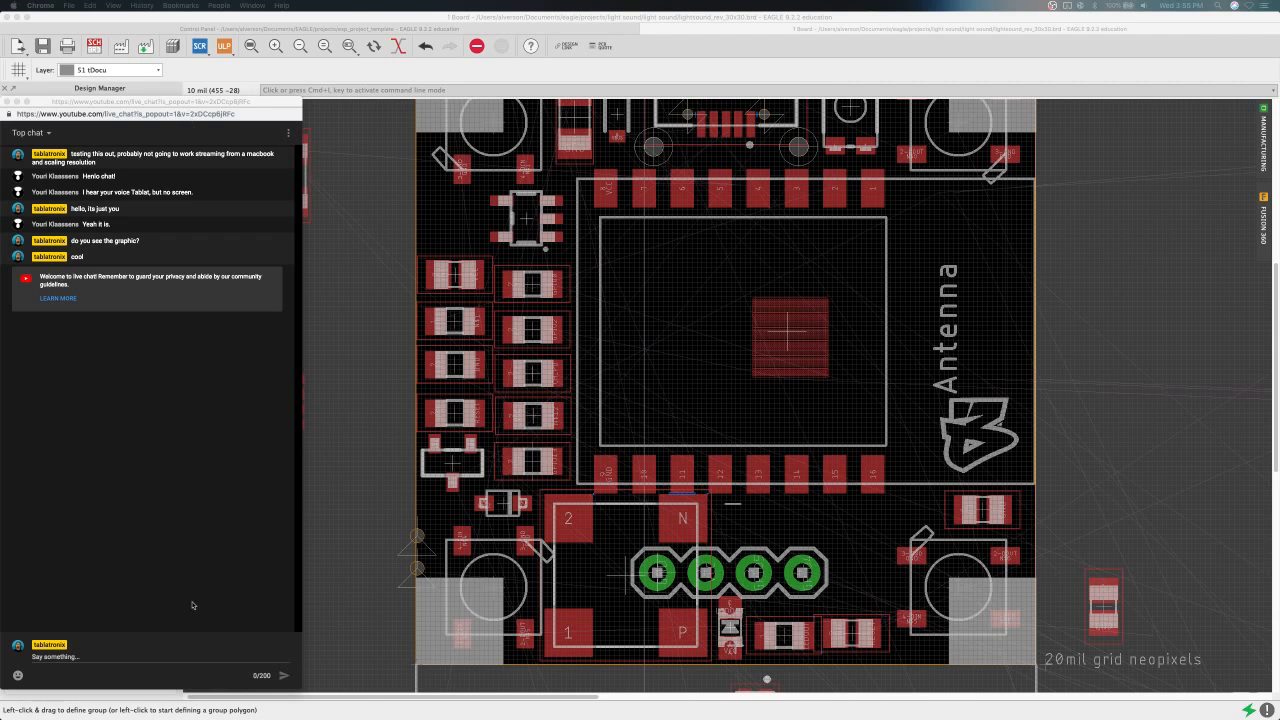
Move the live chat pop-out window out of the way of the board layout.
double_click(190, 114)
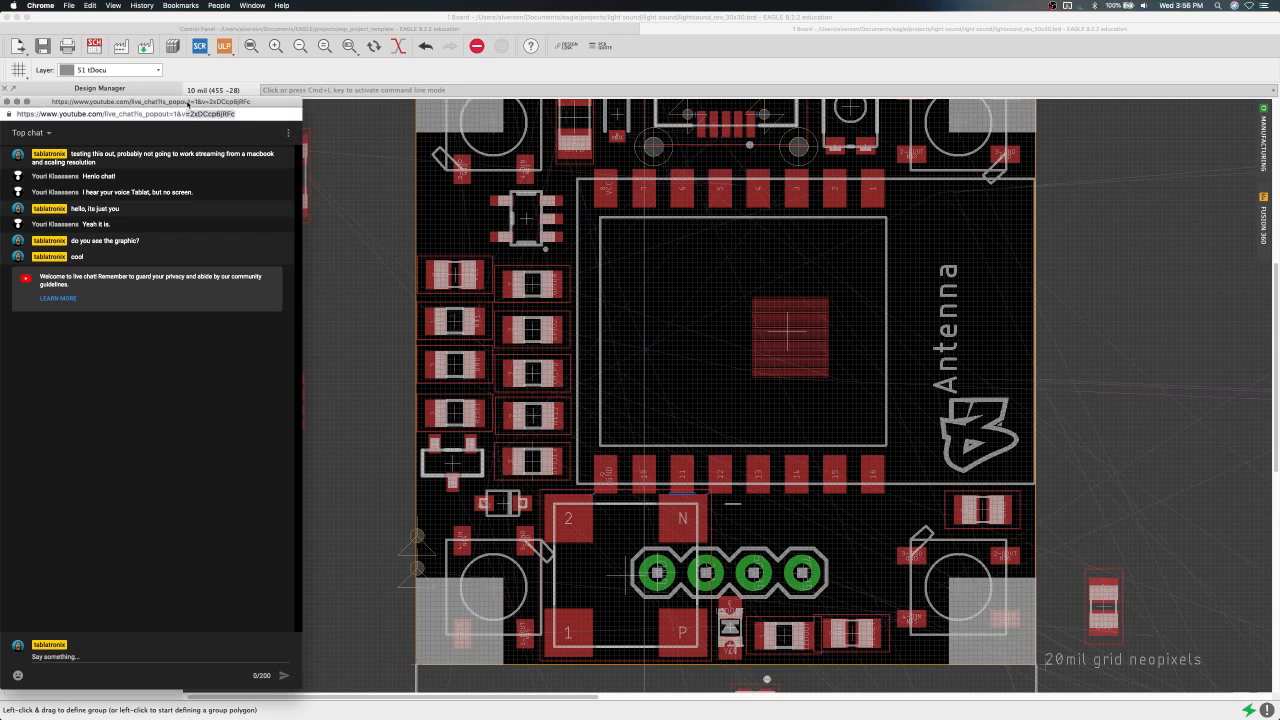
drag(188, 104, 189, 101)
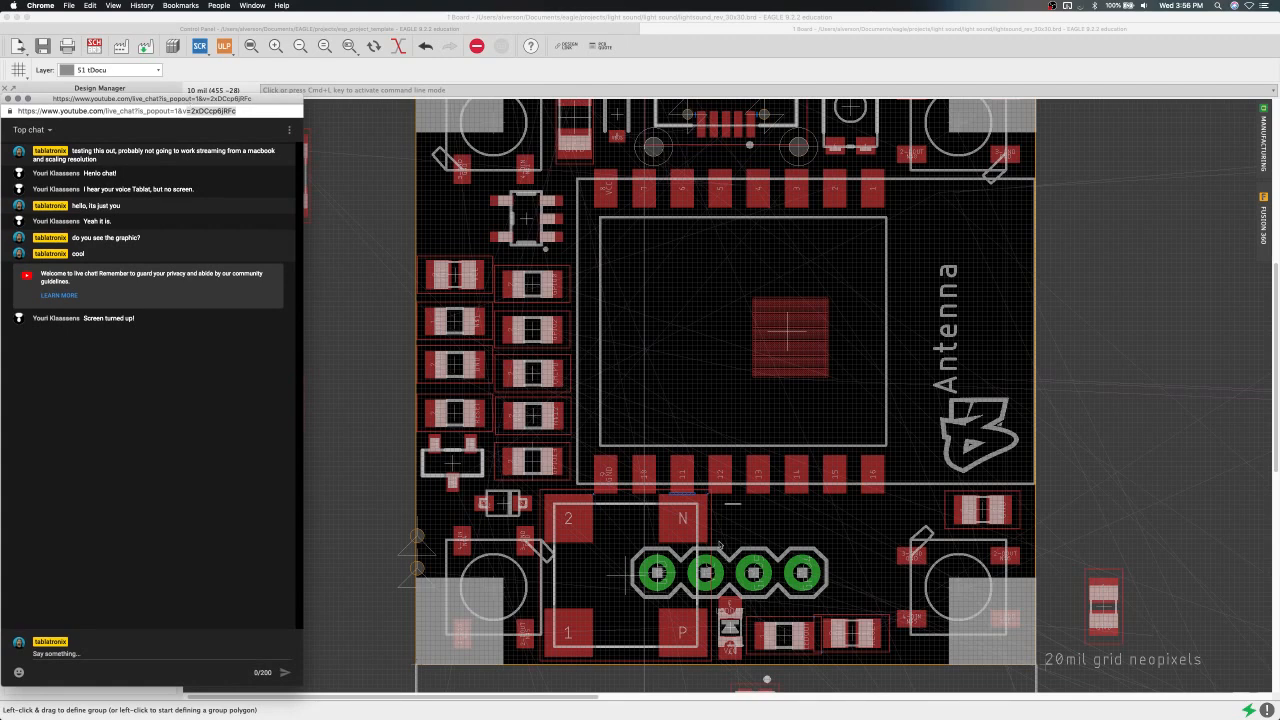
click(720, 349)
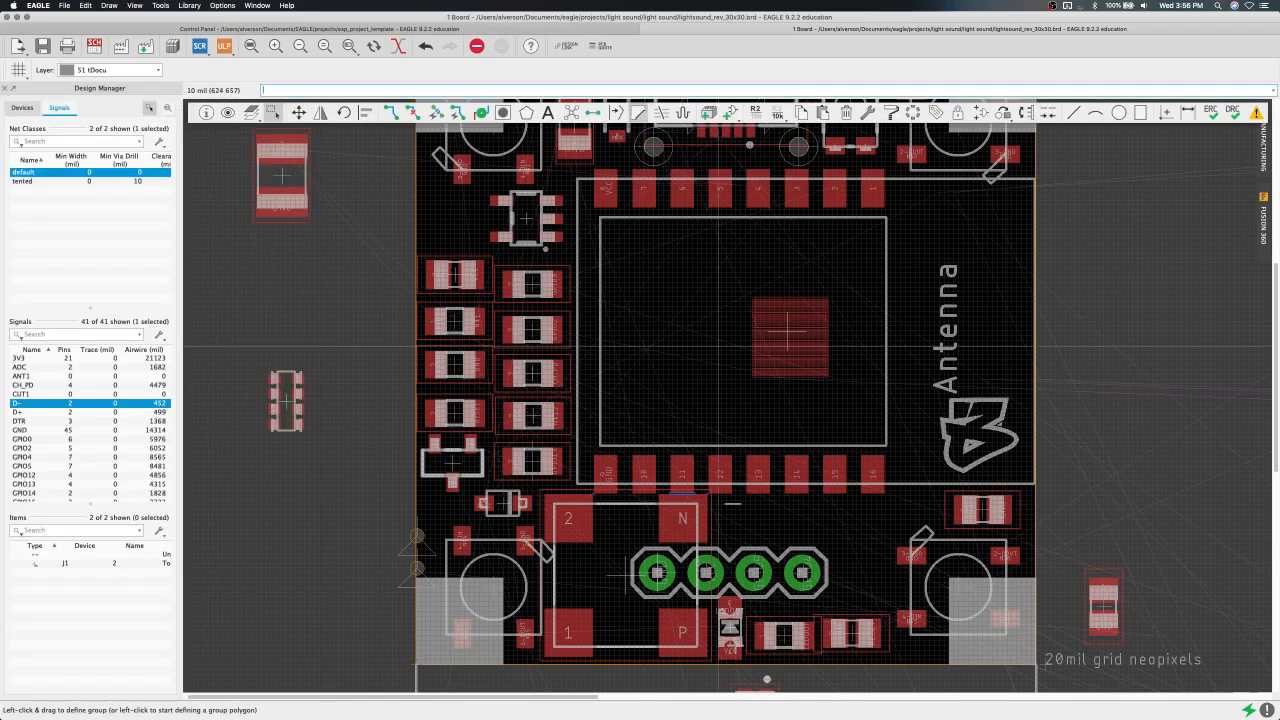
key(ctrl+Up)
click(163, 421)
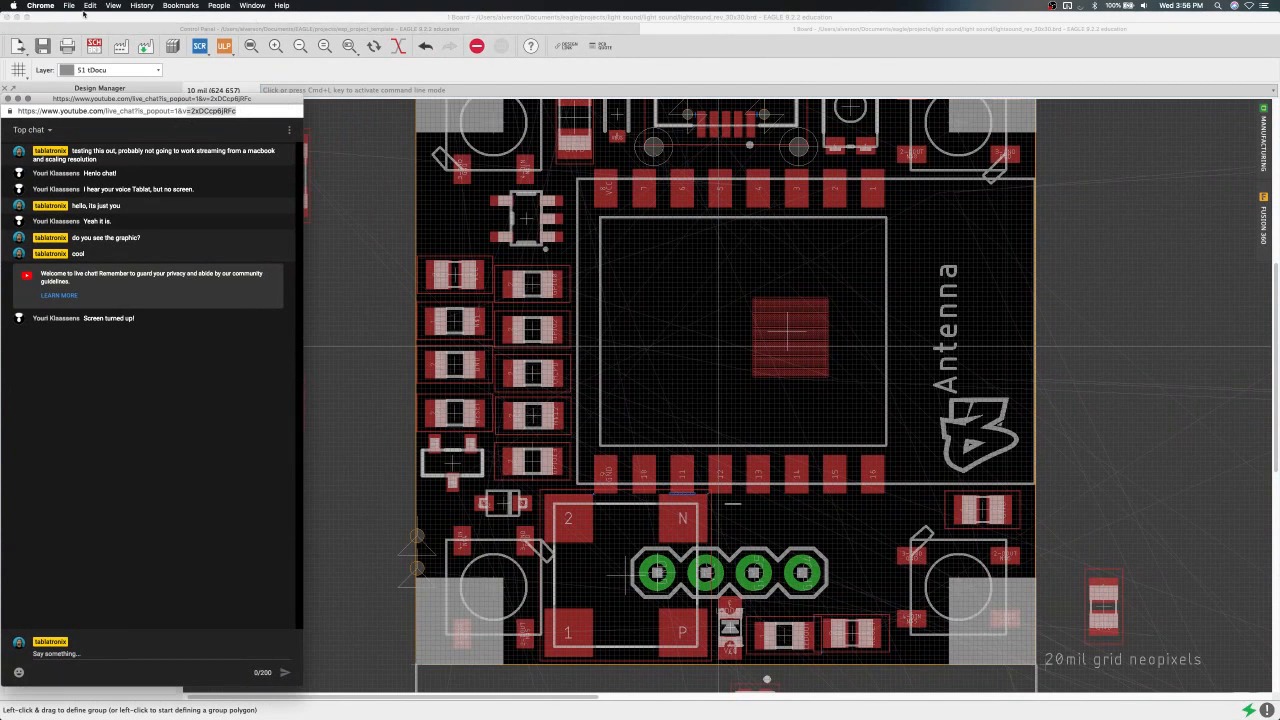
drag(154, 100, 720, 719)
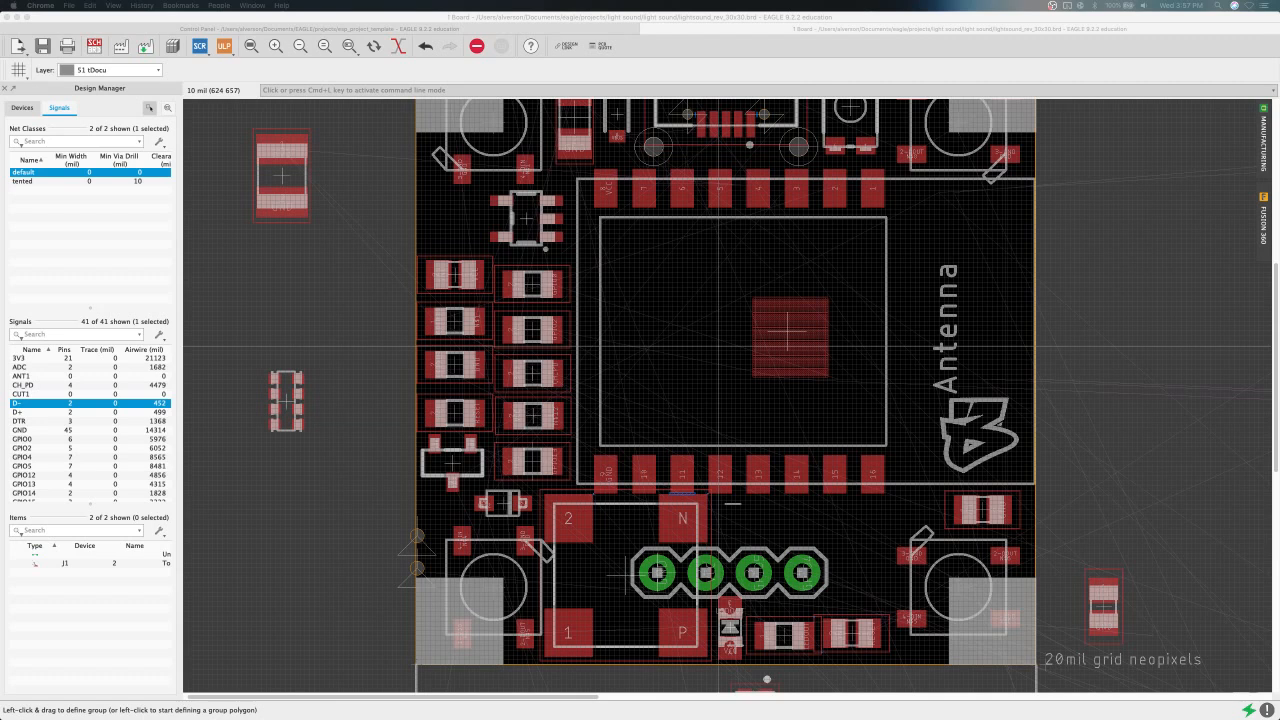
Select the ESP module footprint next to the Antenna label on the board to highlight its pads.
key(ctrl+Up)
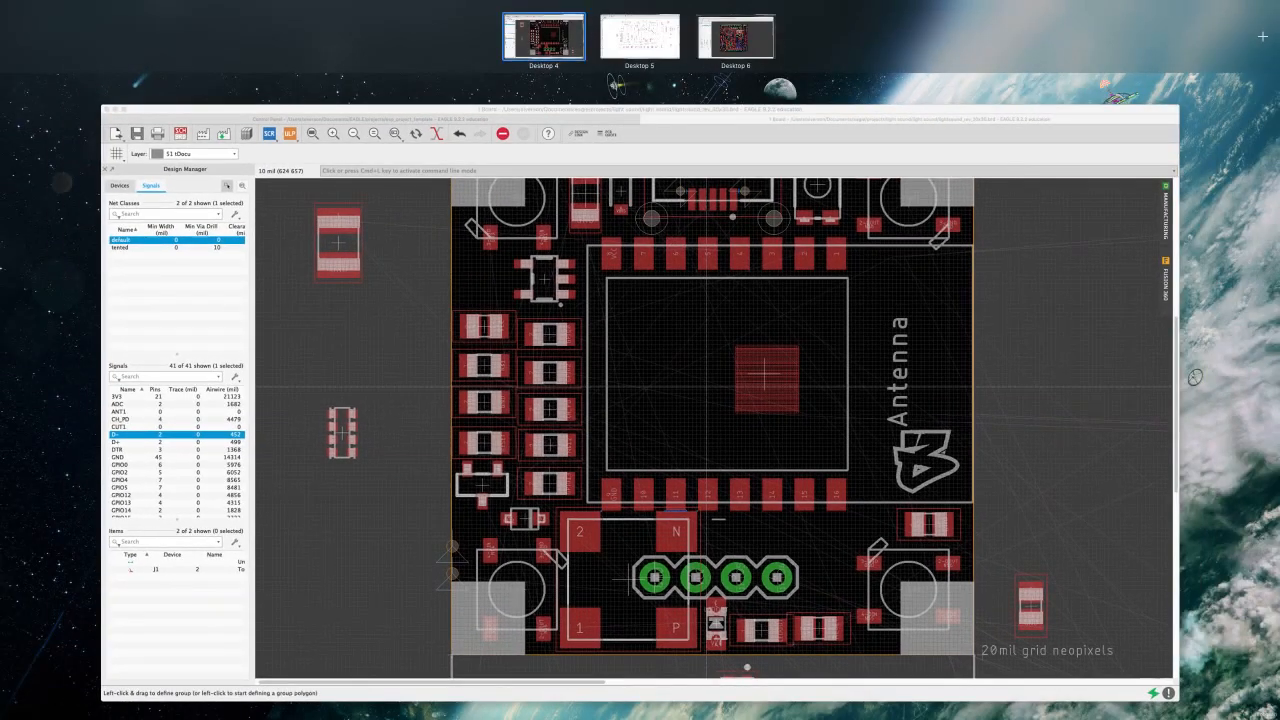
key(ctrl+Up)
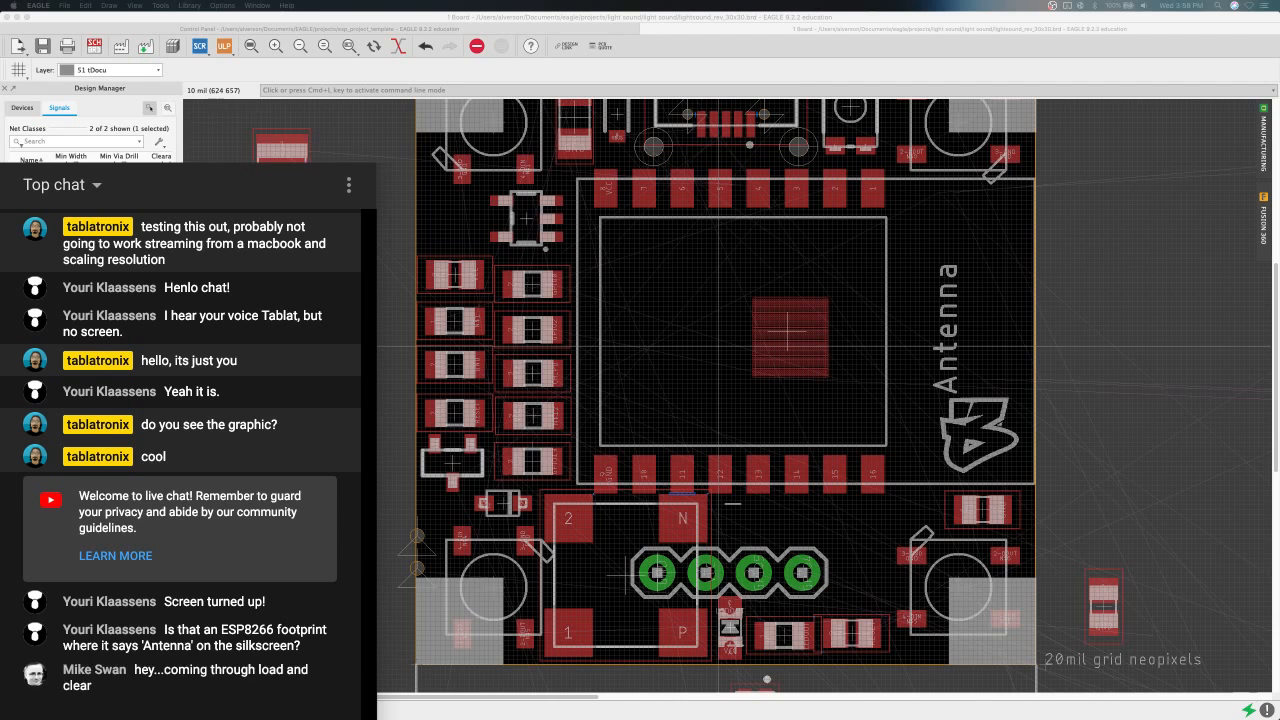
click(747, 405)
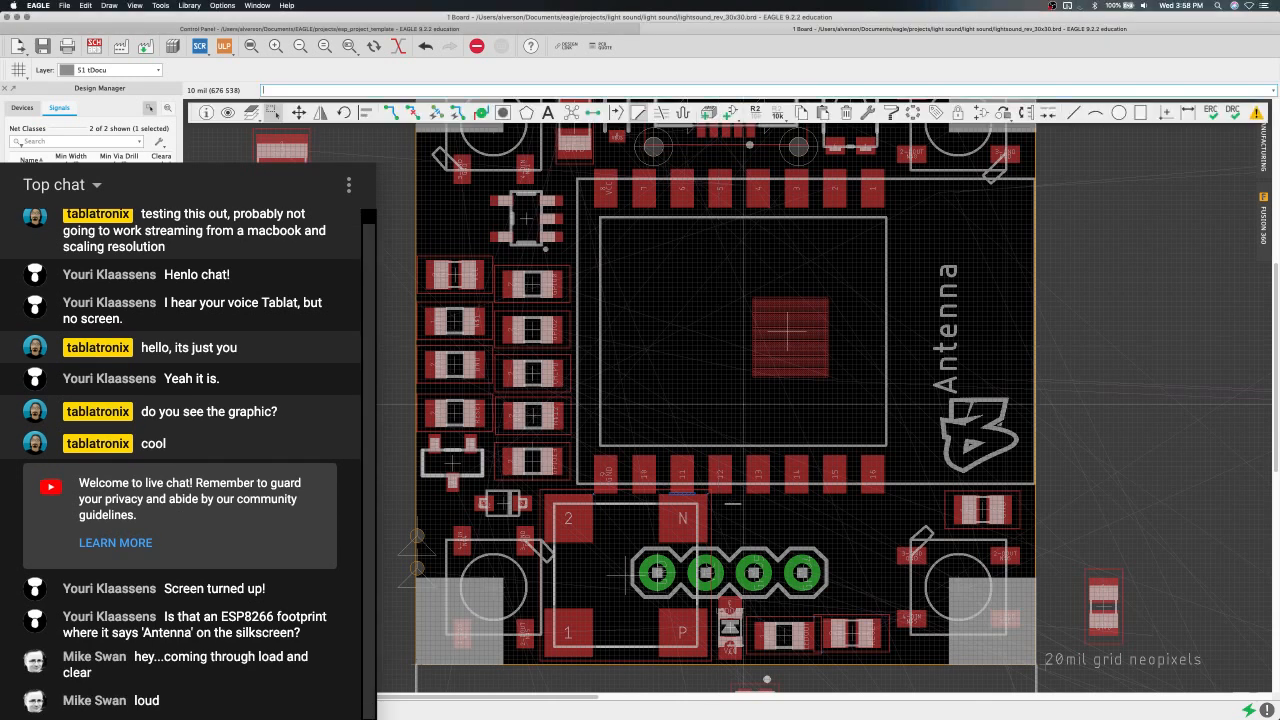
click(787, 334)
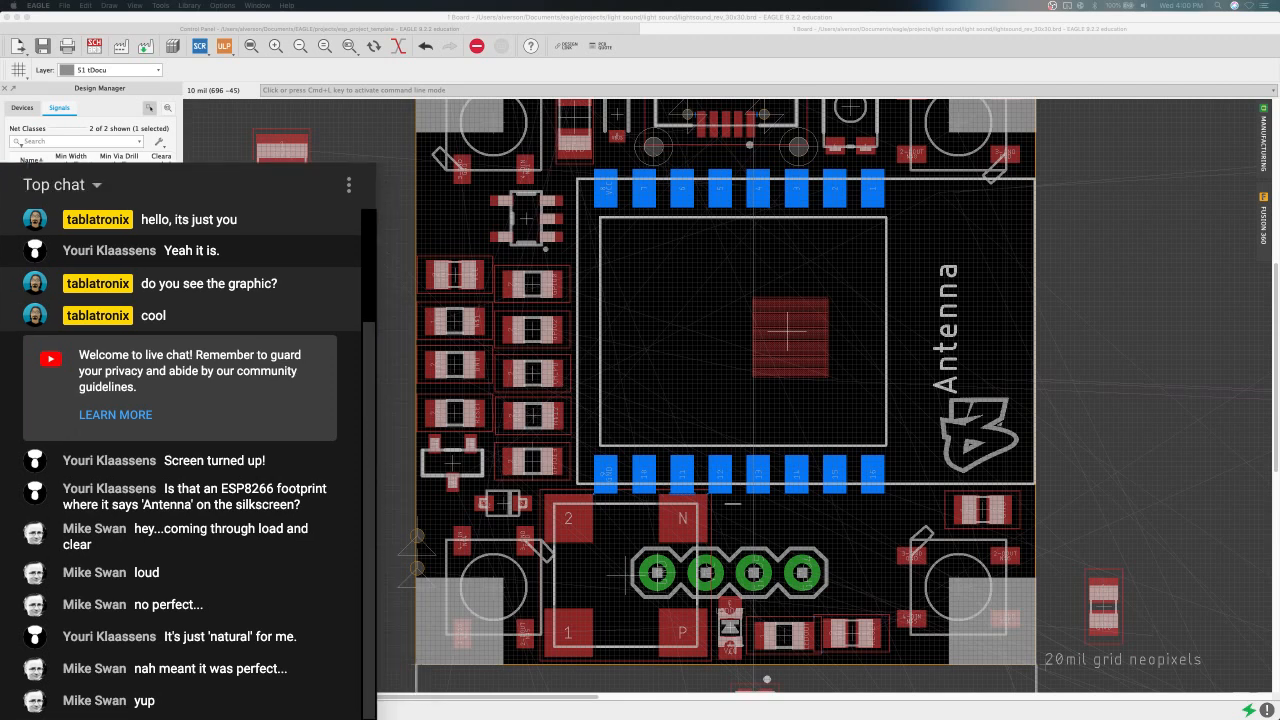
key(ctrl+Up)
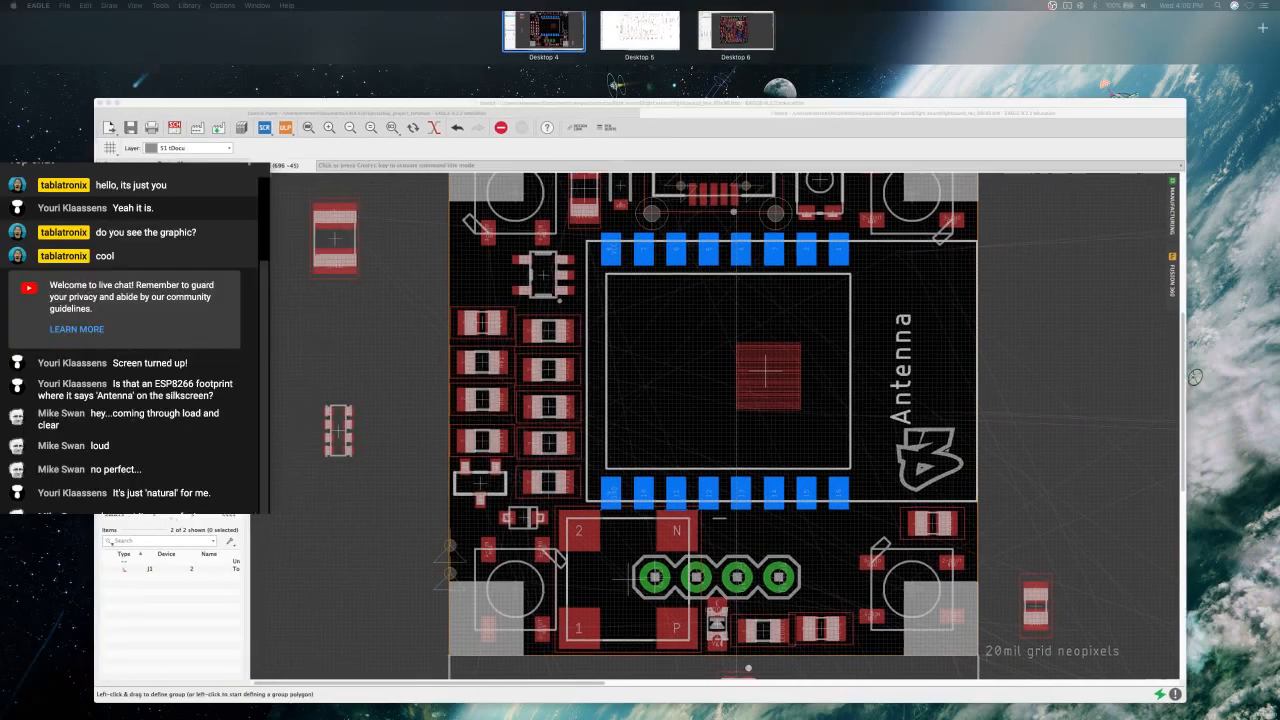
key(ctrl+Up)
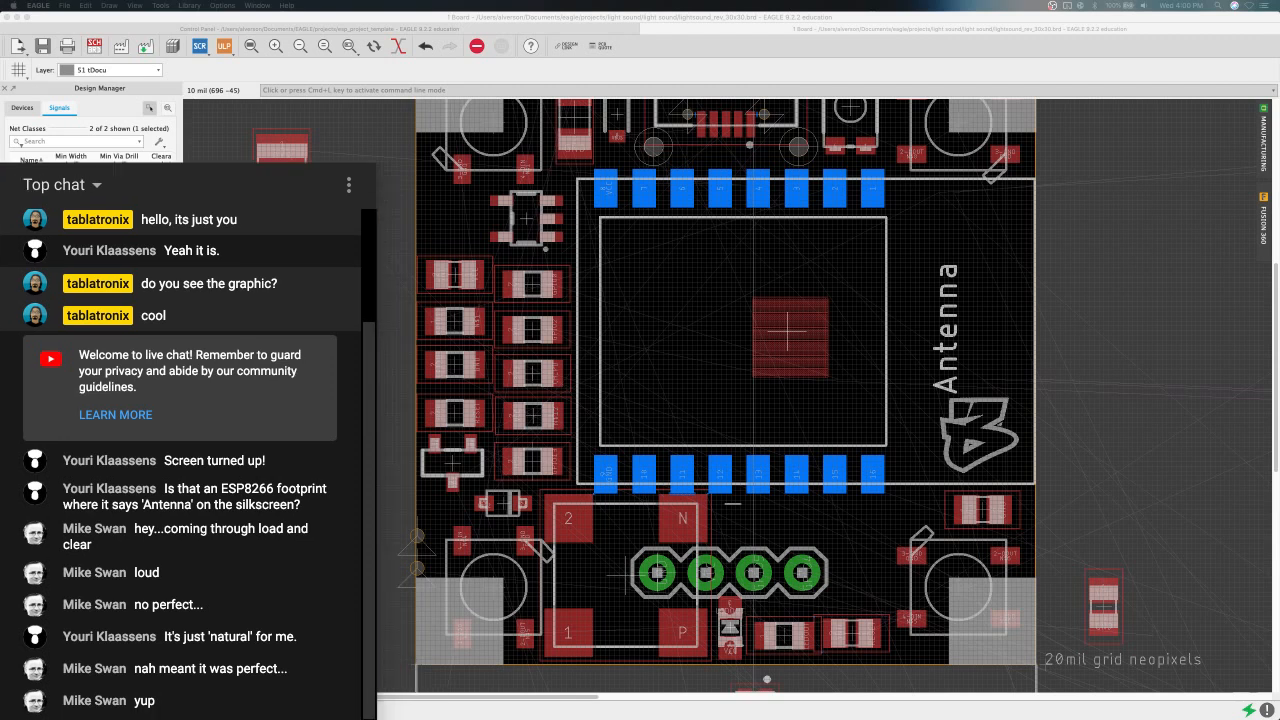
key(ctrl+Up)
key(ctrl+Up)
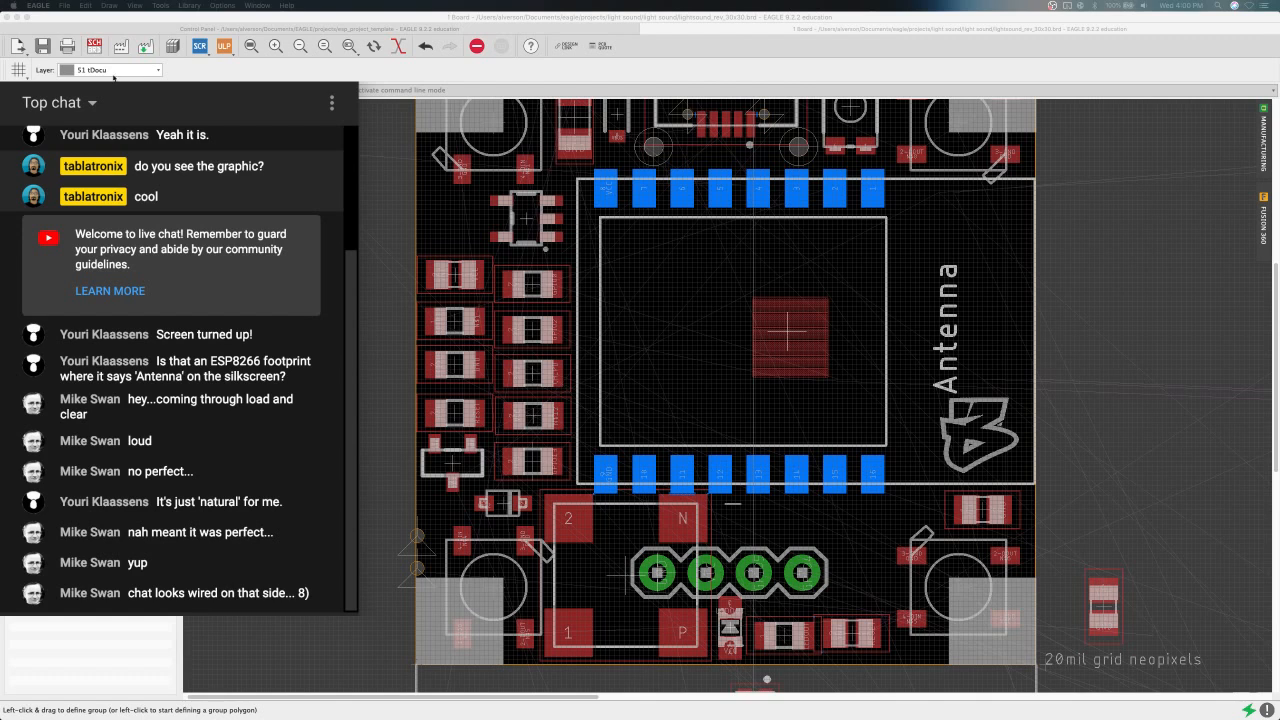
click(113, 18)
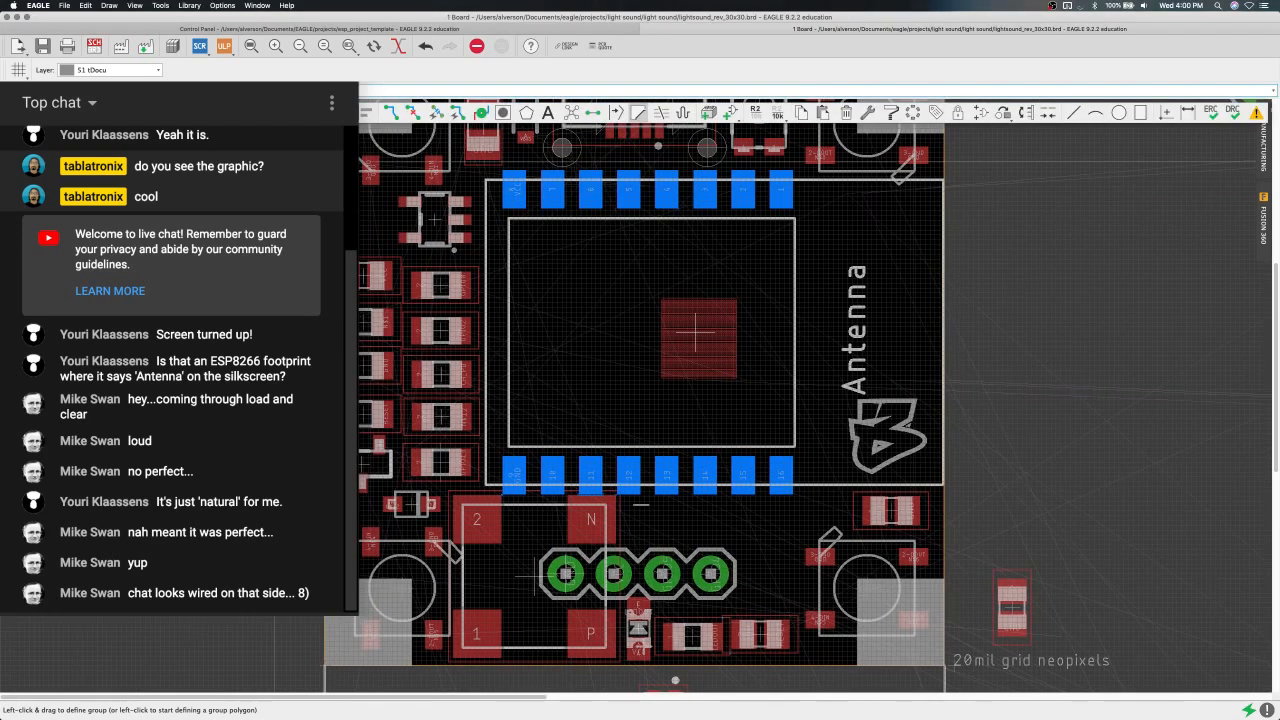
middle_drag(451, 211, 352, 224)
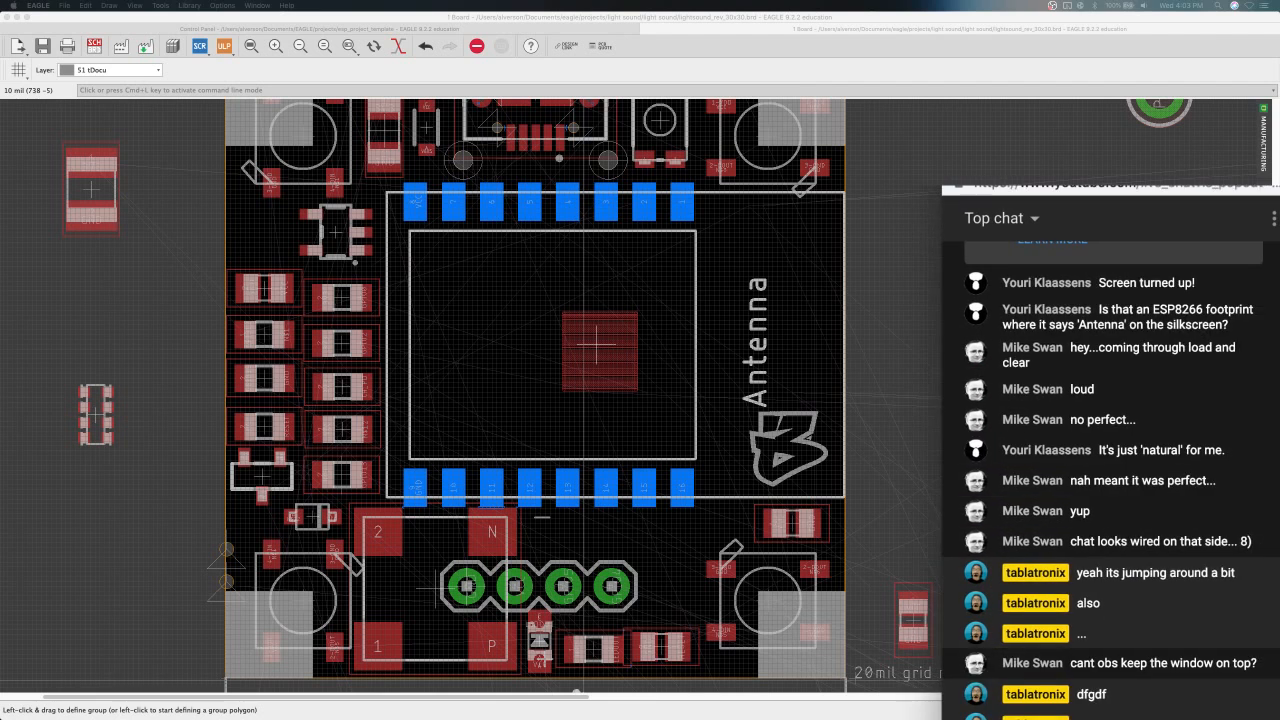
Dismiss the live chat options and move the chat window off the board's upper area.
drag(1105, 215, 1140, 134)
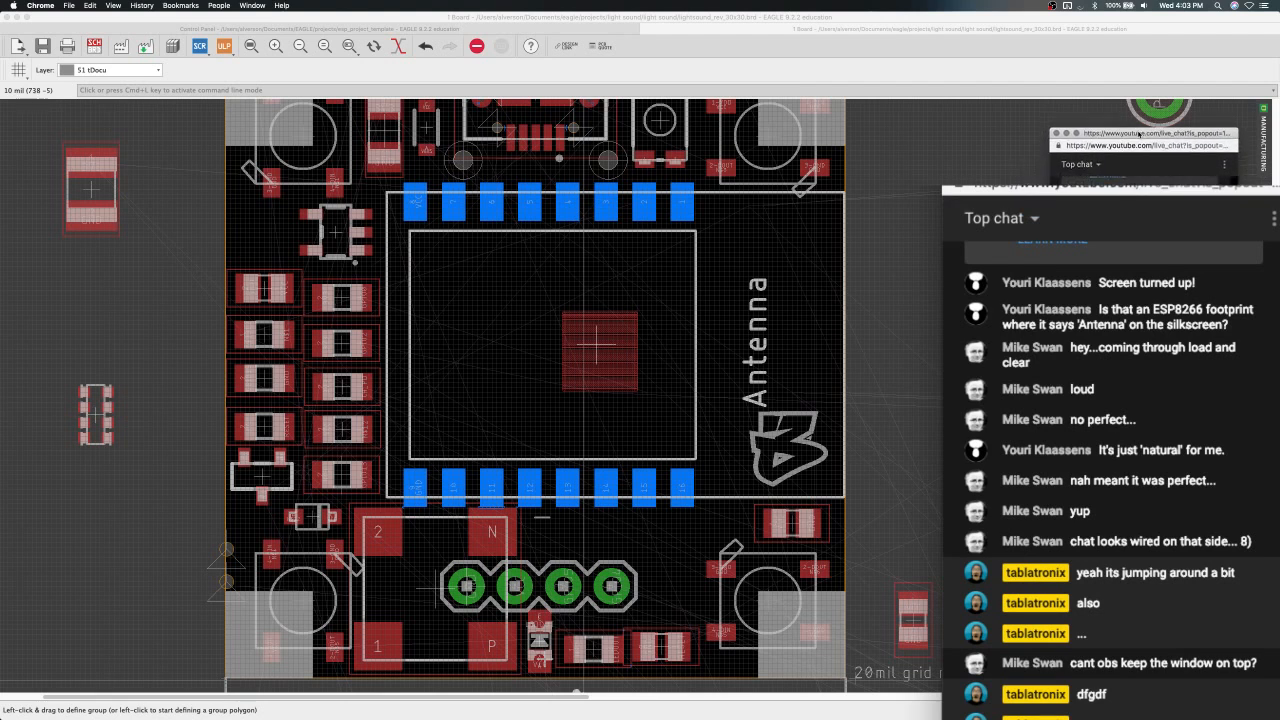
click(1225, 164)
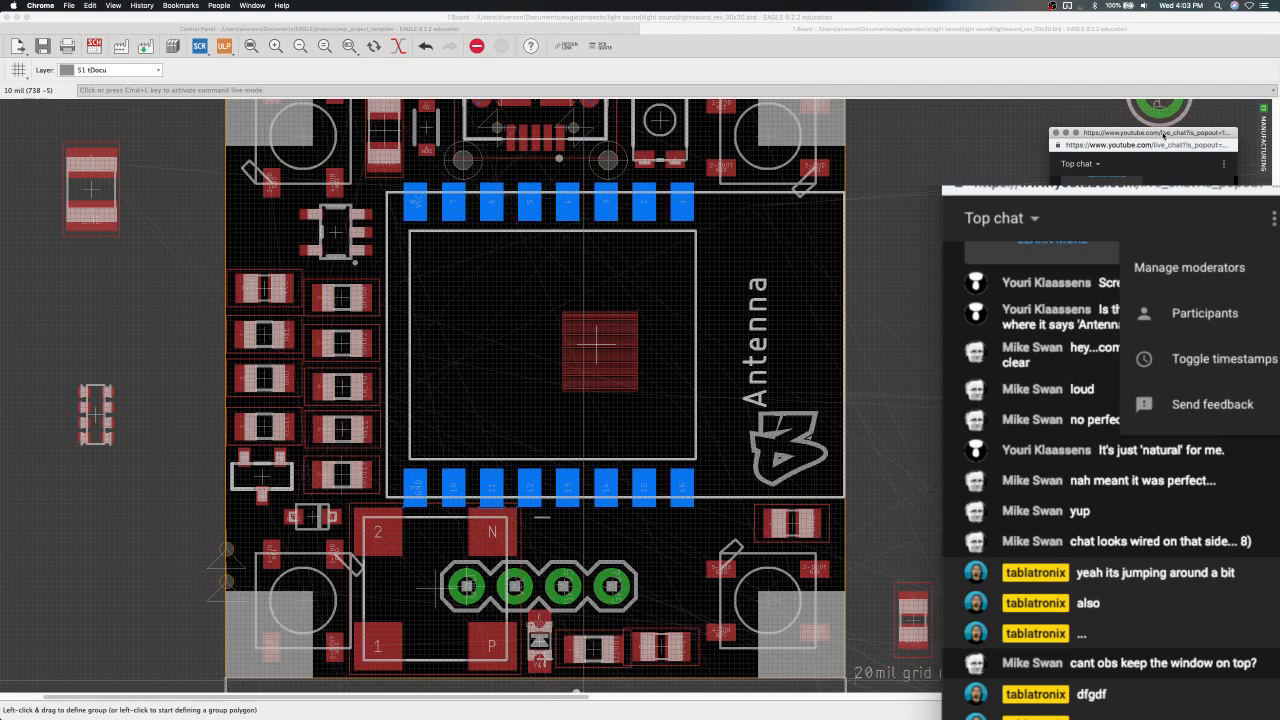
drag(1163, 135, 860, 718)
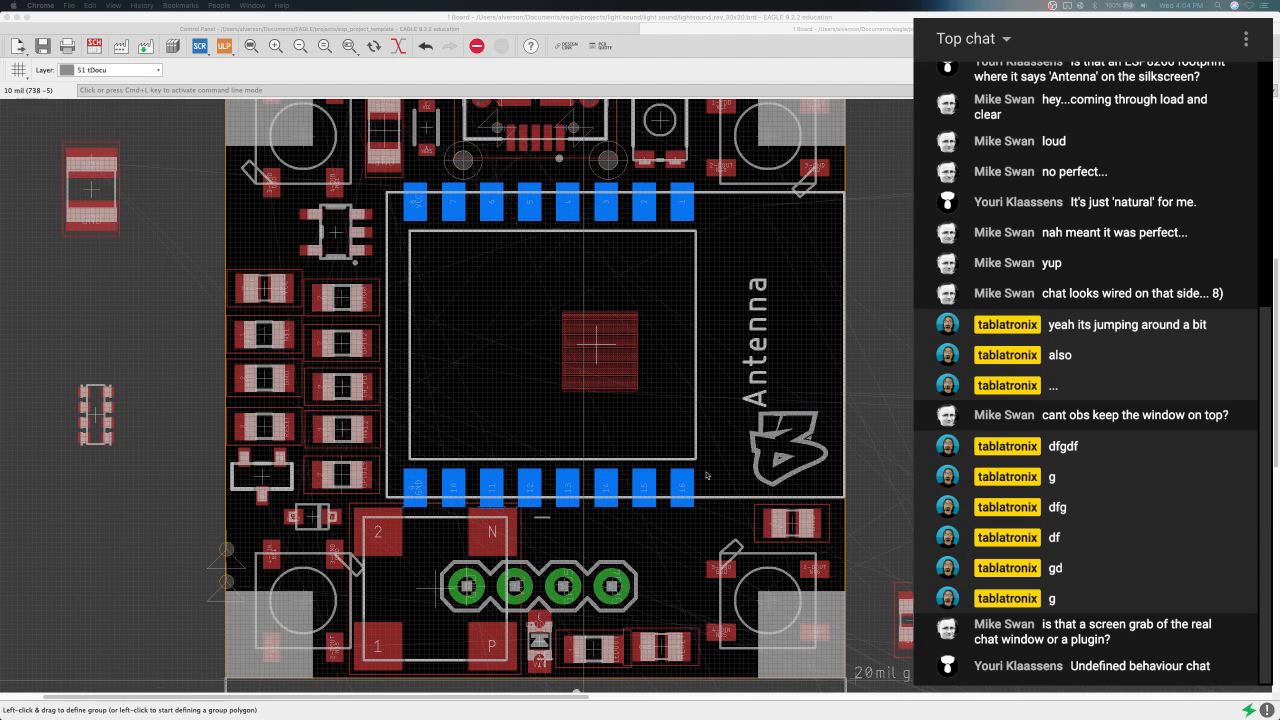
Clear the selection of the ESP module footprint and cancel the started group polygon.
click(932, 374)
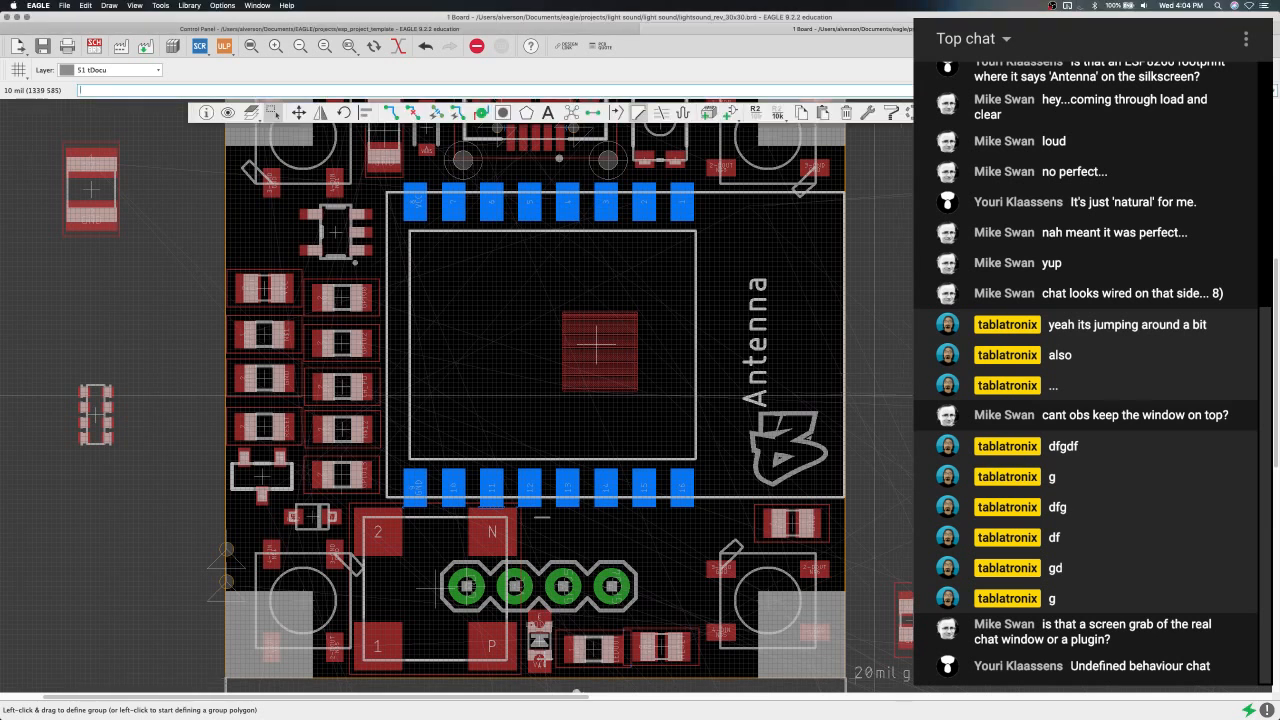
middle_drag(591, 381, 638, 332)
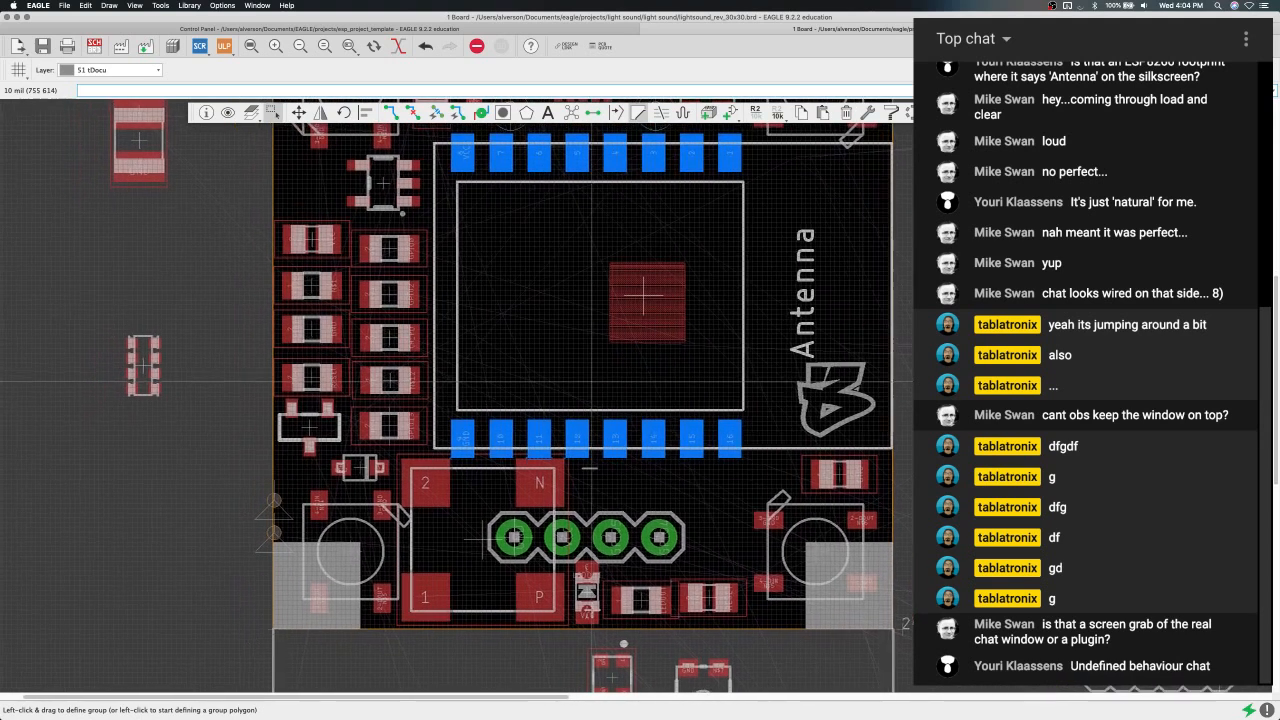
middle_drag(590, 467, 632, 498)
middle_drag(591, 381, 550, 417)
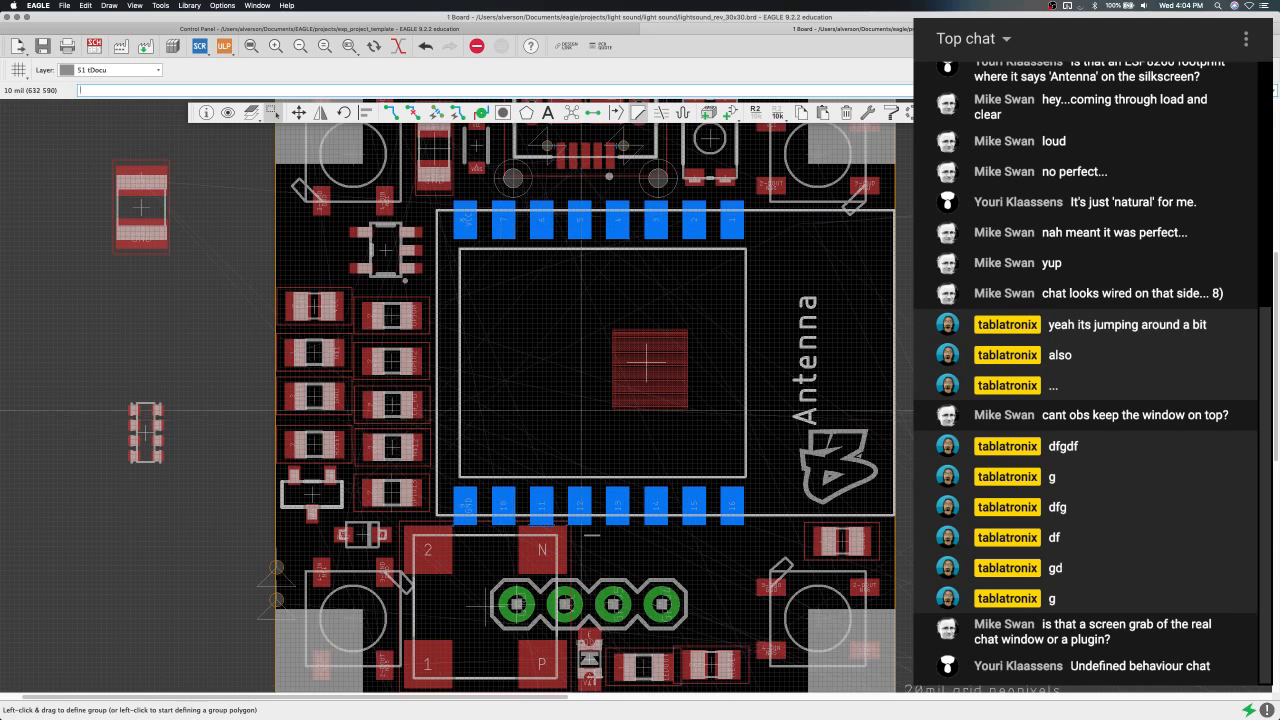
click(581, 410)
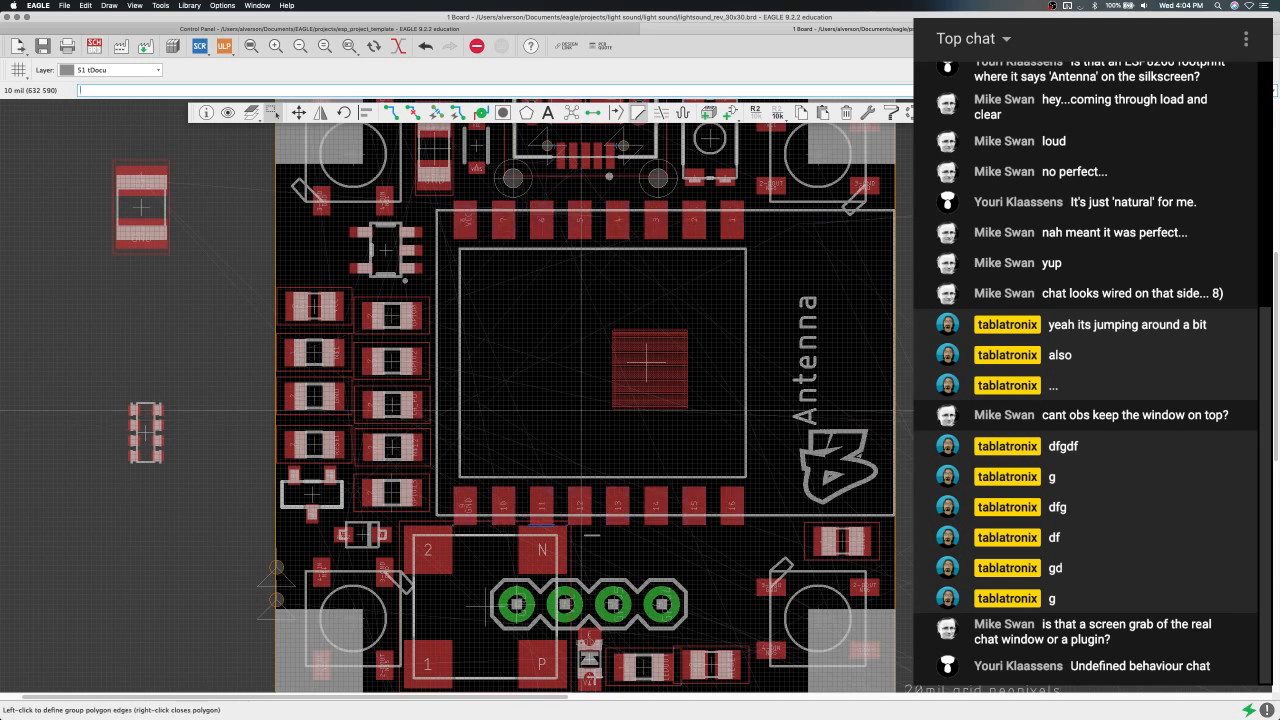
scroll(581, 410, down, 3)
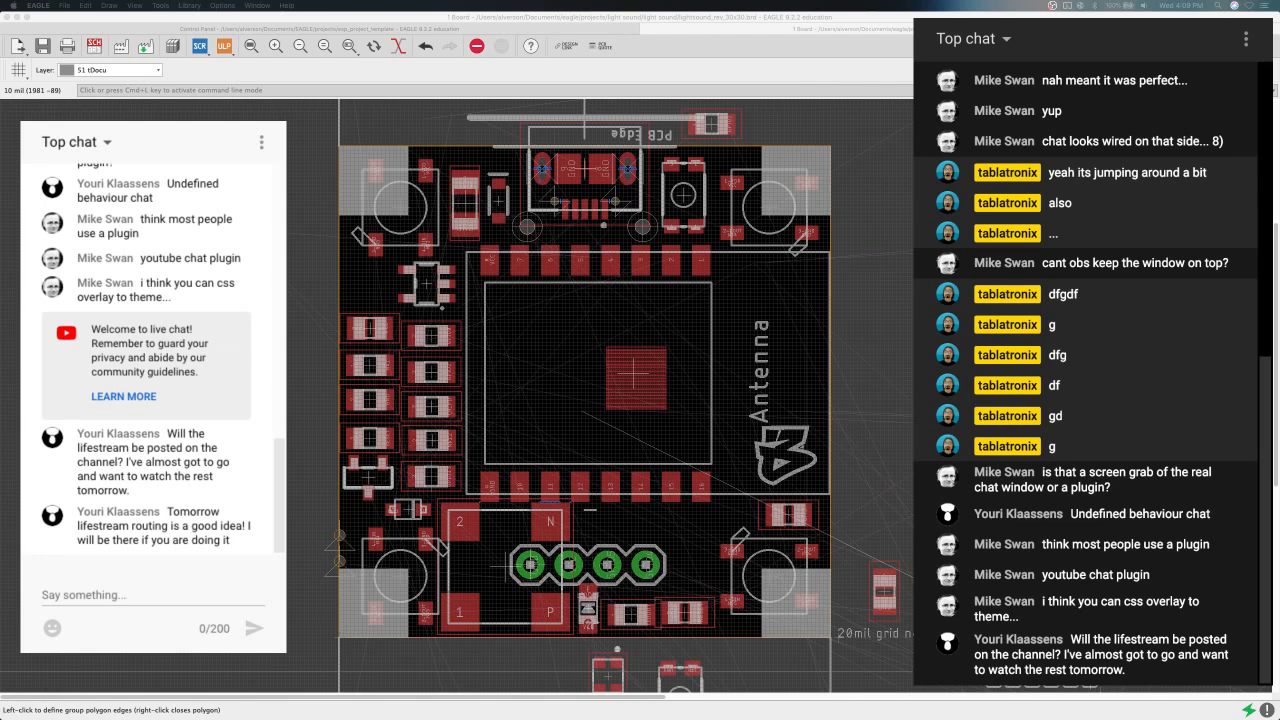
key(ctrl+Up)
key(ctrl+Up)
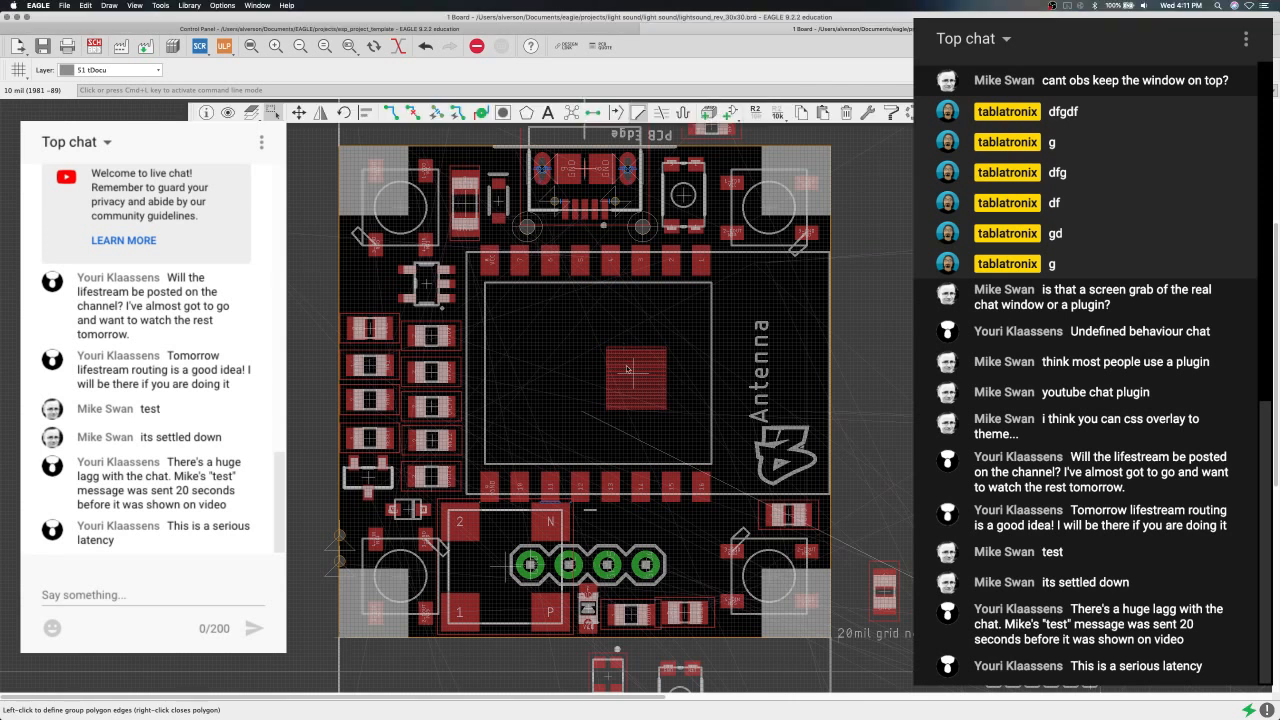
click(629, 369)
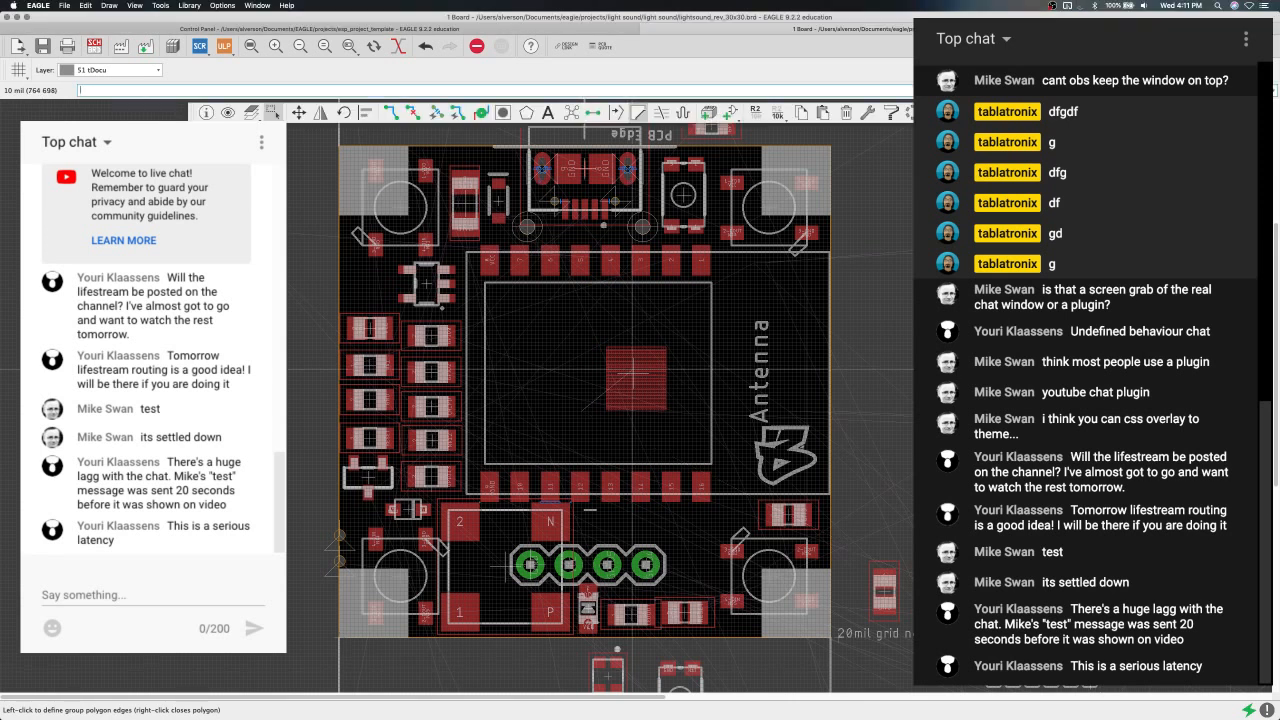
key(Escape)
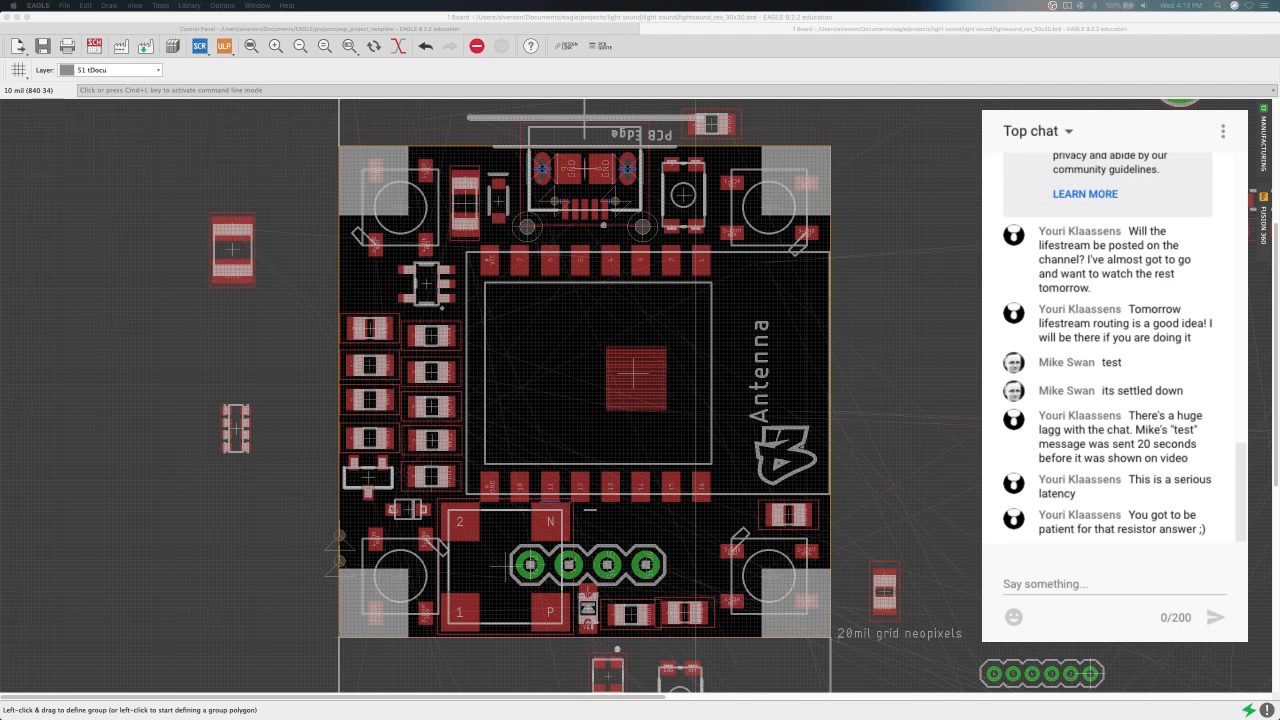
click(724, 354)
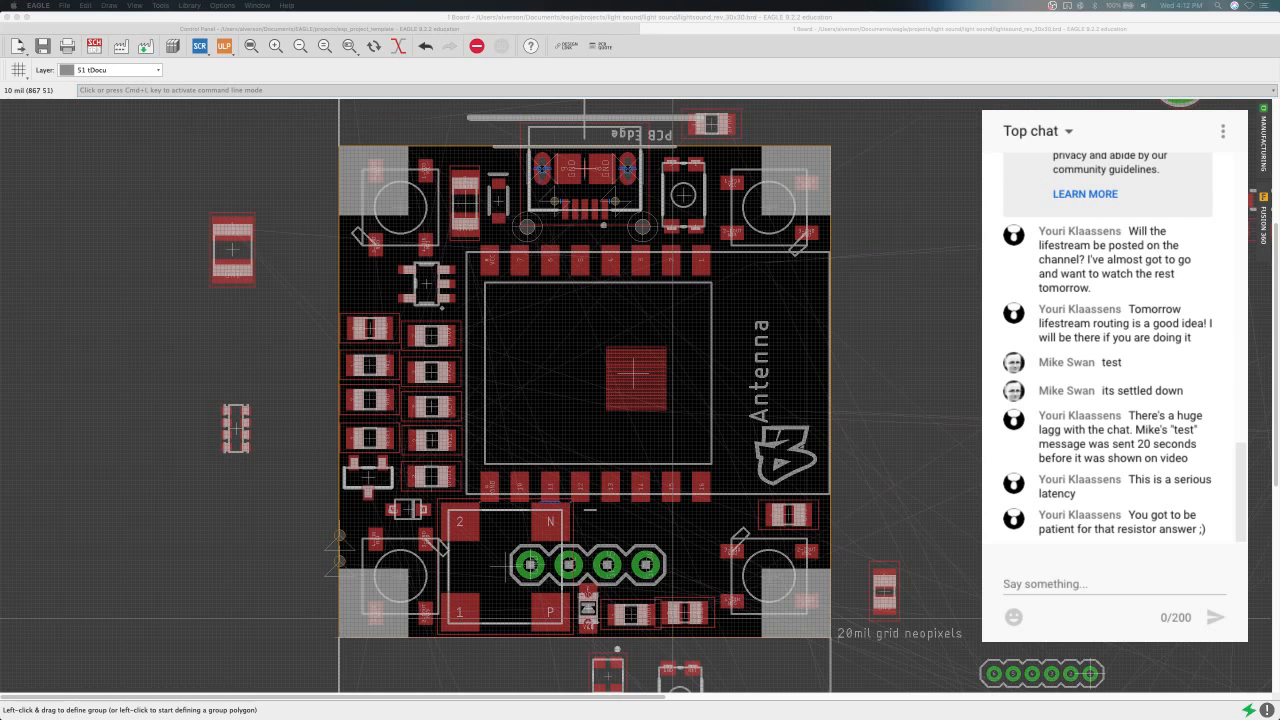
key(ctrl+Up)
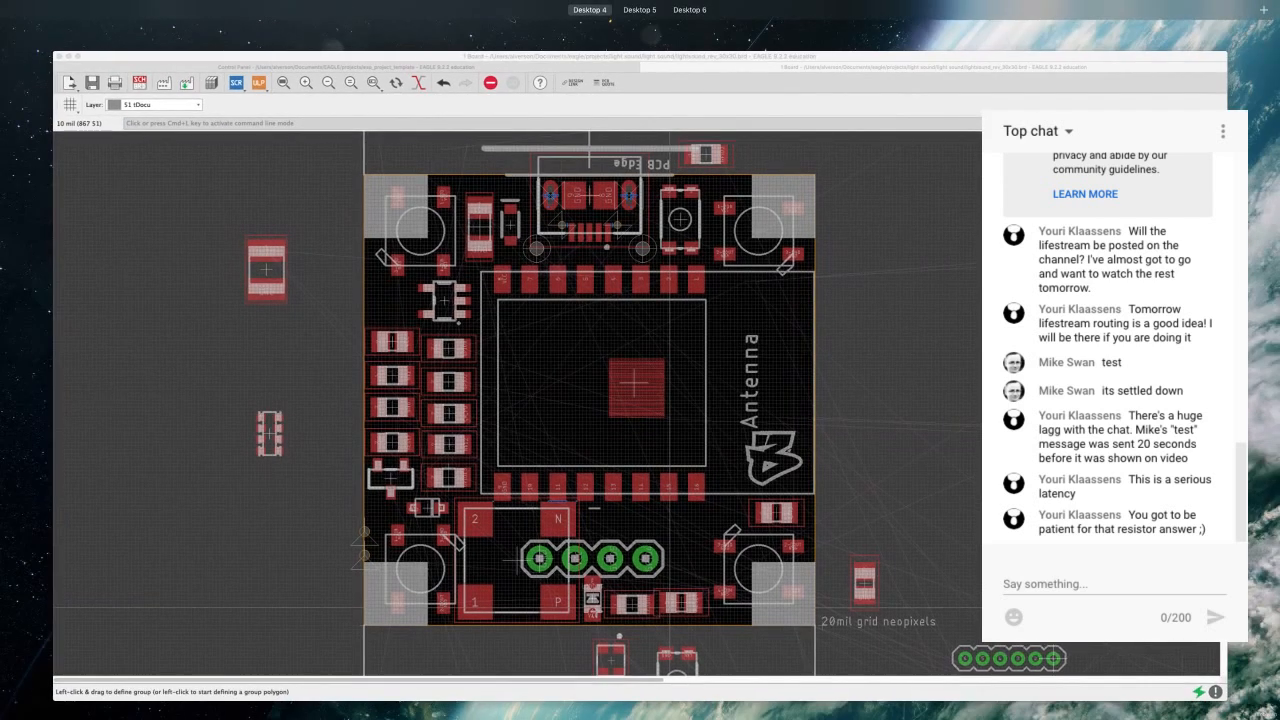
key(ctrl+Up)
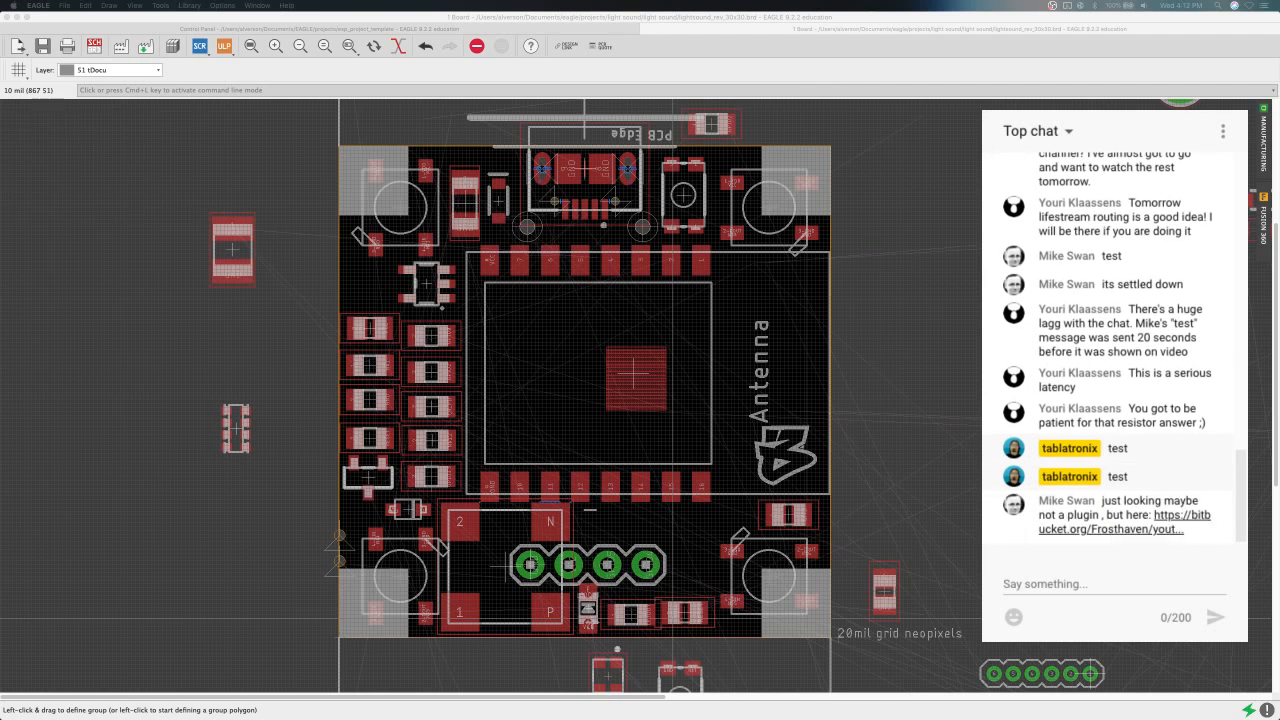
click(613, 377)
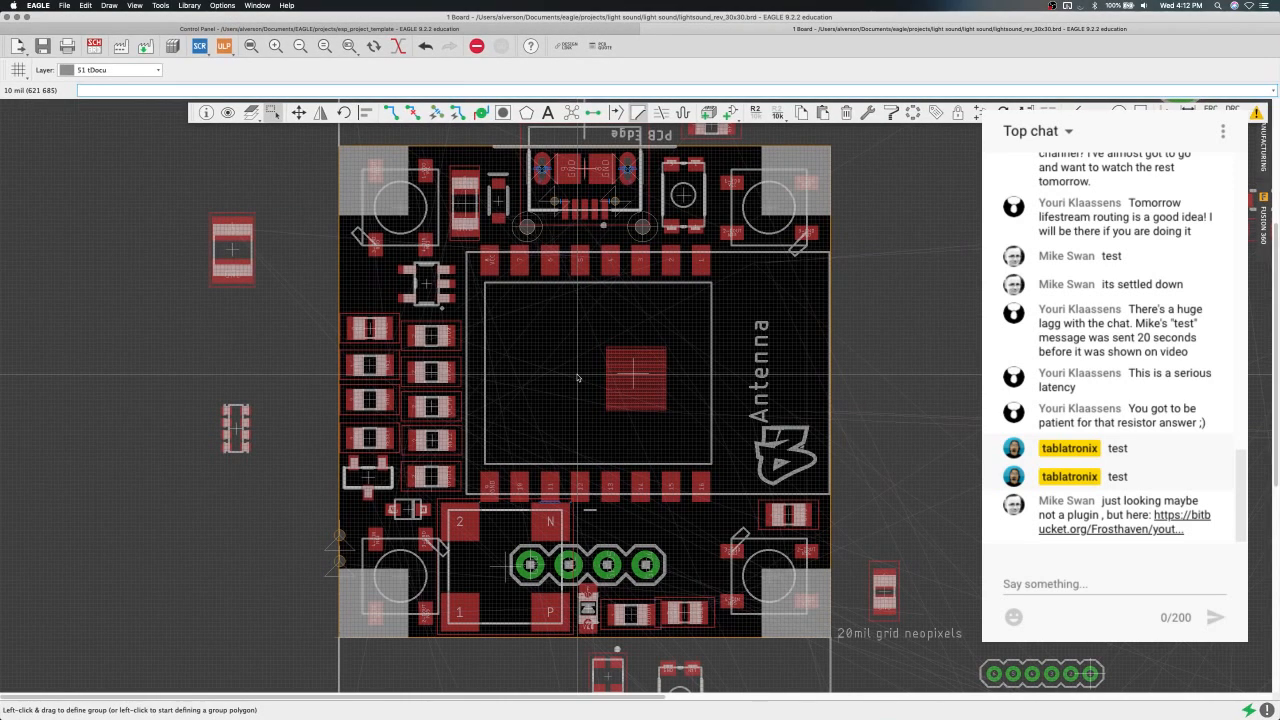
Switch to the Preview screenshot of the earlier routed board and examine its component placement and routing up close and as a whole.
key(ctrl+Right)
key(ctrl+Right)
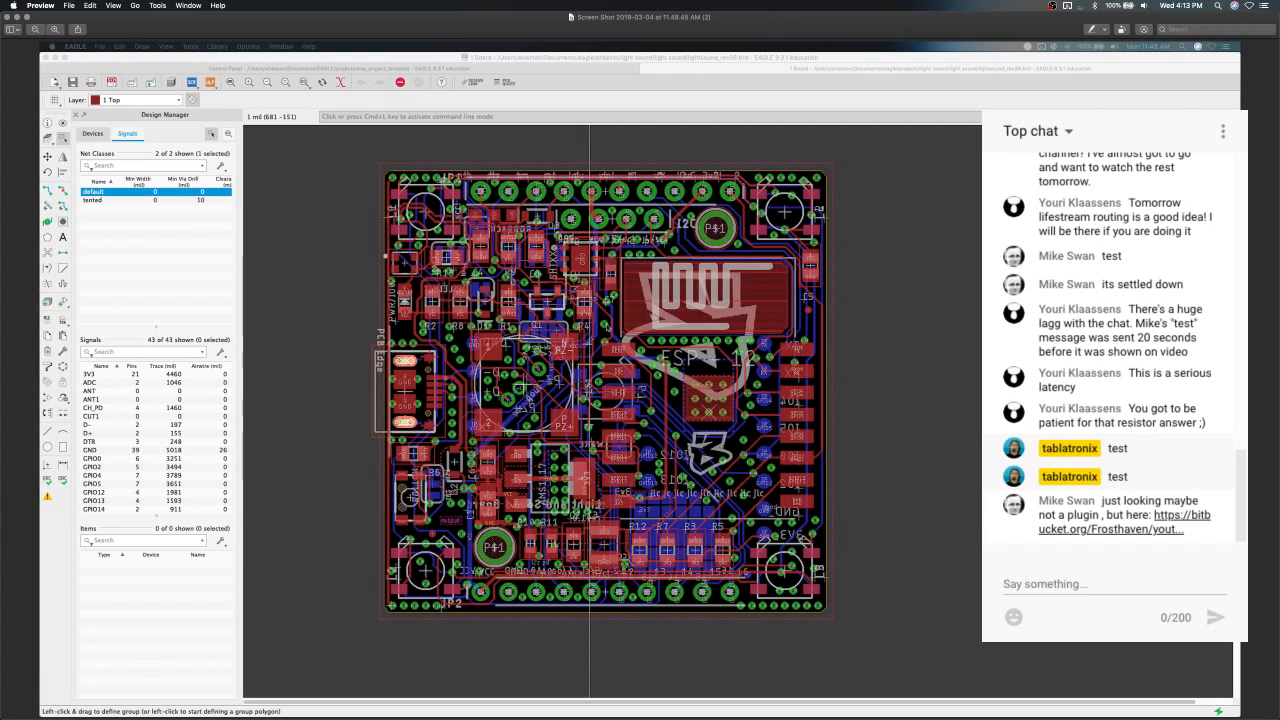
scroll(618, 302, up, 5)
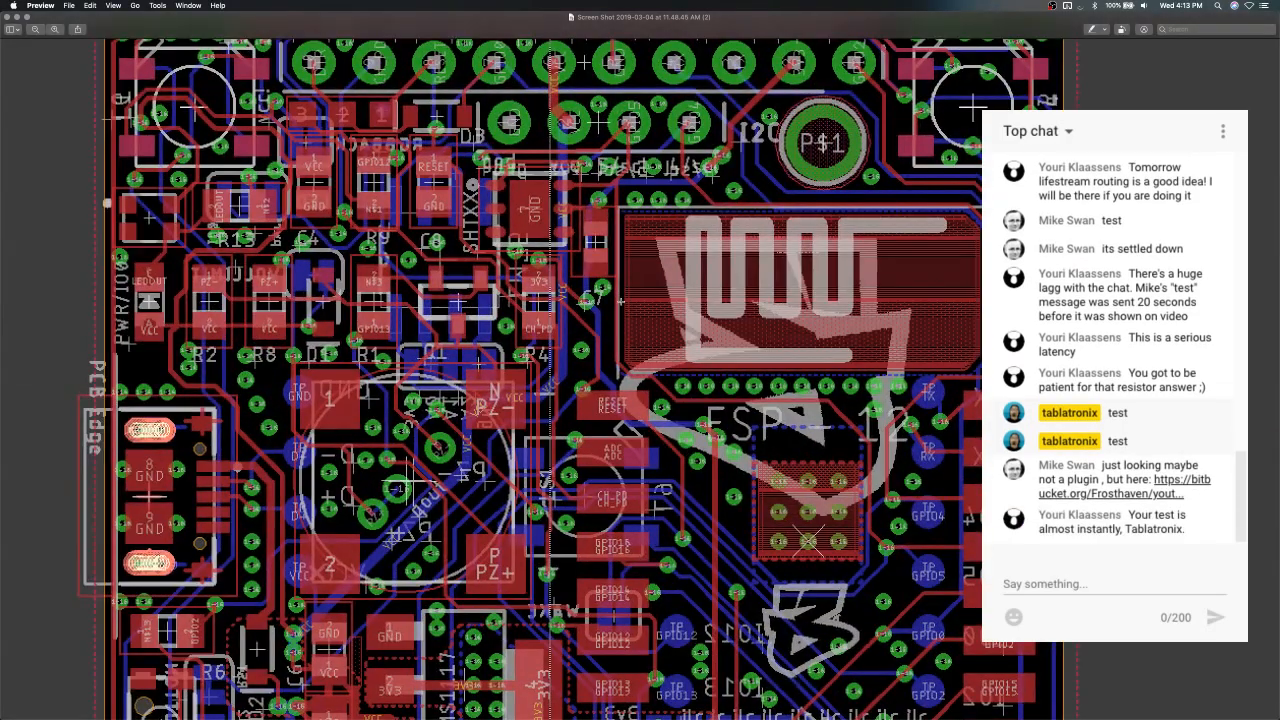
scroll(621, 300, down, 10)
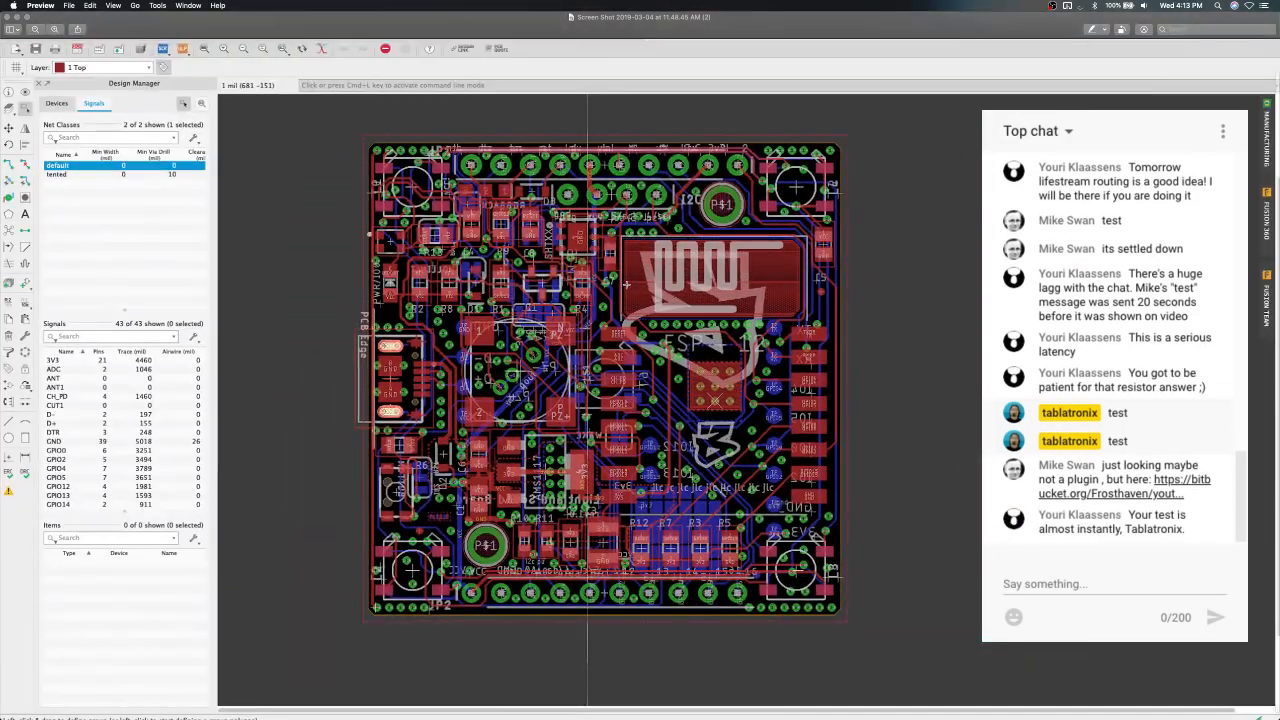
scroll(626, 285, up, 5)
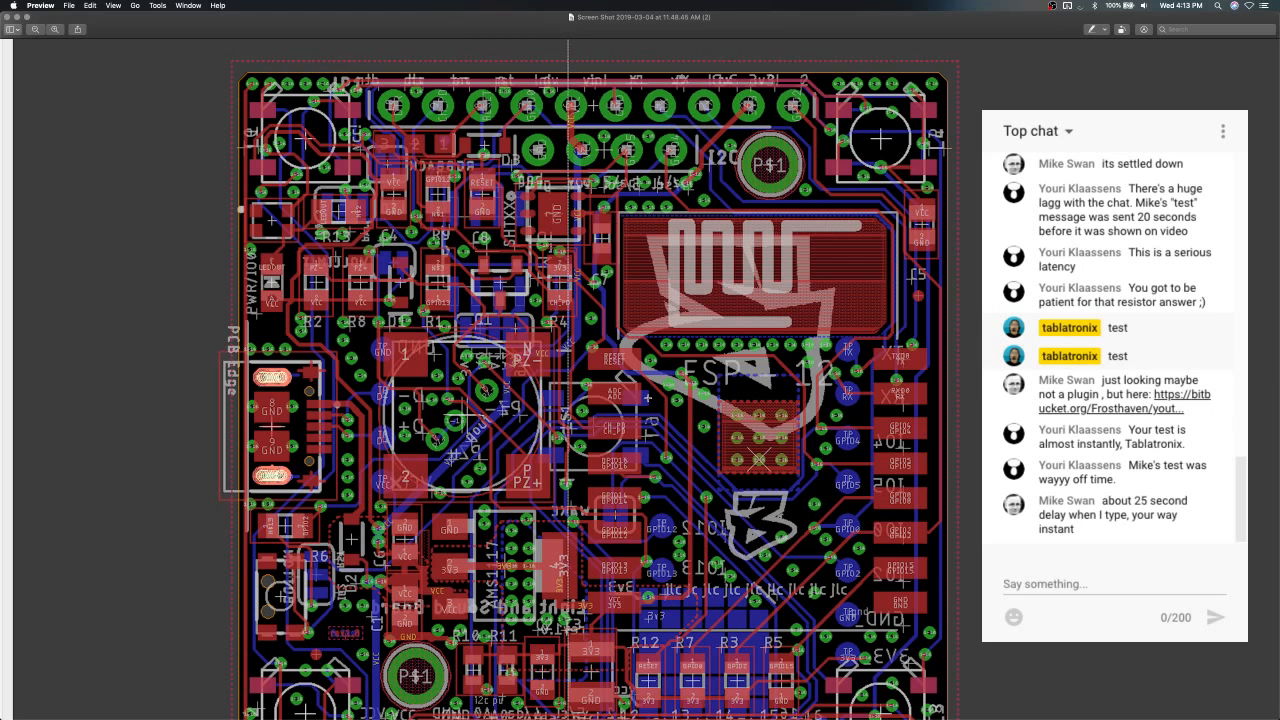
scroll(592, 308, down, 5)
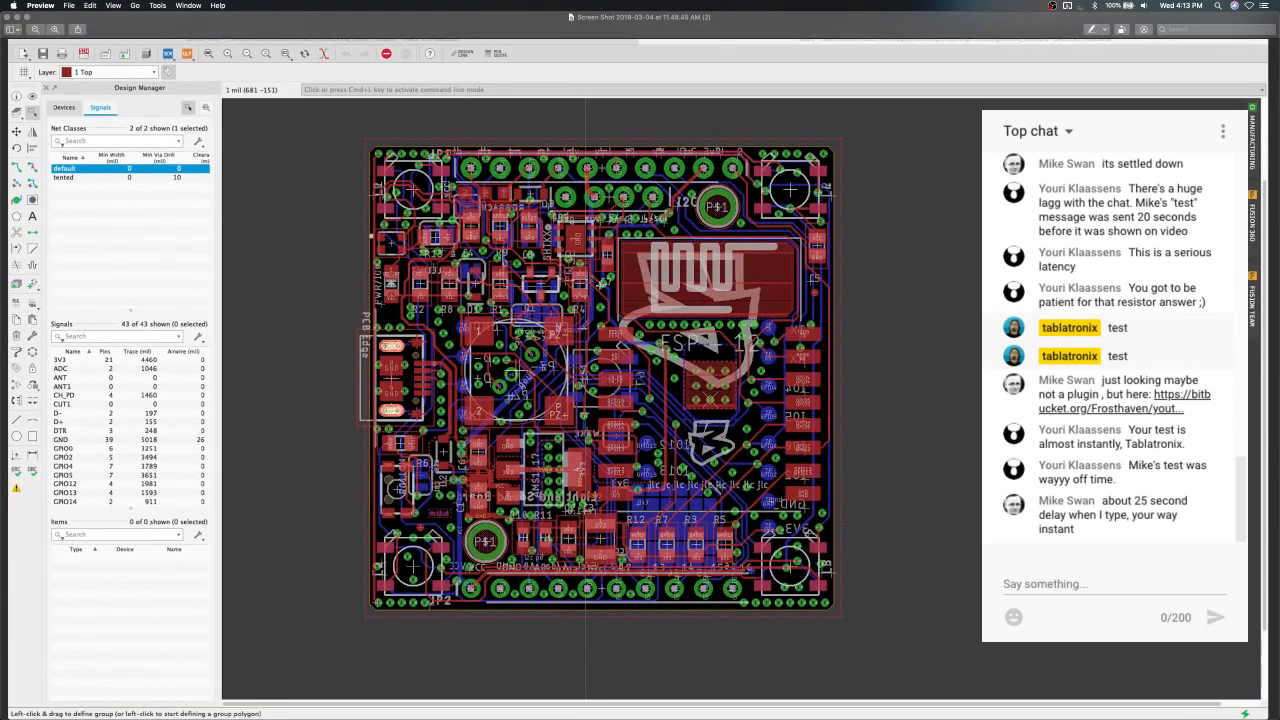
scroll(601, 284, up, 5)
scroll(601, 284, down, 5)
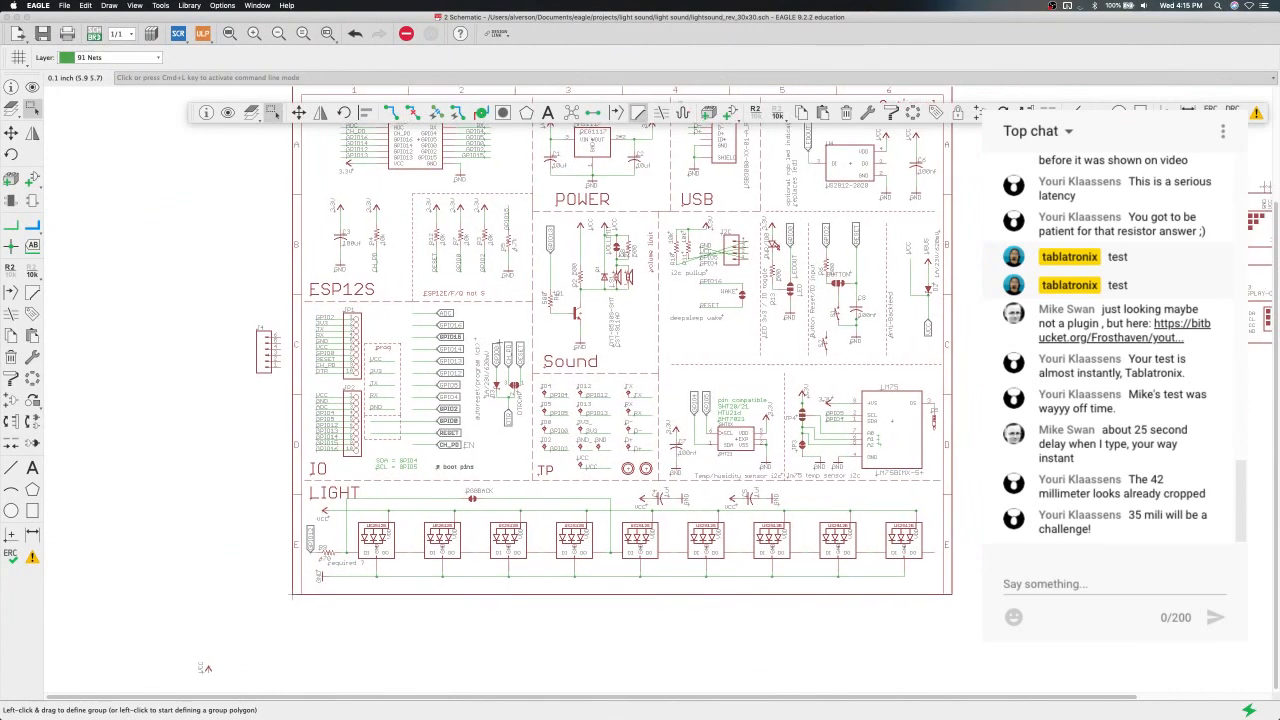
Look over the schematic sections, return to the board layout, and examine the board close up and together with its surrounding parts.
middle_drag(687, 212, 536, 279)
scroll(500, 342, left, 5)
scroll(500, 342, down, 2)
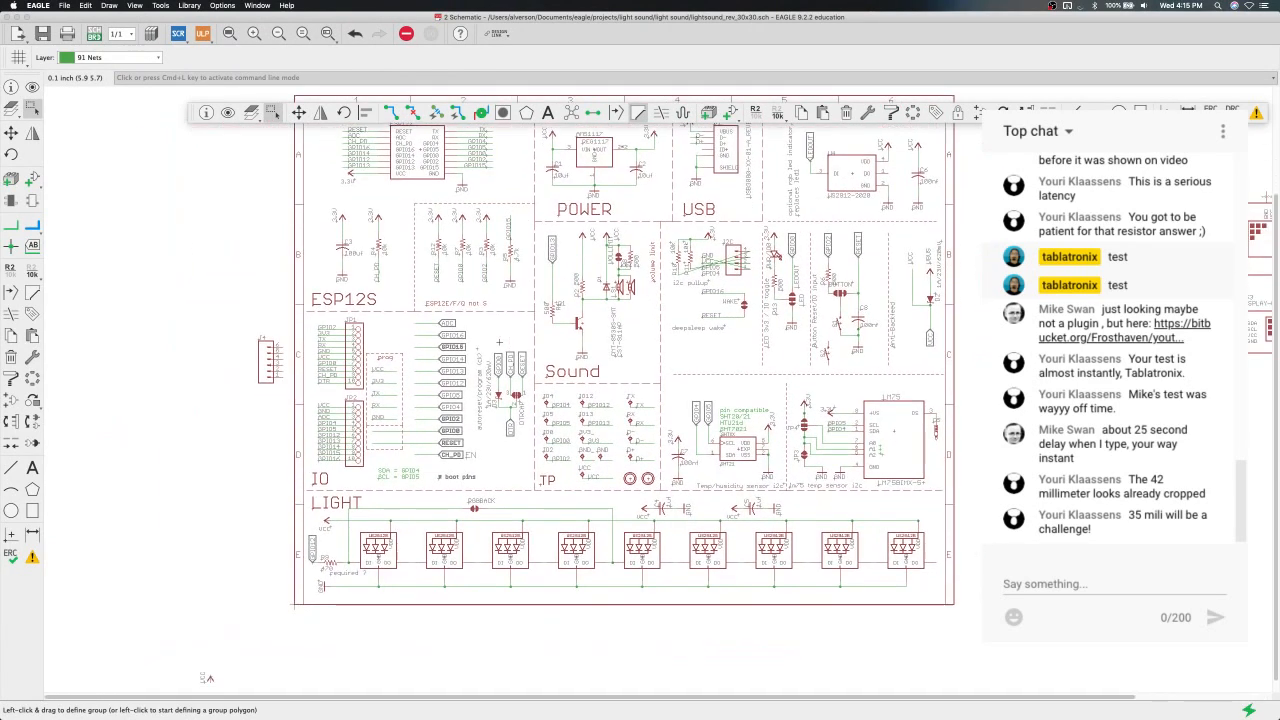
scroll(500, 342, right, 3)
scroll(500, 342, up, 2)
key(ctrl+Left)
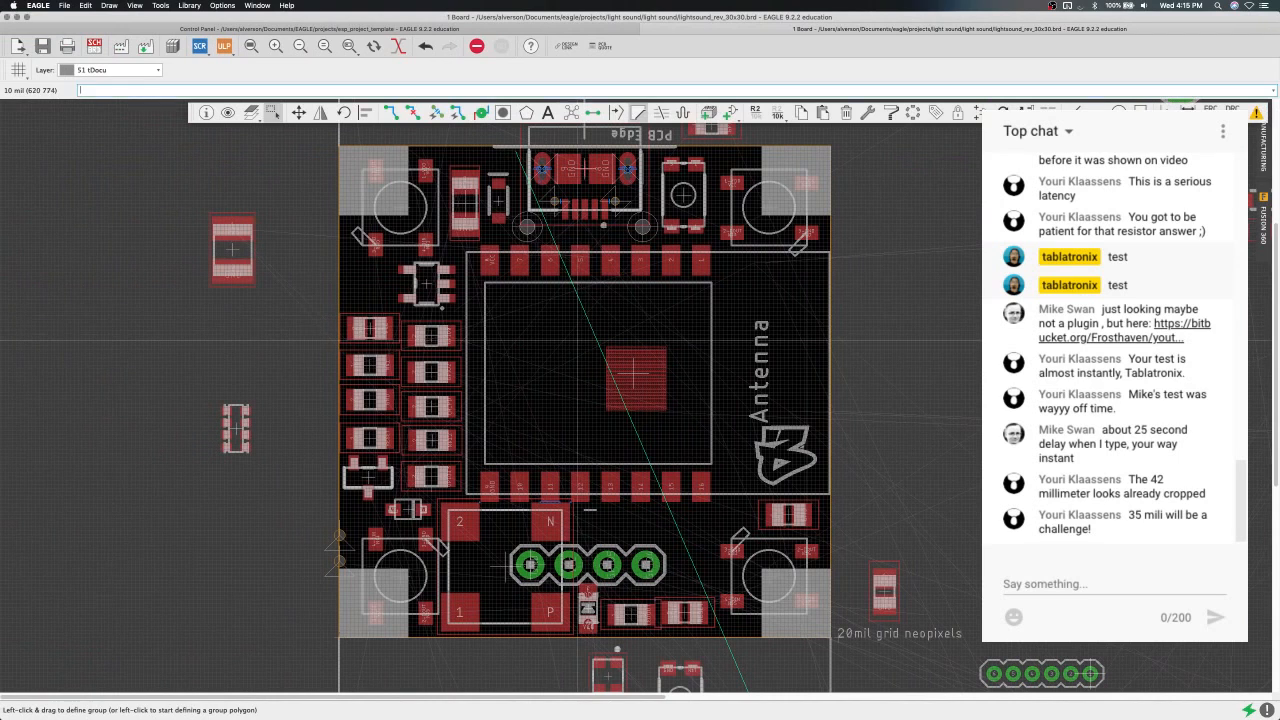
scroll(585, 300, down, 5)
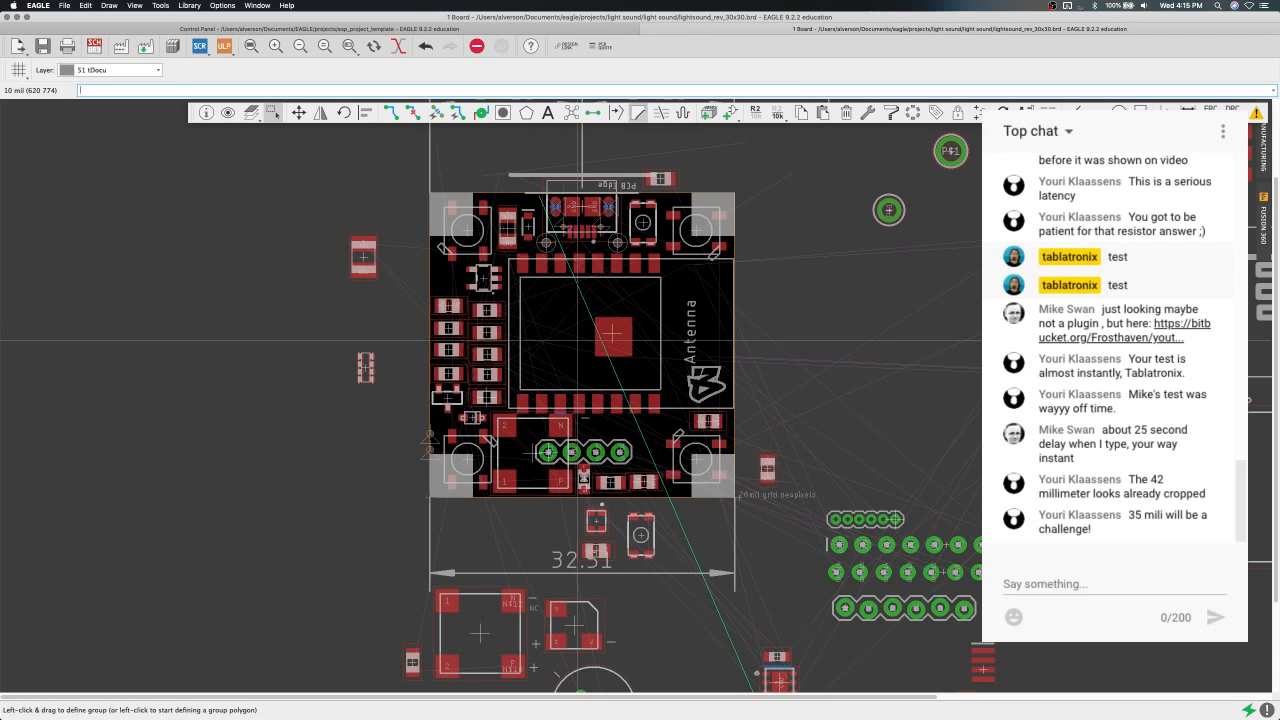
scroll(577, 296, up, 3)
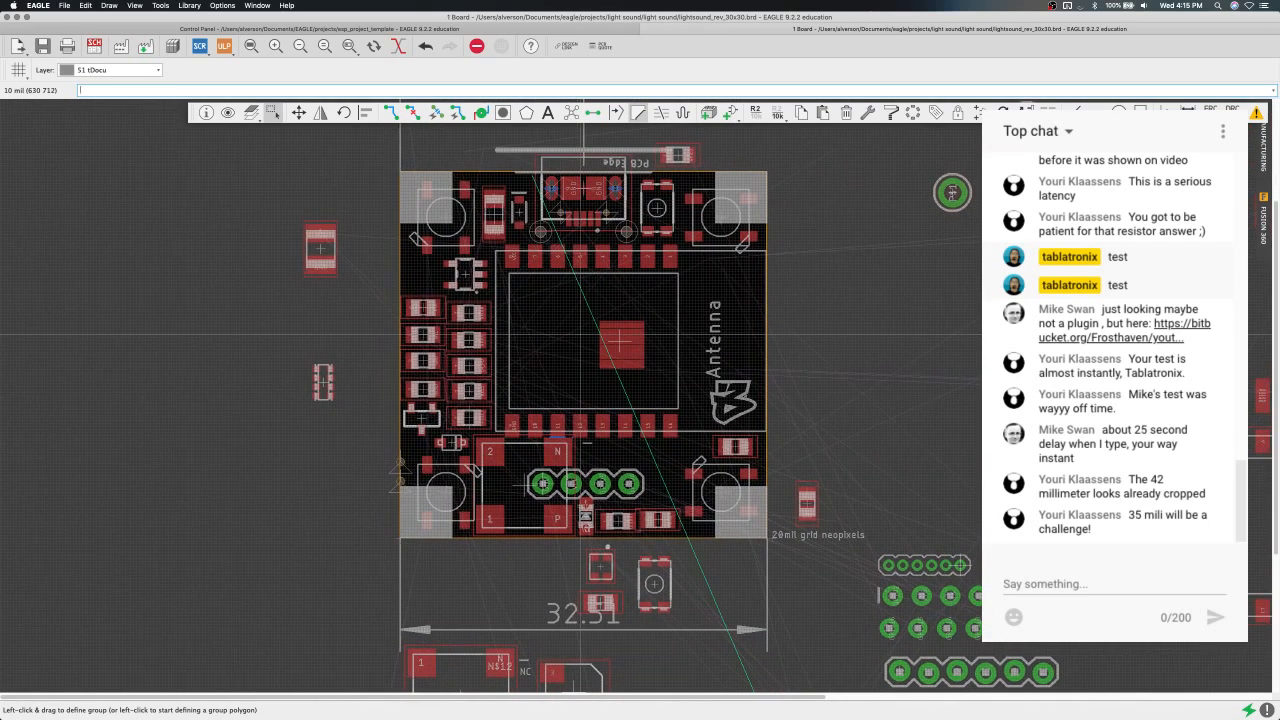
scroll(579, 334, down, 3)
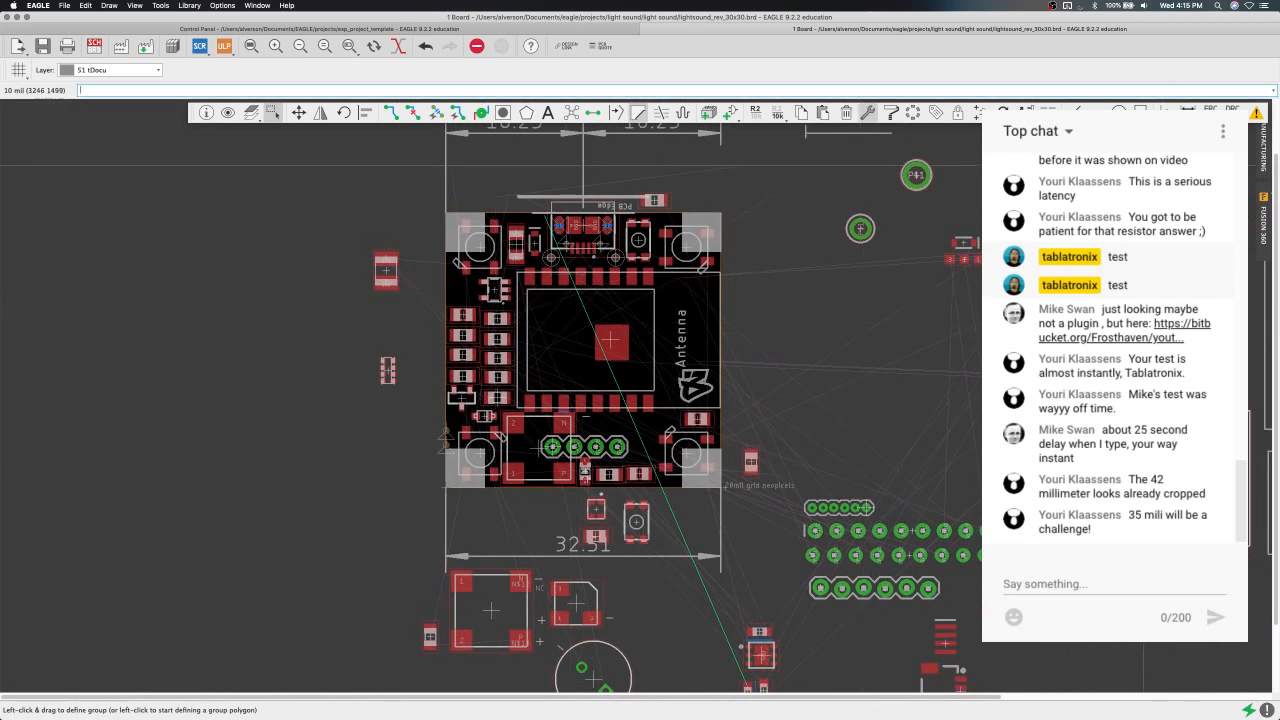
Hold the AMS1117 SOT223 regulator over the board's upper-left area to compare its size, and place it off the board's right side.
text(move)
key(Return)
click(583, 174)
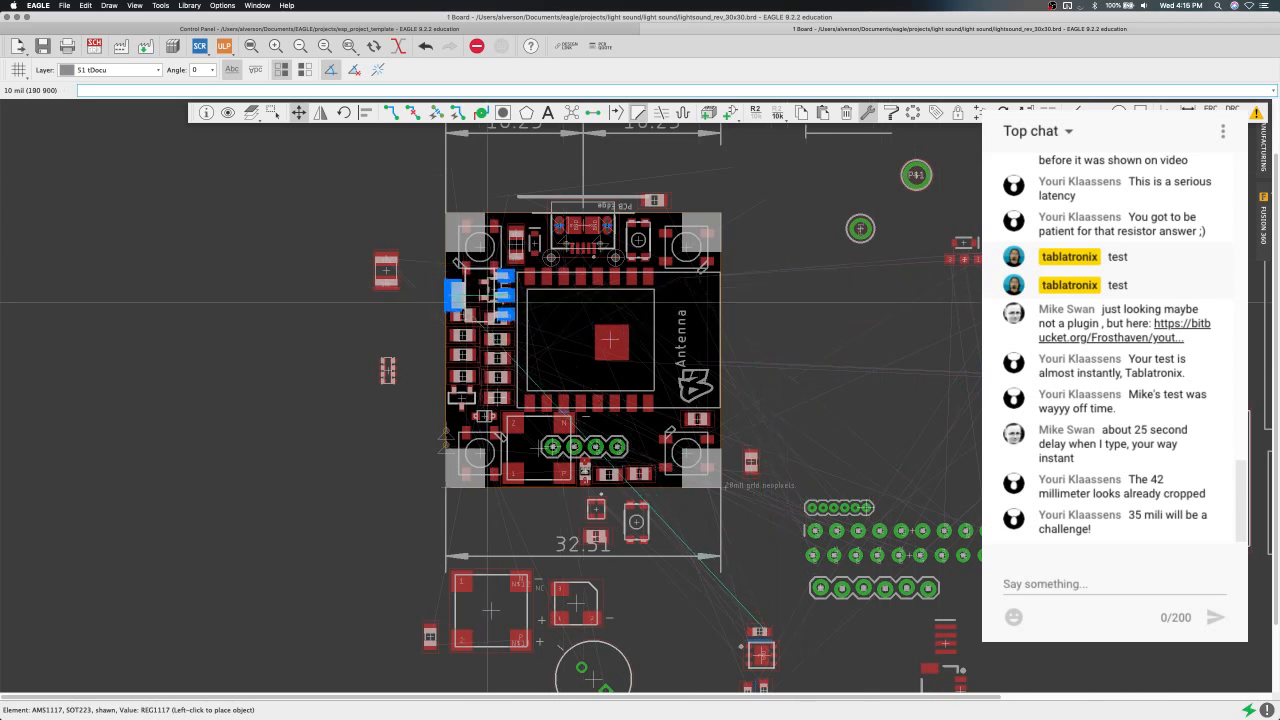
click(560, 463)
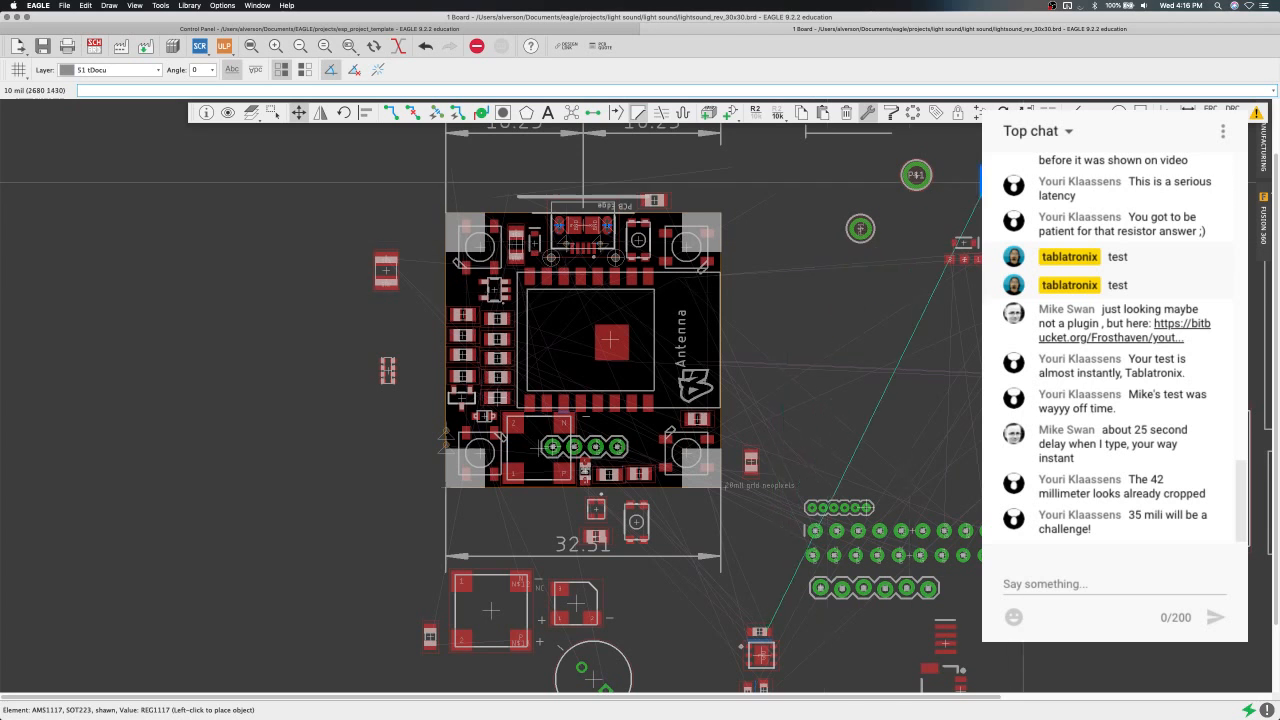
Move mounting holes M2 and U$1 beside each other in a level row off the board's upper-right corner.
click(859, 229)
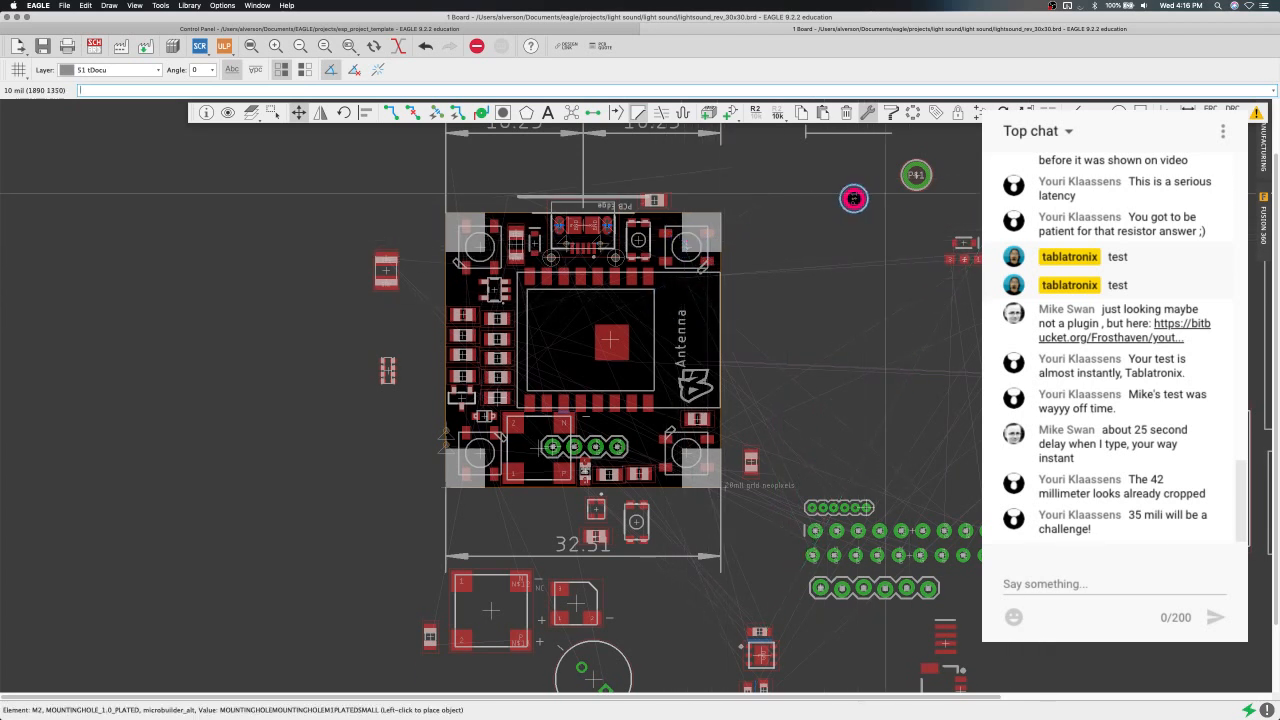
click(864, 183)
click(916, 175)
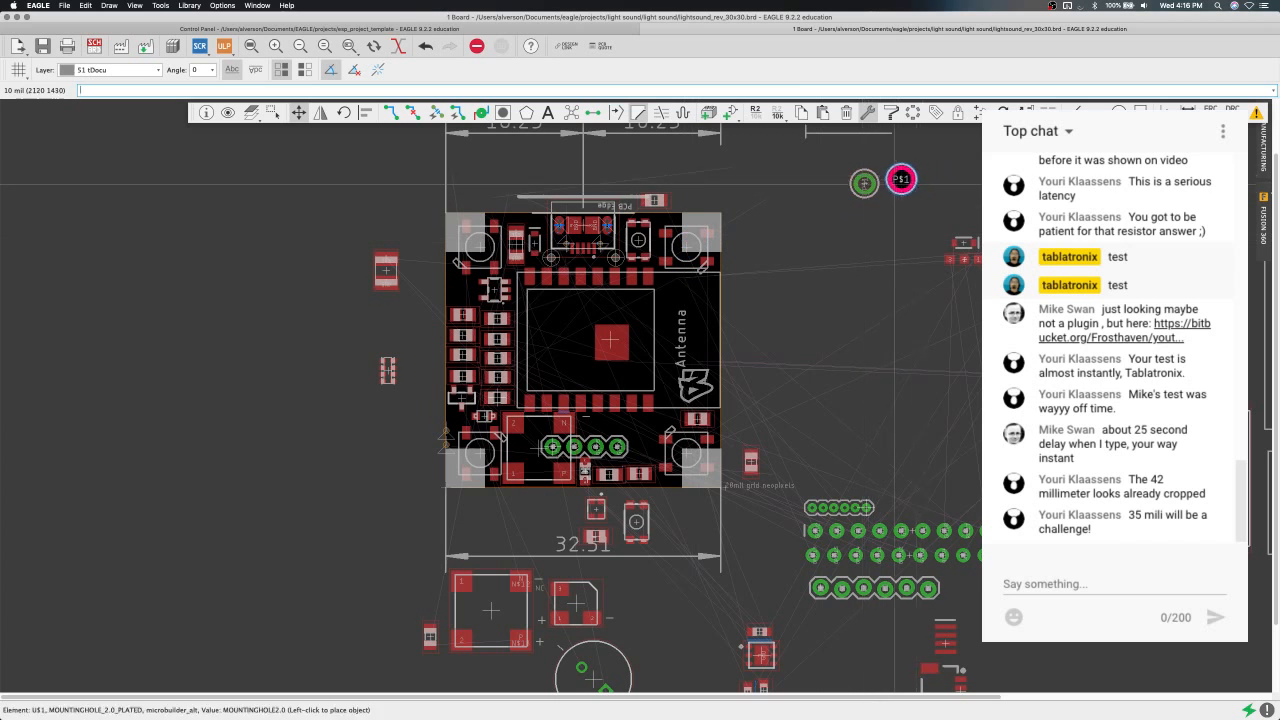
click(905, 183)
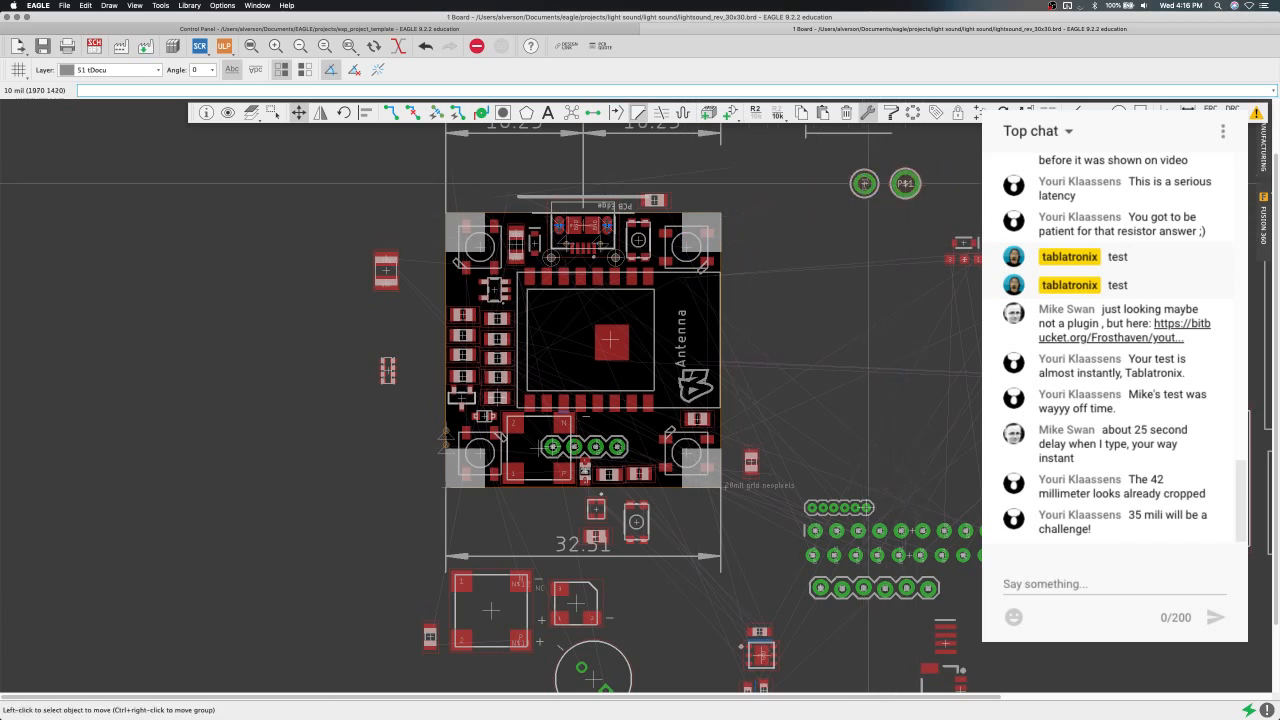
click(864, 183)
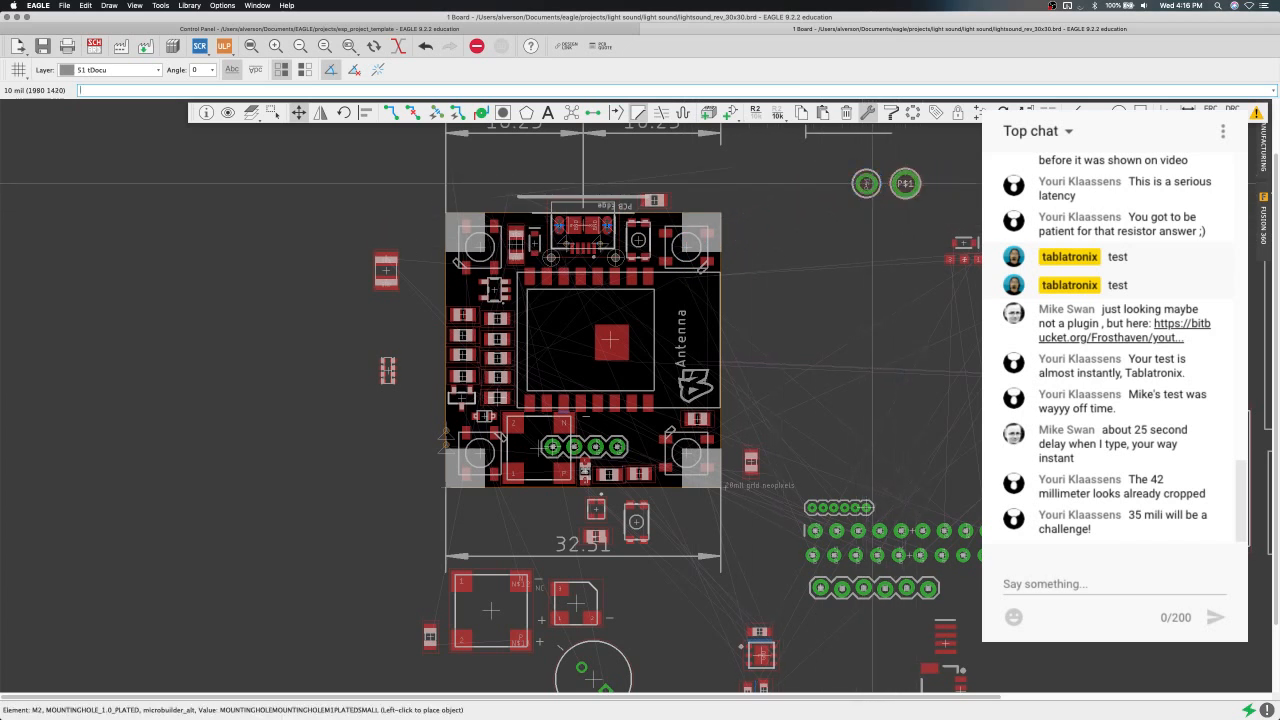
click(866, 183)
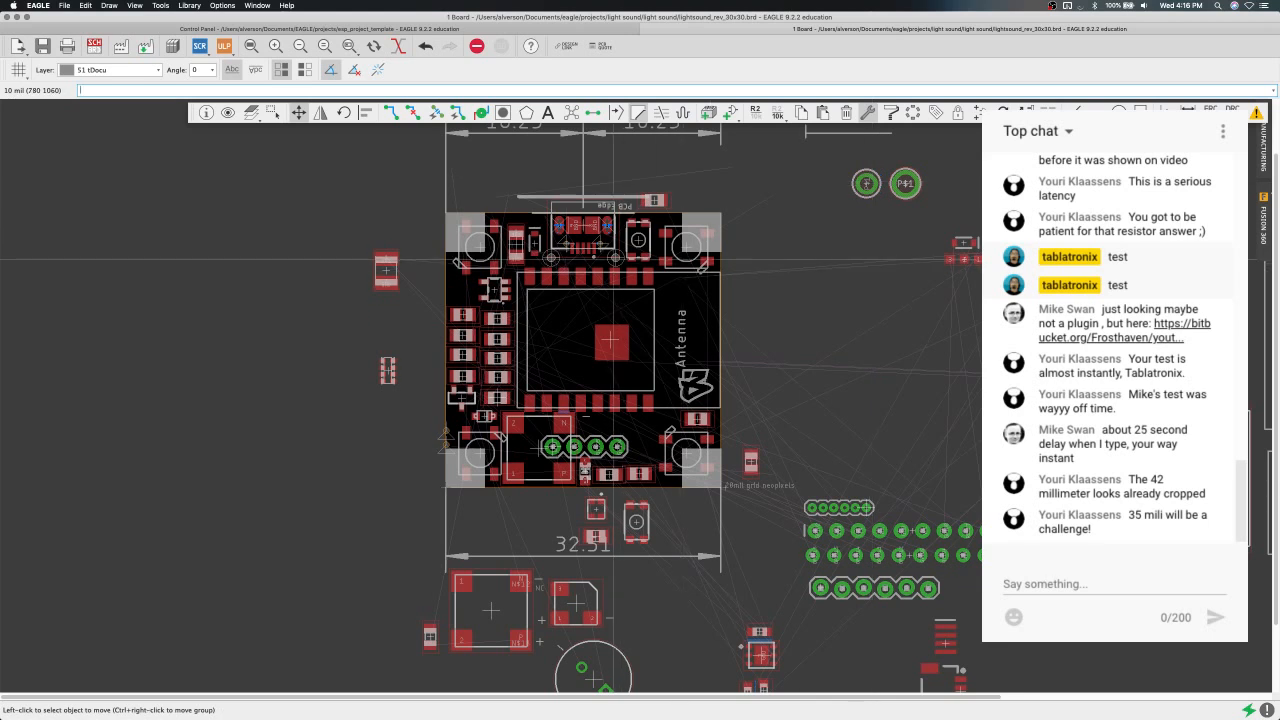
click(386, 266)
click(386, 268)
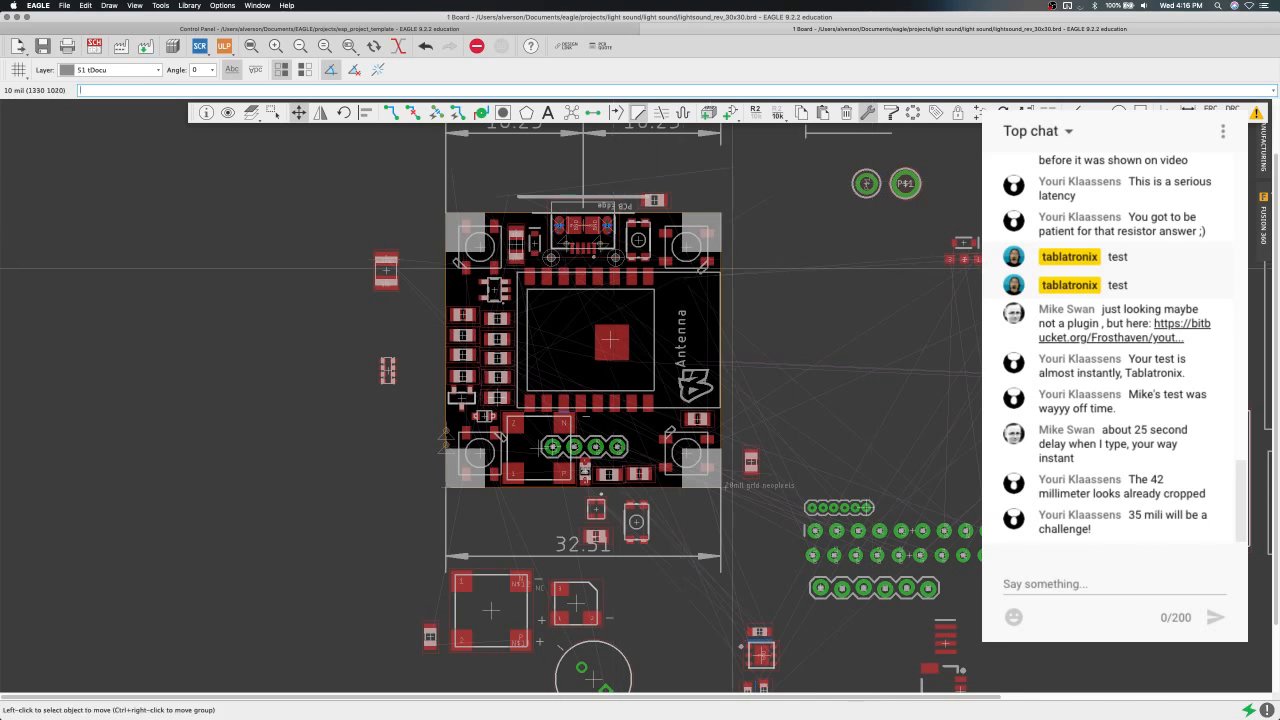
scroll(607, 262, up, 3)
scroll(610, 262, down, 5)
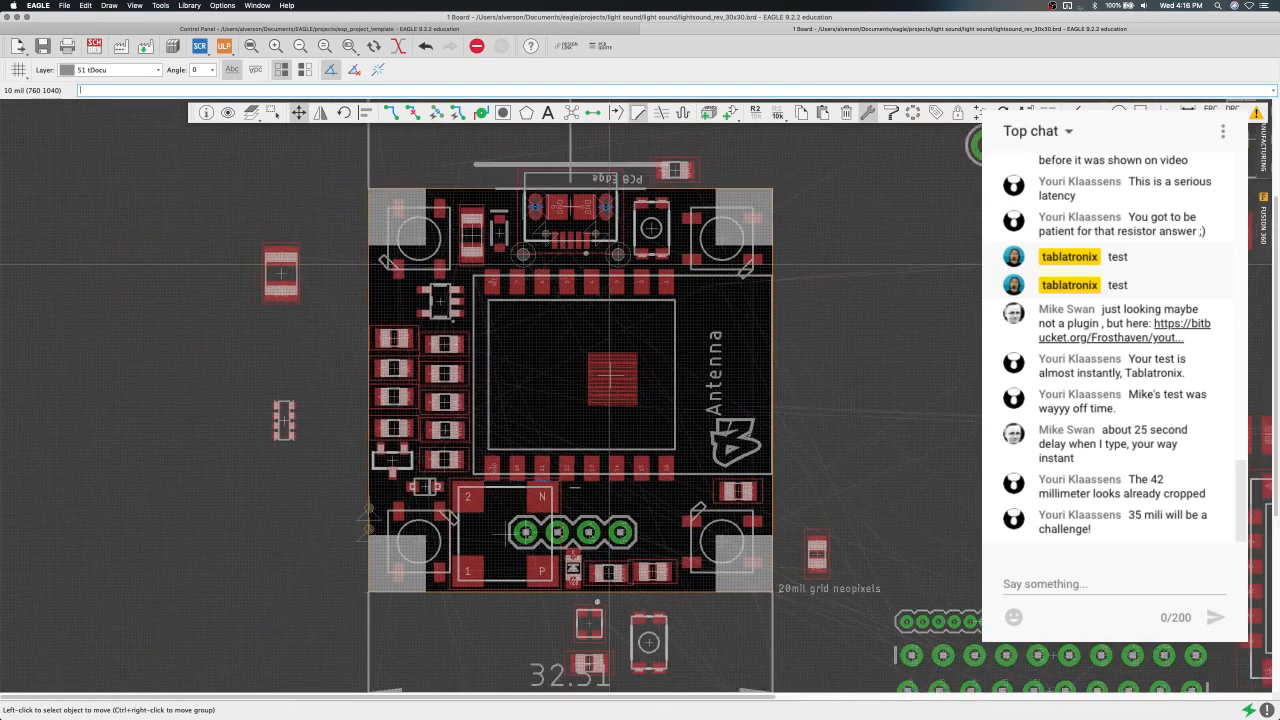
scroll(758, 287, down, 1)
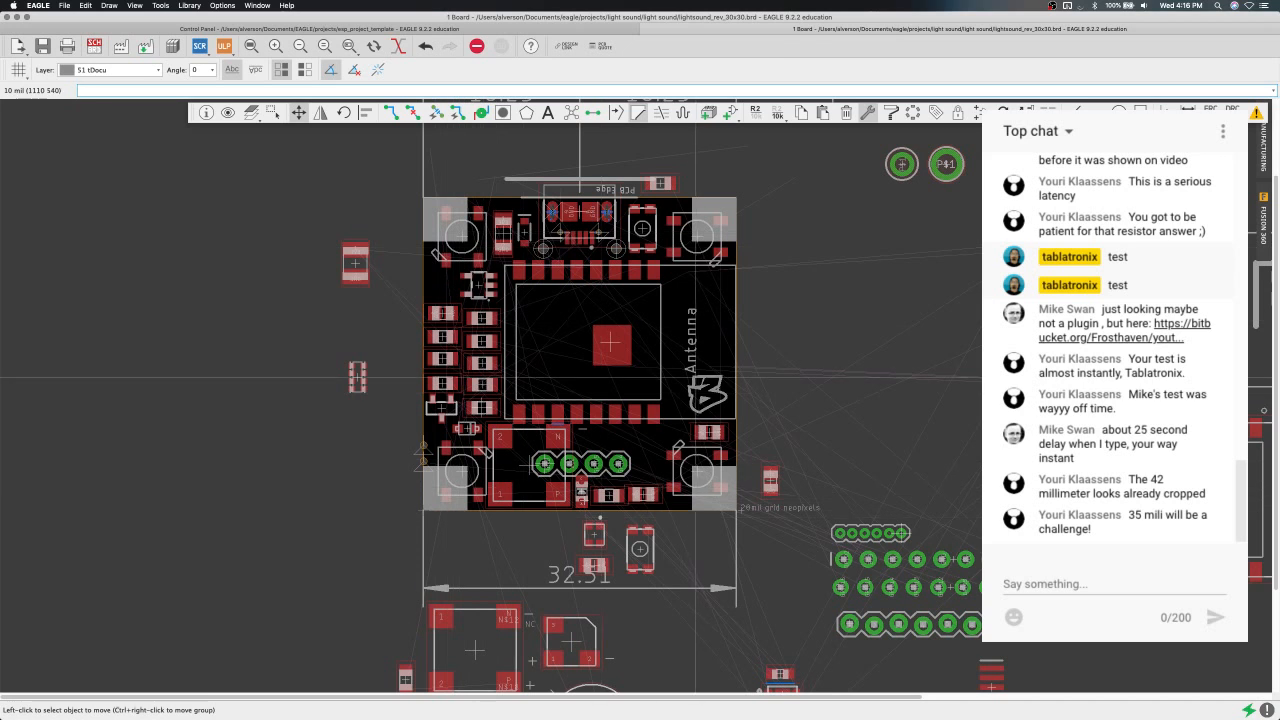
Try moving the CMT-7525S-SMT speaker off the board to below its lower-left corner, and undo the move.
click(530, 467)
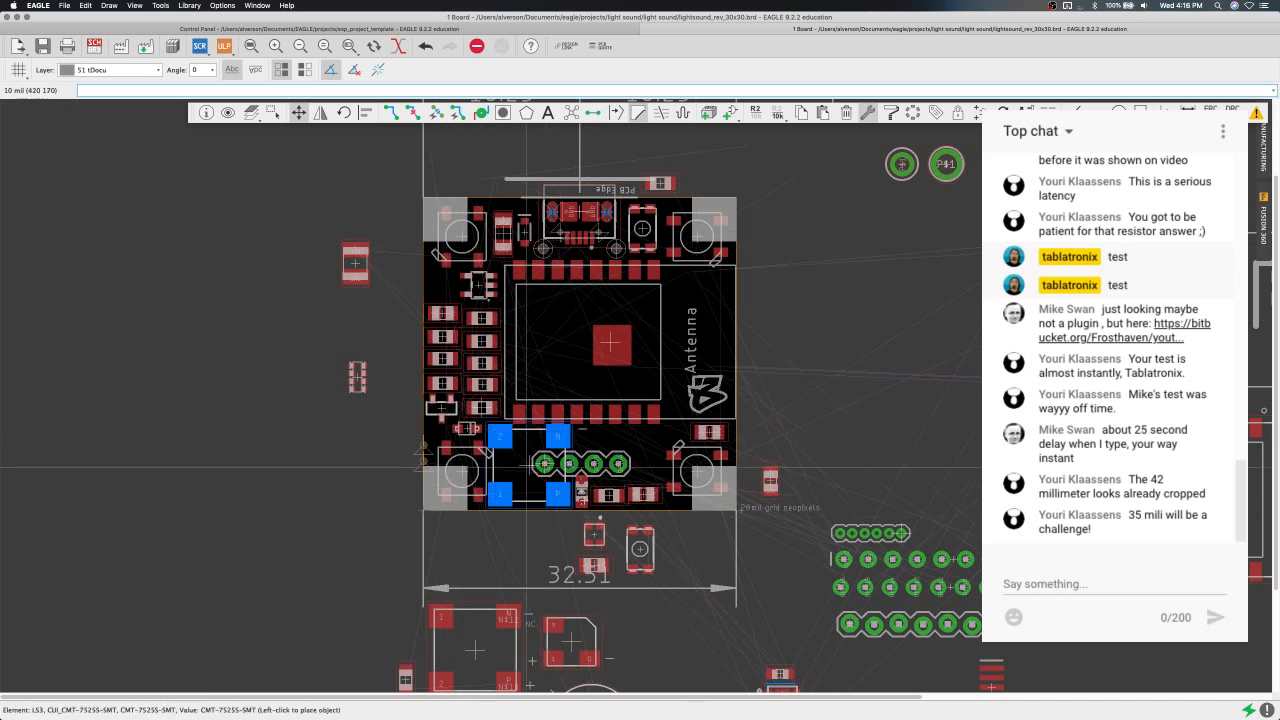
scroll(530, 467, down, 3)
click(399, 456)
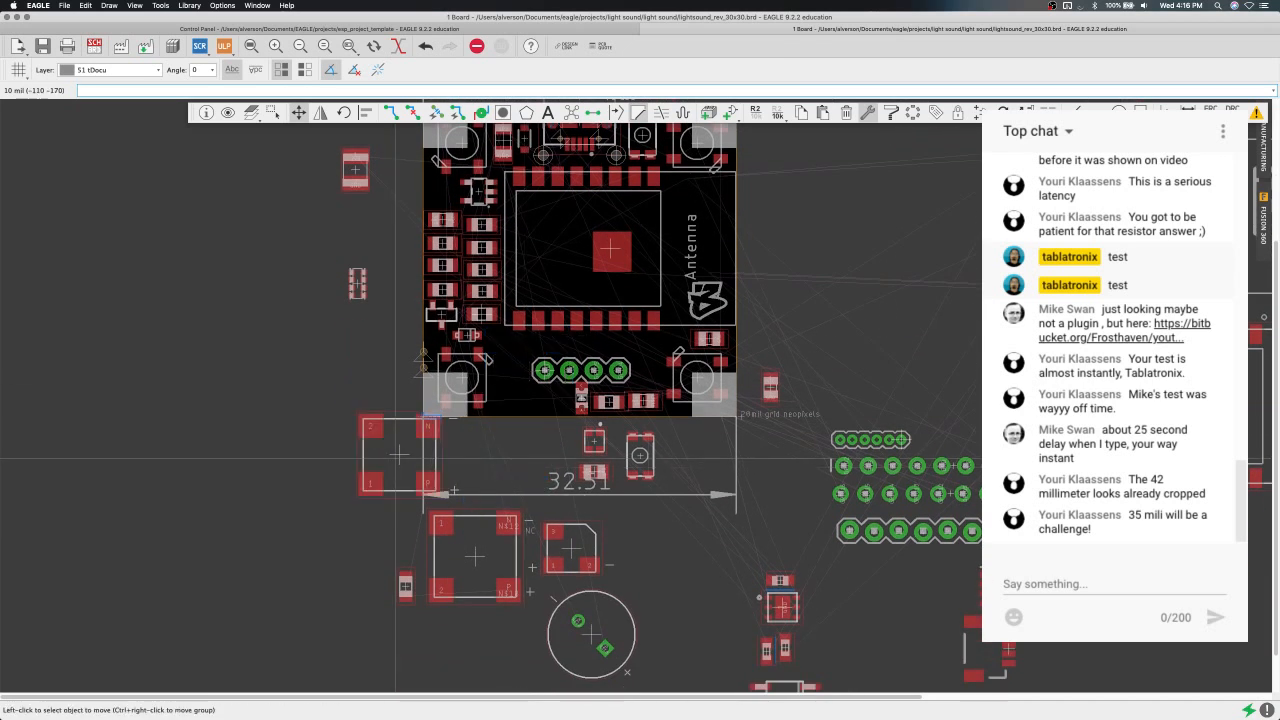
key(super+z)
Shift the CMT-8530S-SMT and CSS-0575A-SMT speakers slightly to the right in the parts area below the board.
click(474, 556)
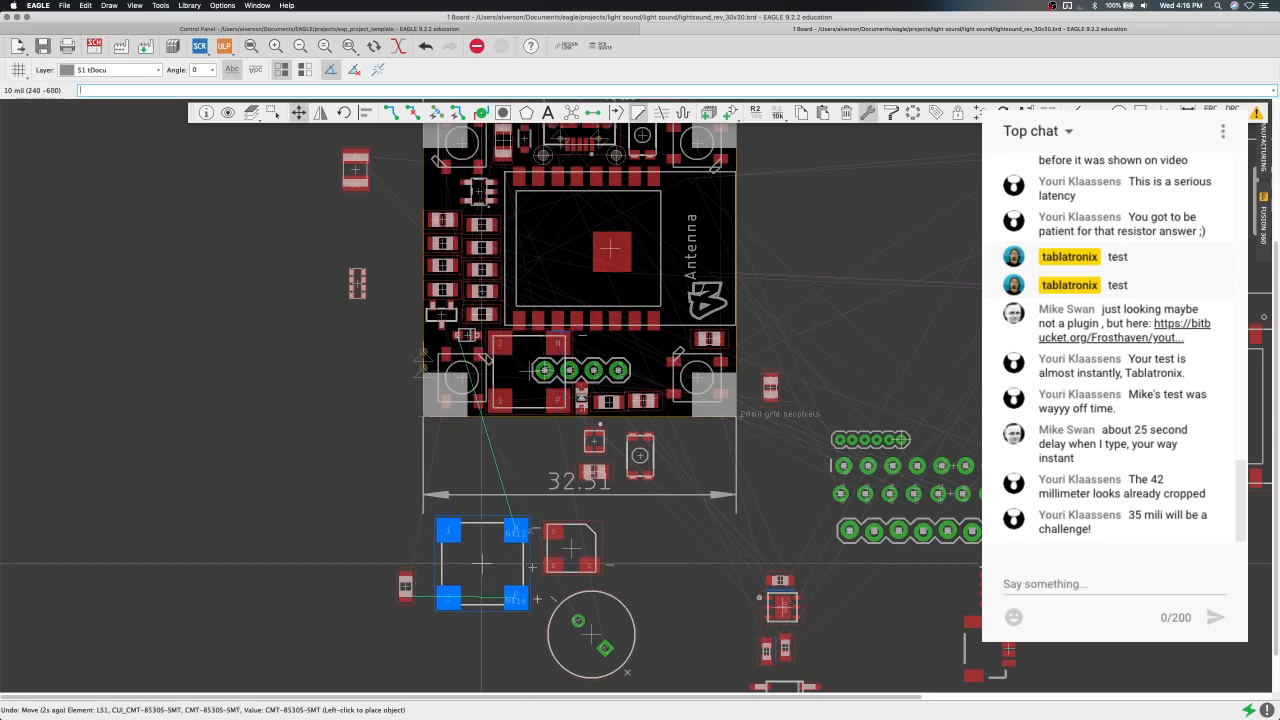
click(482, 563)
click(570, 551)
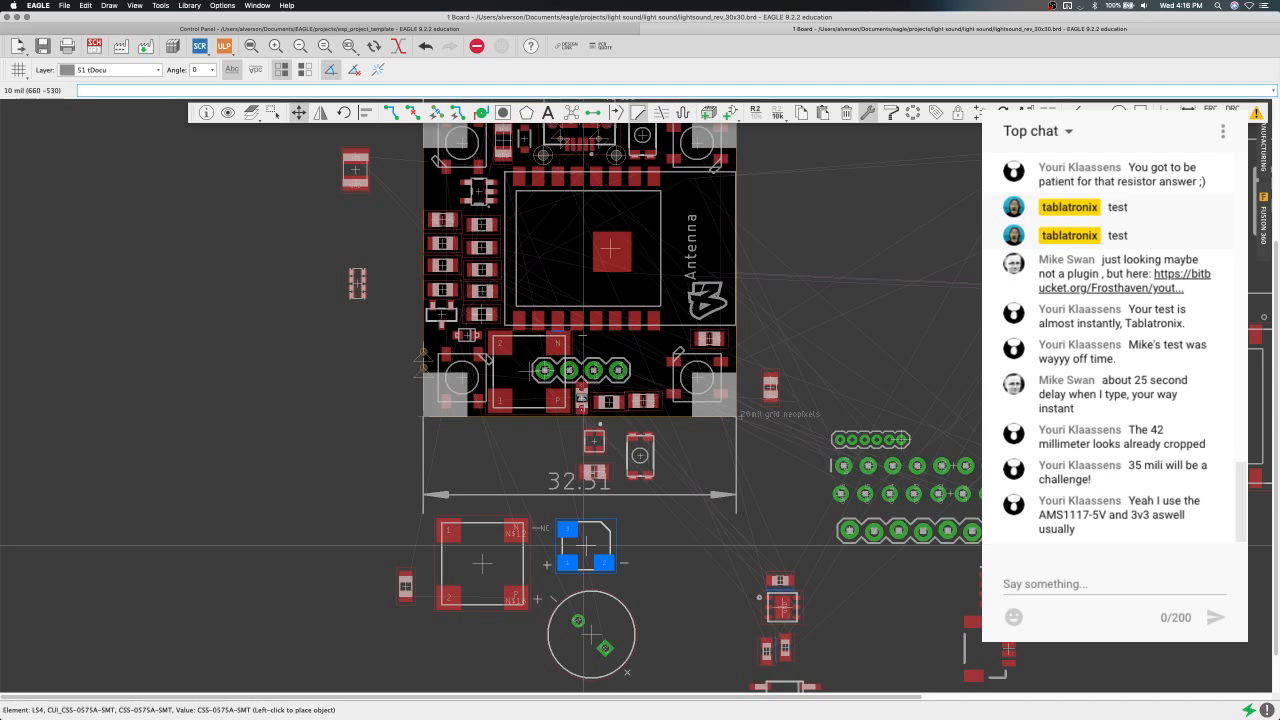
click(583, 546)
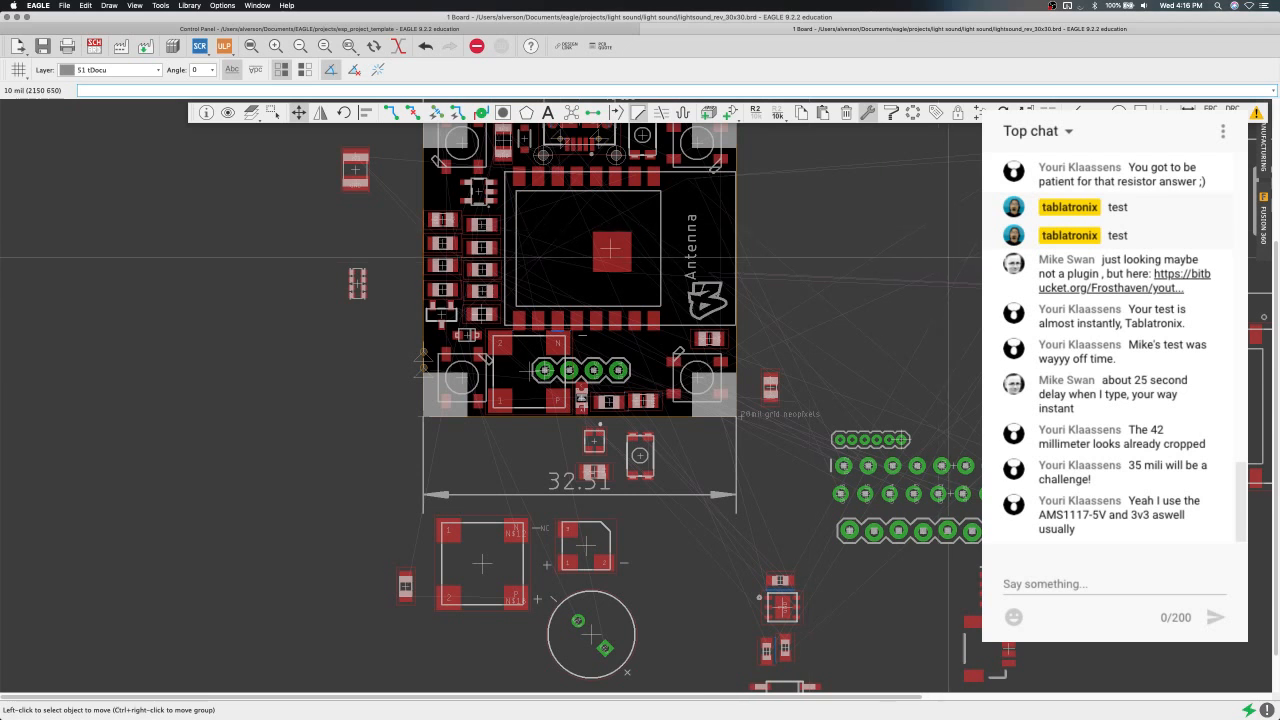
Pick up the 3.3V SOT23-5 regulator U1 near the board's upper-left corner, try rotating it, and set it back in place.
middle_drag(948, 257, 898, 373)
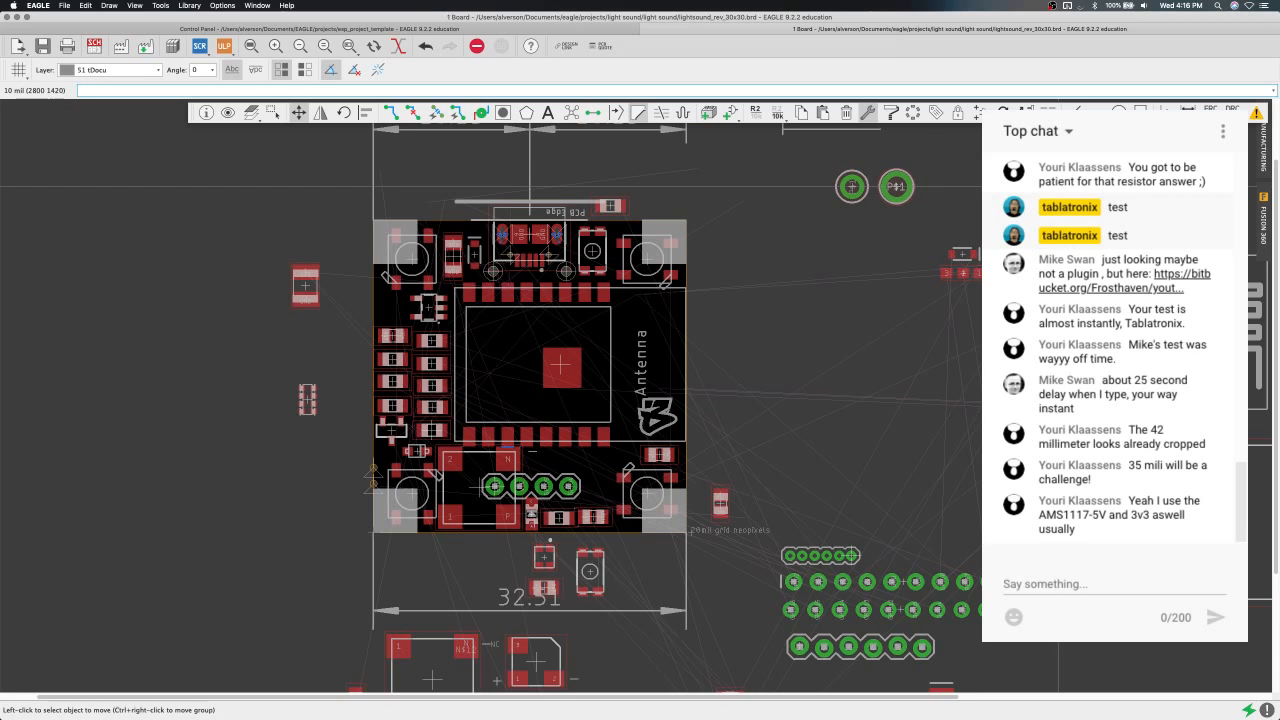
middle_drag(770, 318, 820, 316)
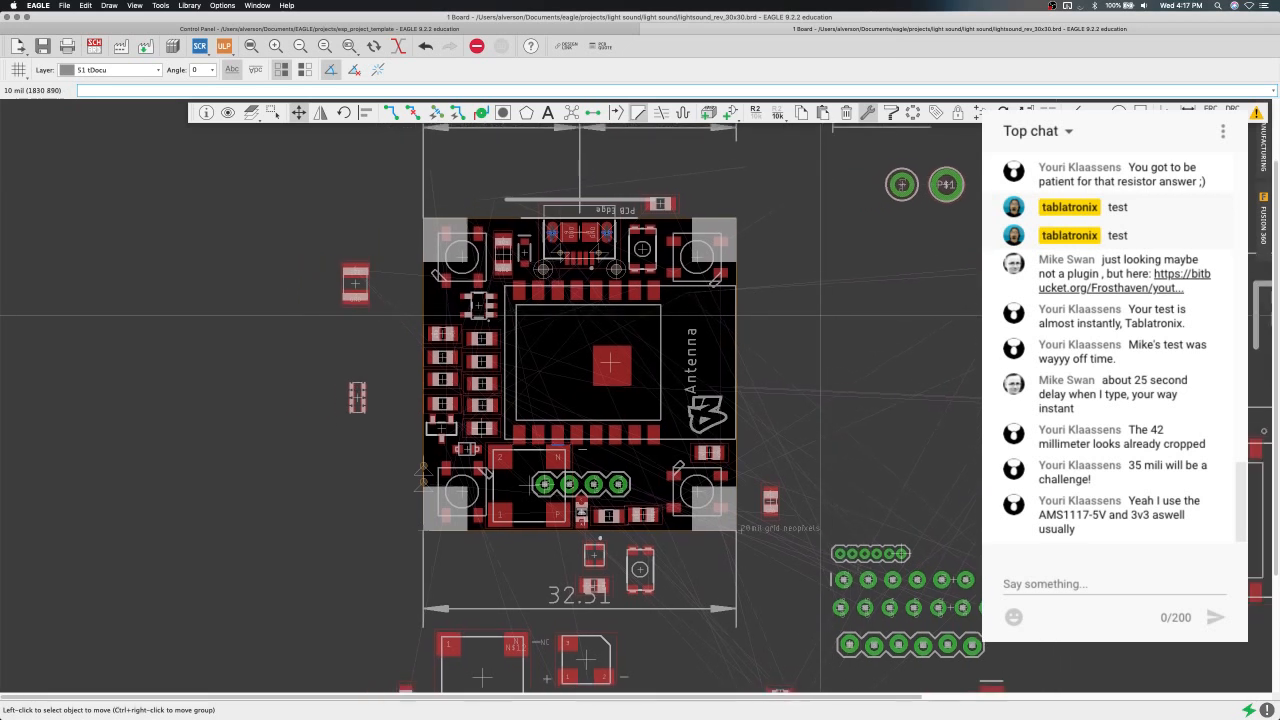
scroll(820, 316, down, 2)
scroll(820, 316, down, 2)
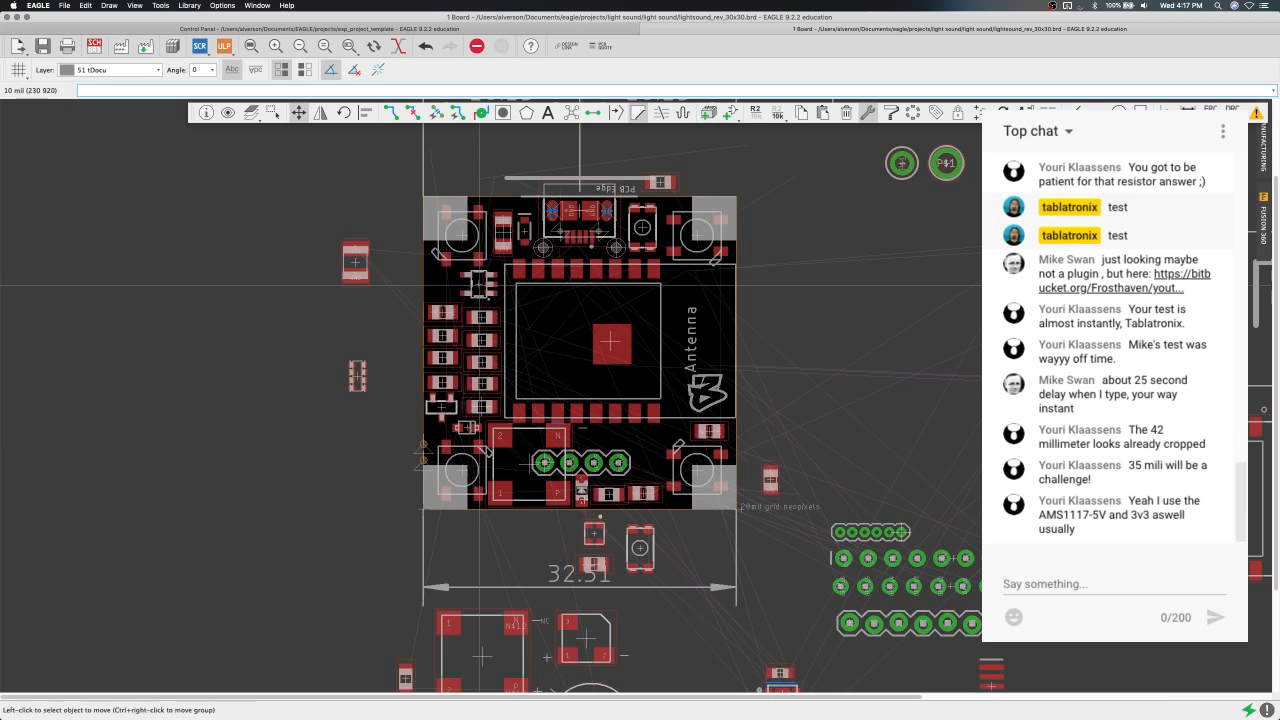
click(479, 285)
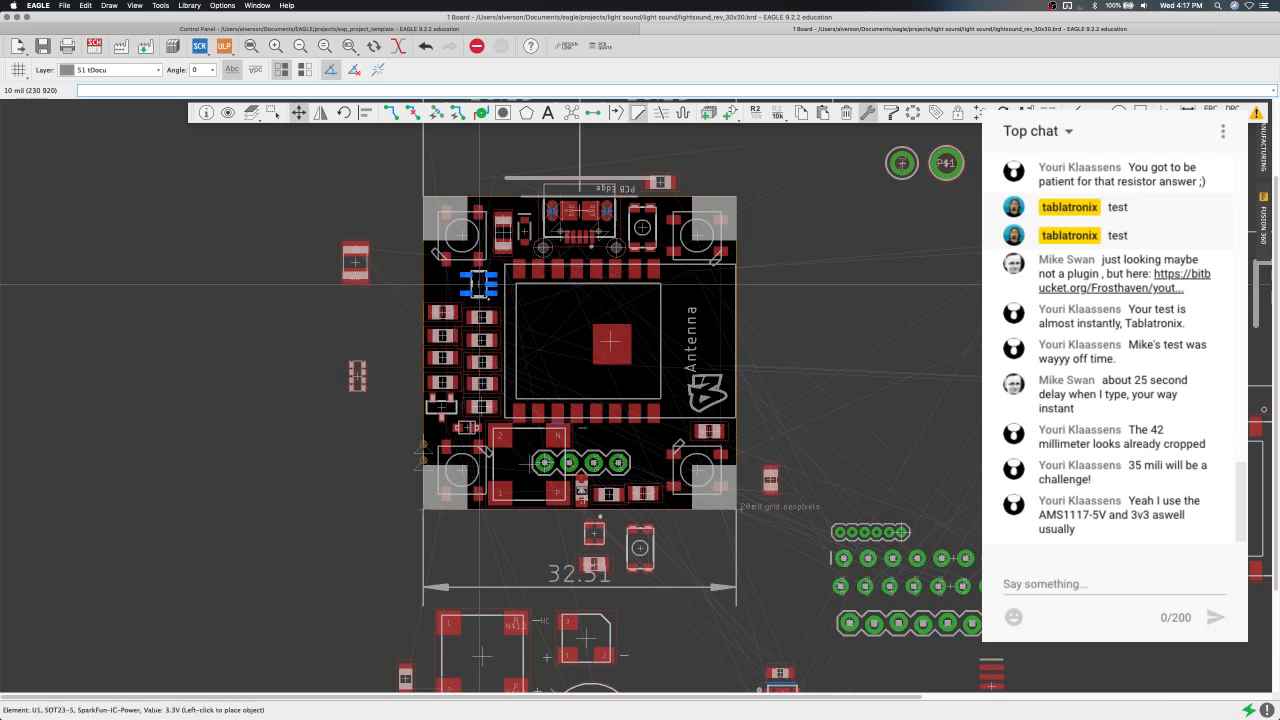
click(479, 285)
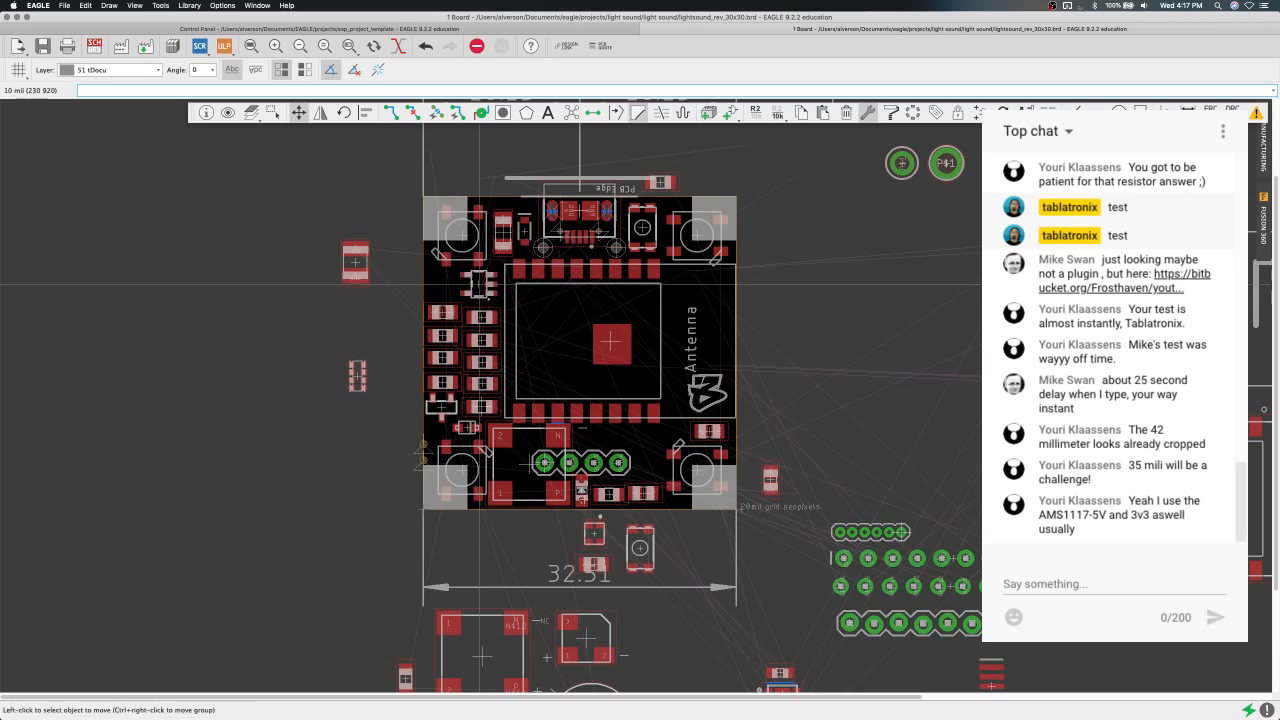
click(479, 284)
click(479, 284)
click(479, 285)
right_click(479, 285)
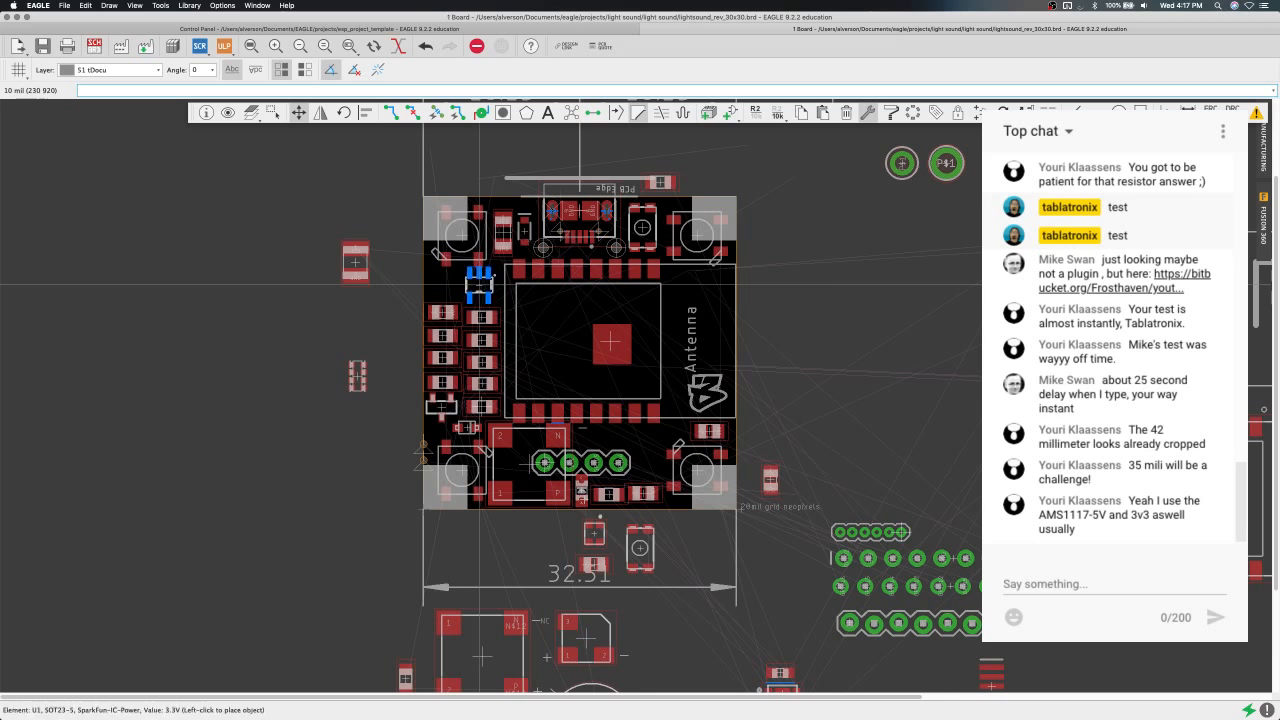
right_click(479, 285)
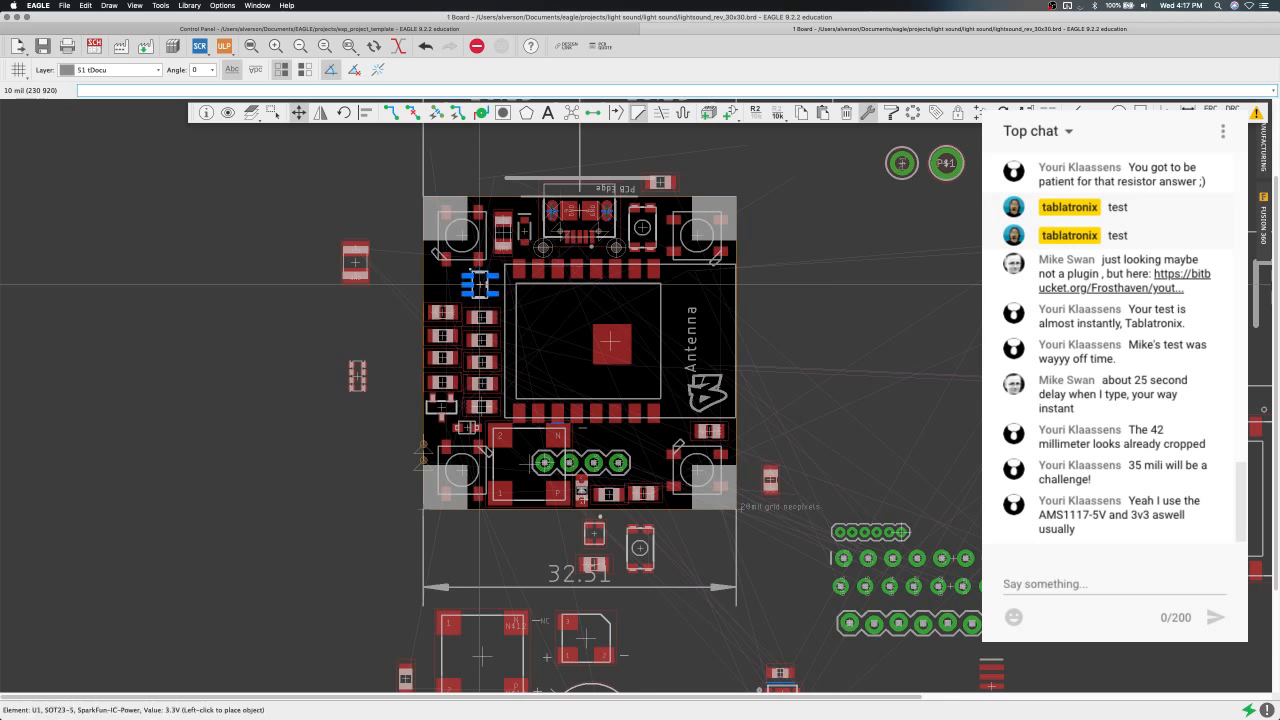
click(479, 285)
Review the properties of regulator U1 and of resistor array RN4 left of the board, closing each without changes.
right_click(479, 285)
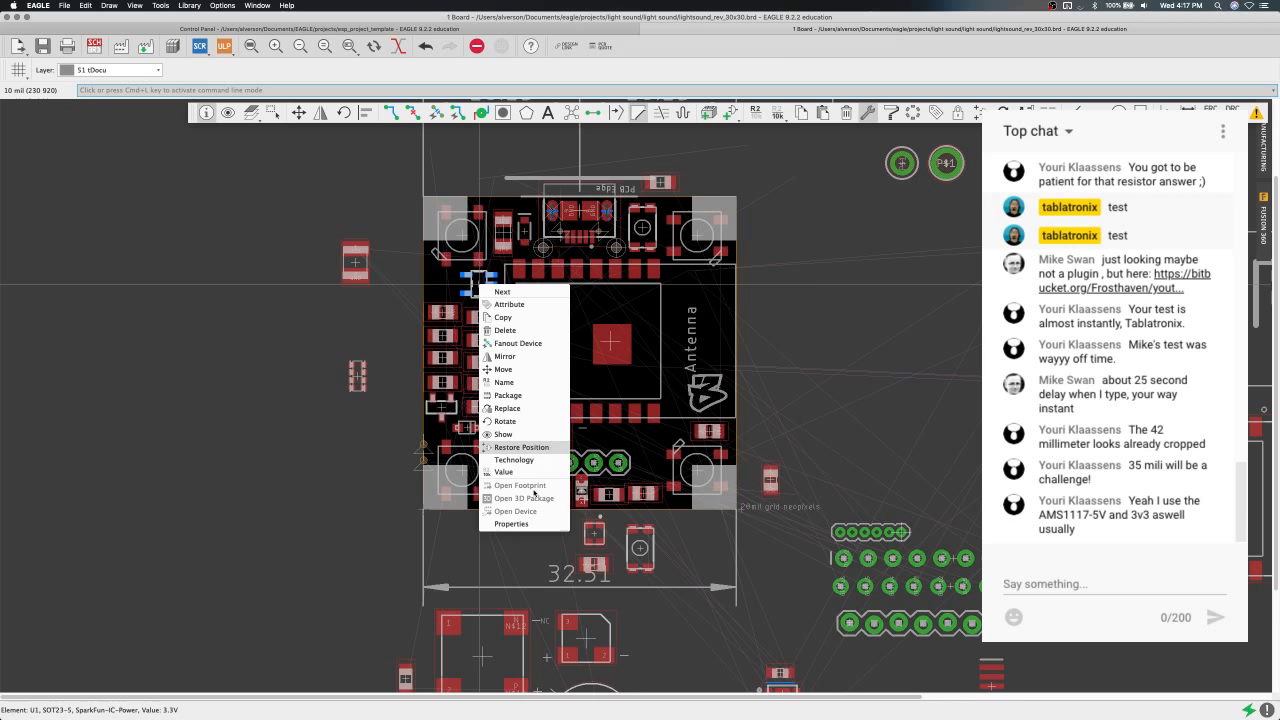
click(531, 525)
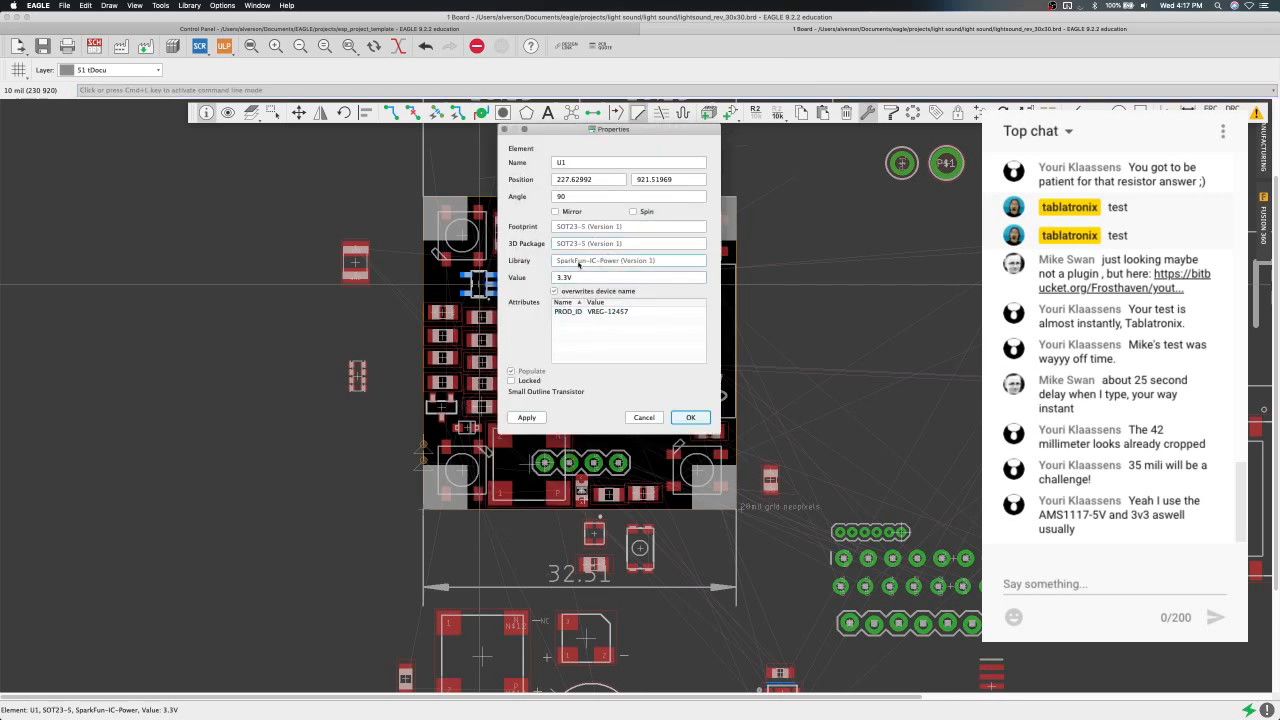
mouse_move(645, 131)
mouse_down()
mouse_move(667, 165)
mouse_move(657, 152)
mouse_up()
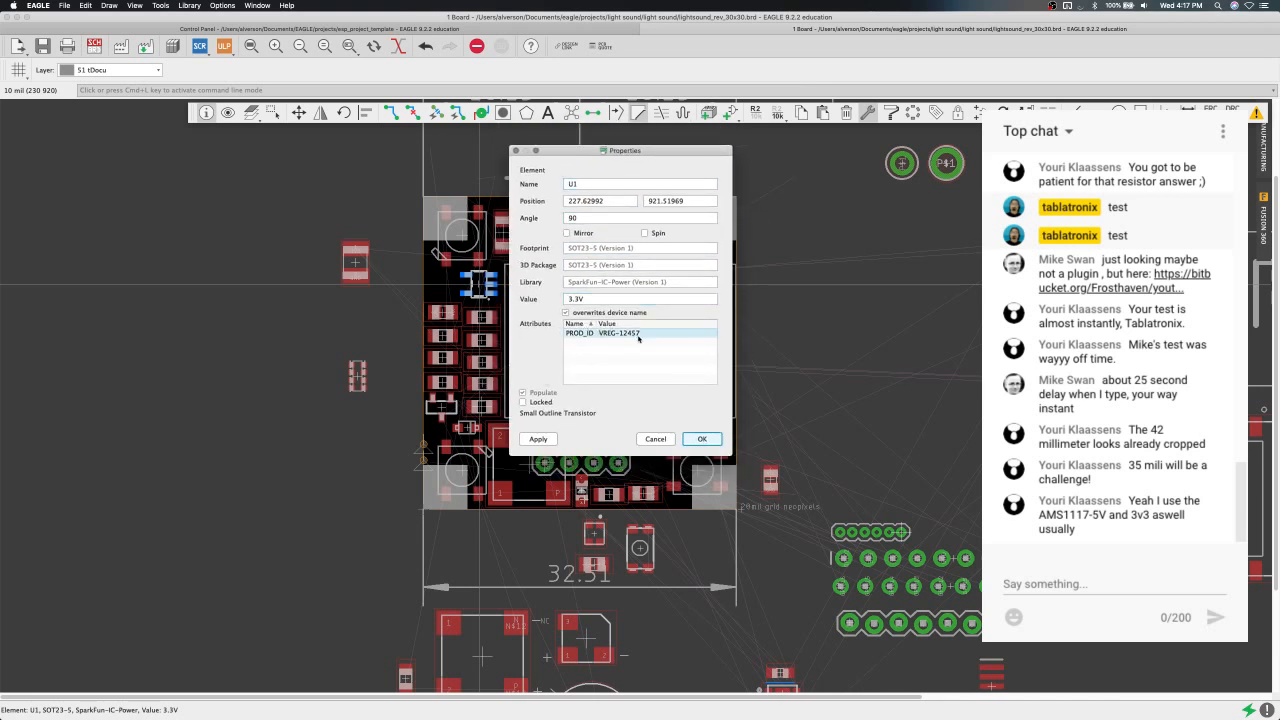
click(588, 199)
click(658, 439)
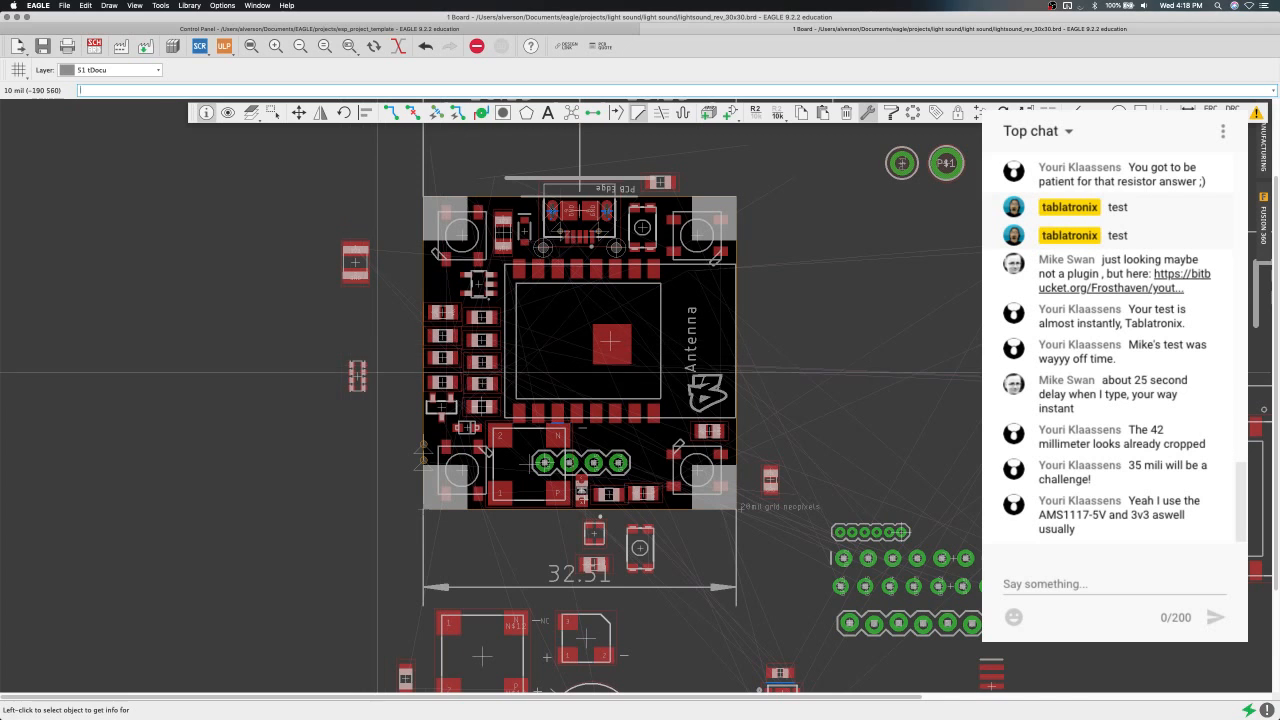
click(358, 375)
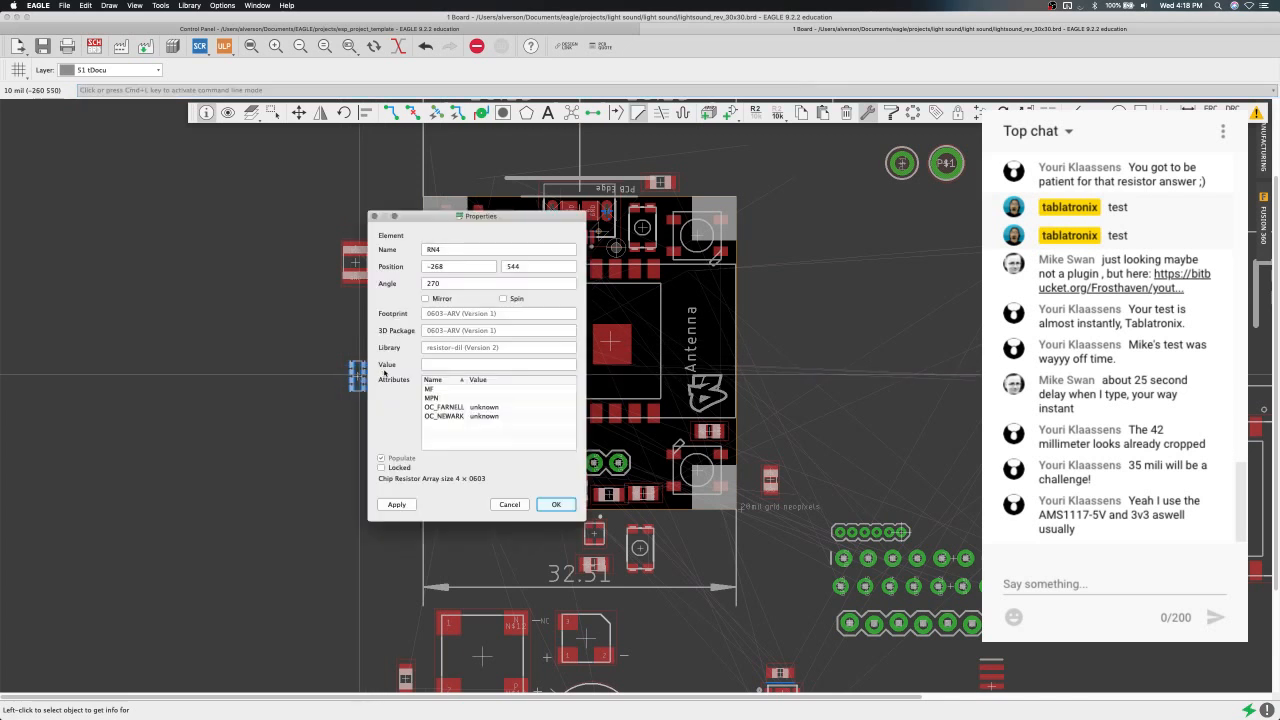
click(503, 505)
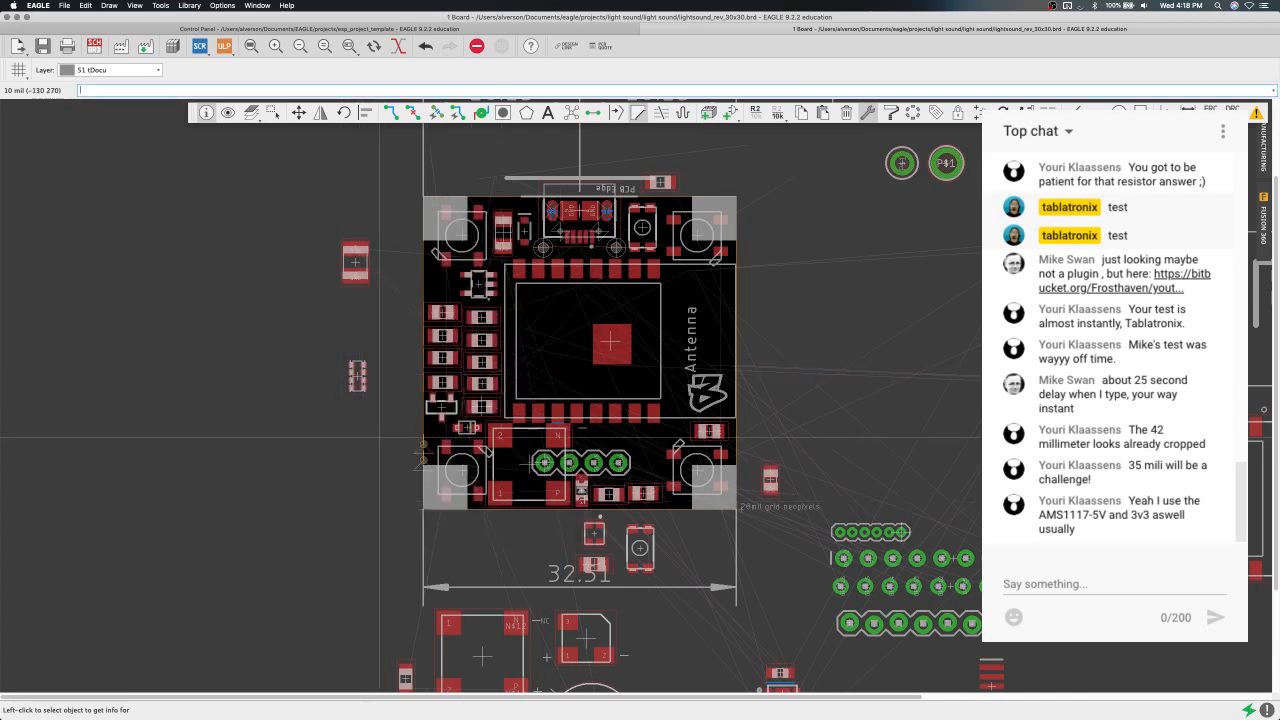
Move resistor array RN4 closer to the board's left edge, level with the lower resistors of the two columns.
click(298, 112)
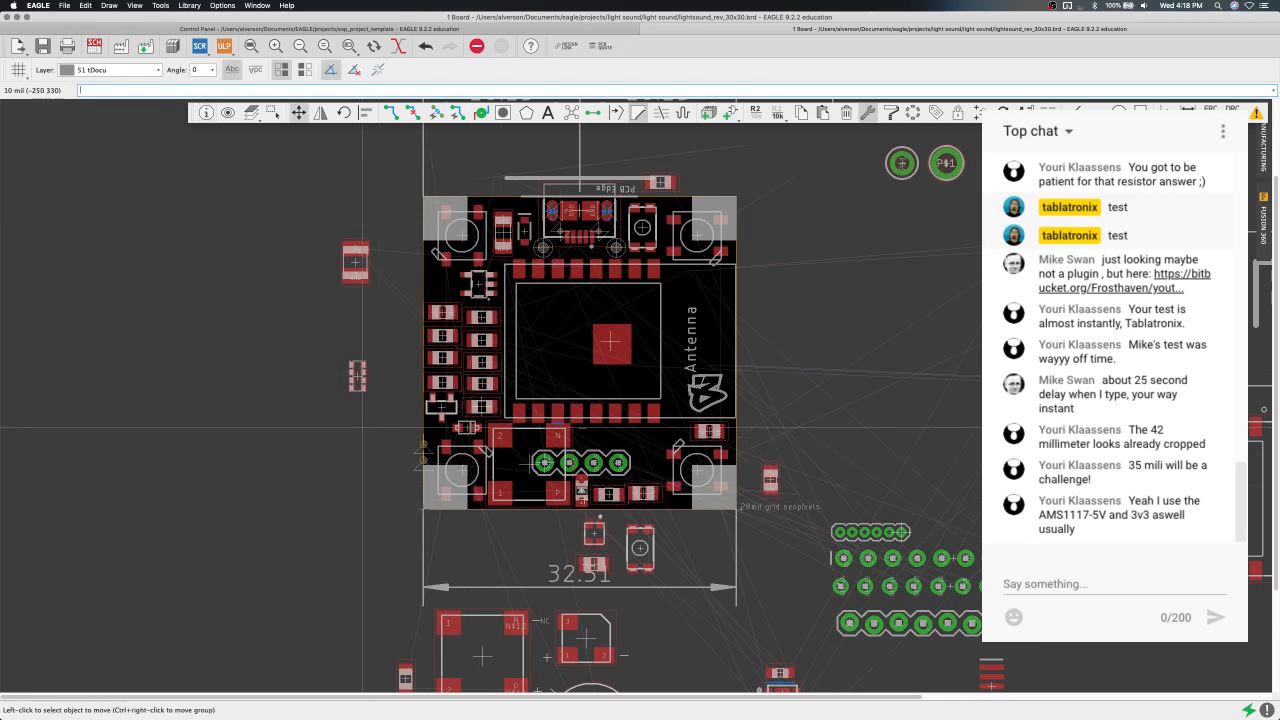
click(358, 375)
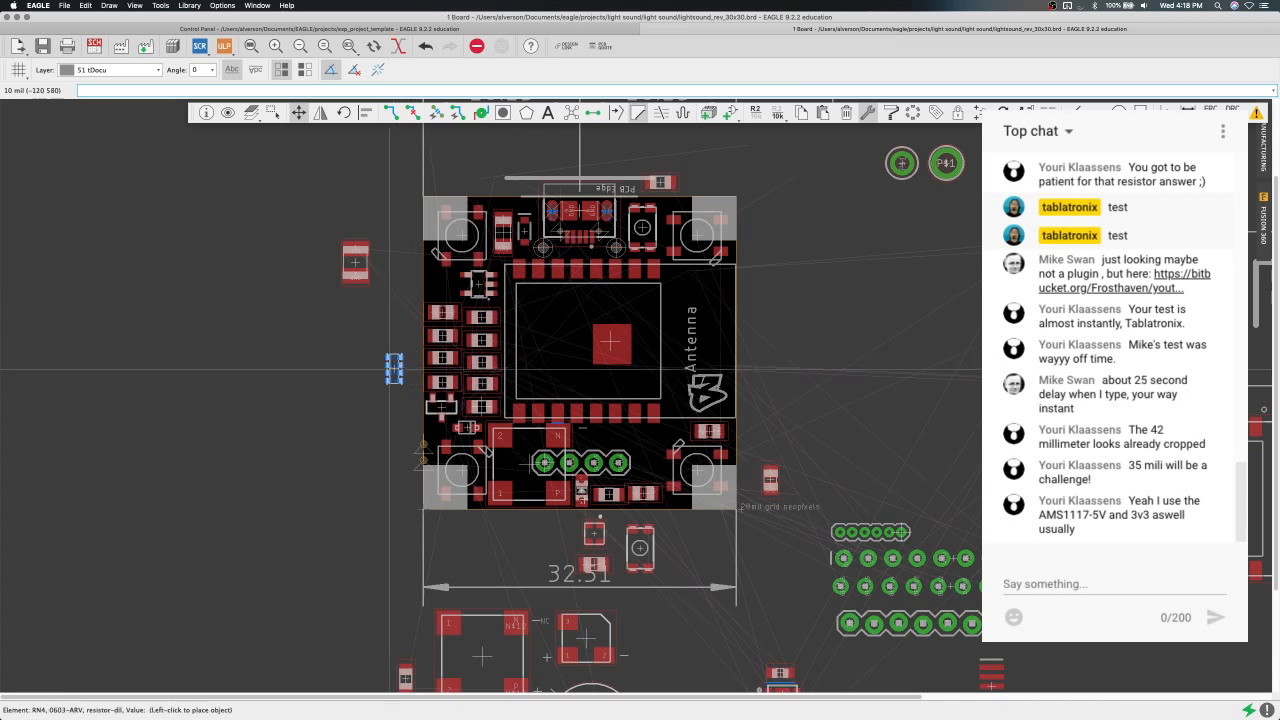
click(394, 373)
click(394, 373)
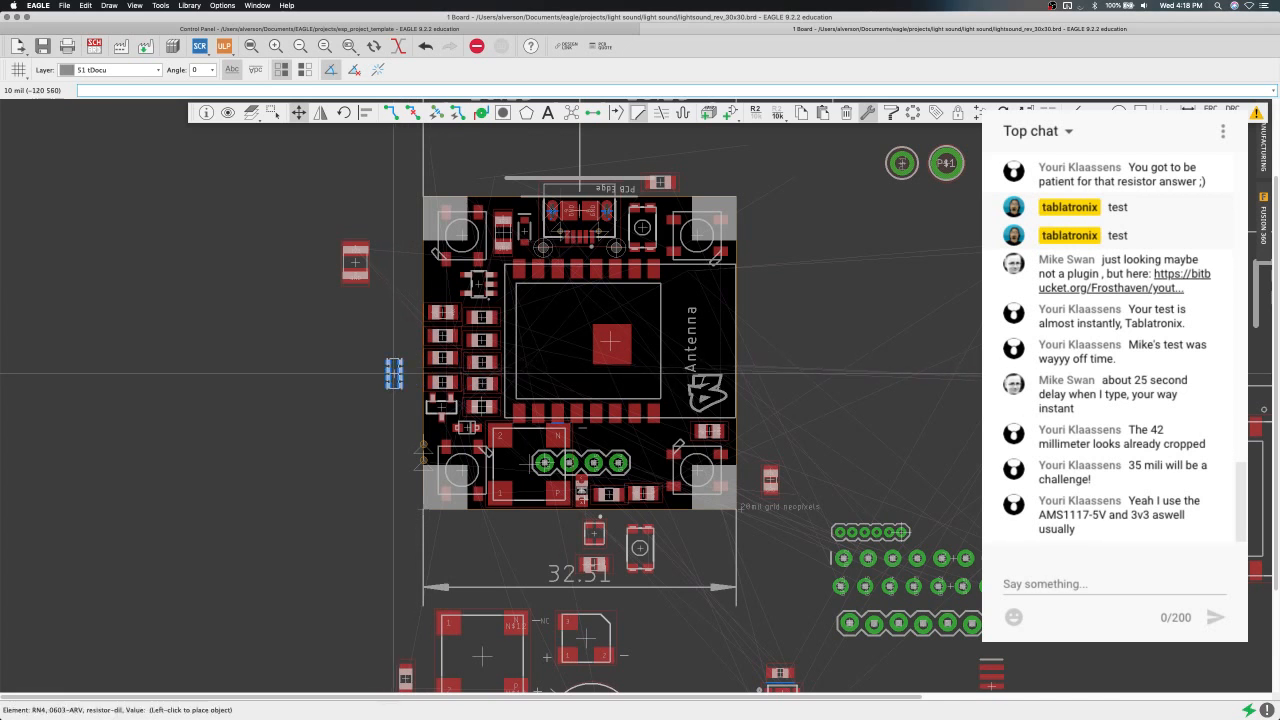
click(389, 396)
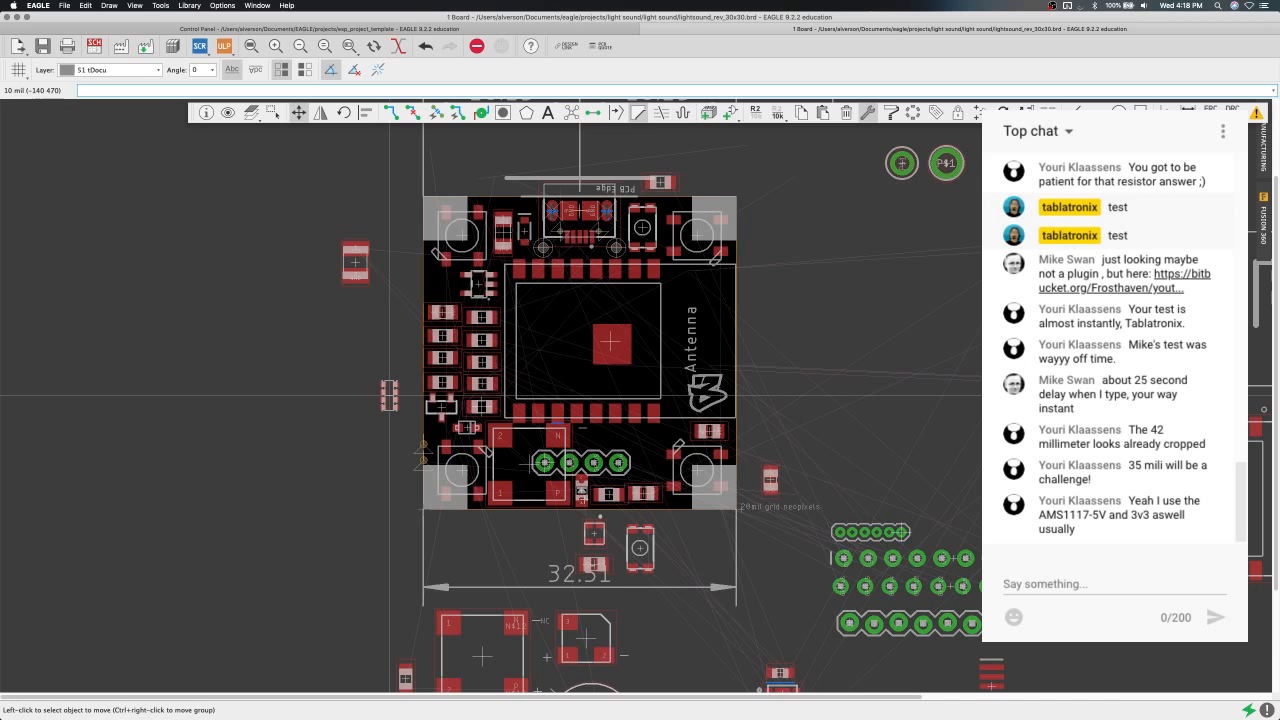
click(389, 396)
click(394, 388)
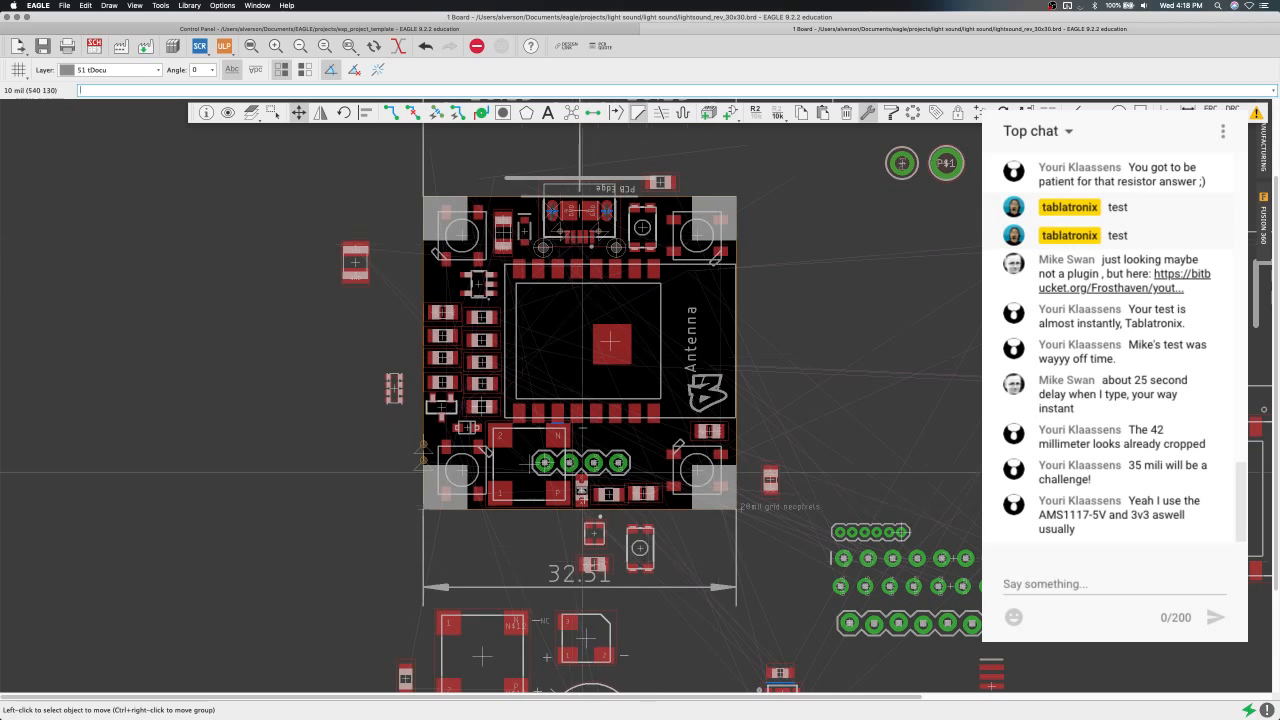
click(394, 388)
click(402, 388)
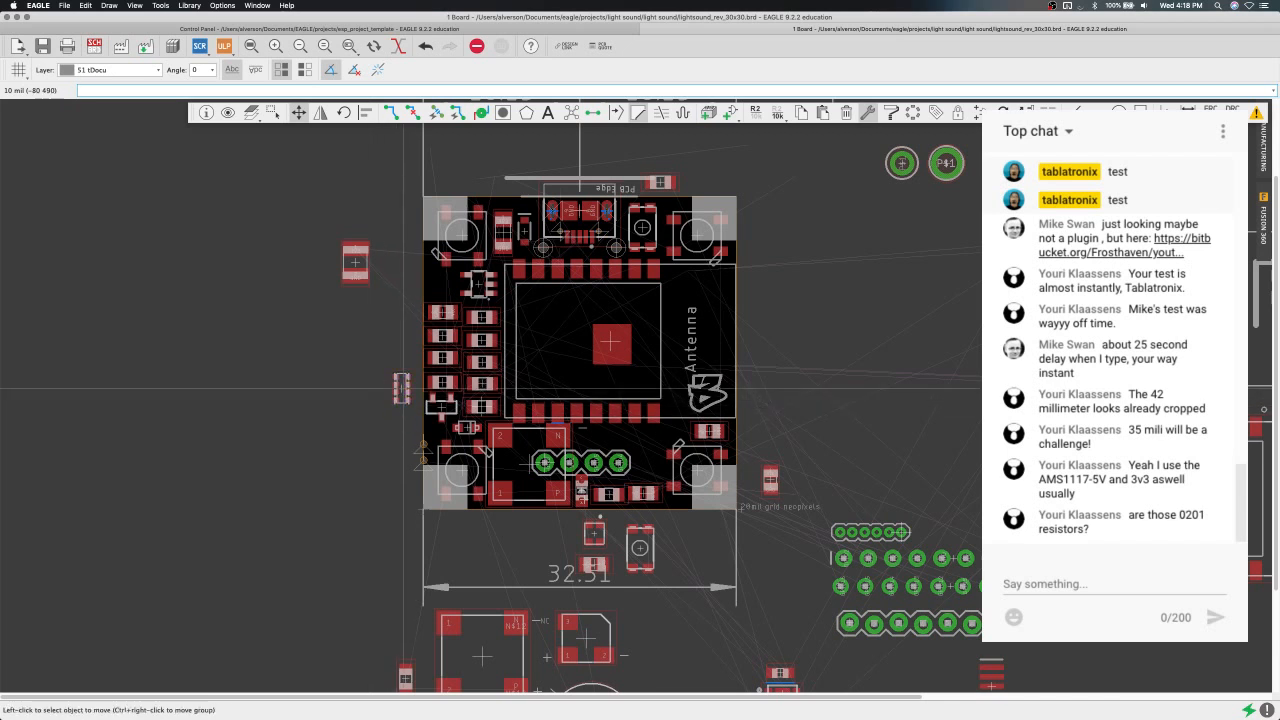
Review the footprint and description in the properties of resistor array RN4, closing them without changes.
key(super+i)
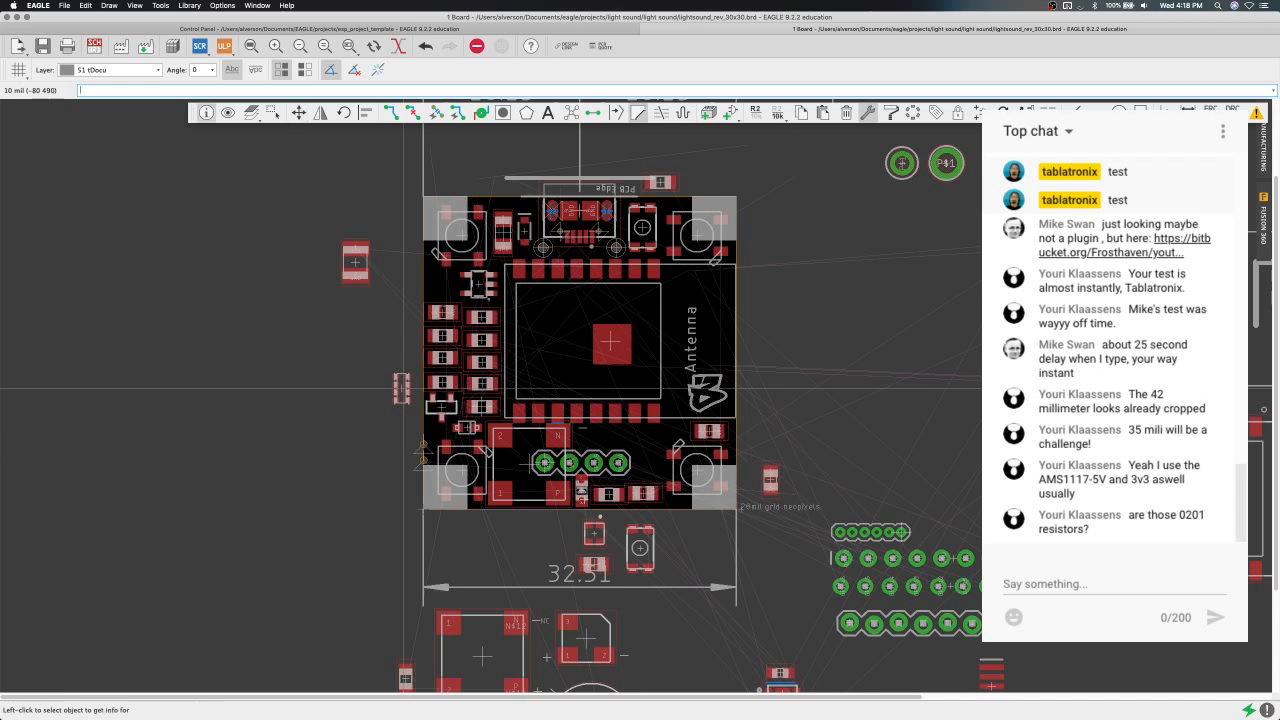
click(403, 389)
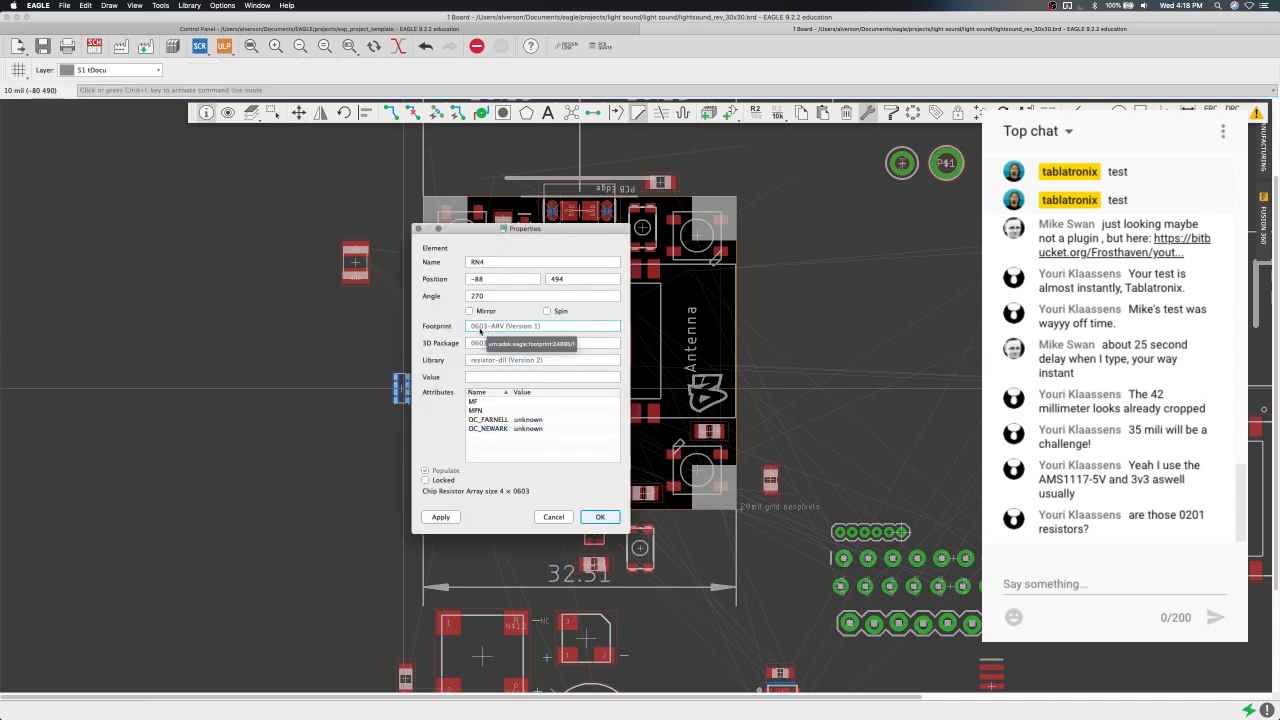
drag(528, 234, 533, 227)
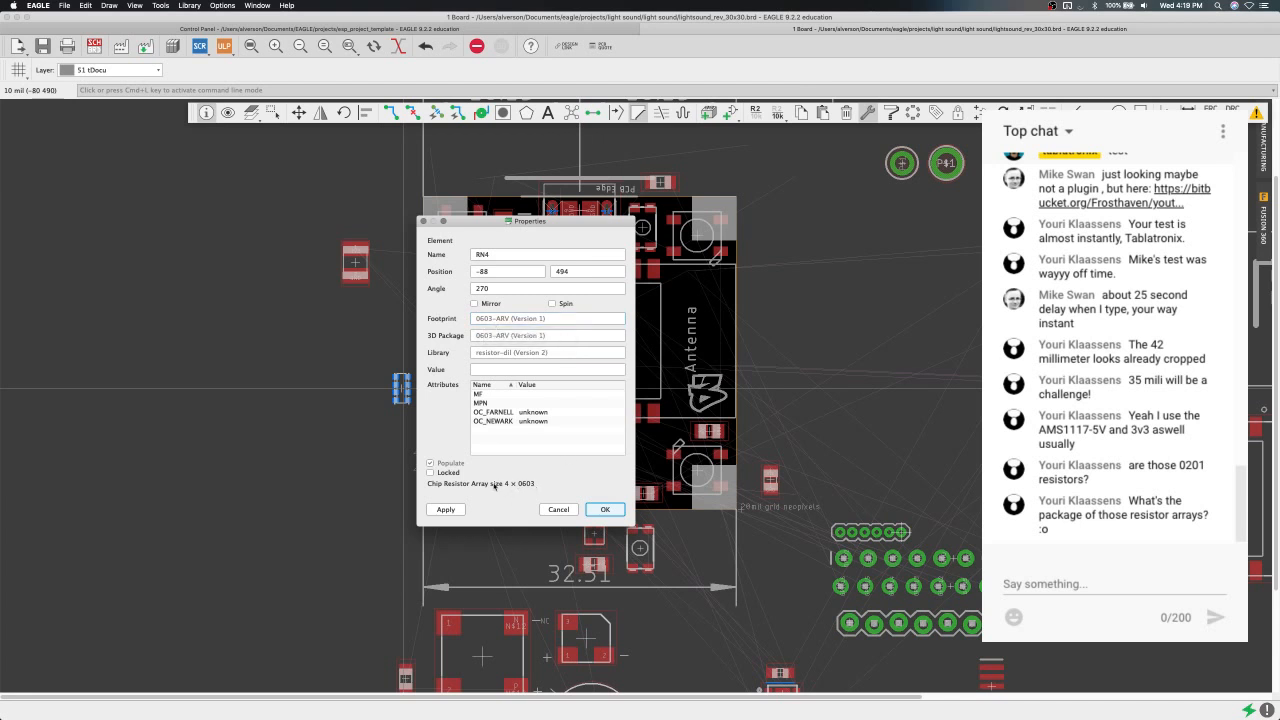
click(605, 509)
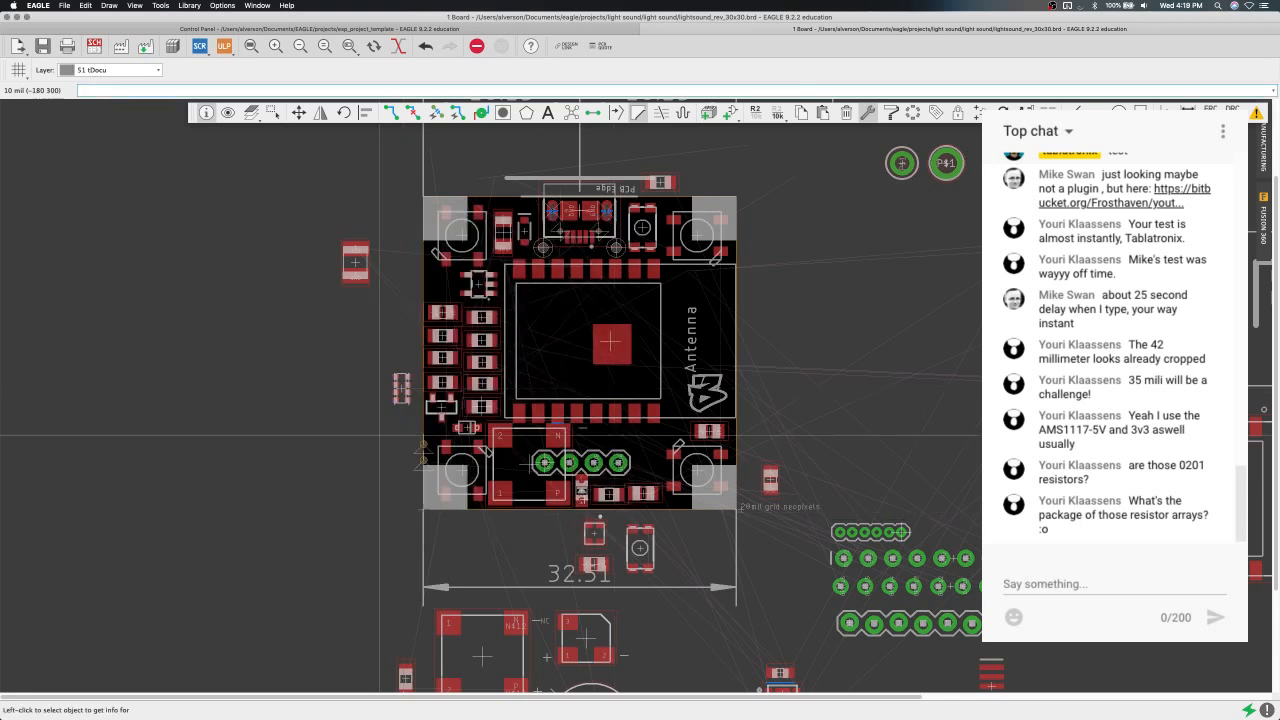
click(400, 388)
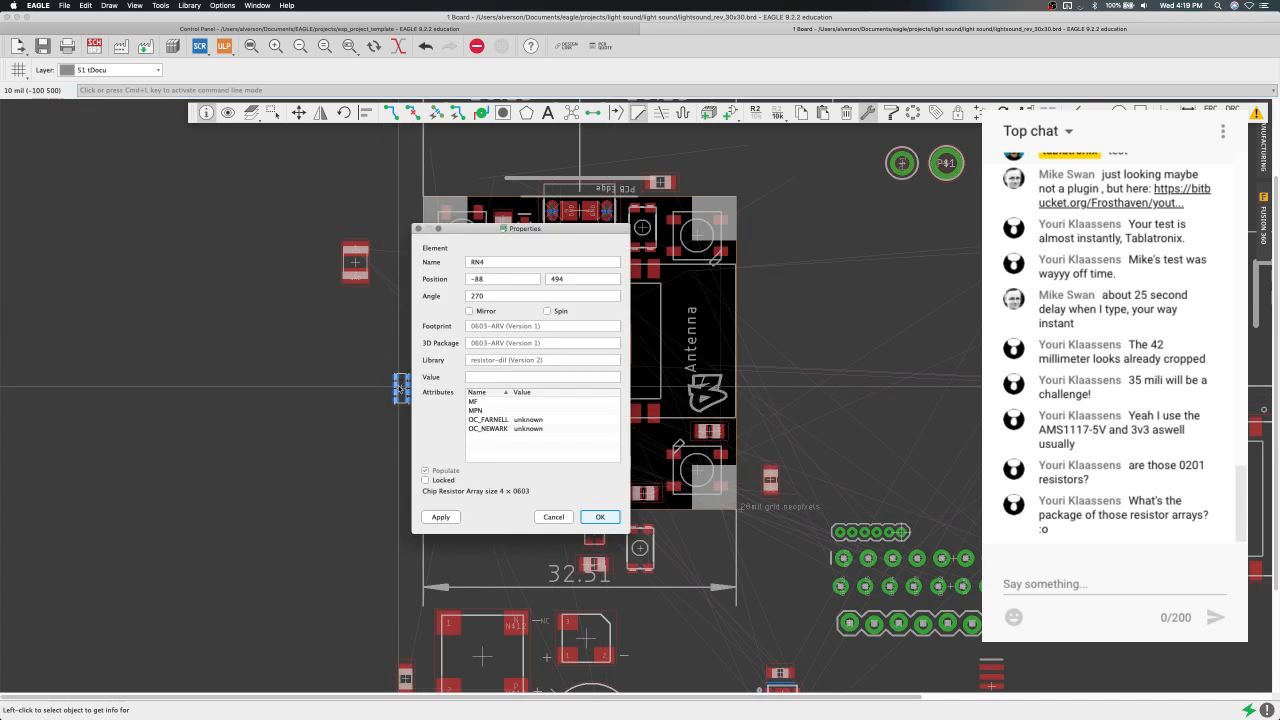
click(553, 516)
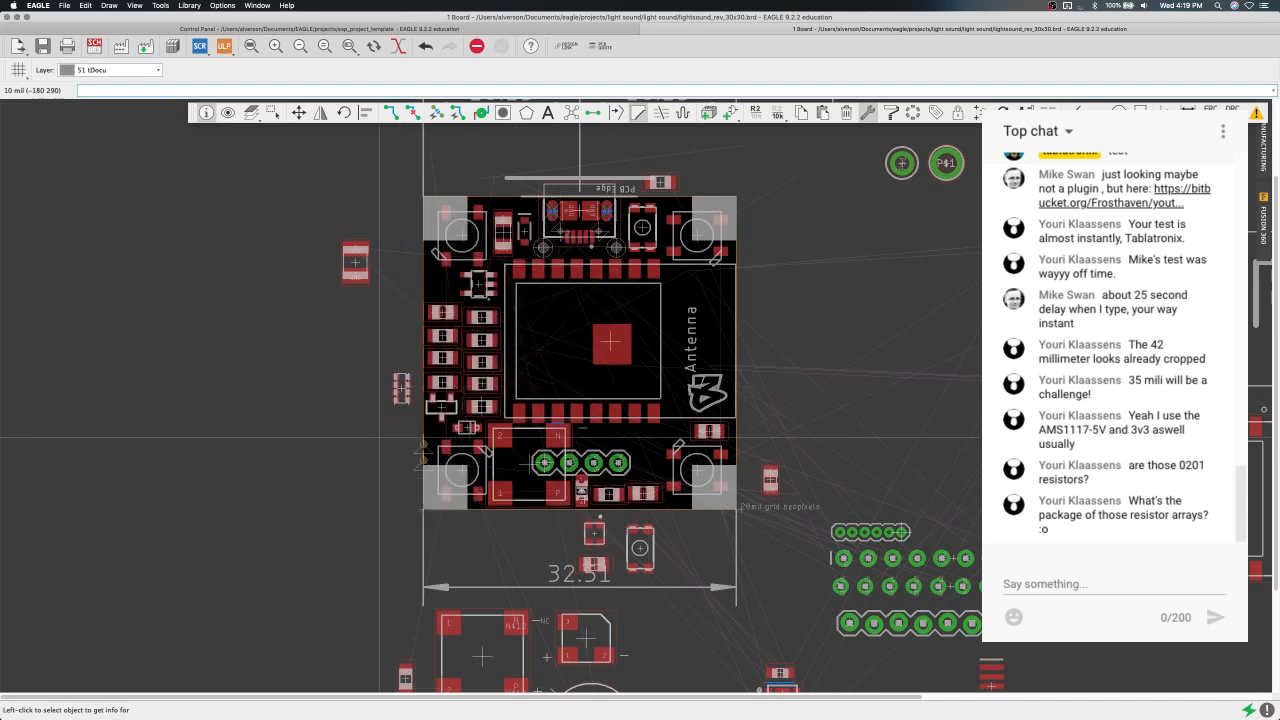
Hold resistor array RN4 over the larger component to its upper left for a size comparison, and set it back beside the board's left edge.
key(F7)
click(401, 383)
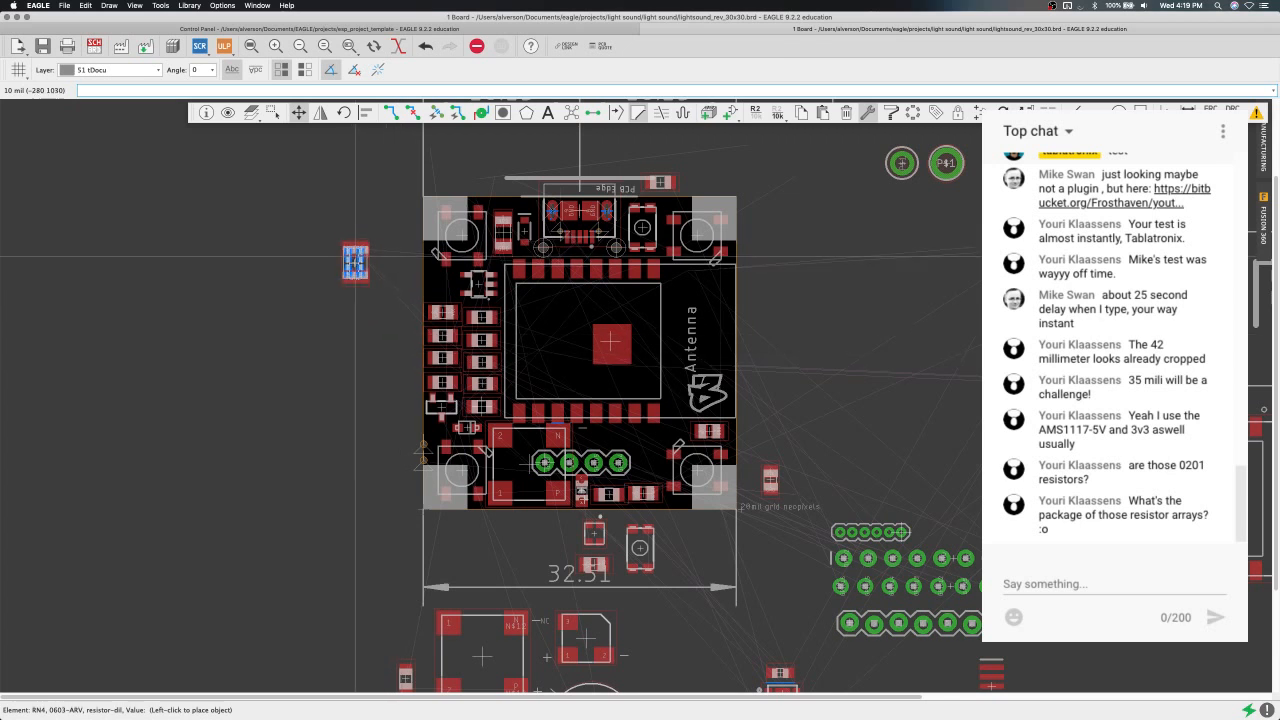
click(400, 384)
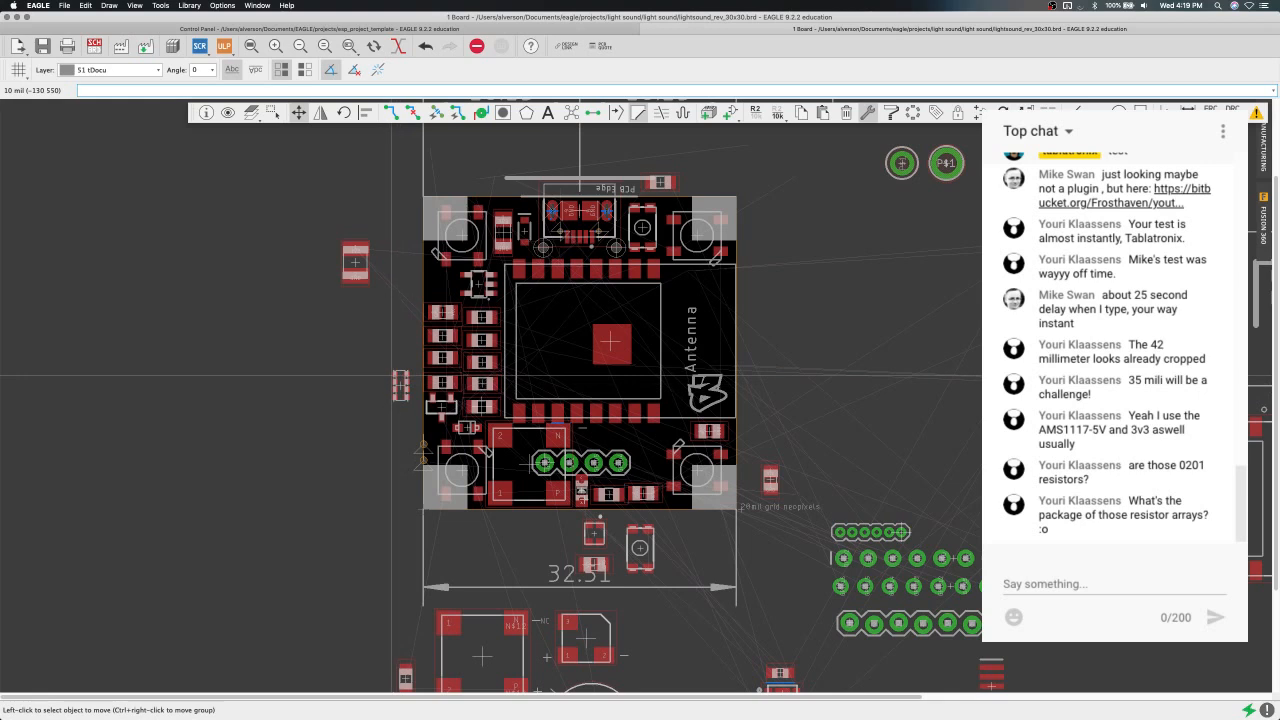
Examine resistor array RN4 up close against the individual resistors along the board's left edge, and return to the whole board layout.
scroll(396, 378, up, 3)
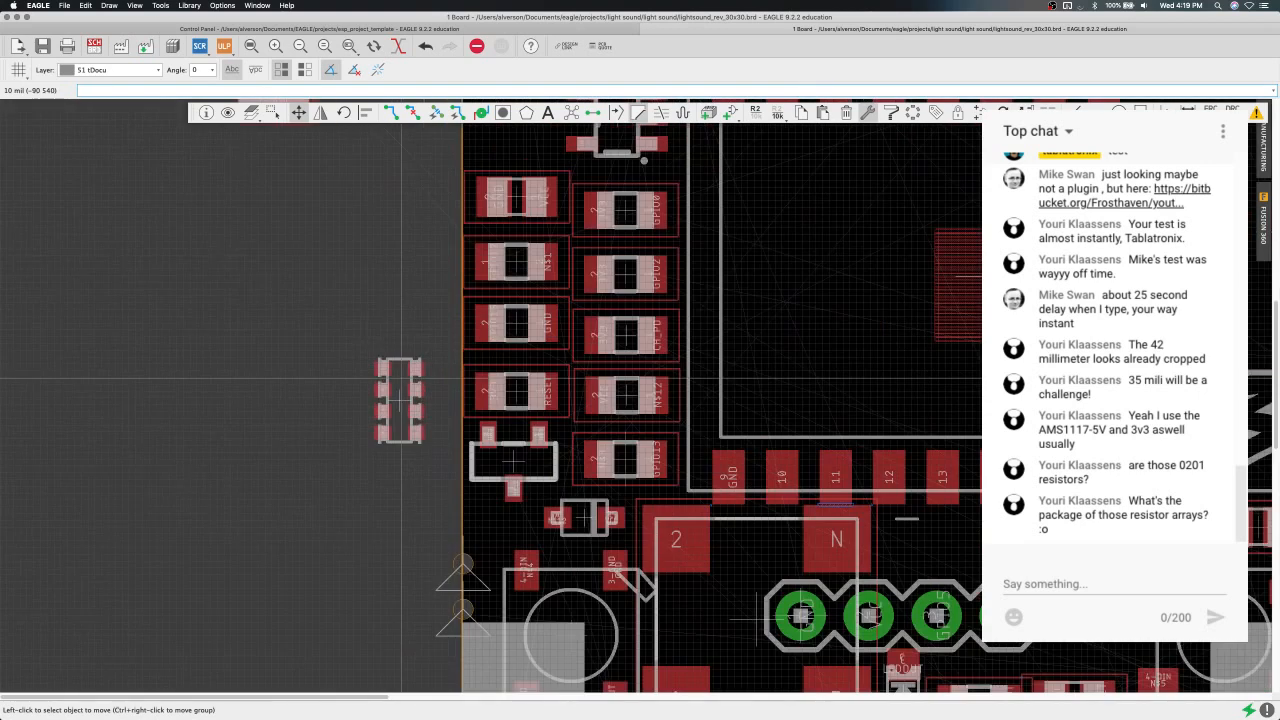
scroll(376, 366, up, 3)
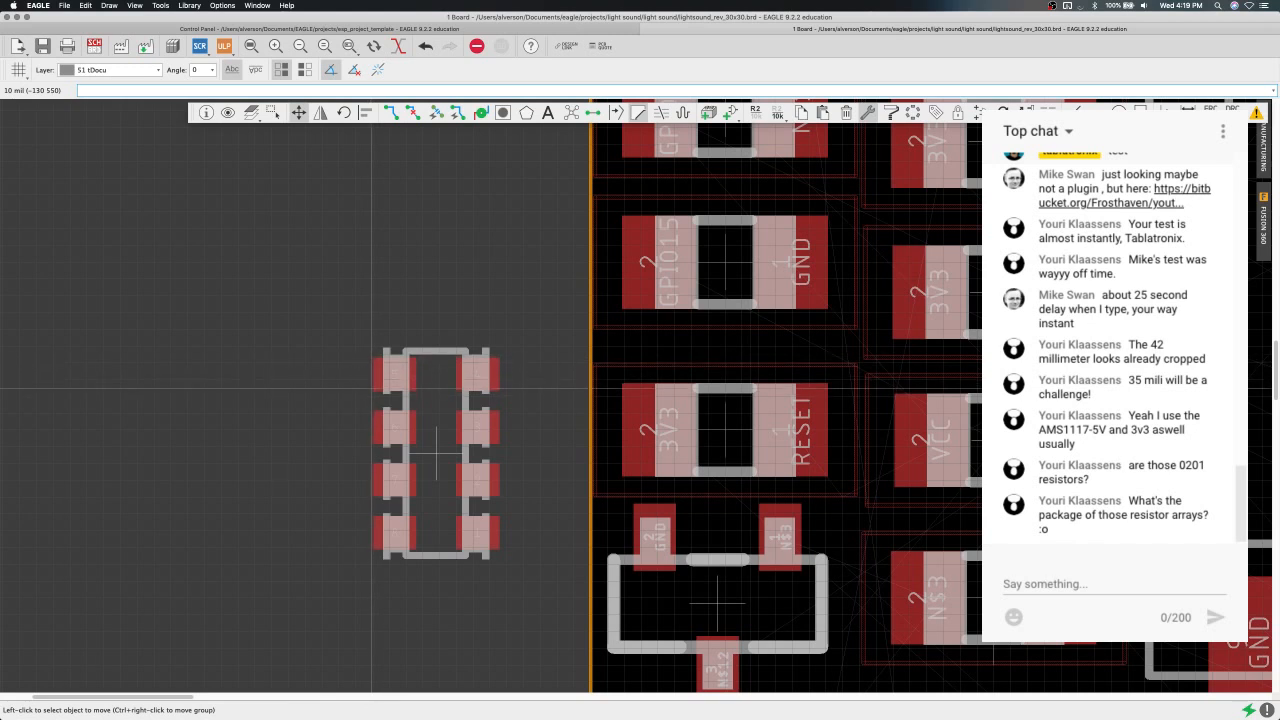
scroll(385, 360, down, 2)
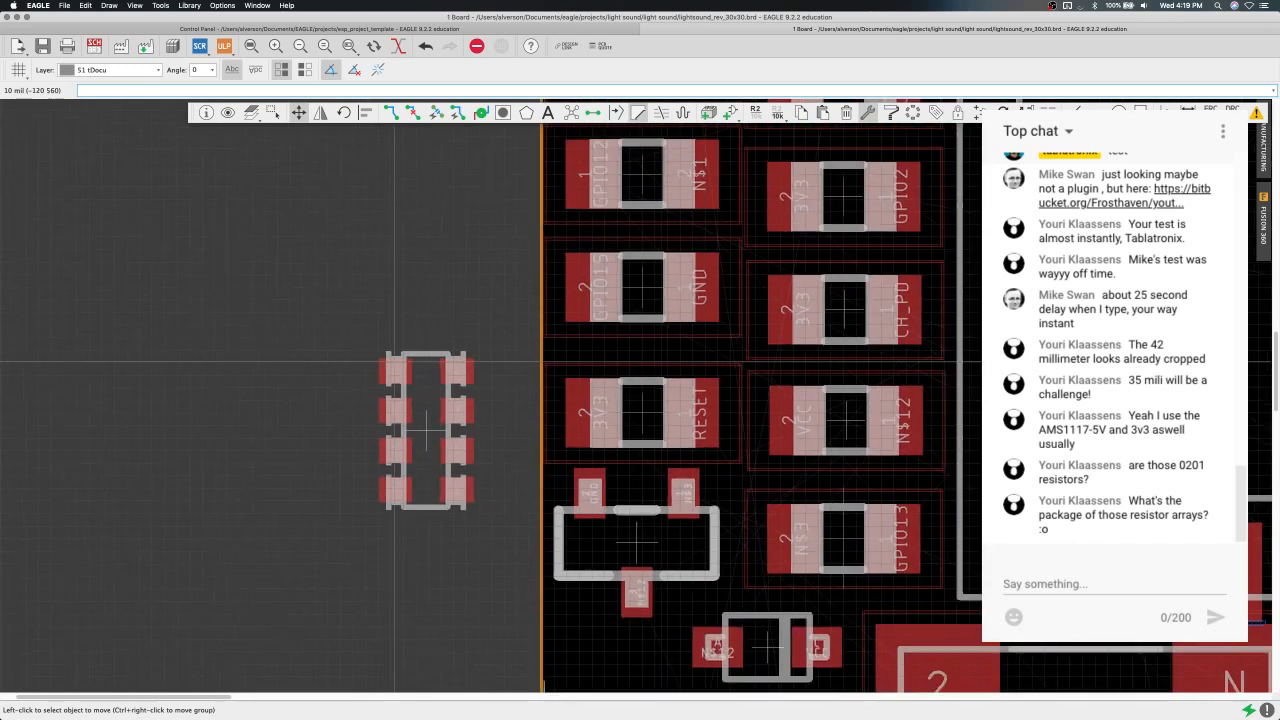
scroll(395, 362, down, 4)
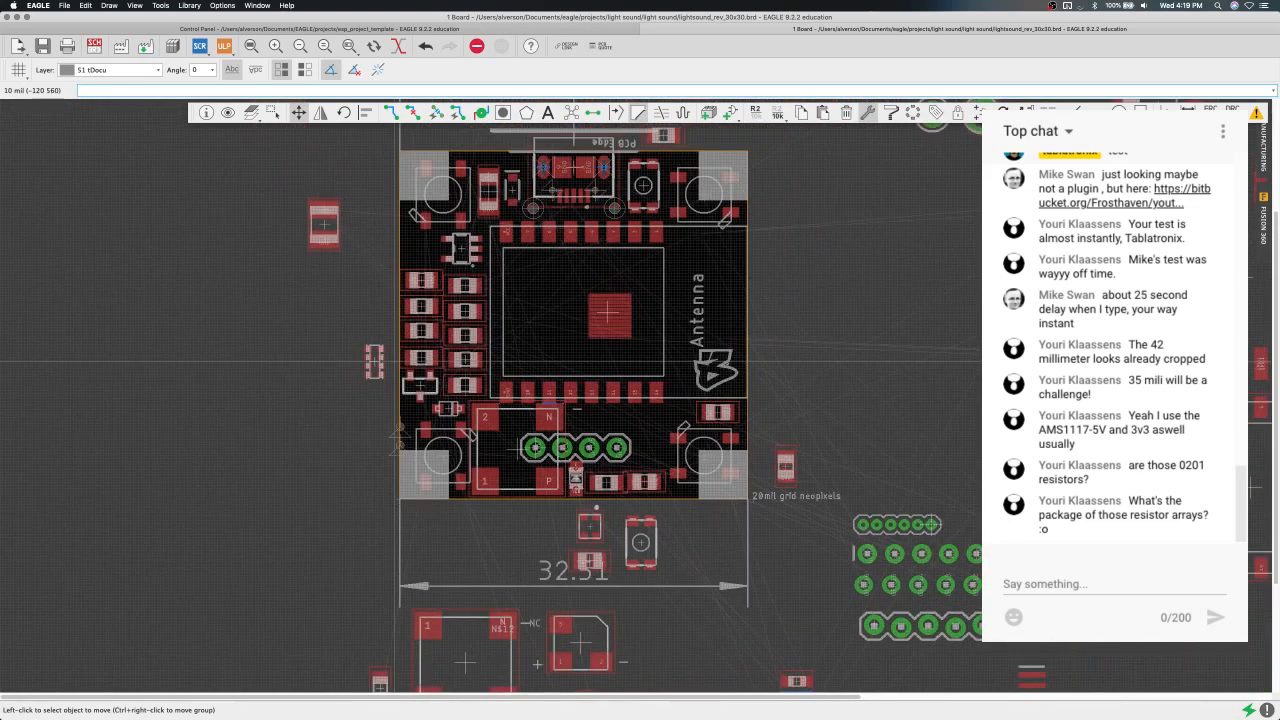
middle_drag(376, 353, 377, 385)
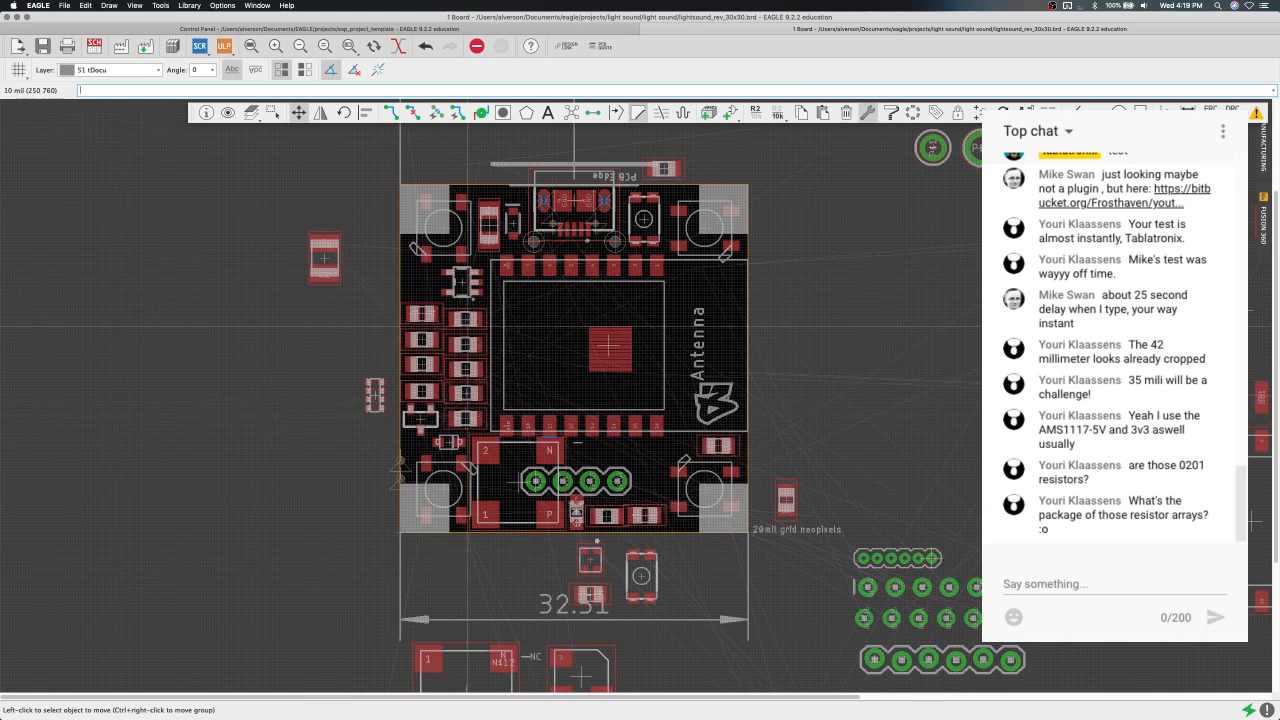
scroll(467, 358, up, 2)
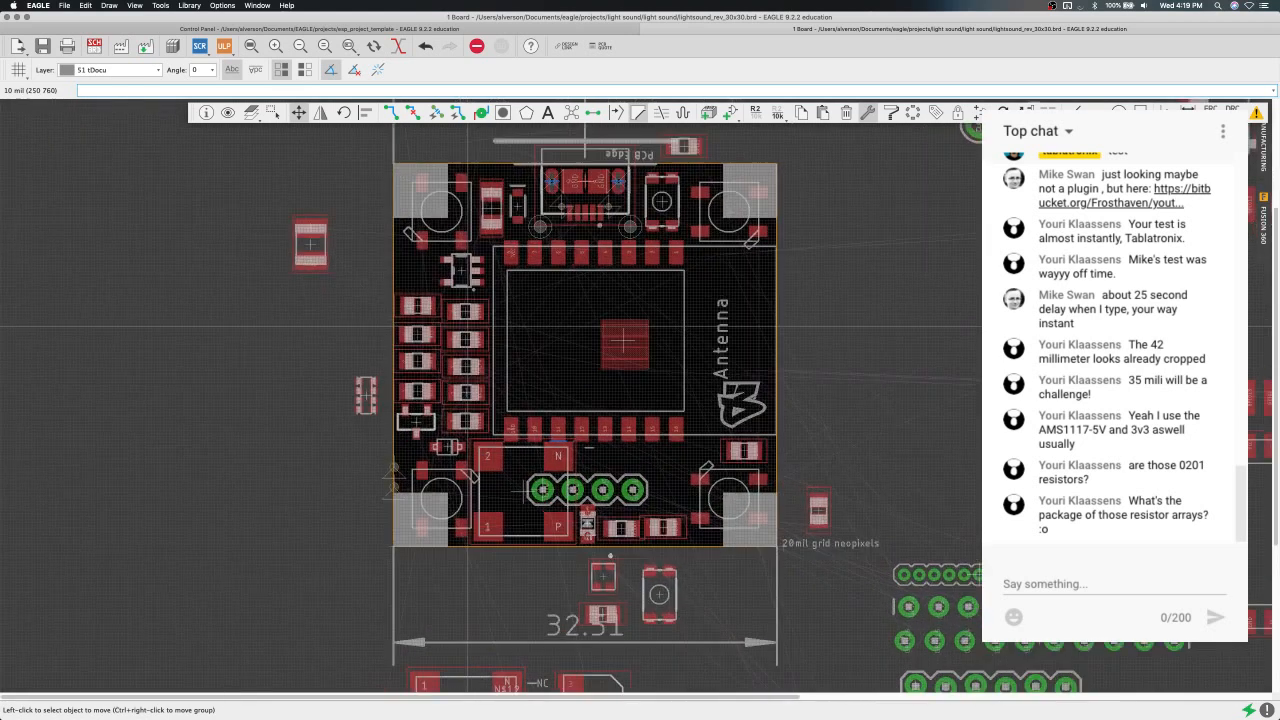
scroll(467, 326, down, 1)
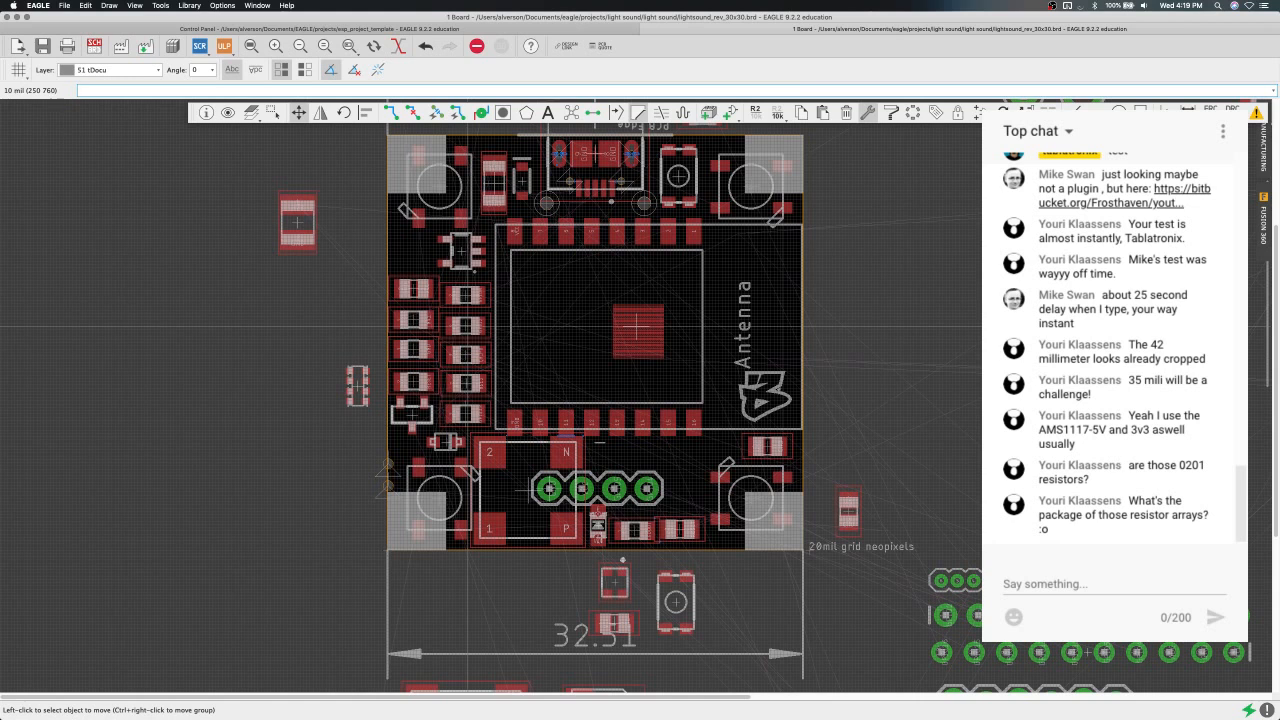
scroll(740, 551, down, 2)
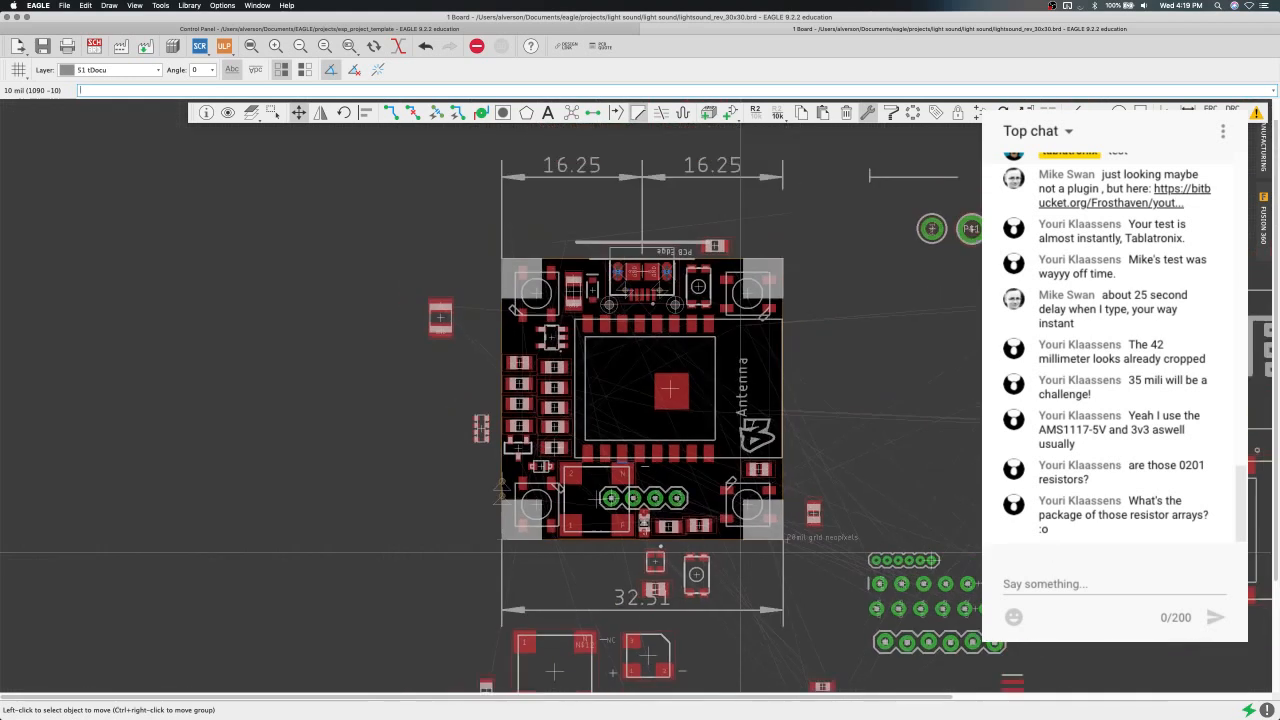
scroll(615, 515, down, 1)
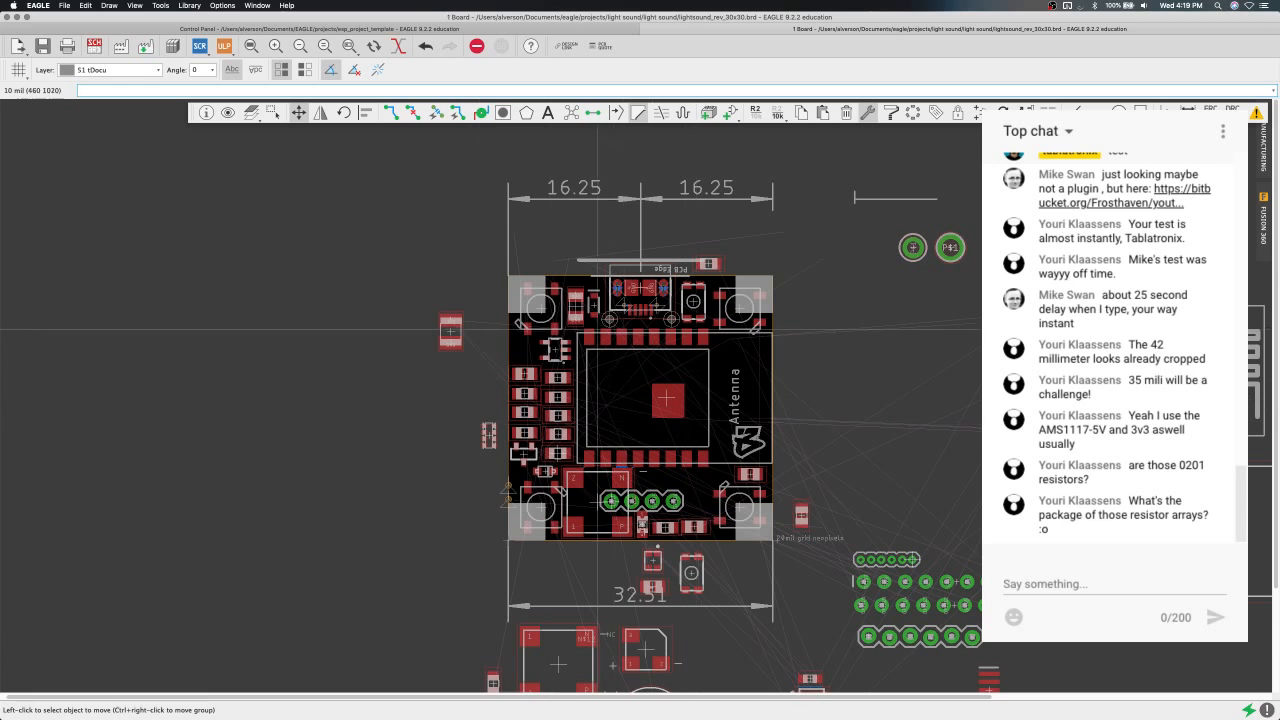
Try moving the two upper corner WS2812B LEDs inward over the regulator and ESP module, and undo the moves.
click(541, 310)
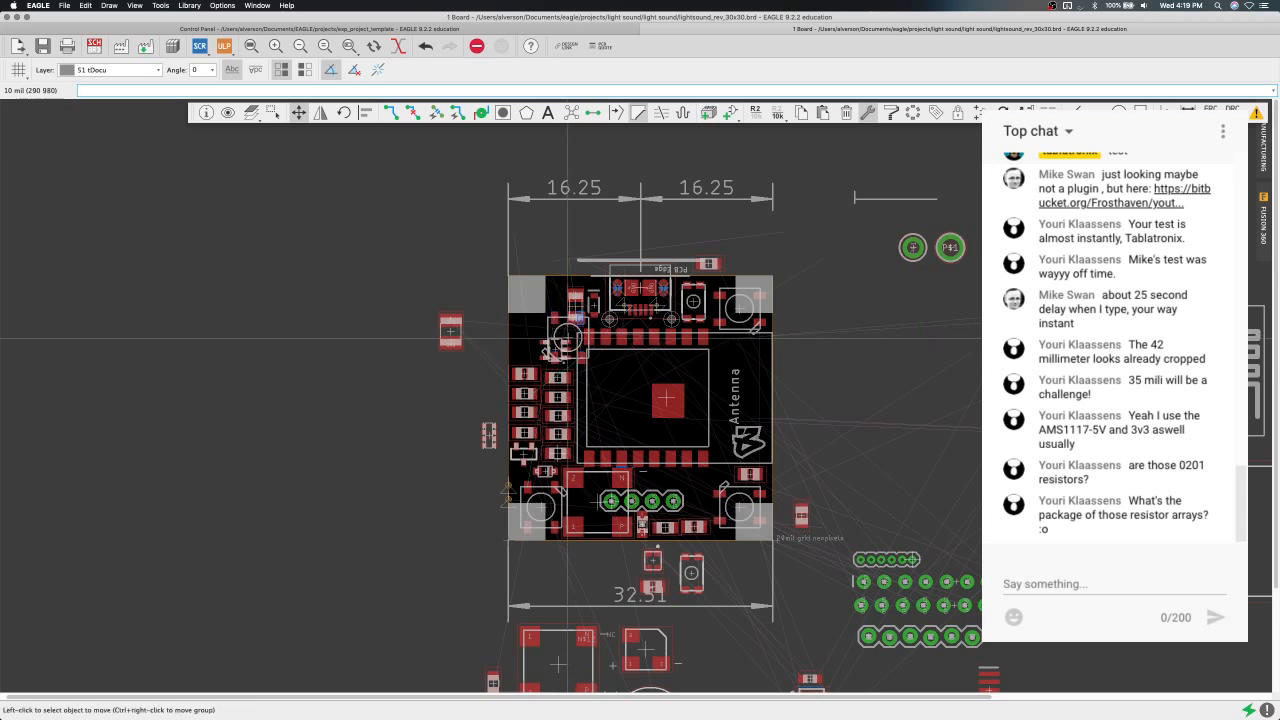
click(739, 306)
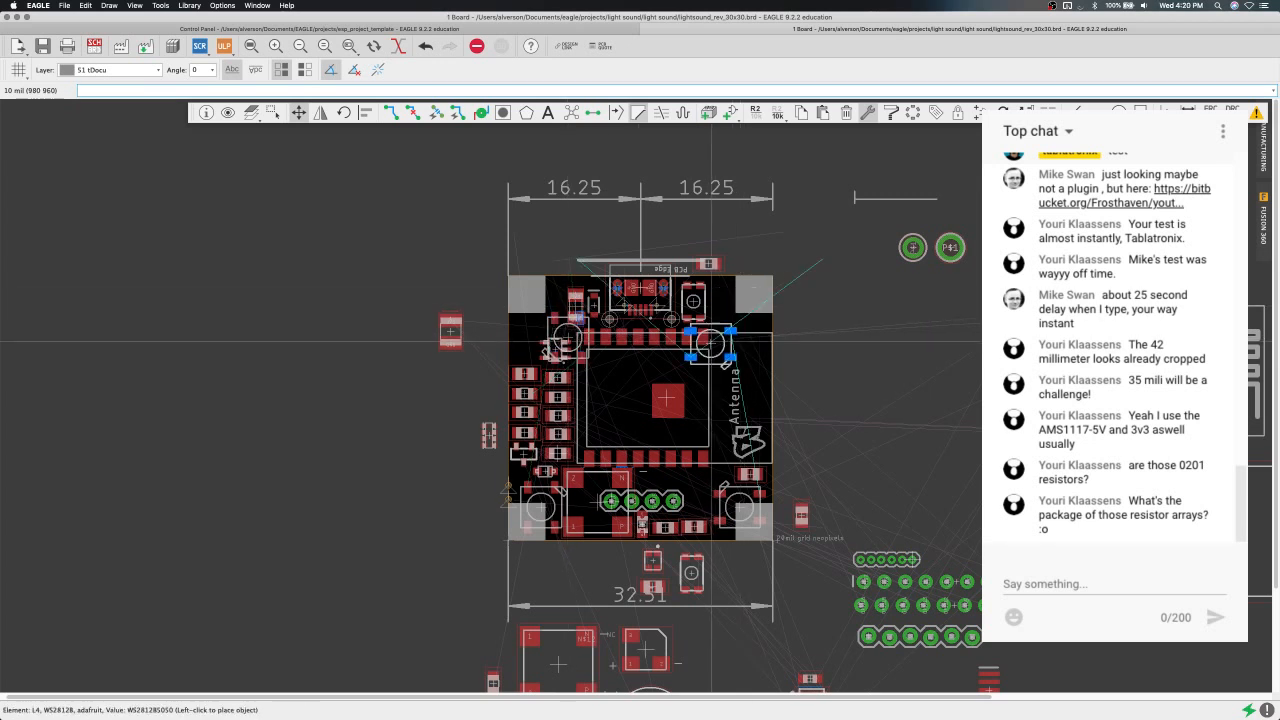
click(710, 340)
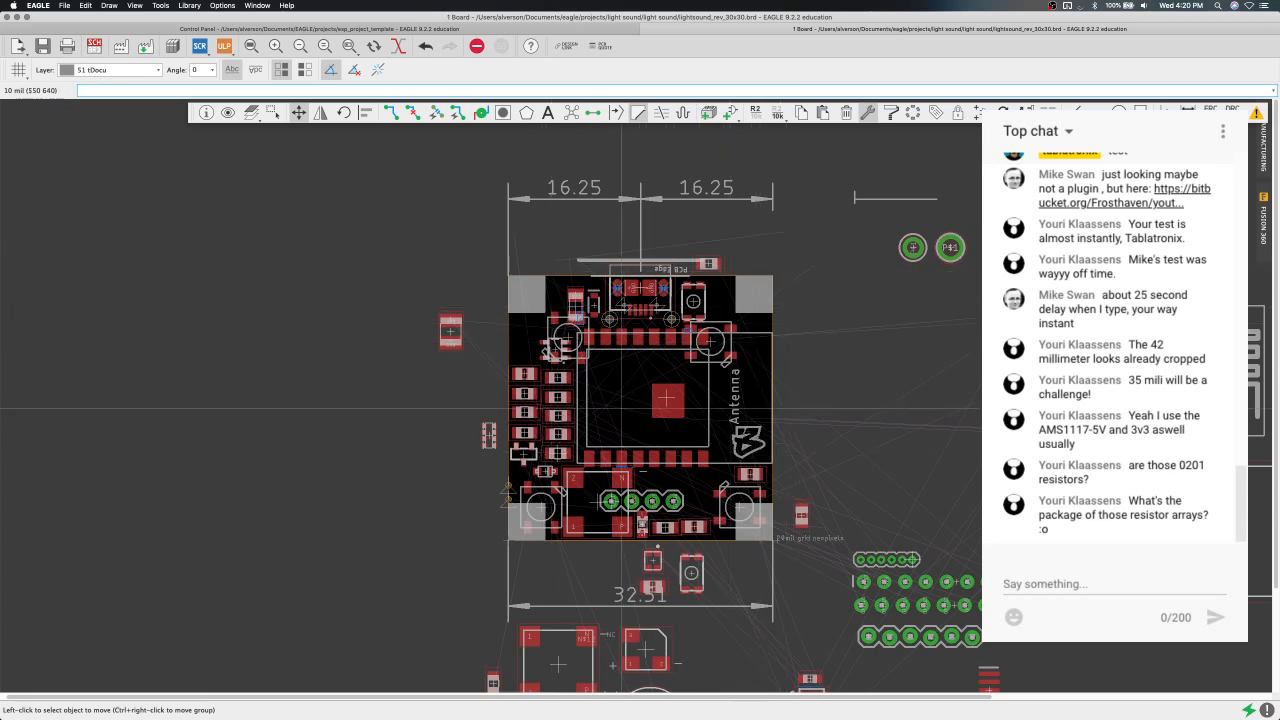
click(425, 46)
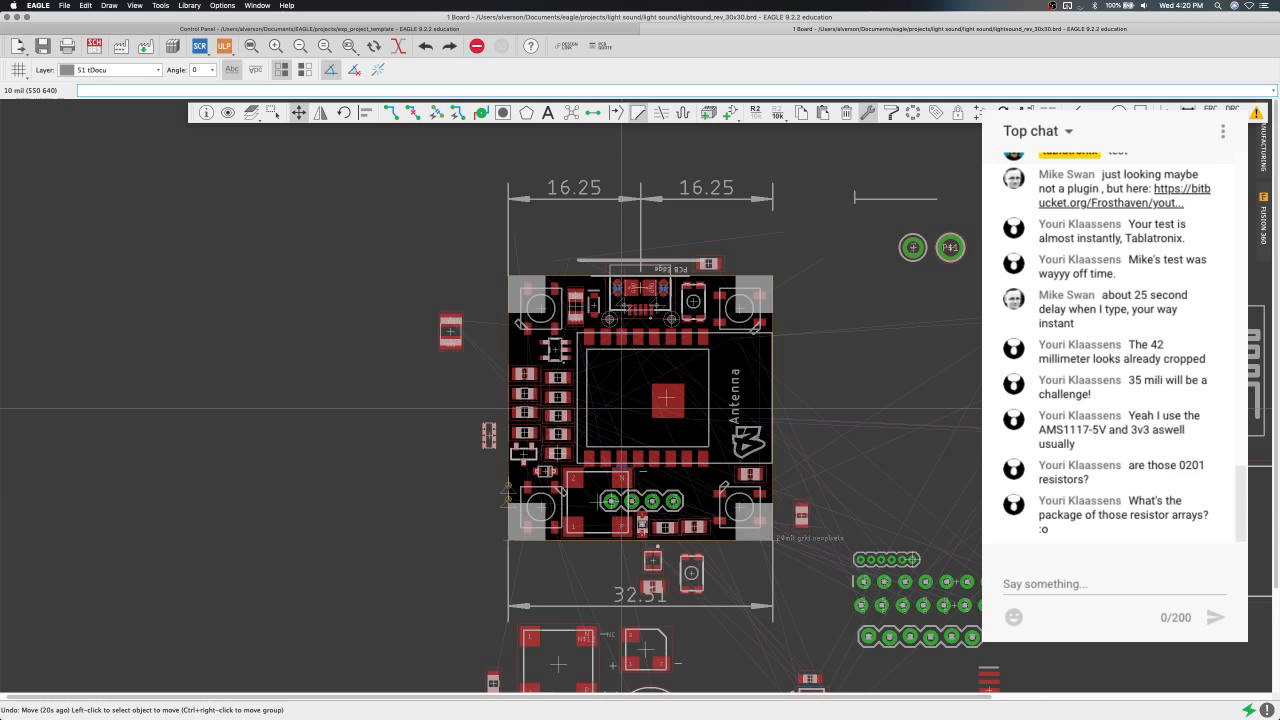
Pick up the ESP-12 module in the parts area right of the board and place it slightly away from its old spot.
middle_drag(729, 381, 734, 372)
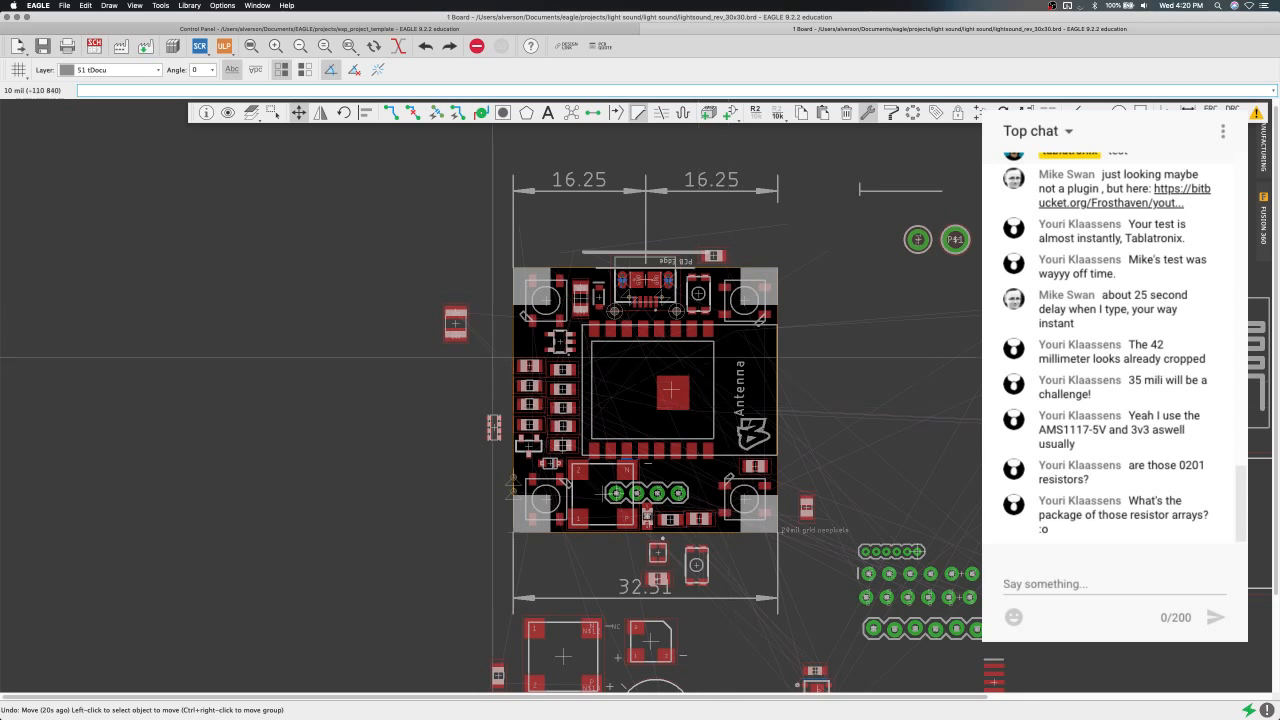
middle_drag(646, 397, 641, 370)
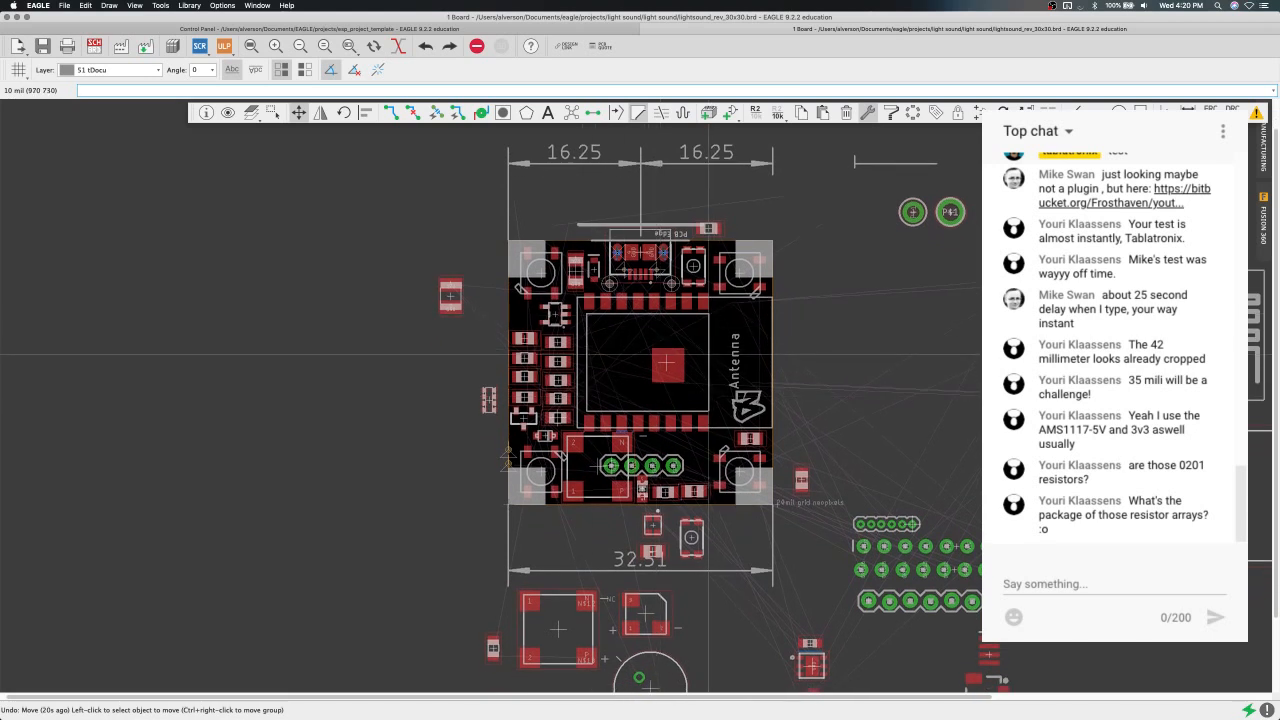
click(1148, 347)
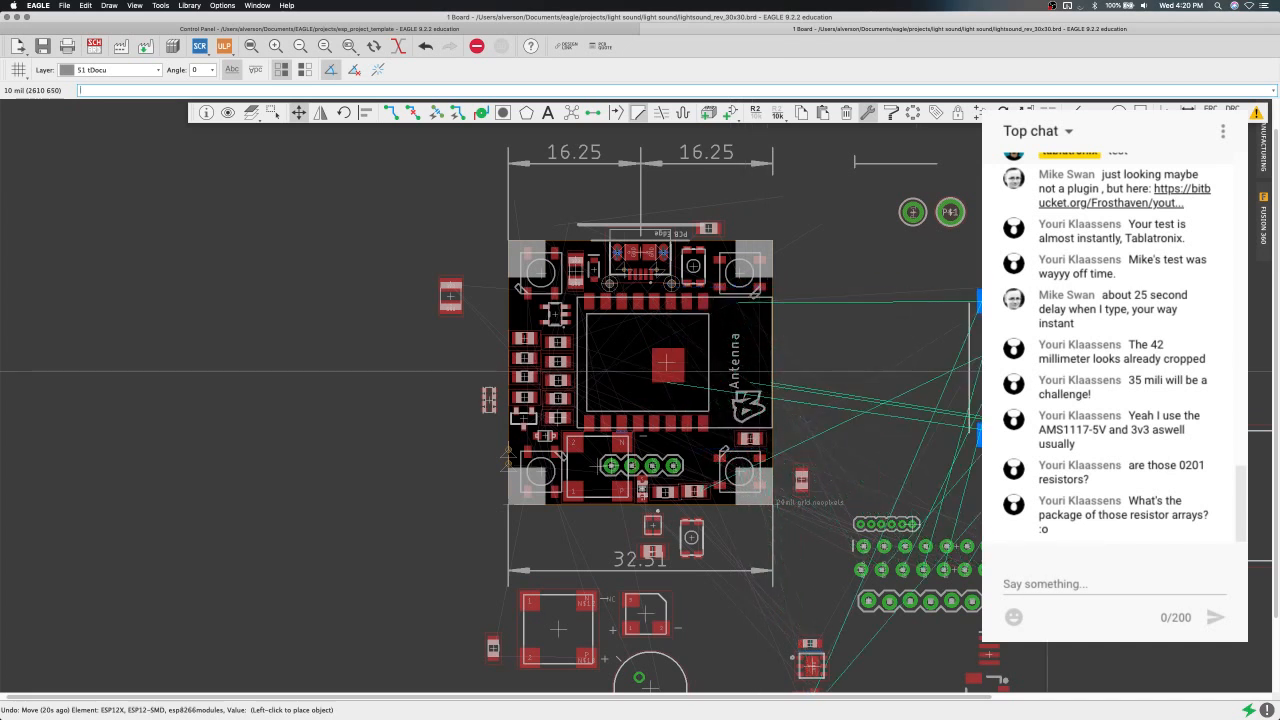
click(1145, 323)
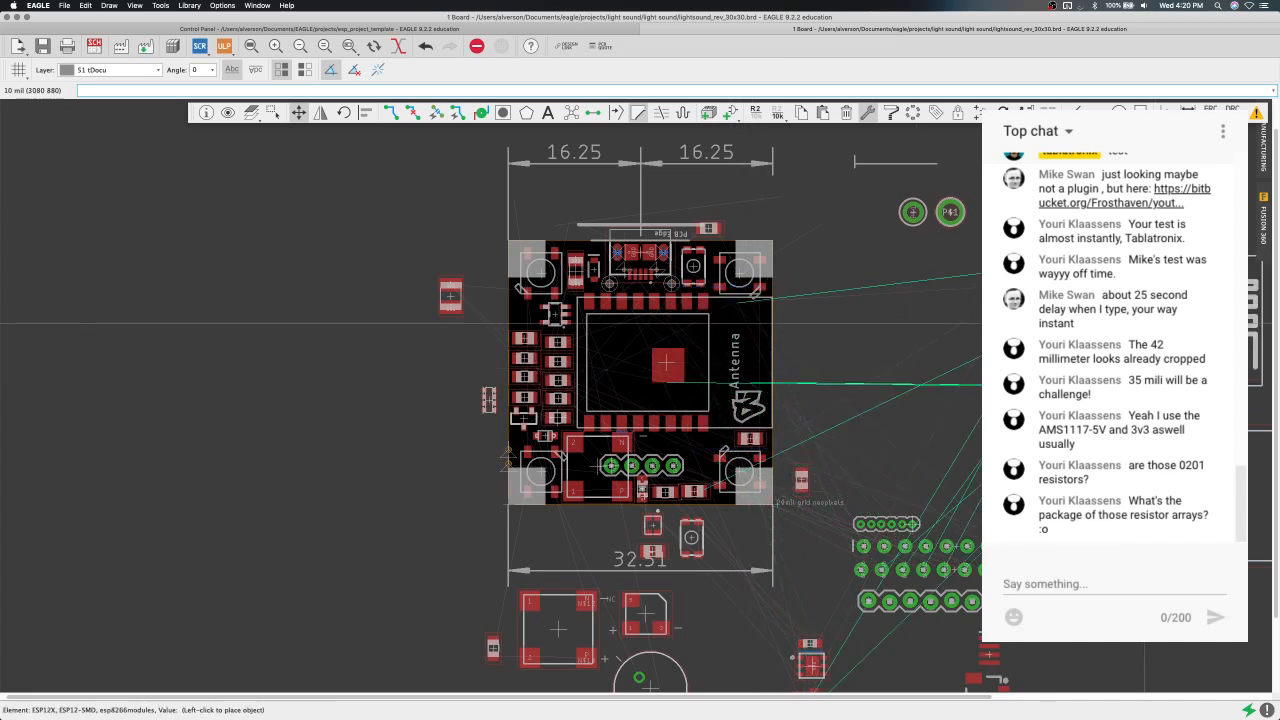
Compare the ESP module on the board with the ESP-12 module in the parts area beside it.
scroll(630, 317, up, 3)
scroll(631, 317, up, 4)
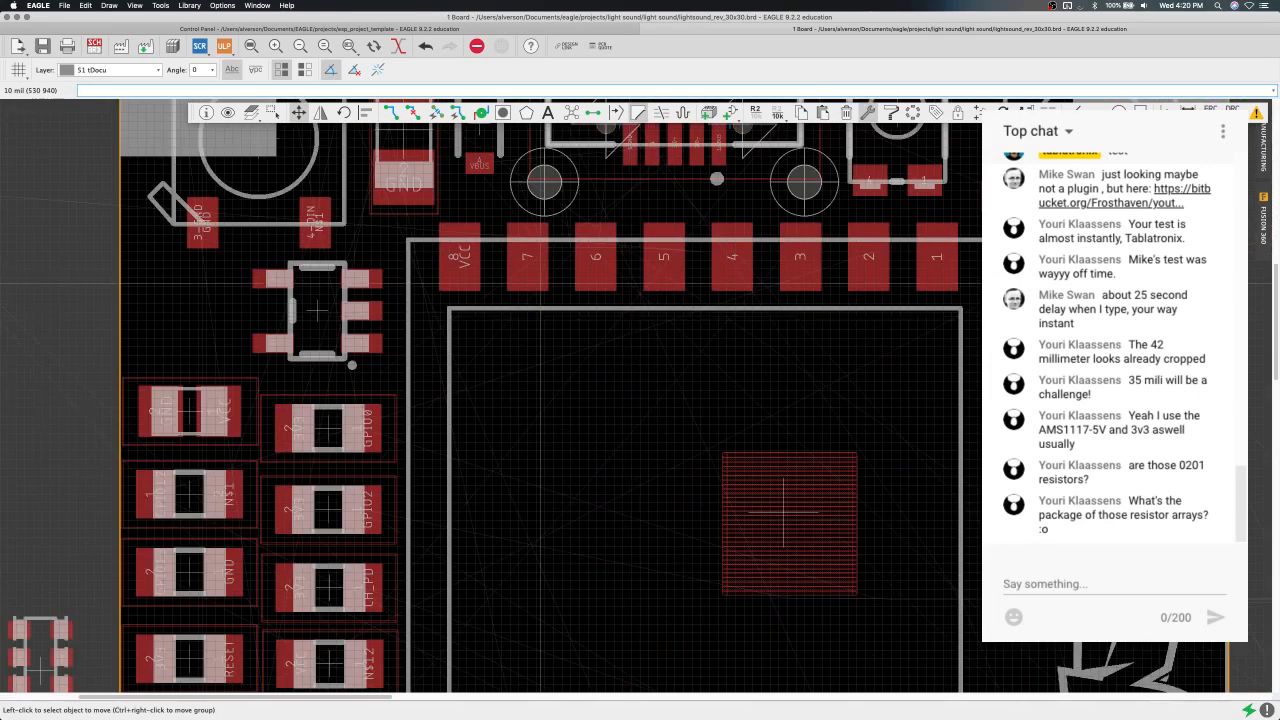
scroll(543, 283, down, 3)
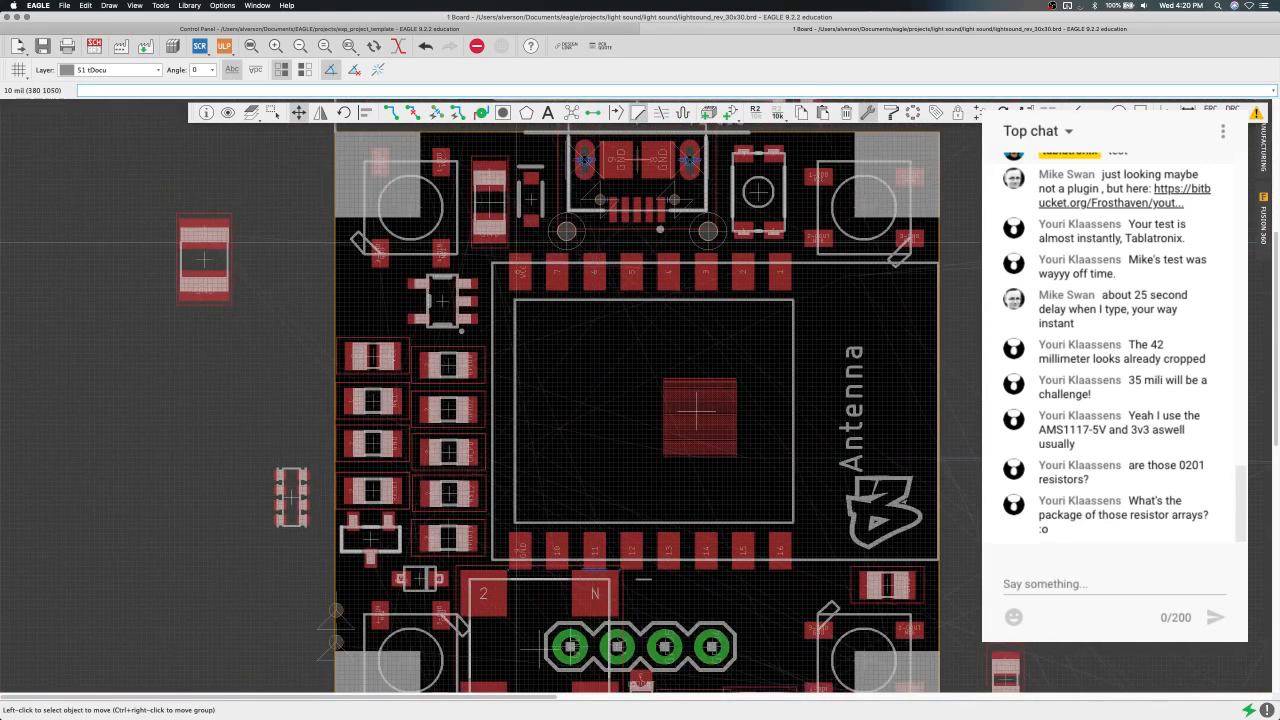
scroll(785, 275, right, 10)
scroll(785, 275, up, 1)
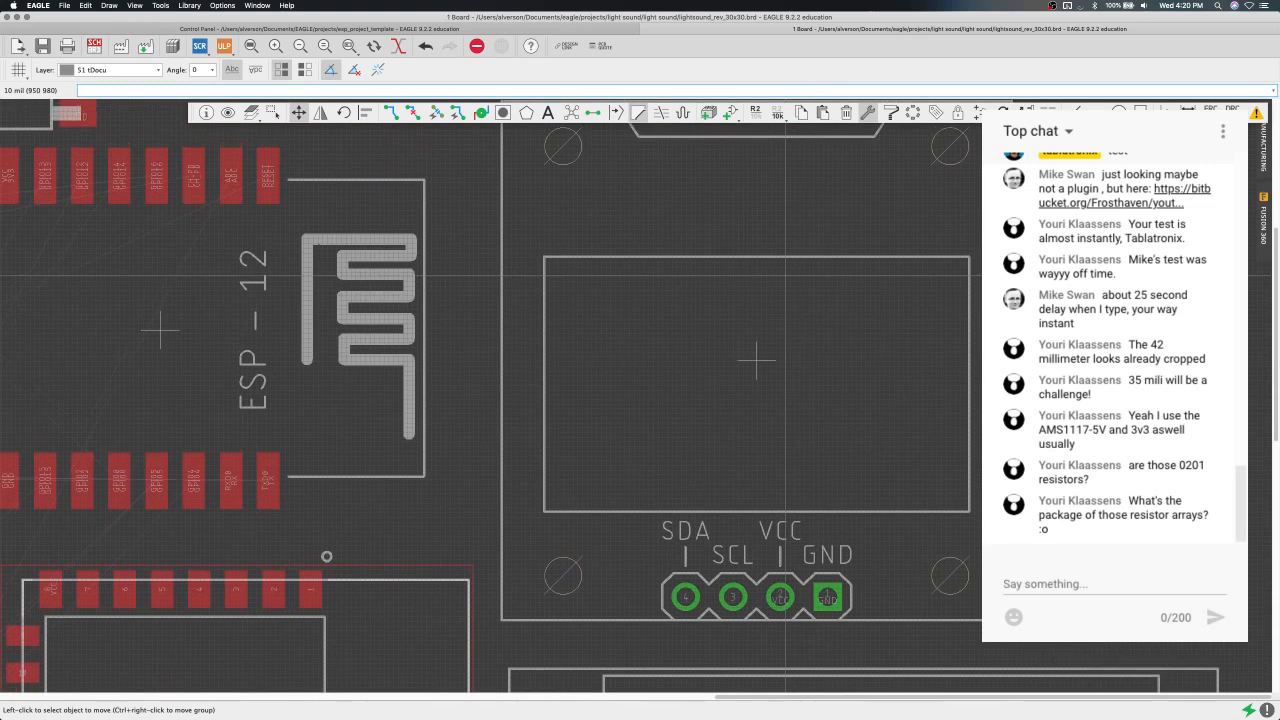
scroll(395, 331, left, 7)
right_click(395, 332)
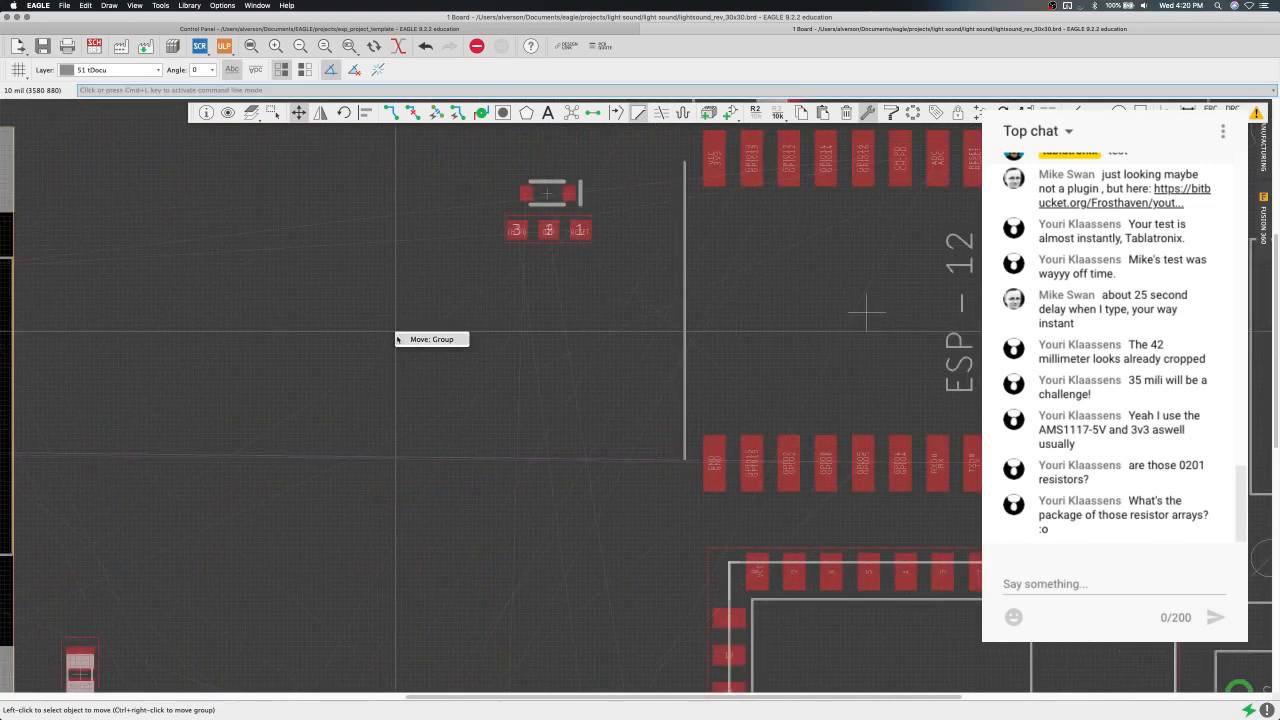
click(398, 340)
Examine the 30x30 board layout up close and as a whole, including the ESP module, resistors and corner LEDs.
scroll(649, 339, left, 1)
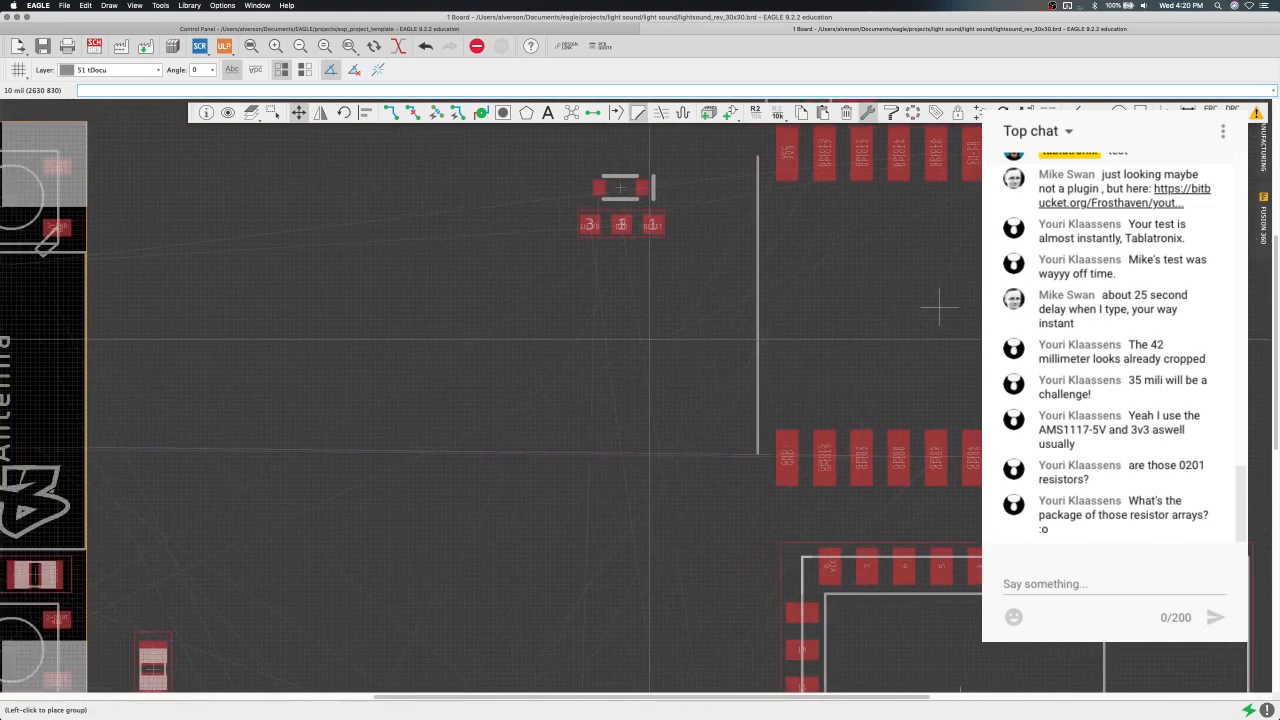
scroll(649, 339, left, 6)
scroll(649, 339, down, 3)
scroll(540, 374, up, 1)
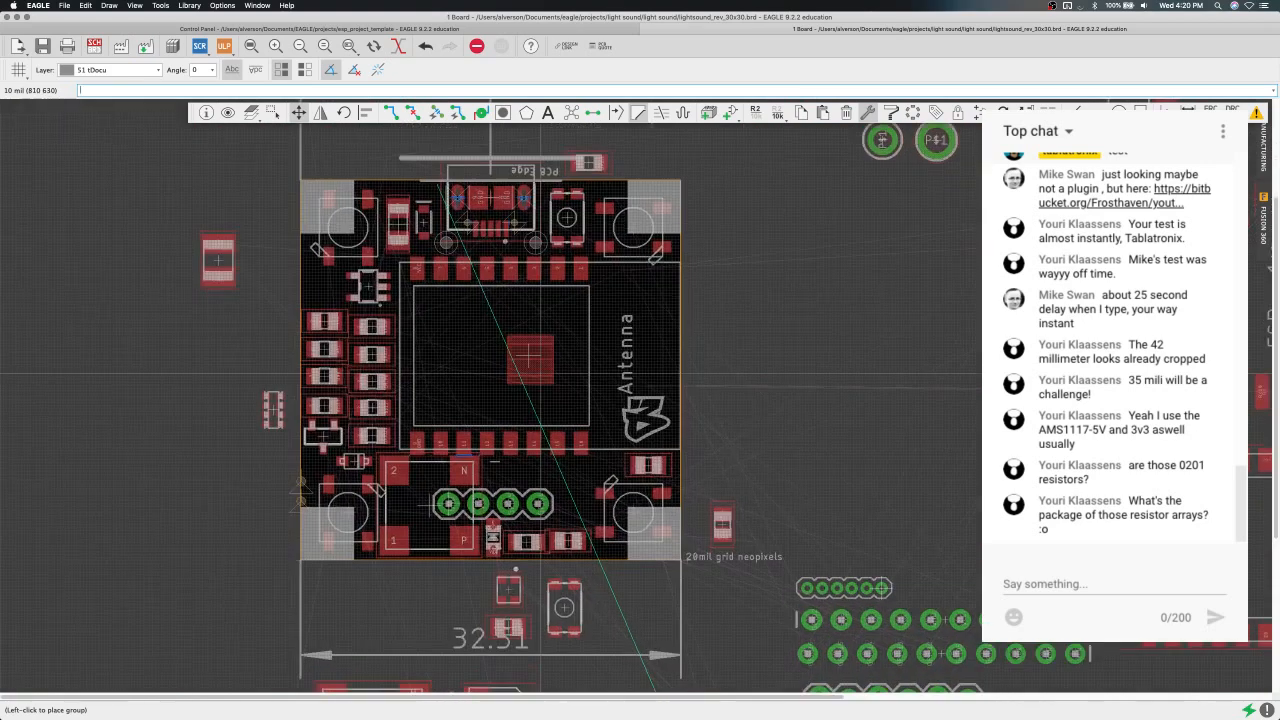
scroll(331, 368, up, 4)
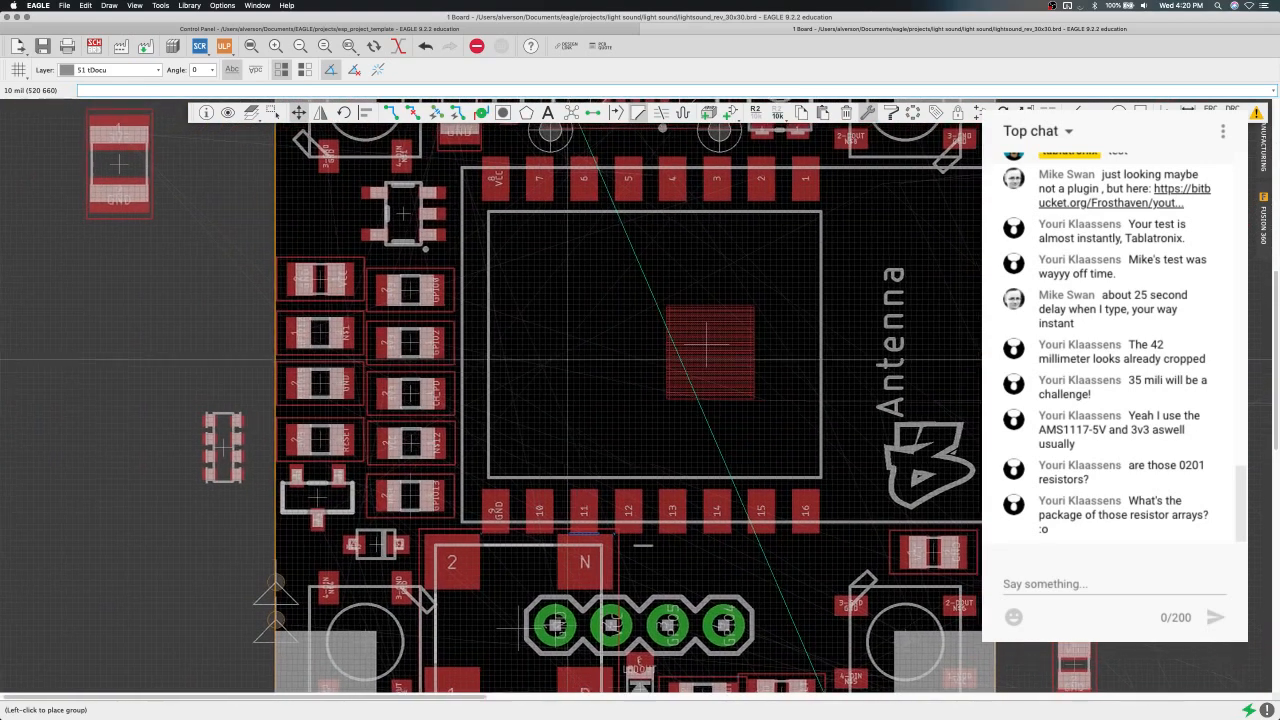
middle_drag(568, 359, 530, 386)
scroll(570, 359, down, 1)
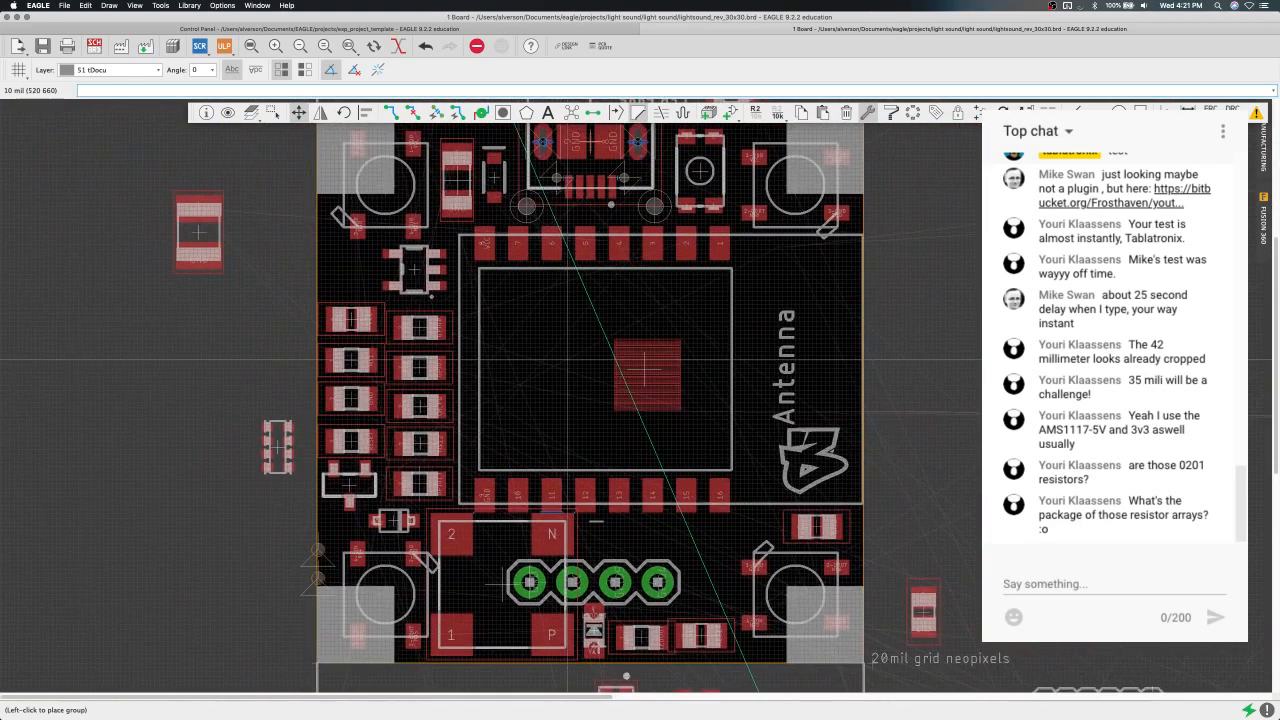
scroll(568, 359, down, 1)
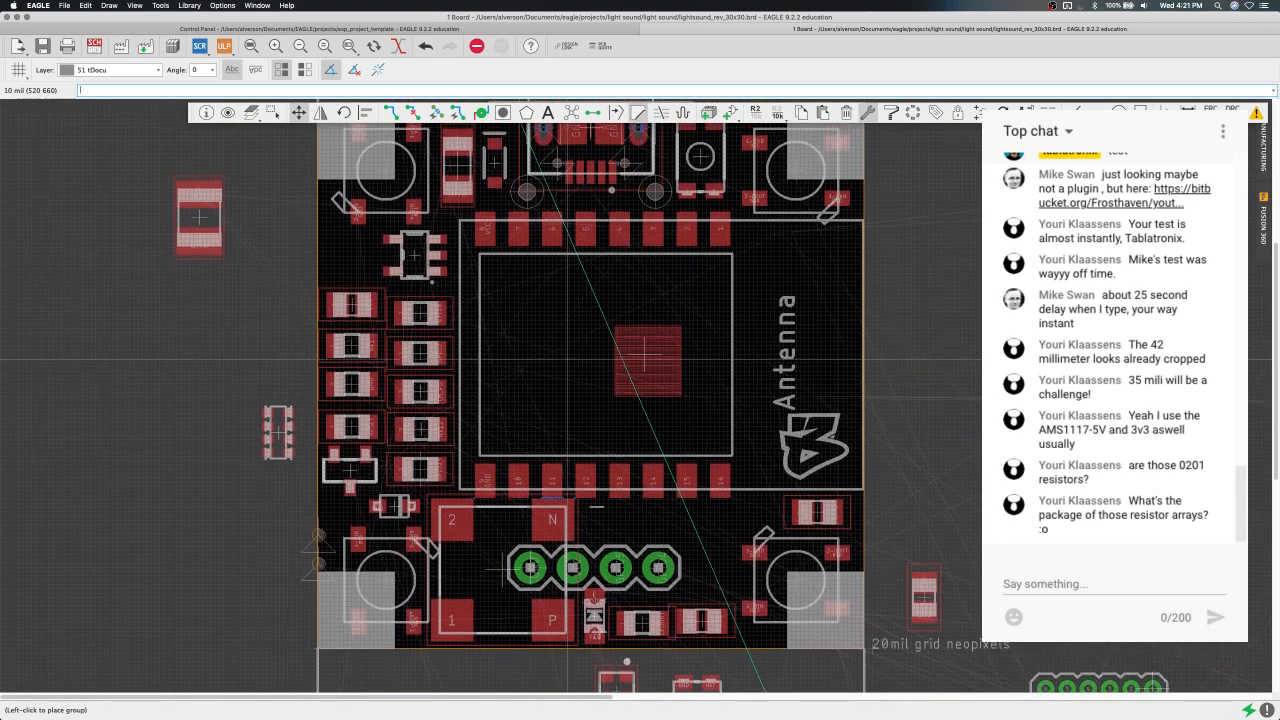
scroll(568, 359, down, 2)
scroll(568, 359, up, 1)
scroll(568, 359, up, 1)
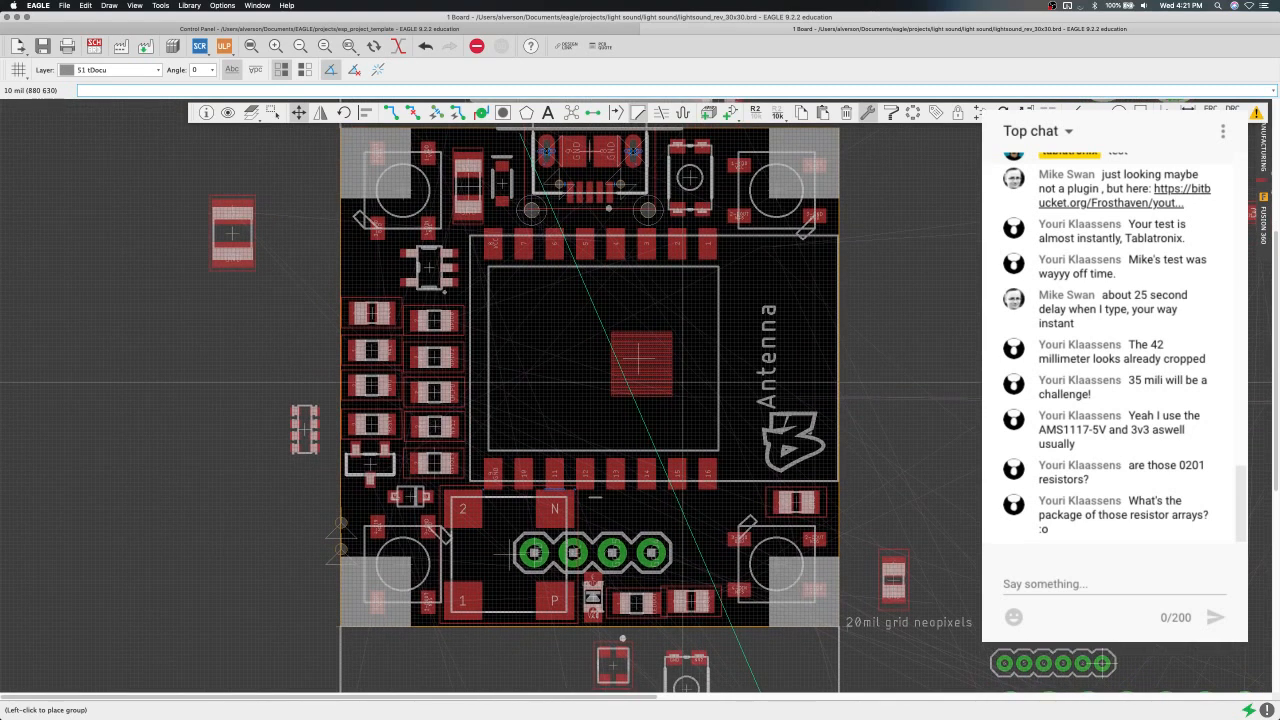
scroll(575, 383, down, 2)
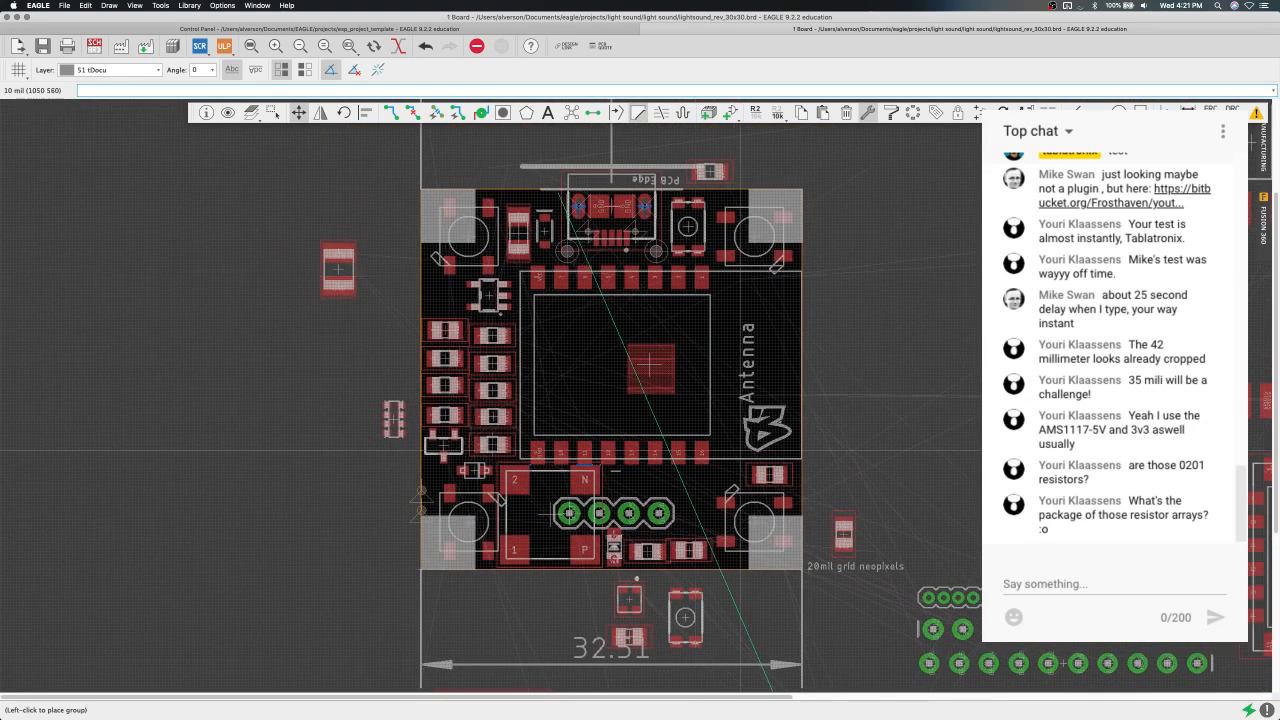
scroll(611, 467, down, 3)
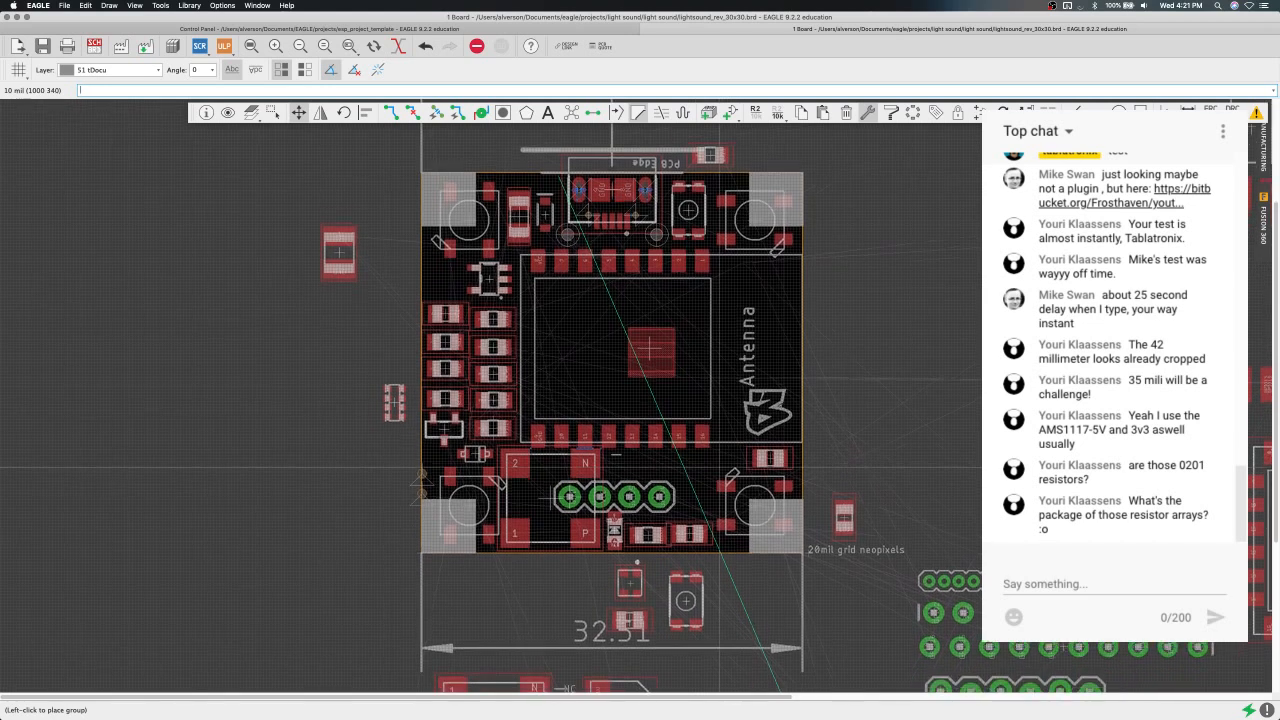
Hold tactile switch S1 from below the board over the ESP module, and set it down slightly right of its old spot.
scroll(719, 467, up, 1)
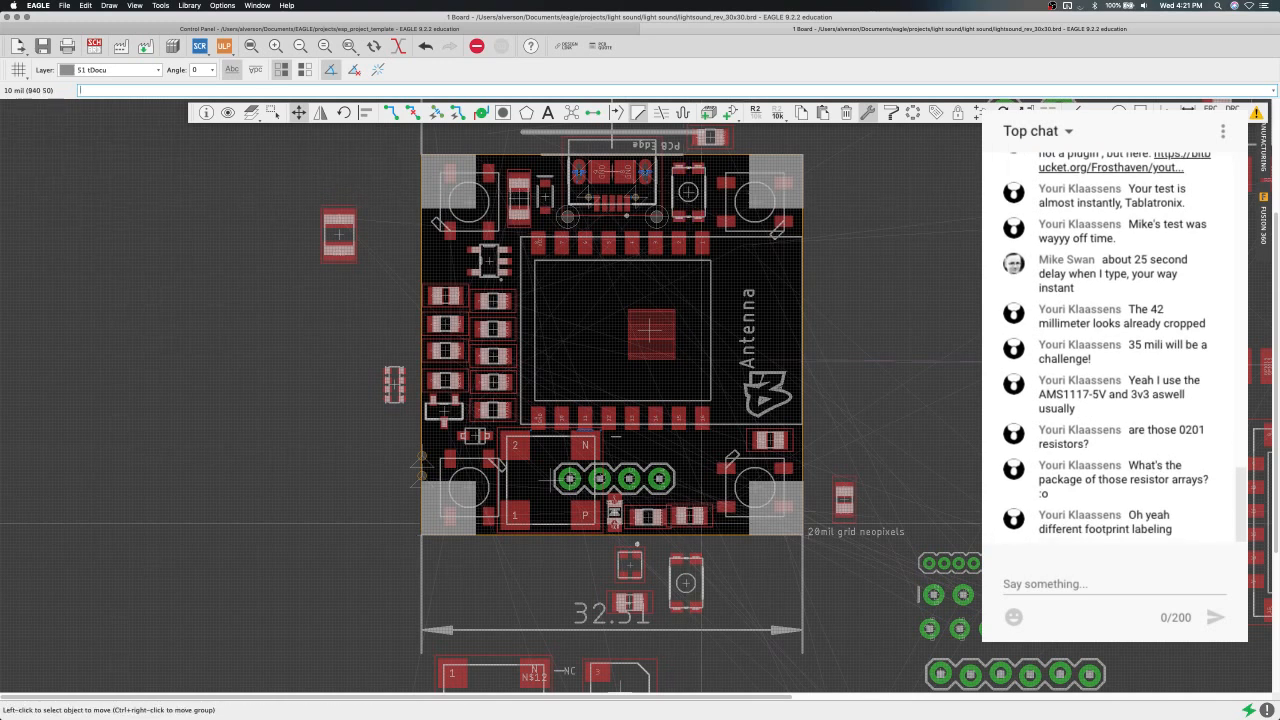
click(686, 562)
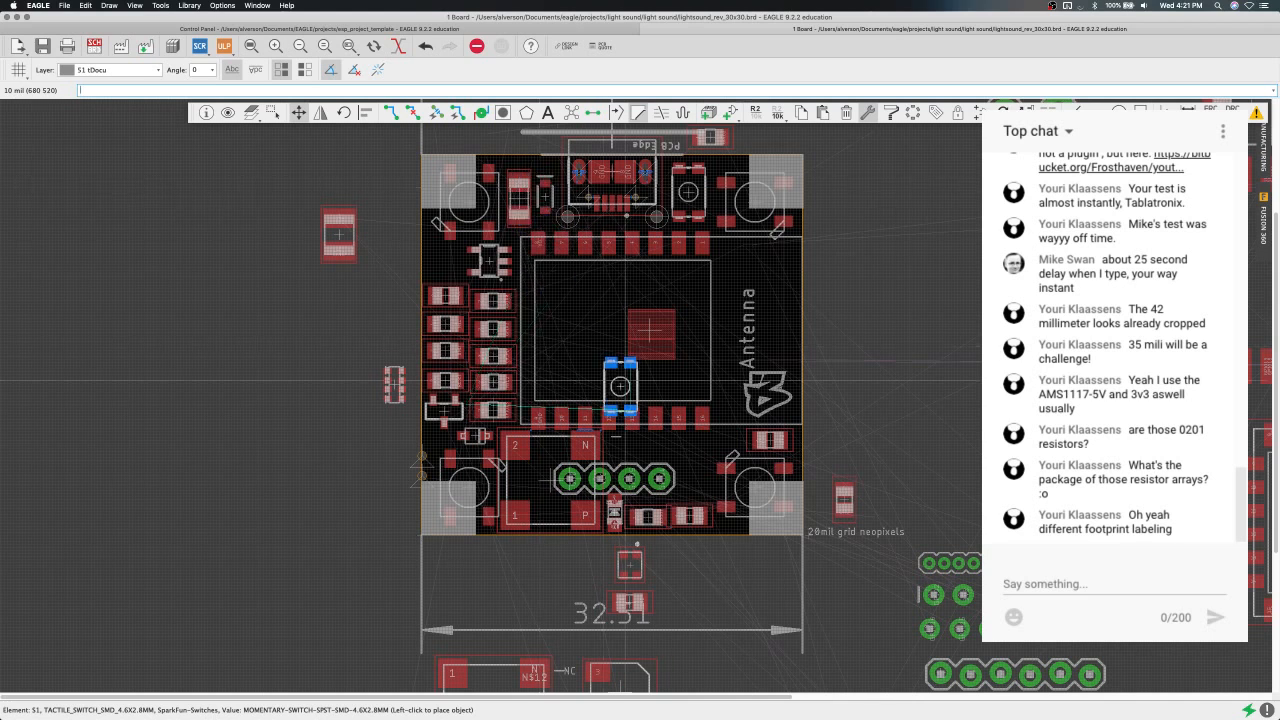
click(712, 588)
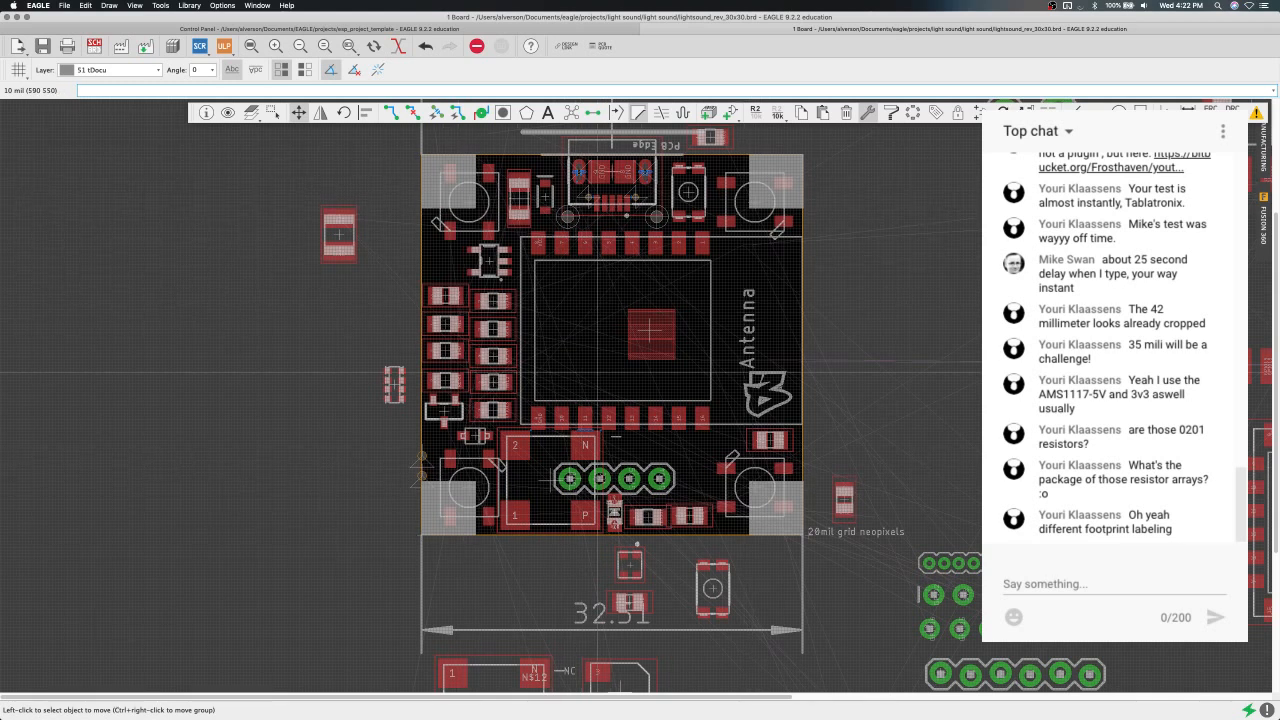
Look over the loose parts below the board's lower edge and return to the whole board layout.
scroll(616, 254, down, 1)
scroll(616, 254, up, 1)
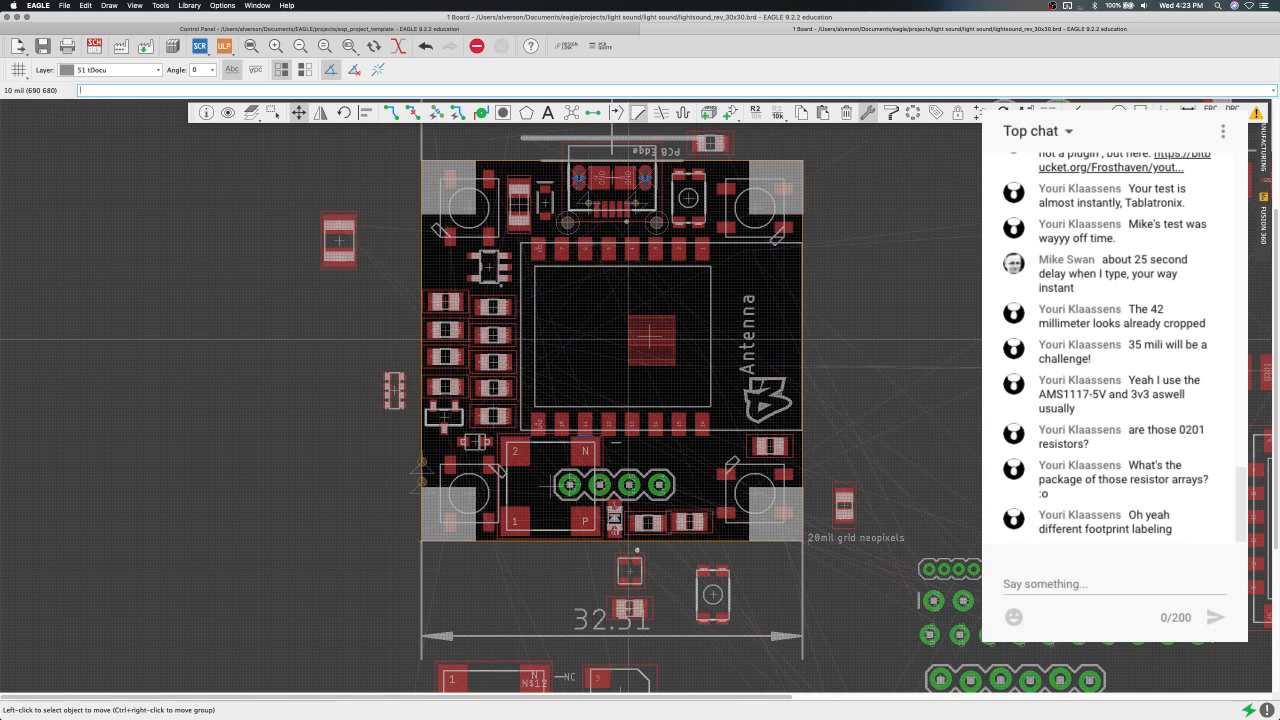
scroll(630, 360, down, 3)
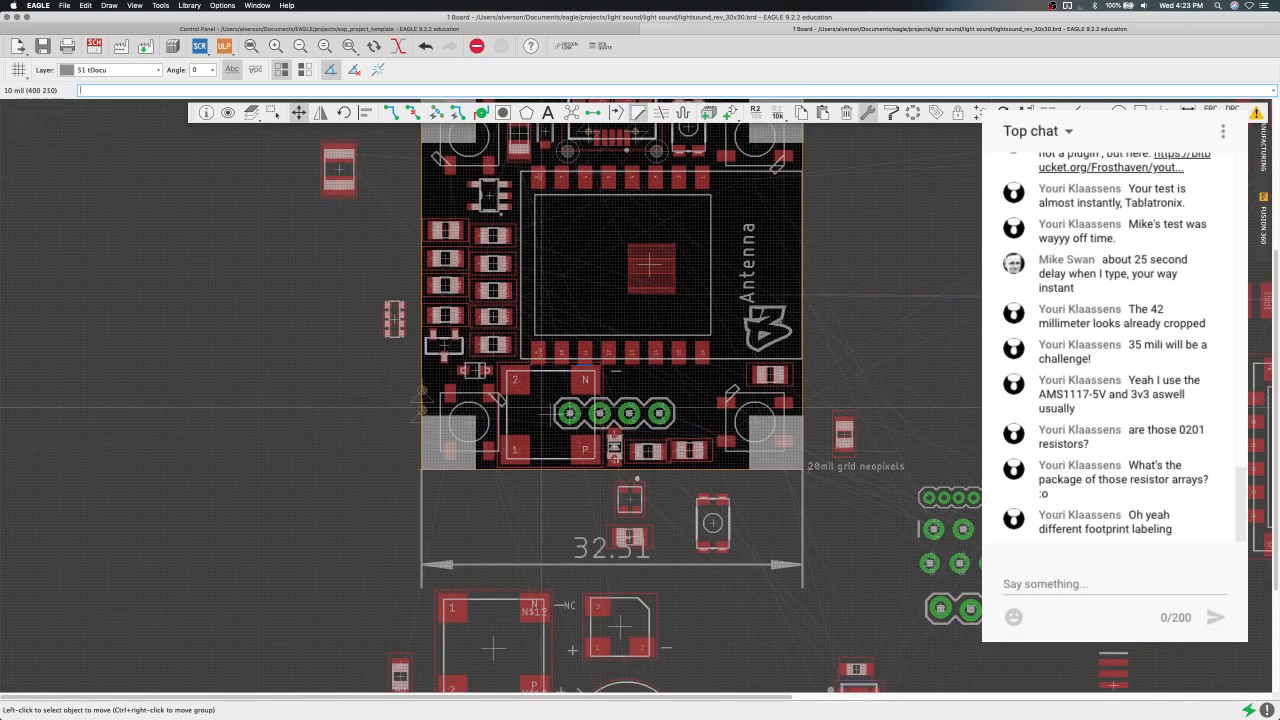
scroll(635, 410, down, 5)
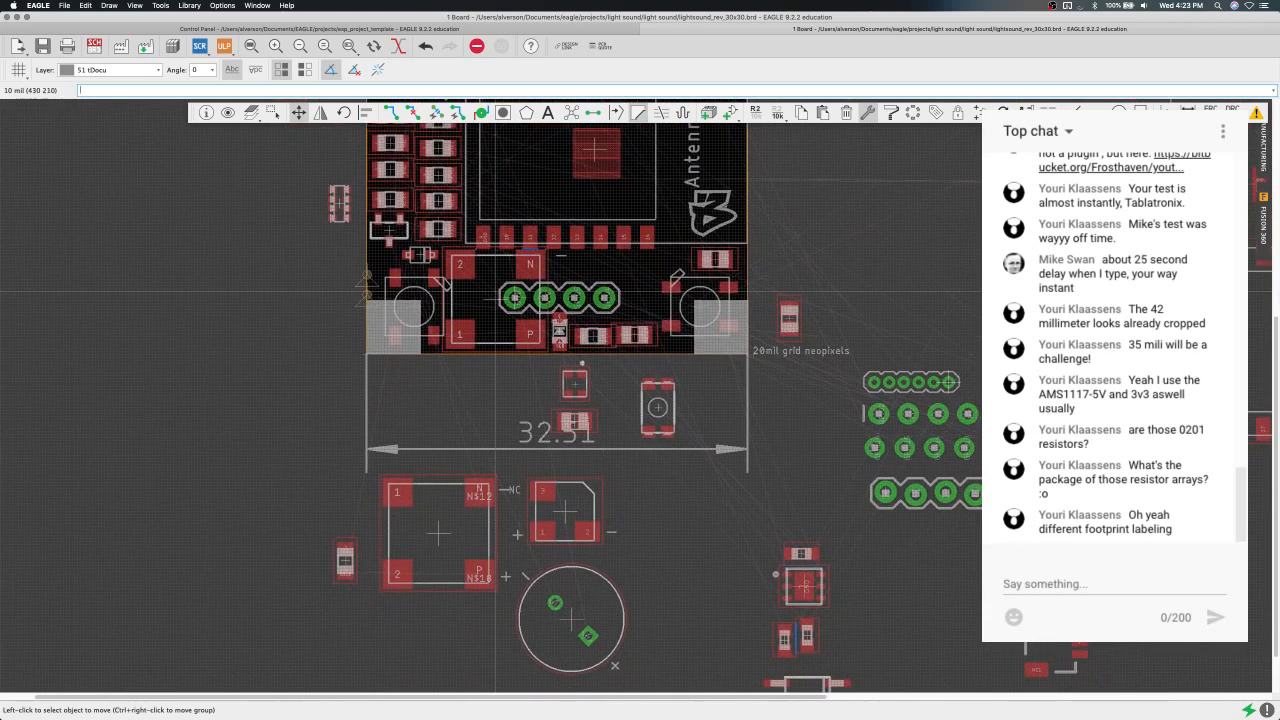
right_click(582, 450)
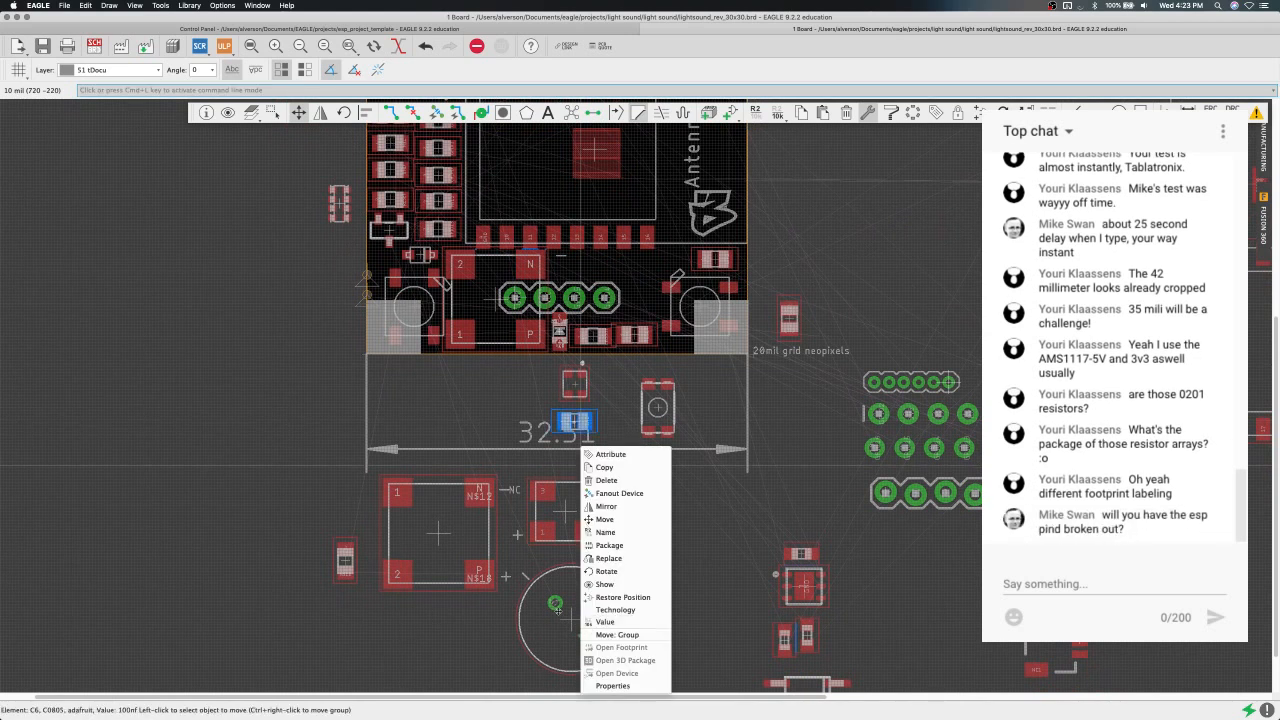
click(615, 635)
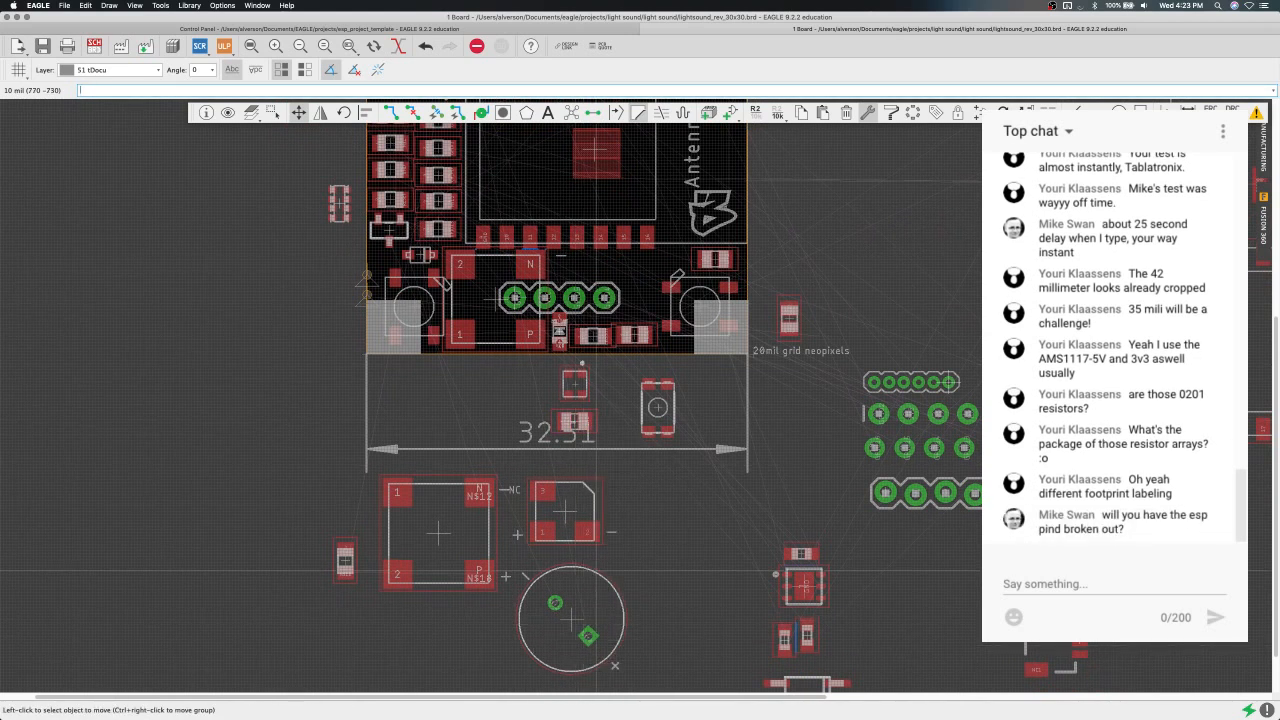
scroll(600, 561, down, 1)
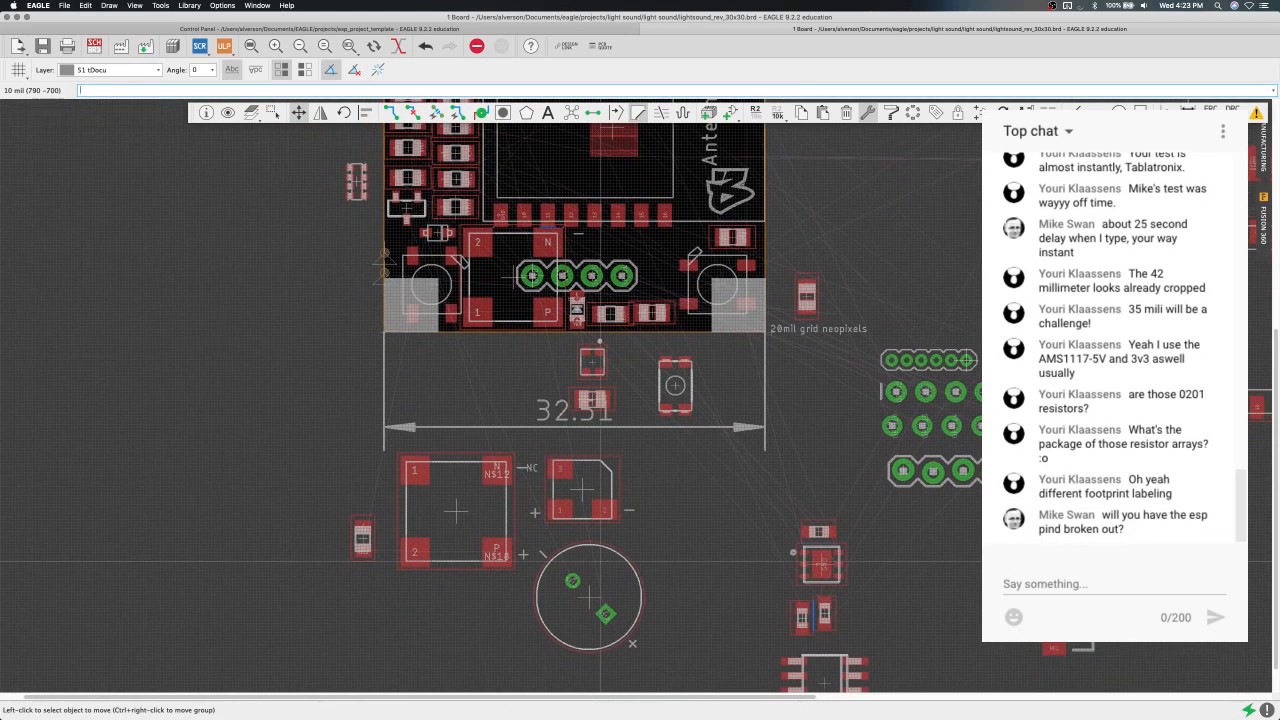
scroll(600, 561, down, 1)
scroll(600, 561, up, 5)
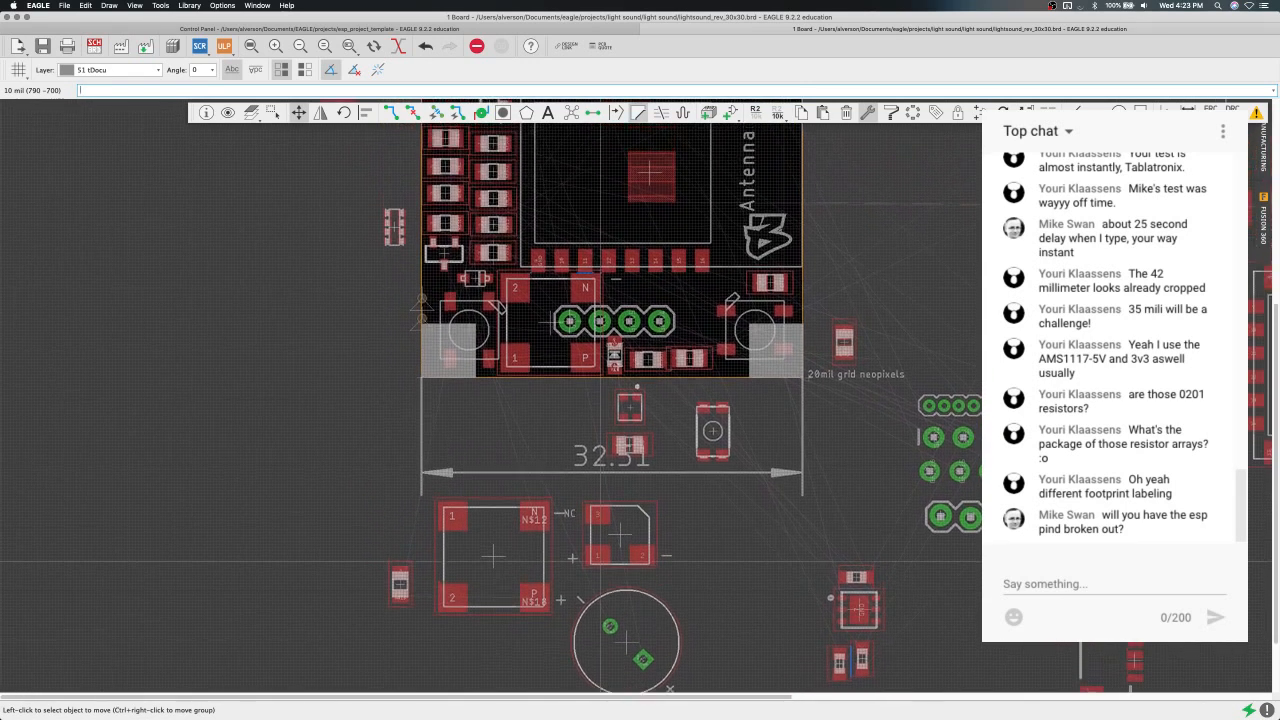
scroll(600, 561, up, 2)
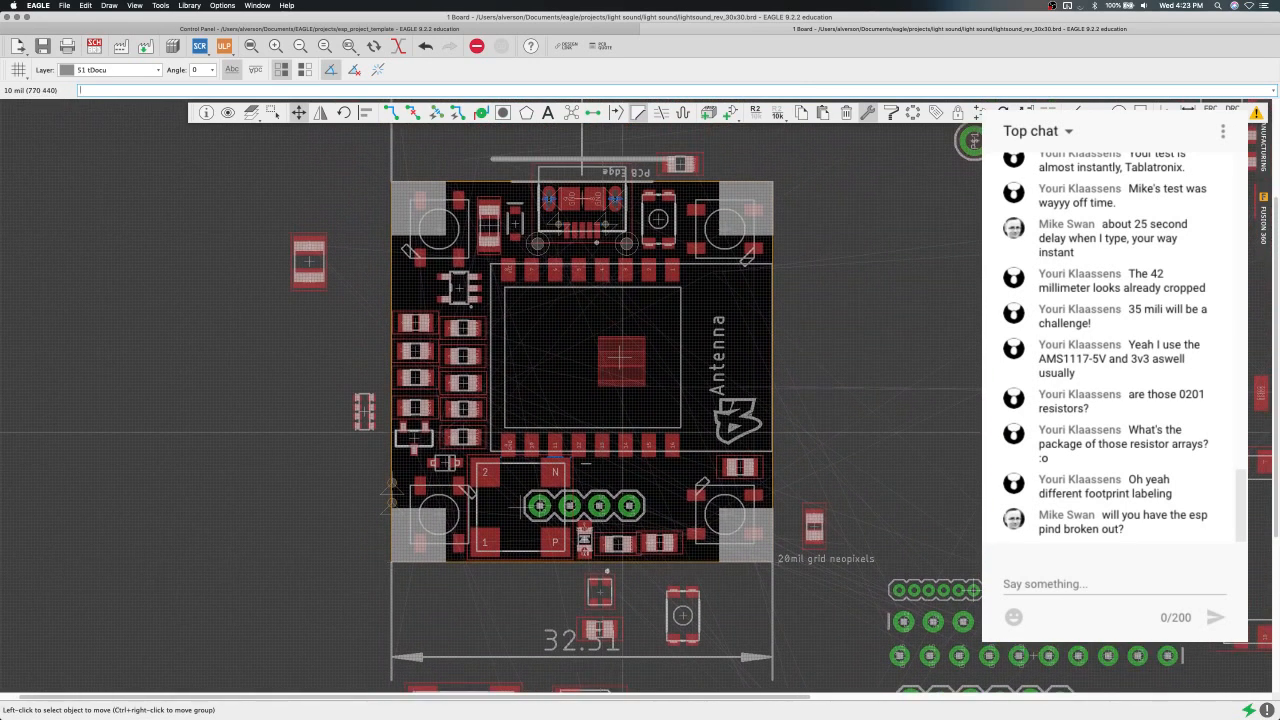
scroll(622, 432, down, 2)
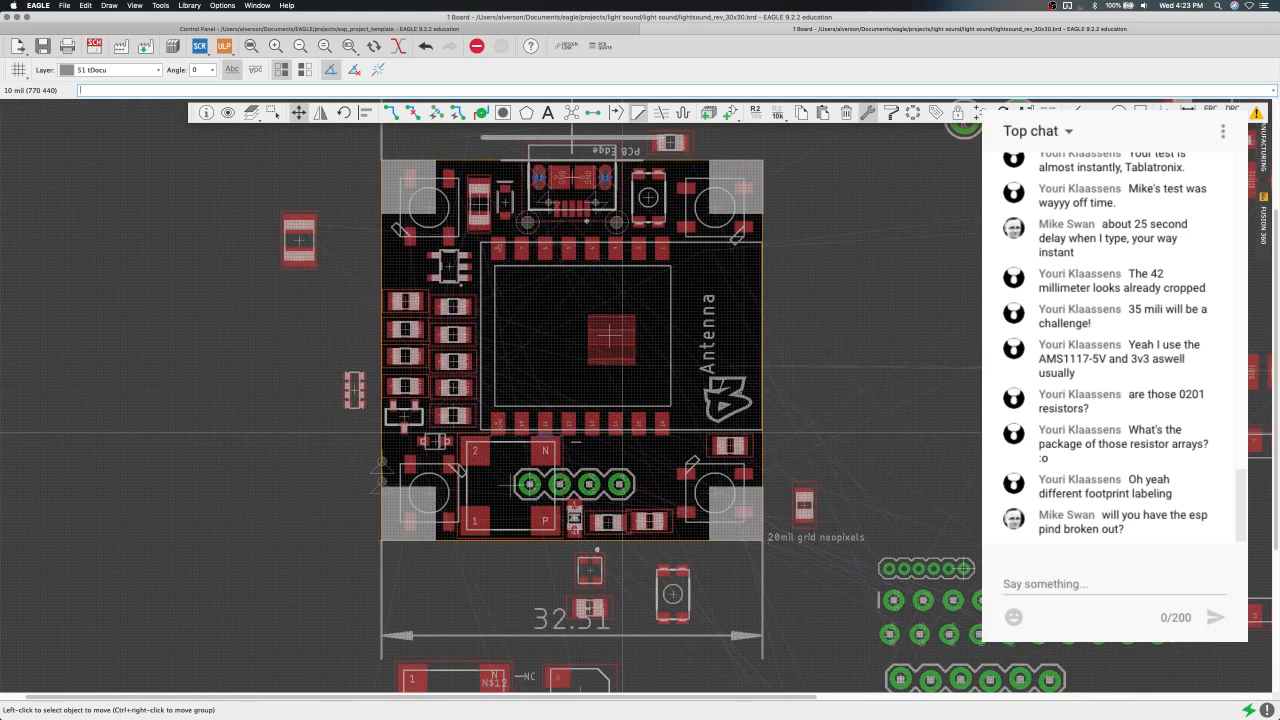
scroll(622, 432, up, 2)
scroll(622, 432, down, 4)
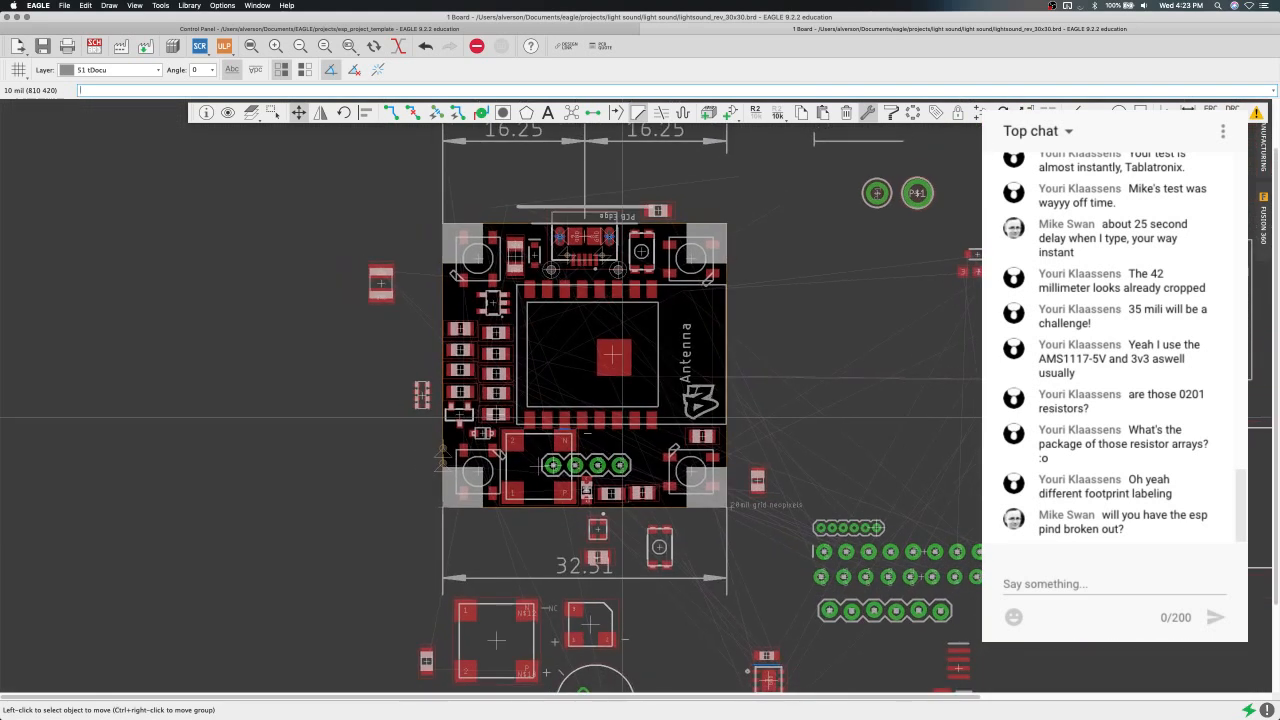
scroll(622, 420, up, 1)
scroll(622, 420, up, 1)
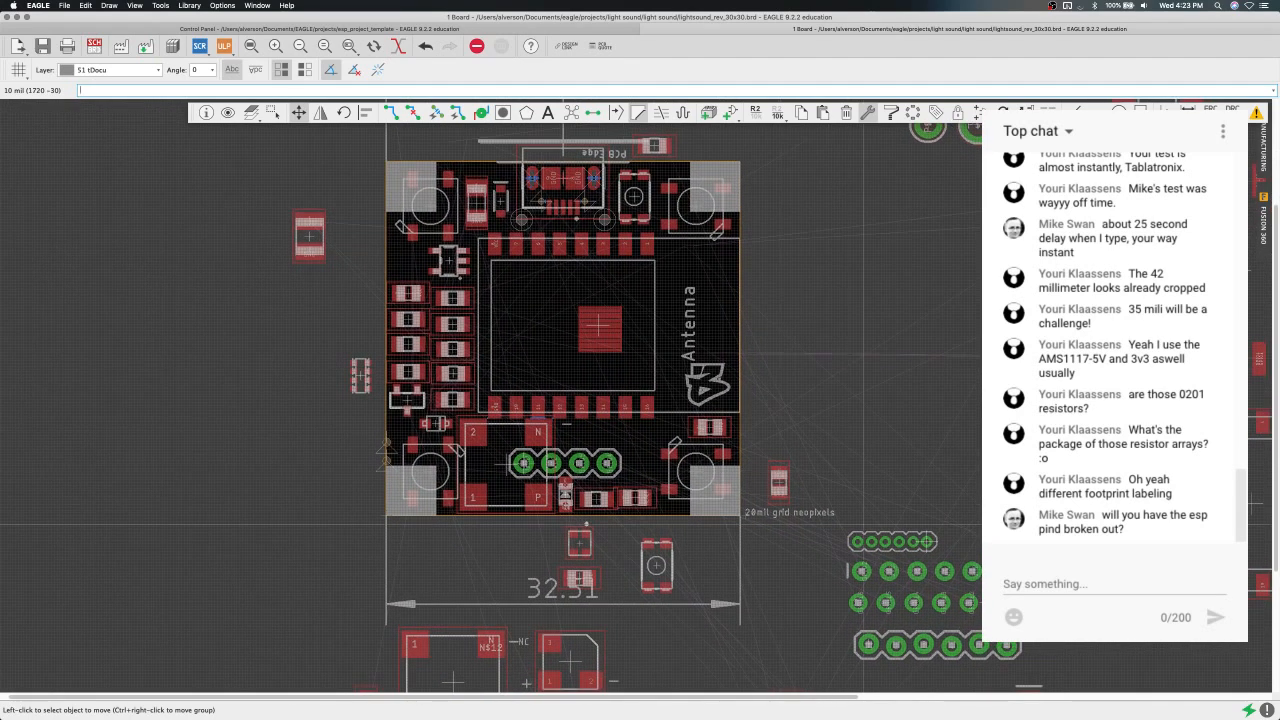
Switch to the Preview screenshot of the routed ESP-12 board to view its pin headers, and return to the EAGLE board.
key(ctrl+Right)
key(ctrl+Right)
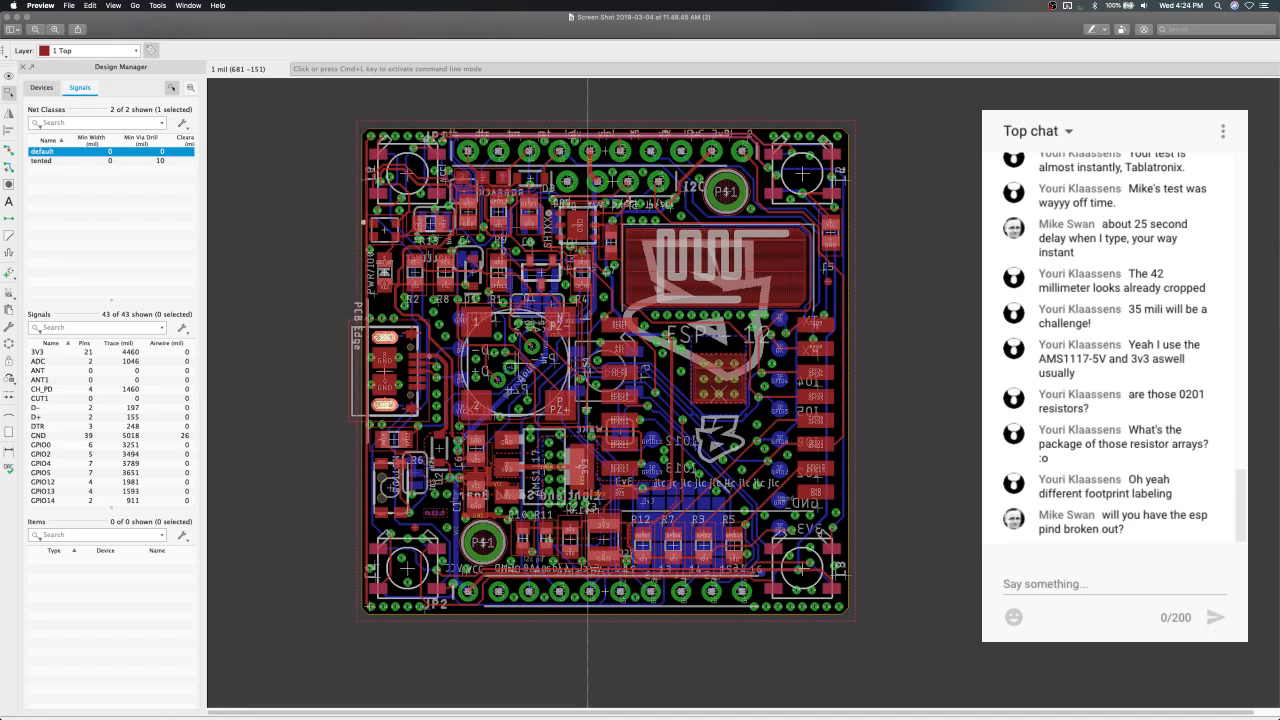
key(ctrl+Left)
key(ctrl+Left)
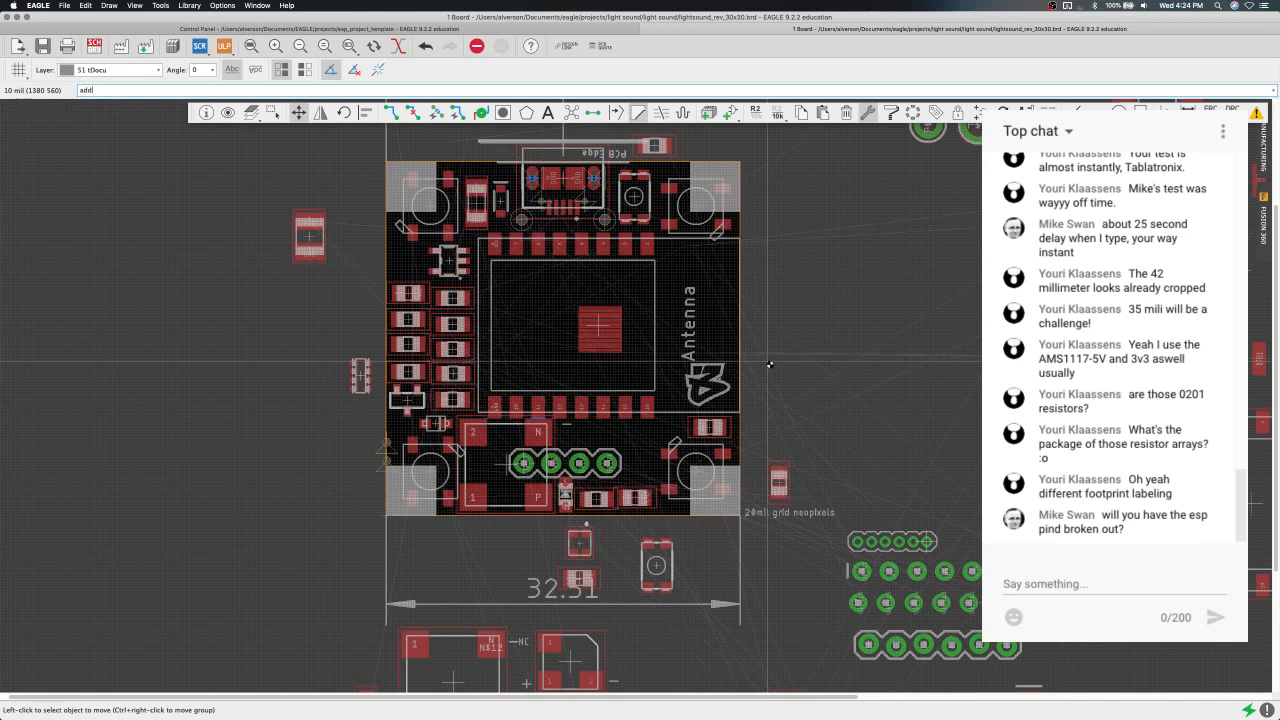
Start the Add command and search the part libraries for "pin", excluding packages with through-hole pads.
key(Return)
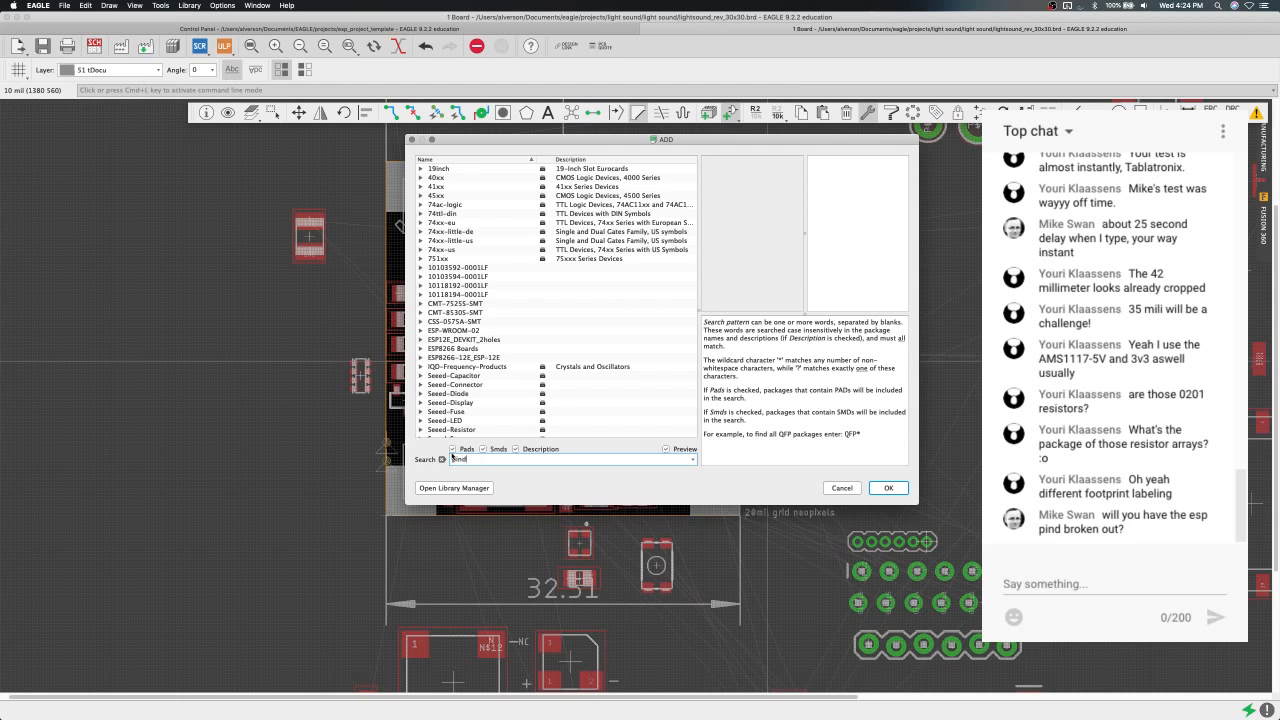
text(pind)
key(Return)
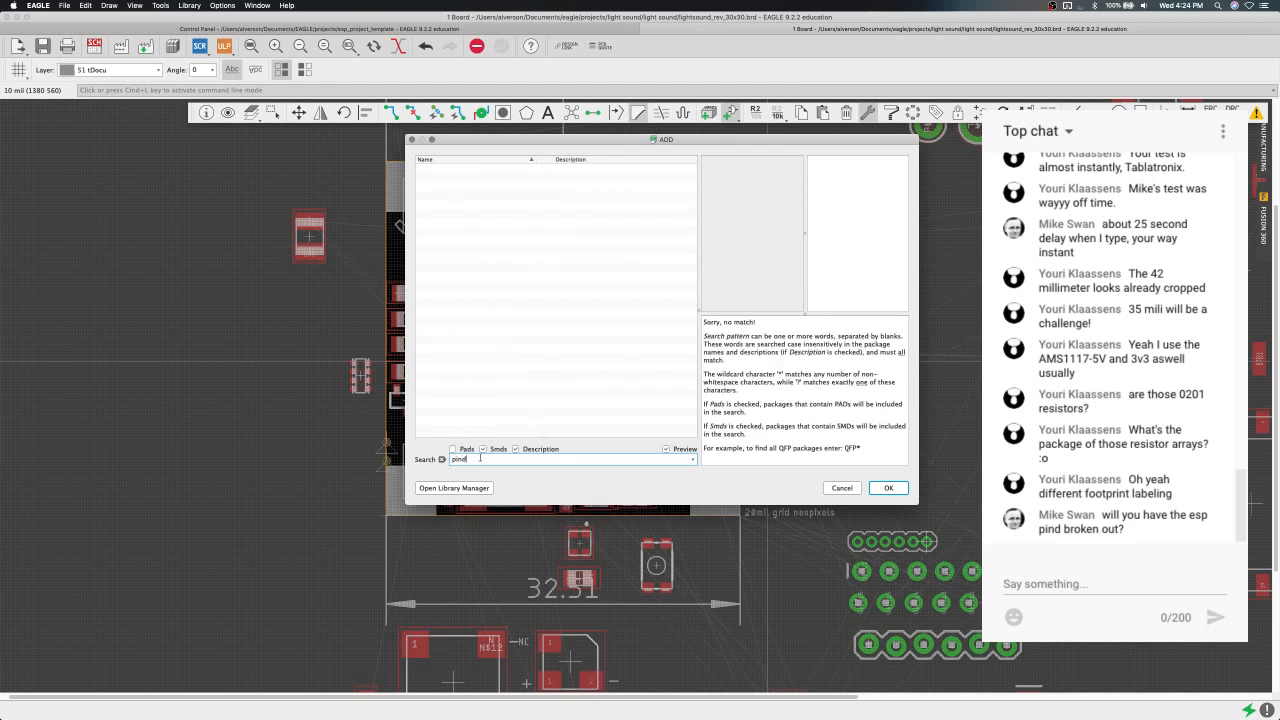
click(484, 449)
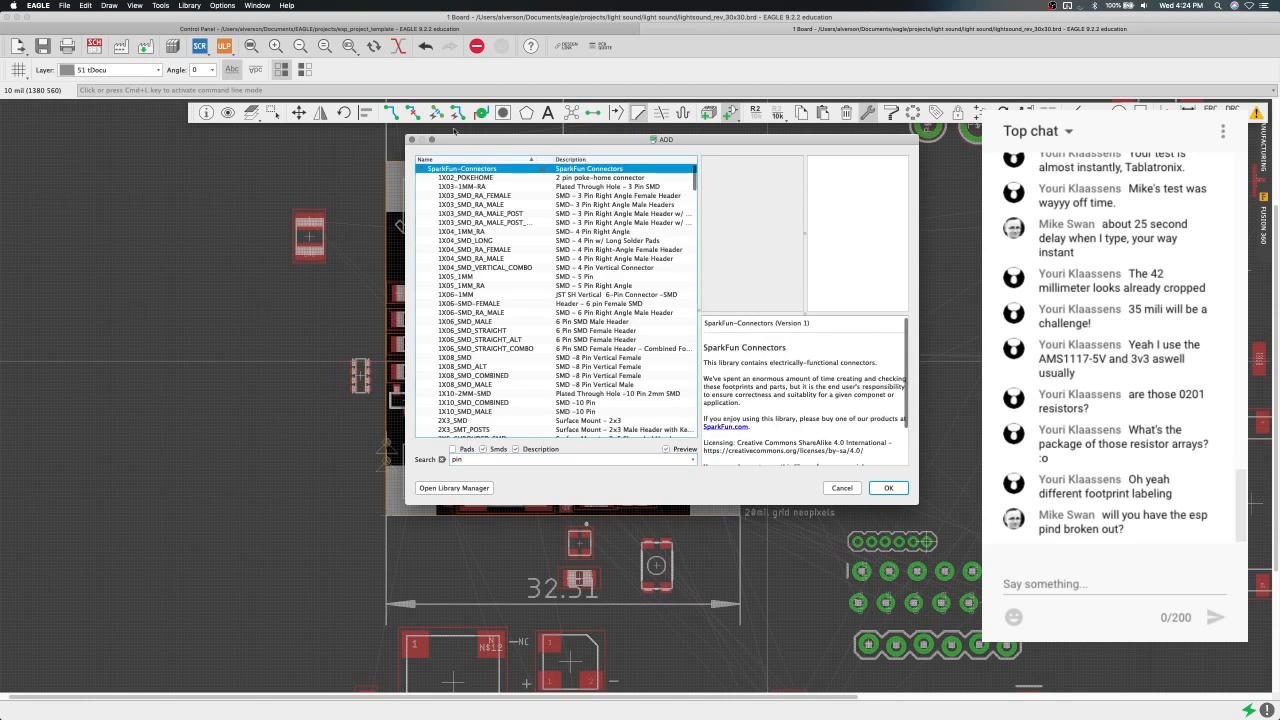
Preview the SparkFun SMD header footprints, including 1X08_SMD, 1X06_SMD_STRAIGHT and 1X04_1MM_RA.
scroll(465, 260, down, 3)
scroll(465, 260, down, 3)
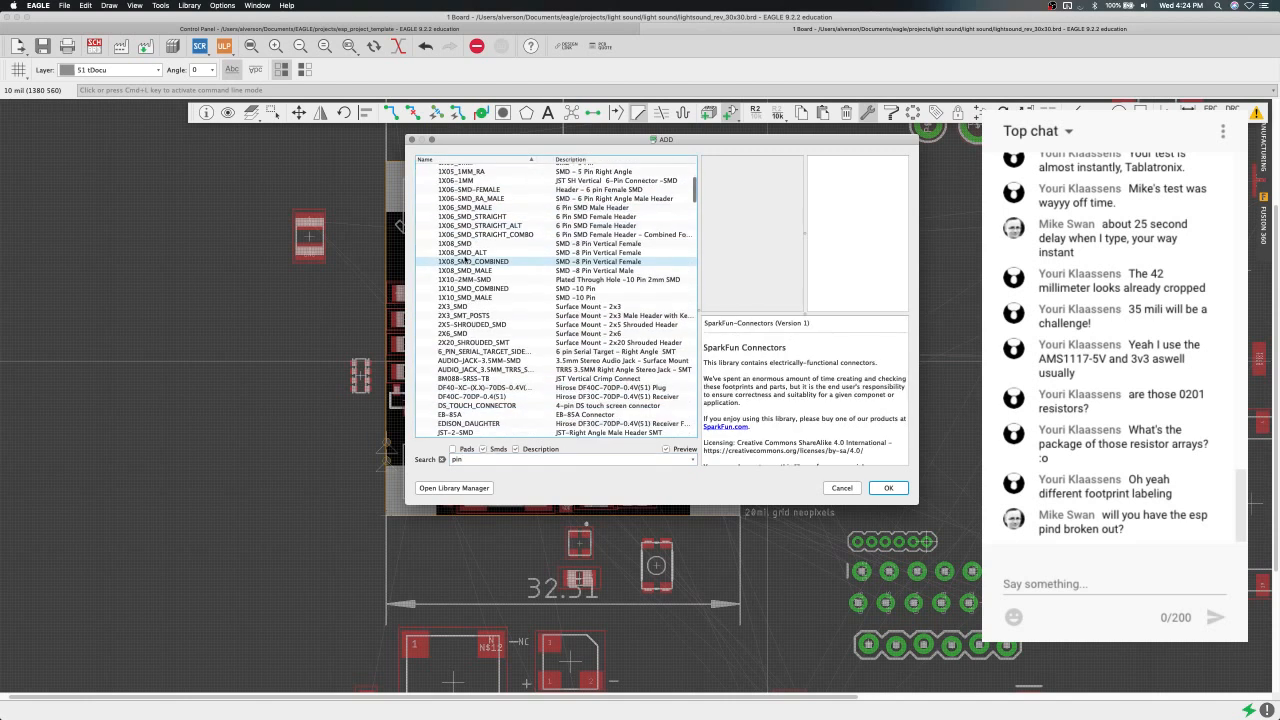
click(465, 261)
click(459, 244)
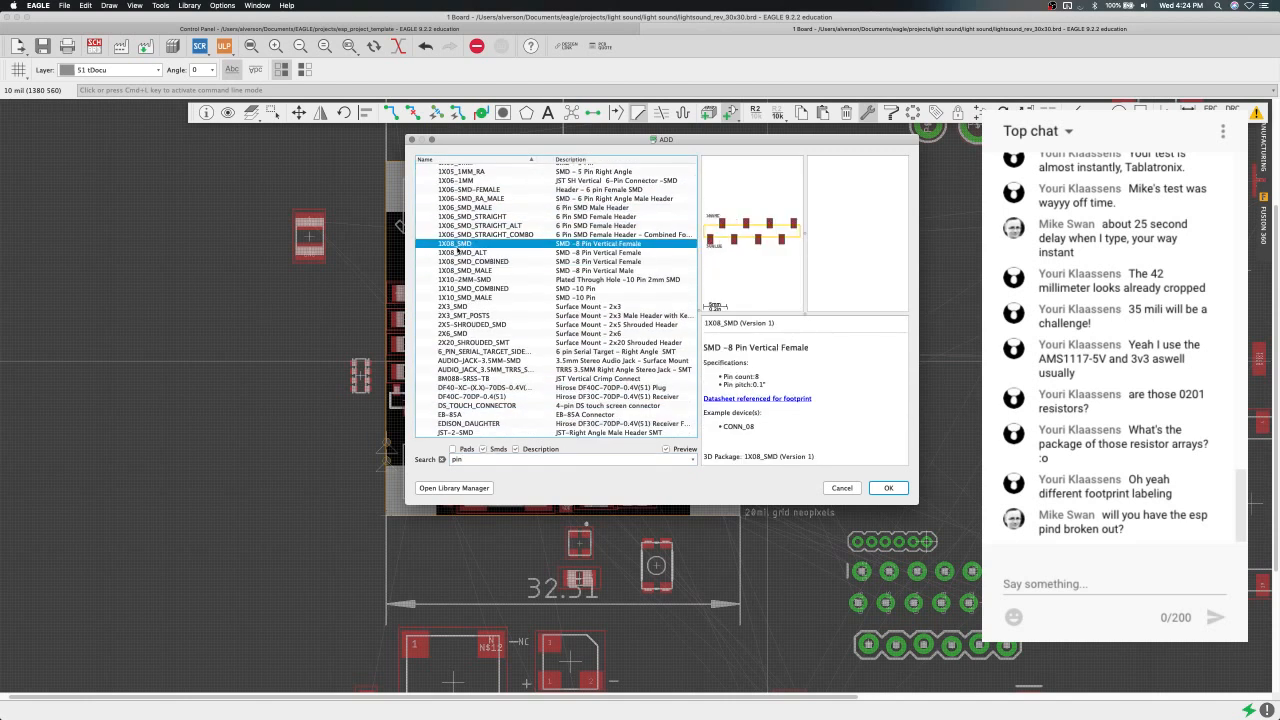
click(459, 225)
click(459, 216)
scroll(458, 216, up, 2)
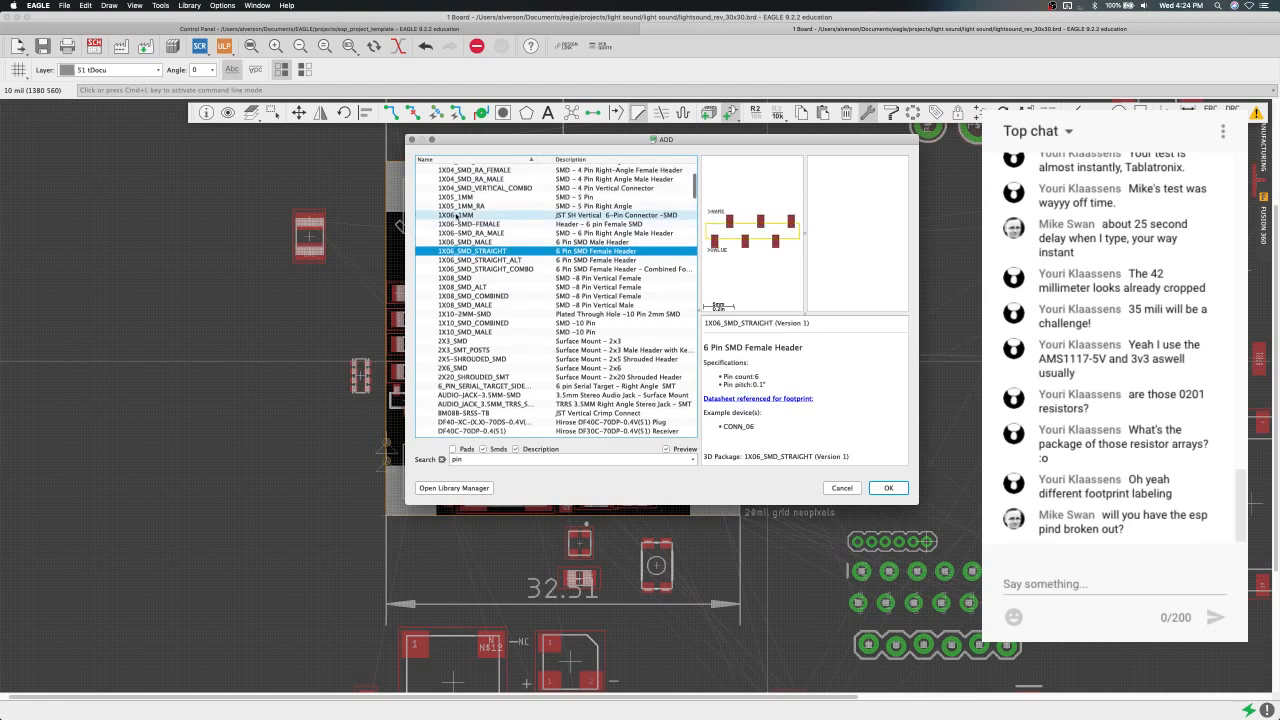
click(457, 215)
scroll(457, 214, up, 3)
click(457, 202)
scroll(457, 204, up, 2)
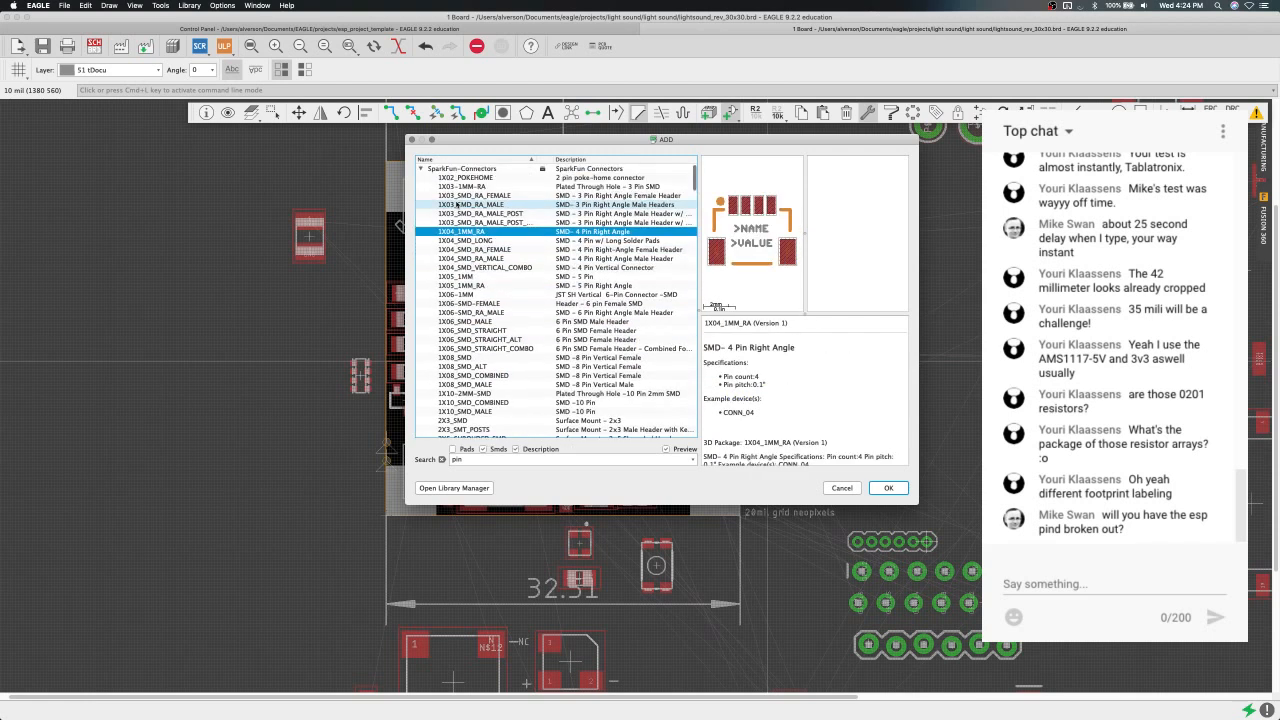
Go through the SparkFun 4-, 6- and 8-pin SMD connector previews, including 1X06_SMD_STRAIGHT_COMBO and 1X08_SMD_MALE.
key(Down)
key(Down)
key(Down)
key(Down)
key(Down)
key(Down)
key(Down)
key(Down)
key(Down)
key(Down)
key(Down)
key(Down)
key(Down)
key(Down)
key(Down)
key(Down)
key(Down)
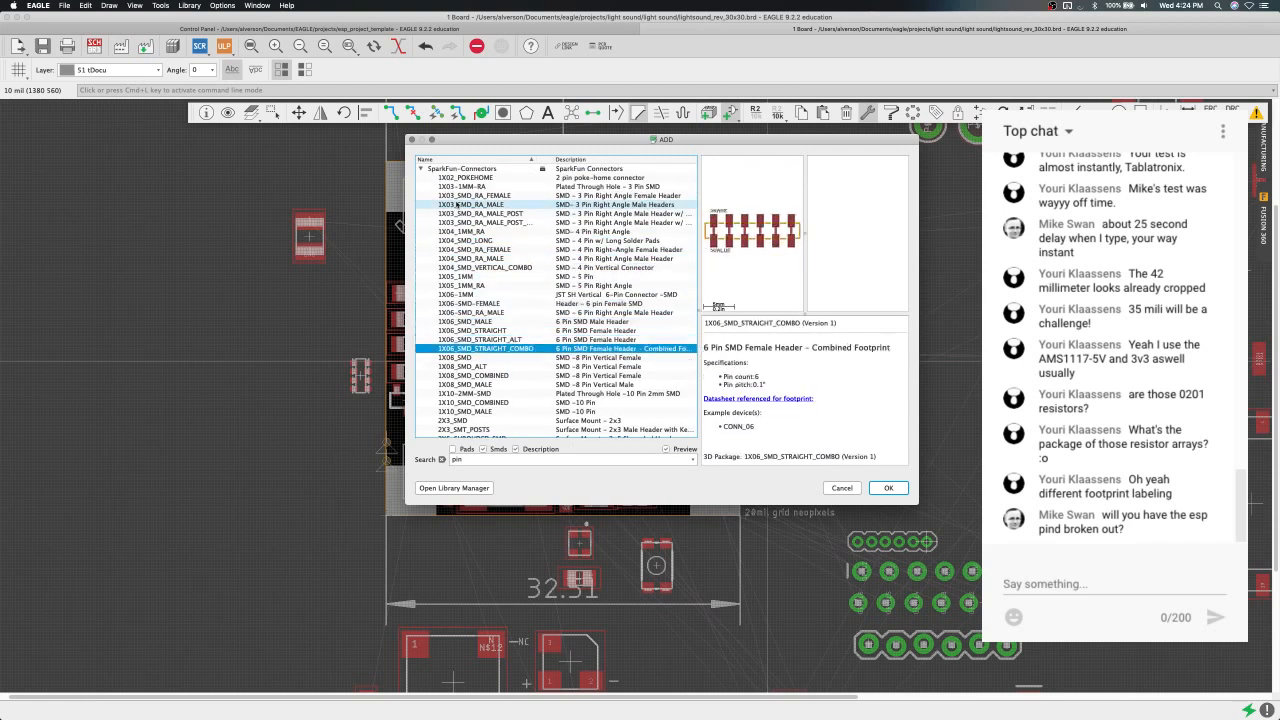
key(Down)
key(Down)
key(Up)
key(Up)
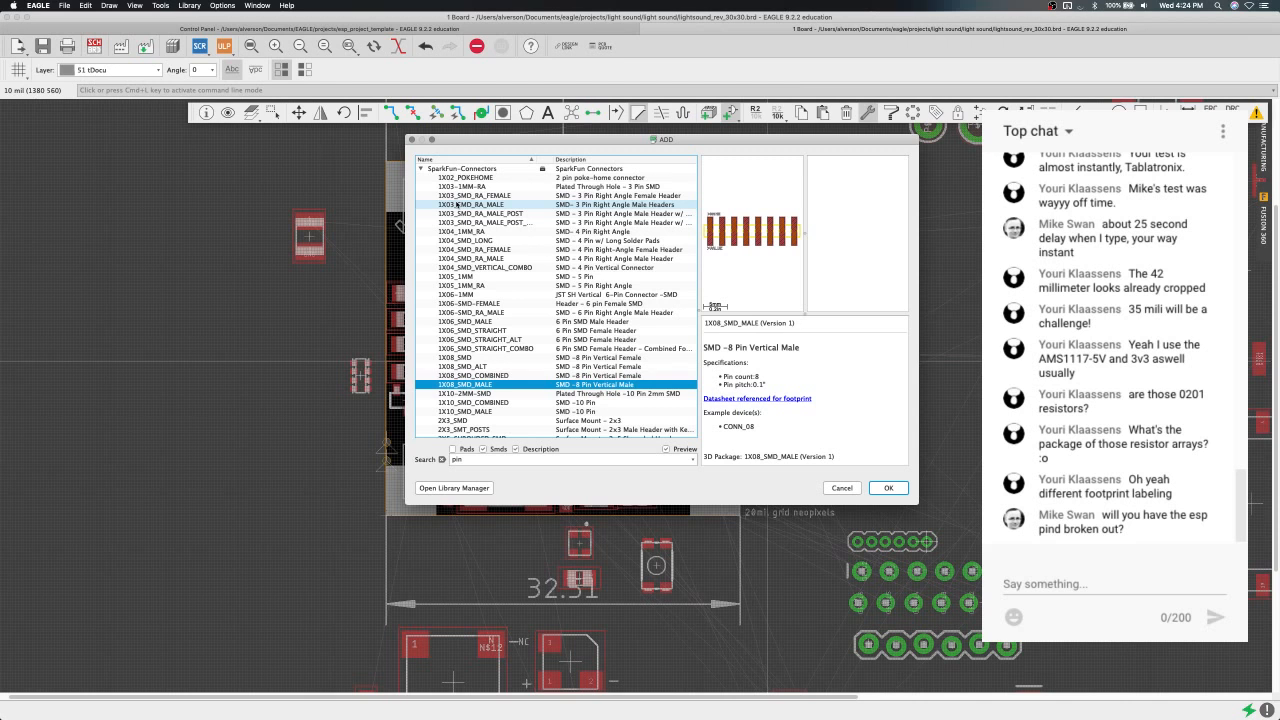
Compare the SparkFun 10-pin SMD header footprints 1X10_SMD_COMBINED and 1X10_SMD_MALE.
key(Down)
key(Down)
key(Down)
key(Up)
key(Up)
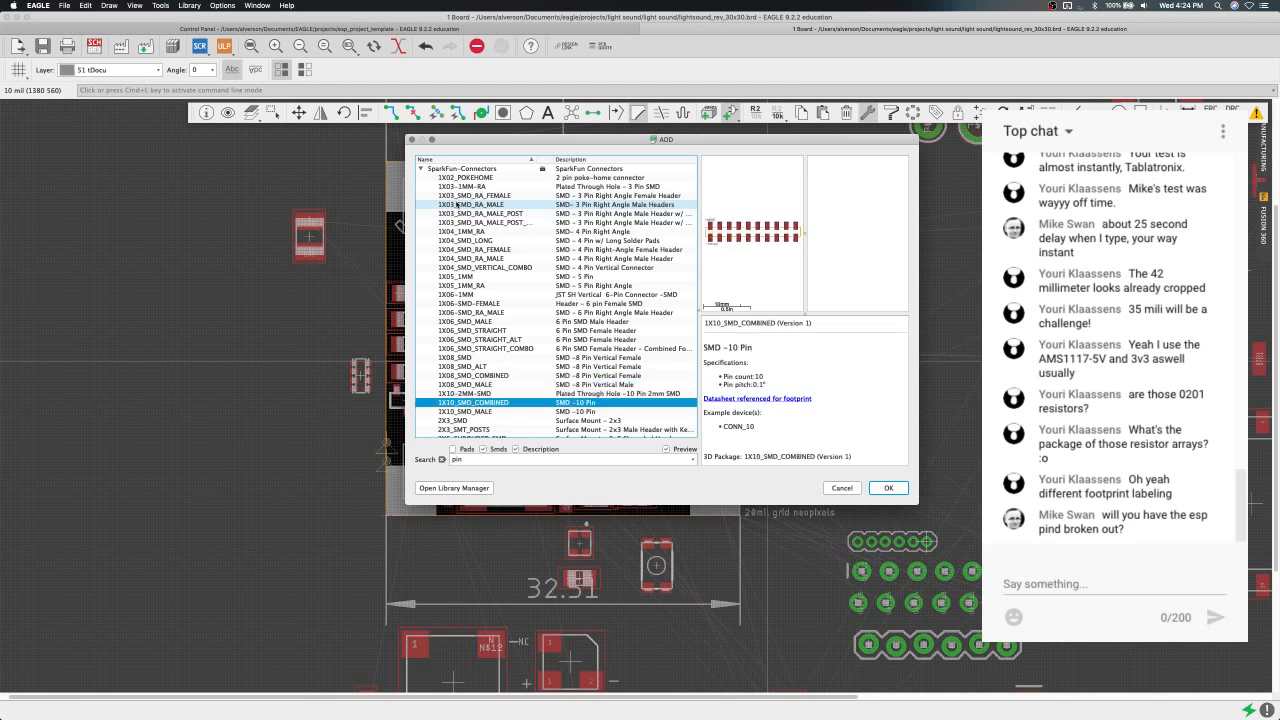
key(Down)
scroll(490, 300, down, 5)
click(495, 324)
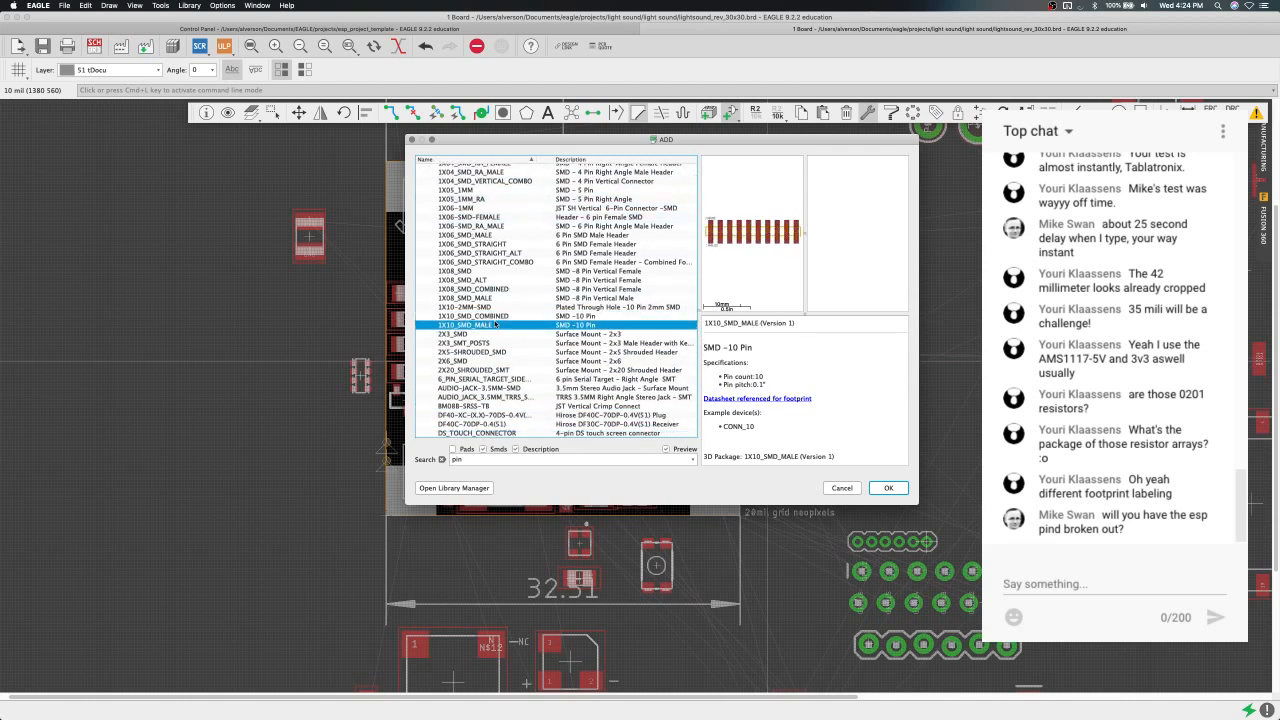
Preview the double-row surface-mount headers, including 2X5-SHROUDED_SMD and 2X6_SMD.
key(Down)
key(Down)
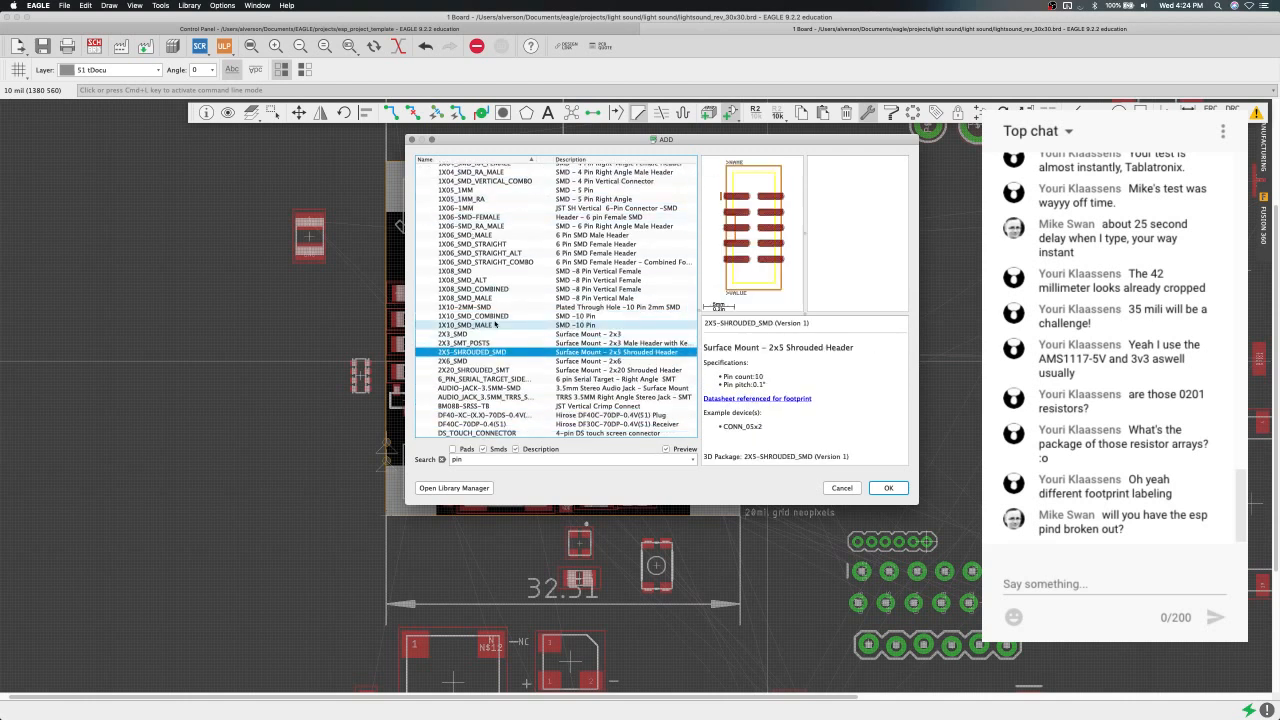
key(Up)
key(Down)
key(Down)
key(Down)
key(Down)
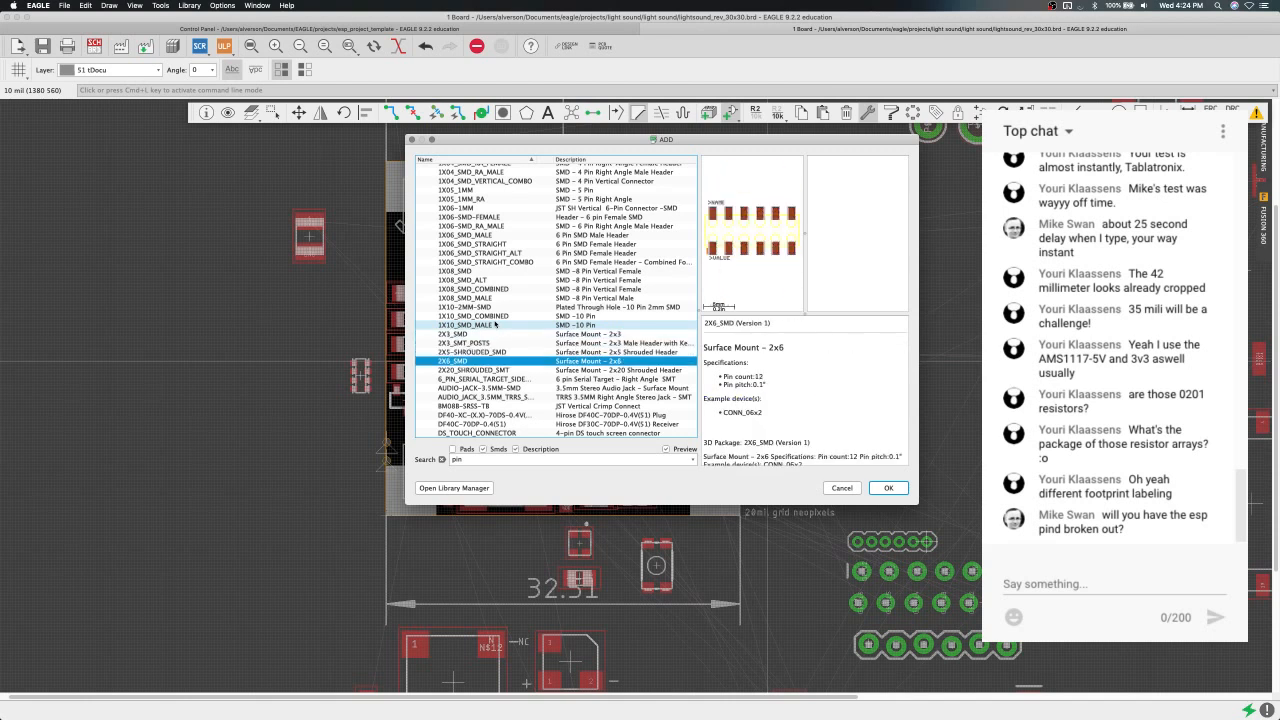
Examine the remaining SparkFun connector footprints past the audio jacks and PSP_CONNECTOR, as far as SC70-6 in SparkFun-DiscreteSemi.
key(Down)
key(Down)
key(Down)
key(Down)
key(Down)
key(Down)
key(Down)
key(Down)
key(Down)
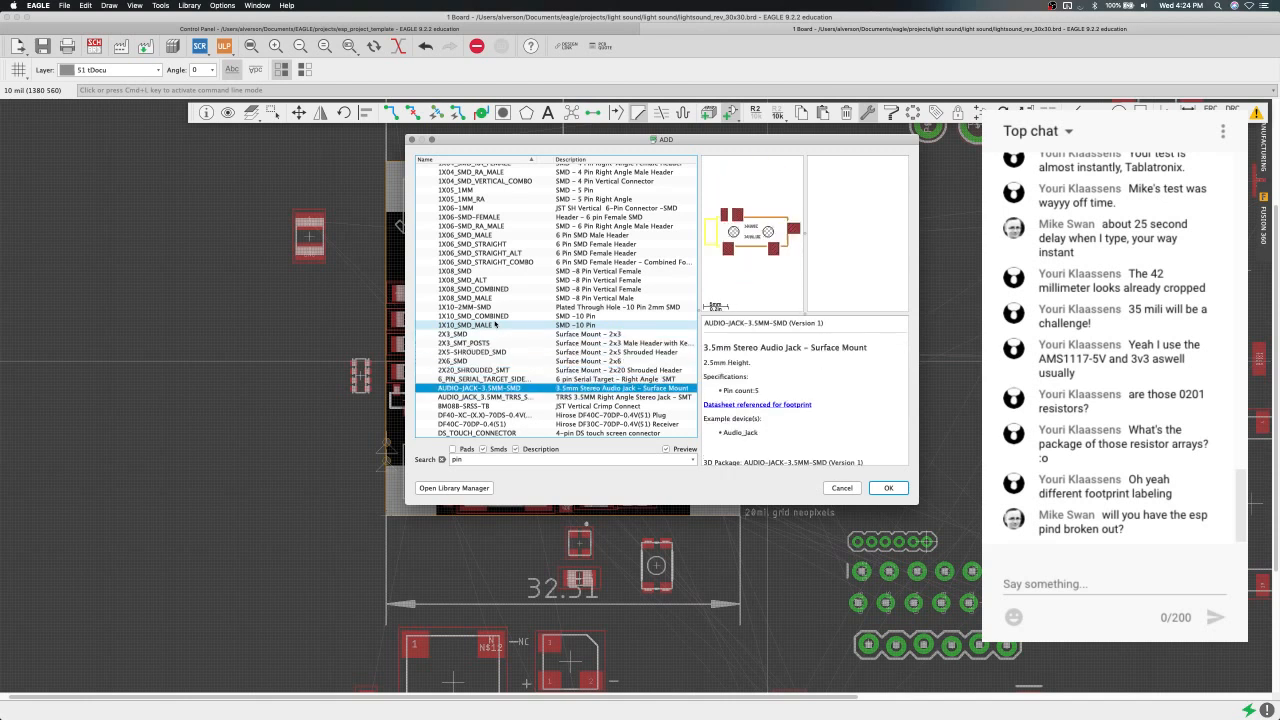
key(Down)
key(Down)
key(Down)
key(Down)
key(Down)
key(Down)
key(Down)
key(Down)
key(Down)
key(Down)
key(Down)
key(Down)
key(Down)
key(Down)
key(Down)
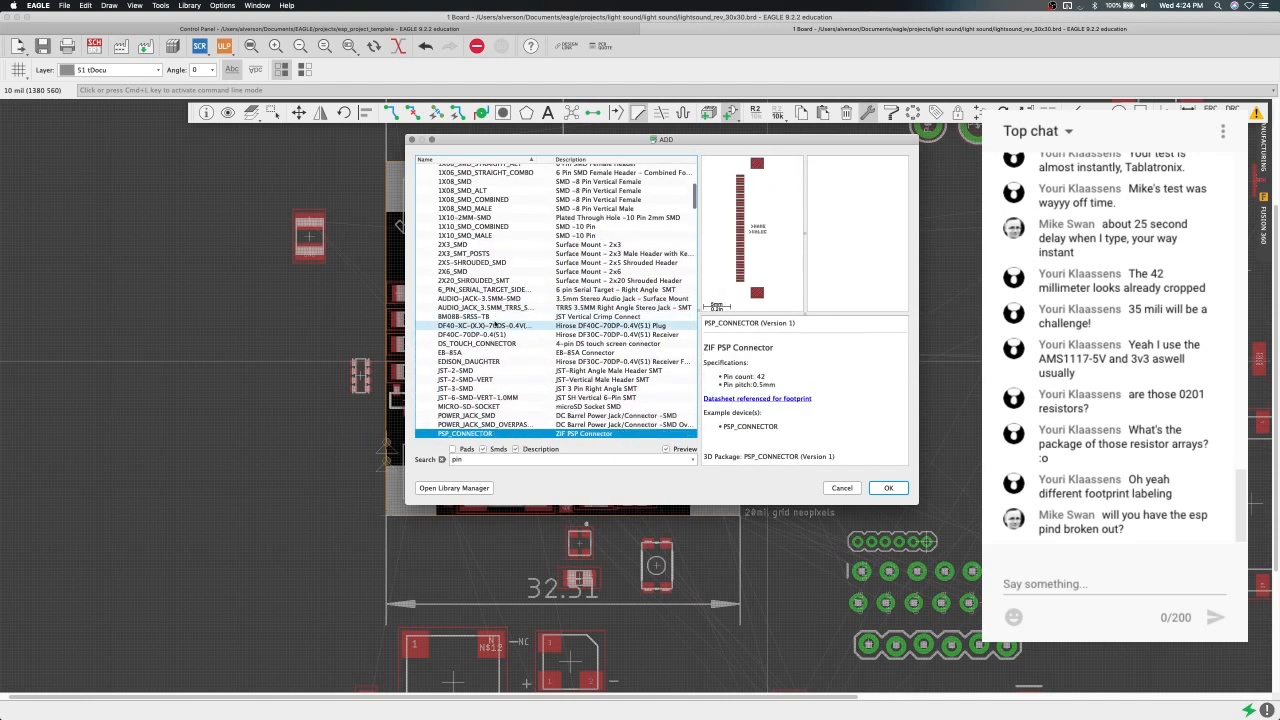
key(Down)
key(Down)
key(Down)
key(Down)
key(Down)
key(Down)
key(Down)
key(Down)
key(Down)
key(Down)
key(Down)
key(Down)
key(Down)
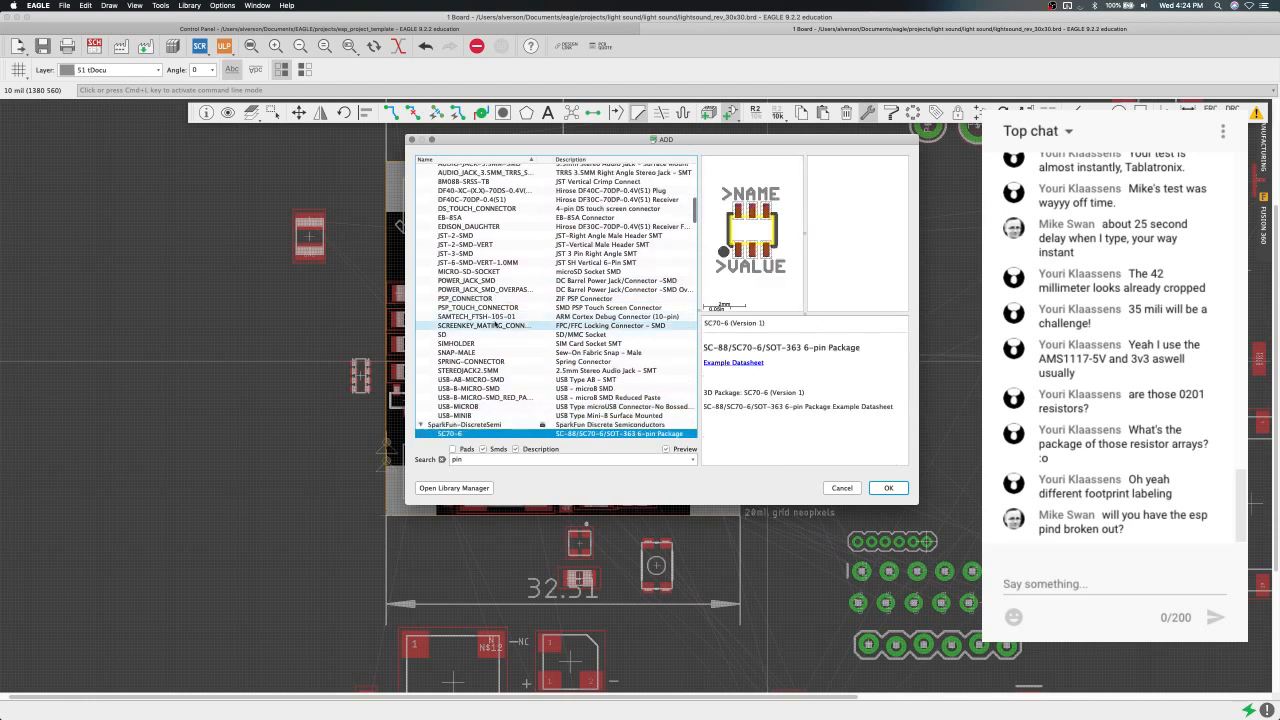
Find the microbuilder library in the results and preview its surface-mount pin headers from 1X02_SMT to 1X10_SMT.
scroll(494, 323, down, 10)
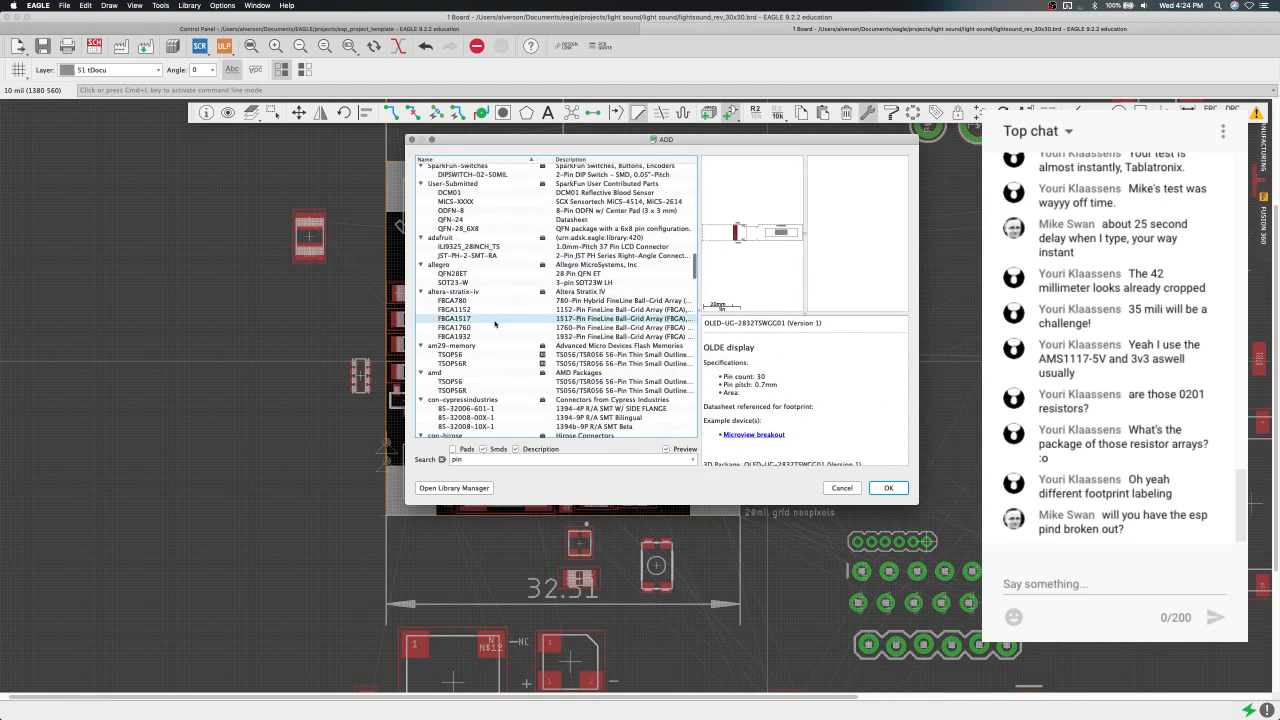
scroll(494, 323, down, 10)
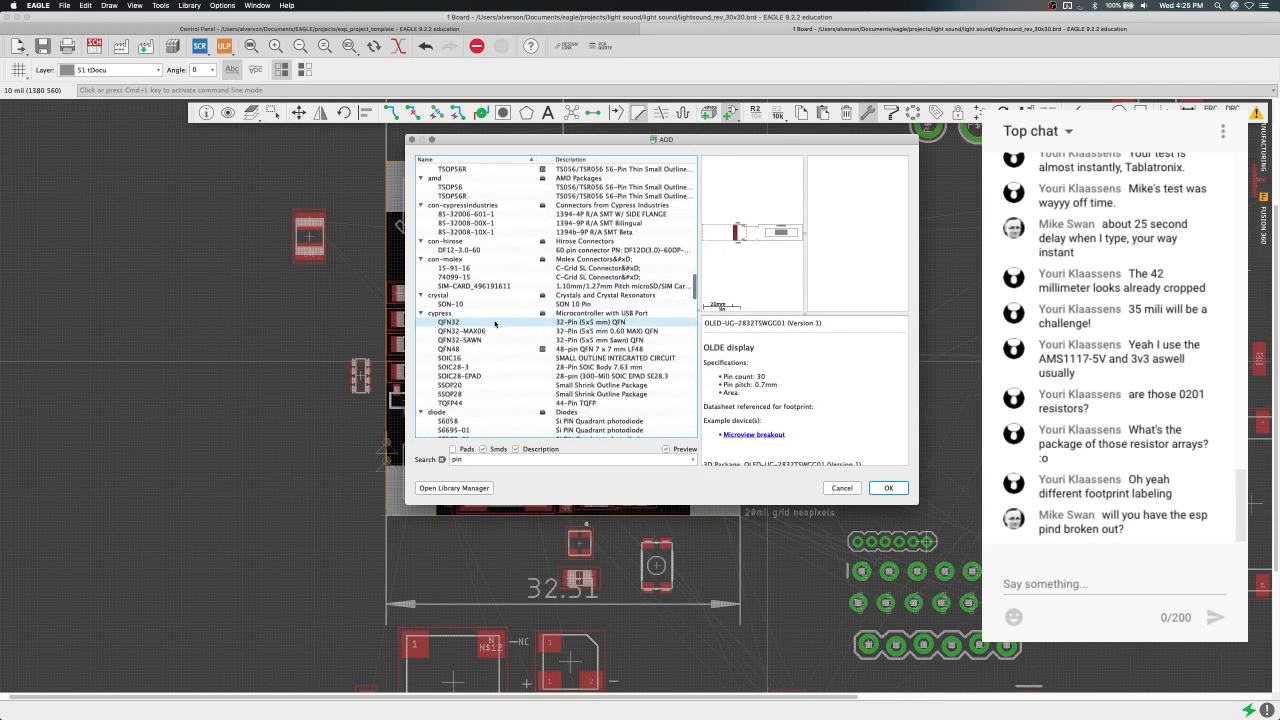
scroll(494, 323, down, 10)
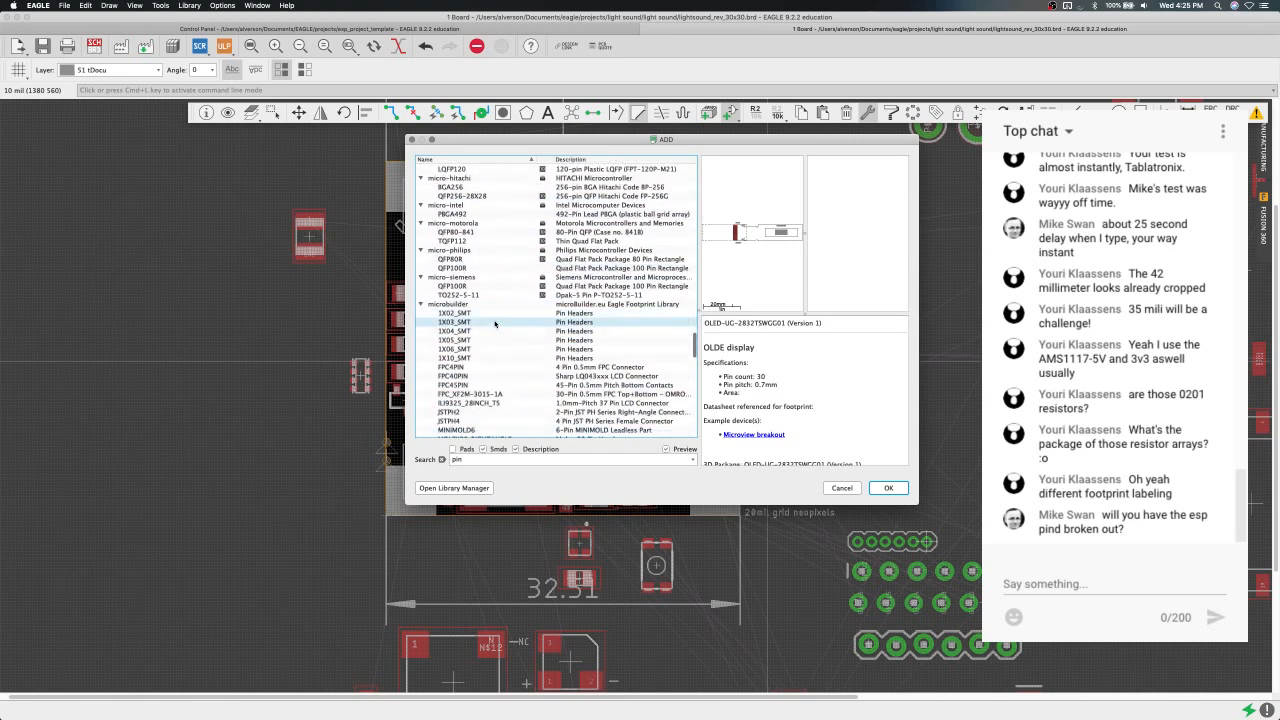
scroll(494, 323, up, 1)
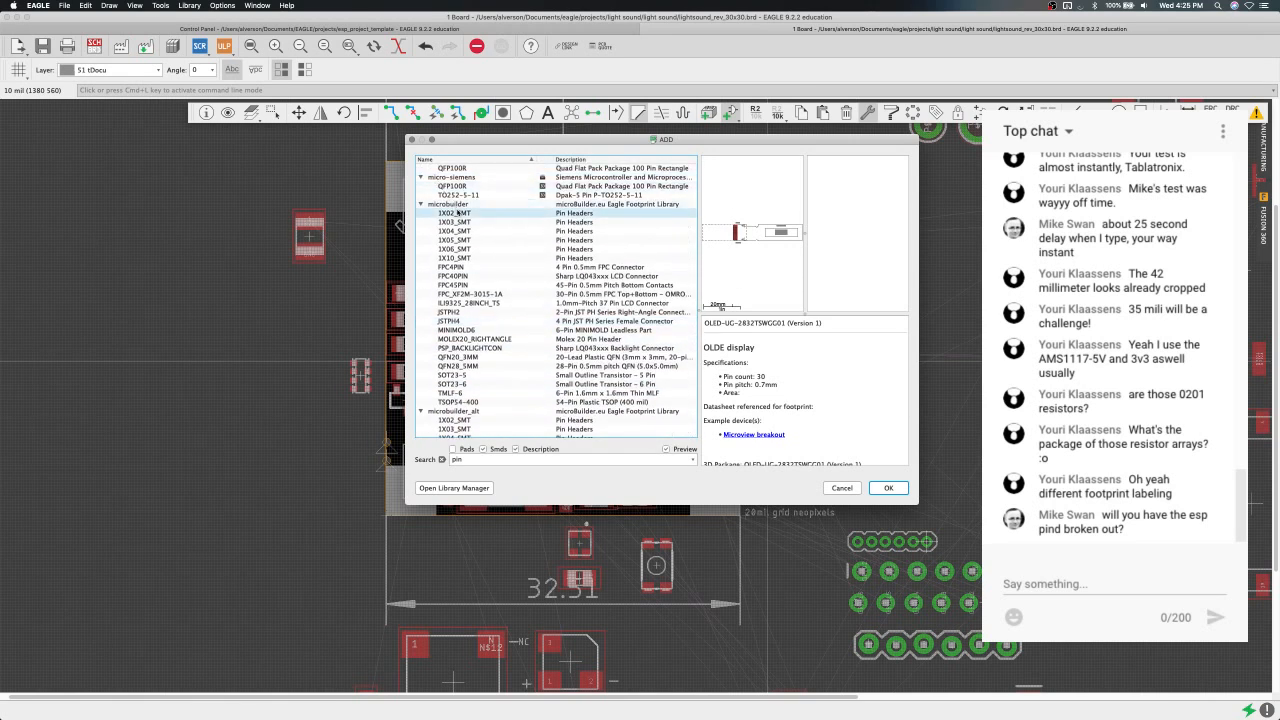
click(459, 213)
click(458, 222)
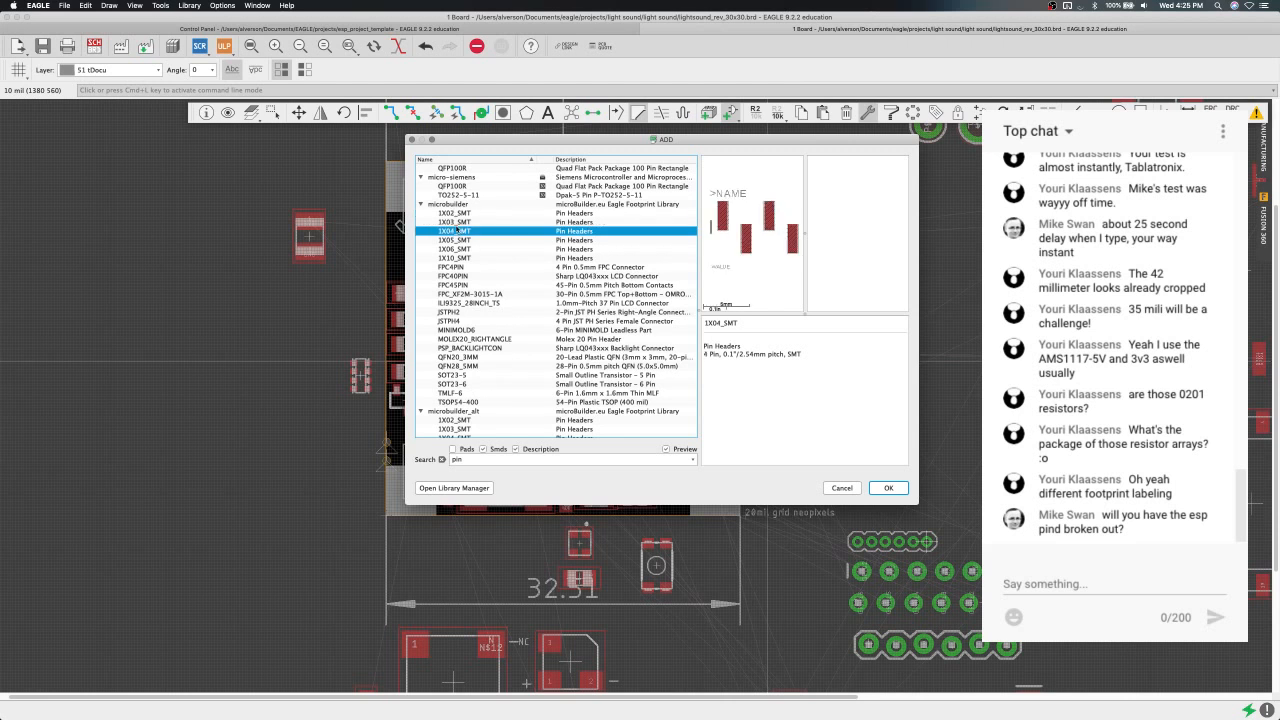
click(457, 231)
click(457, 240)
click(457, 249)
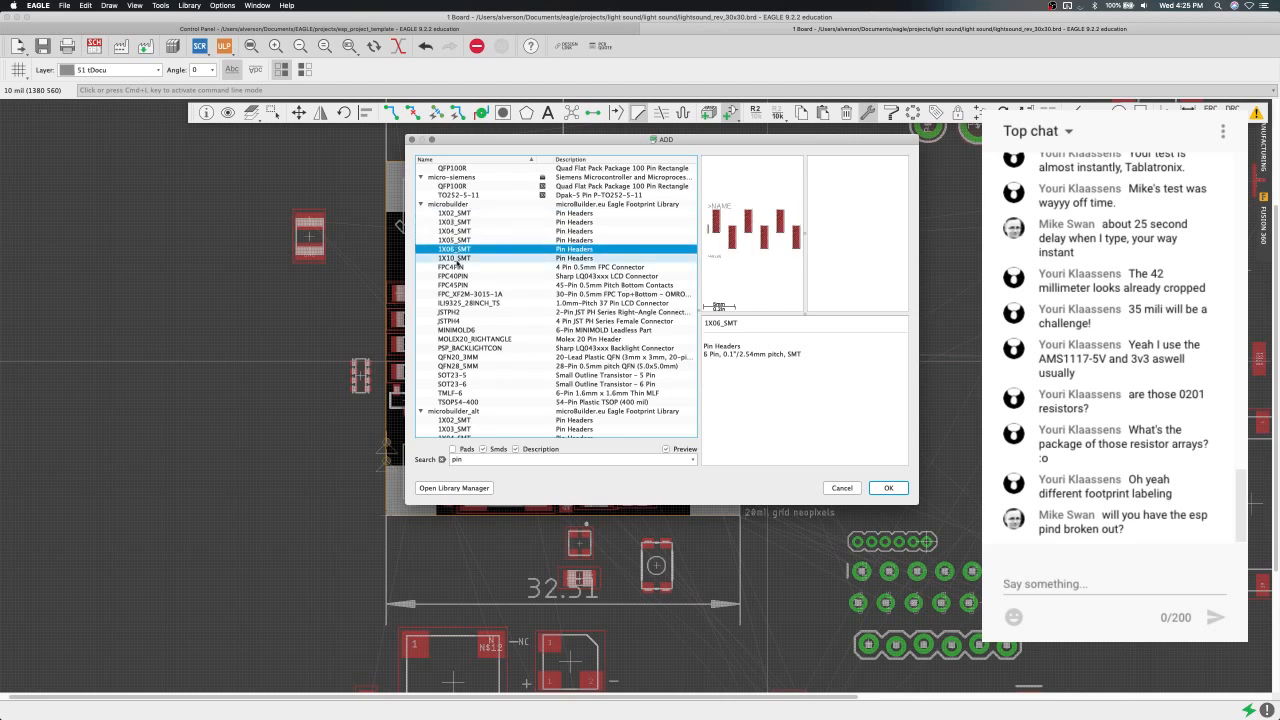
click(457, 258)
Preview the other microbuilder packages one by one, from the FPC4PIN connector to TMLF-6.
click(457, 267)
click(457, 276)
click(457, 285)
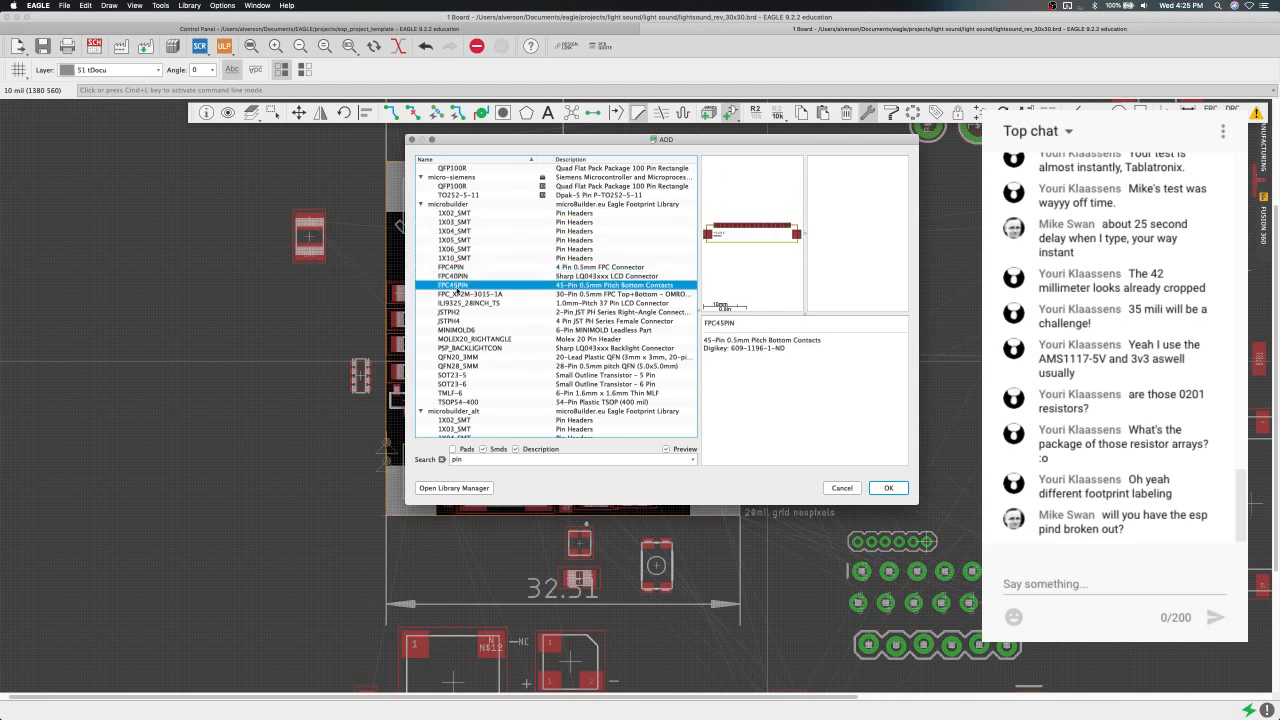
click(457, 294)
click(457, 303)
click(457, 312)
click(456, 321)
click(456, 330)
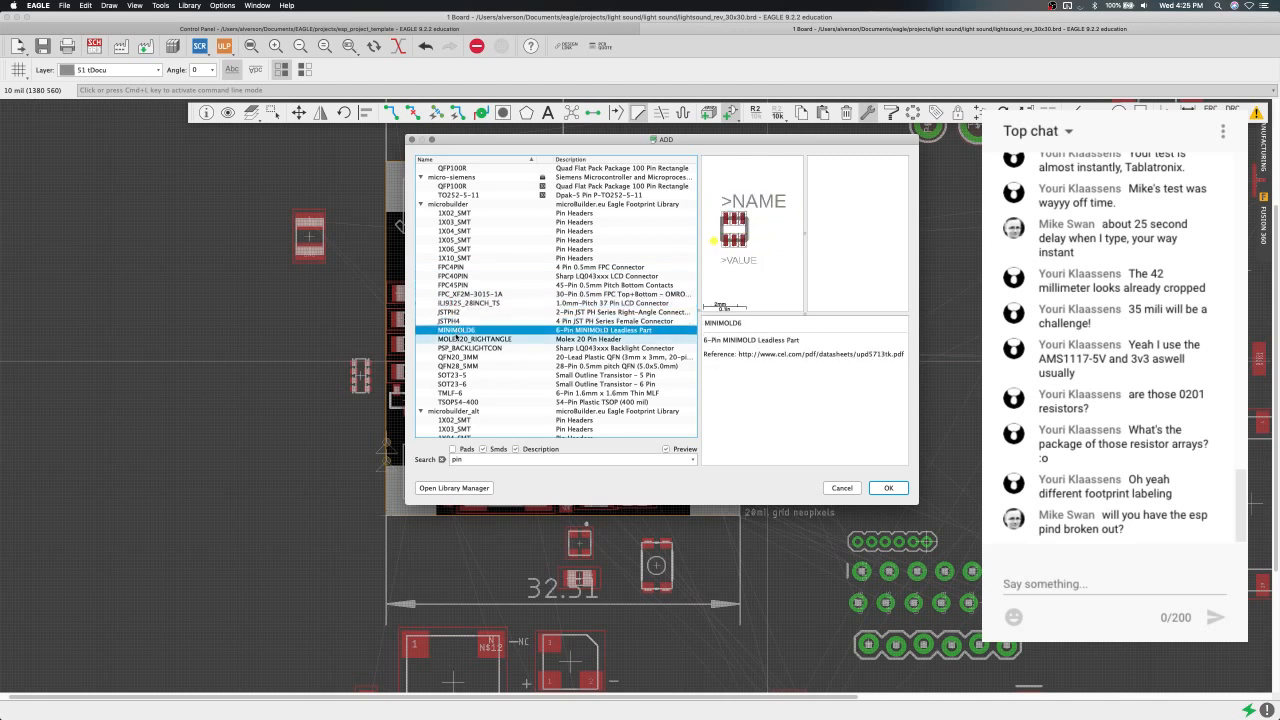
click(457, 339)
click(458, 348)
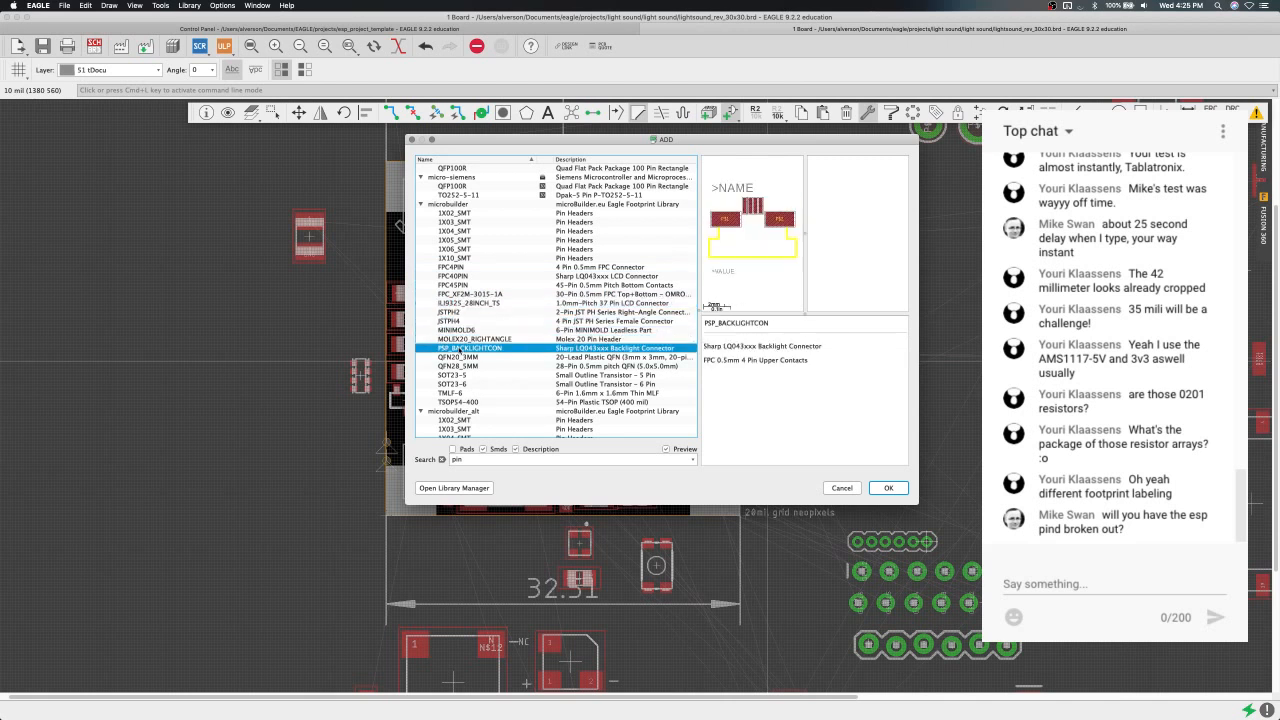
click(458, 357)
click(459, 366)
click(460, 375)
click(459, 384)
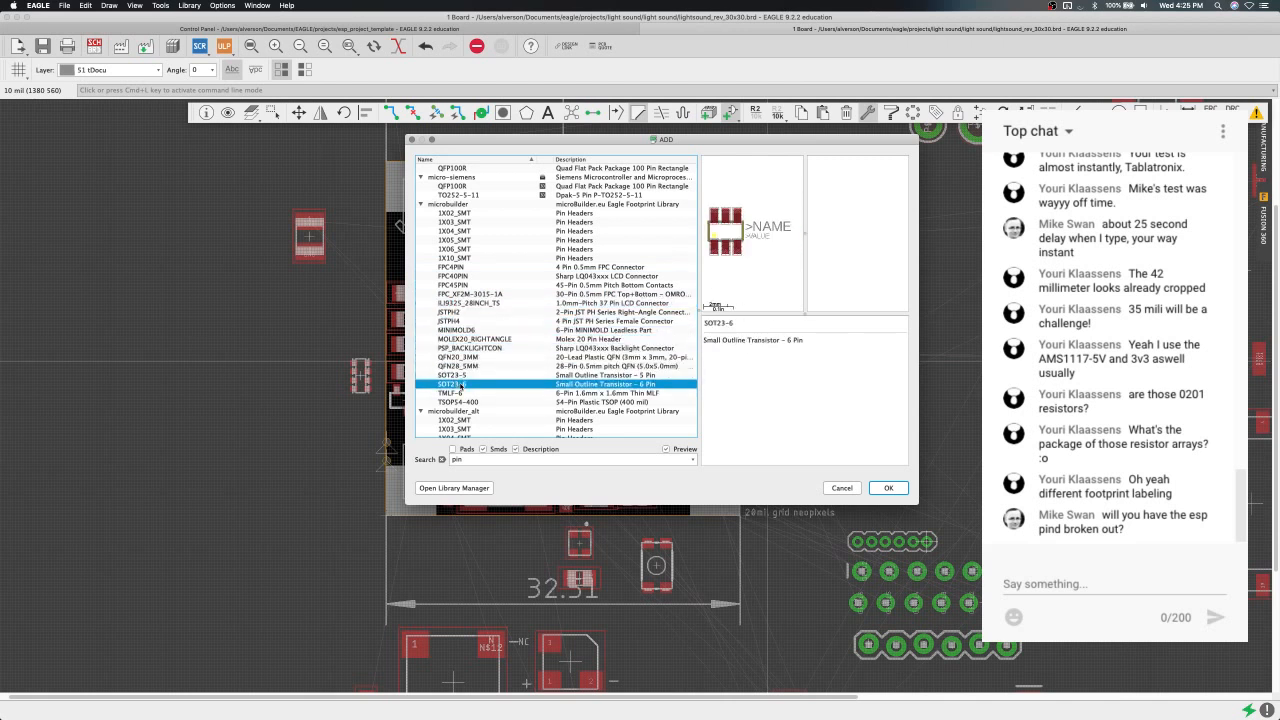
click(458, 393)
scroll(460, 398, down, 3)
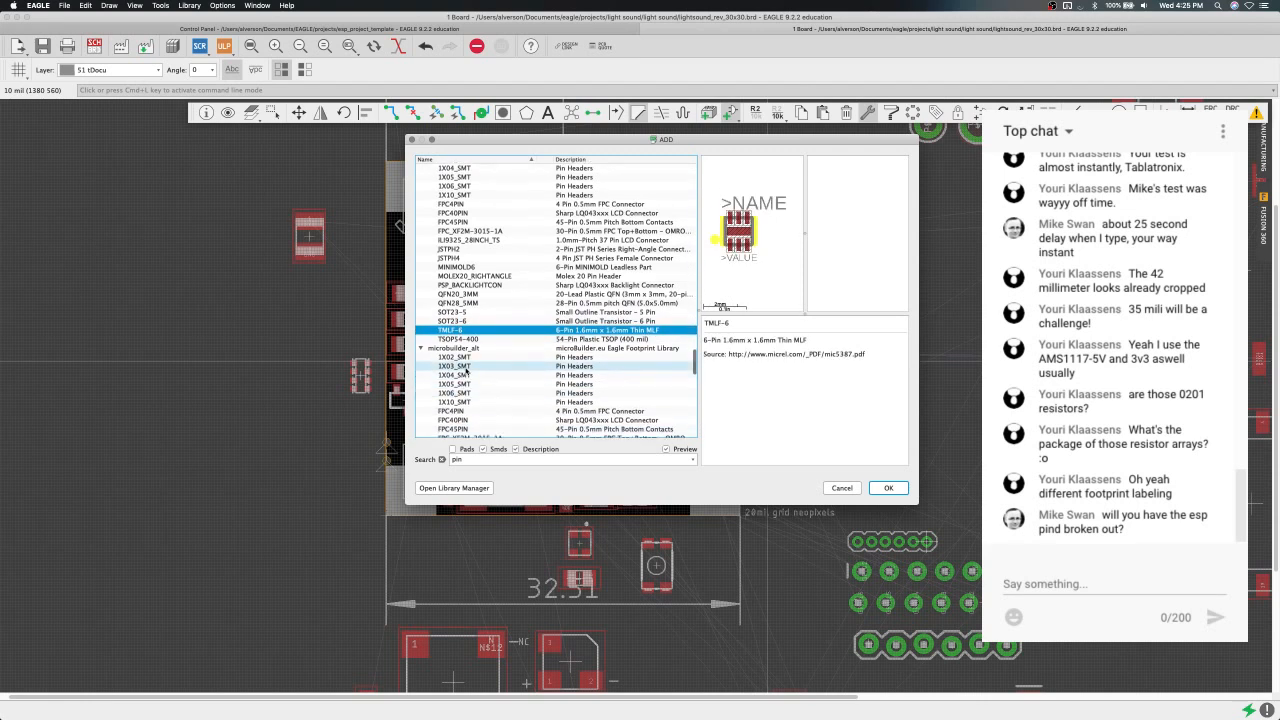
Preview 1X04_SMT in microbuilder_alt, check the rest of the results, and return to the SparkFun-Connectors library.
click(467, 376)
scroll(466, 384, down, 10)
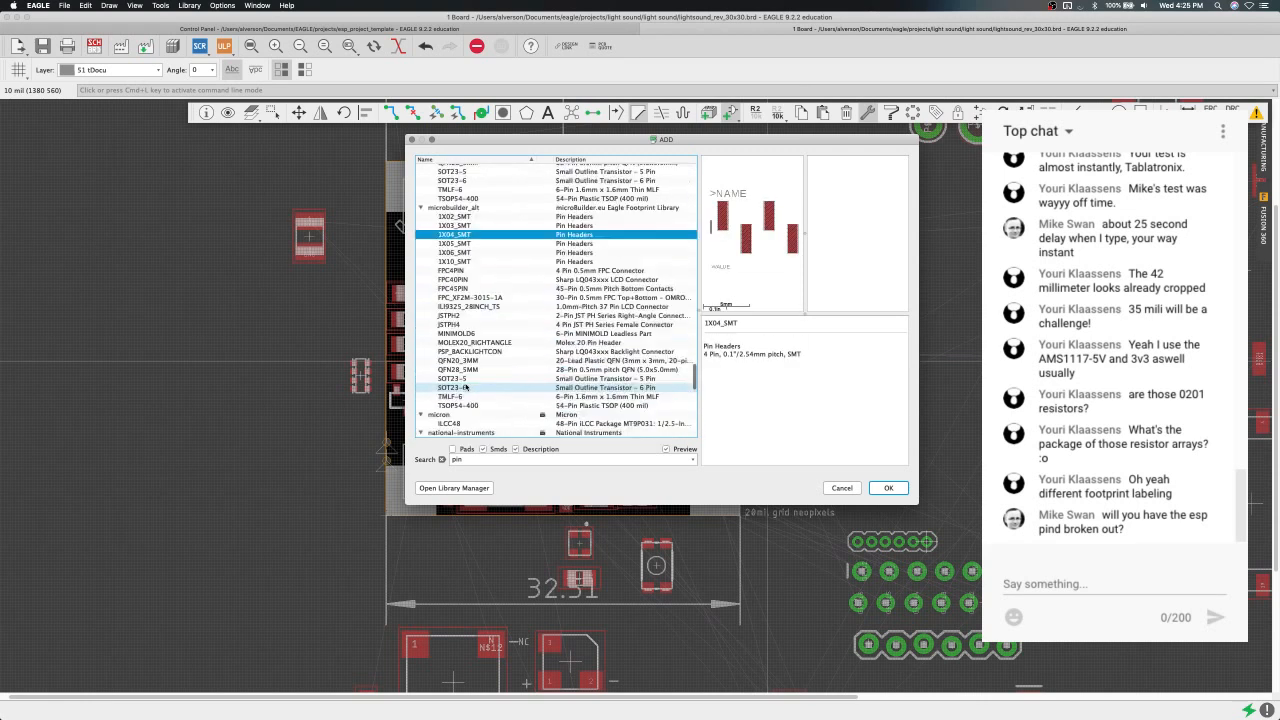
scroll(466, 385, down, 2)
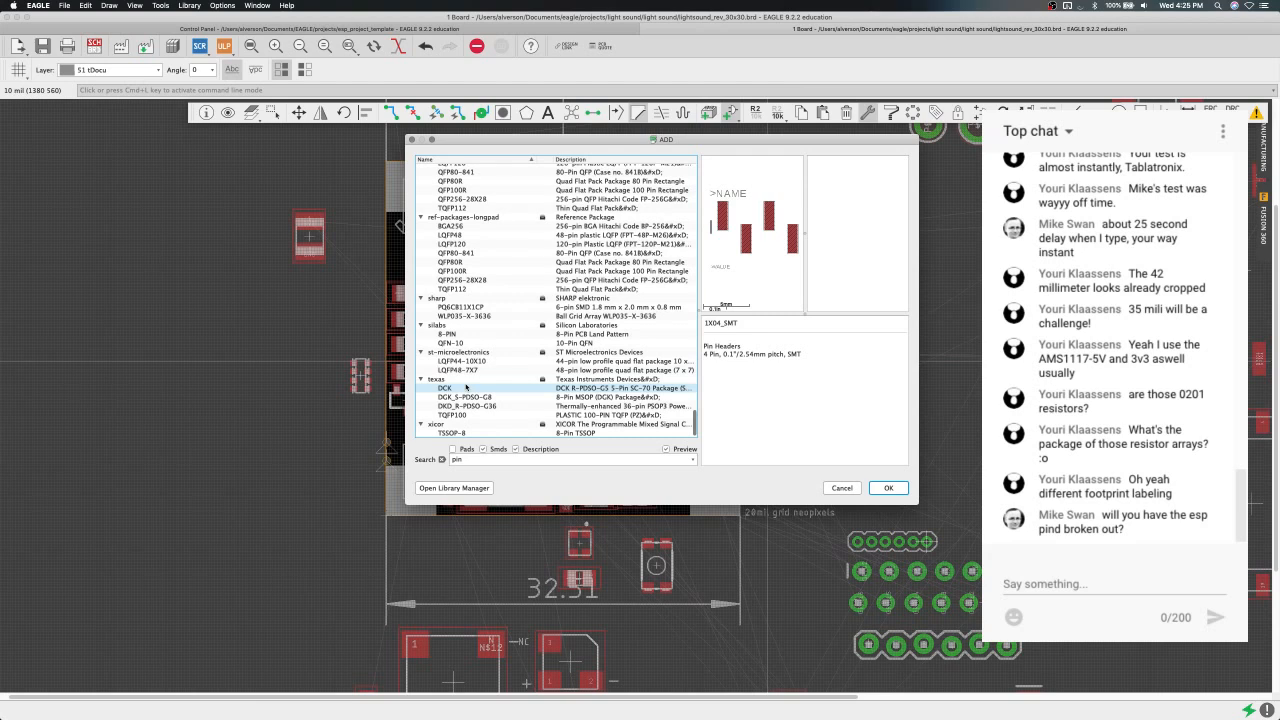
scroll(466, 387, up, 15)
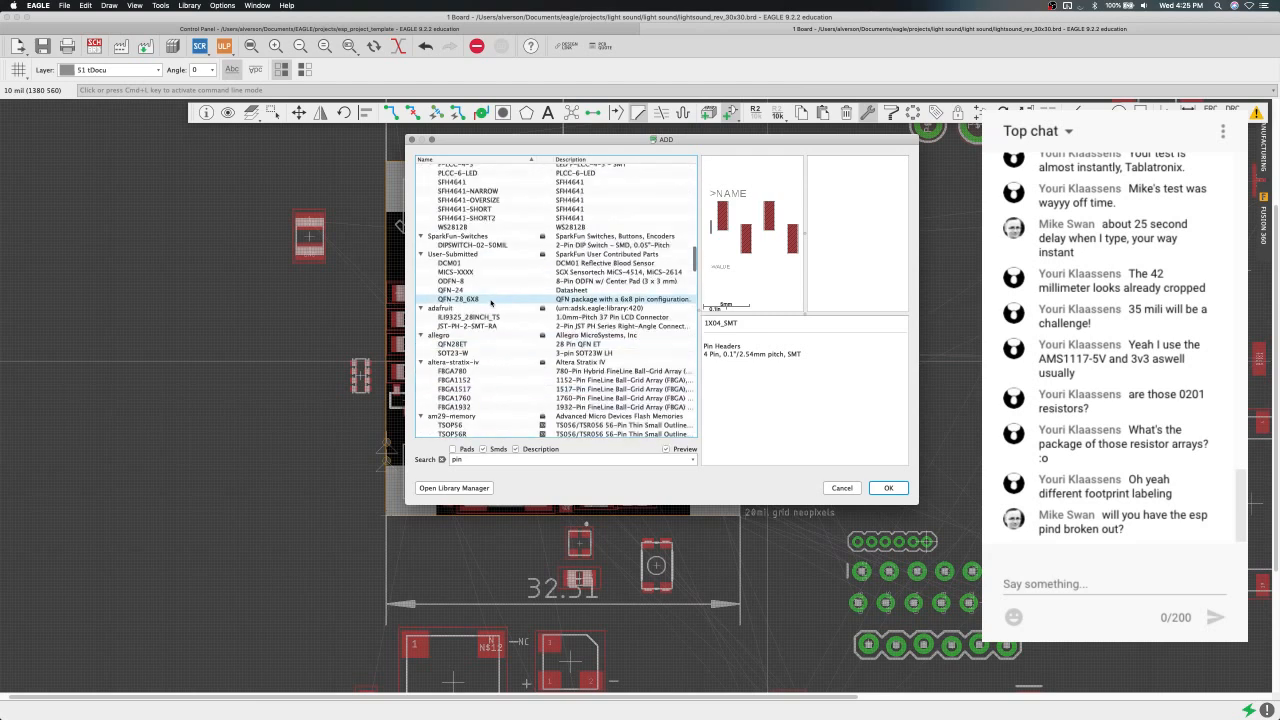
scroll(491, 302, up, 10)
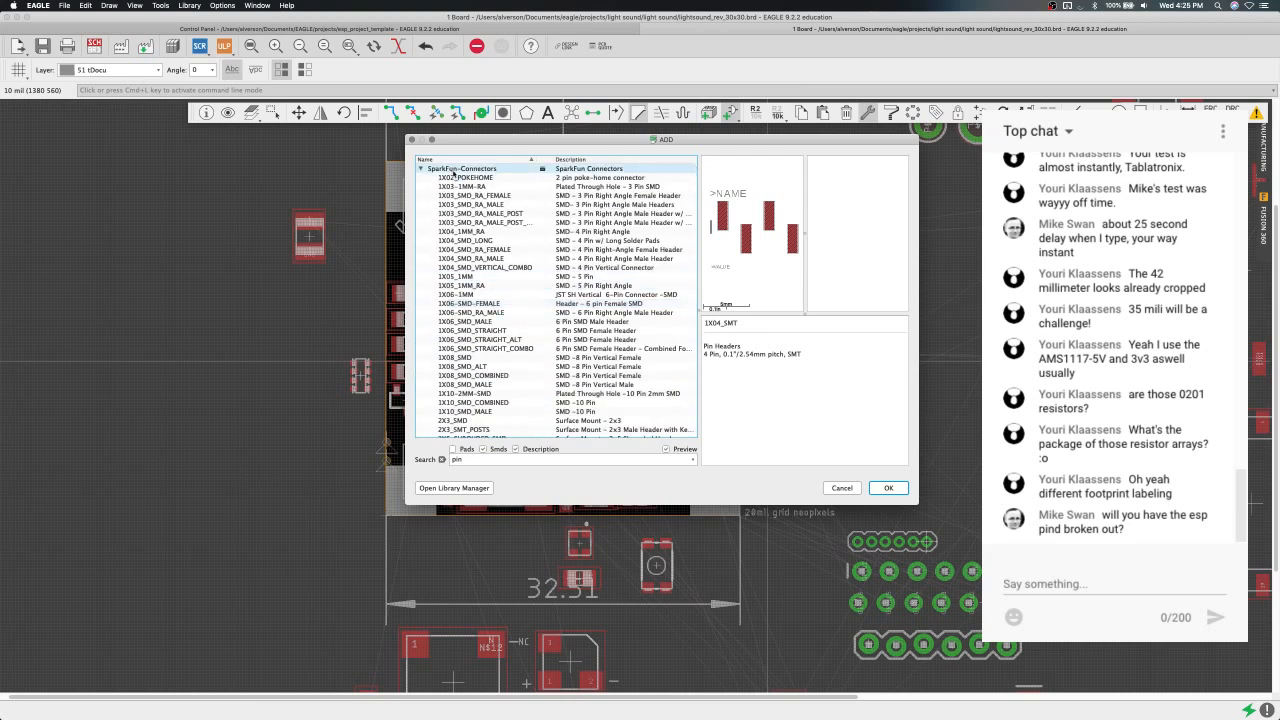
Review the SparkFun 2- and 3-pin SMD connectors between 1X02_POKEHOME and 1X03_SMD_RA_MALE_POST_SMALLER.
click(460, 178)
key(Down)
key(Down)
key(Down)
key(Down)
key(Down)
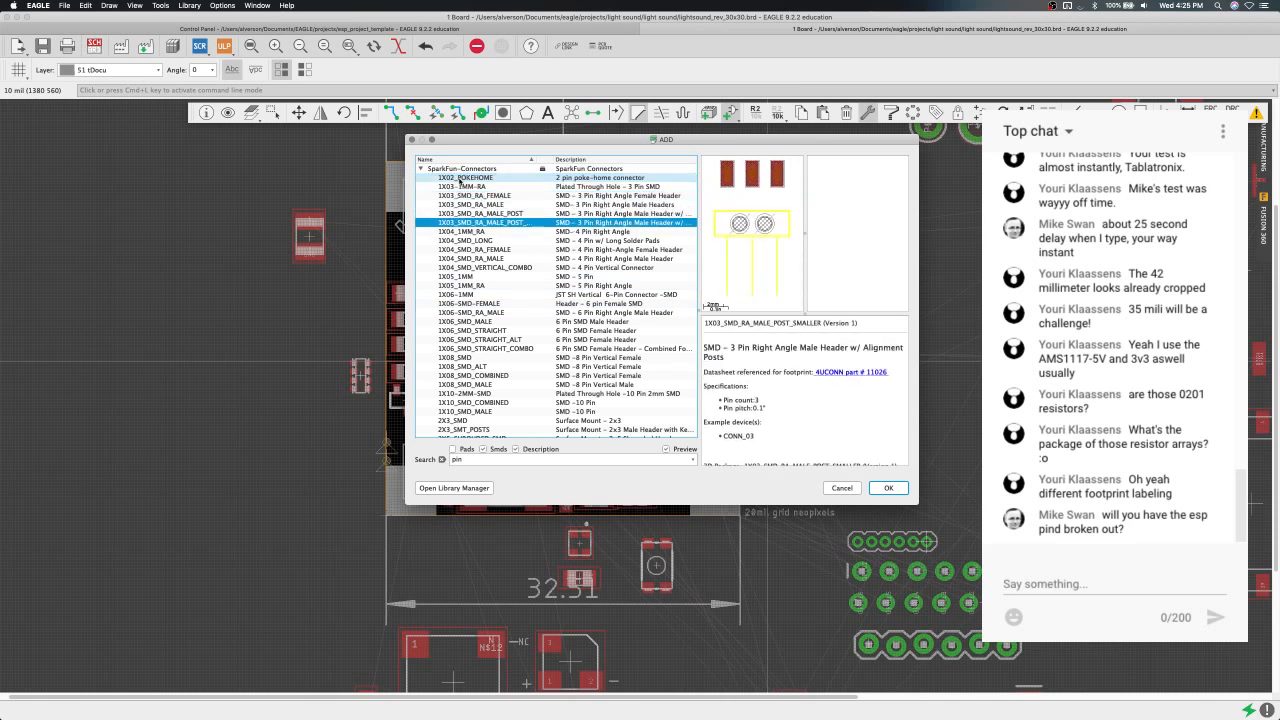
key(Up)
key(Up)
key(Up)
key(Up)
key(Up)
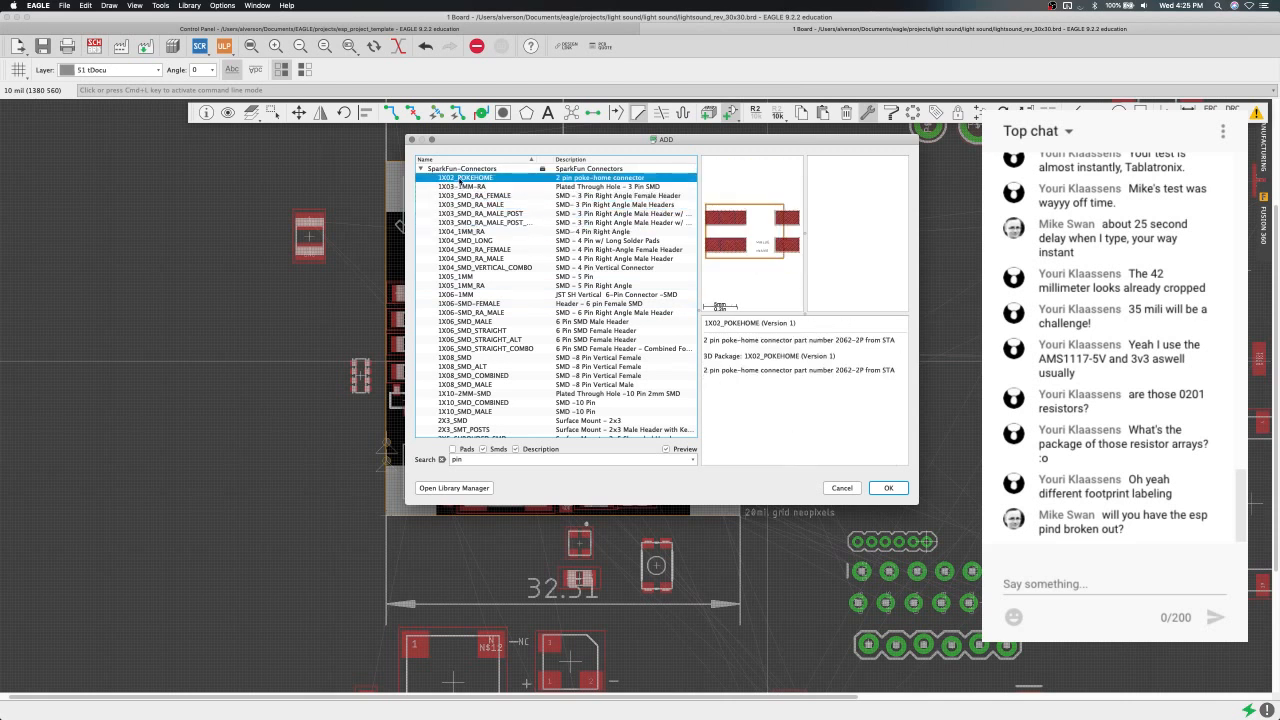
Examine the SparkFun connector footprints from the 3-pin parts through 1X04_1MM_RA to 1X06-1MM.
key(Down)
key(Down)
key(Down)
key(Down)
key(Down)
key(Down)
key(Down)
key(Down)
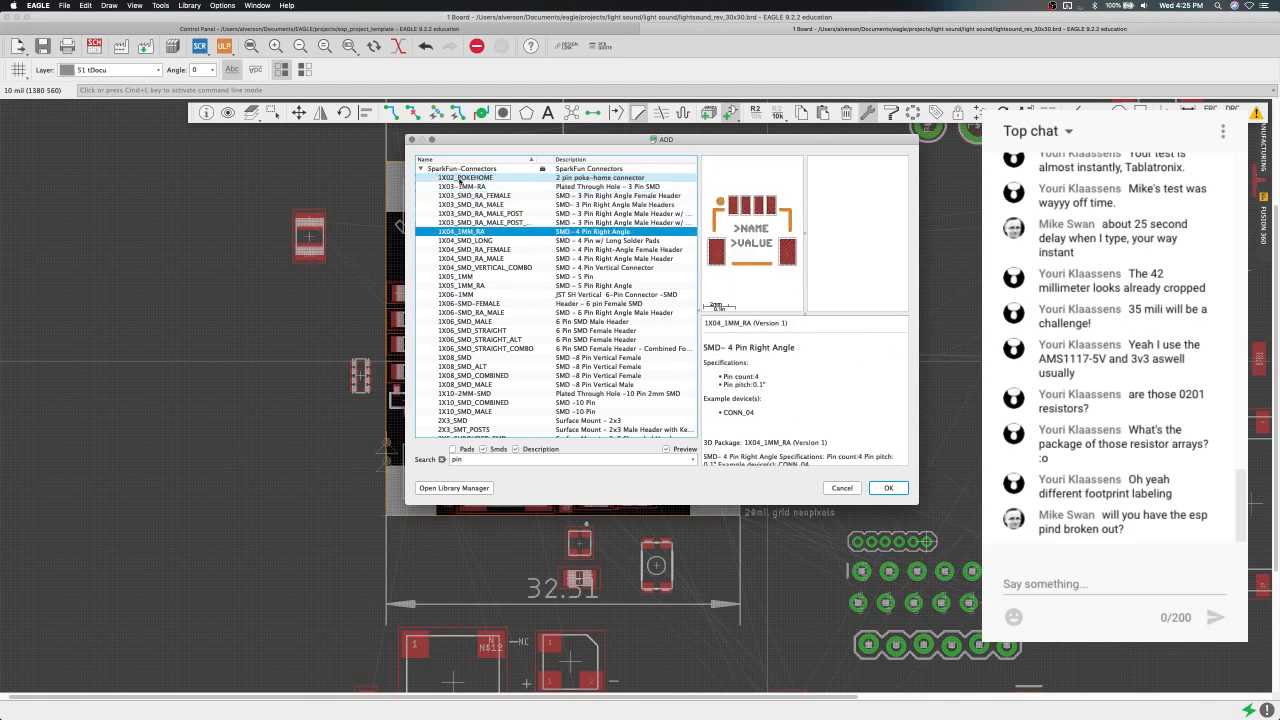
key(Up)
key(Up)
key(Down)
key(Down)
key(Down)
key(Down)
key(Down)
key(Down)
key(Down)
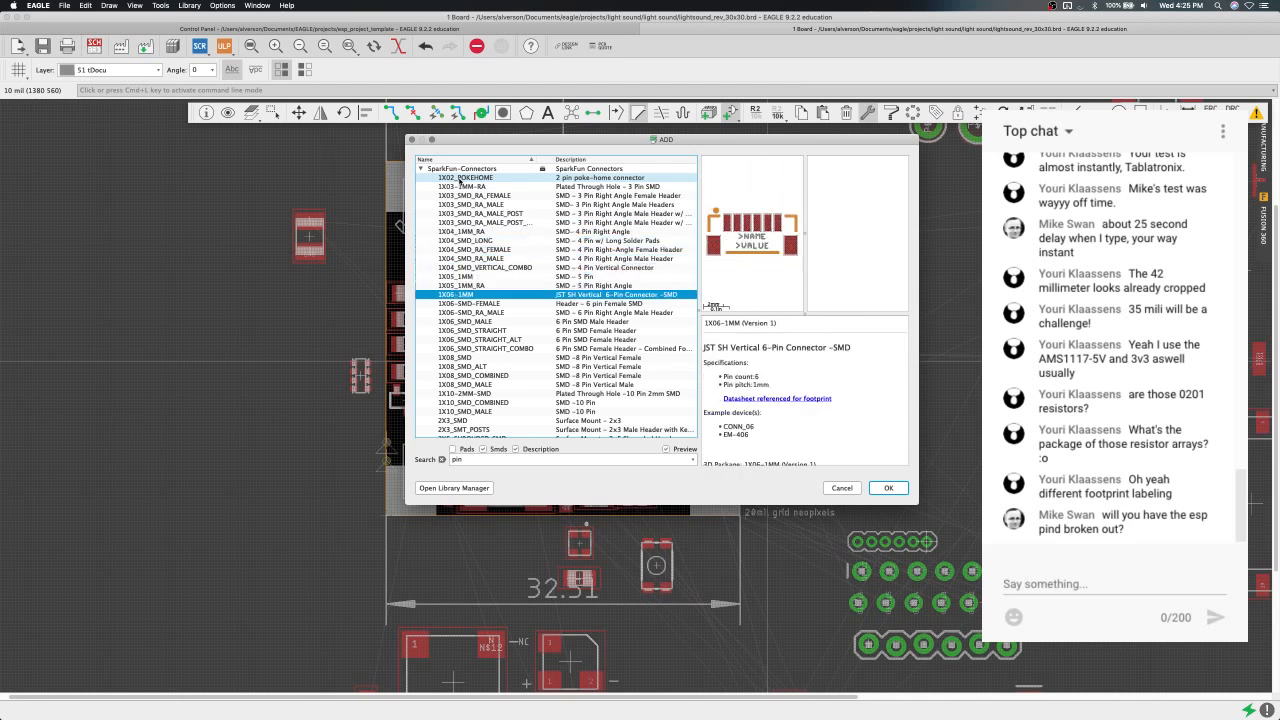
Compare the SparkFun 6- and 8-pin SMD headers from 1X06-SMD-FEMALE to 1X08_SMD_MALE.
key(Down)
key(Down)
key(Down)
key(Down)
key(Down)
key(Down)
key(Down)
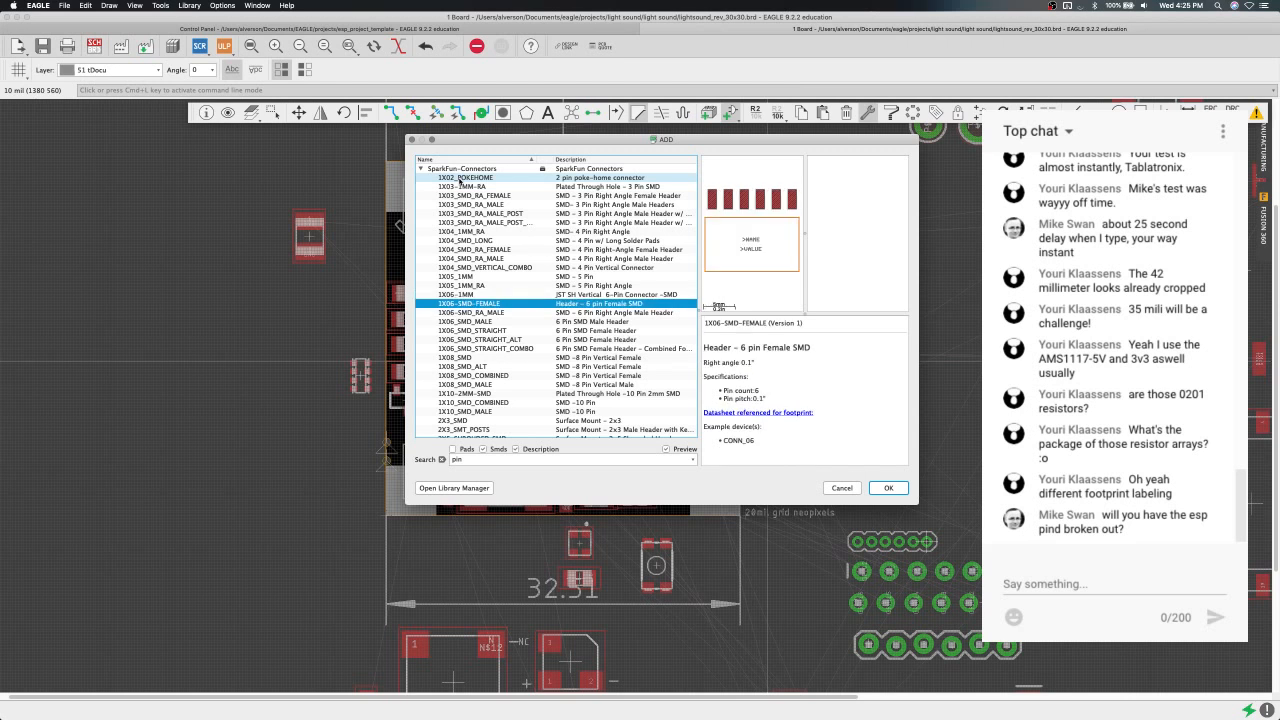
key(Down)
key(Down)
key(Down)
key(Down)
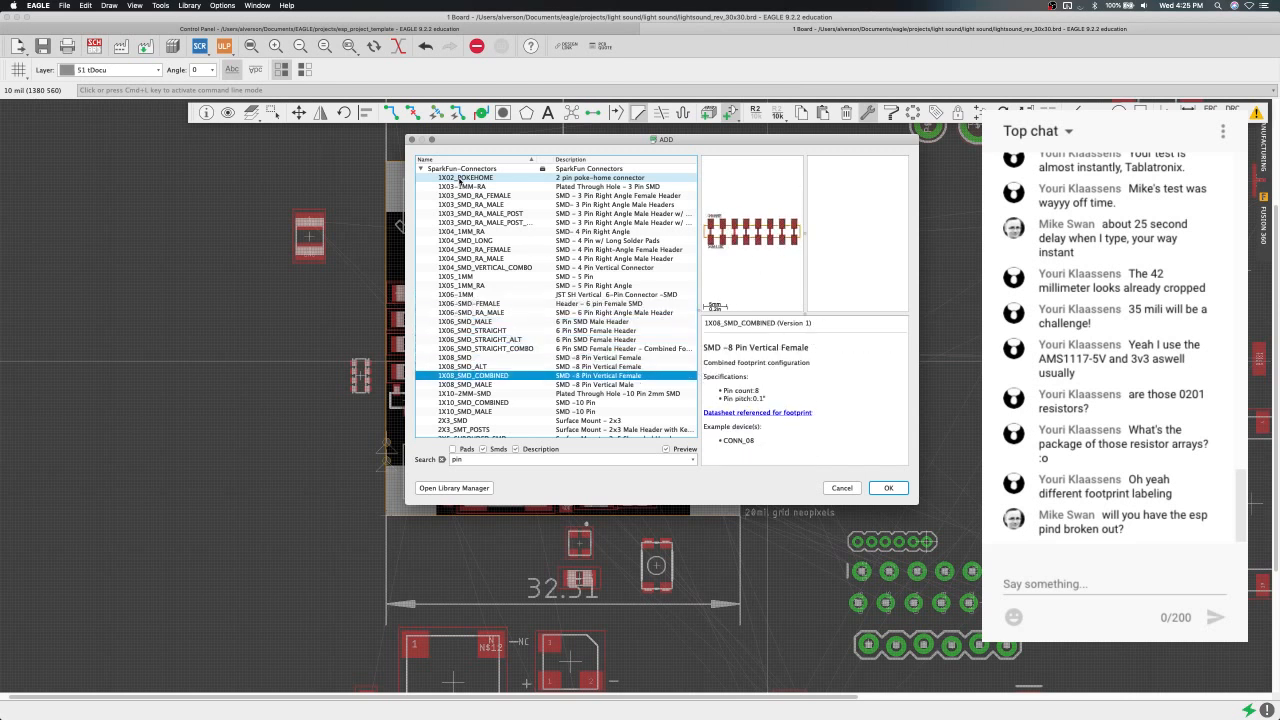
key(Up)
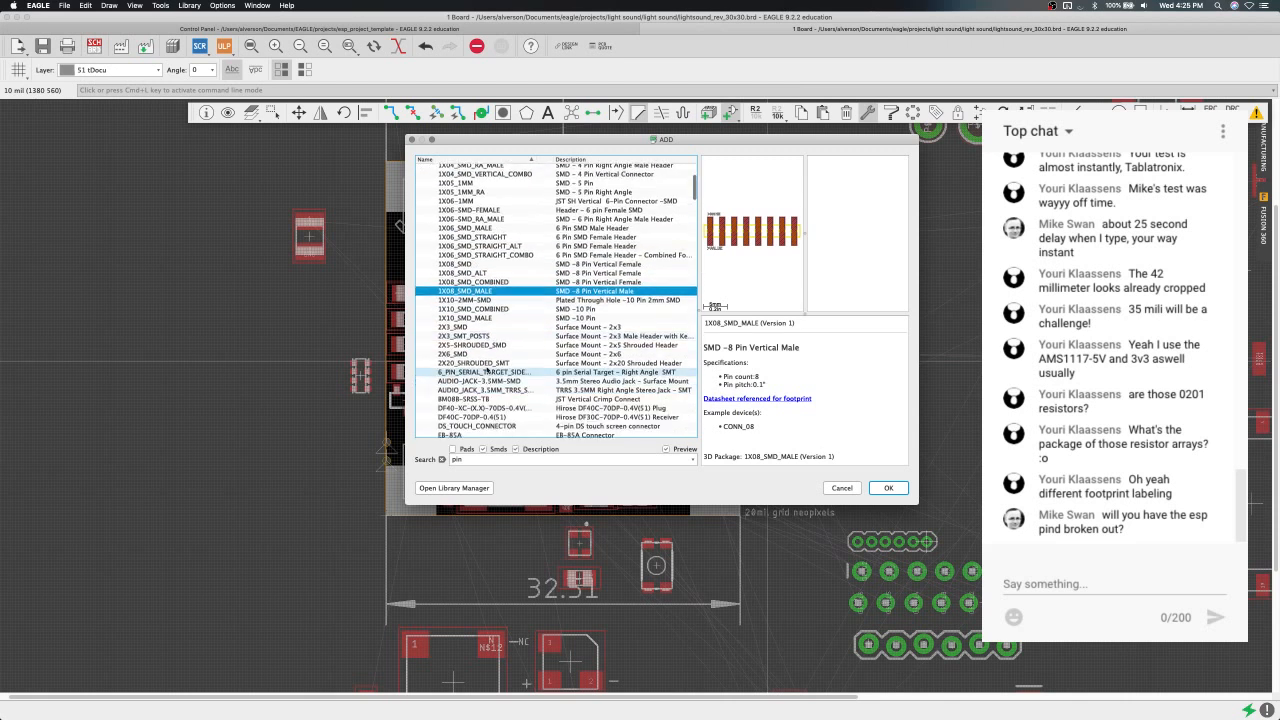
Compare the SparkFun 10-pin SMD headers with the 2X3_SMD footprint, returning to 1X10_SMD_MALE.
click(490, 300)
key(Down)
key(Down)
key(Up)
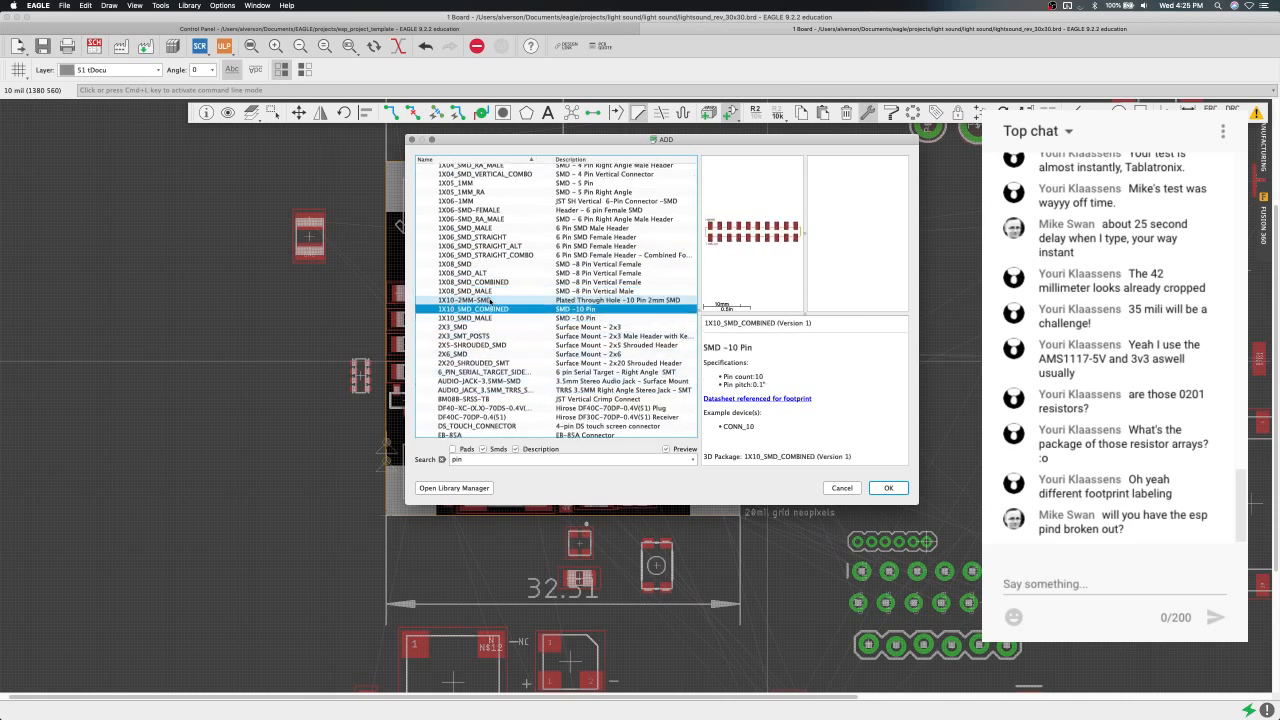
key(Down)
key(Down)
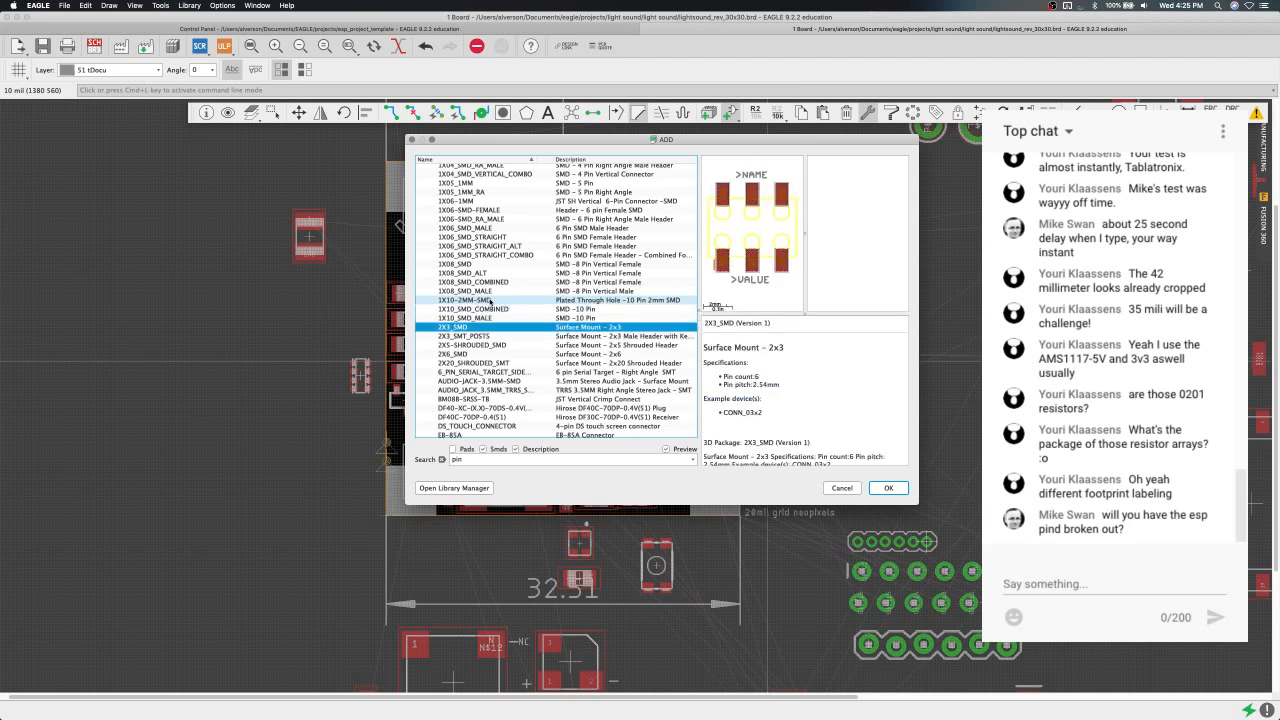
key(Down)
key(Down)
key(Up)
key(Up)
key(Up)
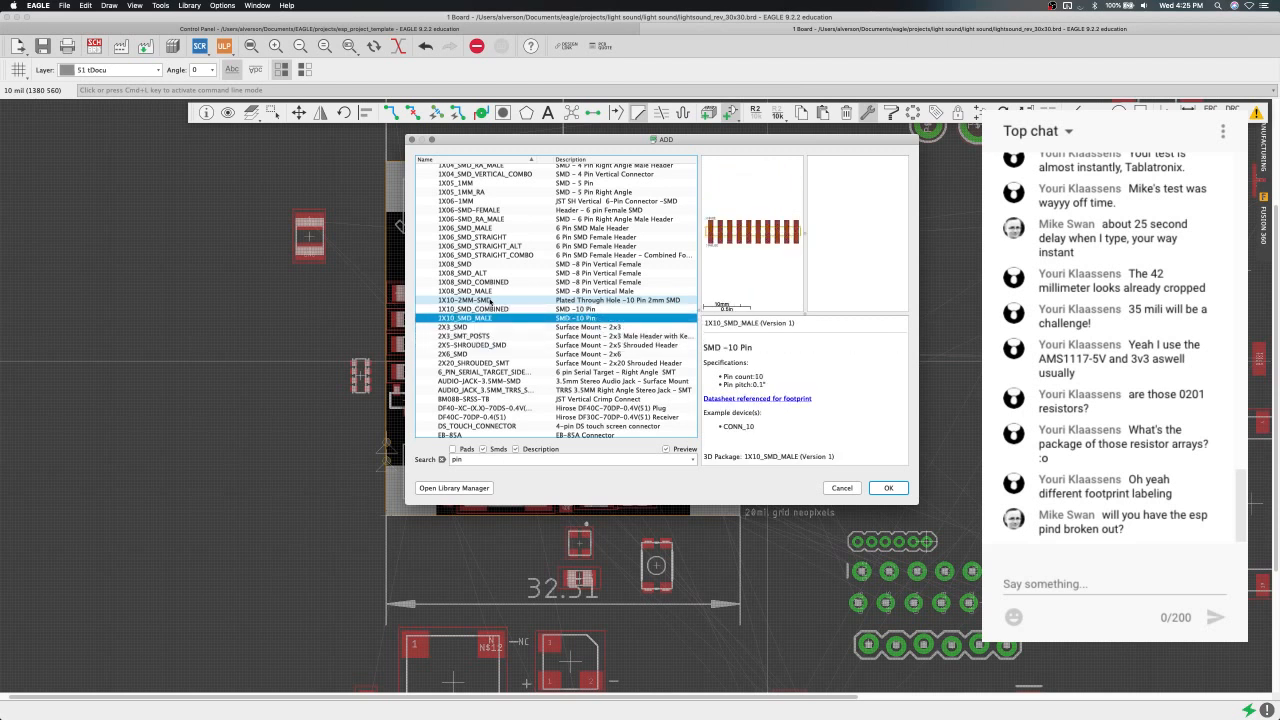
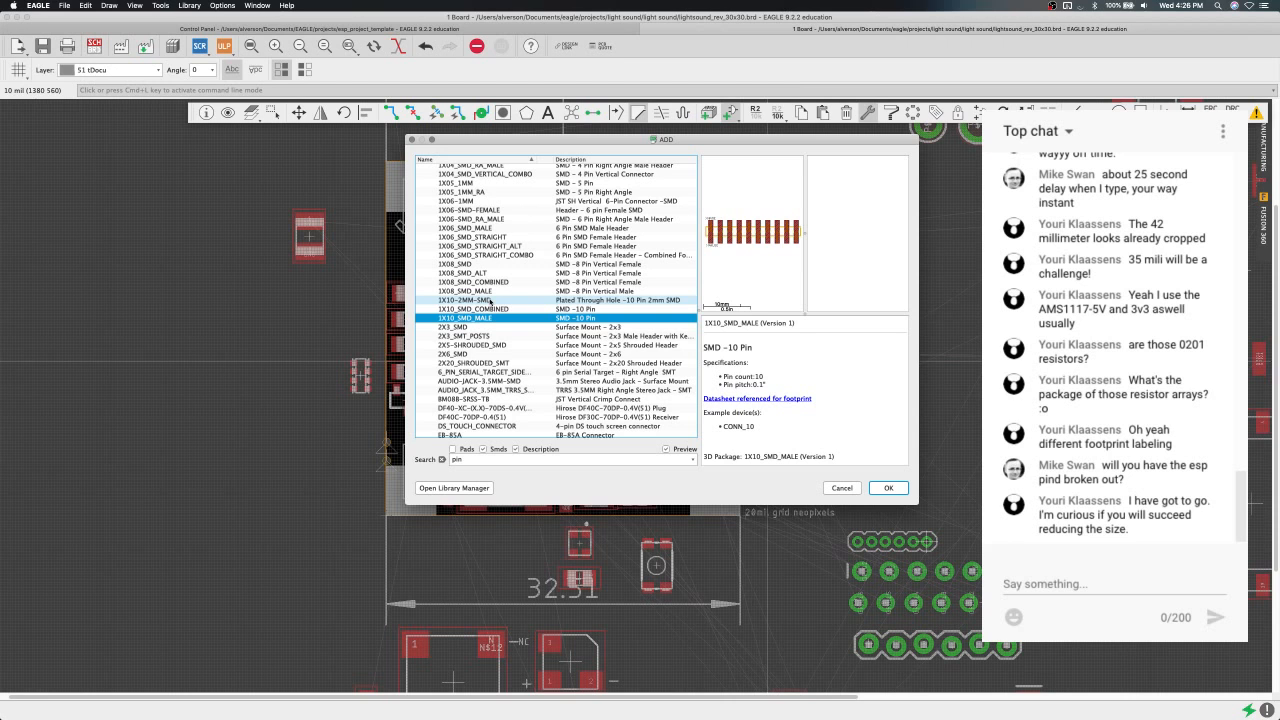
Examine the SparkFun SMD connector footprints from 2X3_SMD through 2X20_SHROUDED_SMT to the Hirose DF40 plug.
key(Down)
key(Down)
key(Down)
key(Down)
key(Down)
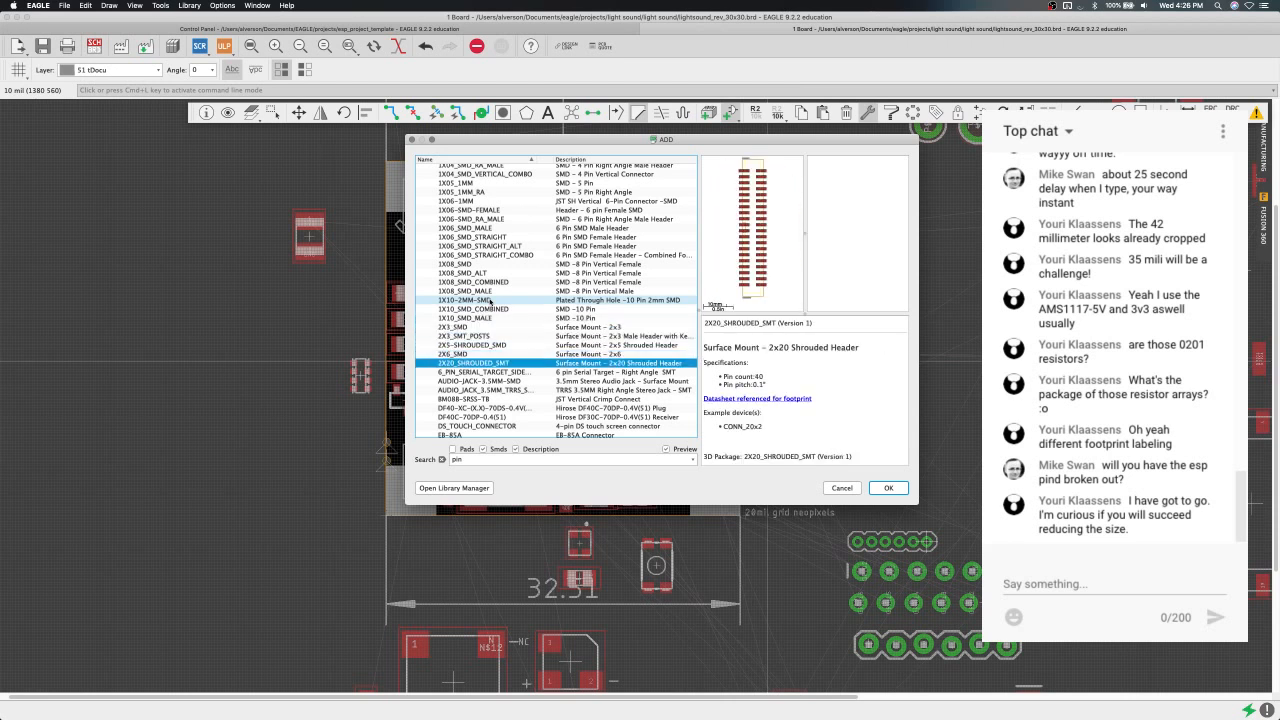
key(Down)
key(Down)
key(Down)
key(Down)
key(Down)
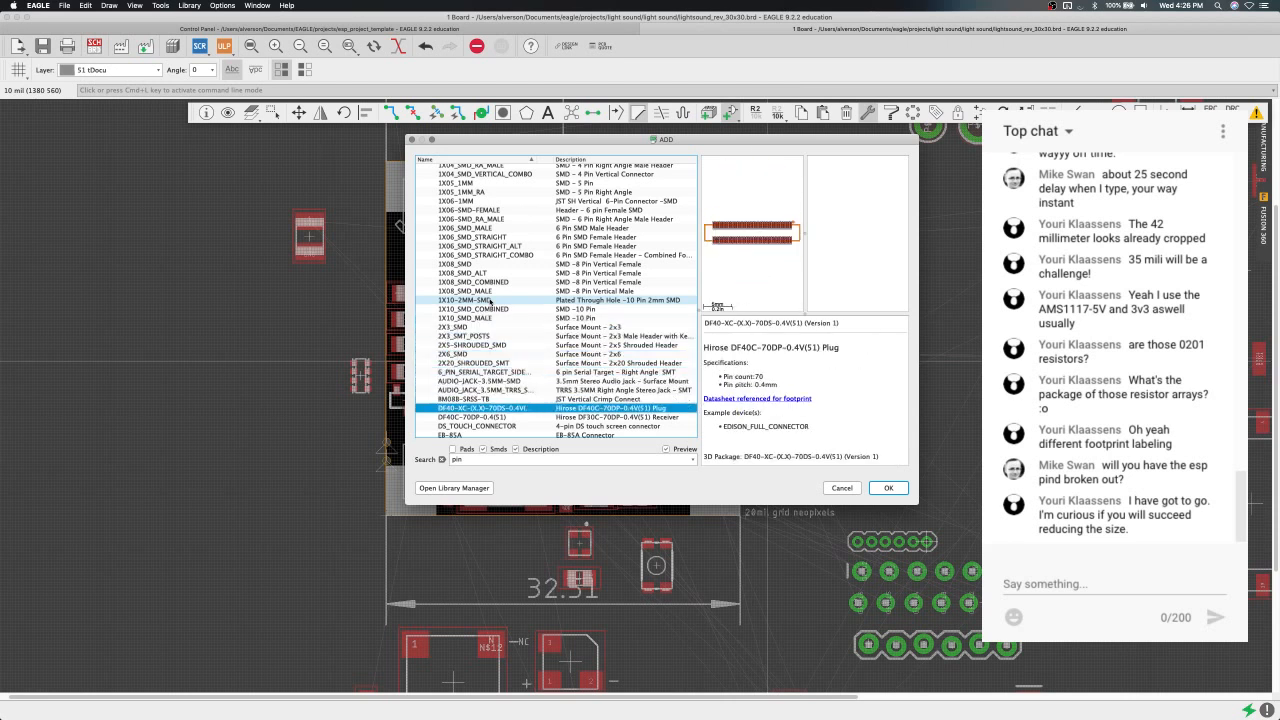
Review the SparkFun connector footprints from DF40C-70DP-0.4(51) through DS_TOUCH_CONNECTOR and EB-85A to JST-2-SMD.
key(Down)
key(Down)
key(Down)
key(Down)
key(Up)
key(Up)
key(Up)
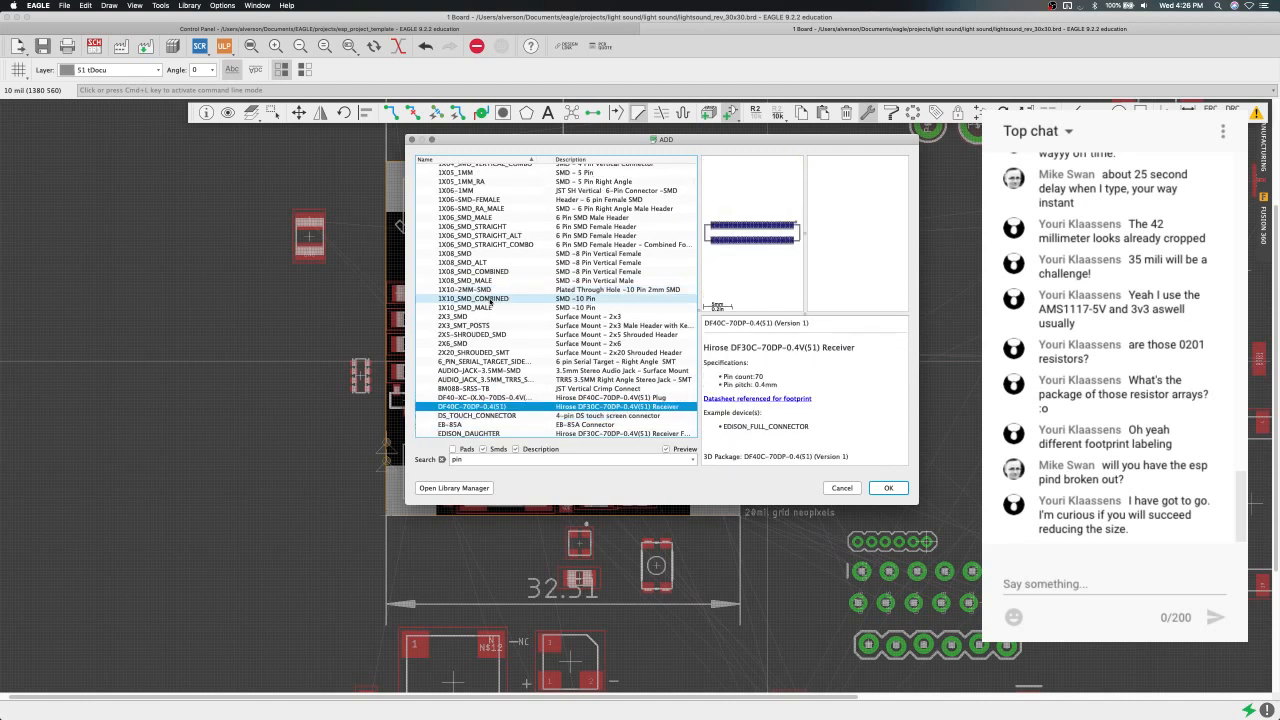
key(Down)
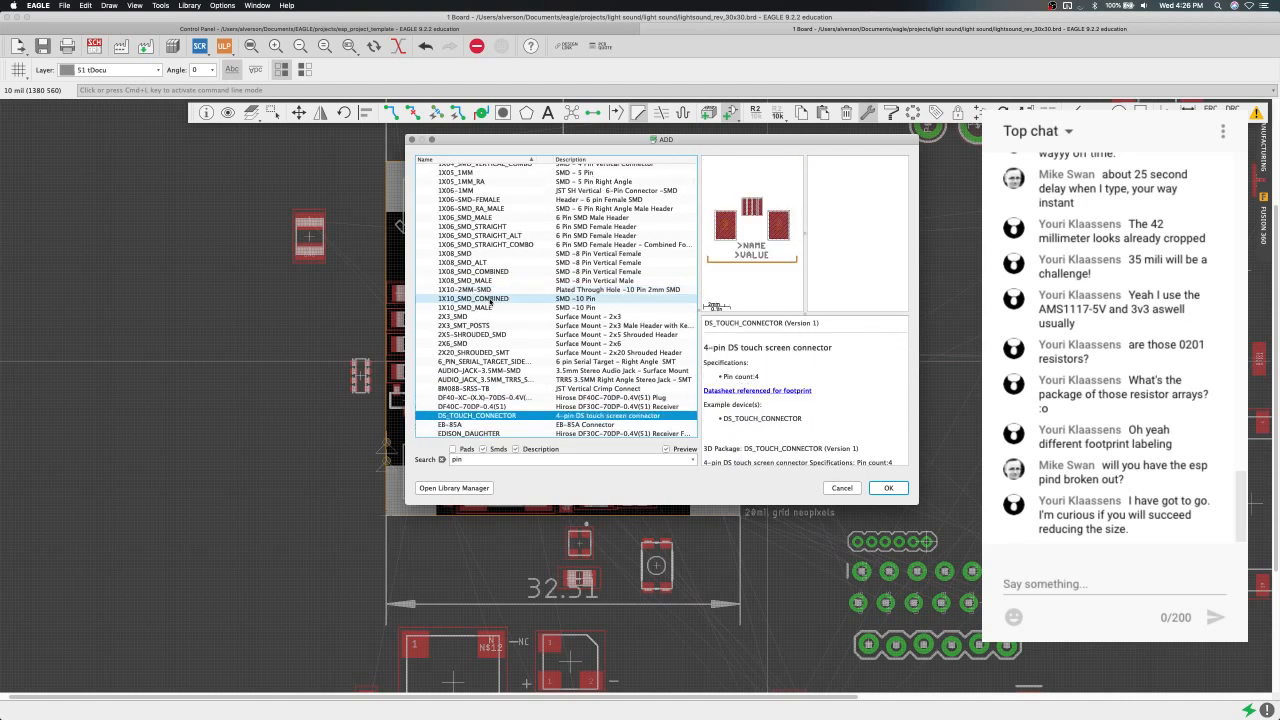
scroll(490, 302, down, 5)
key(Down)
scroll(484, 315, down, 3)
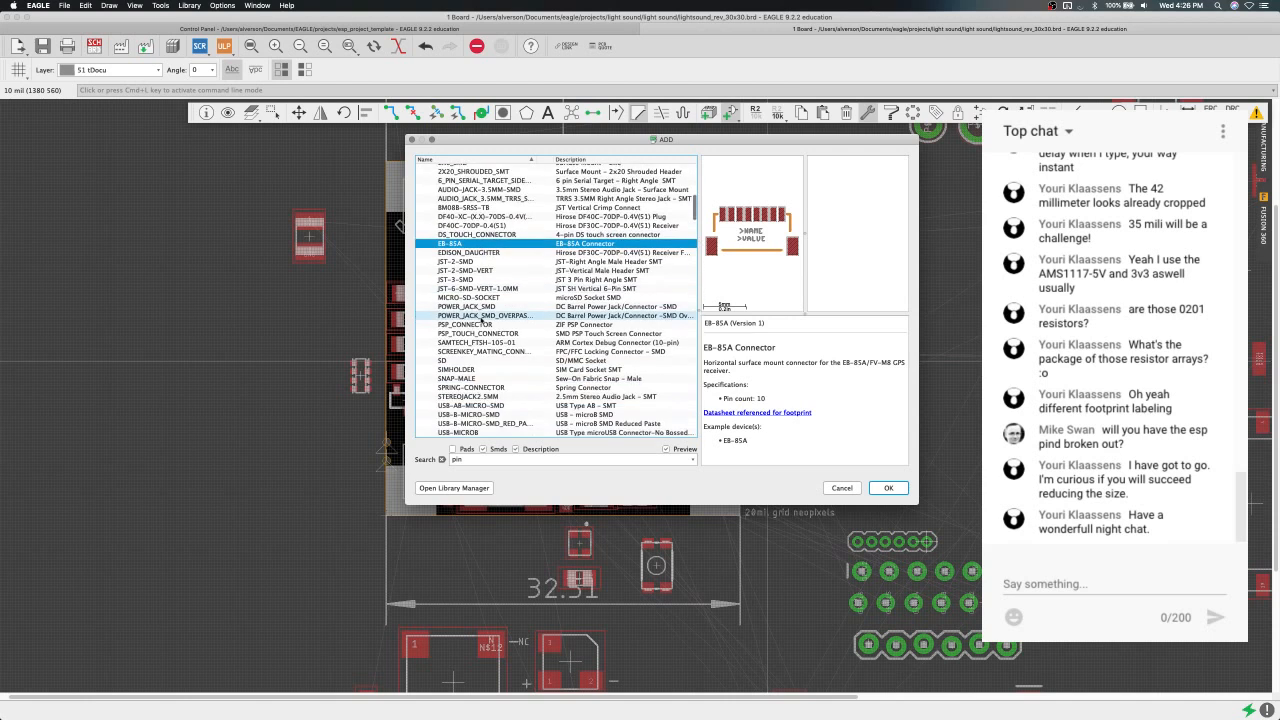
key(Down)
key(Down)
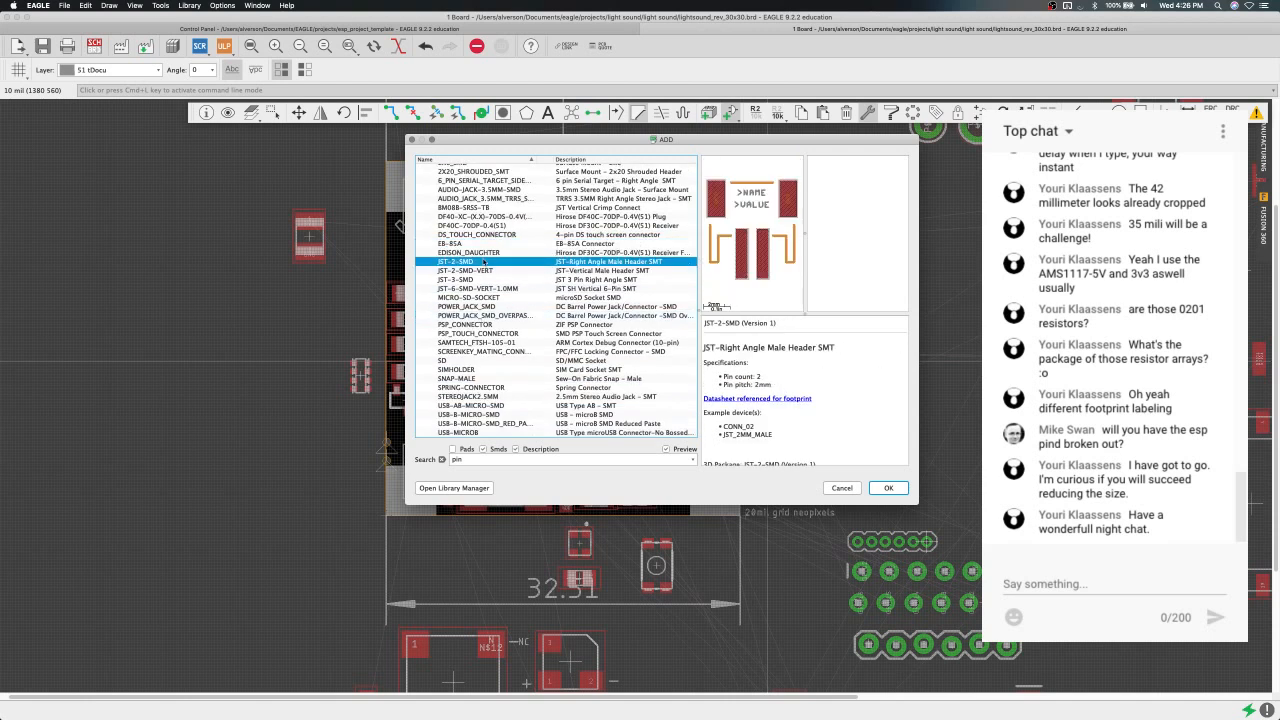
Examine the SparkFun connectors from JST-2-SMD to SIMHOLDER and return to the SAMTECH_FTSH-105-01 debug connector.
key(Down)
key(Down)
key(Down)
key(Down)
key(Down)
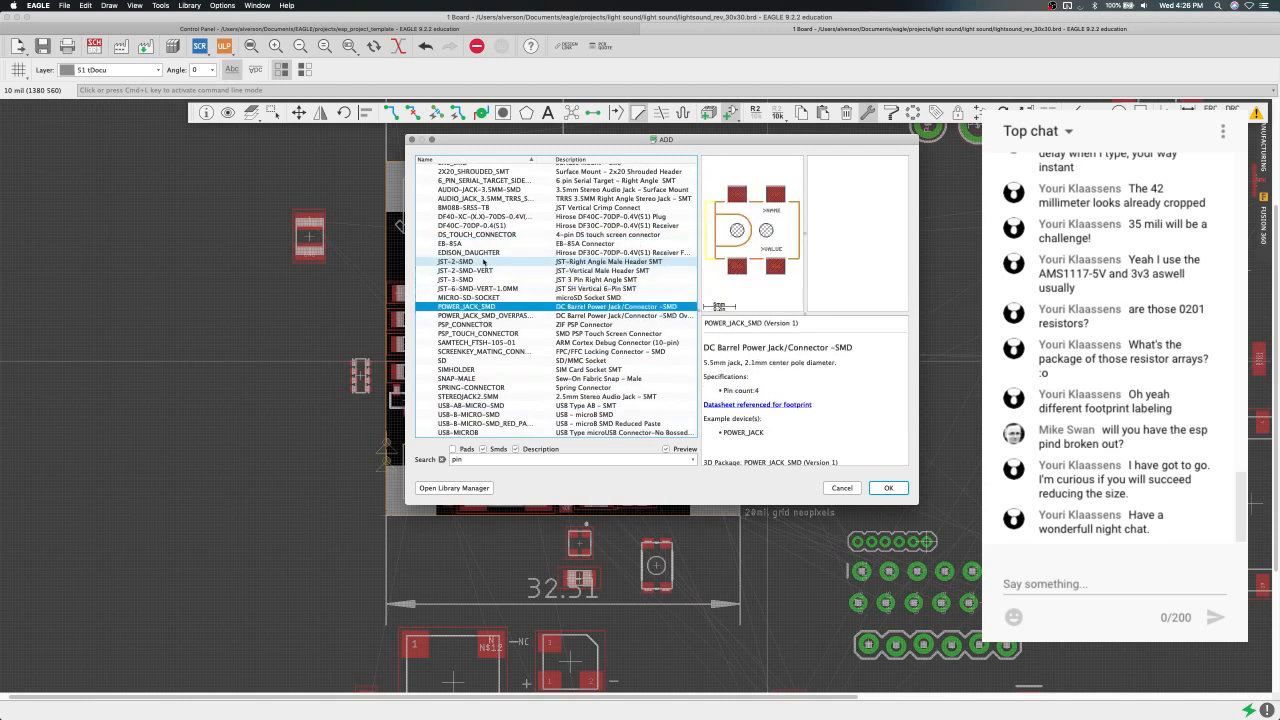
key(Down)
key(Down)
key(Down)
key(Down)
key(Down)
key(Down)
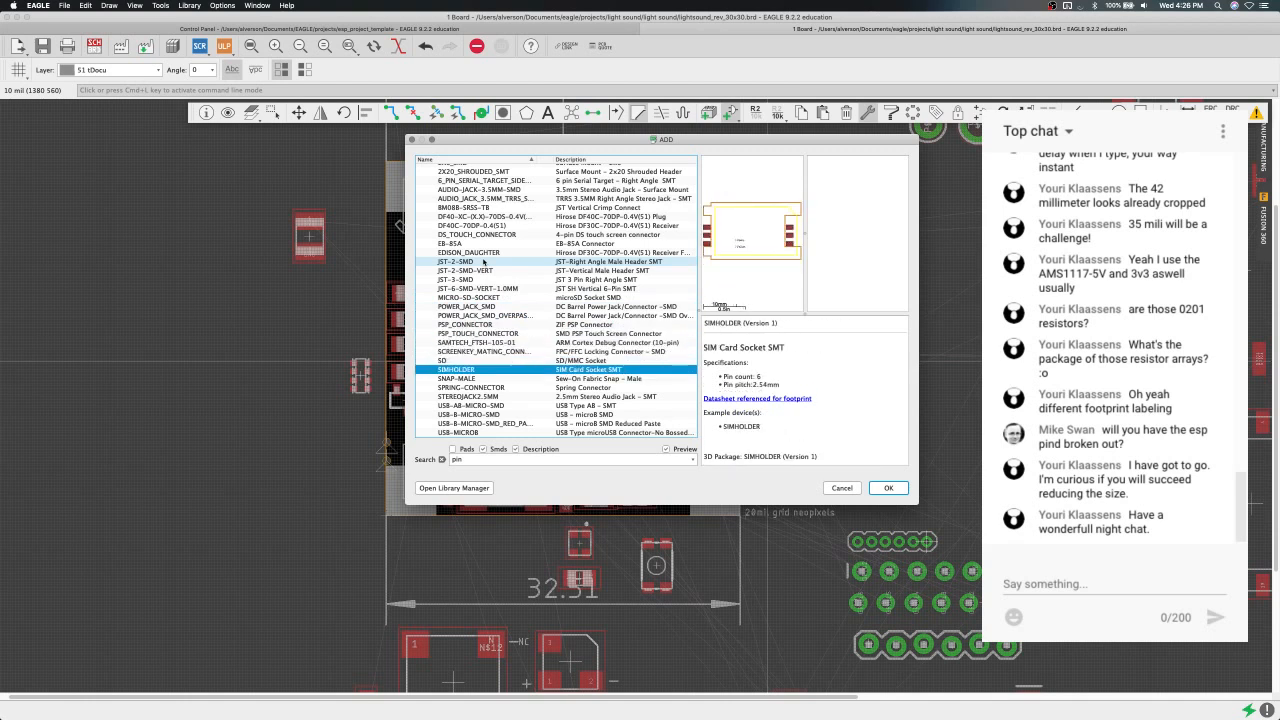
key(Up)
key(Up)
key(Up)
key(Down)
scroll(483, 262, down, 5)
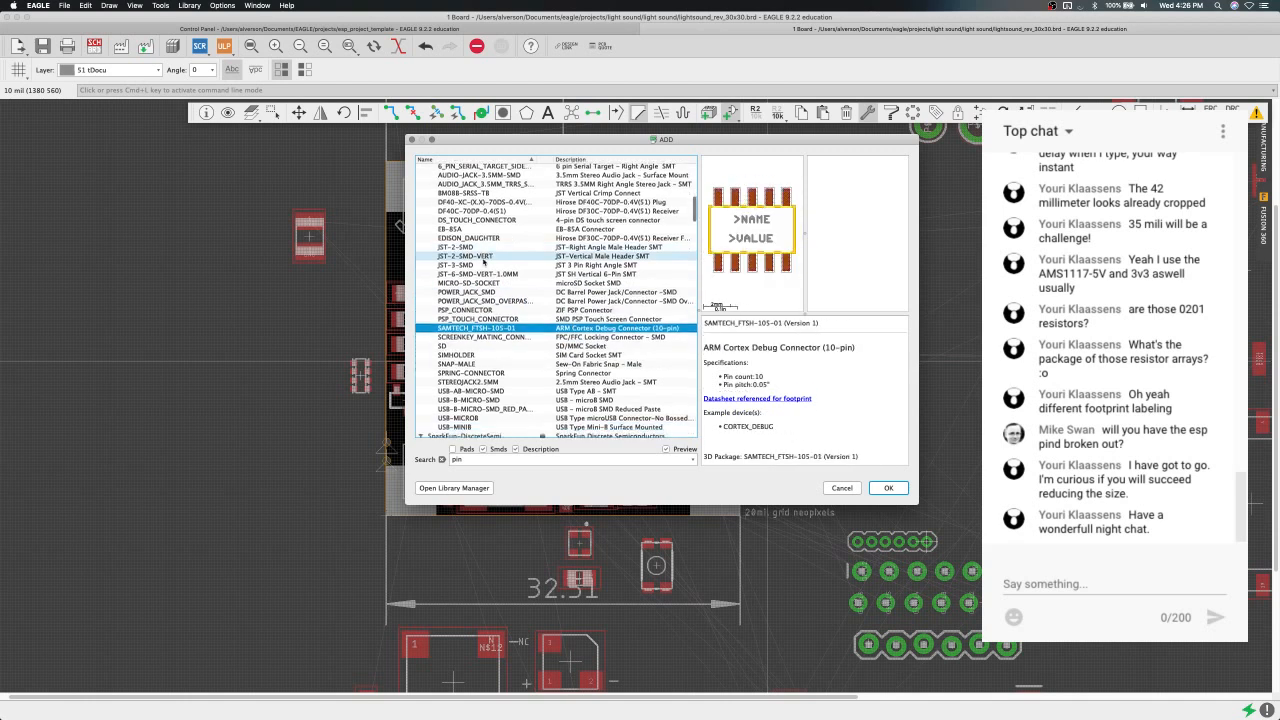
Preview the SparkFun connector footprints from SCREENKEY_MATING_CONNECTOR through SNAP-MALE and SPRING-CONNECTOR to STEREOJACK2.5MM.
click(479, 242)
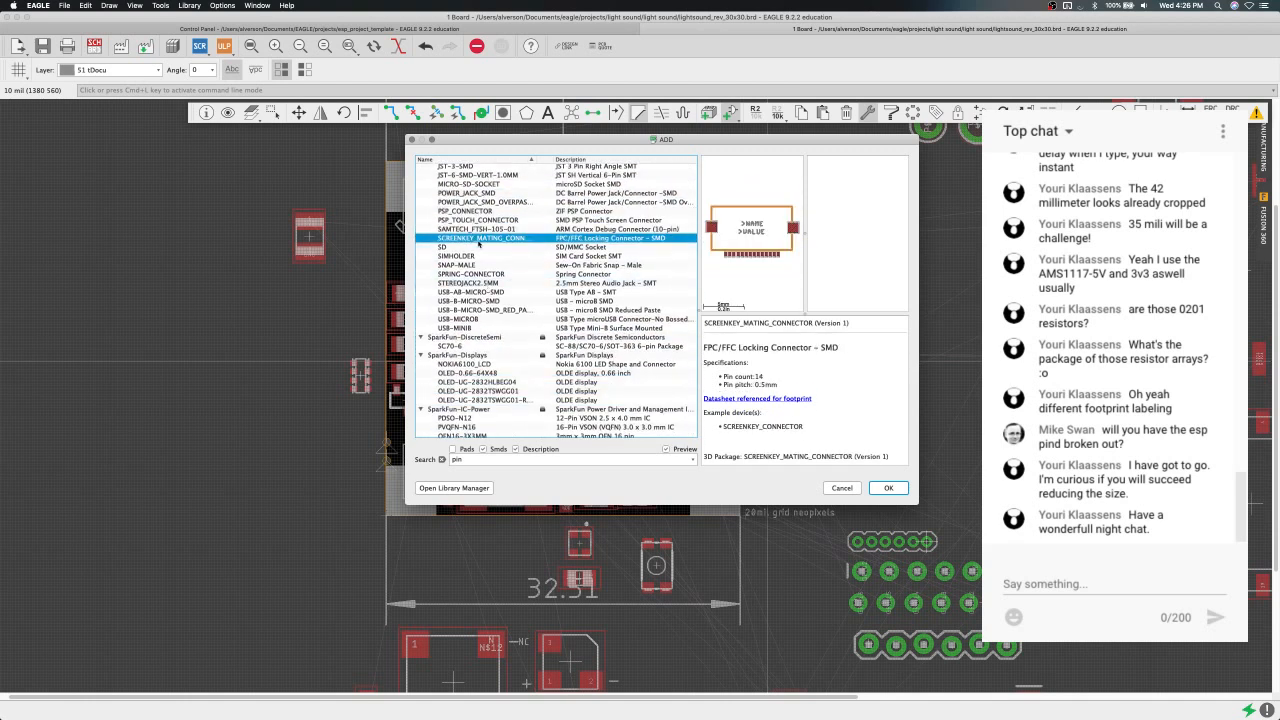
key(Down)
key(Down)
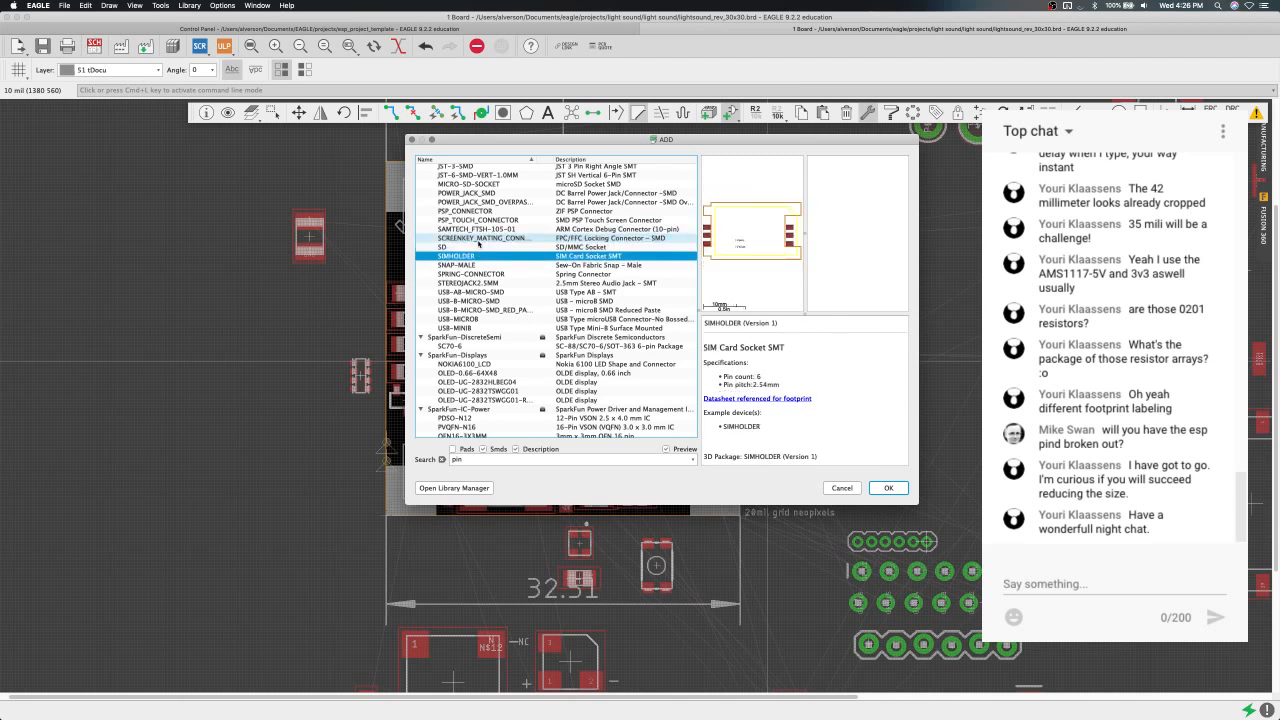
key(Down)
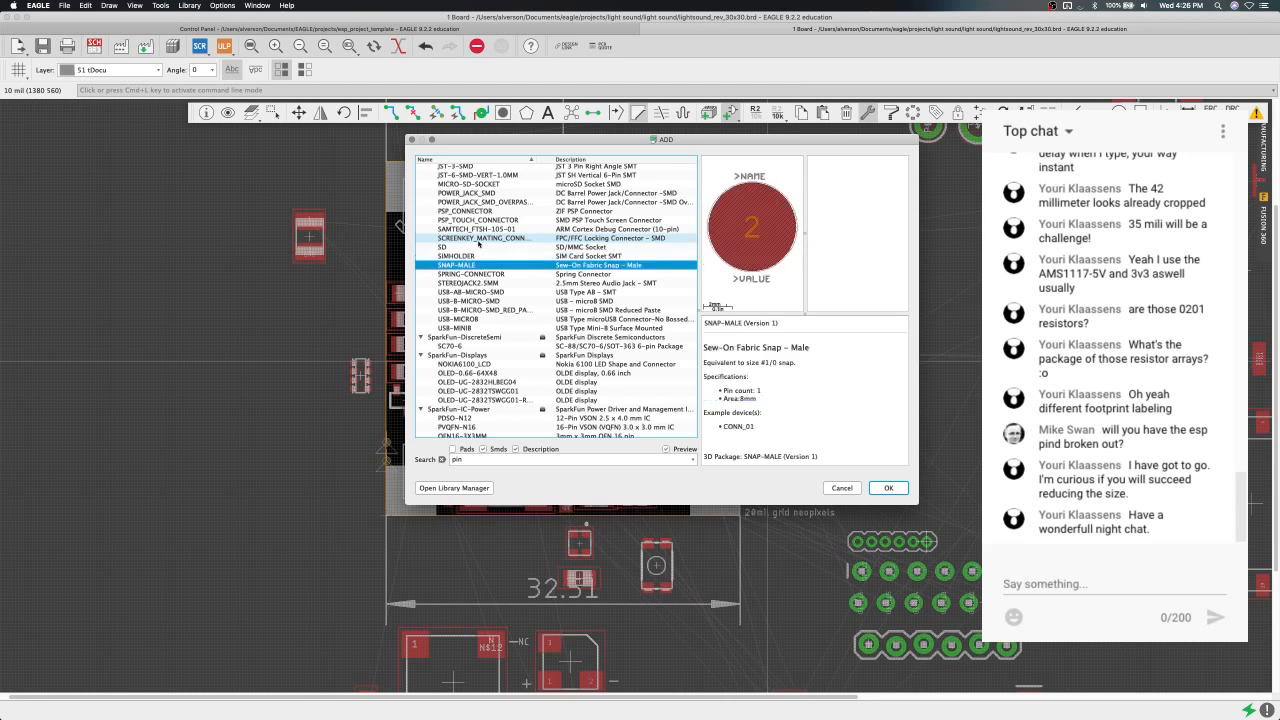
key(Down)
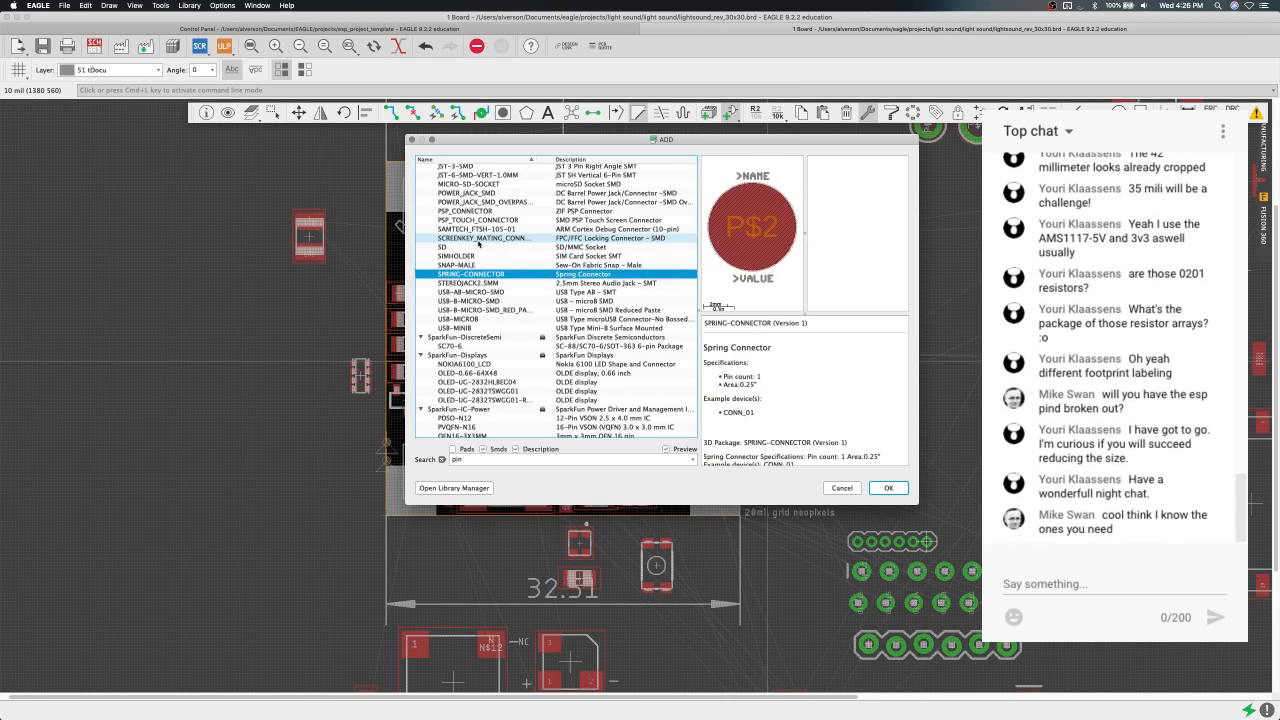
key(Down)
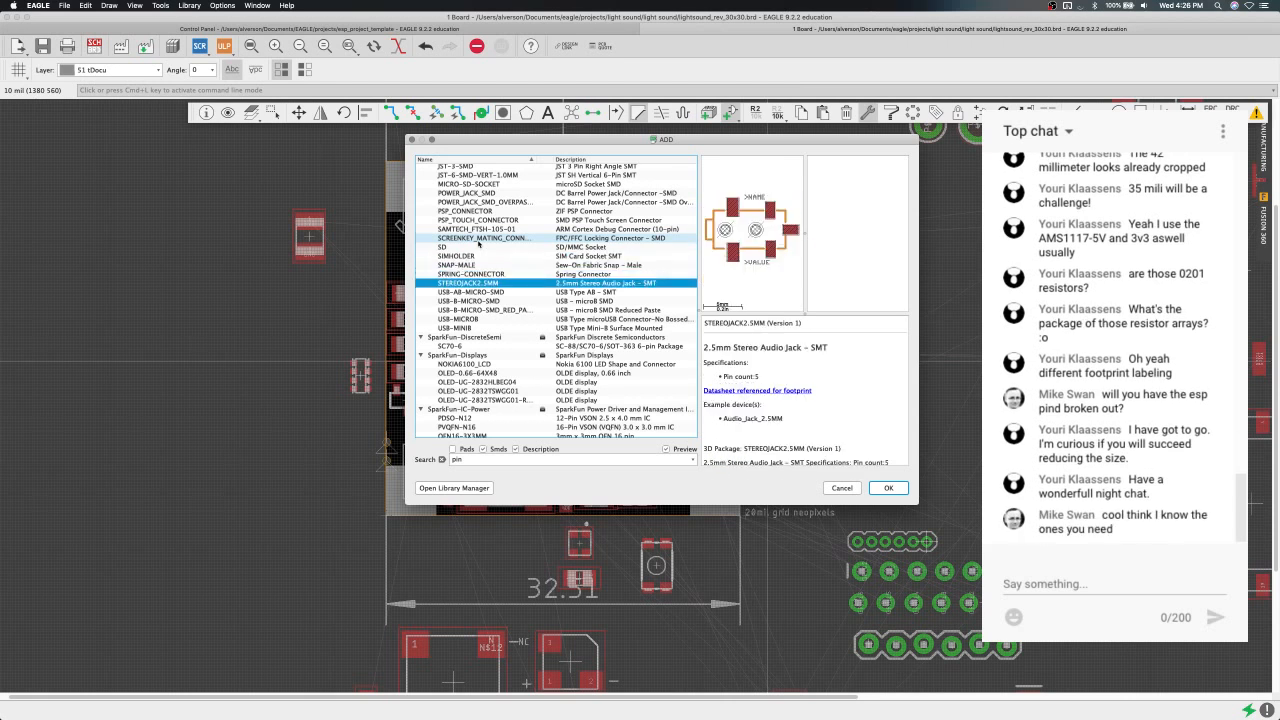
Skim the remaining SparkFun USB connectors and continue through the SparkFun-Displays footprints to OLED-UG-2832TSWGG01-REAR.
key(Down)
key(Down)
key(Down)
key(Down)
key(Down)
key(Down)
key(Down)
key(Down)
key(Down)
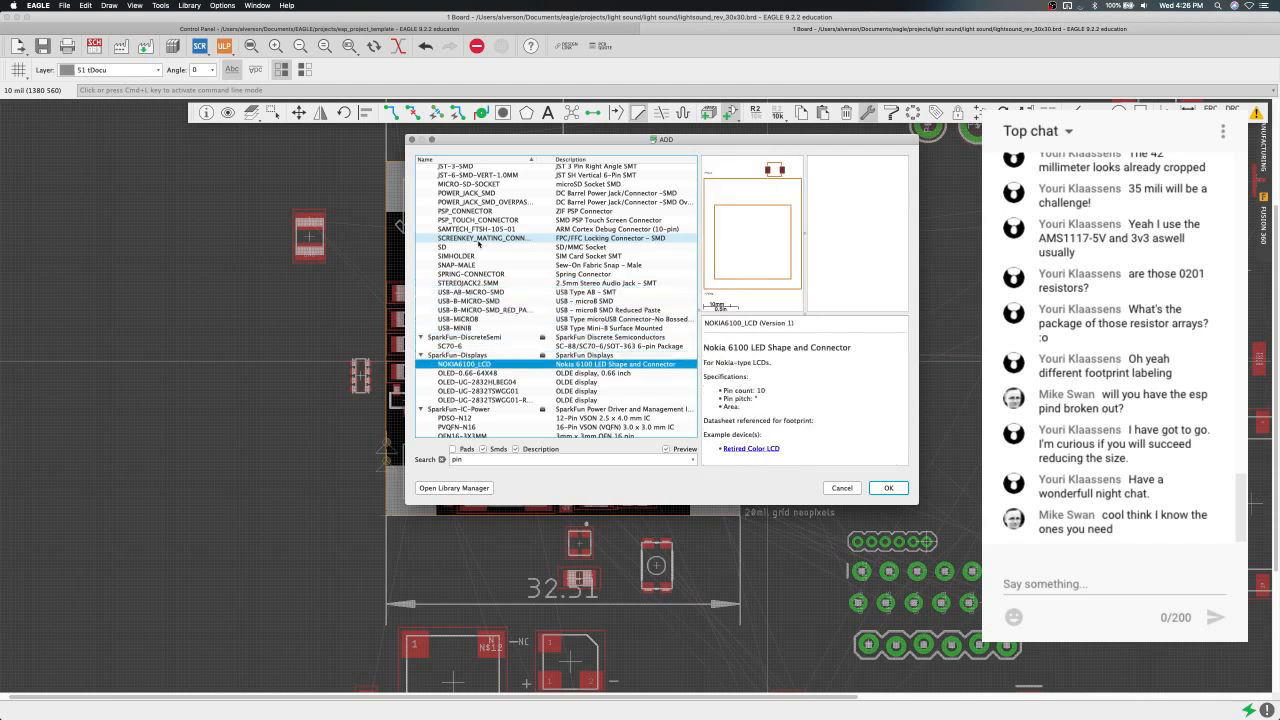
key(Down)
key(Down)
key(Down)
key(Down)
key(Down)
key(Down)
key(Down)
key(Down)
key(Down)
key(Down)
key(Down)
key(Down)
key(Down)
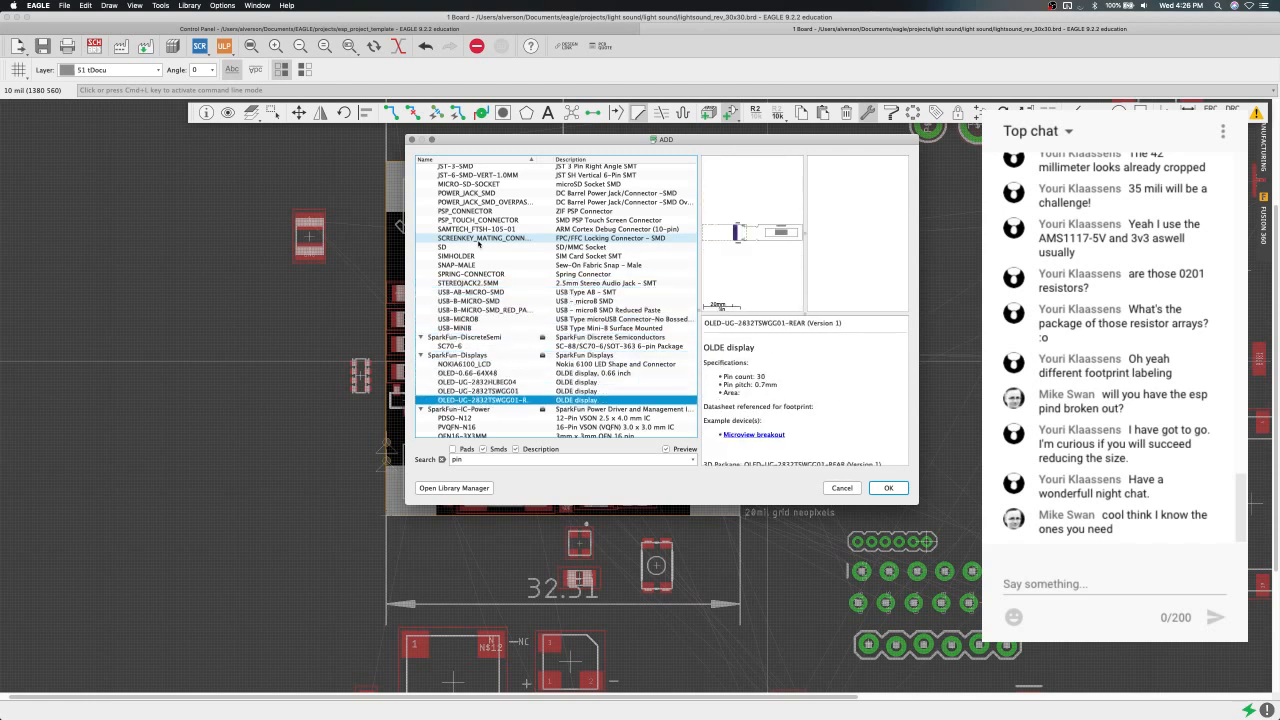
Look through the SparkFun-IC-Power, SparkFun-LED and SparkFun-Switches footprints down to the User-Submitted library.
key(Down)
key(Down)
key(Down)
key(Down)
key(Down)
key(Down)
key(Down)
key(Down)
key(Down)
key(Down)
key(Down)
key(Down)
key(Down)
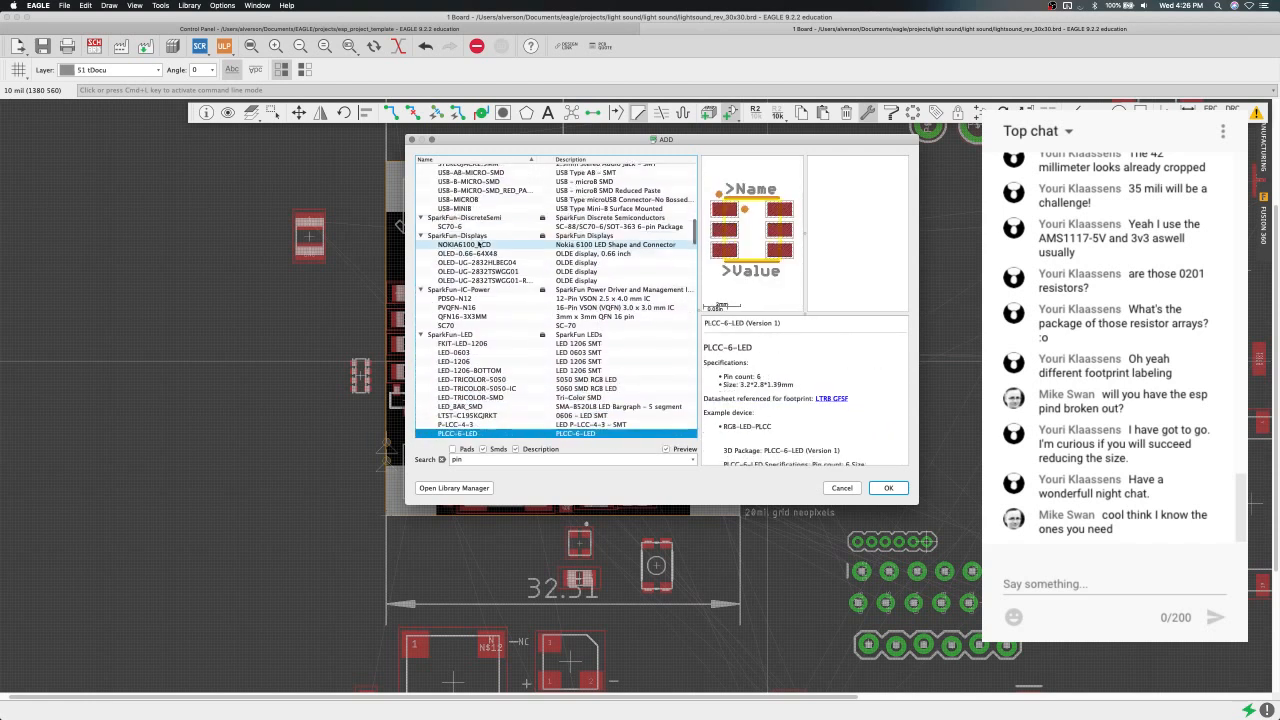
key(Down)
key(Down)
key(Down)
key(Down)
key(Down)
key(Down)
key(Down)
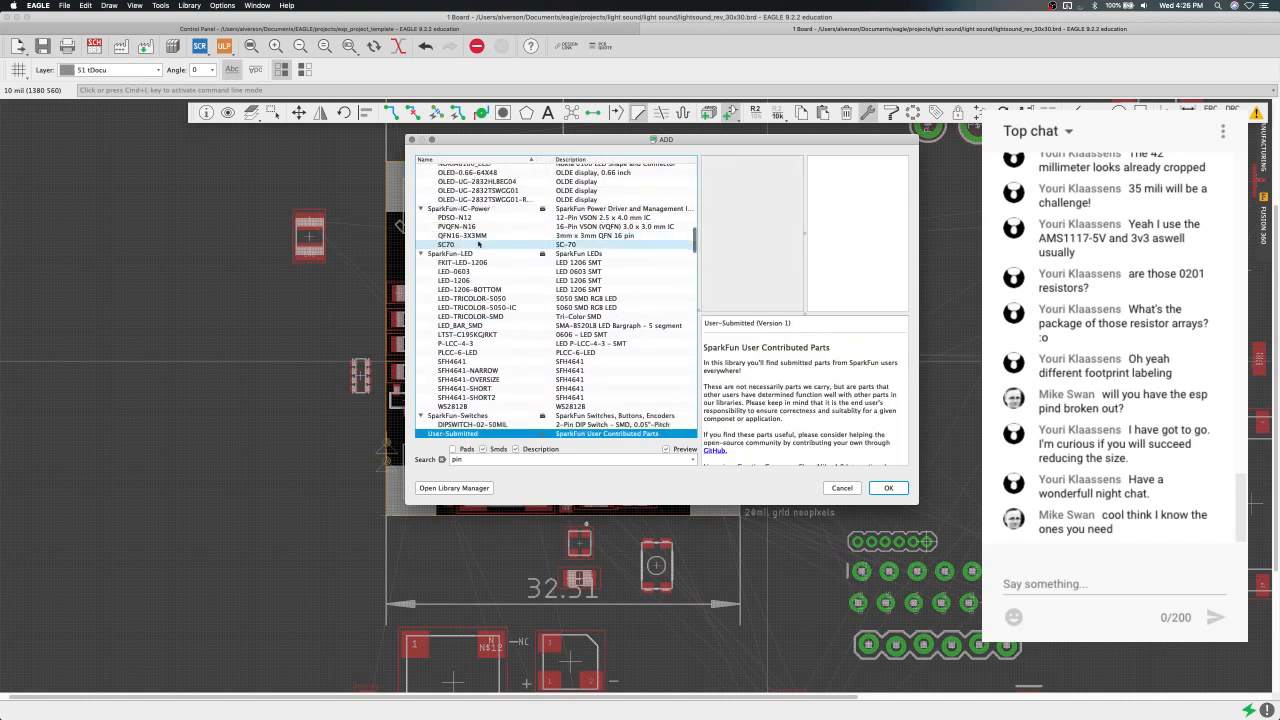
Check the search results in the User-Submitted, adafruit and allegro libraries down to SOT23-W.
key(Down)
key(Down)
key(Down)
key(Down)
key(Down)
key(Down)
key(Down)
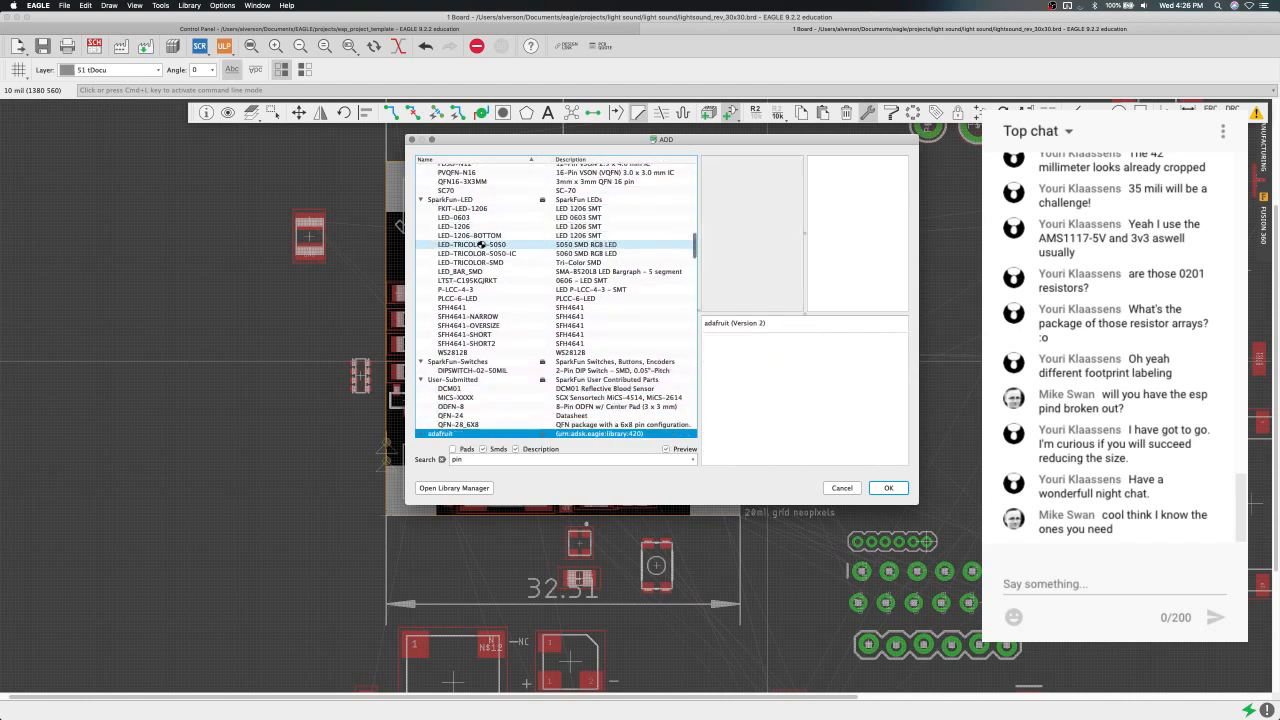
key(Down)
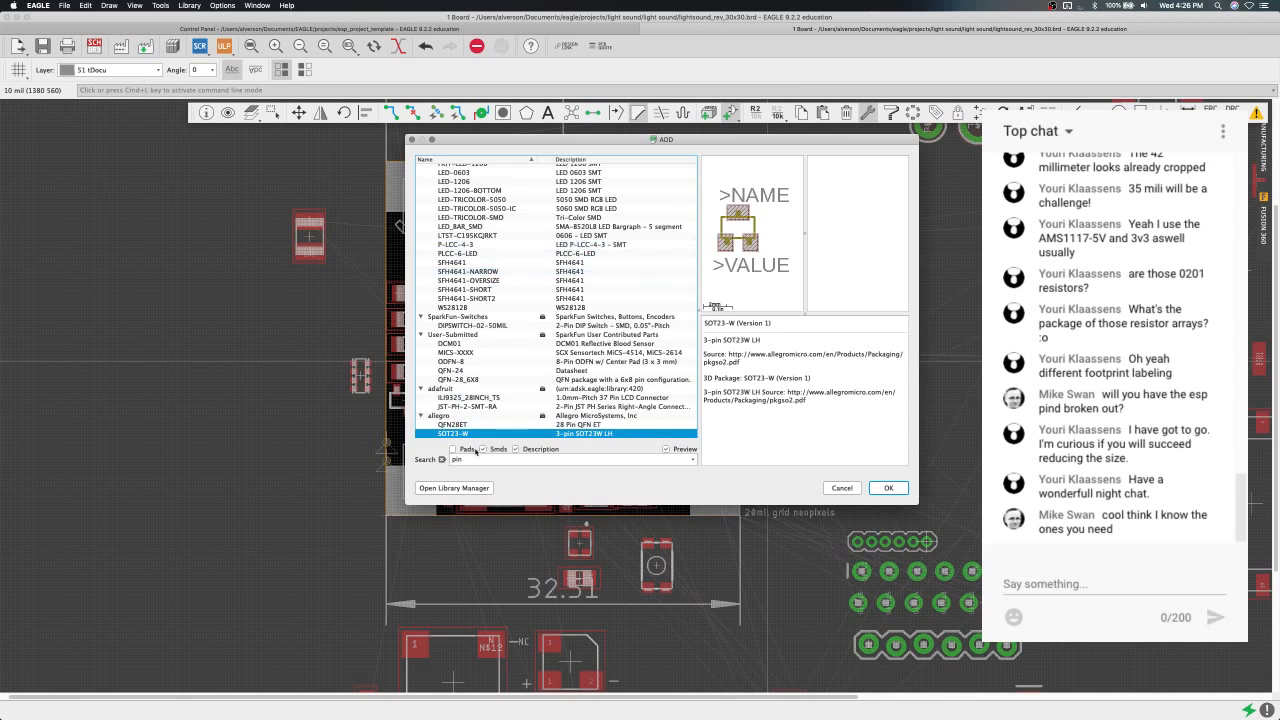
Include through-hole pad parts, repeat the library search for "pin", and preview the SparkFun 1X01 footprint.
double_click(470, 459)
key(BackSpace)
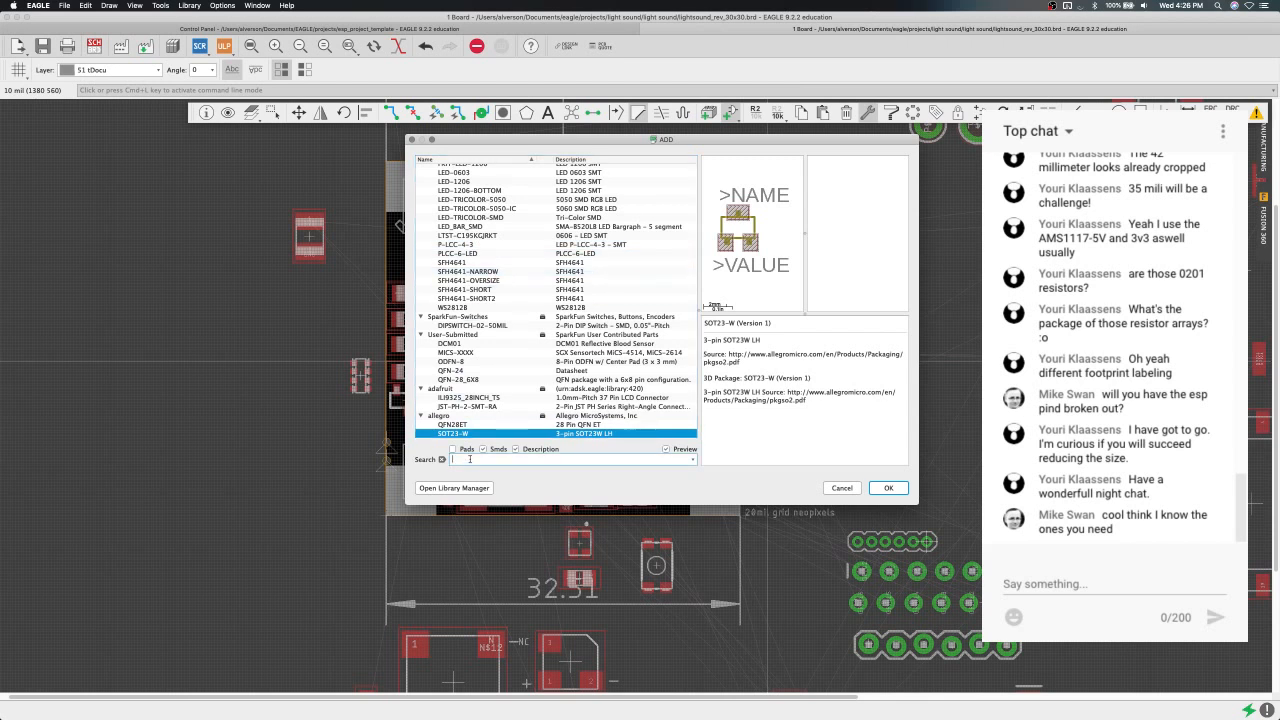
click(453, 449)
text(pin)
key(Return)
click(450, 179)
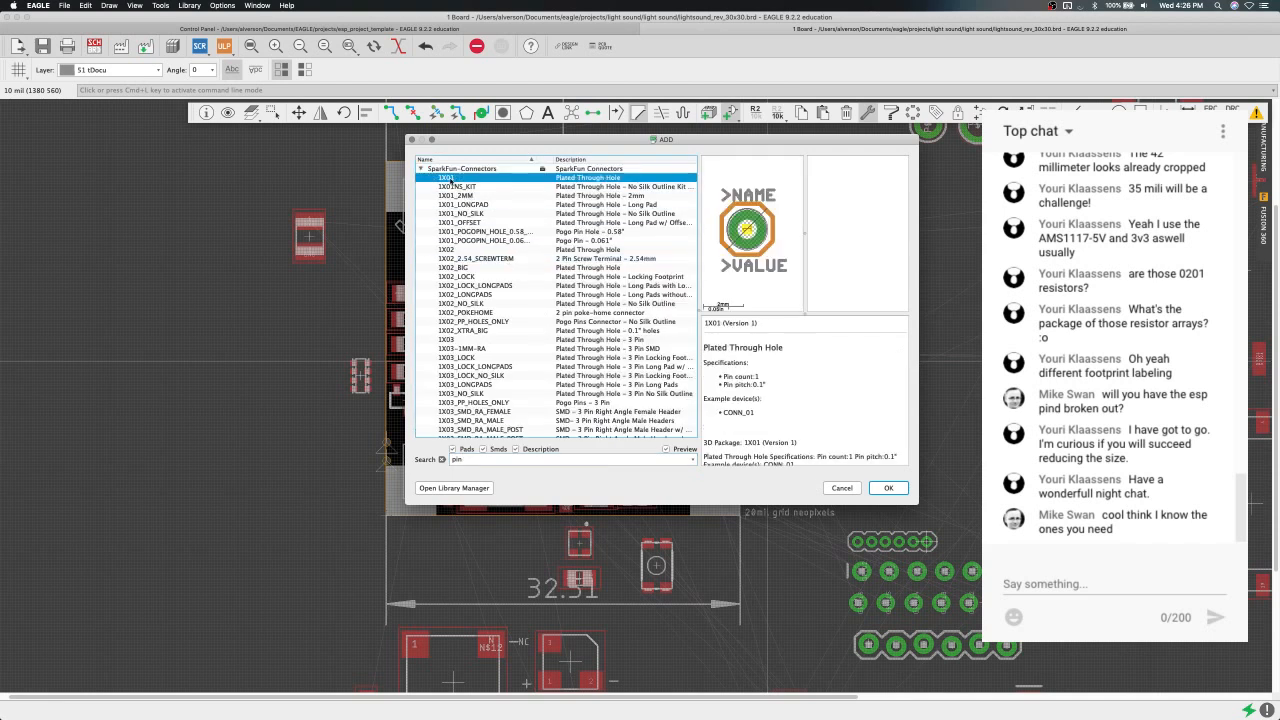
Browse the SparkFun 1- and 2-pin through-hole footprints from 1X01 to 1X02_LOCK_LONGPADS.
key(Down)
key(Down)
key(Down)
key(Down)
key(Down)
key(Down)
key(Down)
key(Down)
key(Down)
key(Down)
key(Down)
key(Down)
key(Down)
key(Down)
key(Down)
key(Down)
key(Down)
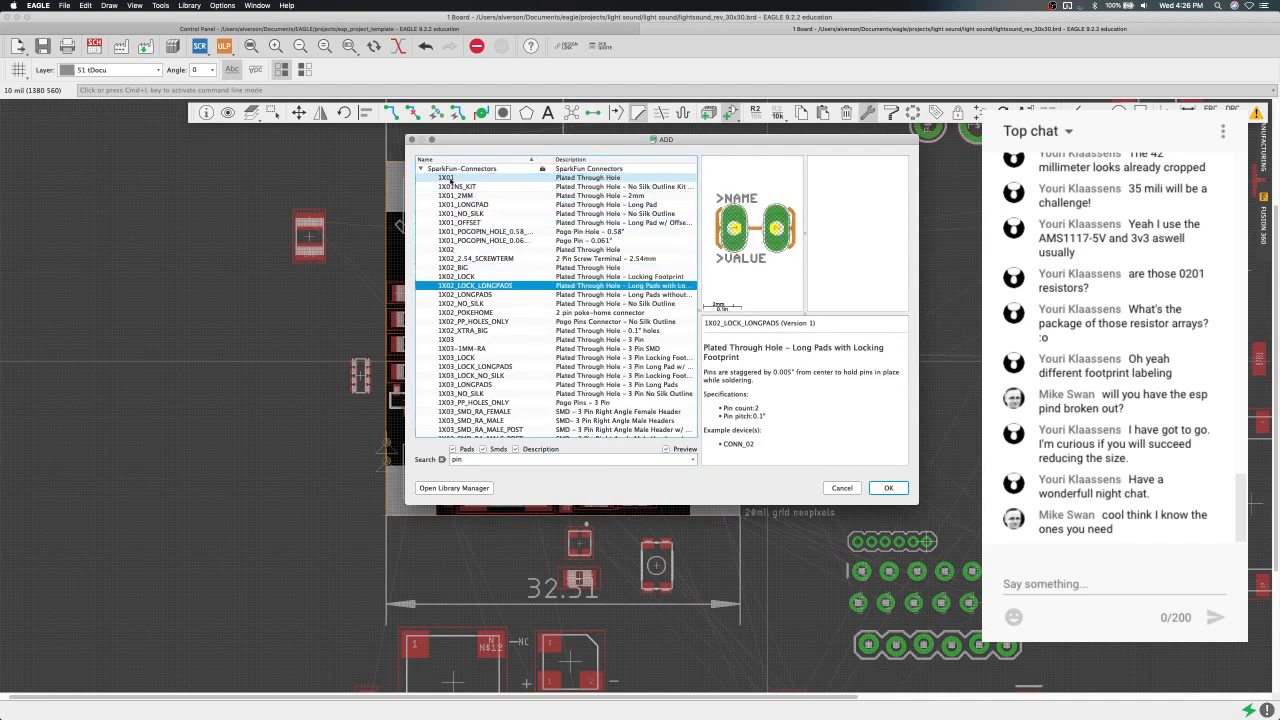
Continue through the SparkFun 2- to 4-pin footprints from 1X02_LONGPADS to 1X04_NO_SILK.
key(Down)
key(Down)
key(Down)
key(Down)
key(Down)
key(Down)
key(Down)
key(Down)
key(Down)
key(Down)
key(Down)
key(Down)
key(Down)
key(Down)
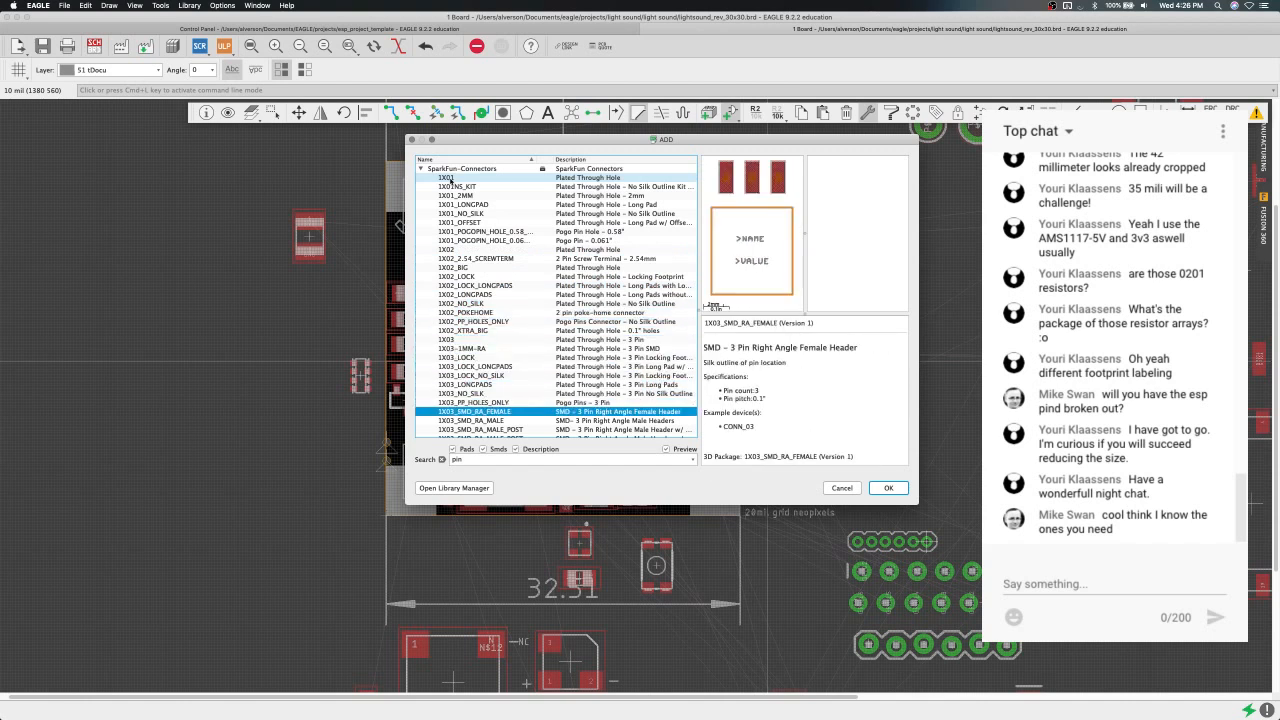
key(Down)
key(Down)
key(Down)
key(Down)
key(Down)
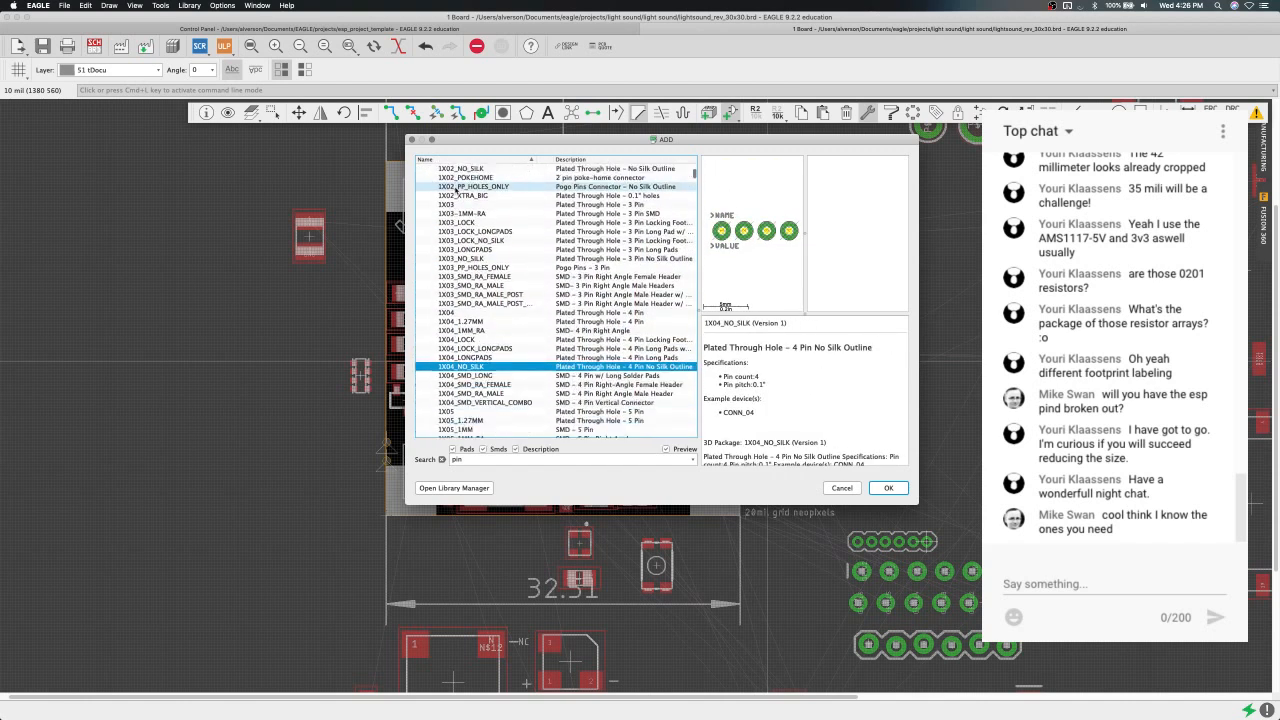
Browse the SparkFun 4- to 6-pin footprints down to 1X06-SMD-FEMALE and try to add that header to the board.
key(Down)
key(Down)
key(Down)
key(Down)
key(Down)
key(Down)
key(Down)
key(Down)
key(Down)
key(Down)
key(Down)
key(Down)
key(Down)
key(Down)
key(Down)
key(Down)
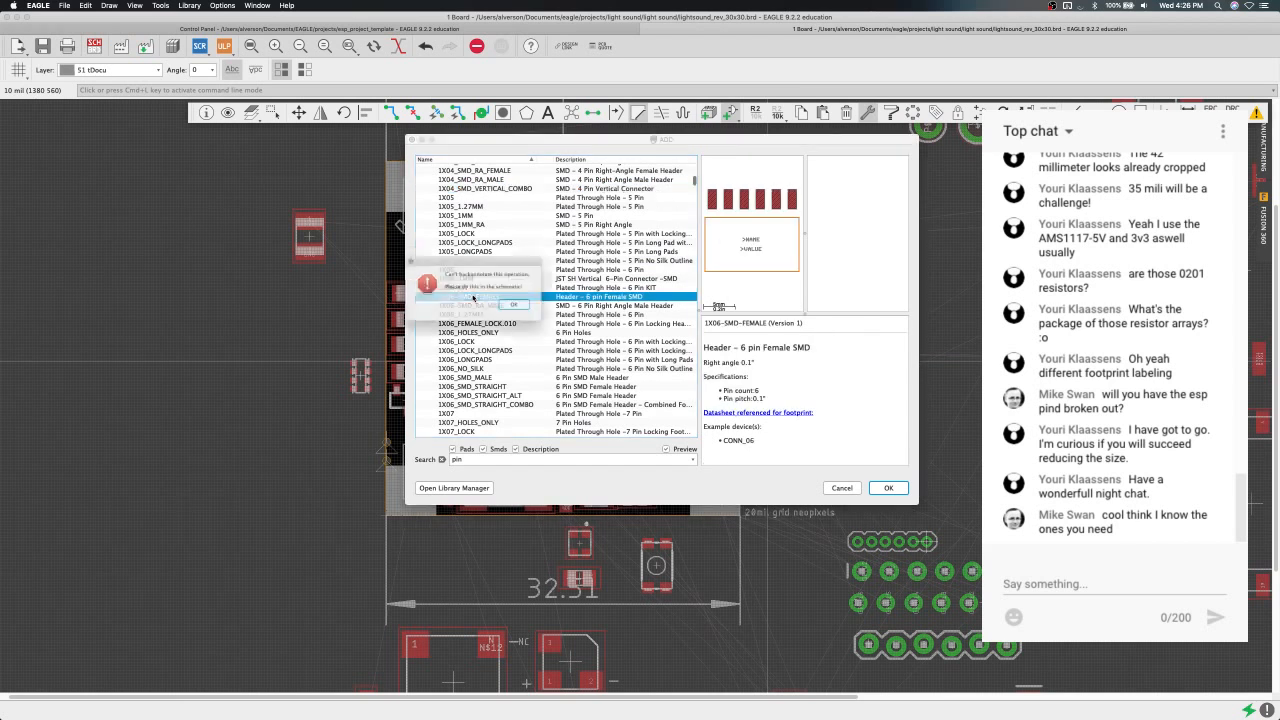
click(528, 306)
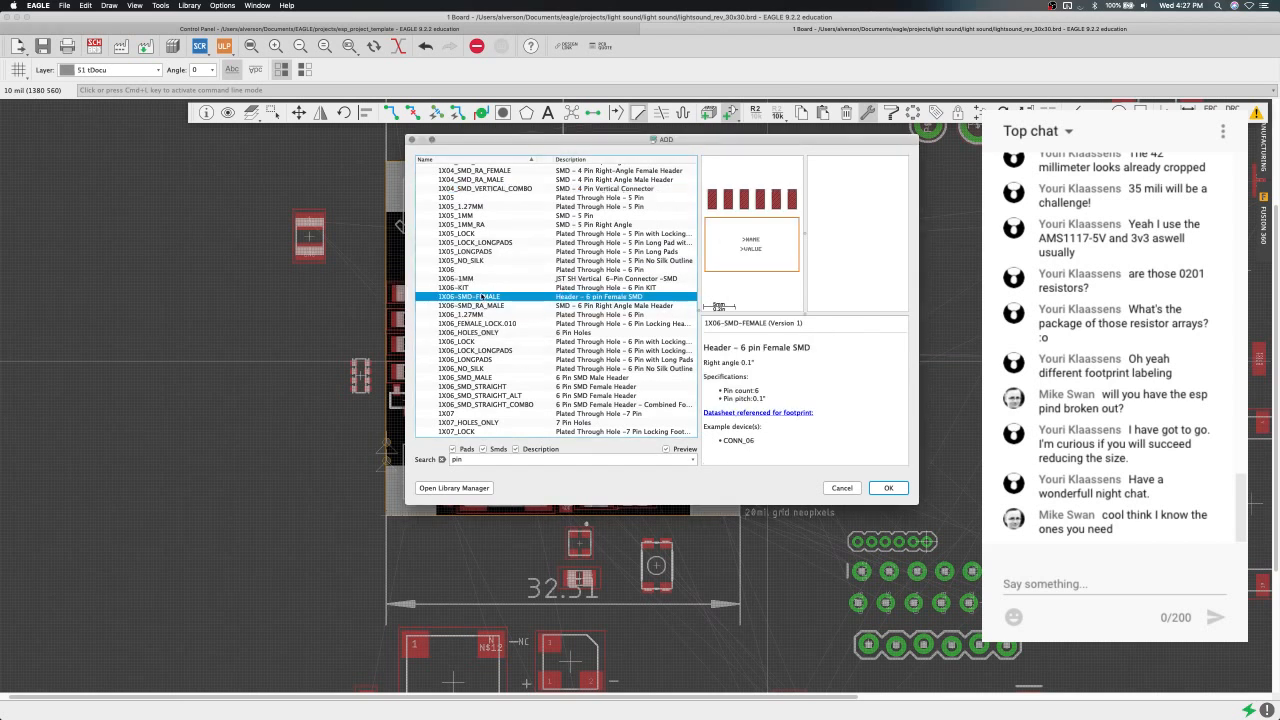
Compare the neighbouring 6-pin footprints, try again to add 1X06-SMD-FEMALE to the board, and close the part browser.
key(Down)
key(Up)
key(Up)
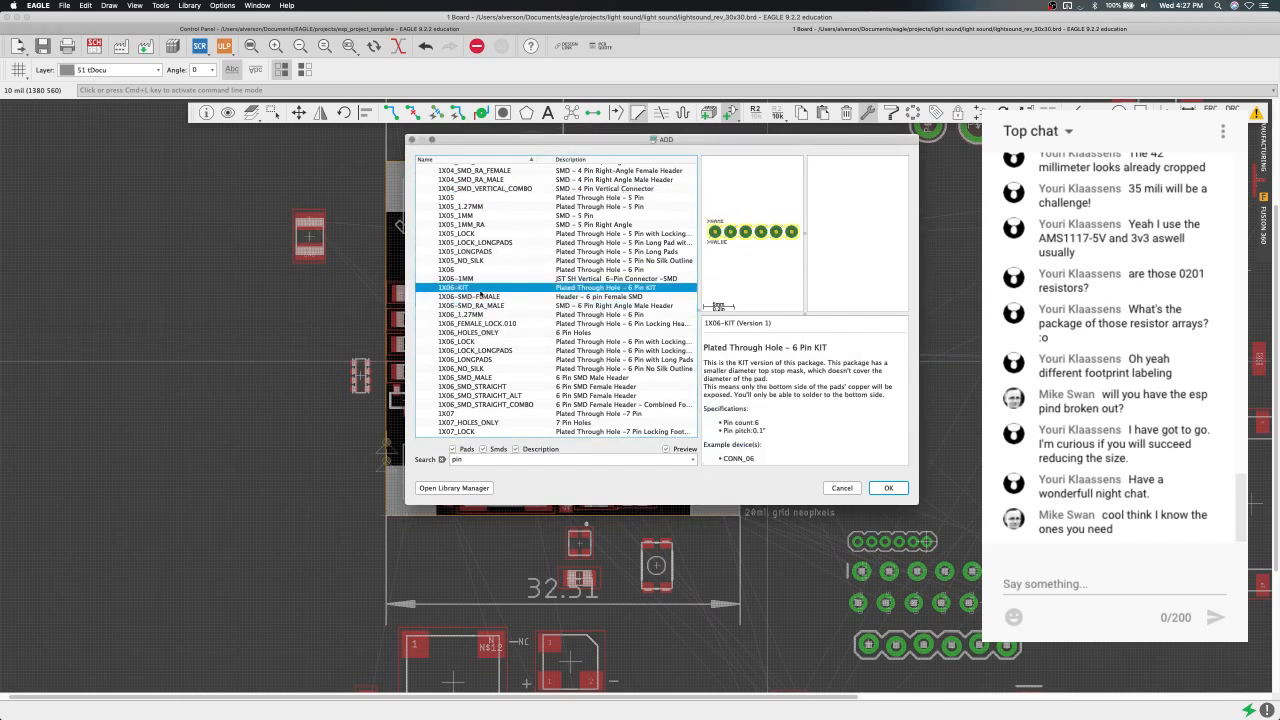
key(Down)
double_click(479, 297)
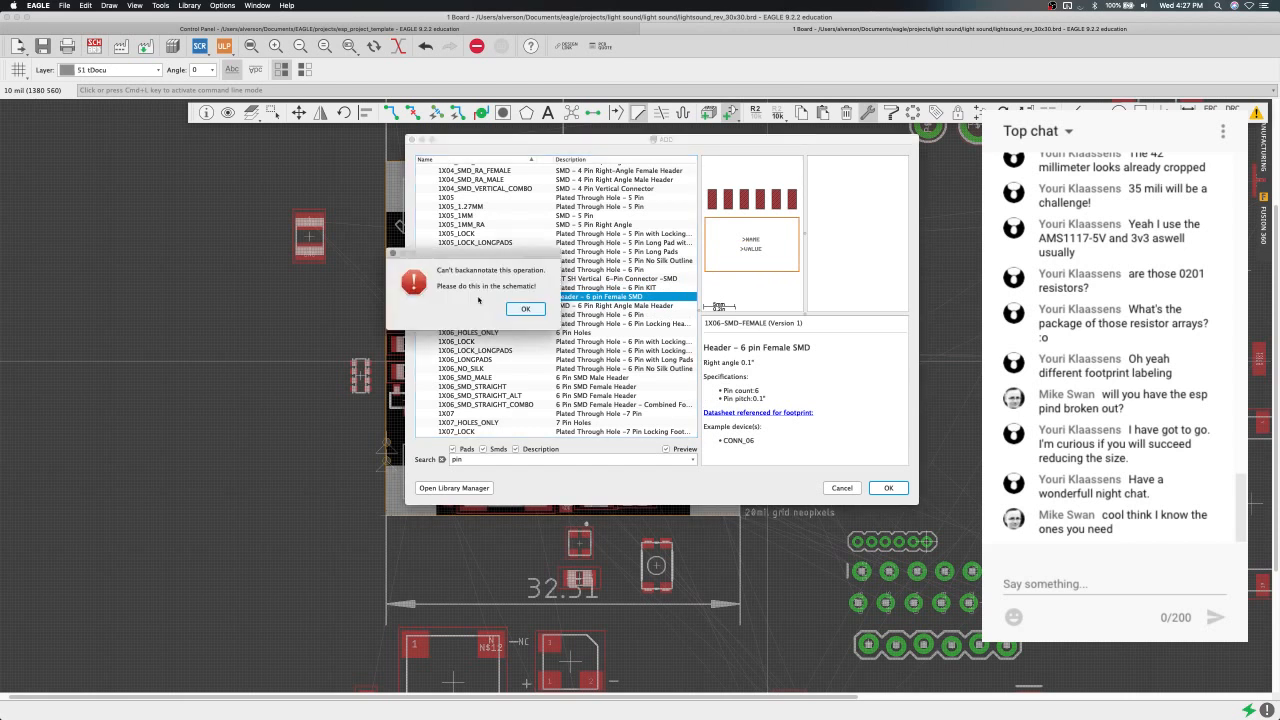
click(521, 310)
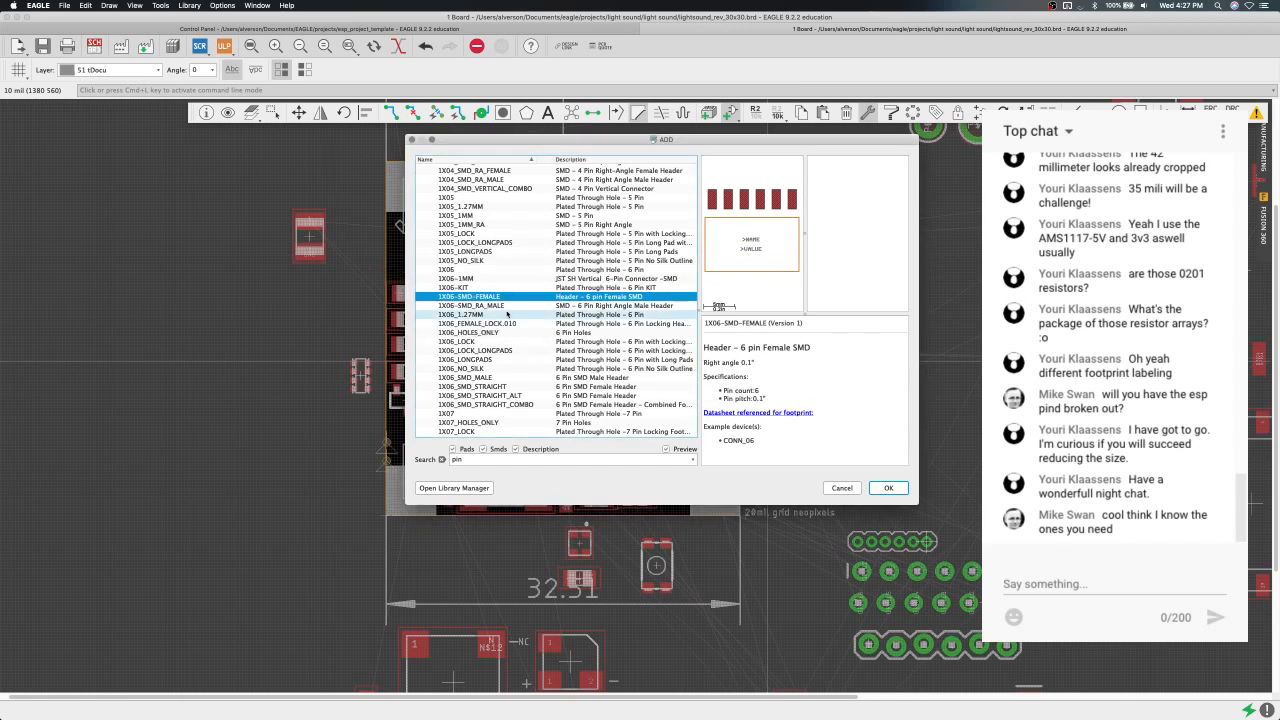
key(Escape)
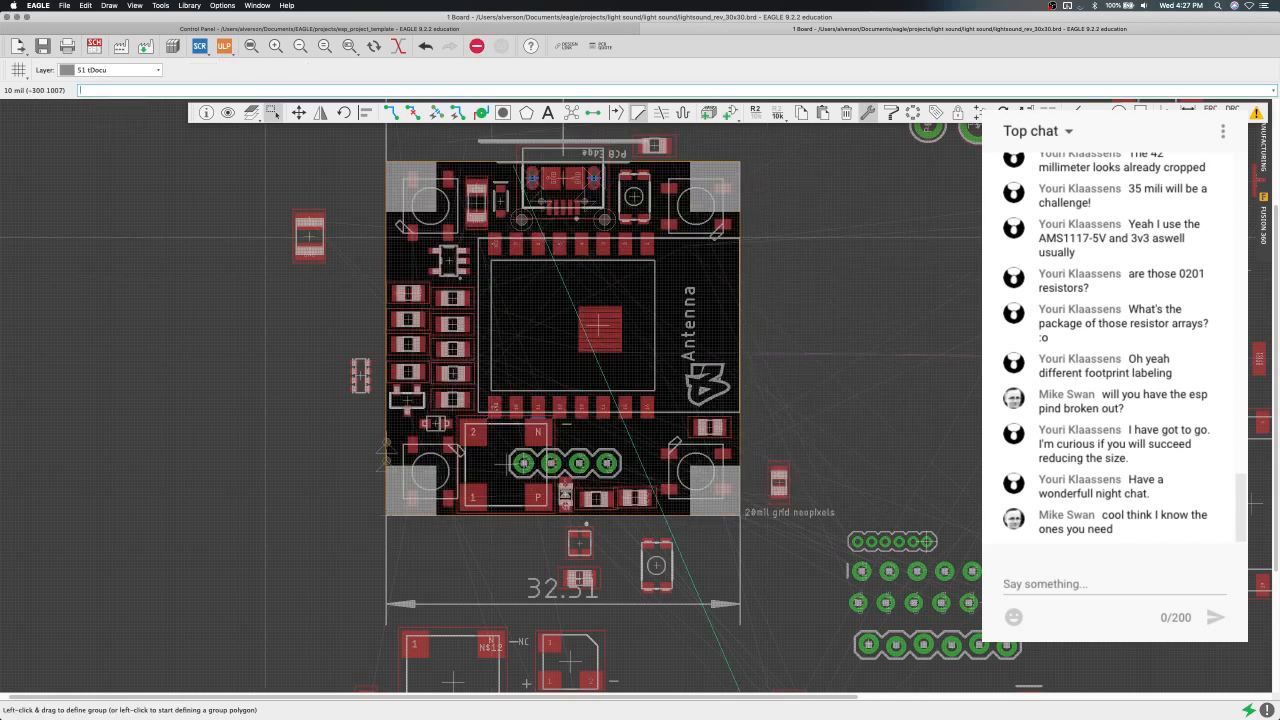
Switch to the schematic, start the Add command, and search the libraries for "pin*female*".
key(ctrl+Right)
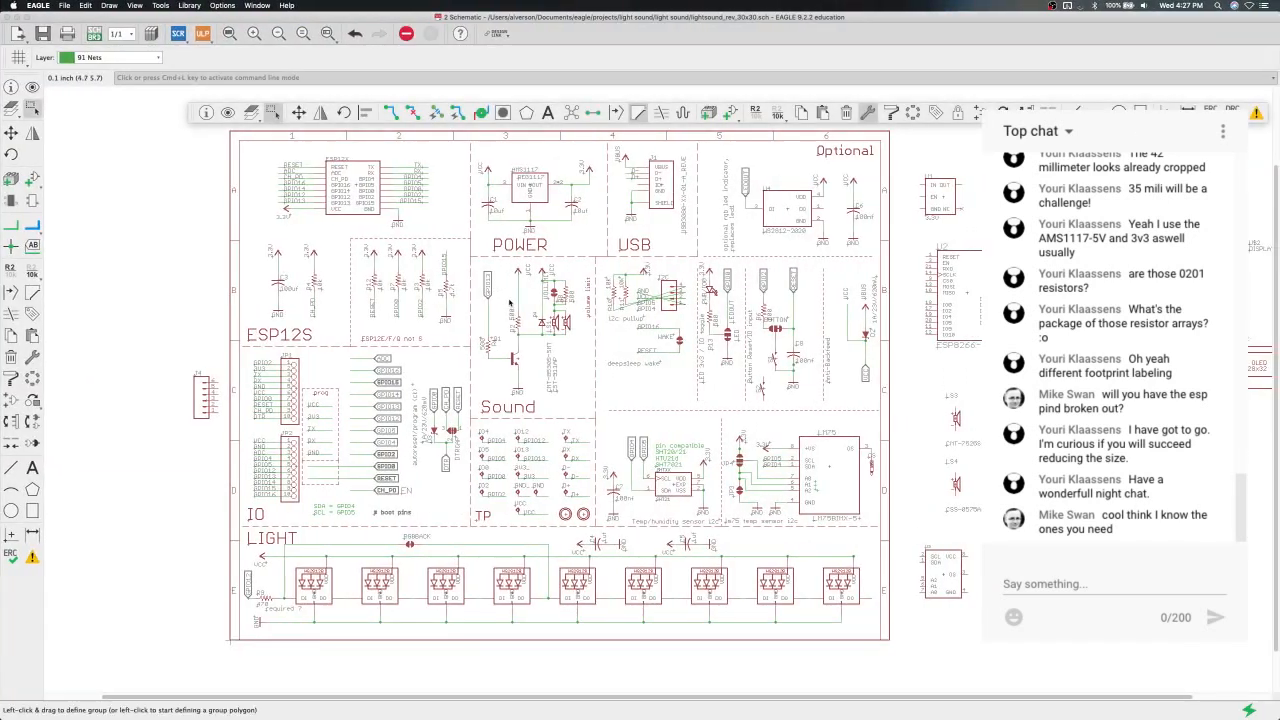
key(super+l)
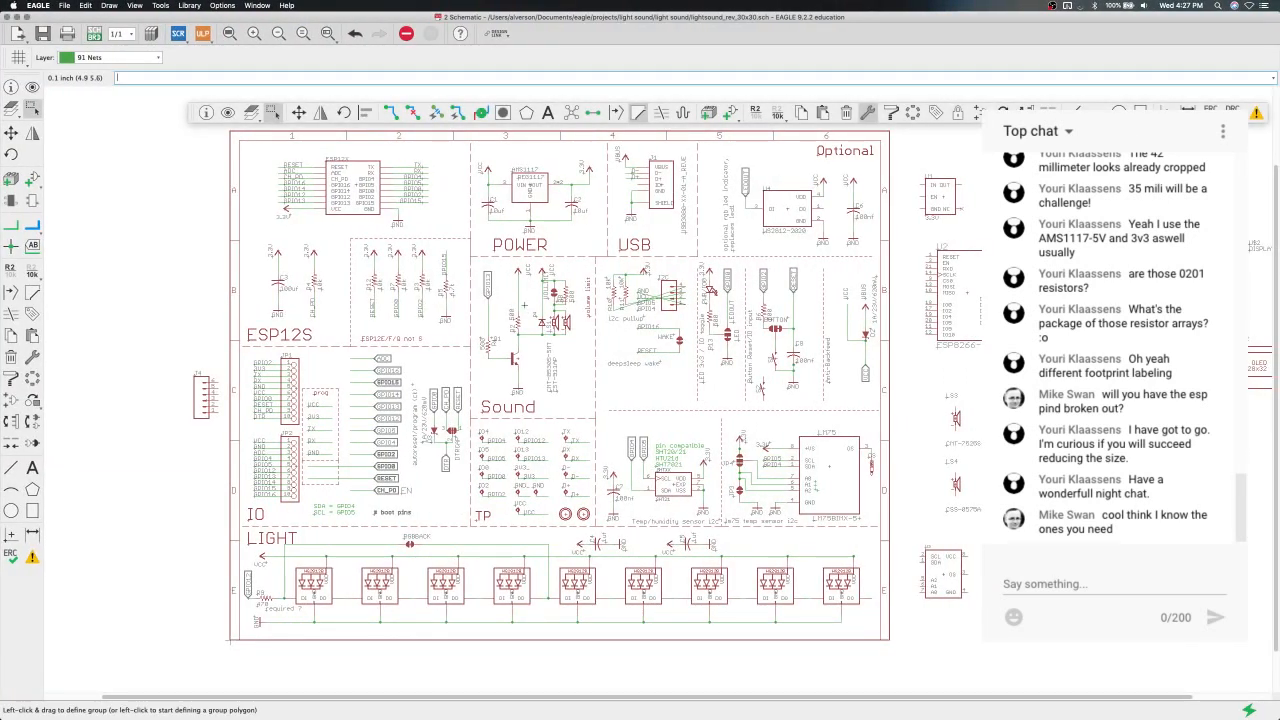
text(add)
key(Return)
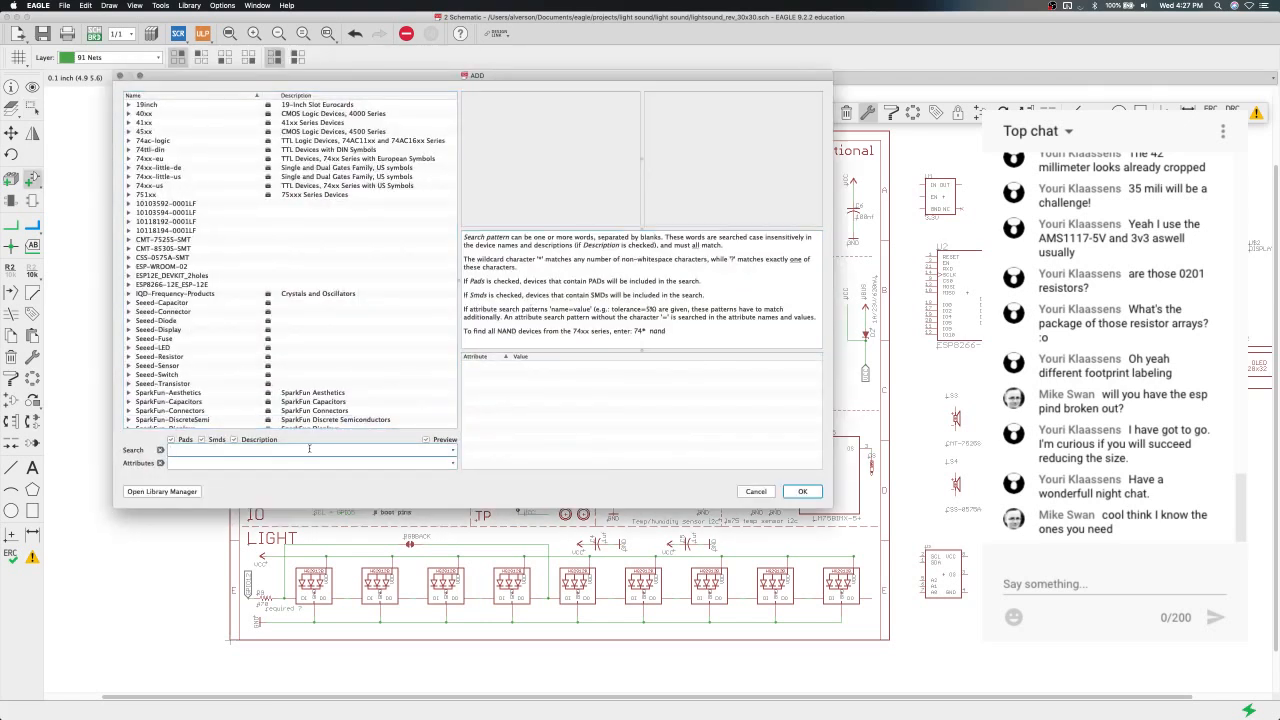
text(pin*female*)
key(Return)
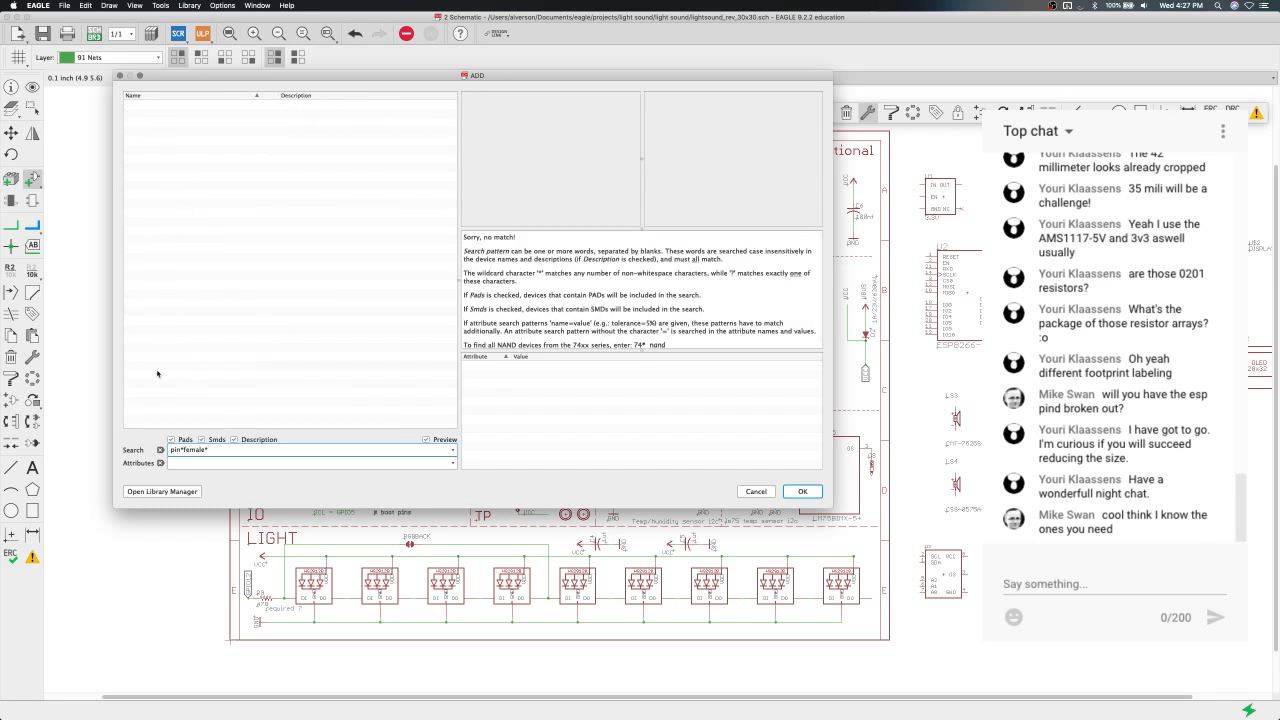
Broaden the part search to "pin*".
click(171, 450)
text(*)
triple_click(221, 449)
text(pin)
key(Return)
triple_click(221, 447)
text(*)
key(Return)
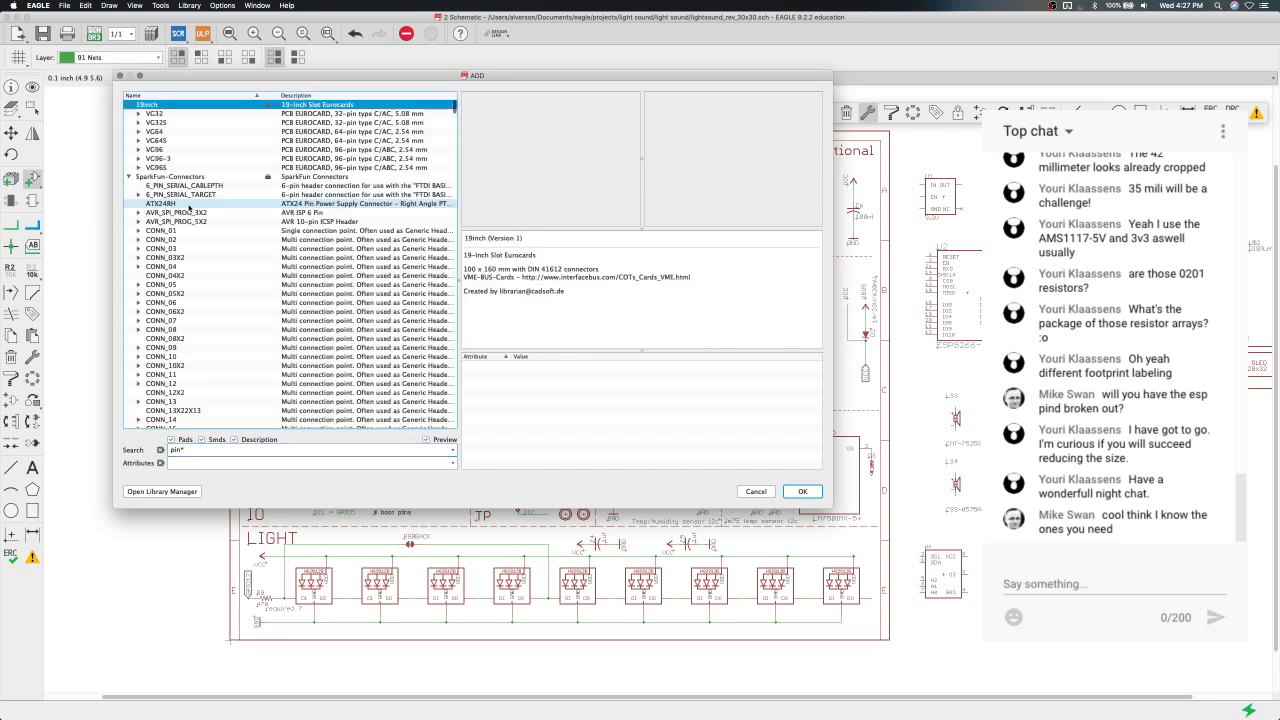
Look through the connector results, previewing SparkFun's CONN_14 and adafruit's PINHD-1X6.
scroll(188, 207, down, 9)
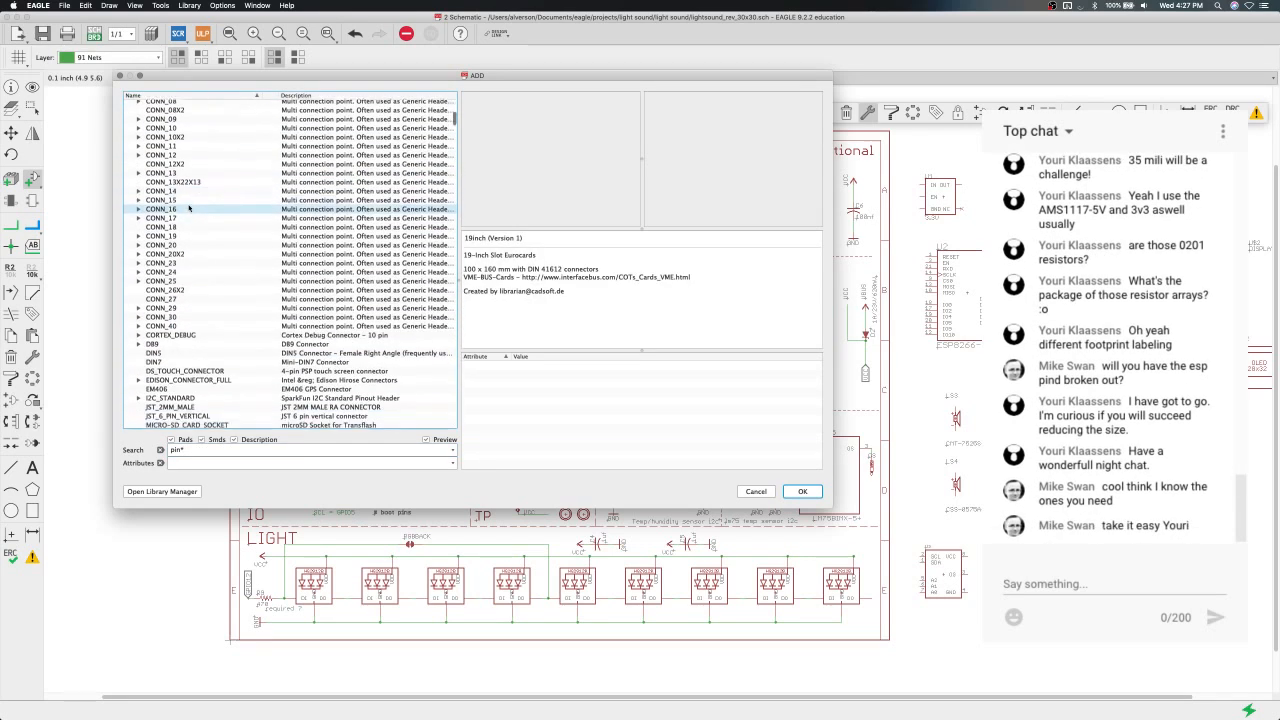
click(162, 175)
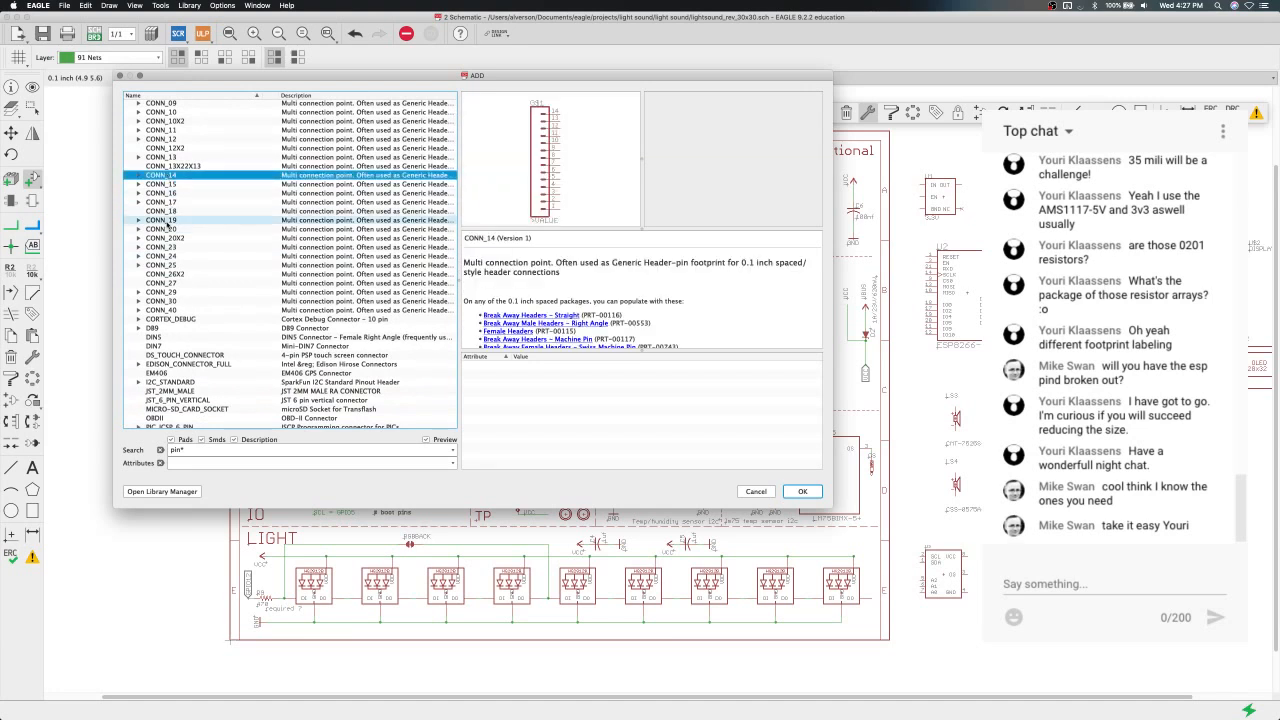
scroll(170, 228, down, 6)
scroll(170, 228, down, 15)
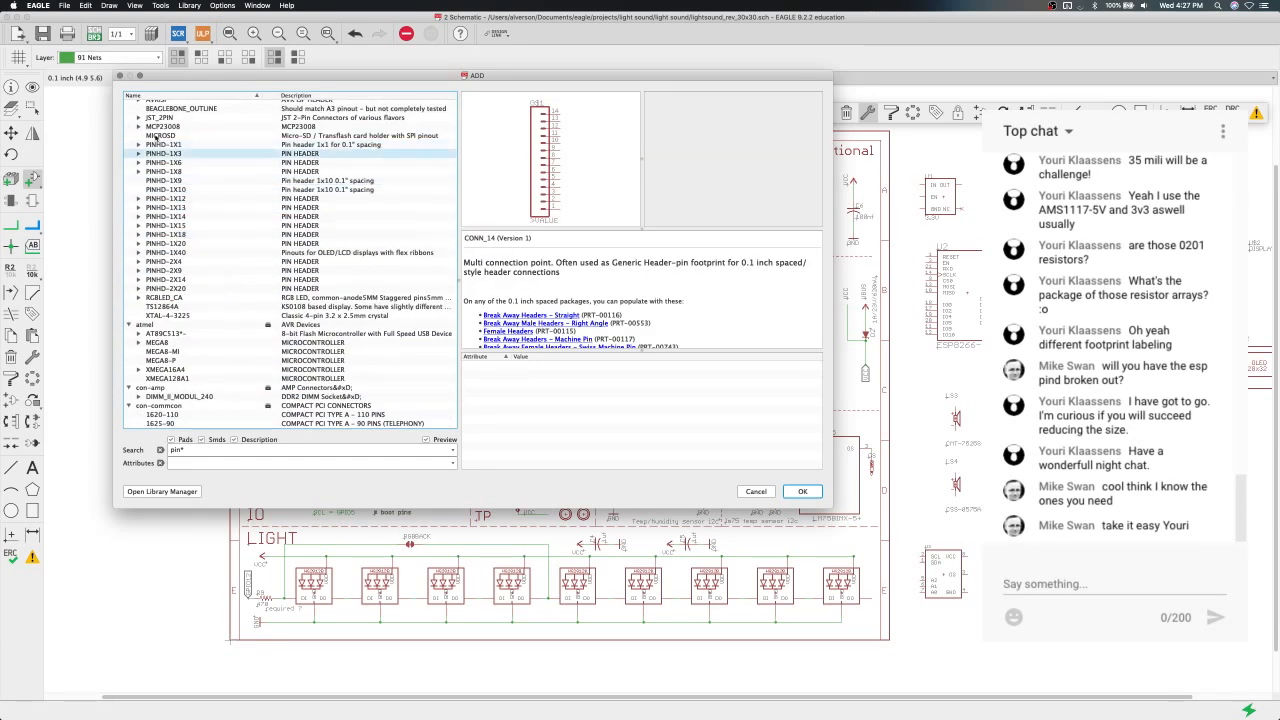
click(160, 162)
scroll(160, 162, up, 18)
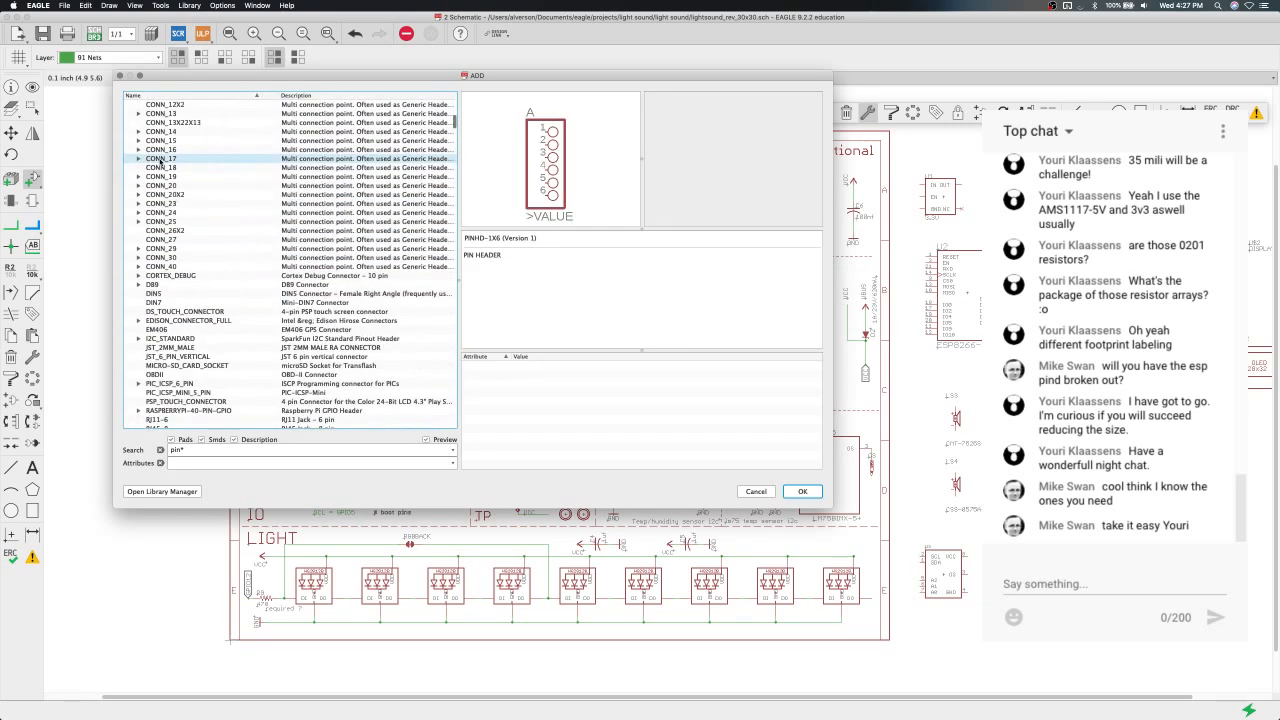
scroll(160, 162, up, 5)
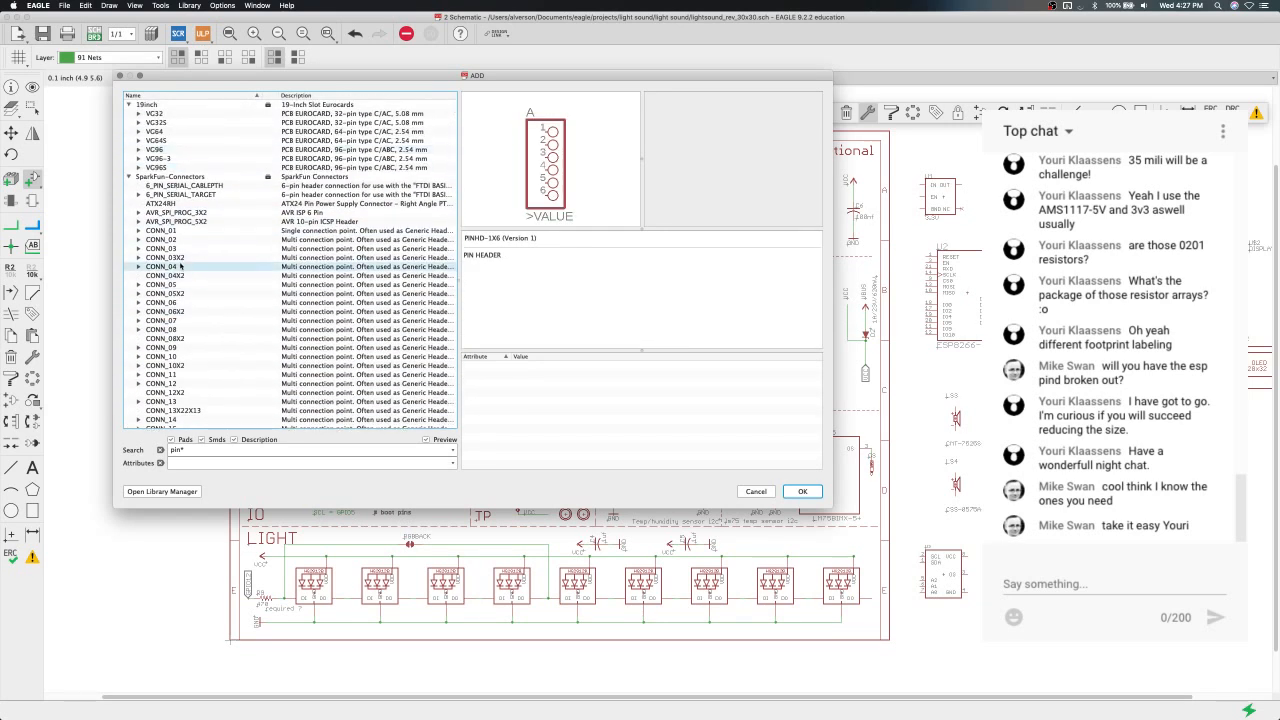
Expand SparkFun's CONN_02, preview its variants from CONN_02 through CONN_02POLAR, and collapse it again.
click(169, 217)
double_click(169, 218)
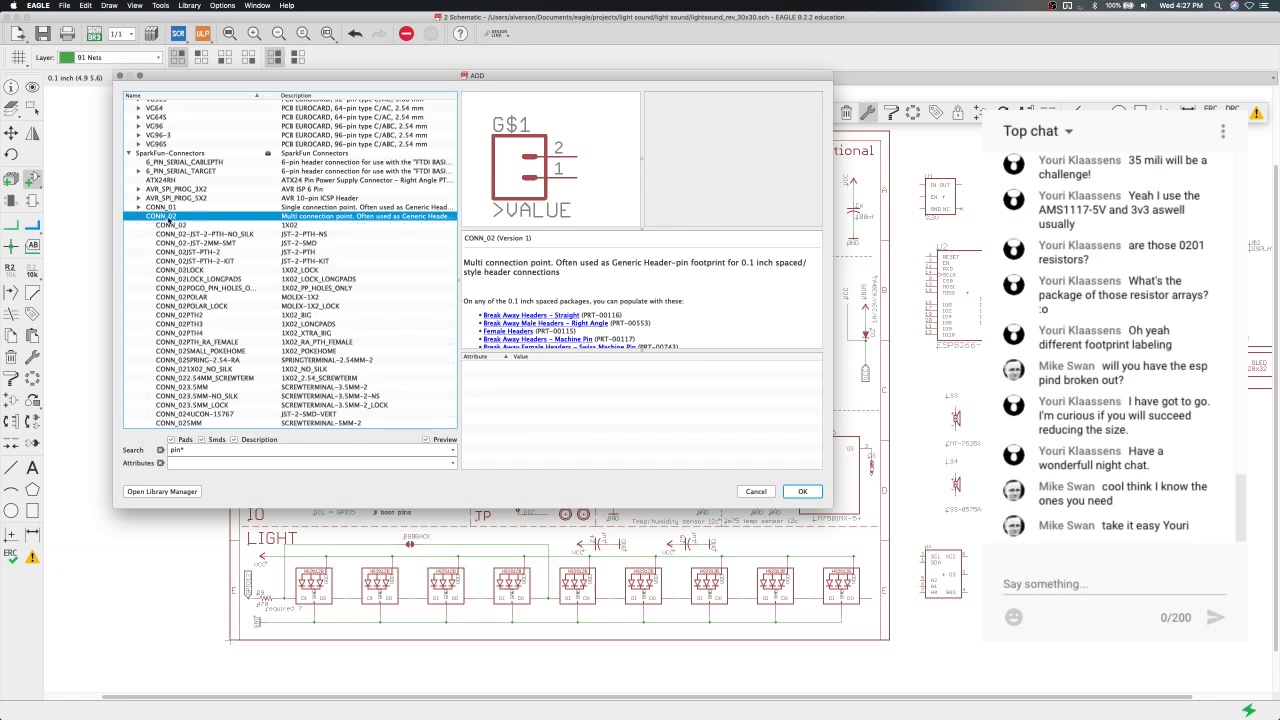
key(Down)
key(Down)
key(Down)
key(Down)
key(Down)
key(Down)
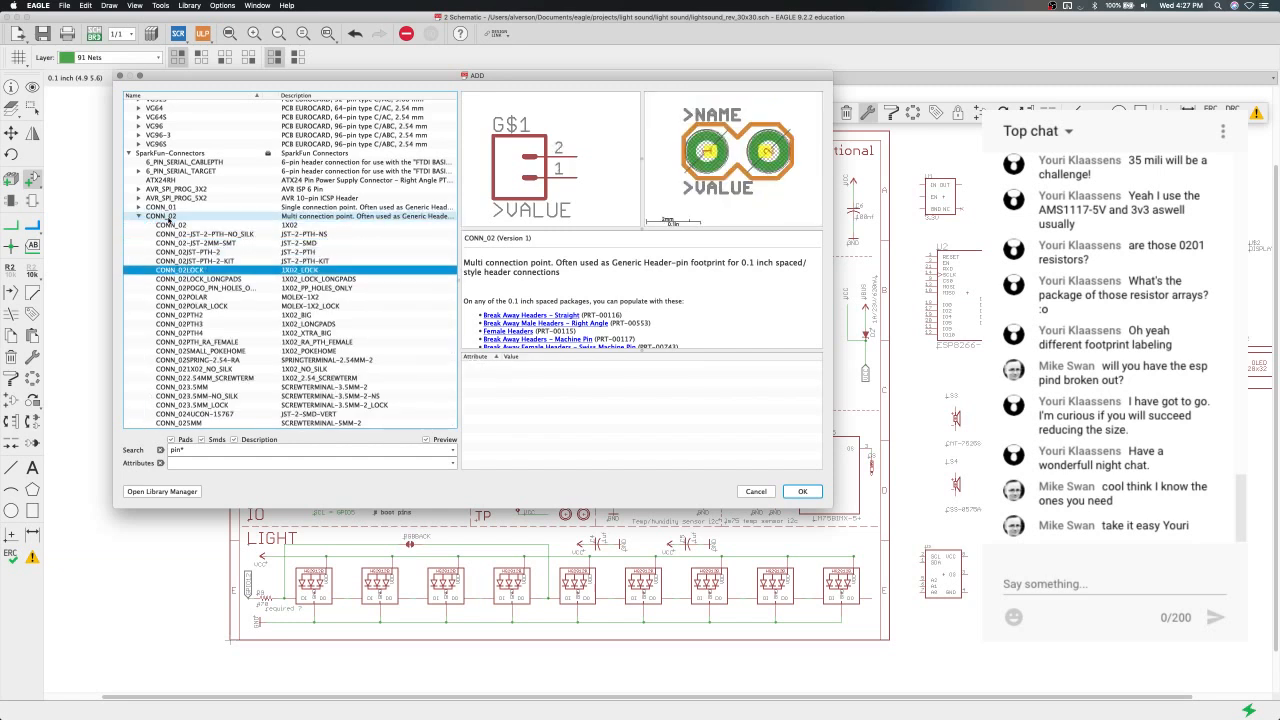
key(Down)
key(Down)
key(Down)
click(140, 217)
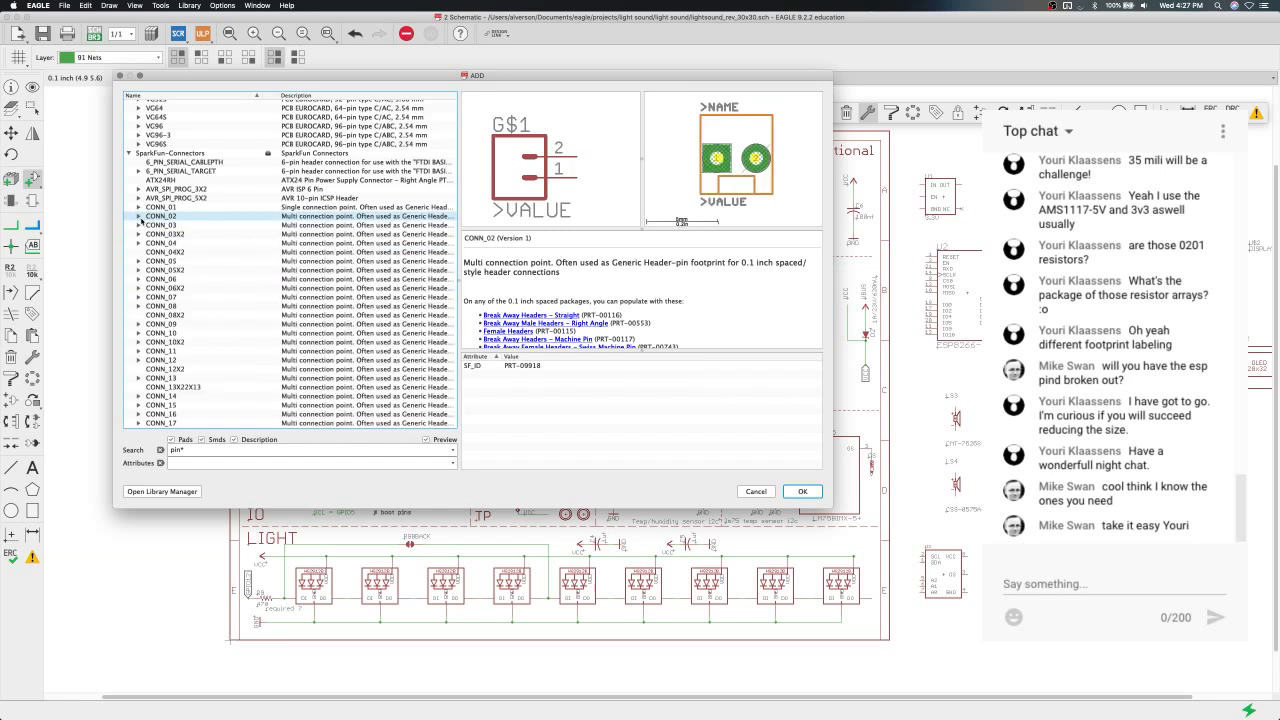
Expand SparkFun's CONN_10 and preview its variants, comparing CONN_10SMD_COMBO-FEMALE with CONN_10SMD_MALE.
scroll(158, 248, down, 3)
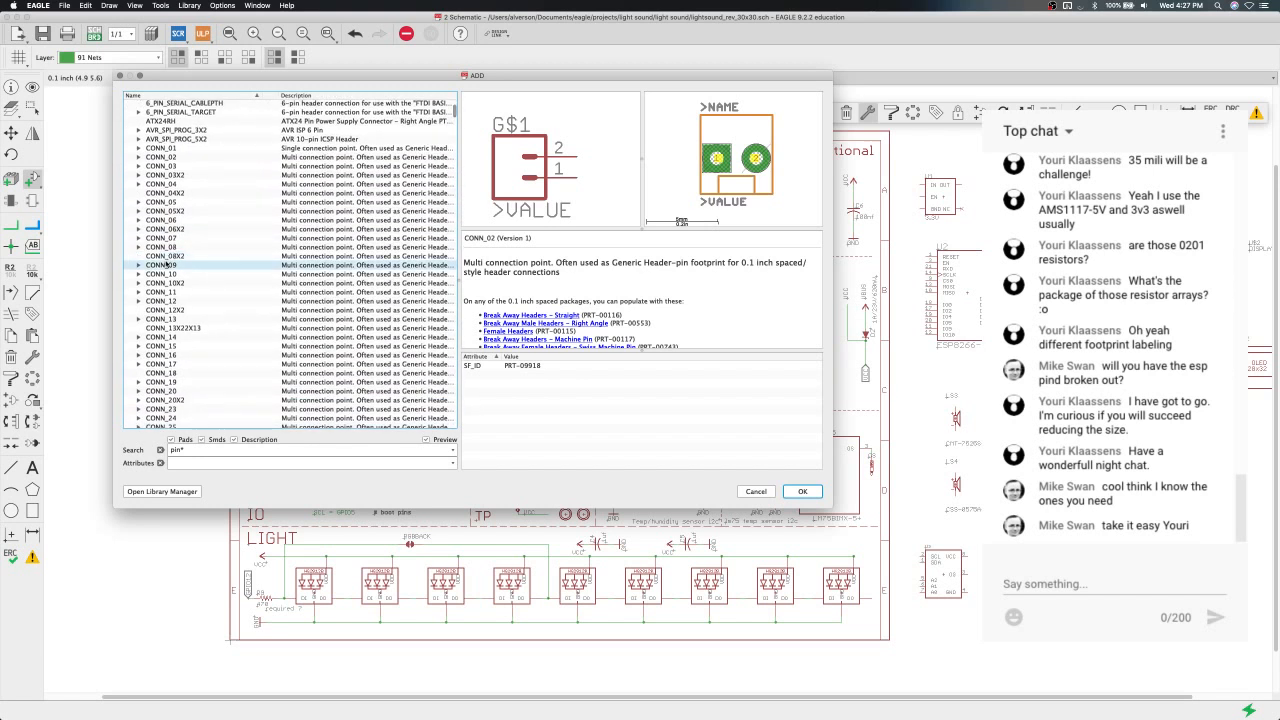
click(167, 265)
click(162, 275)
click(140, 274)
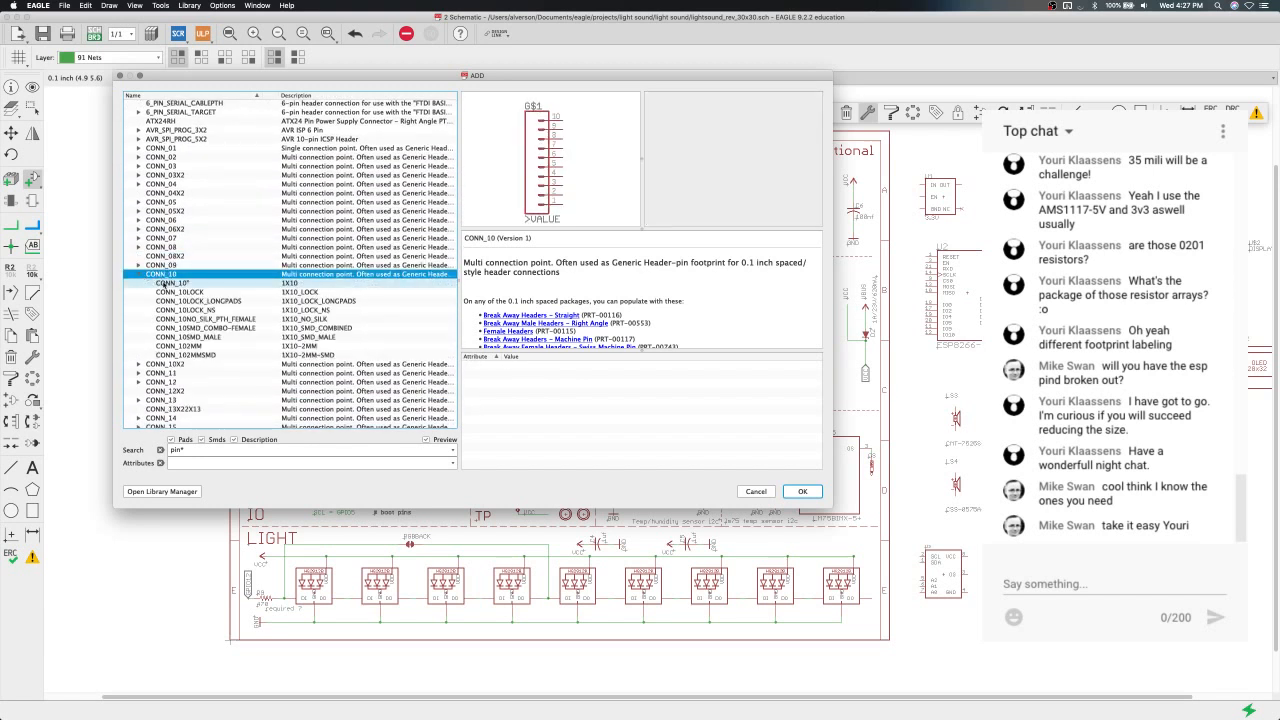
click(162, 283)
click(167, 292)
click(174, 310)
key(Down)
key(Down)
key(Down)
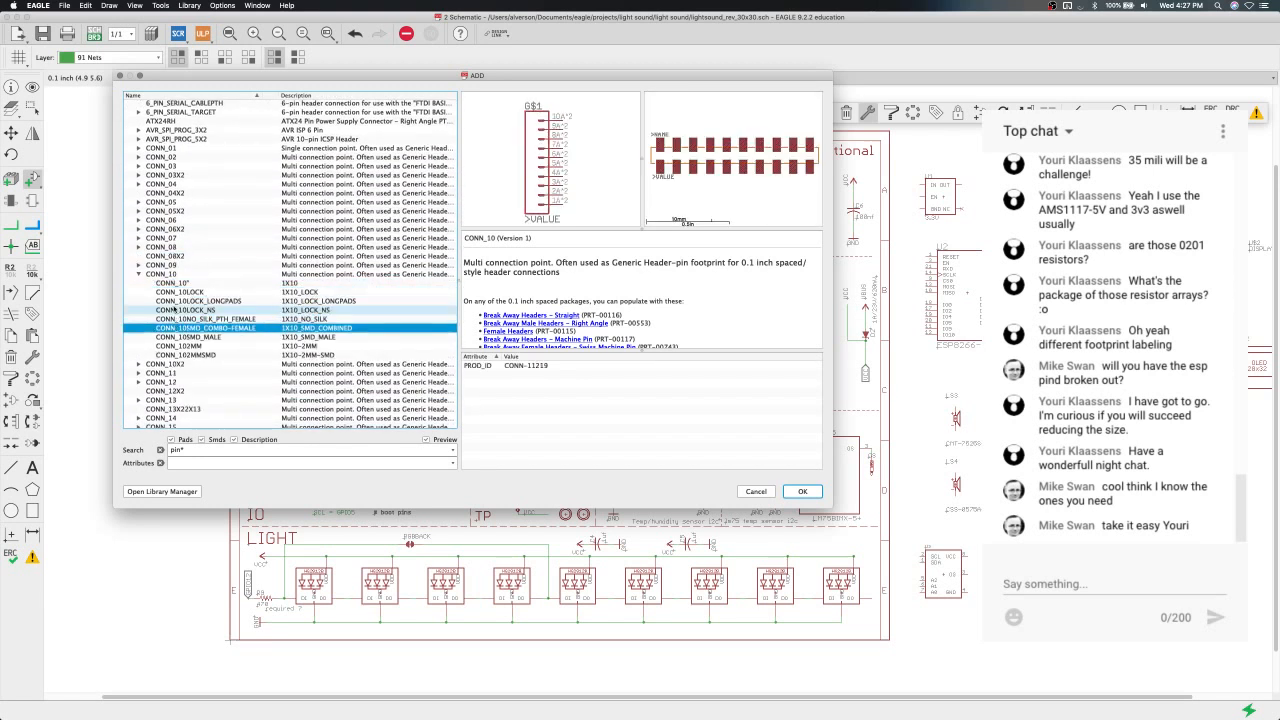
key(Up)
key(Down)
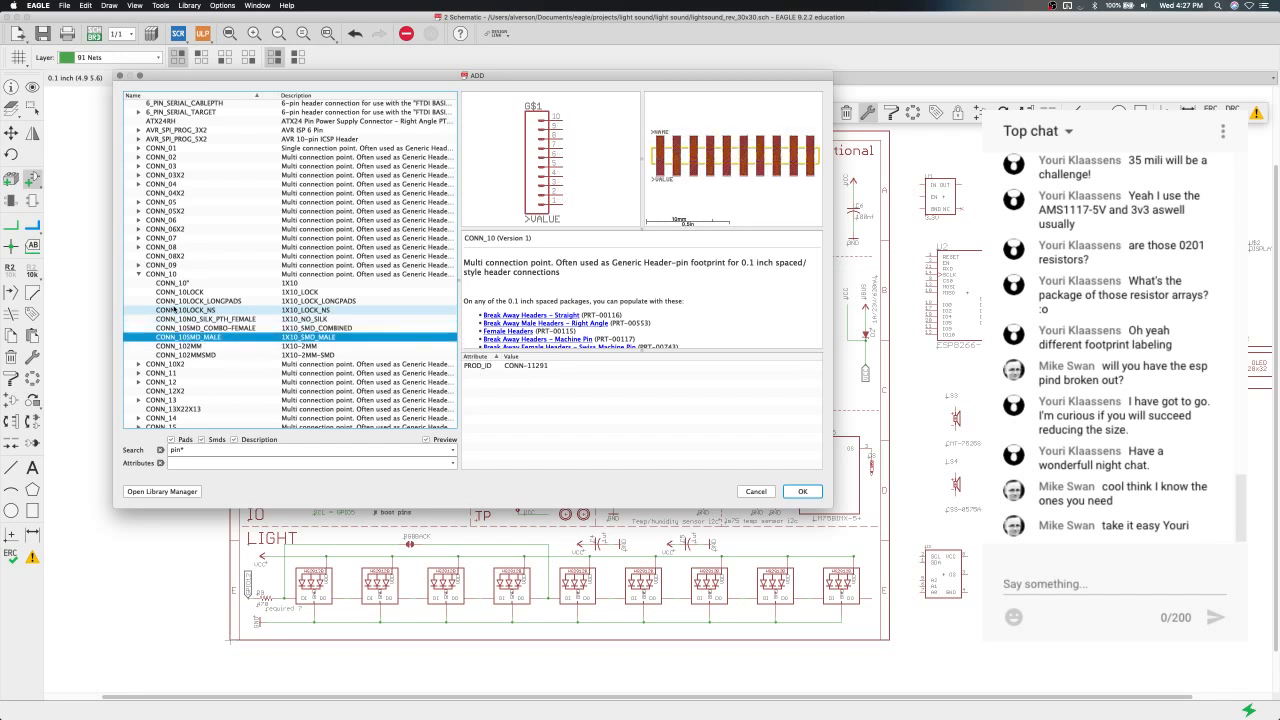
Check the remaining CONN_10 variants, the larger connectors up to CONN_13X2, and the results down to adafruit's pin headers.
key(Down)
key(Down)
key(Down)
key(Down)
key(Down)
key(Down)
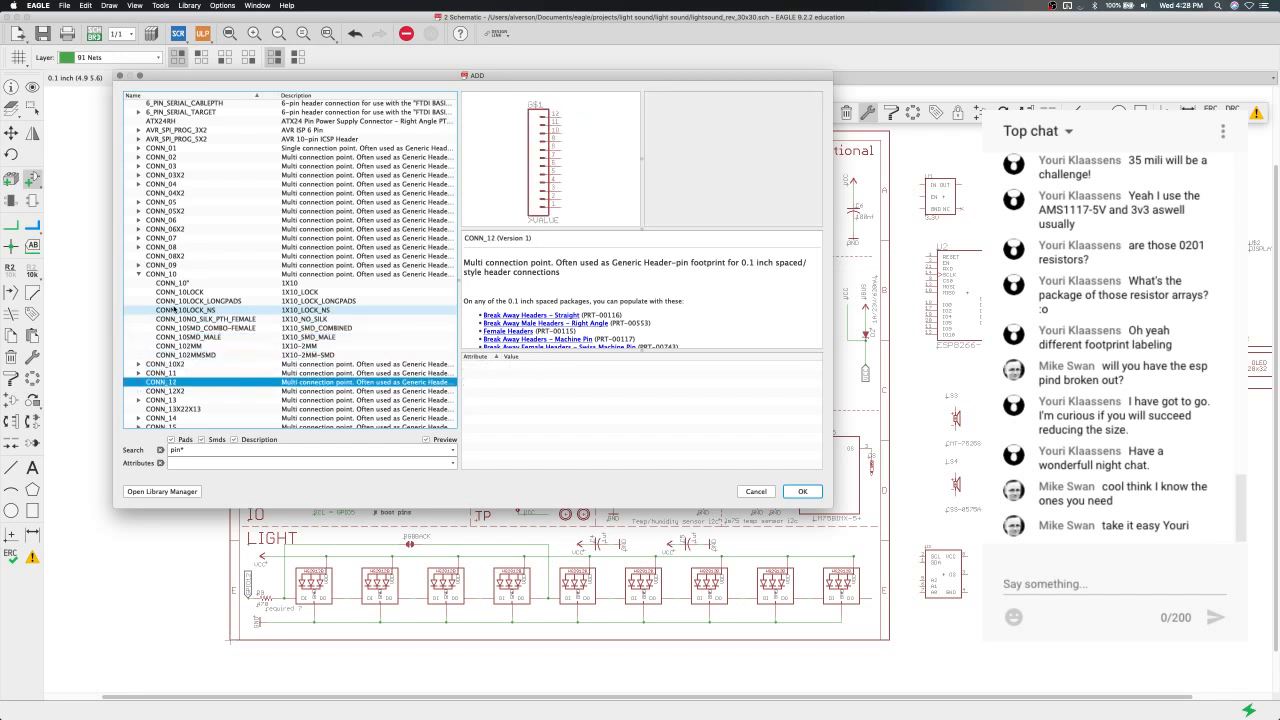
key(Down)
key(Down)
scroll(174, 309, down, 5)
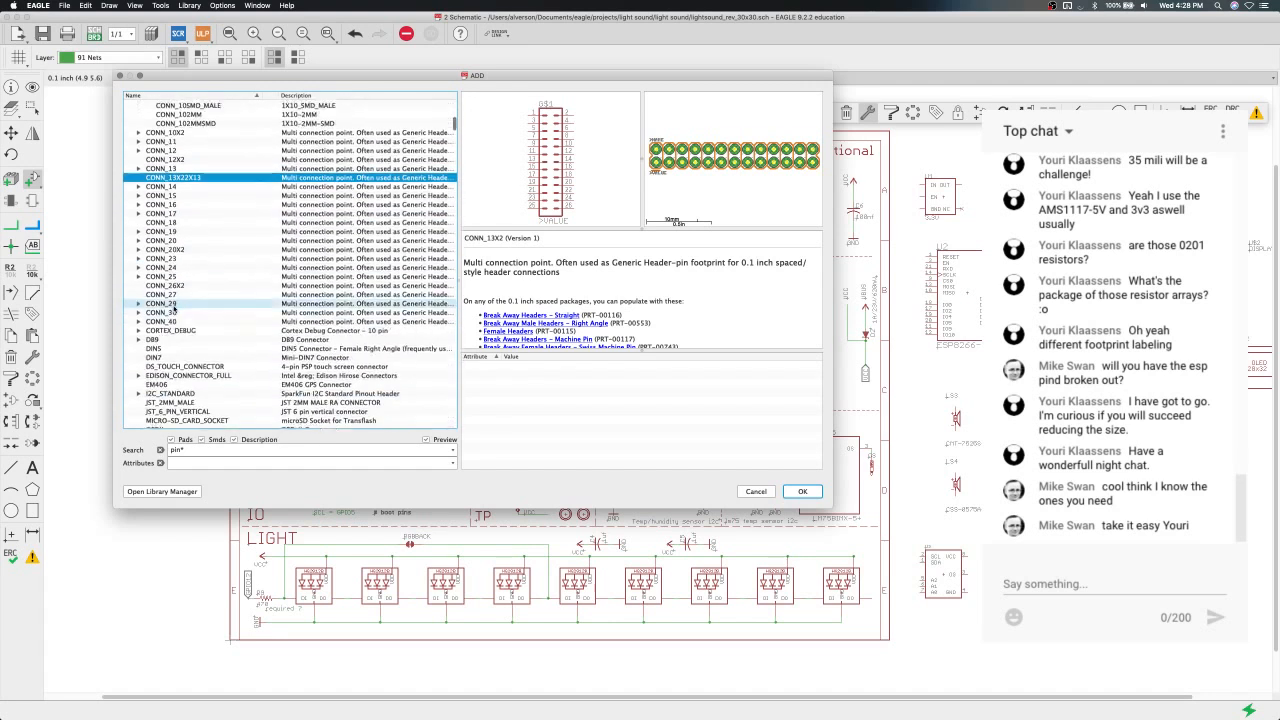
scroll(174, 309, down, 6)
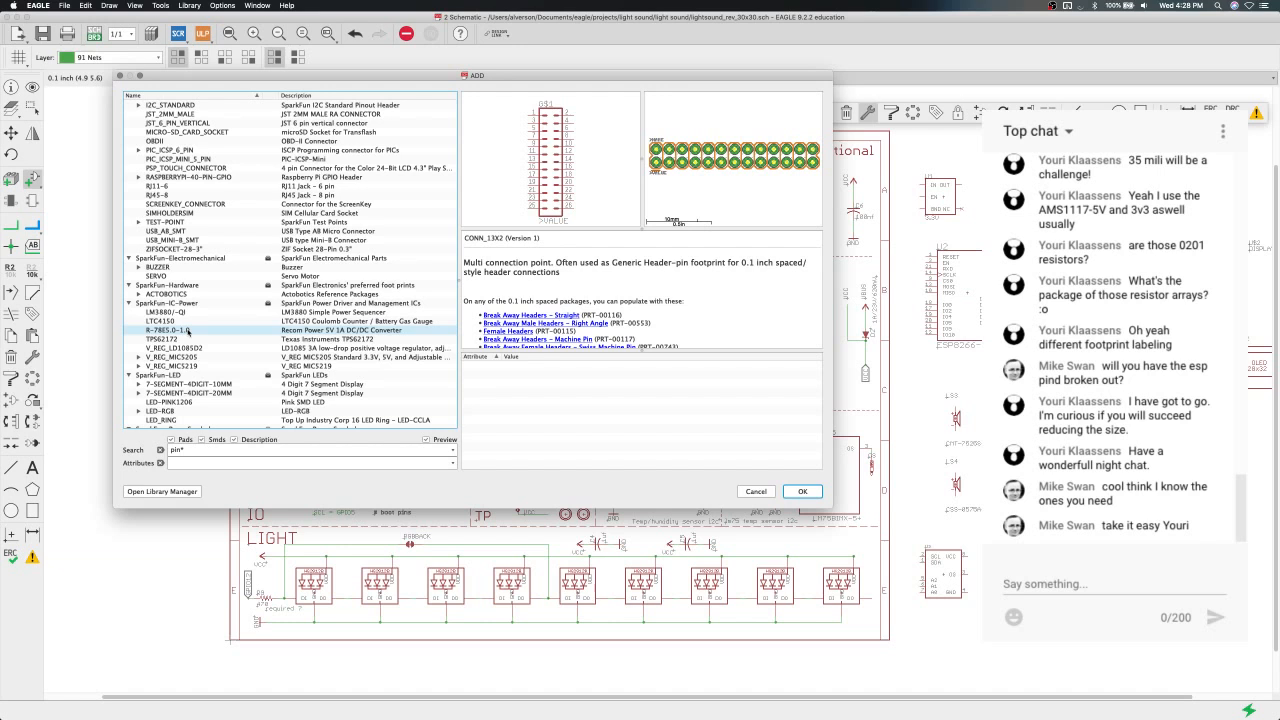
scroll(187, 331, down, 6)
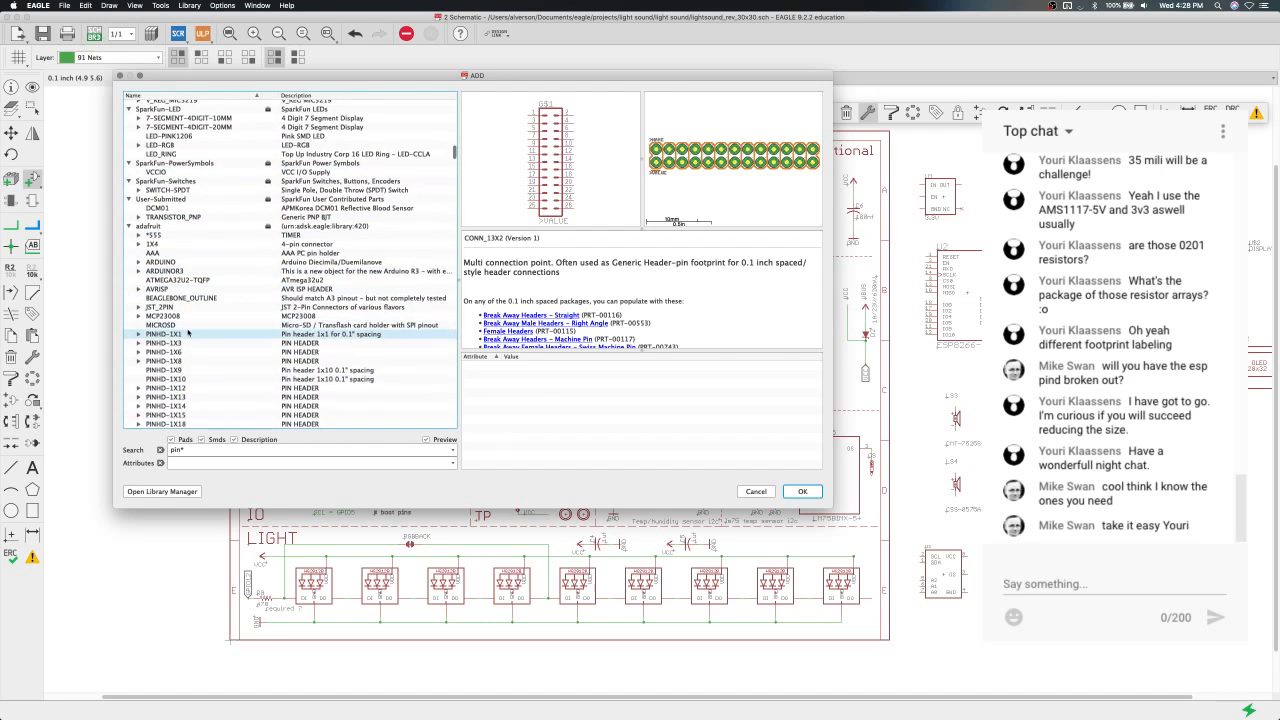
scroll(187, 333, down, 2)
Narrow the part search for female pin headers with "pin*fem", then shorten the pattern to "pin*f".
click(202, 449)
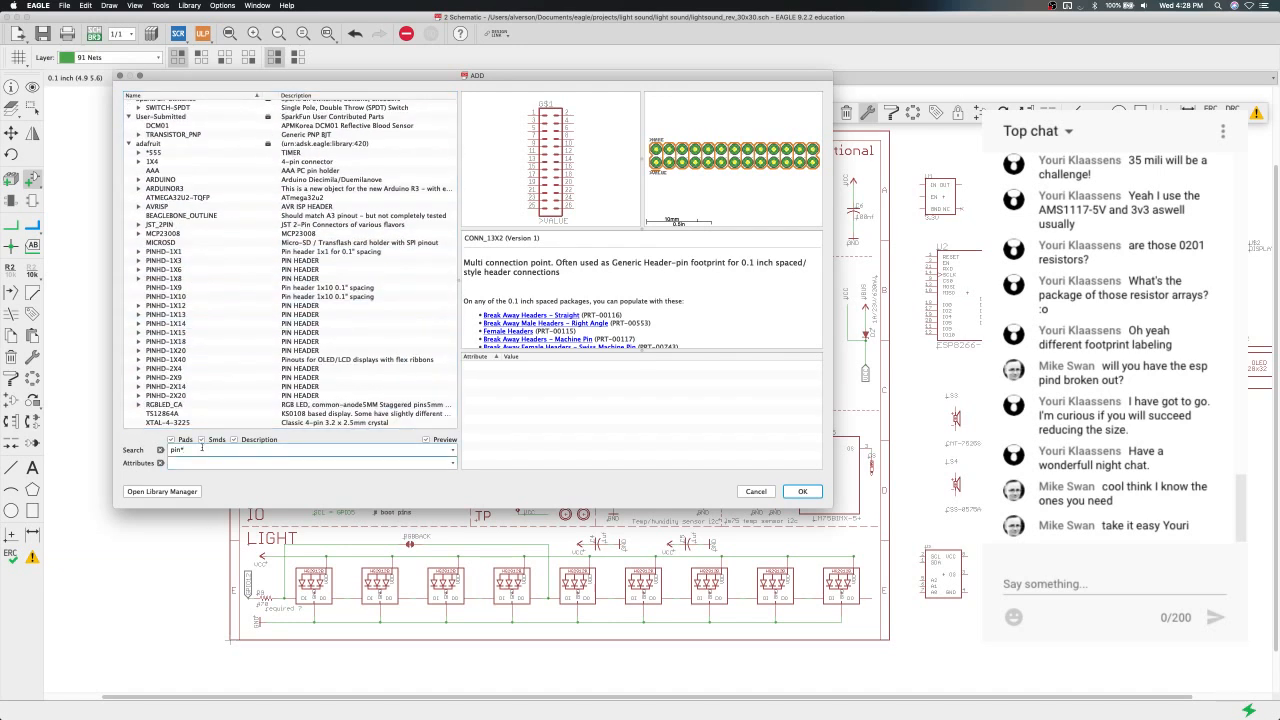
text(pin*fem*)
key(Return)
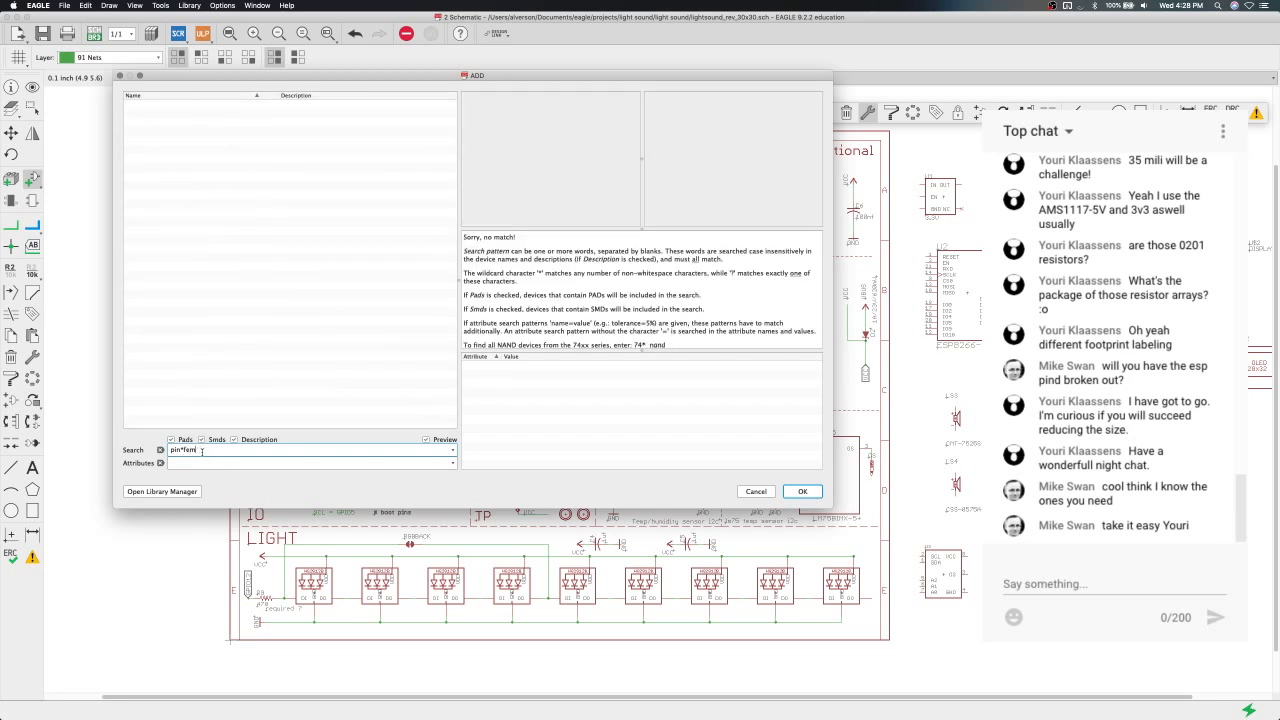
key(BackSpace)
key(BackSpace)
key(BackSpace)
text(*fem*)
key(BackSpace)
key(BackSpace)
key(Return)
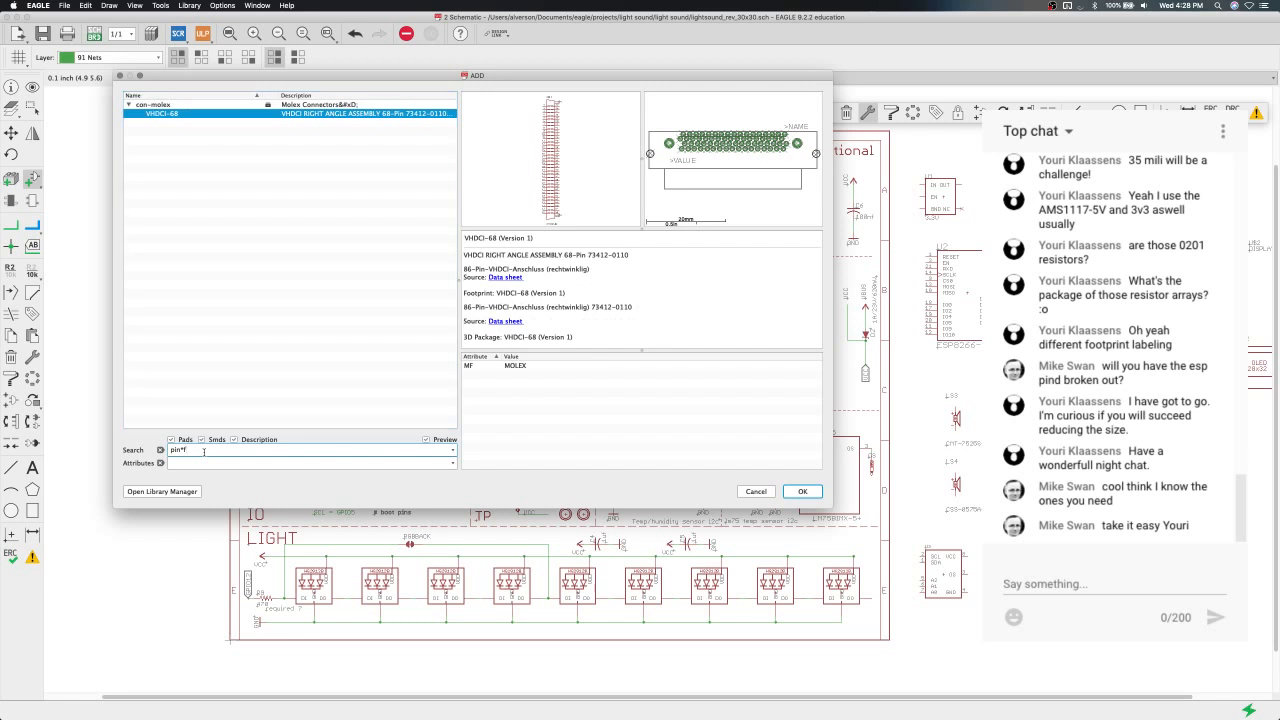
Search for "pin*" again and expand the CONN_04 variants in the SparkFun-Connectors library.
click(207, 201)
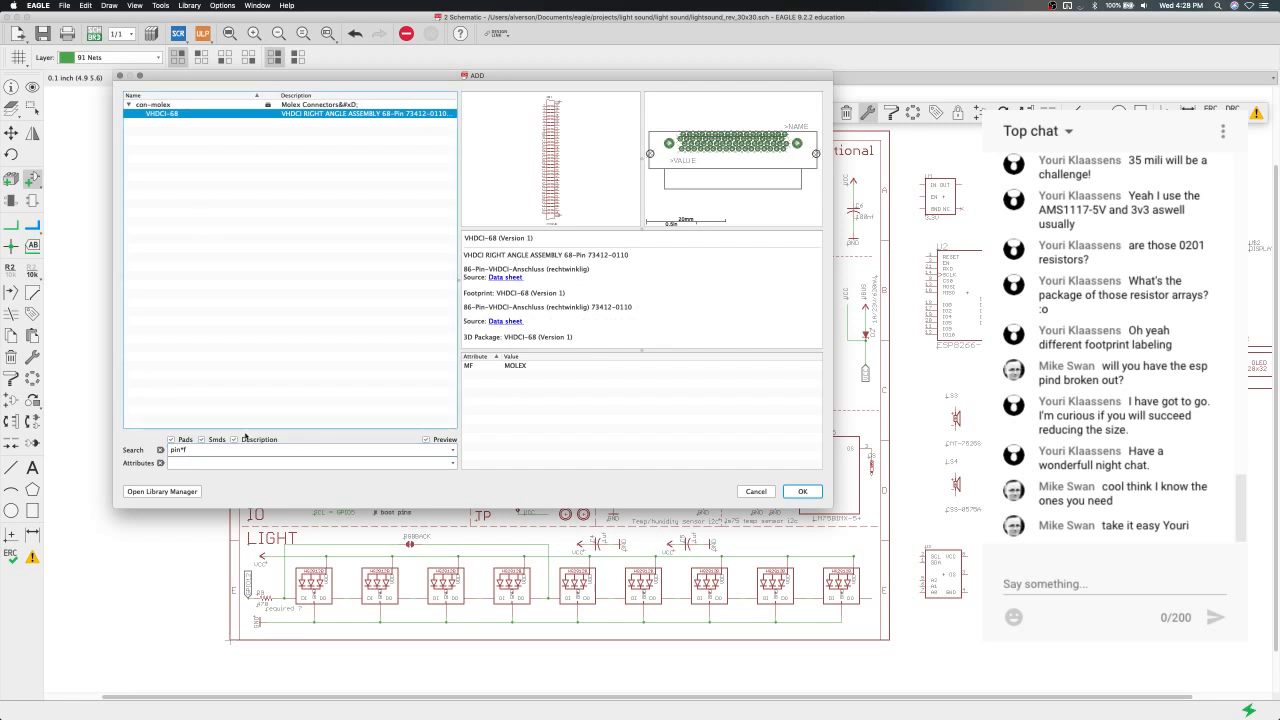
click(236, 450)
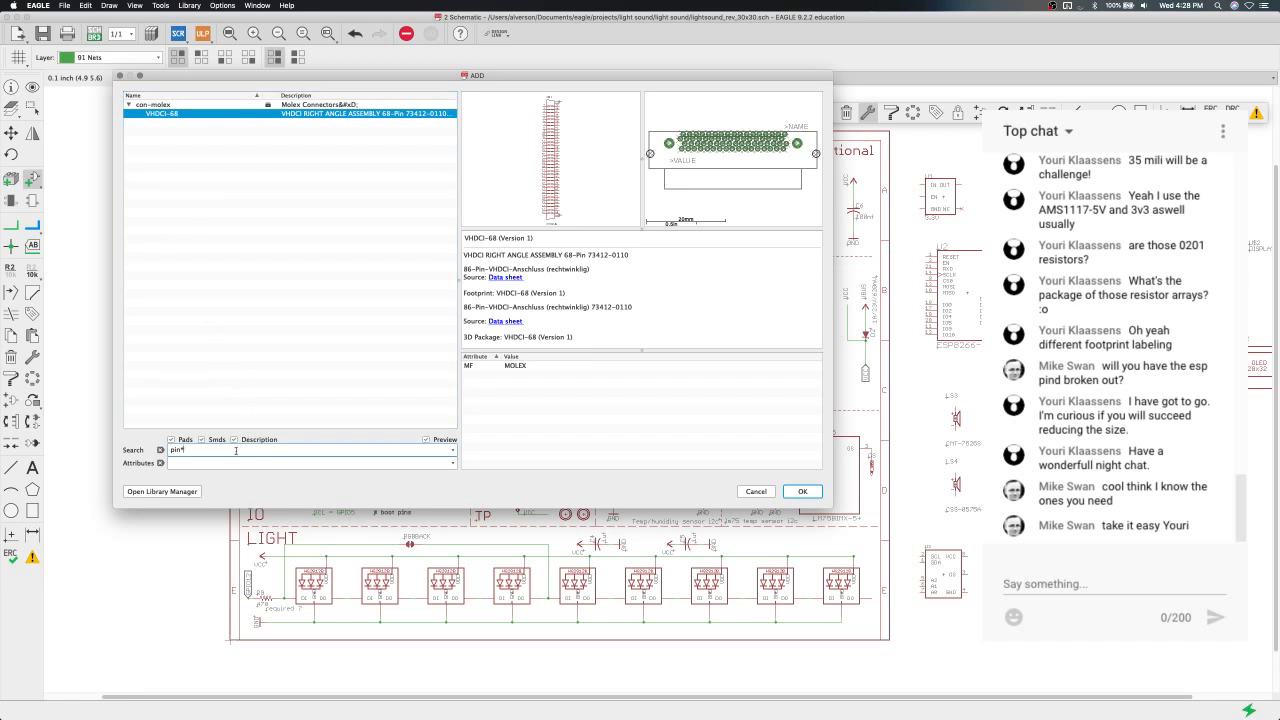
key(Return)
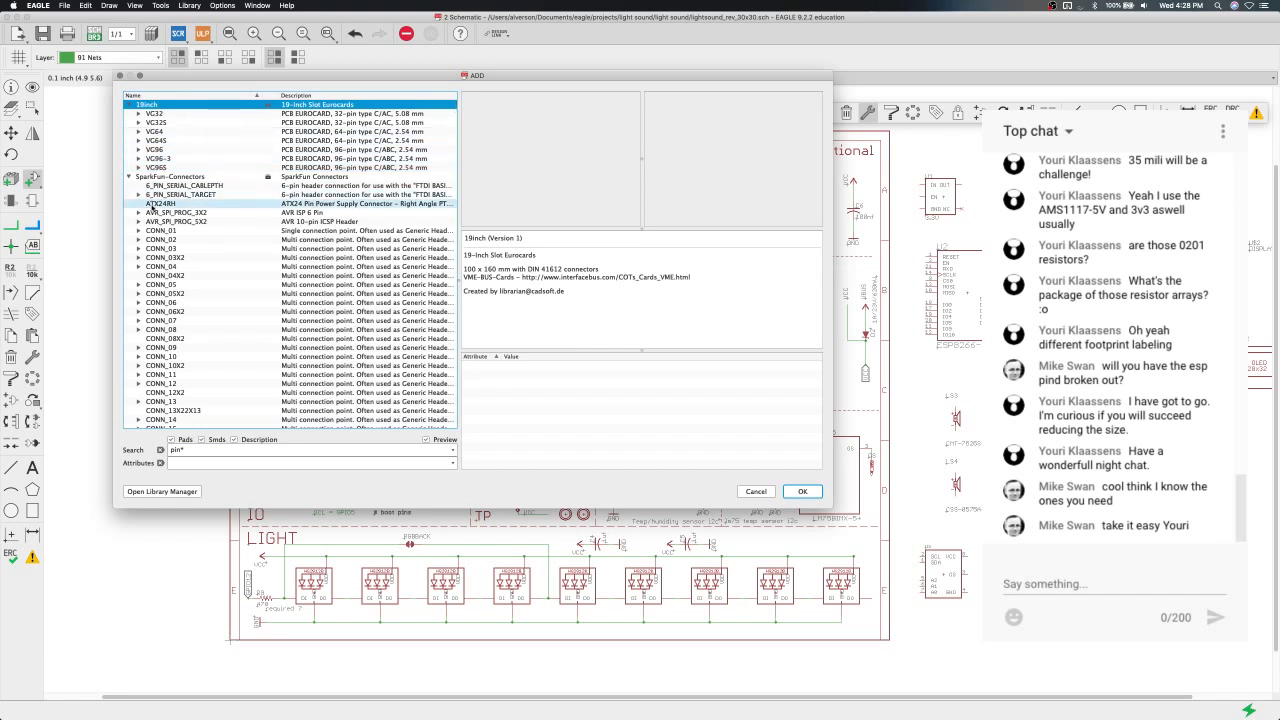
scroll(150, 245, down, 3)
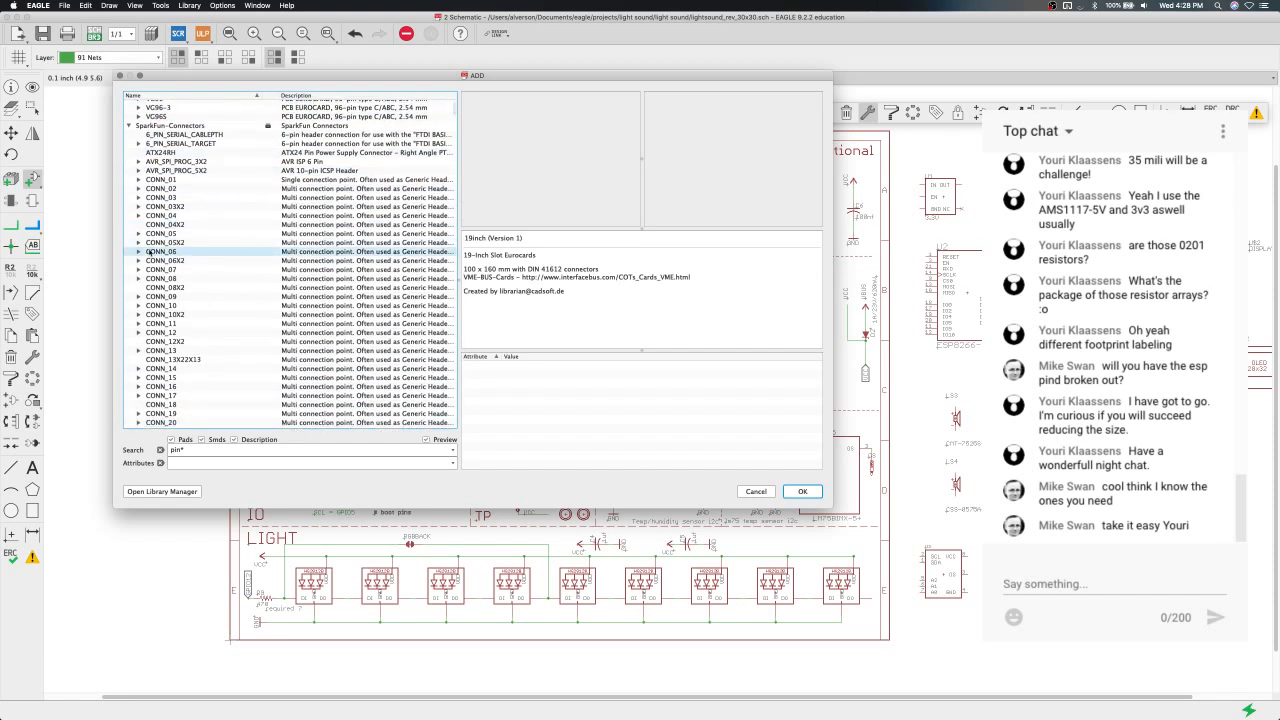
click(138, 216)
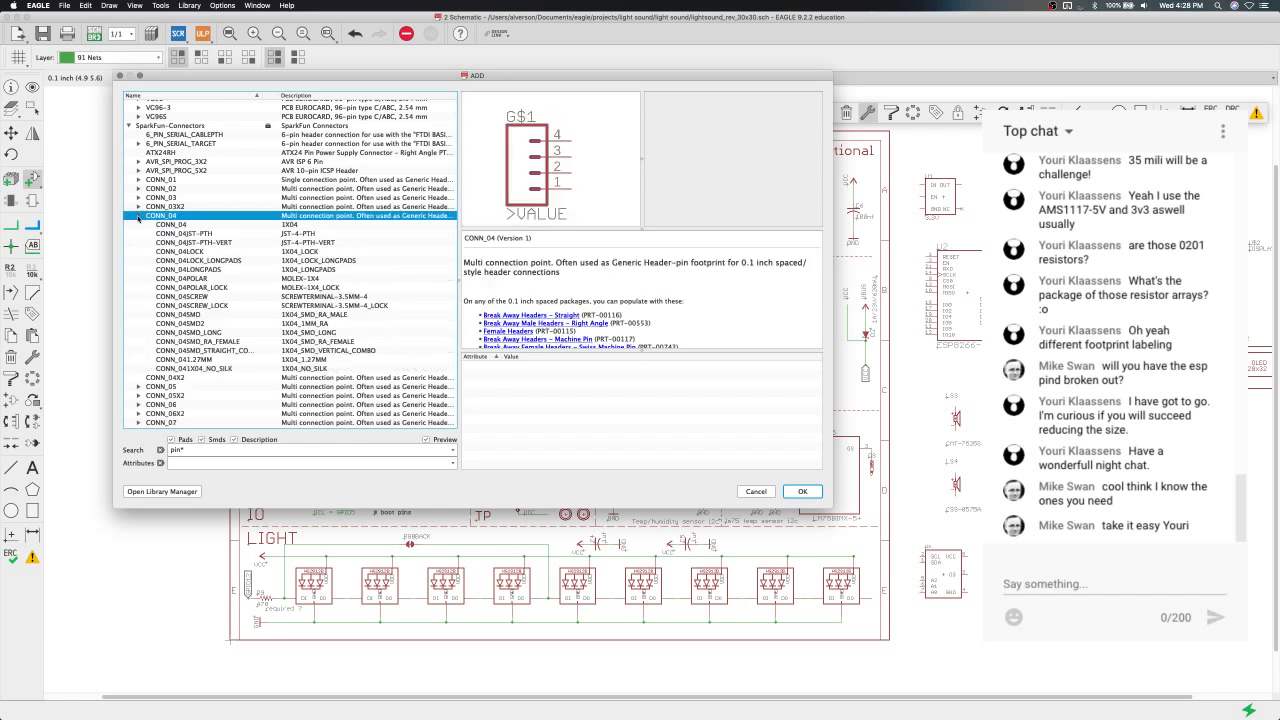
Preview the CONN_04 package variants in the list, comparing CONN_04SMD with CONN_04SMD_RA_FEMALE.
click(160, 225)
key(Down)
key(Down)
key(Down)
key(Down)
key(Down)
key(Down)
key(Down)
key(Down)
key(Down)
key(Down)
key(Down)
key(Down)
key(Down)
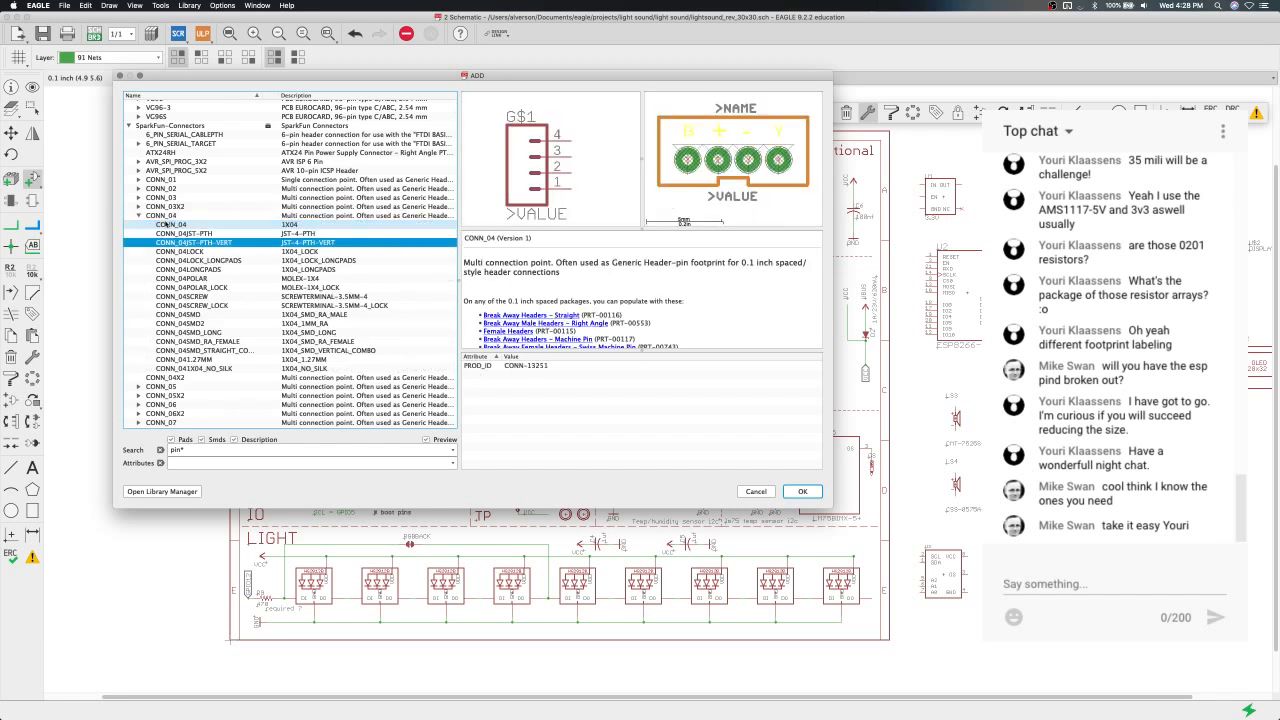
key(Up)
key(Up)
key(Up)
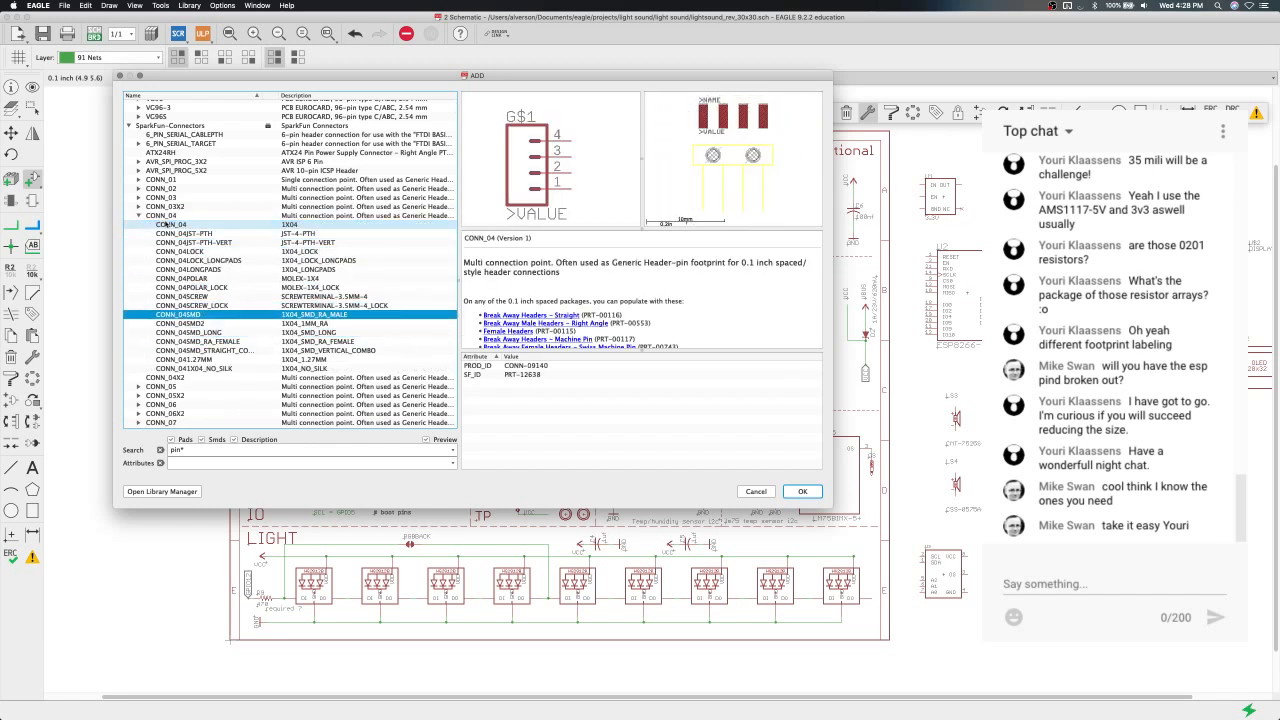
key(Down)
key(Down)
key(Down)
key(Down)
key(Up)
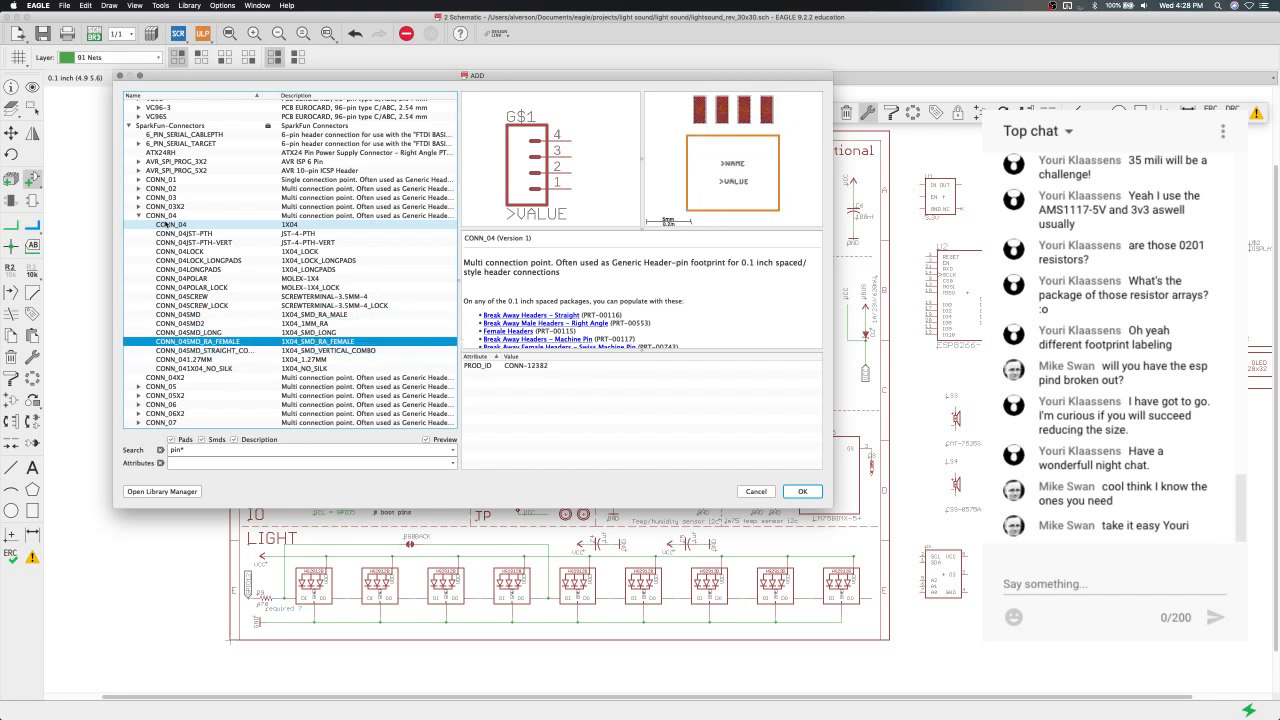
key(Down)
key(Up)
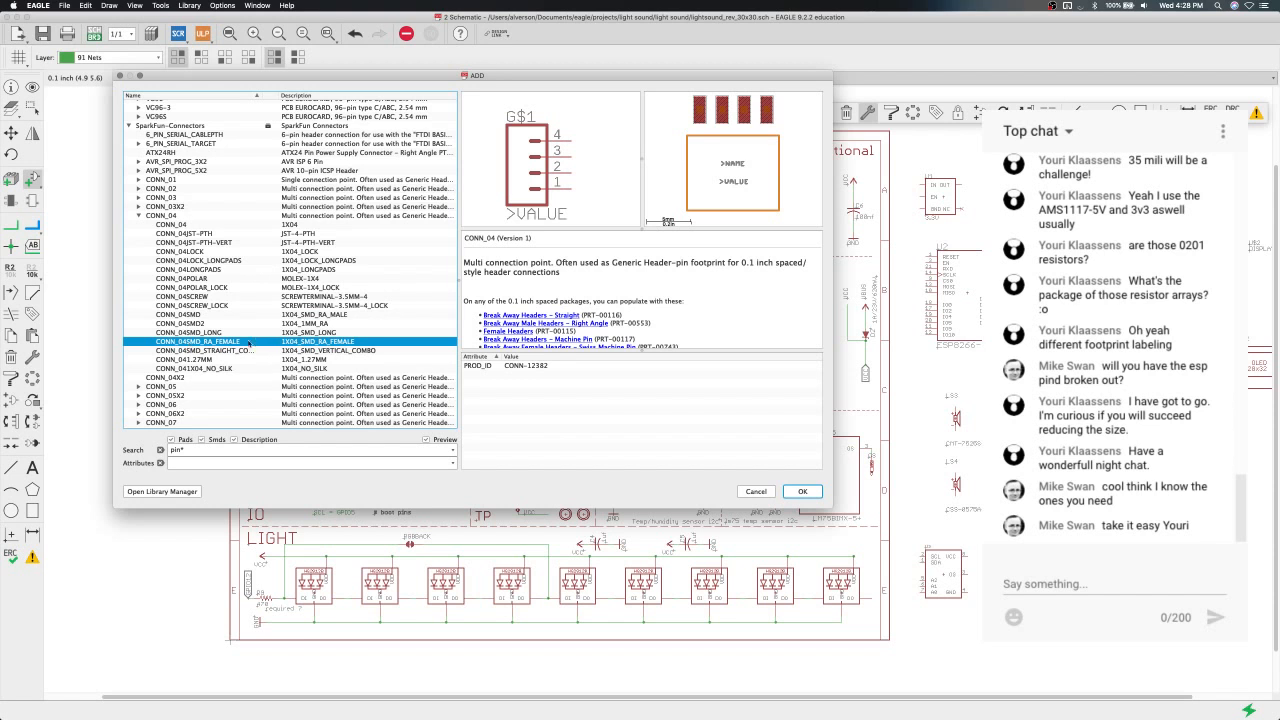
Search the part libraries for female connectors with "conn*female".
click(198, 449)
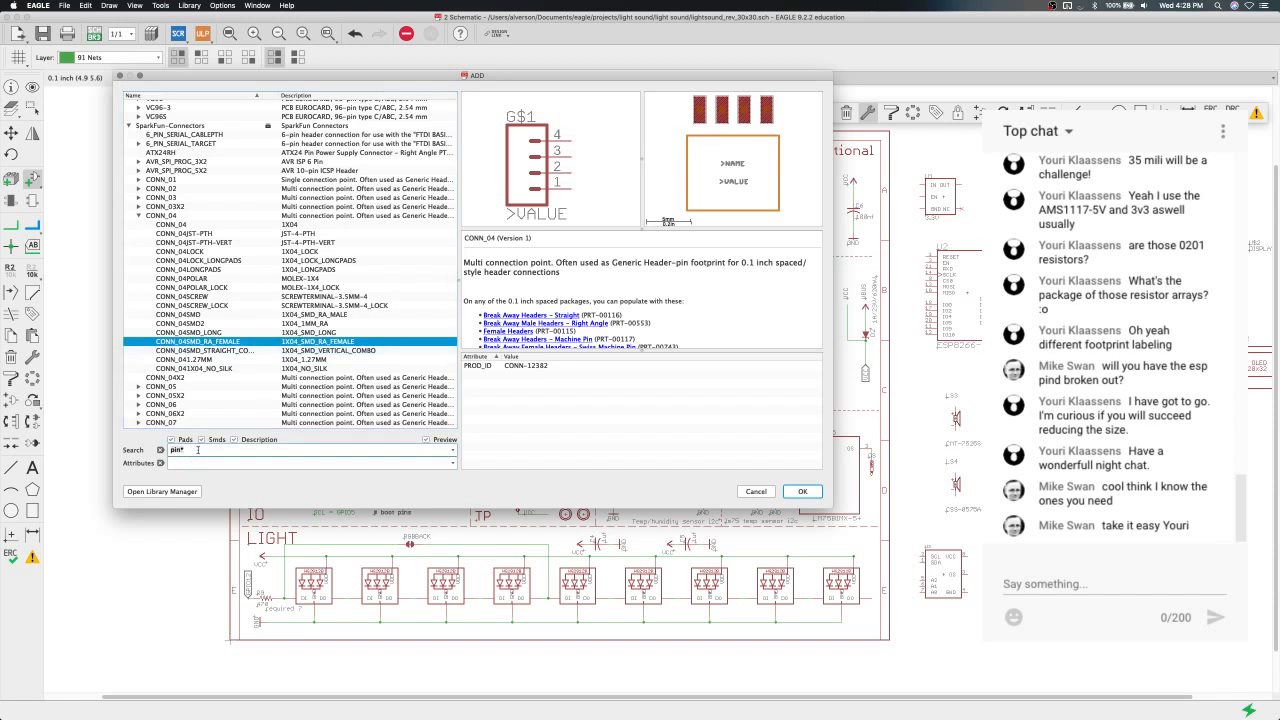
text(comnn)
key(BackSpace)
key(BackSpace)
key(BackSpace)
text(nn*femal)
key(Return)
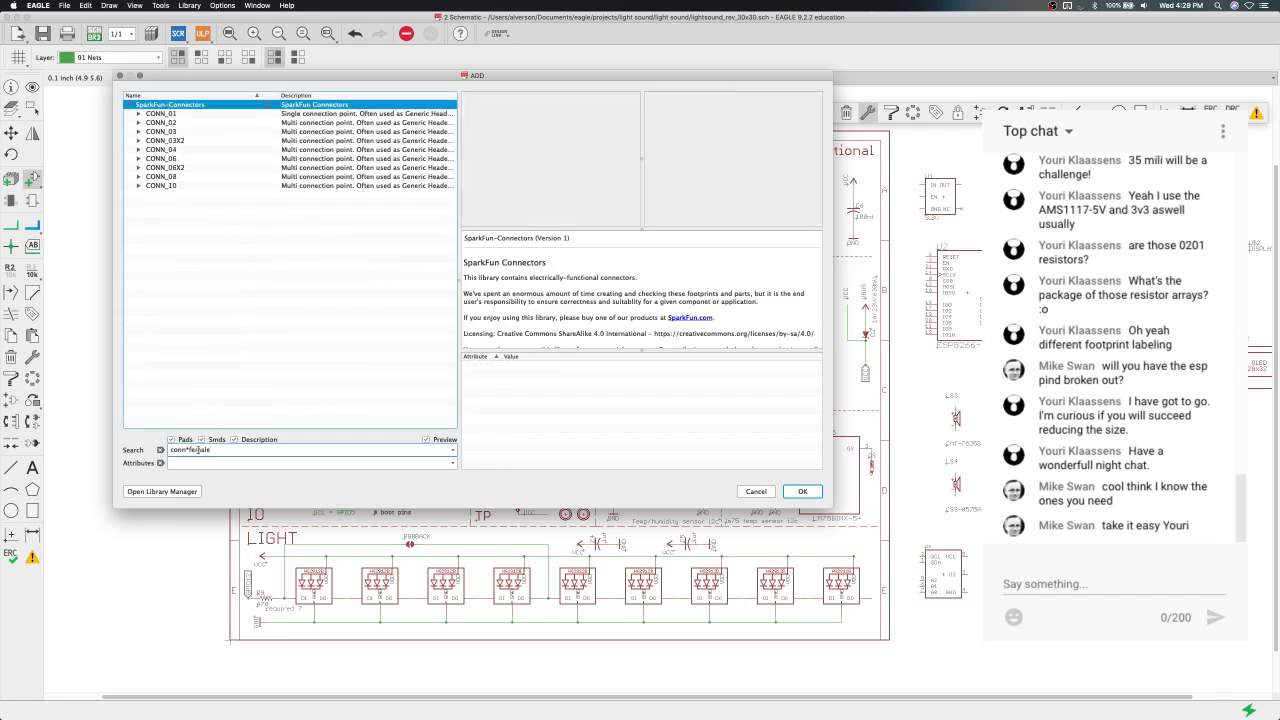
Expand CONN_08 and CONN_10 and preview their female header variants, including both SMD-COMBO-FEMALE footprints.
click(136, 176)
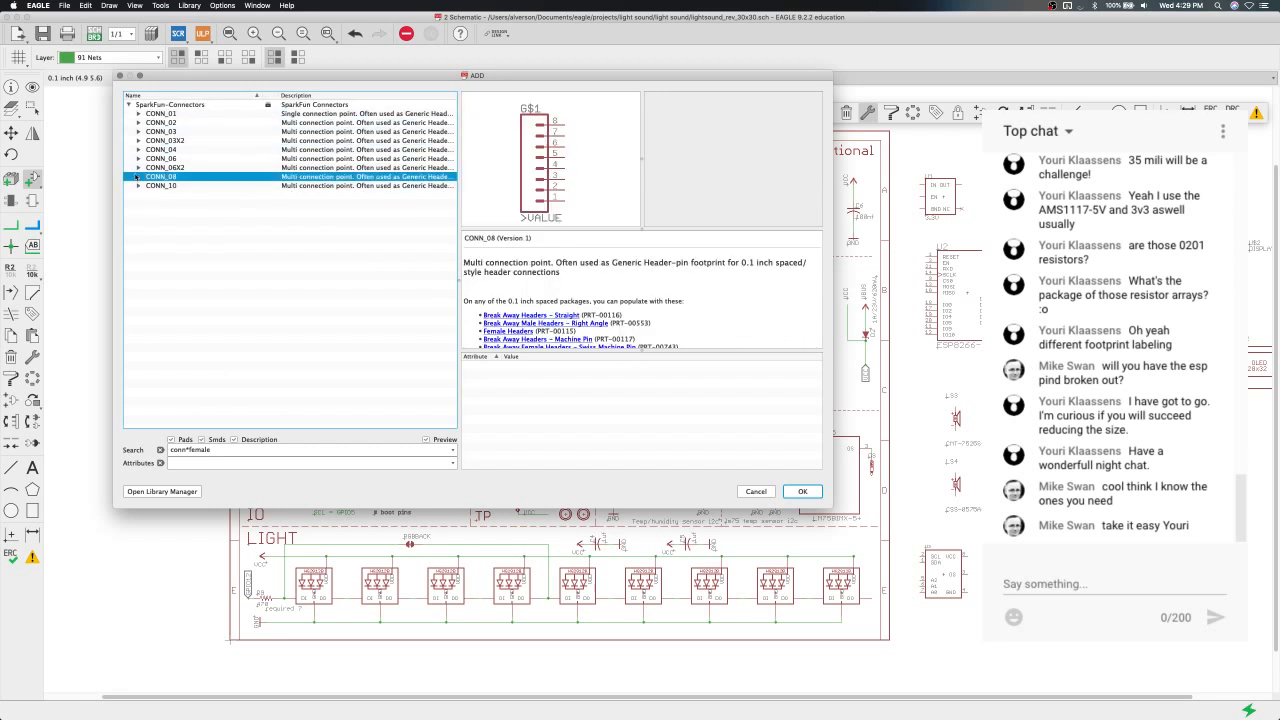
click(137, 176)
double_click(160, 212)
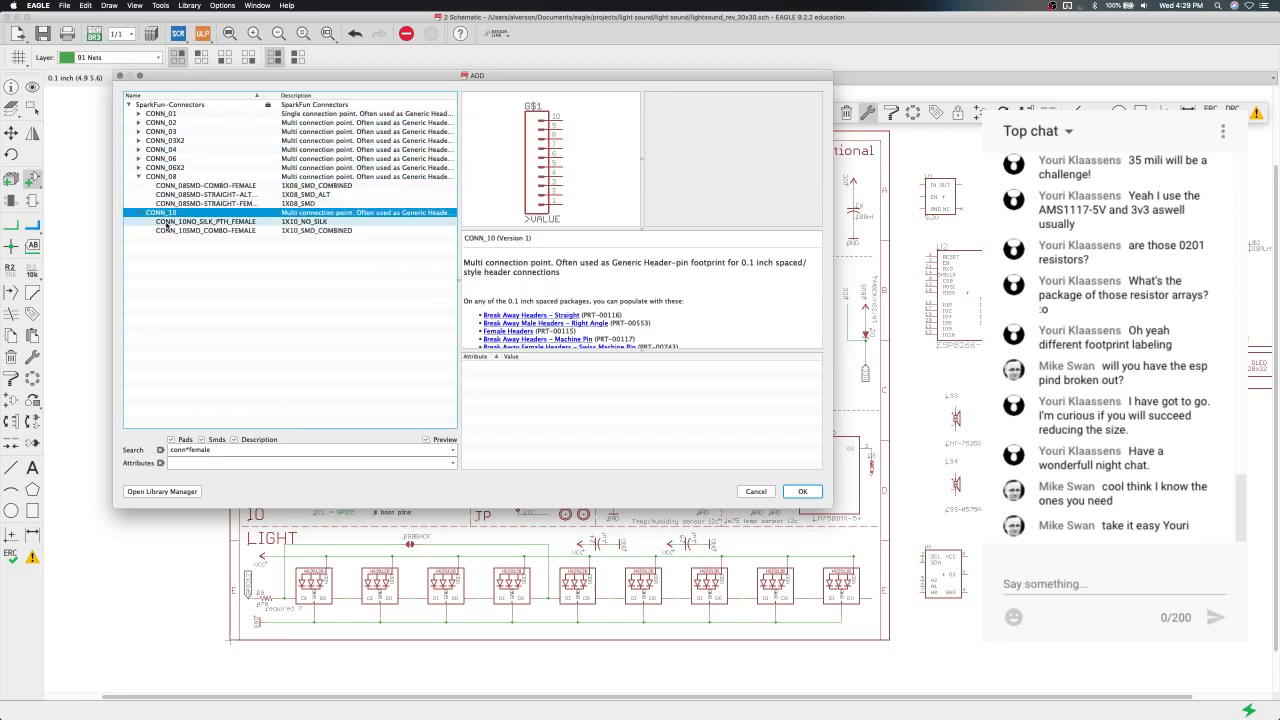
click(168, 221)
click(170, 230)
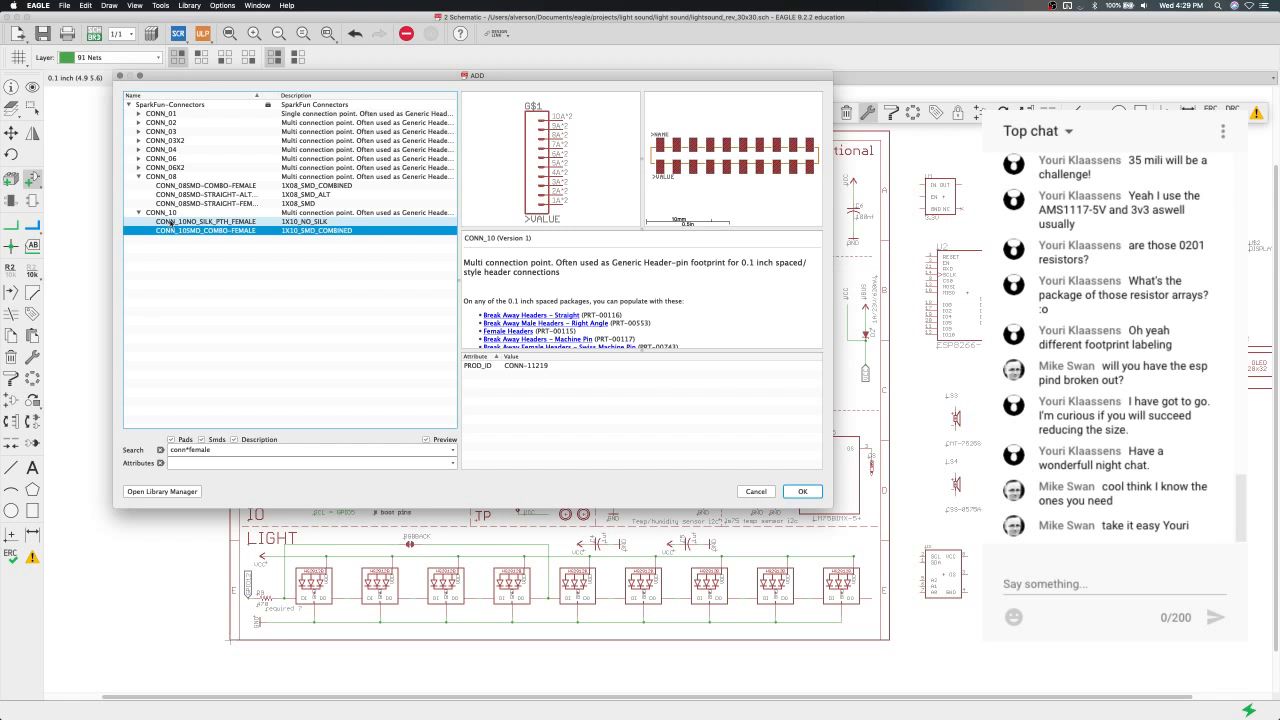
click(176, 203)
key(Up)
key(Up)
key(Up)
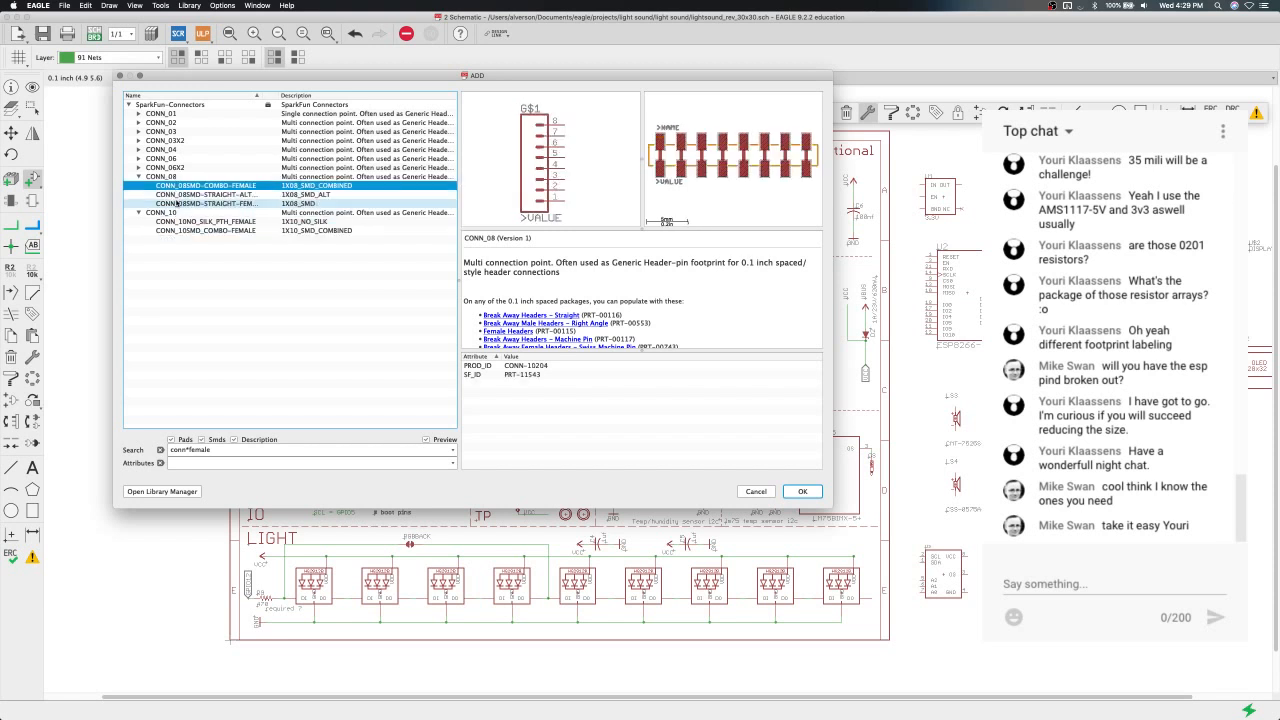
Expand CONN_06X2 and CONN_06 and preview their female through-hole and SMD footprints.
key(Up)
key(Up)
key(Up)
key(Up)
key(Up)
key(Up)
key(Up)
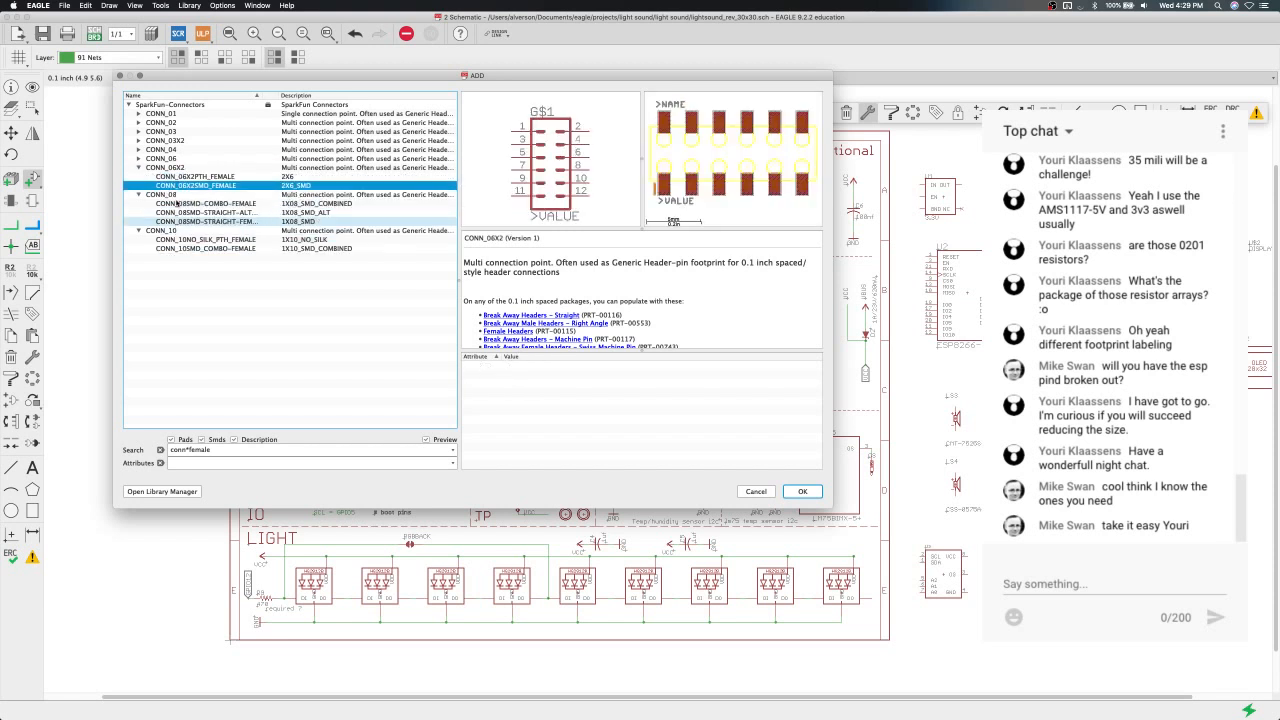
key(Down)
key(Down)
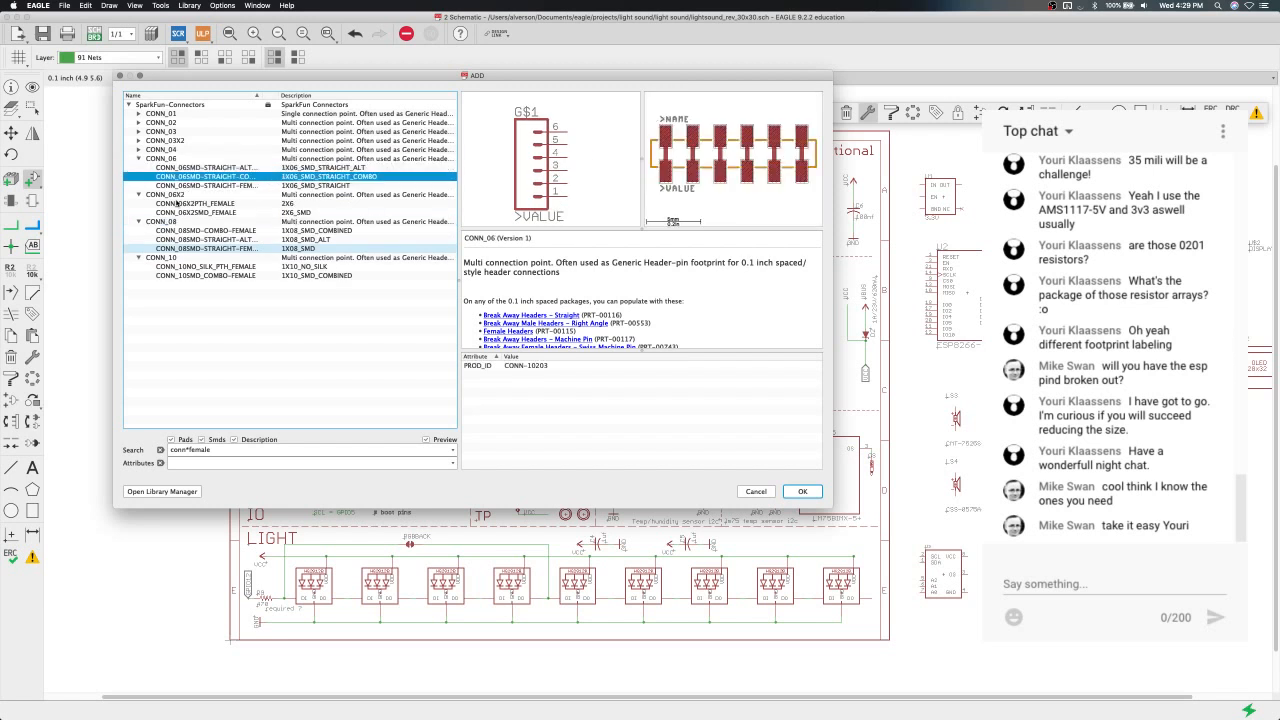
key(Up)
key(Up)
key(Down)
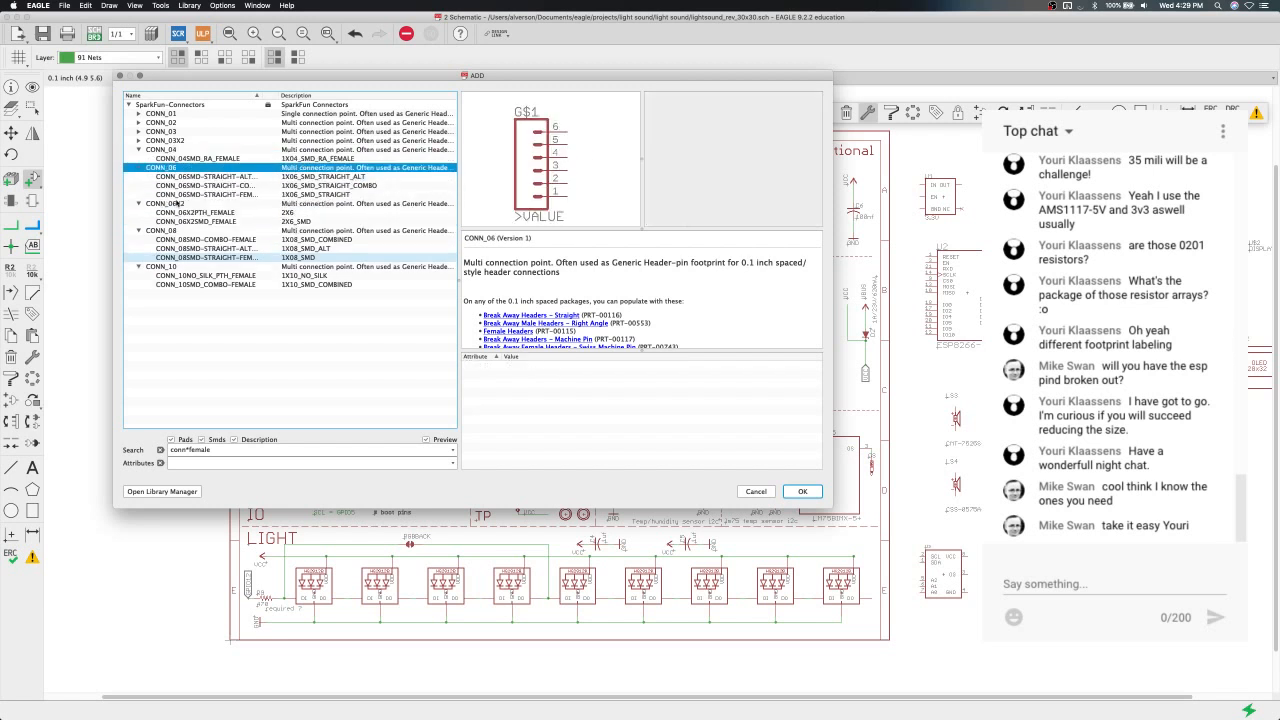
Expand CONN_04, CONN_03X2 and CONN_03 and preview their female variants, such as CONN_03SMD_RA_FEMALE.
key(Up)
key(Up)
key(Down)
key(Up)
key(Up)
key(Down)
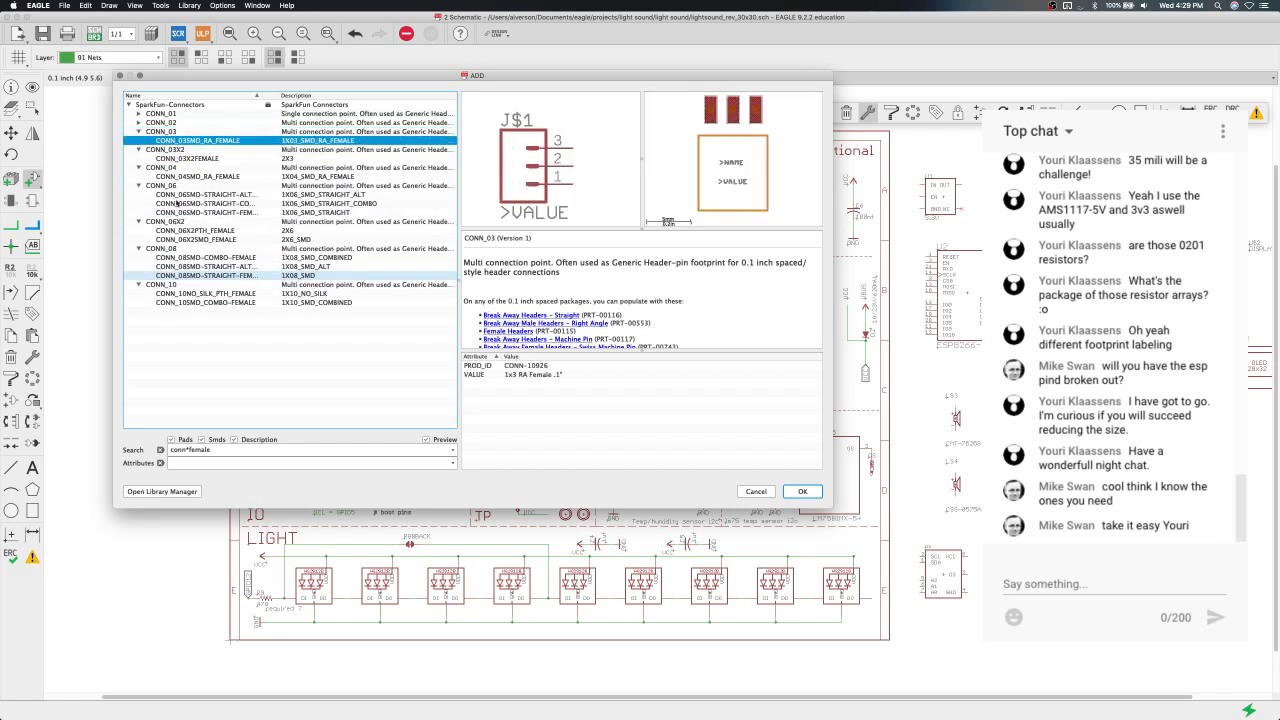
Add CONN_04SMD_RA_FEMALE to the schematic, placing it outside the frame just below the existing connector beside the IO block.
key(Down)
key(Down)
key(Down)
key(Down)
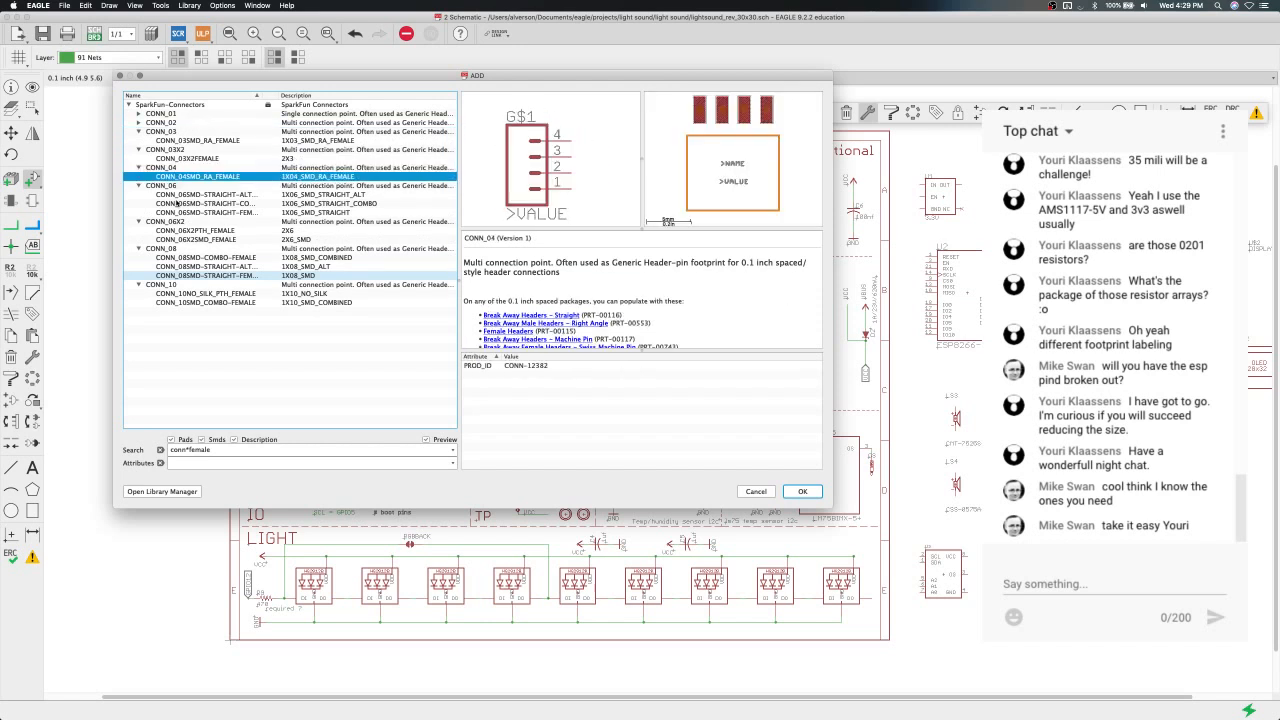
key(Return)
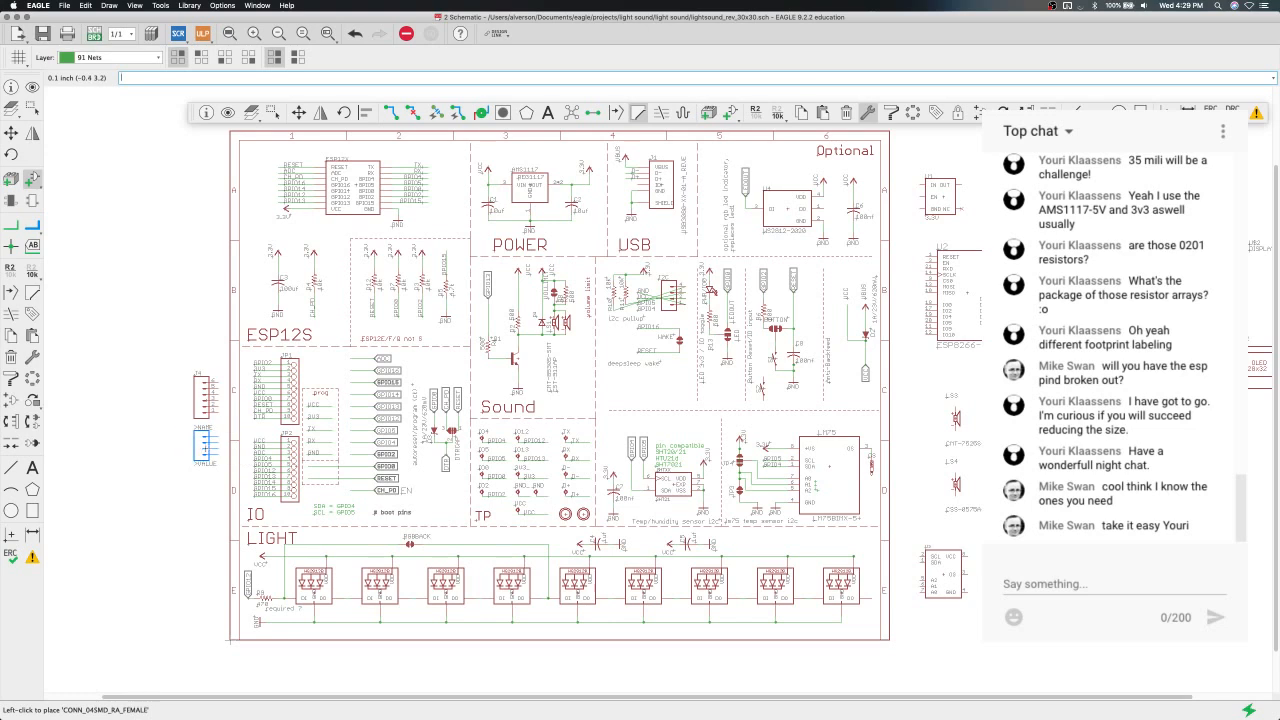
key(Escape)
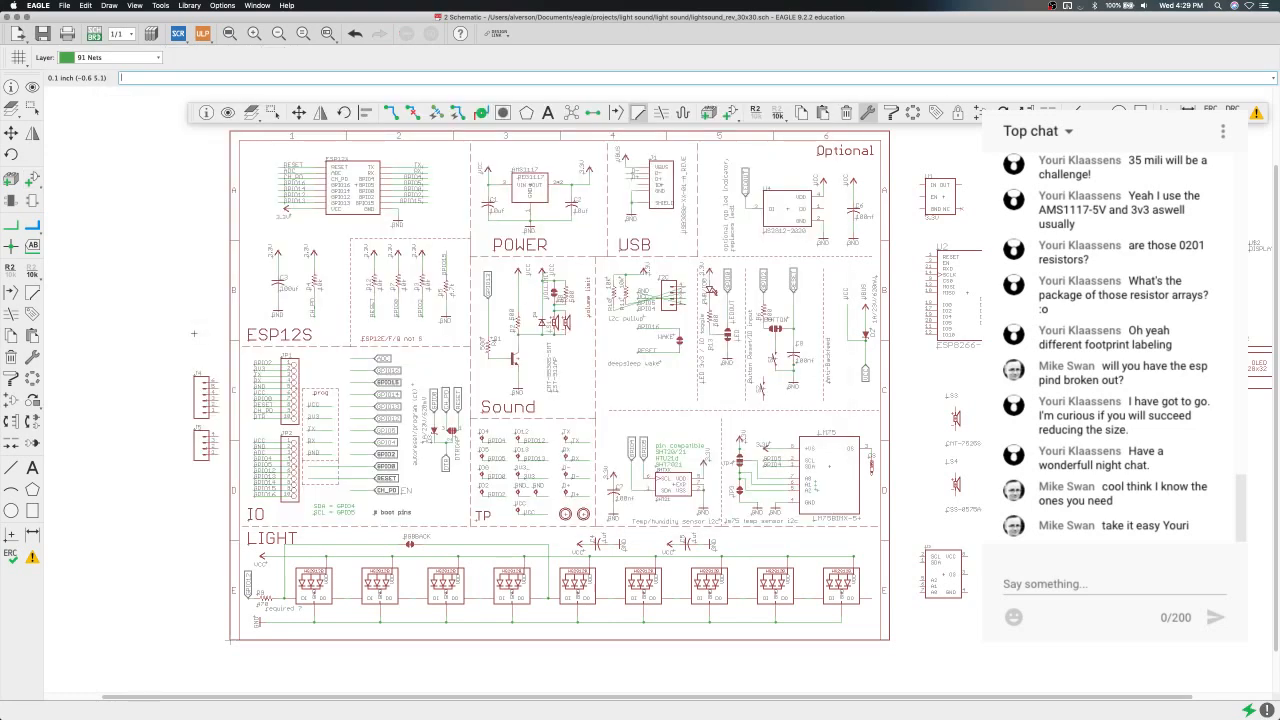
In the board layout, move the new four-pin SMD header from below the outline onto the board's lower-left corner.
key(ctrl+Left)
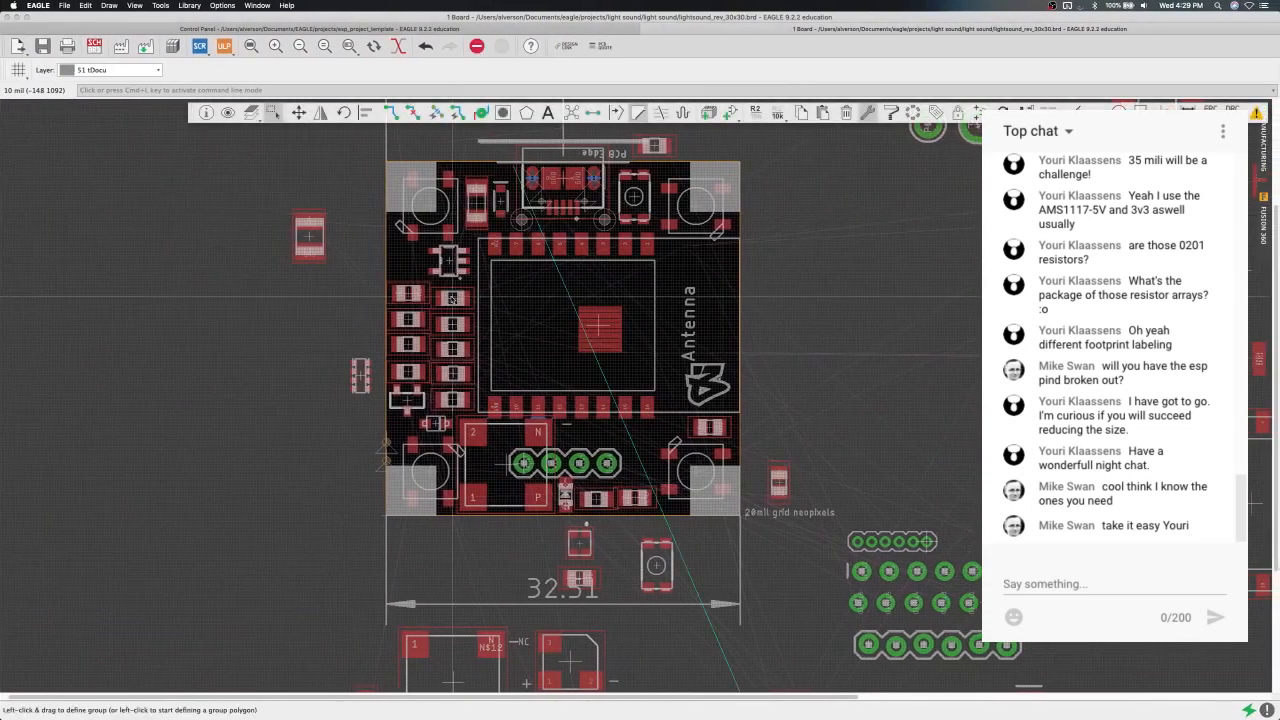
scroll(438, 418, down, 5)
scroll(438, 418, left, 2)
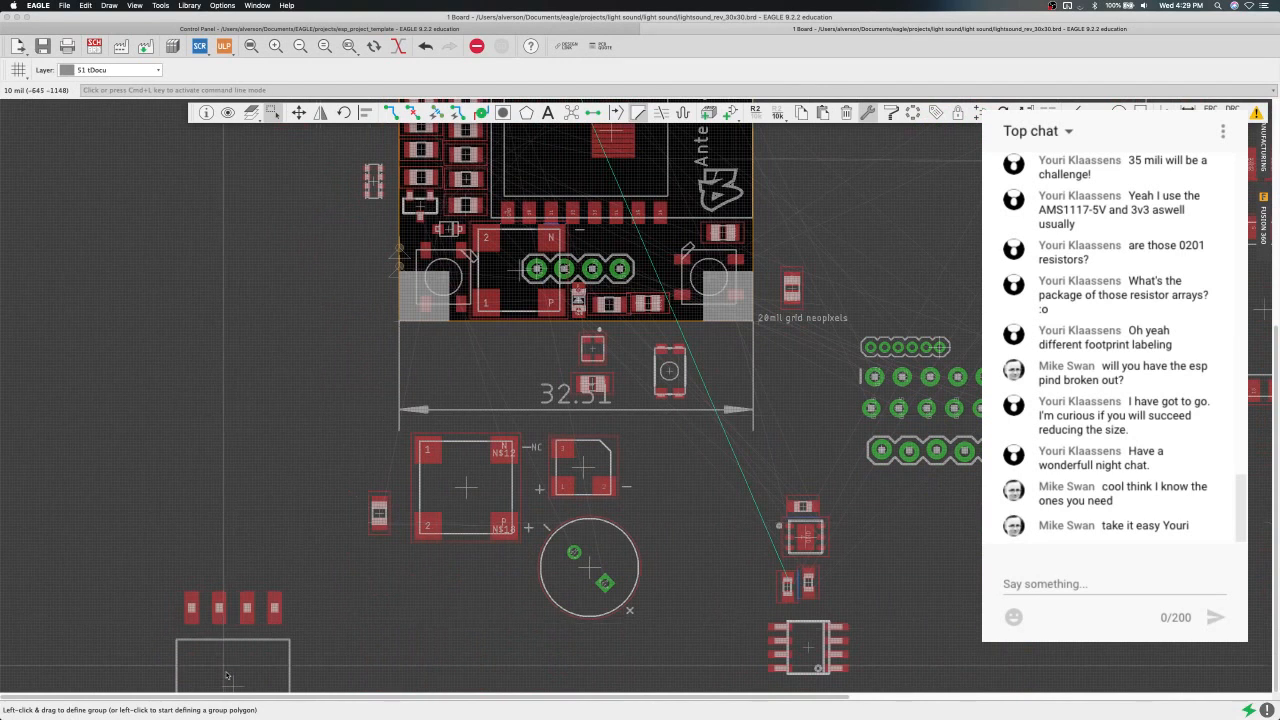
key(super+l)
drag(238, 681, 415, 340)
scroll(339, 464, down, 3)
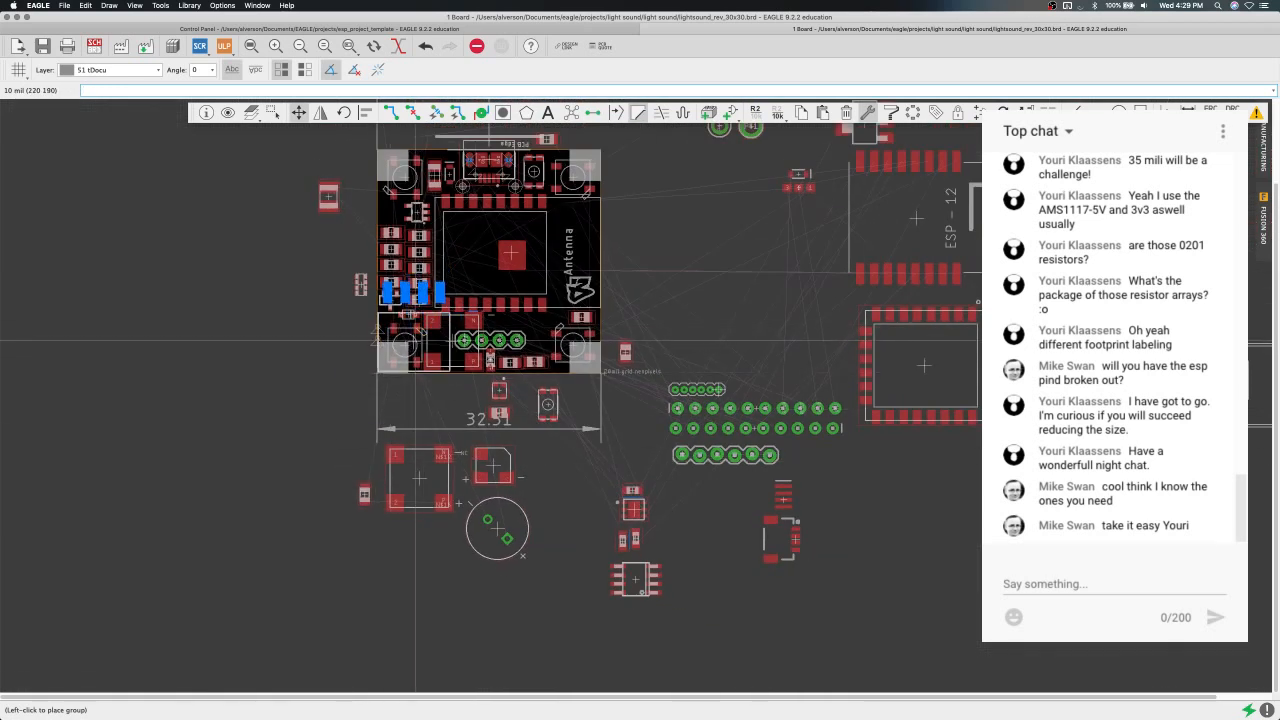
scroll(415, 340, up, 3)
click(415, 341)
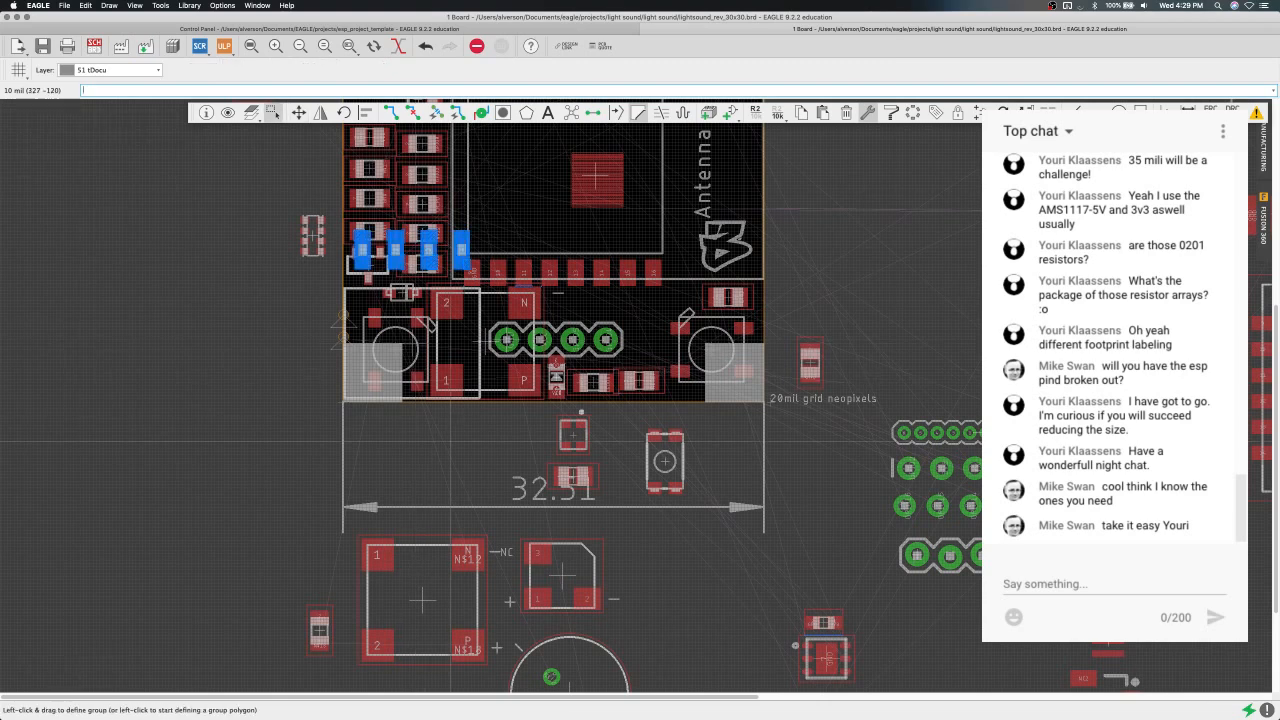
Back in the schematic, copy the four-pin connector and place two copies in a column below it.
key(ctrl+Right)
key(ctrl+Left)
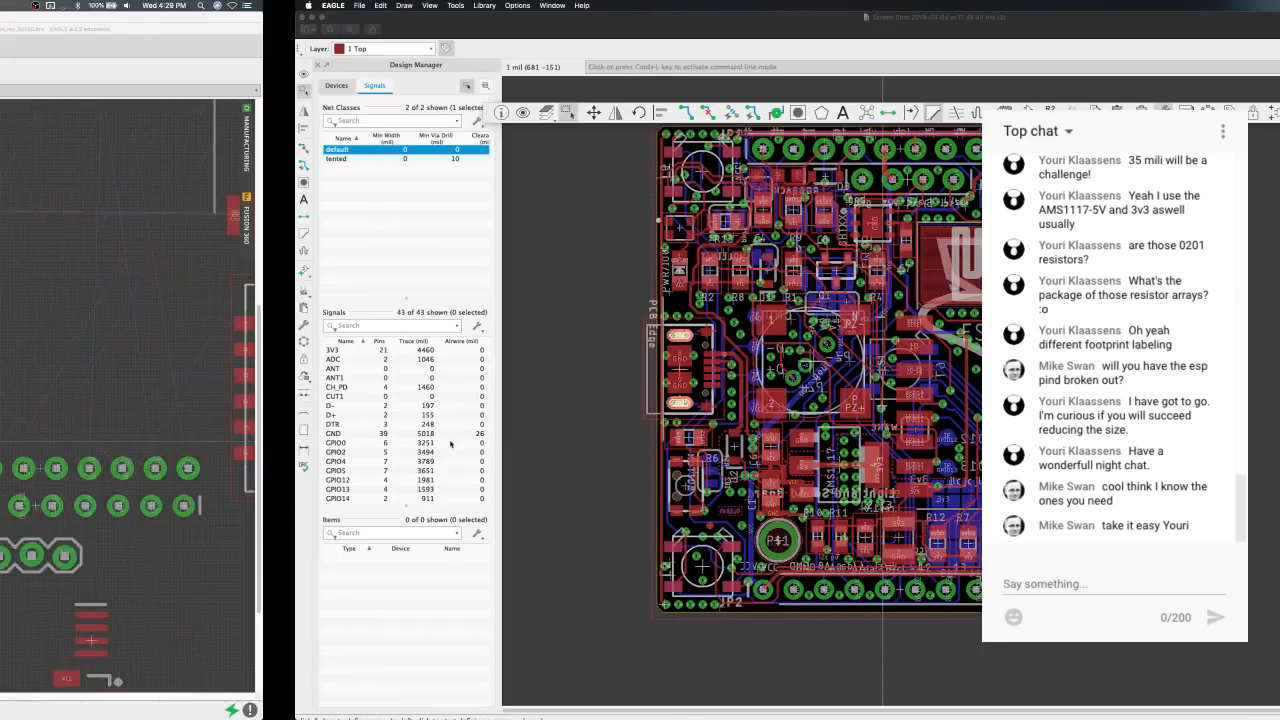
key(ctrl+Right)
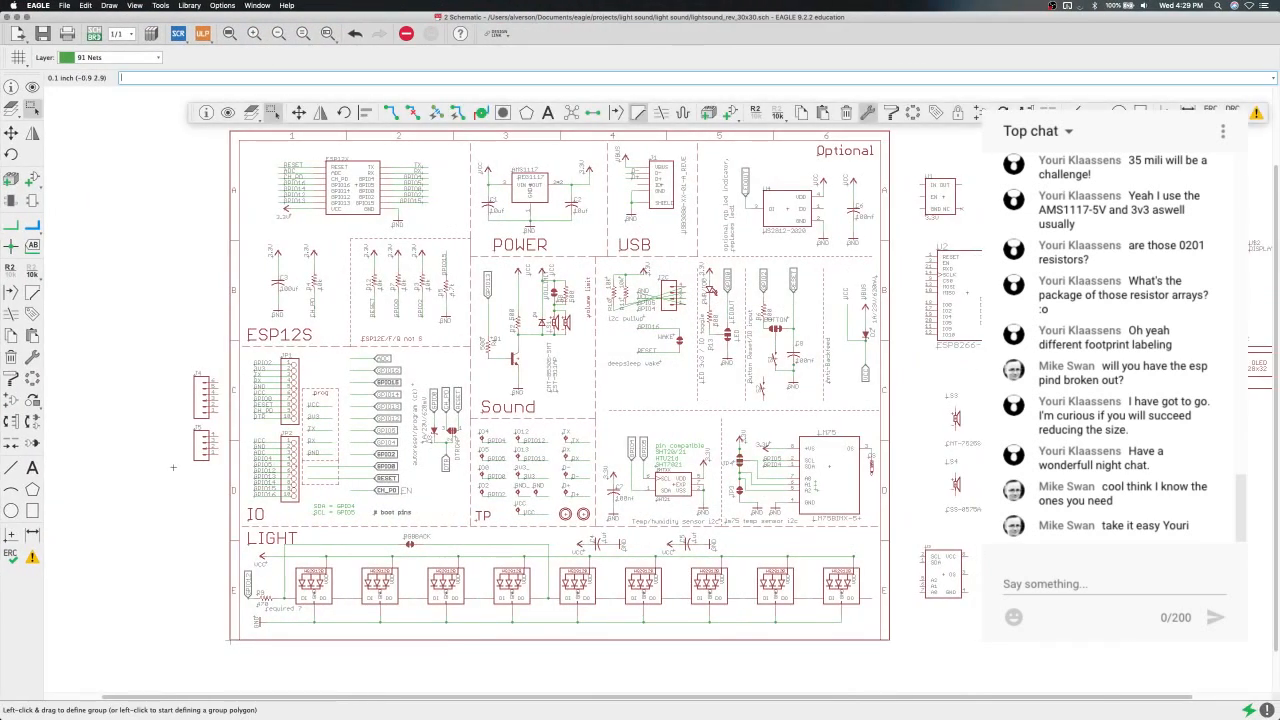
text(copy)
key(Return)
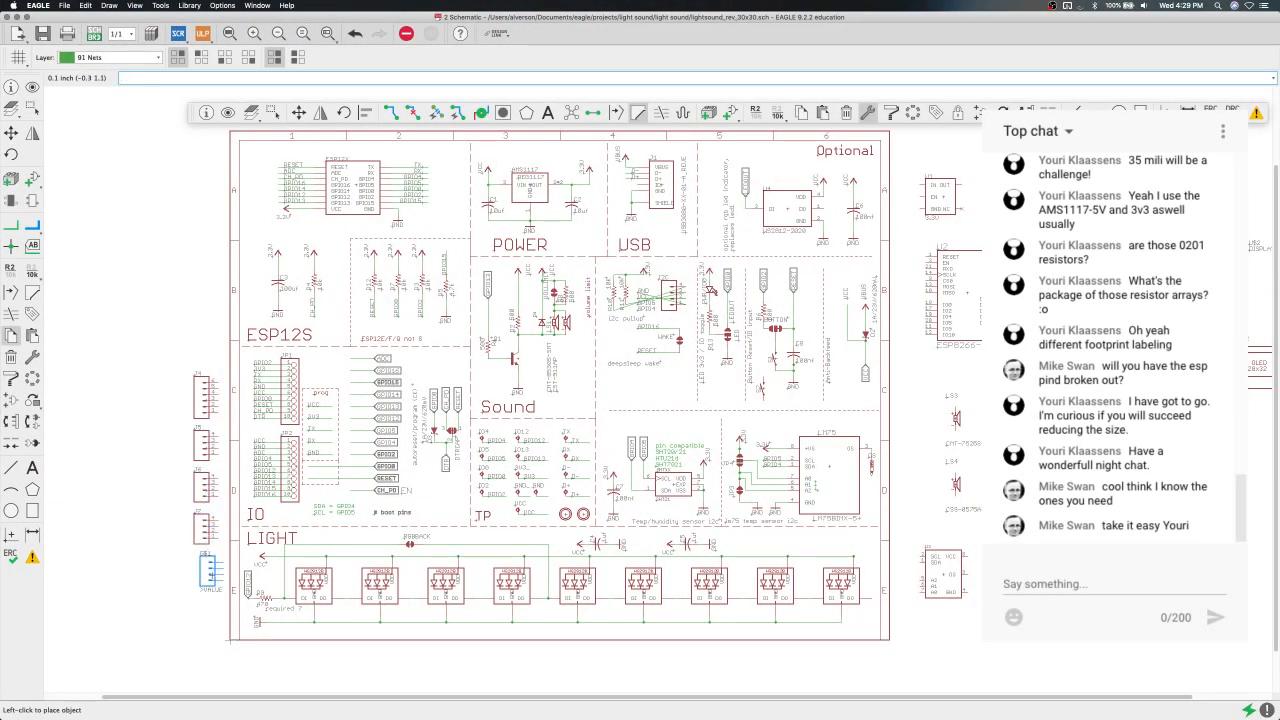
Examine the header's fit on the board layout and in the manufacturing preview, from the top side and the bottom side.
key(ctrl+Left)
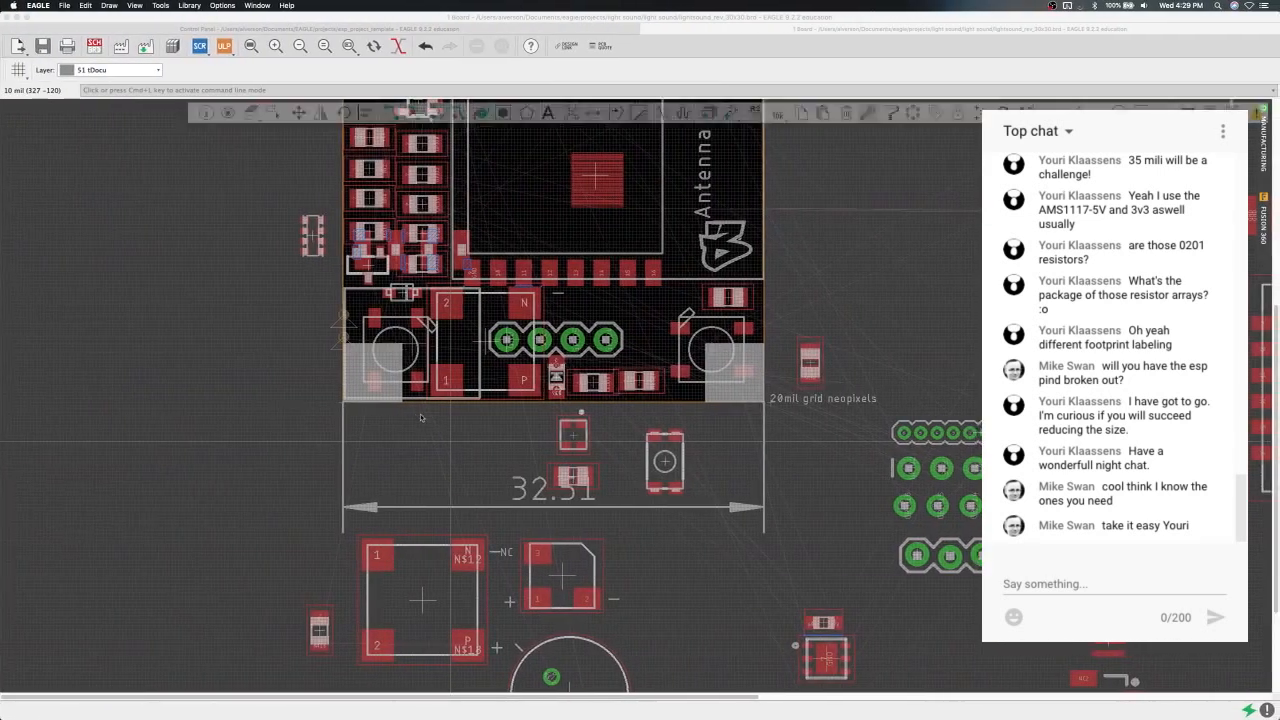
scroll(435, 452, up, 5)
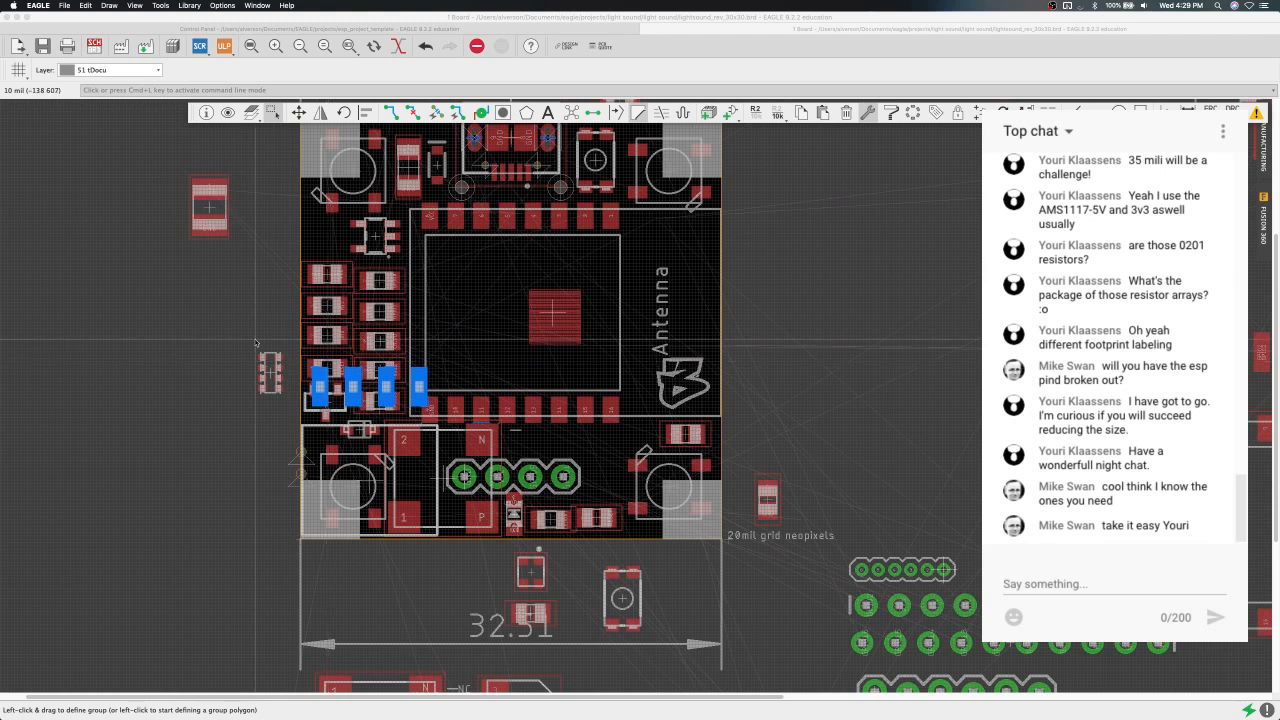
scroll(255, 342, left, 1)
scroll(293, 300, left, 1)
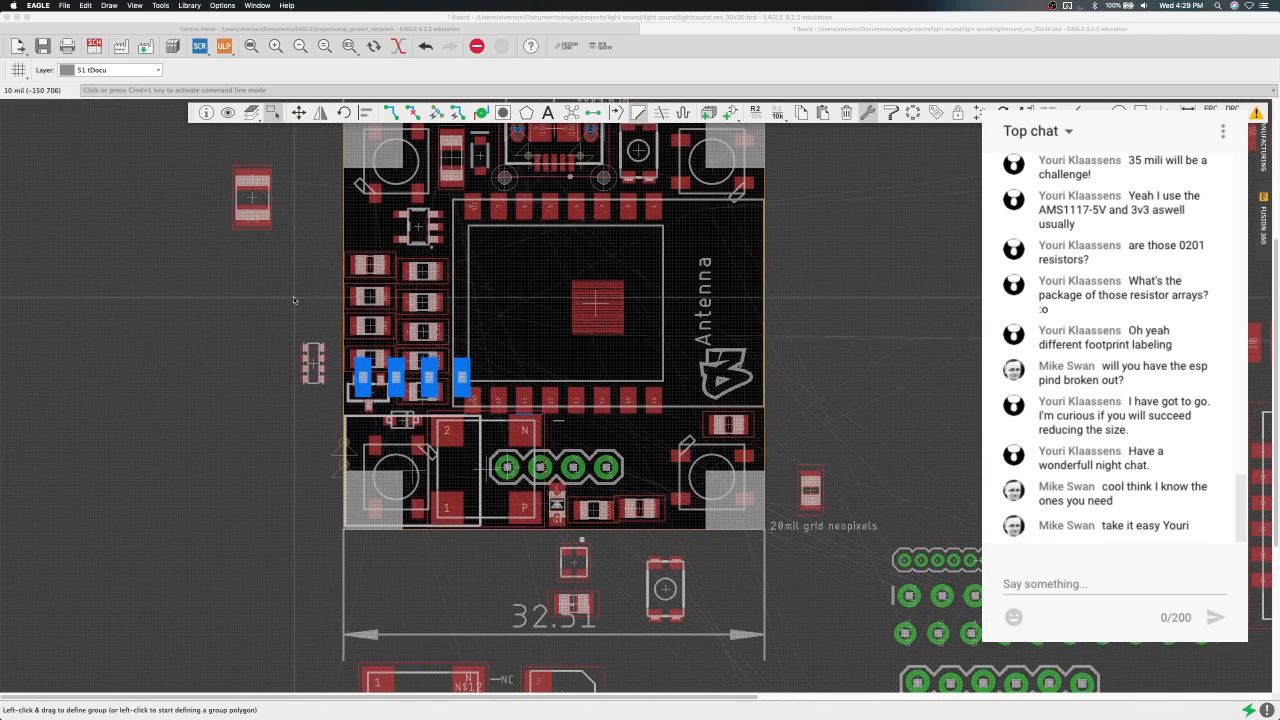
scroll(293, 300, down, 2)
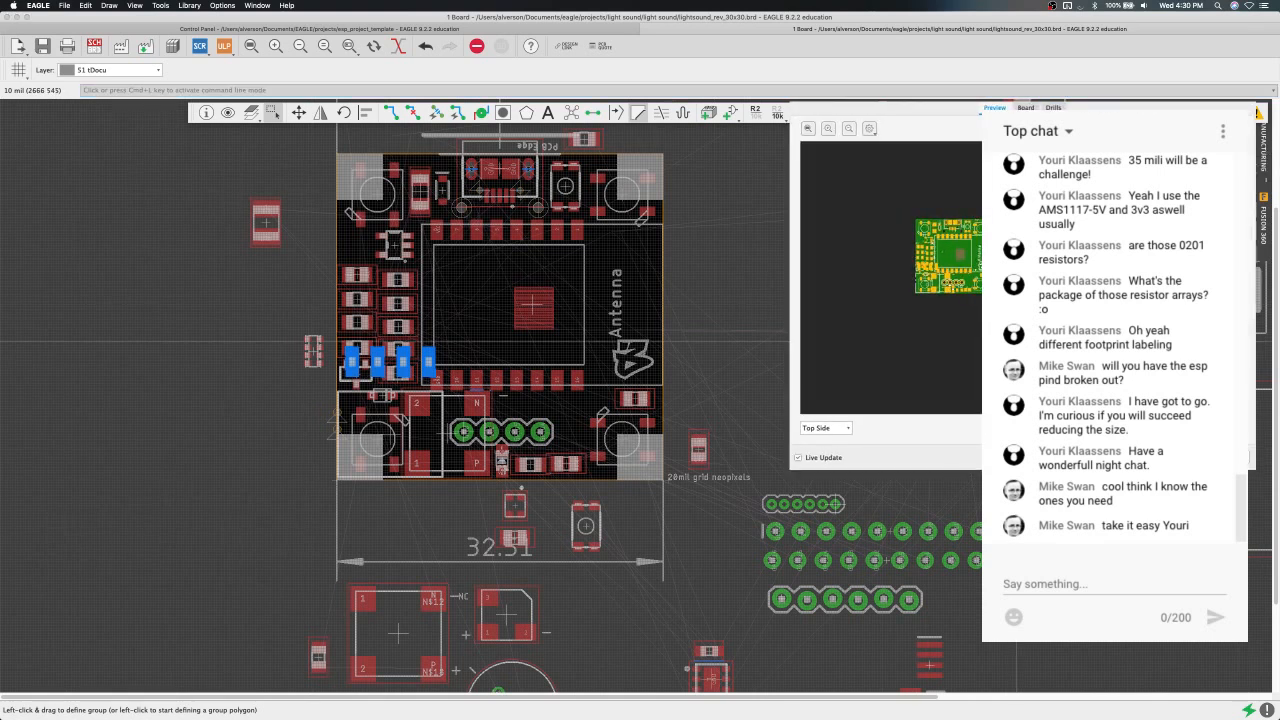
drag(968, 245, 959, 247)
scroll(959, 247, up, 5)
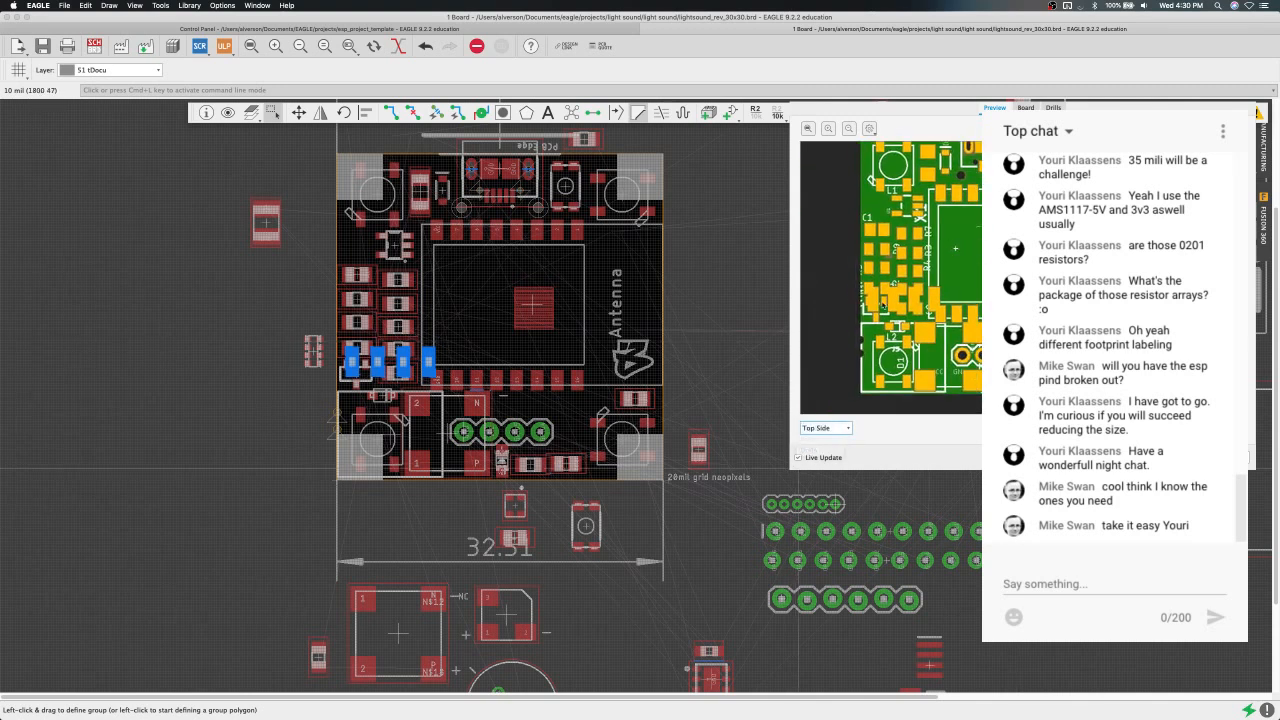
key(Down)
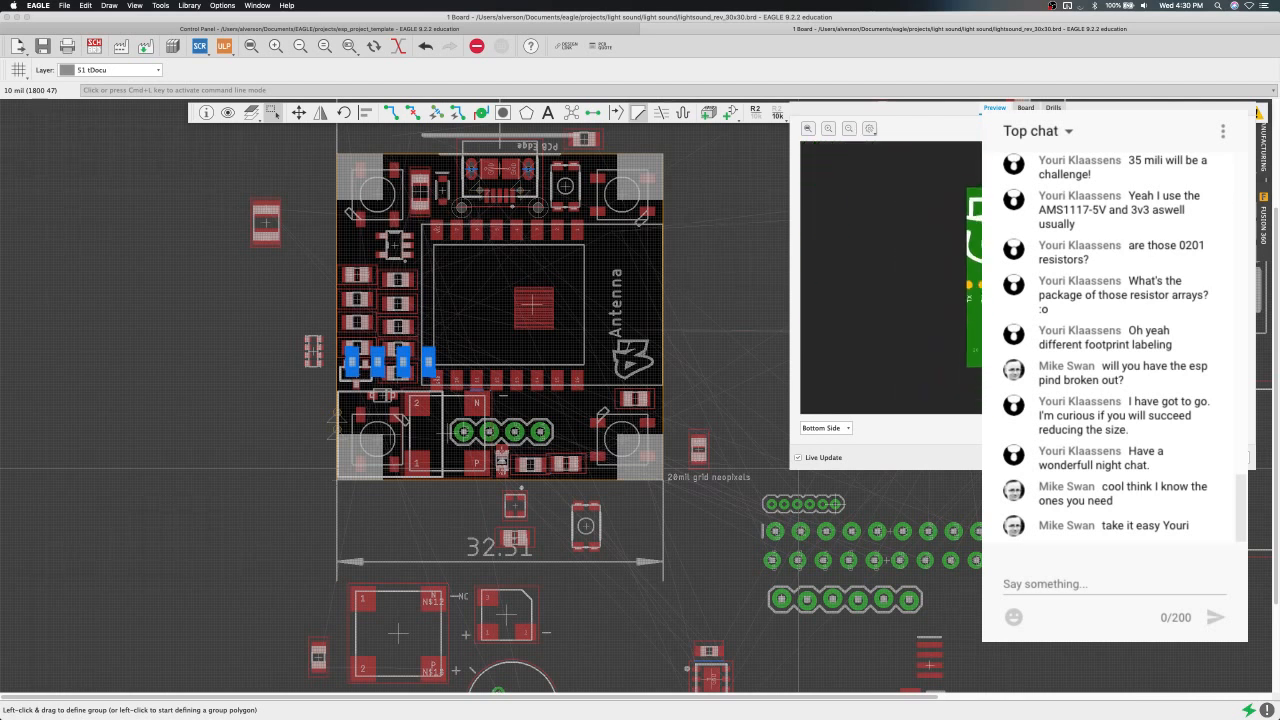
click(722, 410)
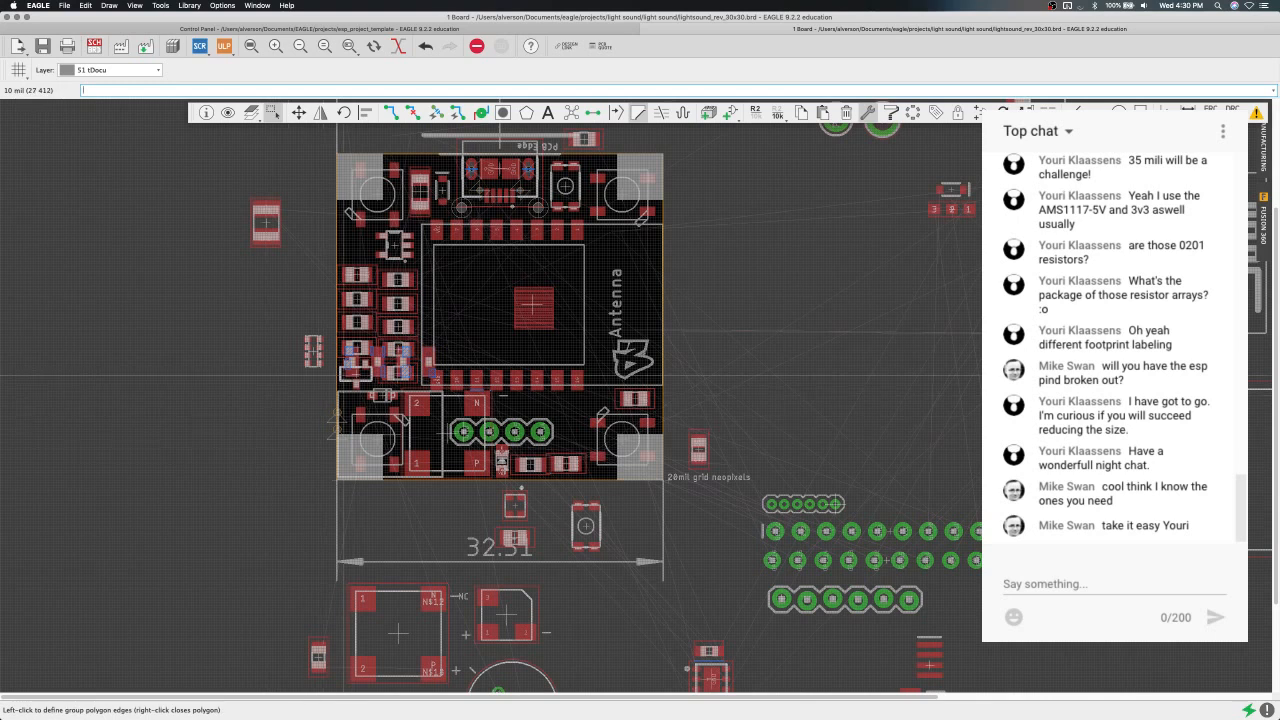
scroll(350, 376, up, 3)
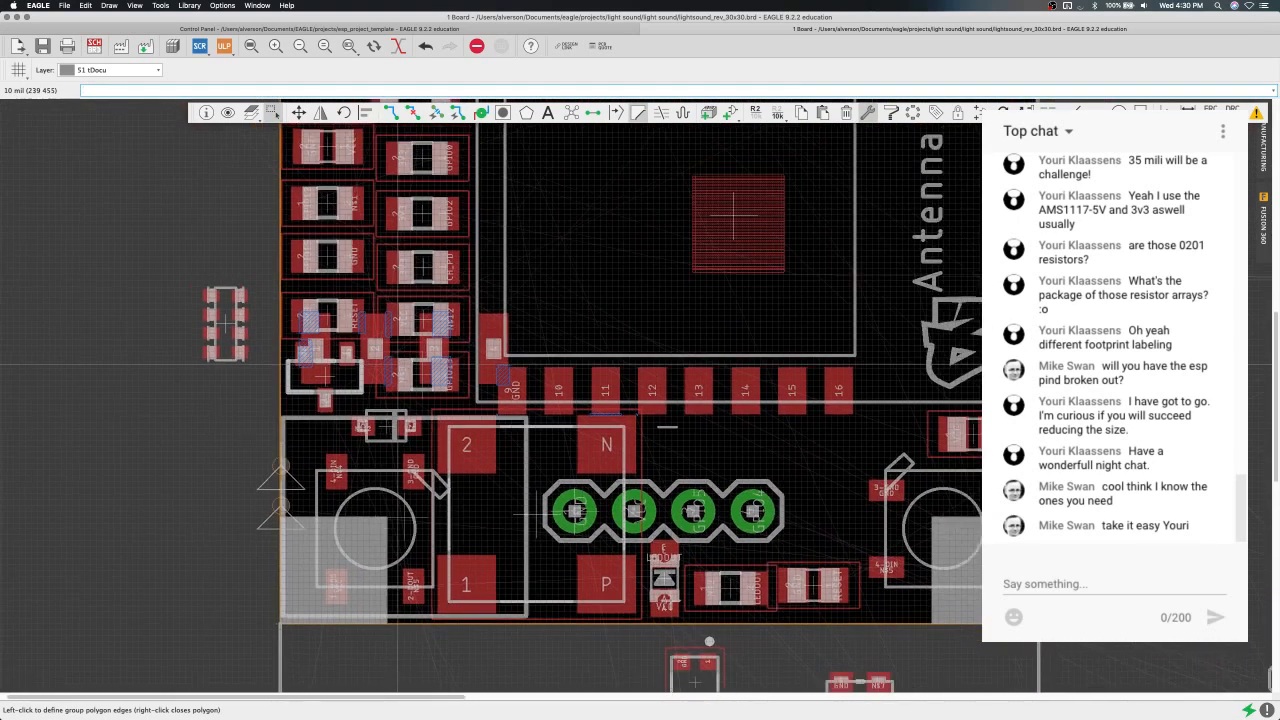
Move the four-pin SMD connector J6 from below the board to just outside the board's left edge.
scroll(385, 364, down, 2)
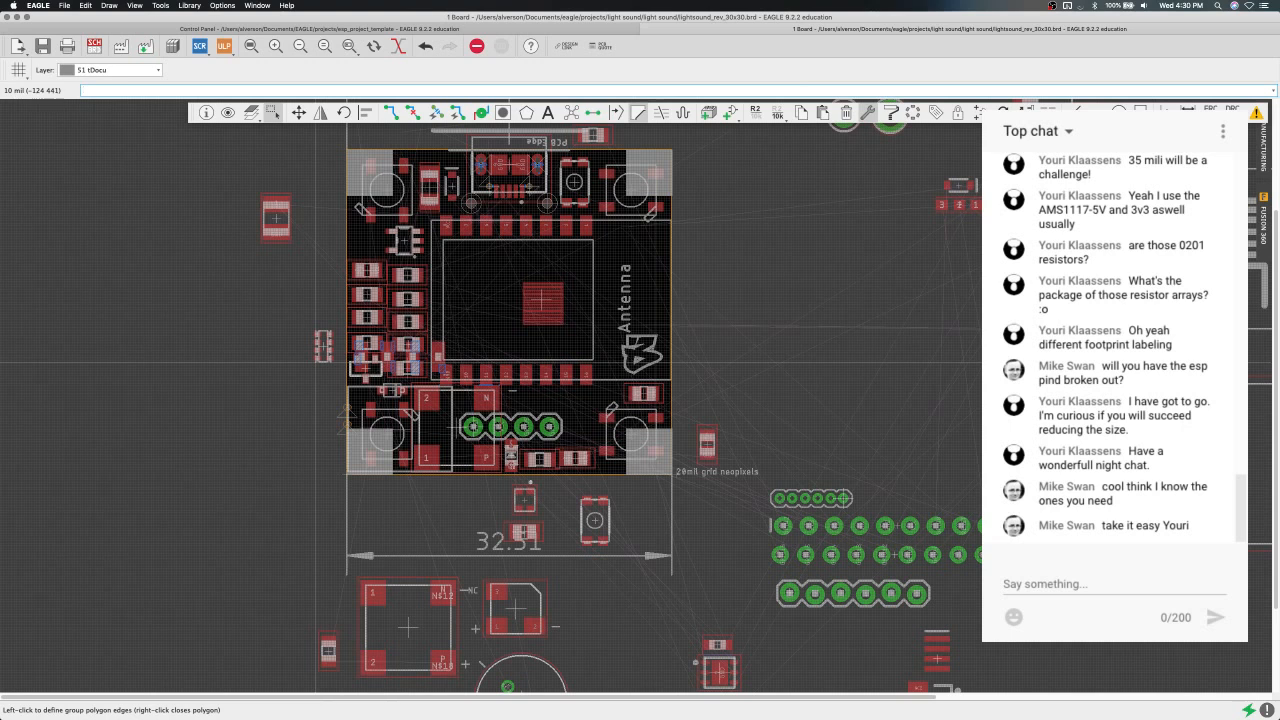
key(F7)
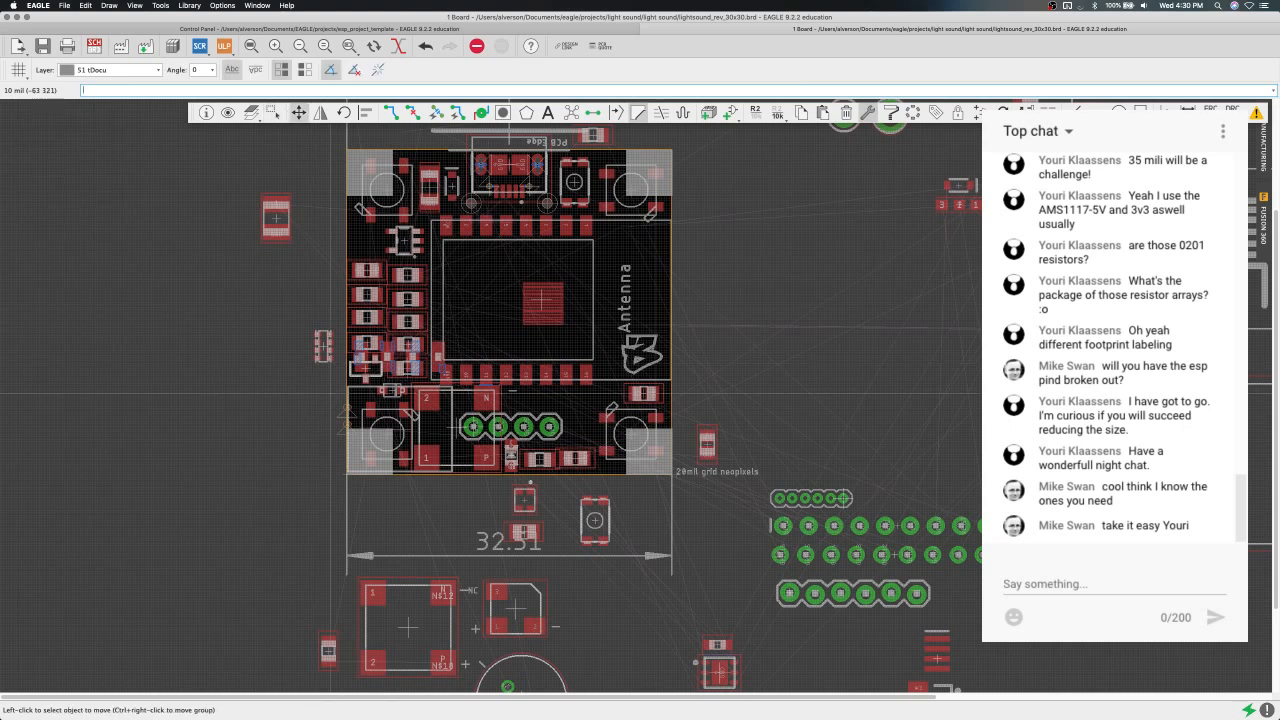
scroll(392, 362, up, 2)
scroll(390, 362, up, 1)
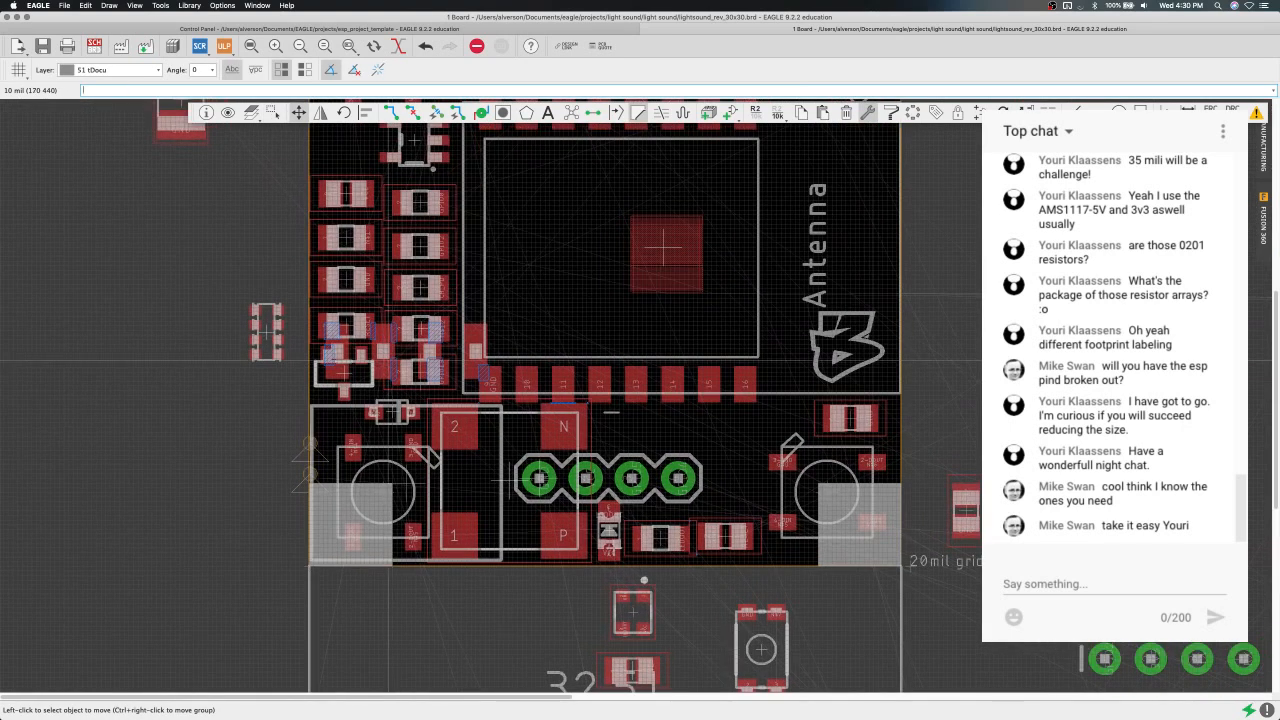
scroll(380, 392, up, 4)
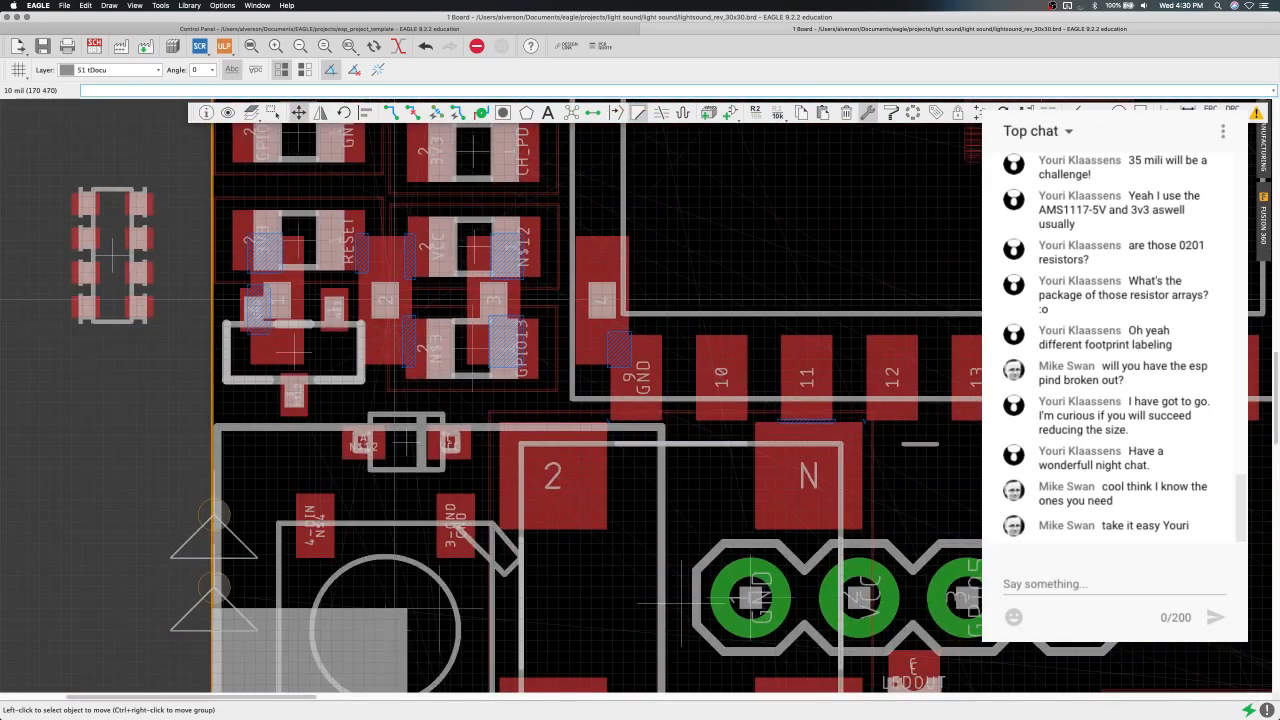
scroll(396, 298, down, 2)
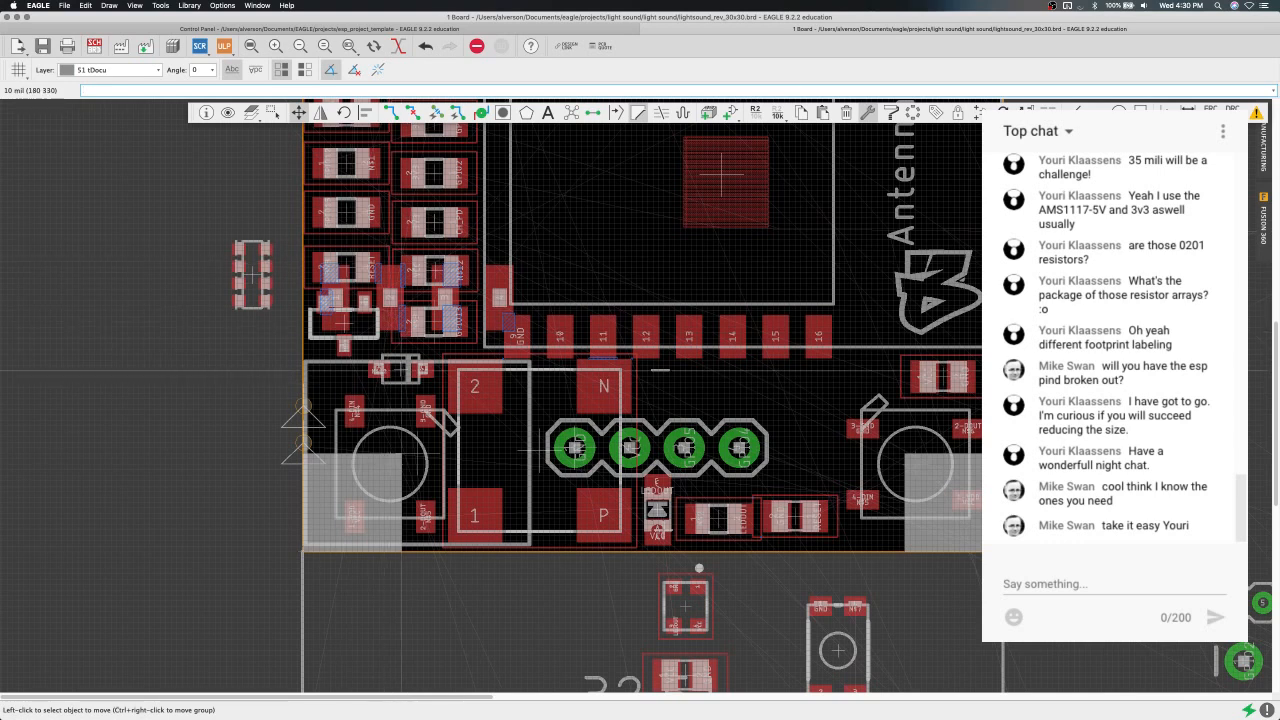
scroll(408, 380, down, 1)
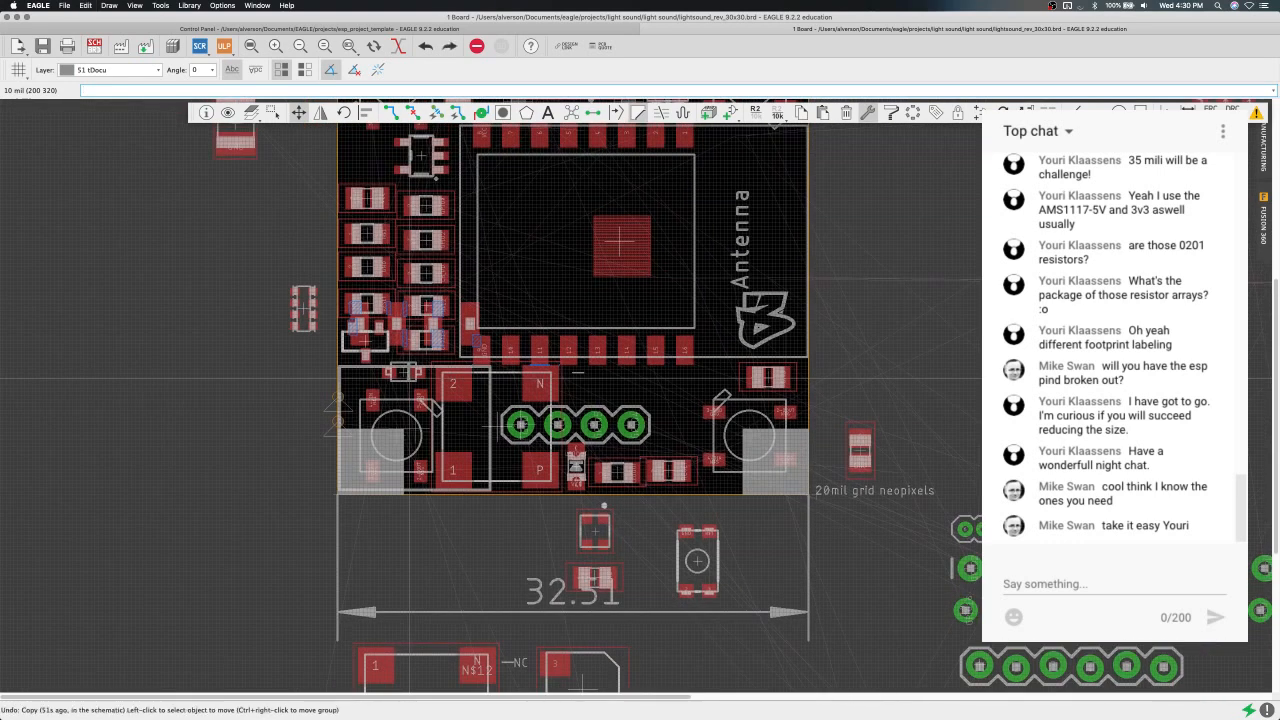
scroll(408, 380, down, 1)
scroll(408, 380, down, 1)
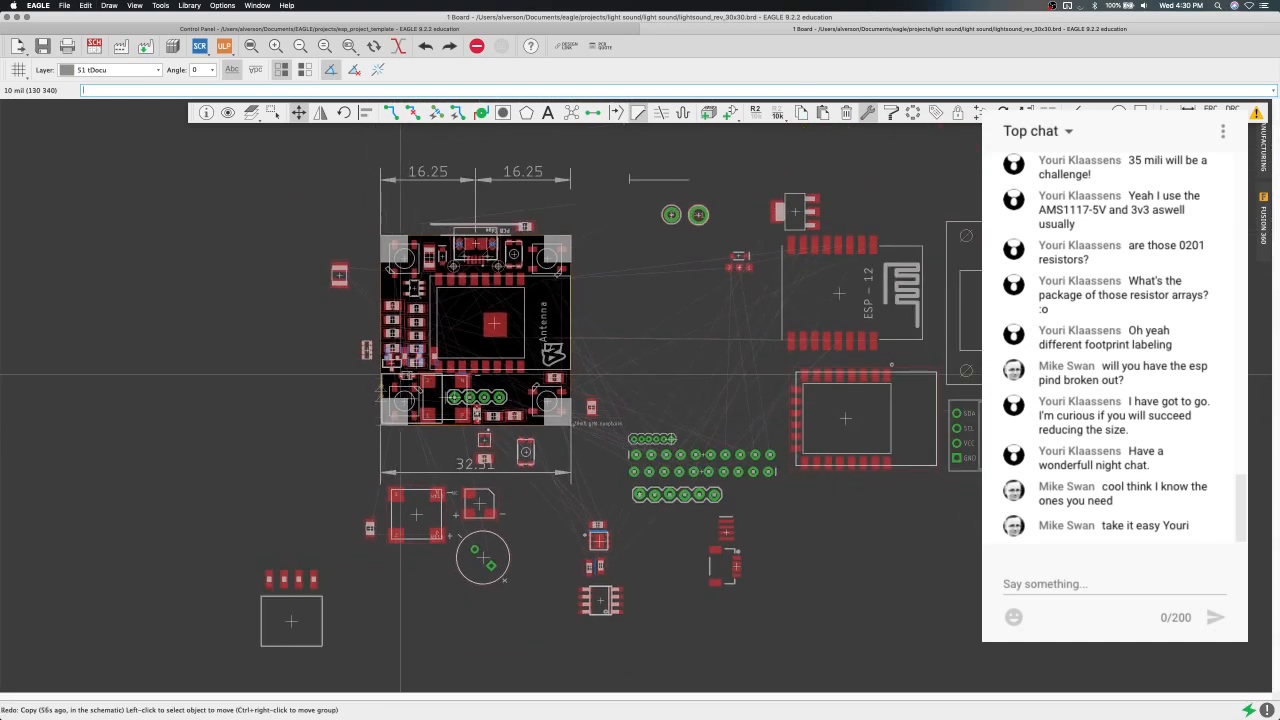
scroll(405, 360, up, 1)
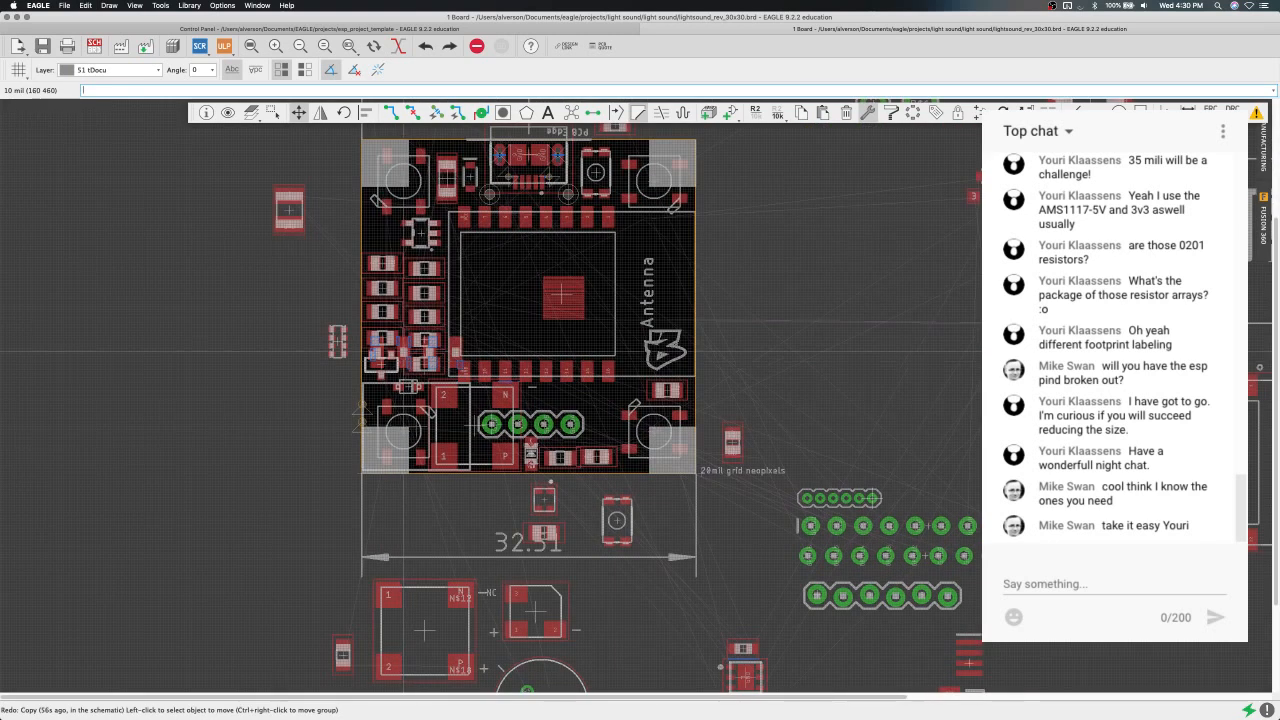
scroll(401, 377, down, 1)
click(298, 605)
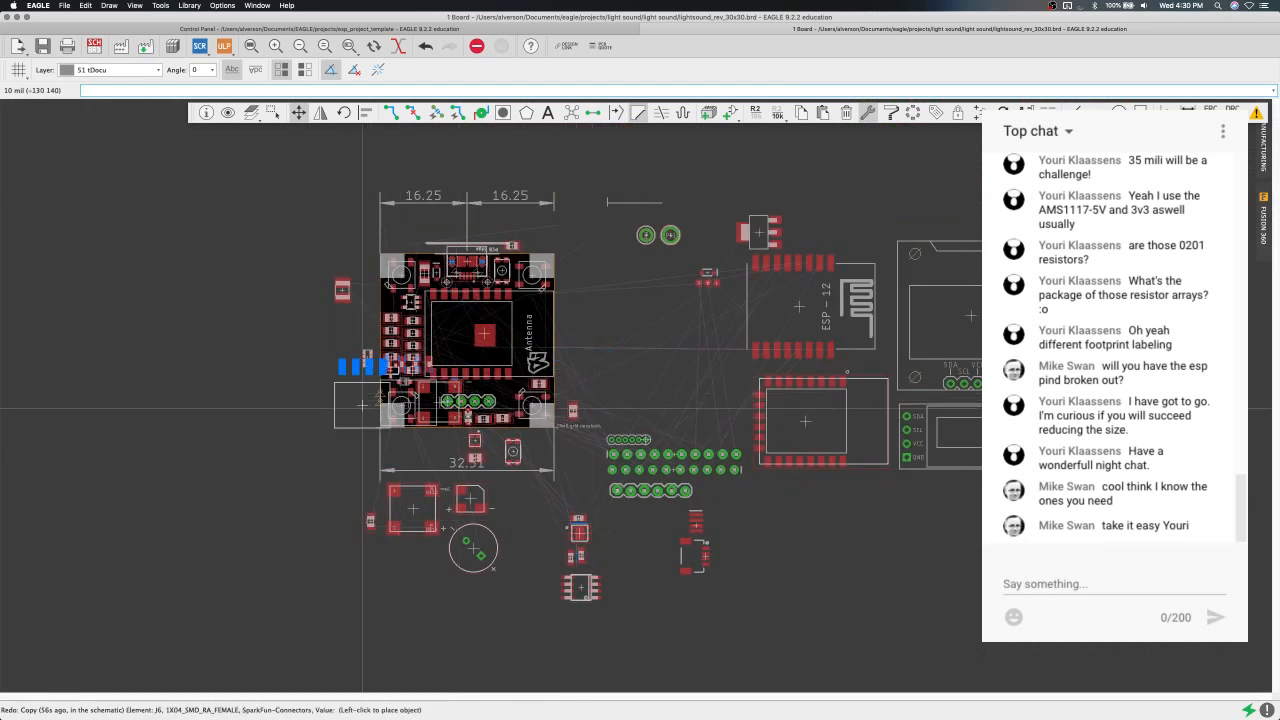
click(319, 405)
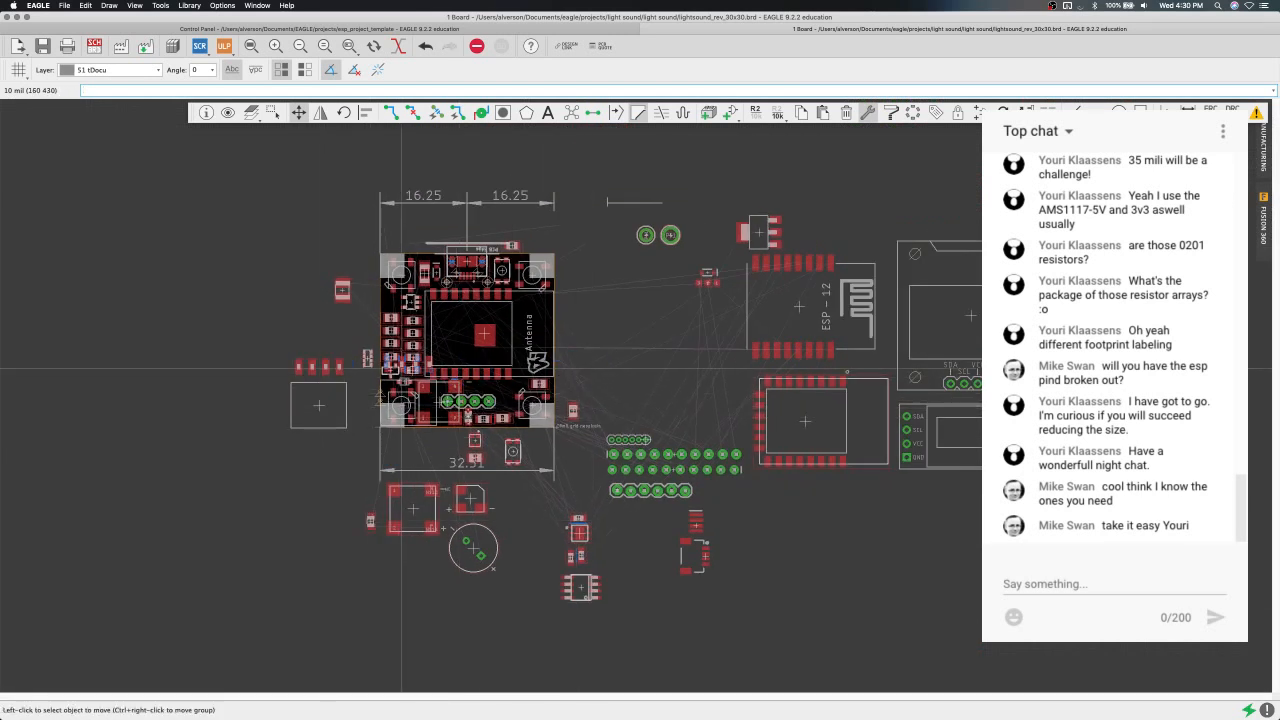
Move the four-pin SMD connector J5 off the board's lower-left corner and place it side by side with J6.
scroll(401, 369, down, 3)
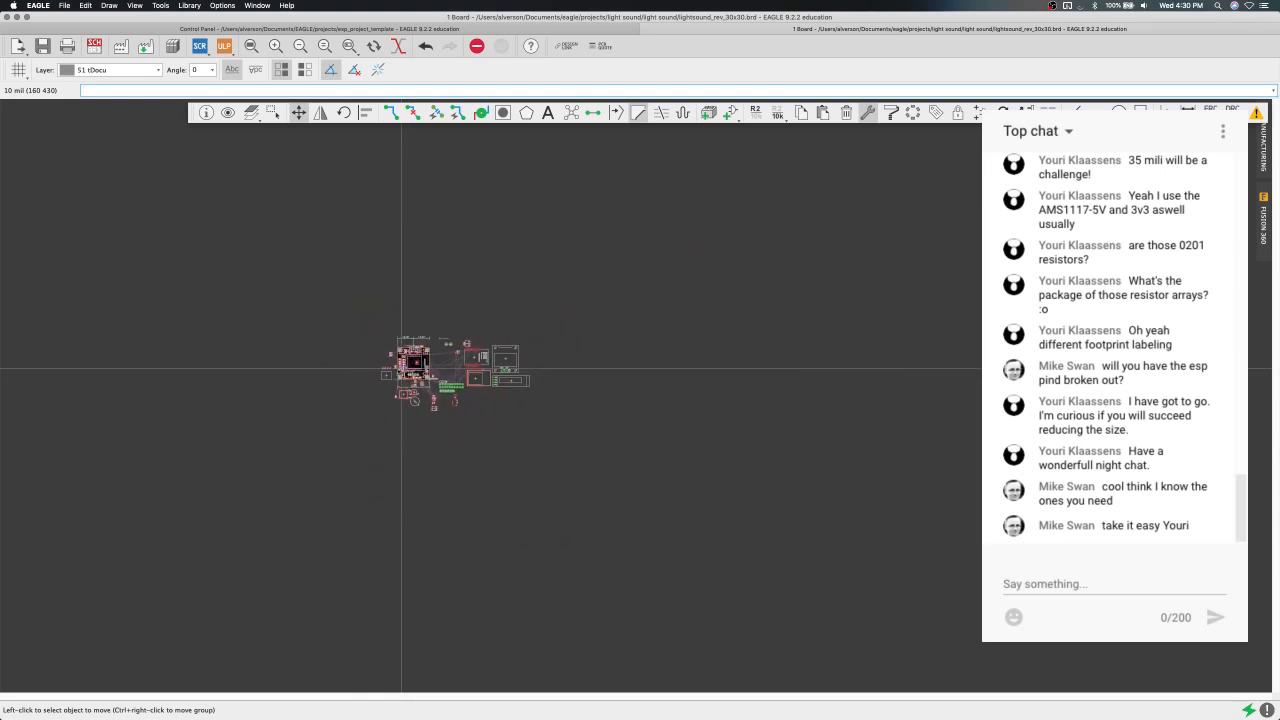
scroll(389, 369, up, 4)
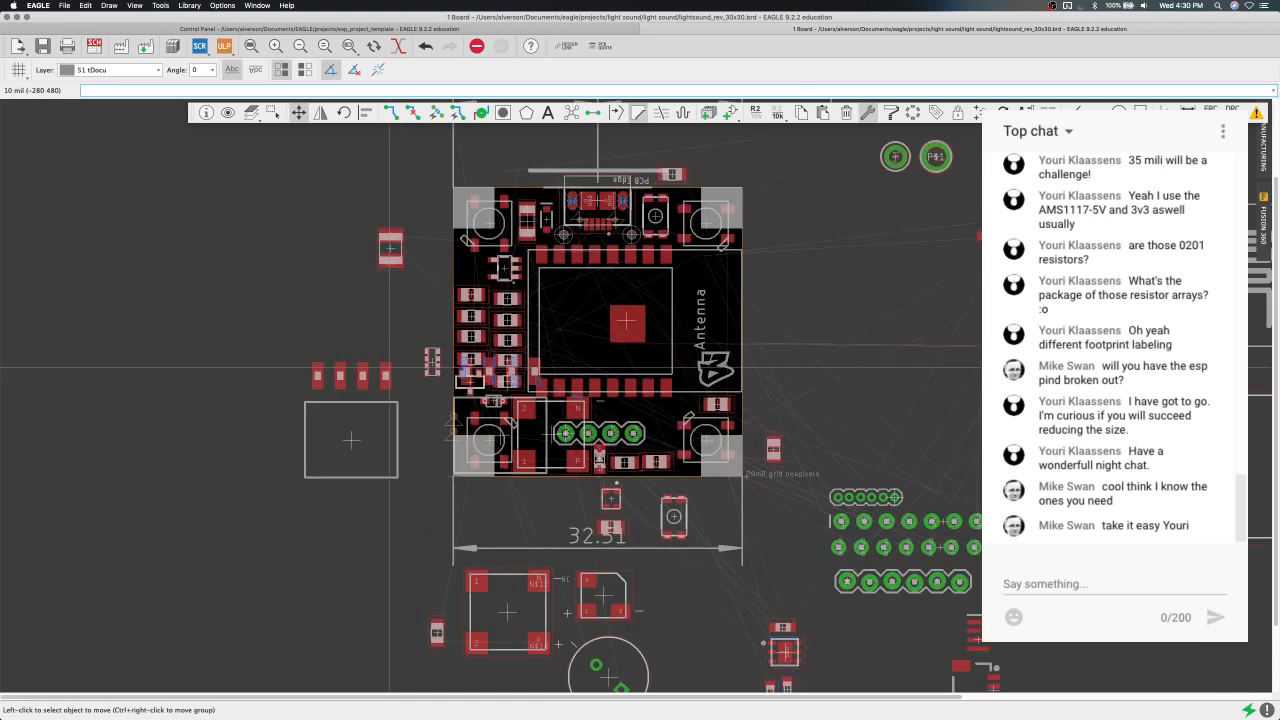
scroll(500, 370, up, 4)
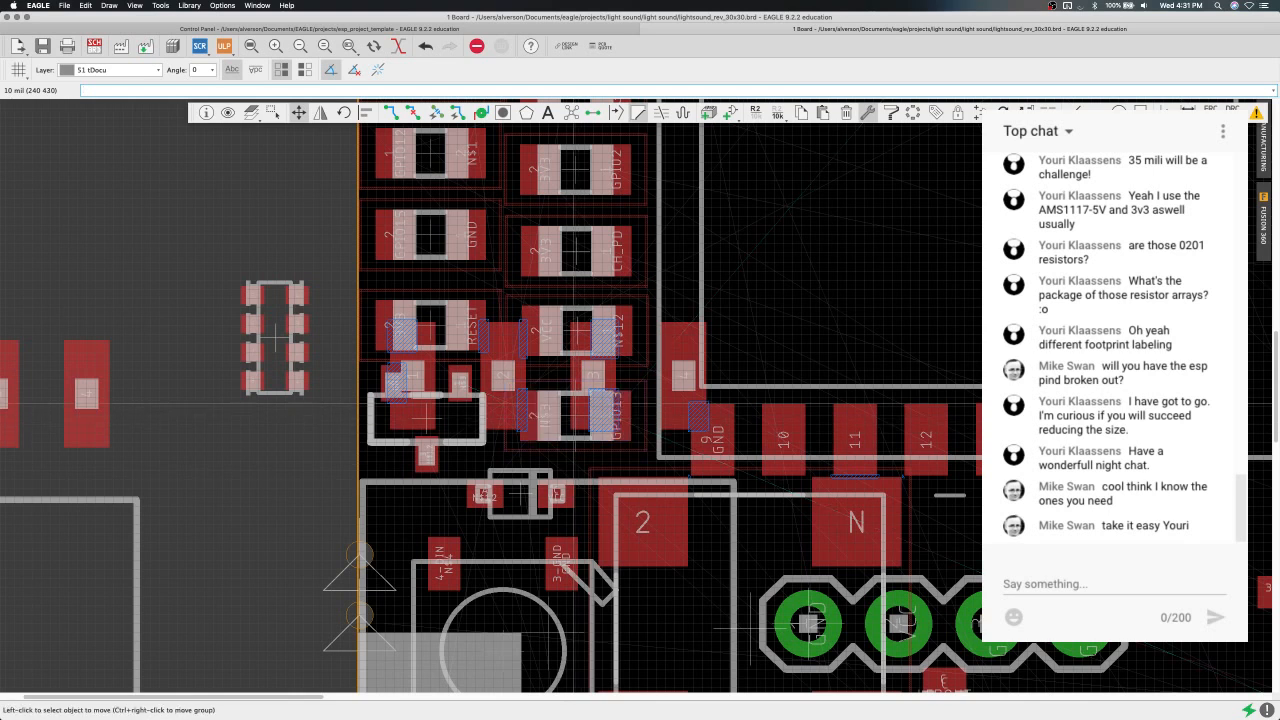
click(520, 493)
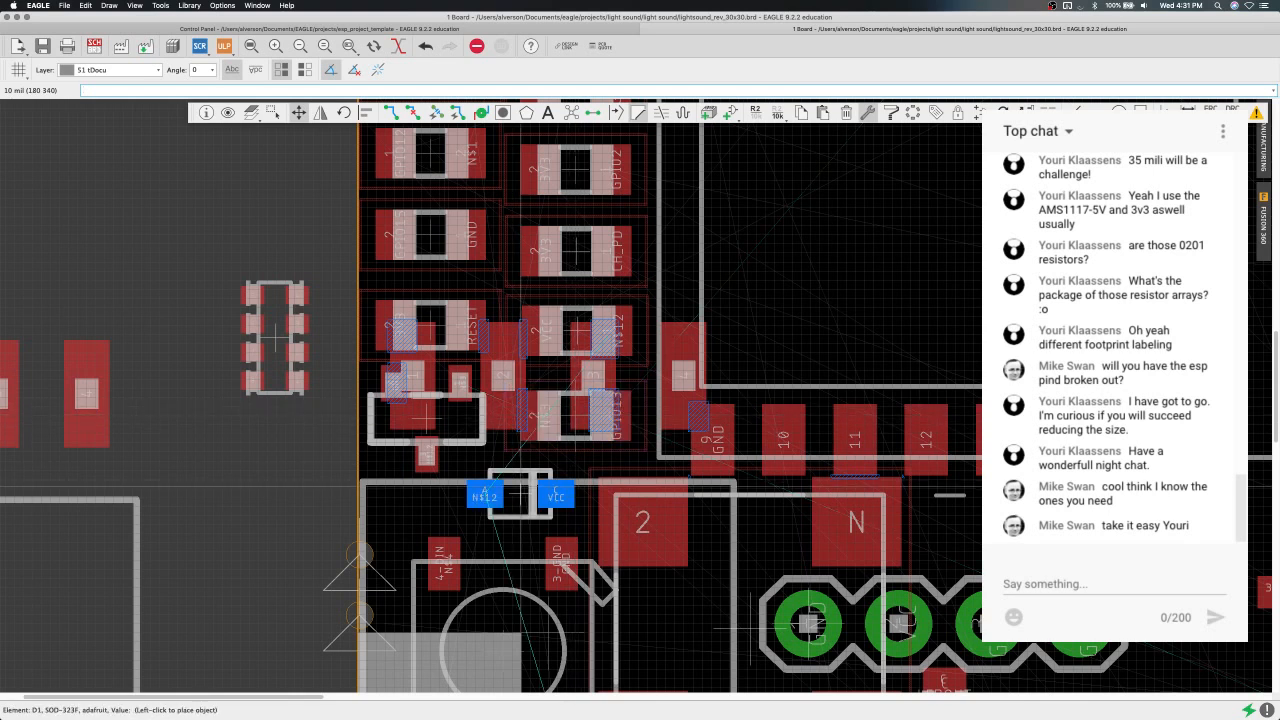
click(520, 493)
scroll(520, 493, down, 3)
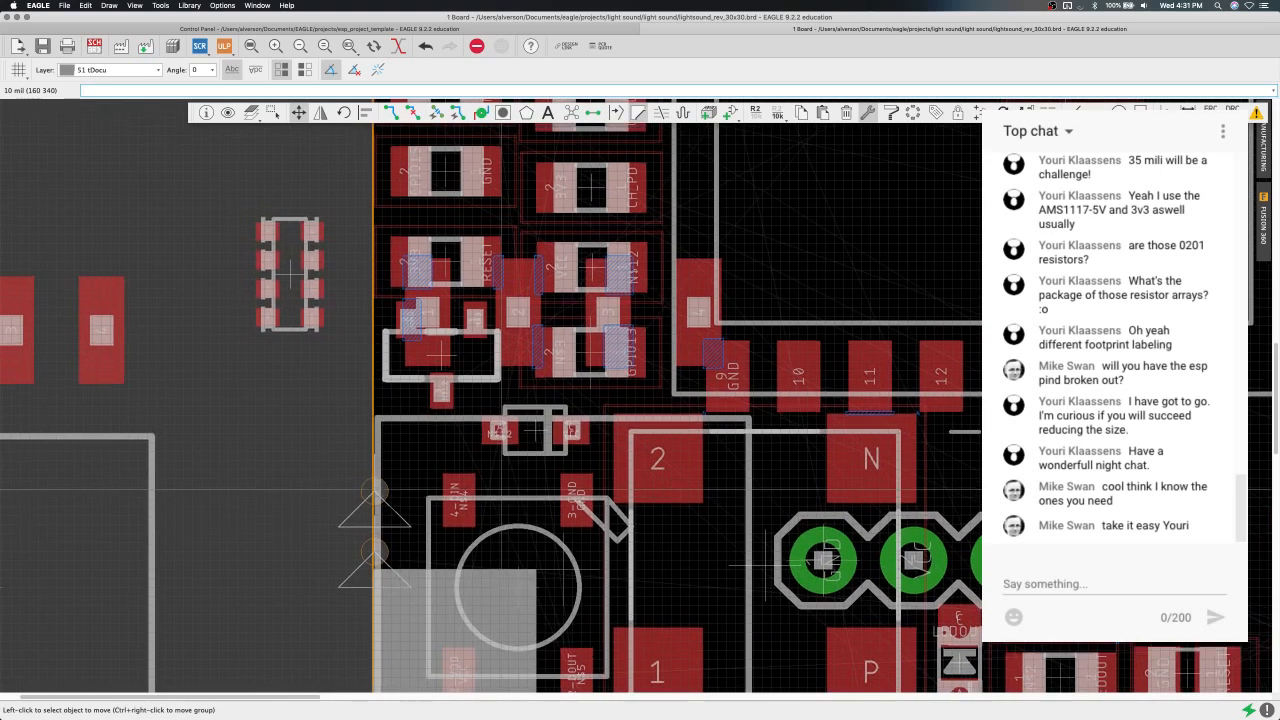
scroll(520, 493, up, 1)
click(555, 605)
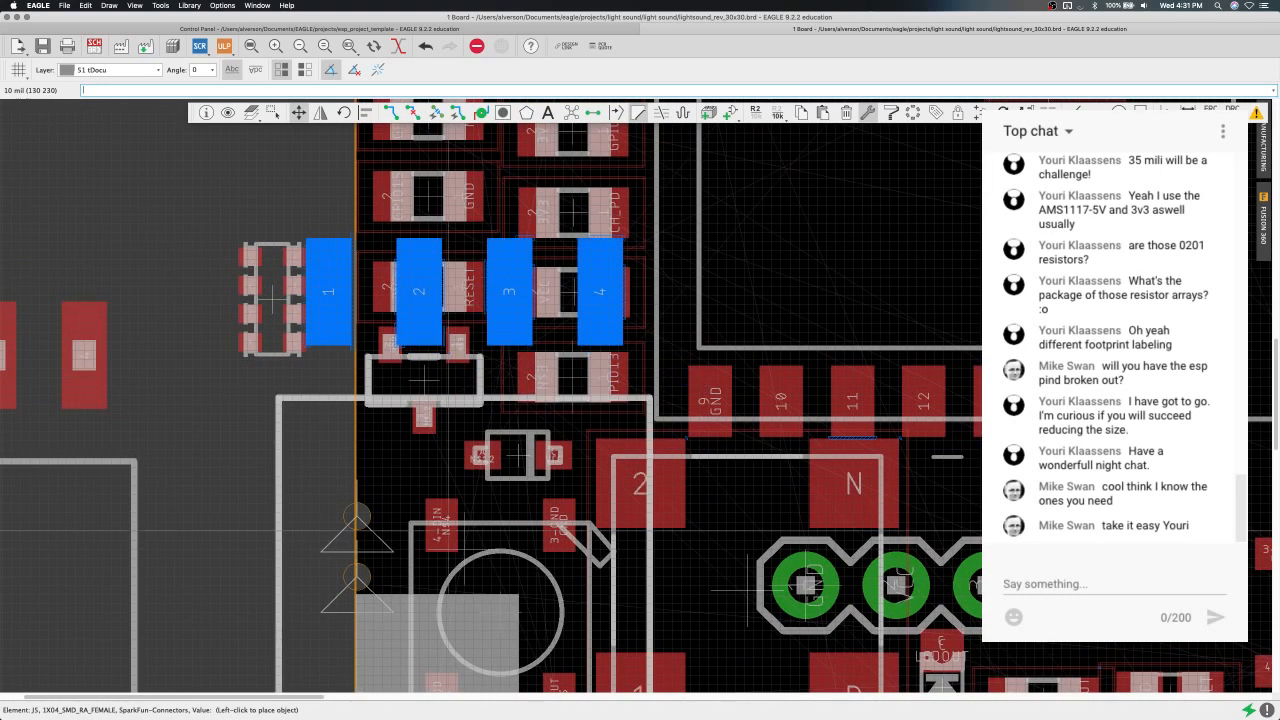
scroll(428, 520, down, 7)
scroll(425, 521, down, 1)
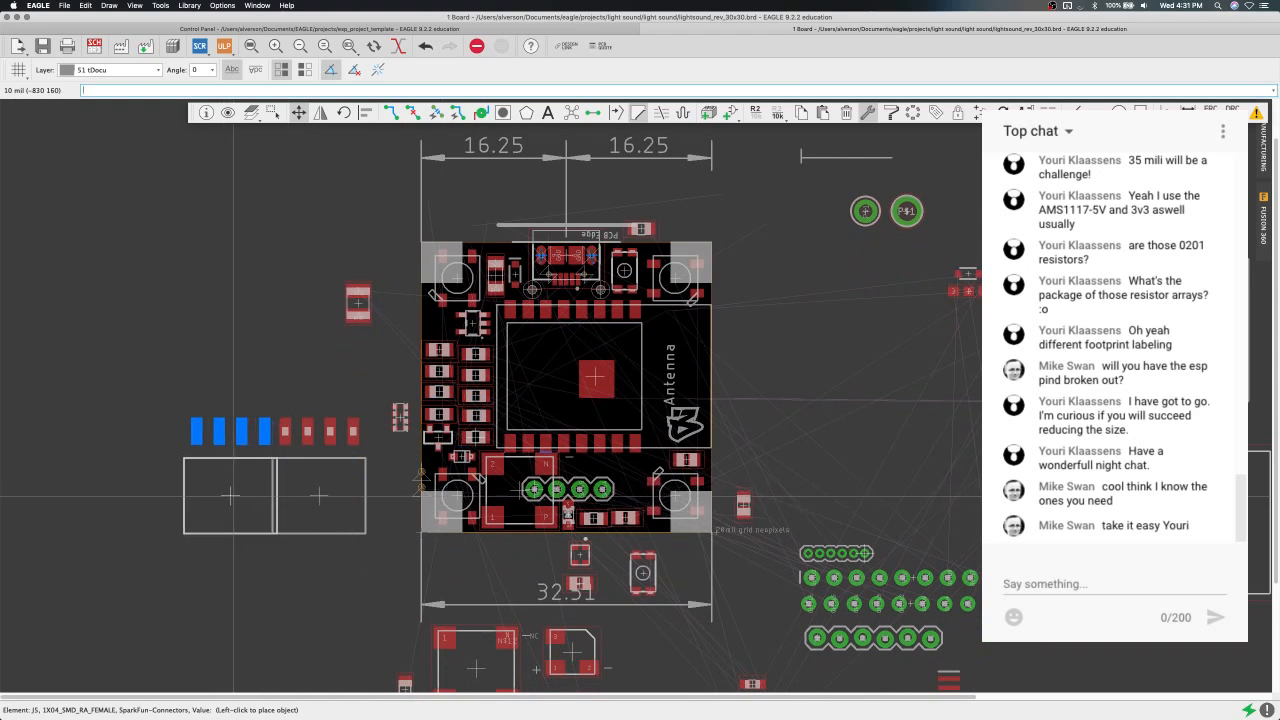
click(233, 496)
scroll(233, 496, down, 3)
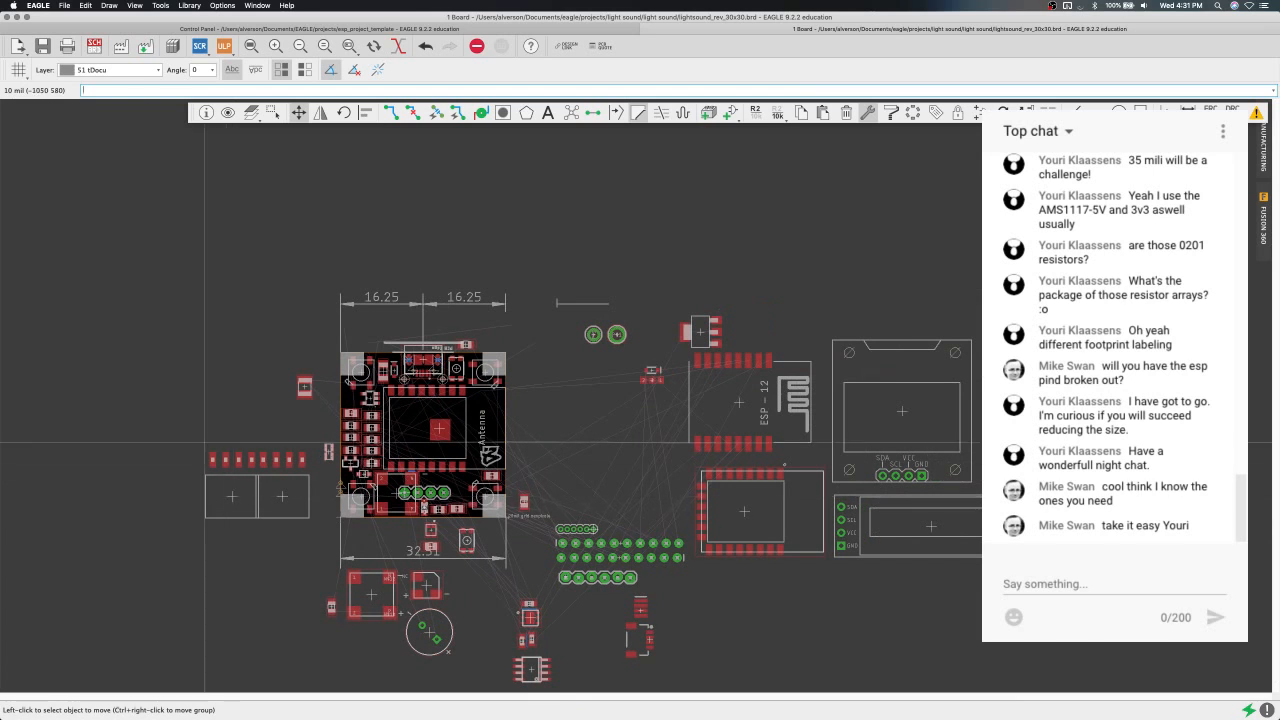
Group connectors J5 and J6 and move them together beside the board's upper-left corner, rotated 180 degrees so their pads face down.
text(gro)
key(Return)
drag(194, 441, 321, 528)
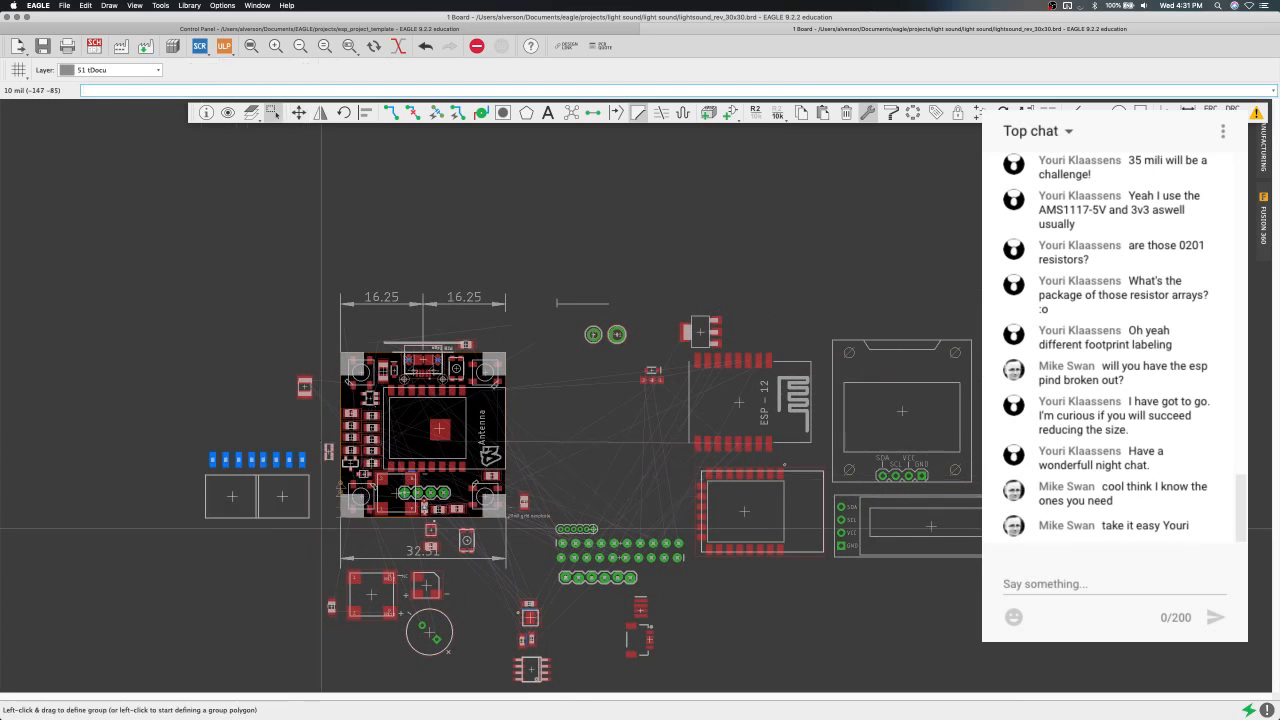
click(280, 496)
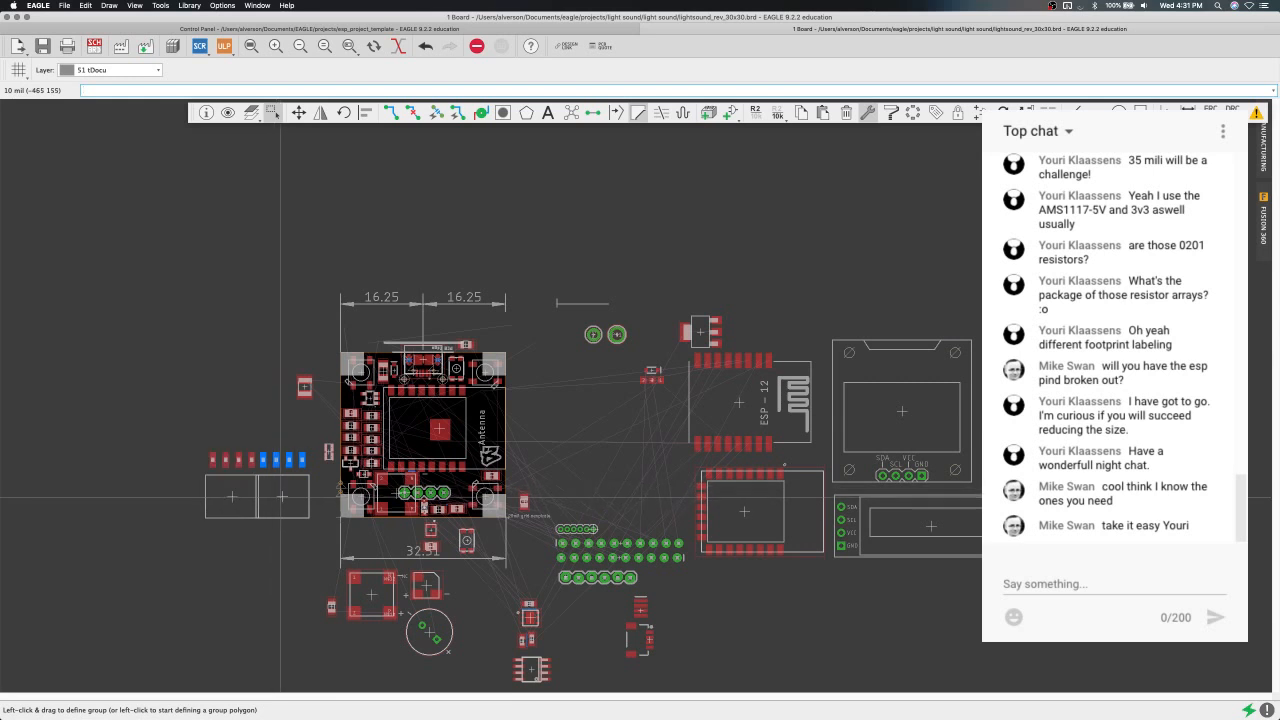
click(207, 441)
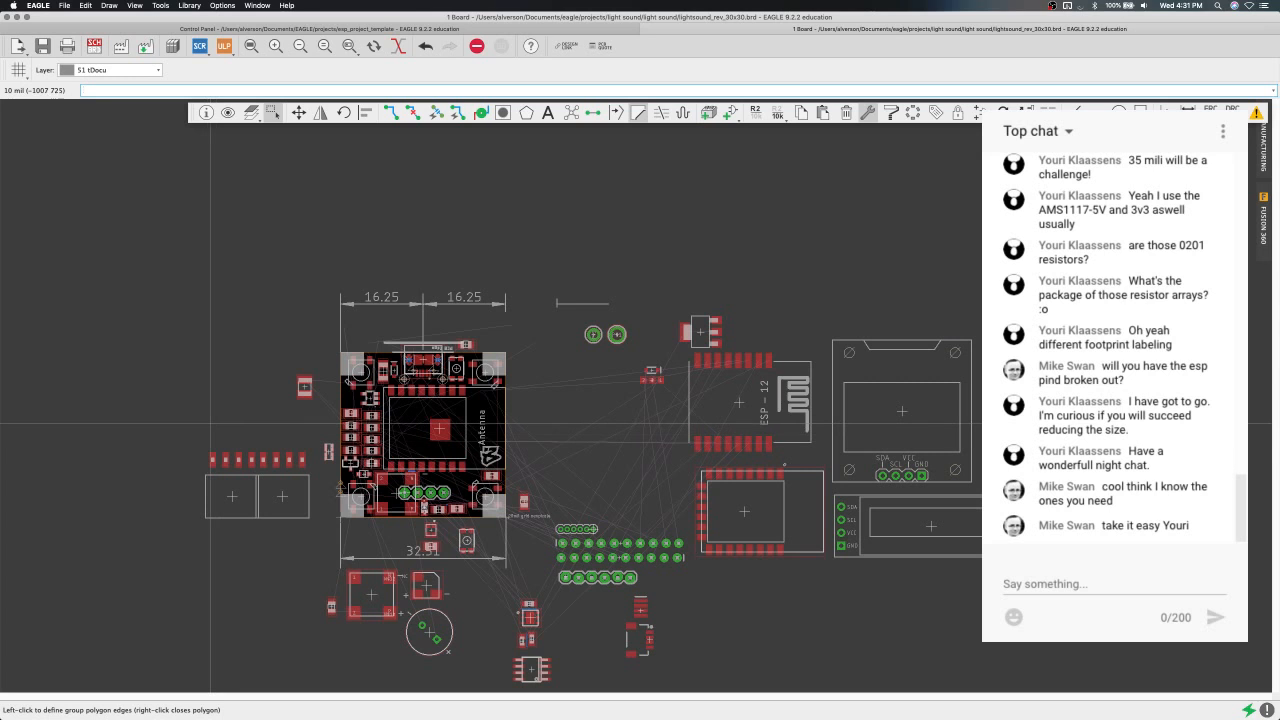
drag(195, 423, 318, 535)
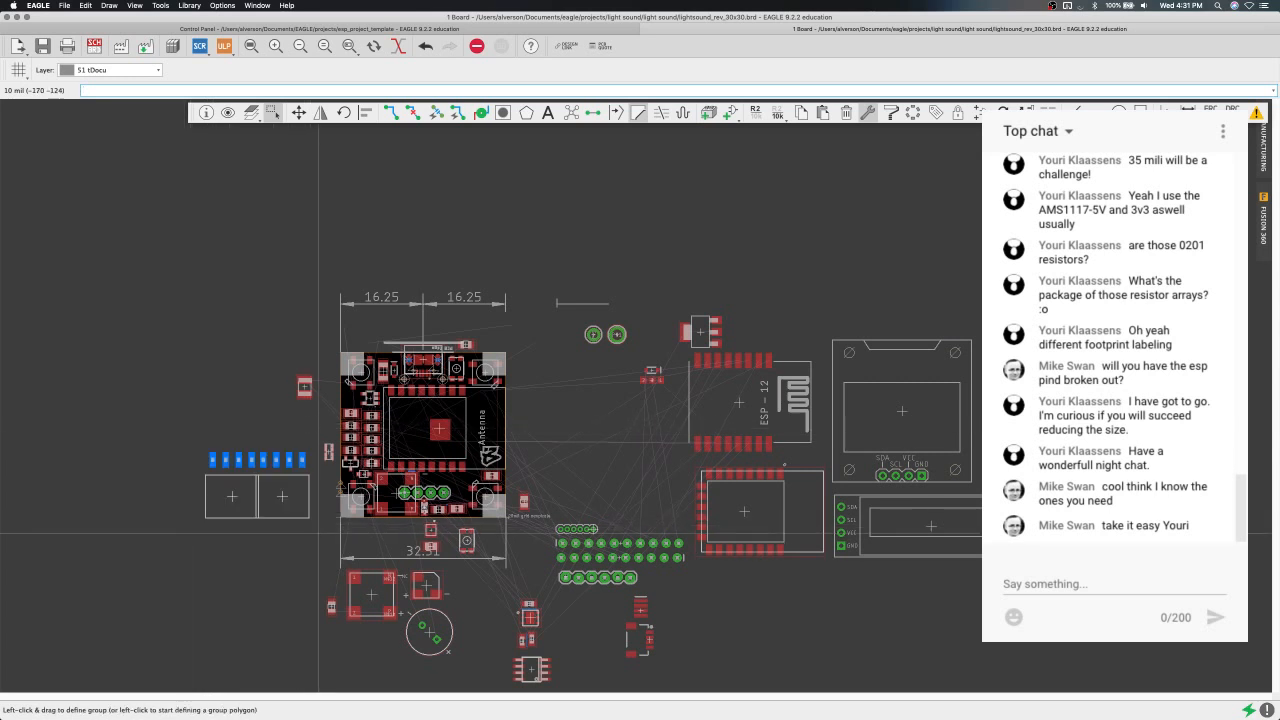
click(299, 113)
right_click(285, 527)
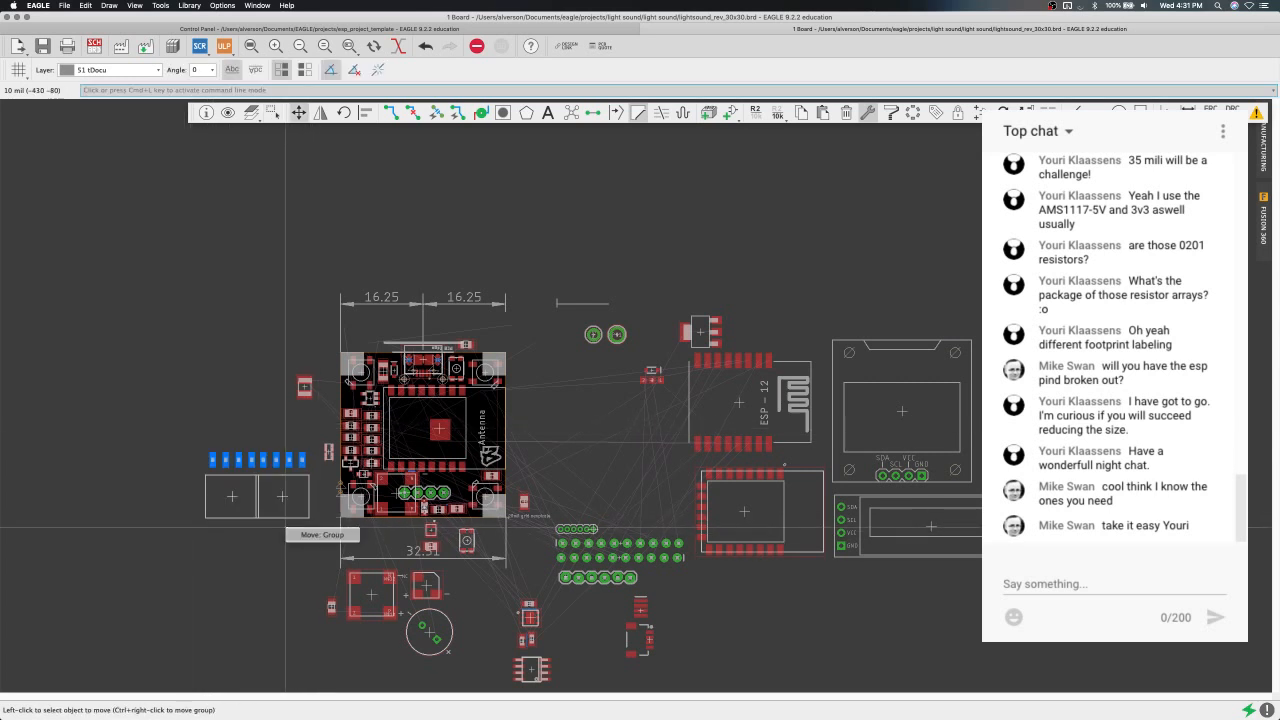
click(322, 535)
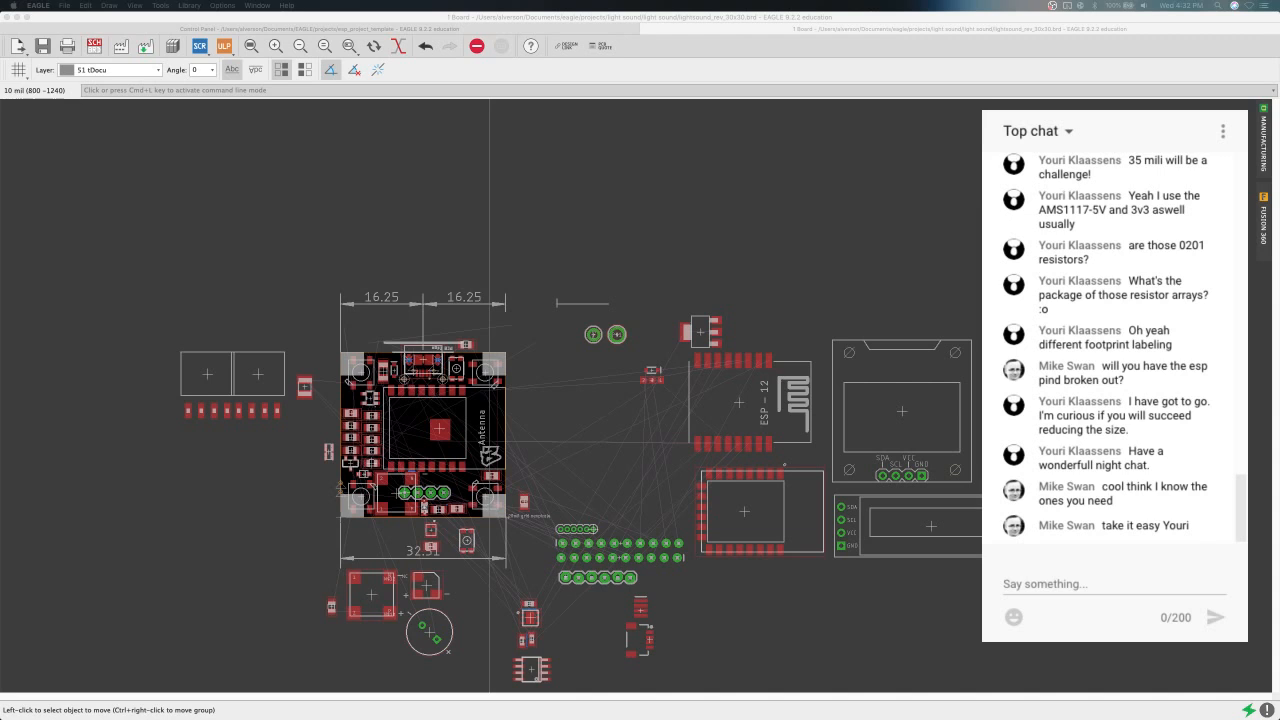
Shift connector J5 slightly to the right so a narrow gap separates it from J6.
key(ctrl+Up)
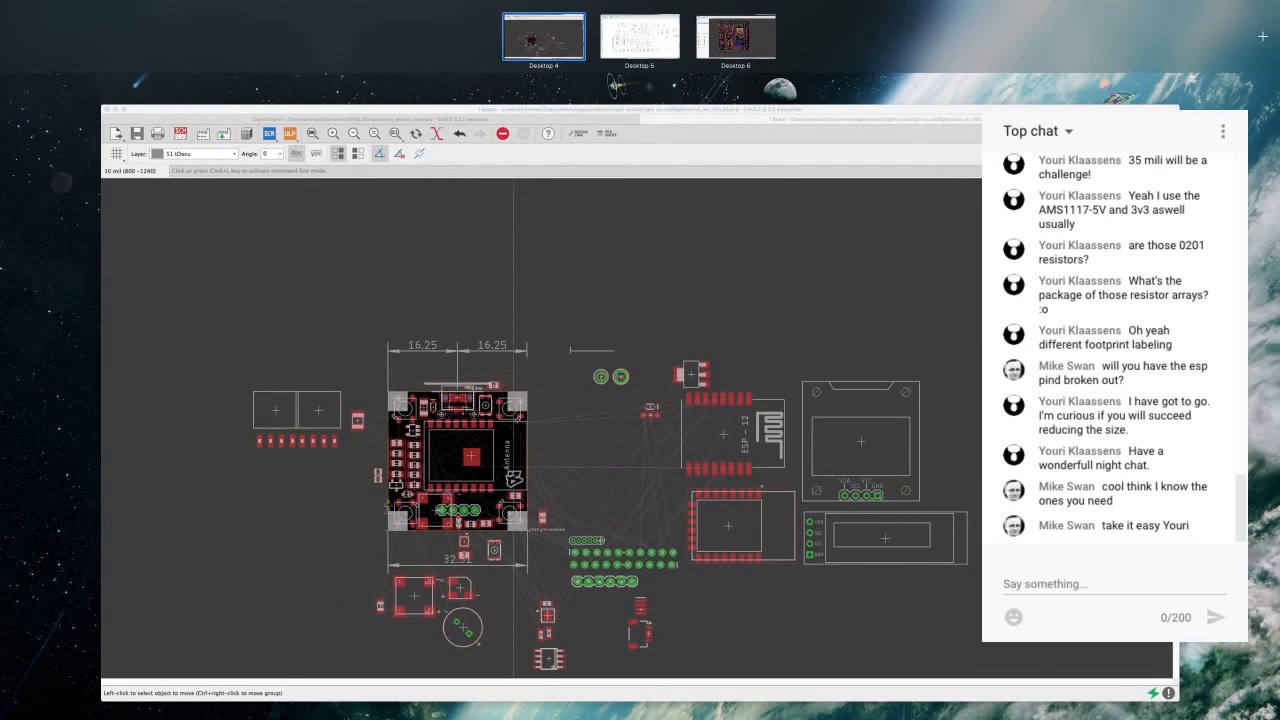
key(ctrl+Up)
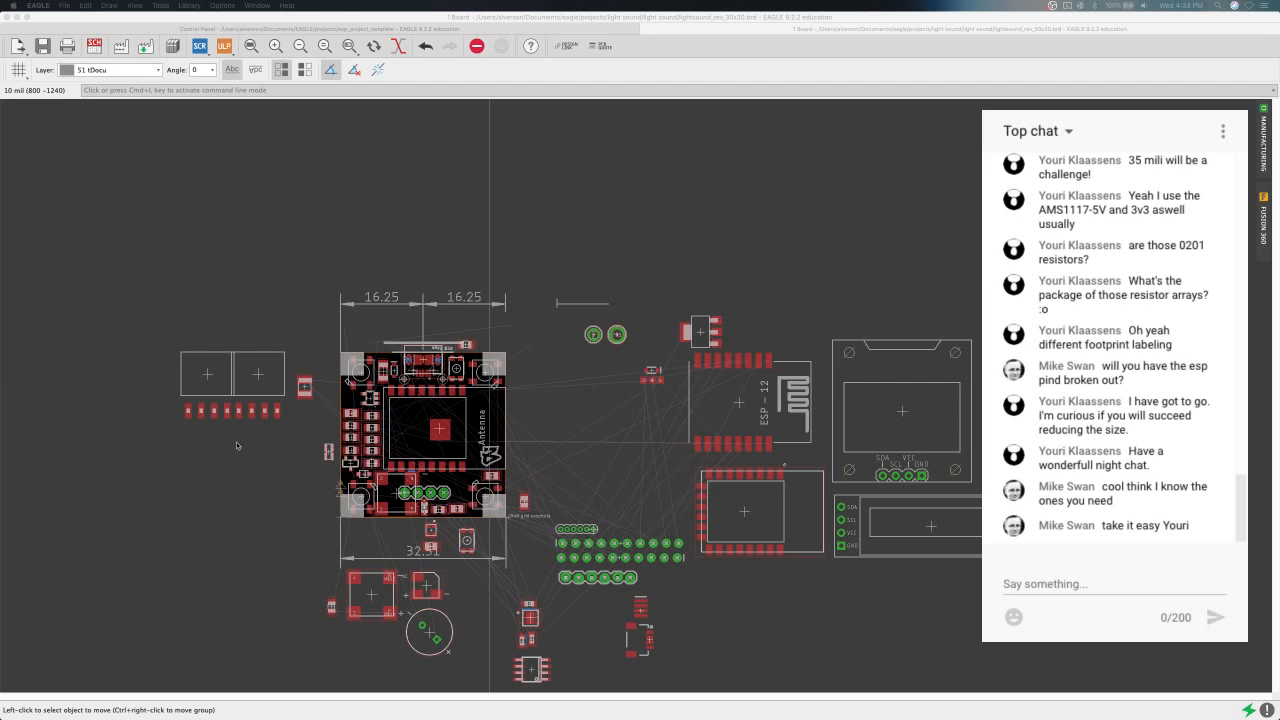
click(430, 255)
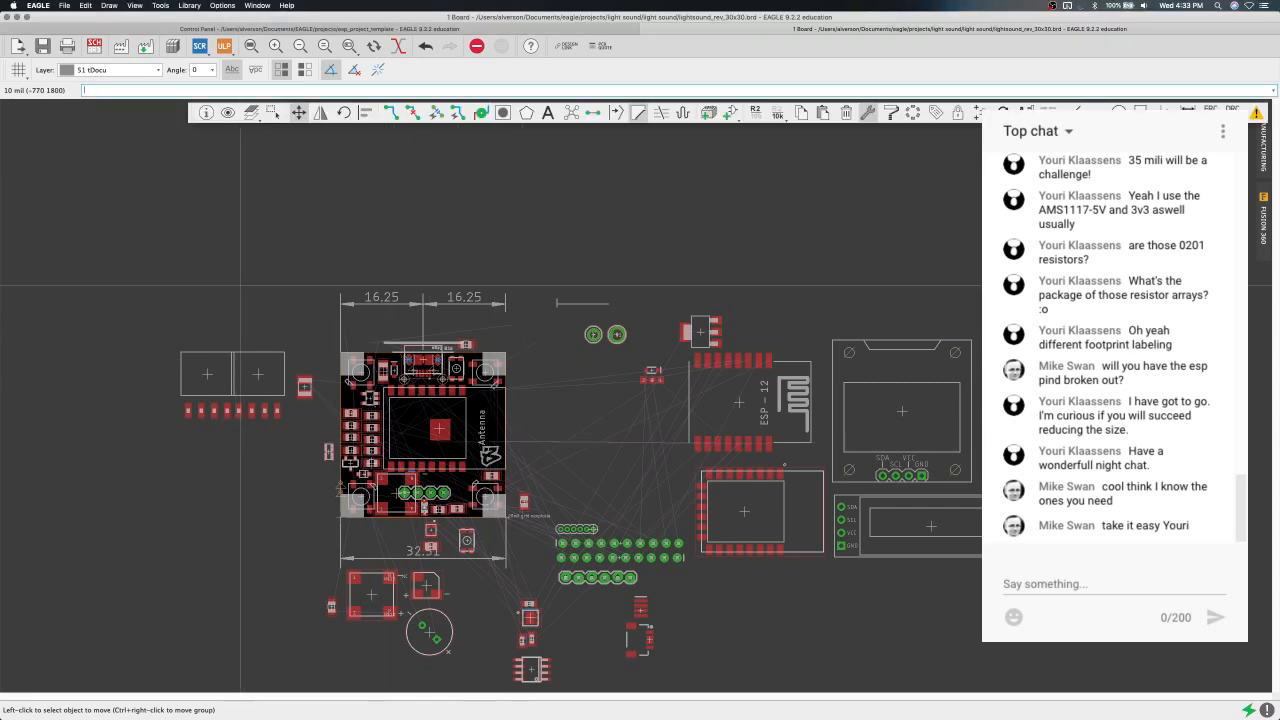
click(258, 378)
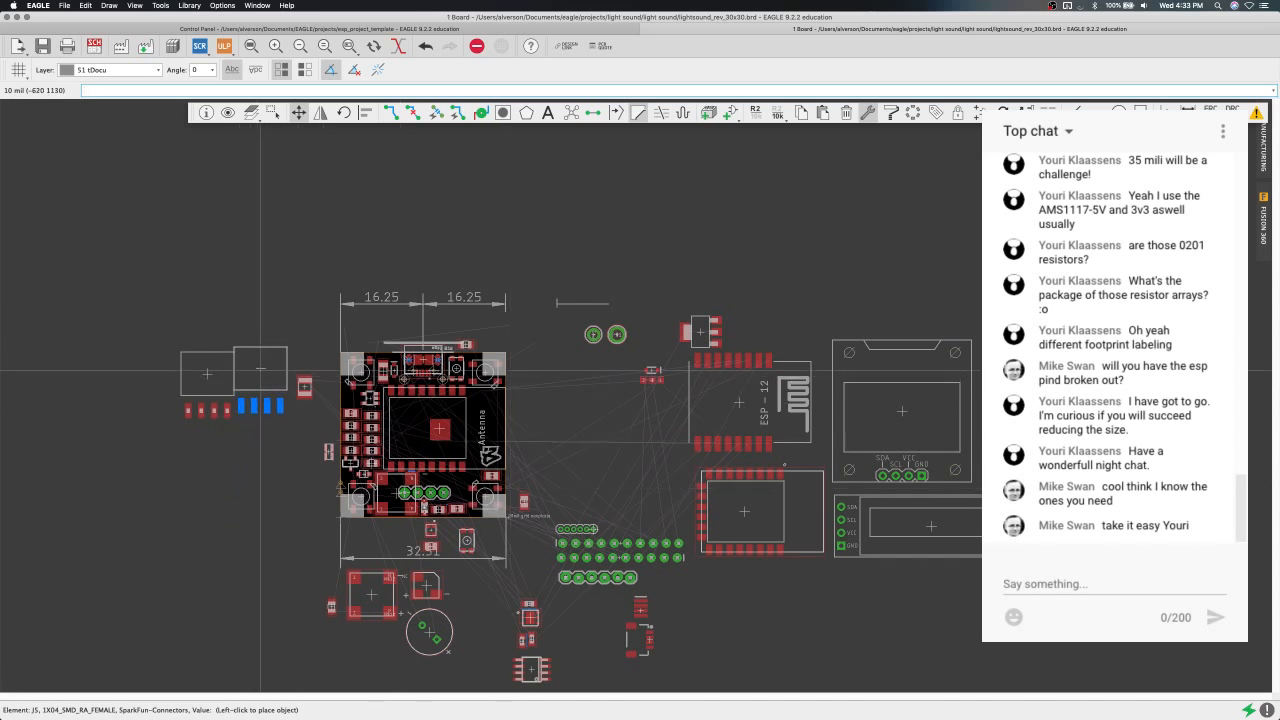
click(262, 376)
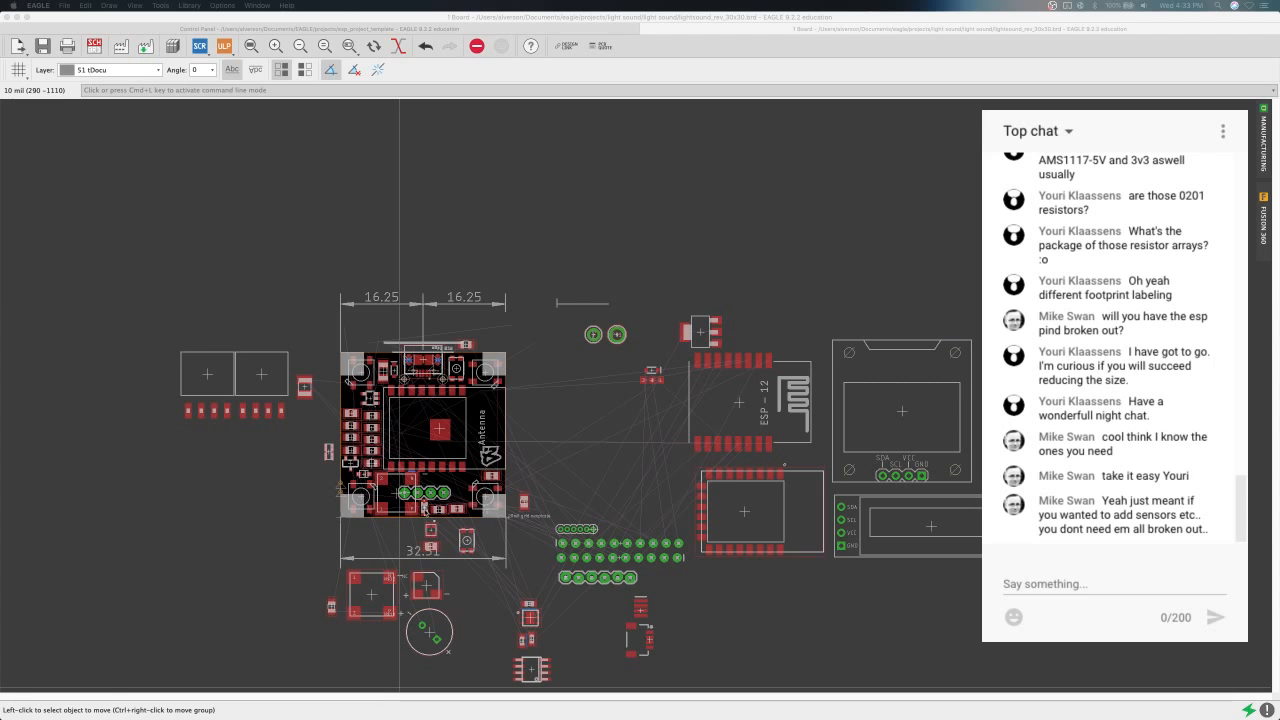
Examine the board's component layout and the unplaced parts around it.
scroll(424, 460, up, 5)
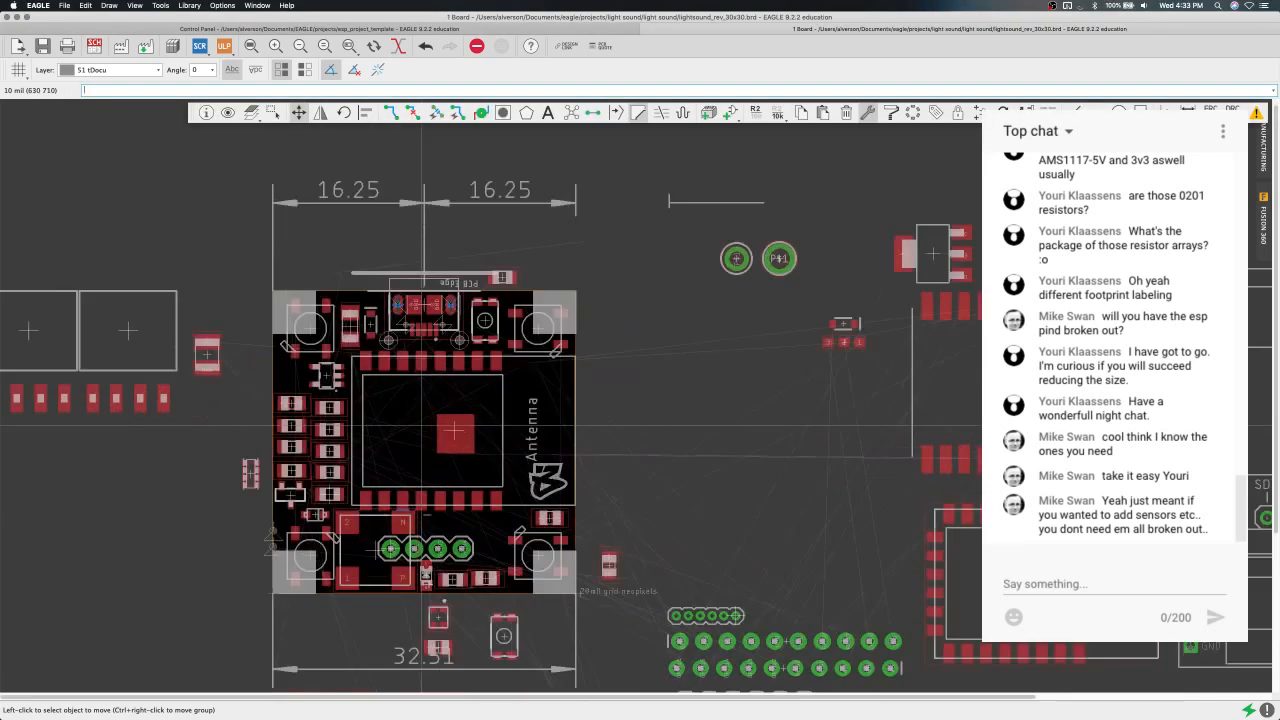
scroll(424, 425, down, 4)
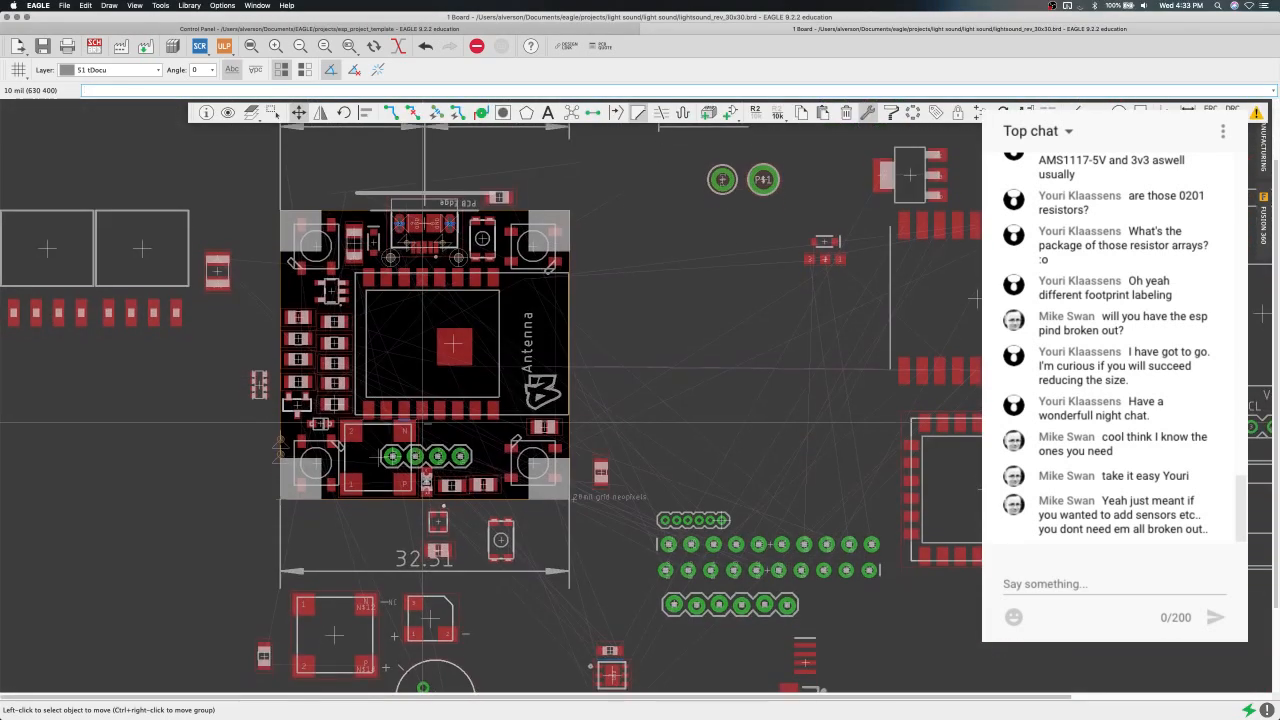
scroll(410, 412, up, 4)
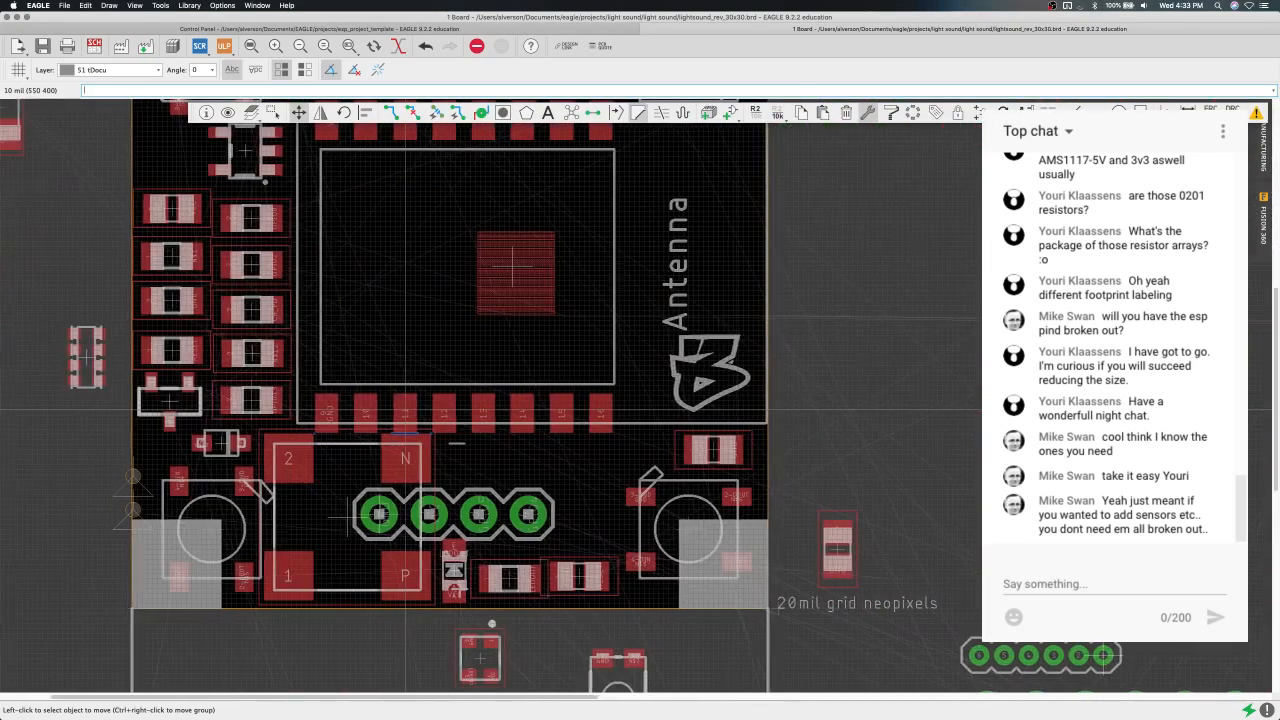
scroll(406, 410, down, 3)
scroll(406, 410, up, 2)
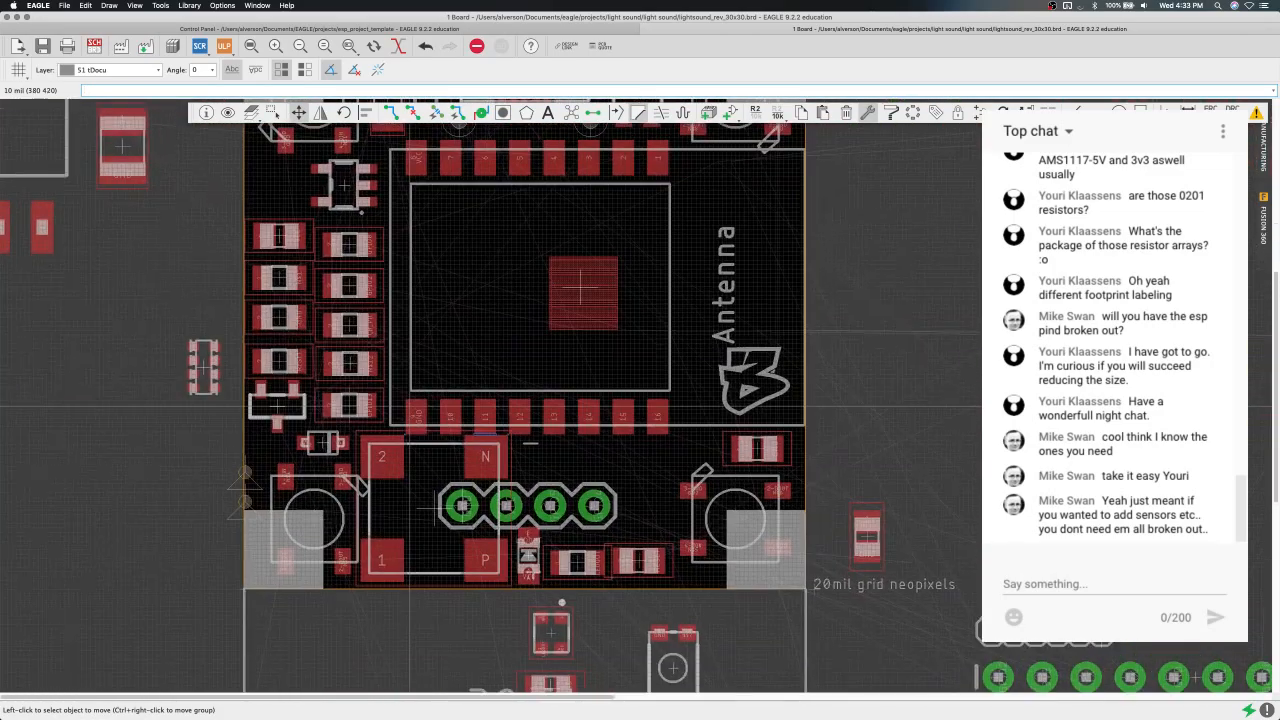
scroll(409, 407, down, 5)
scroll(409, 407, up, 5)
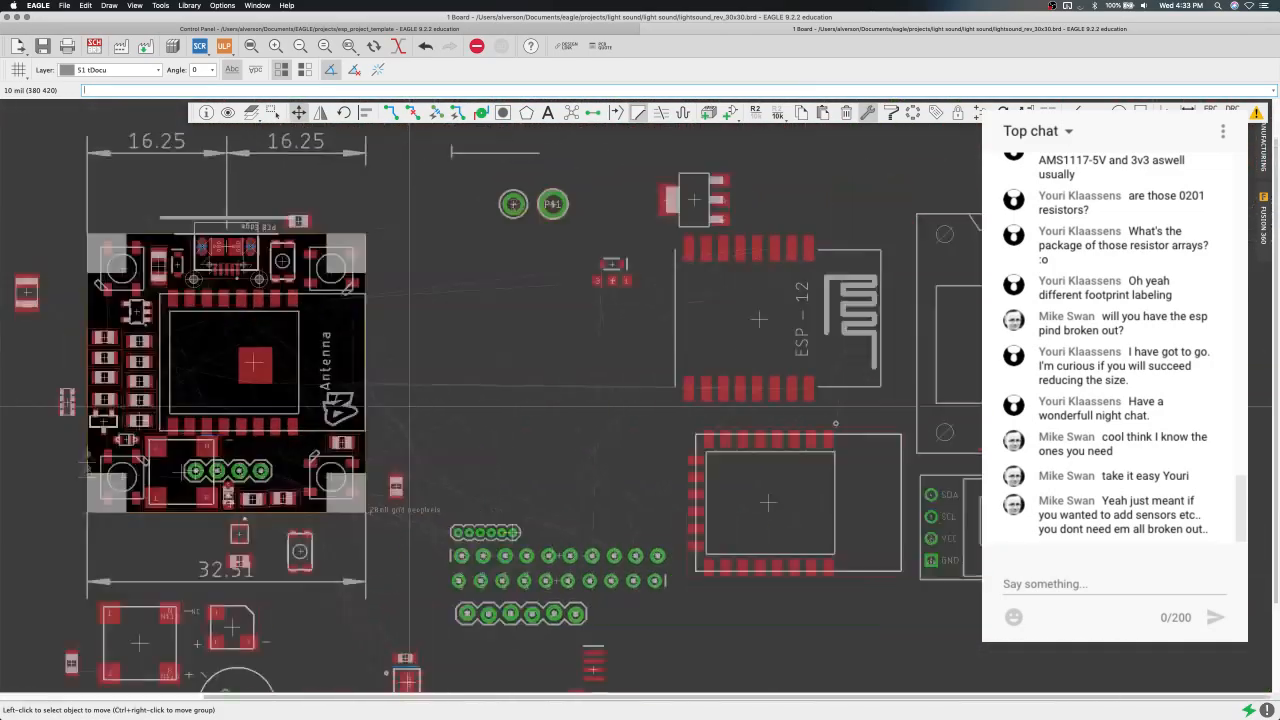
middle_drag(409, 406, 464, 361)
scroll(409, 407, down, 3)
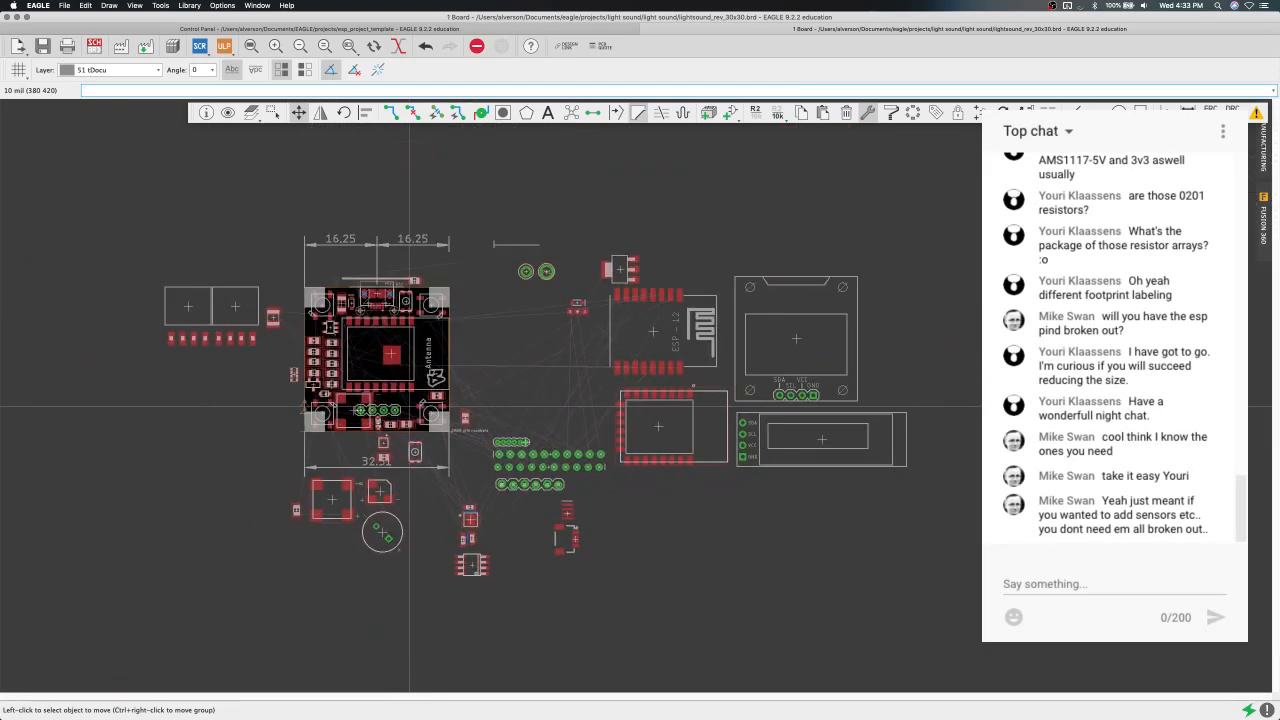
Inspect the crowded board and the relocated J5 and J6 connectors beside it.
scroll(409, 407, up, 3)
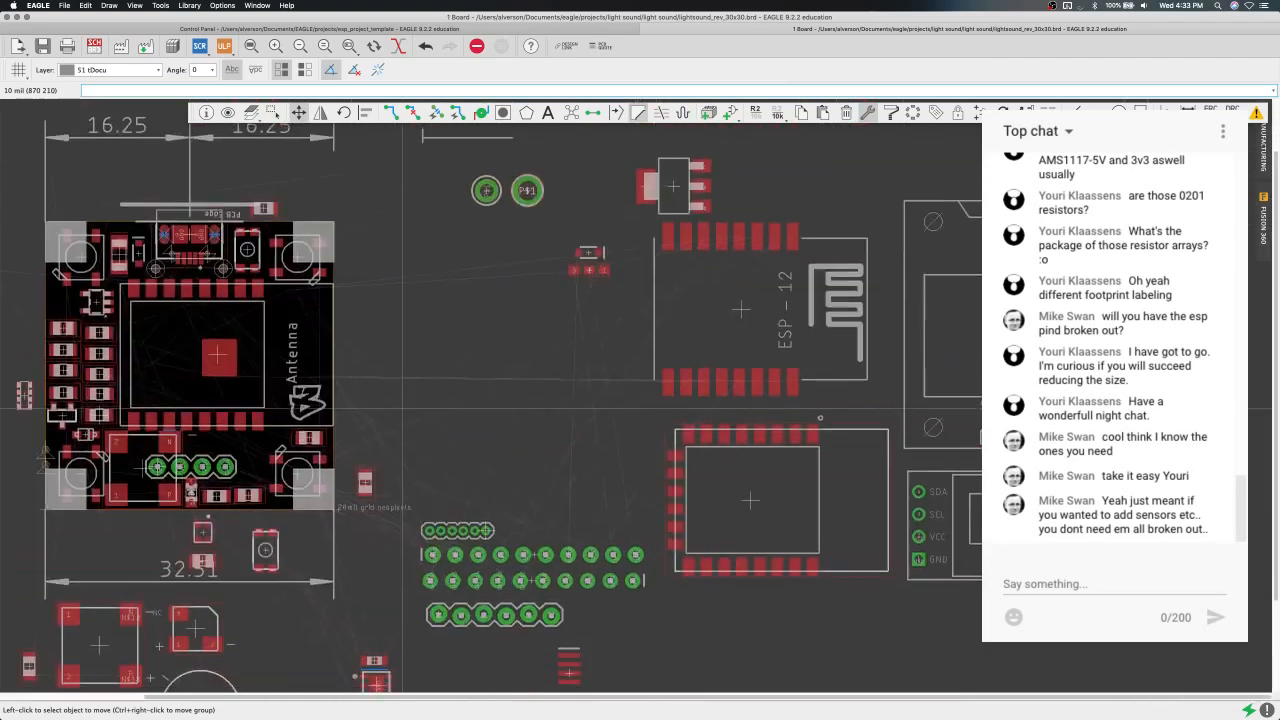
middle_drag(403, 408, 567, 457)
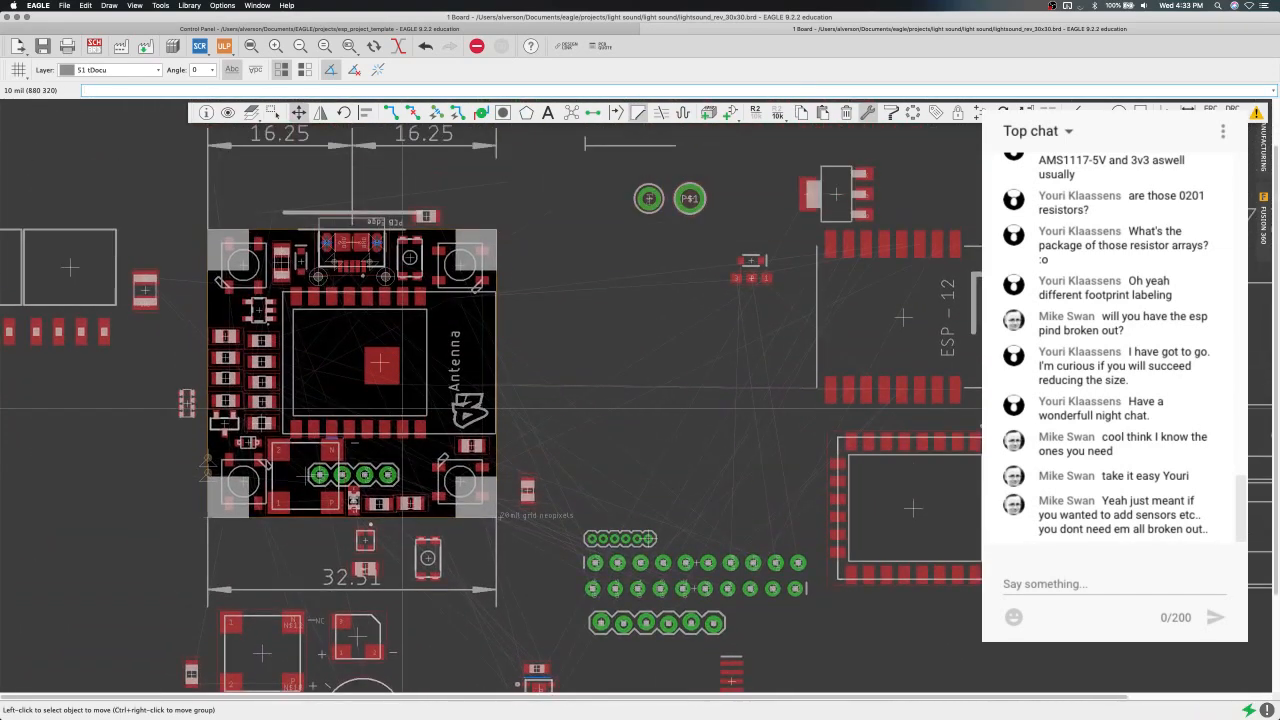
mouse_move(567, 391)
middle_down()
mouse_move(407, 382)
mouse_move(567, 411)
middle_up()
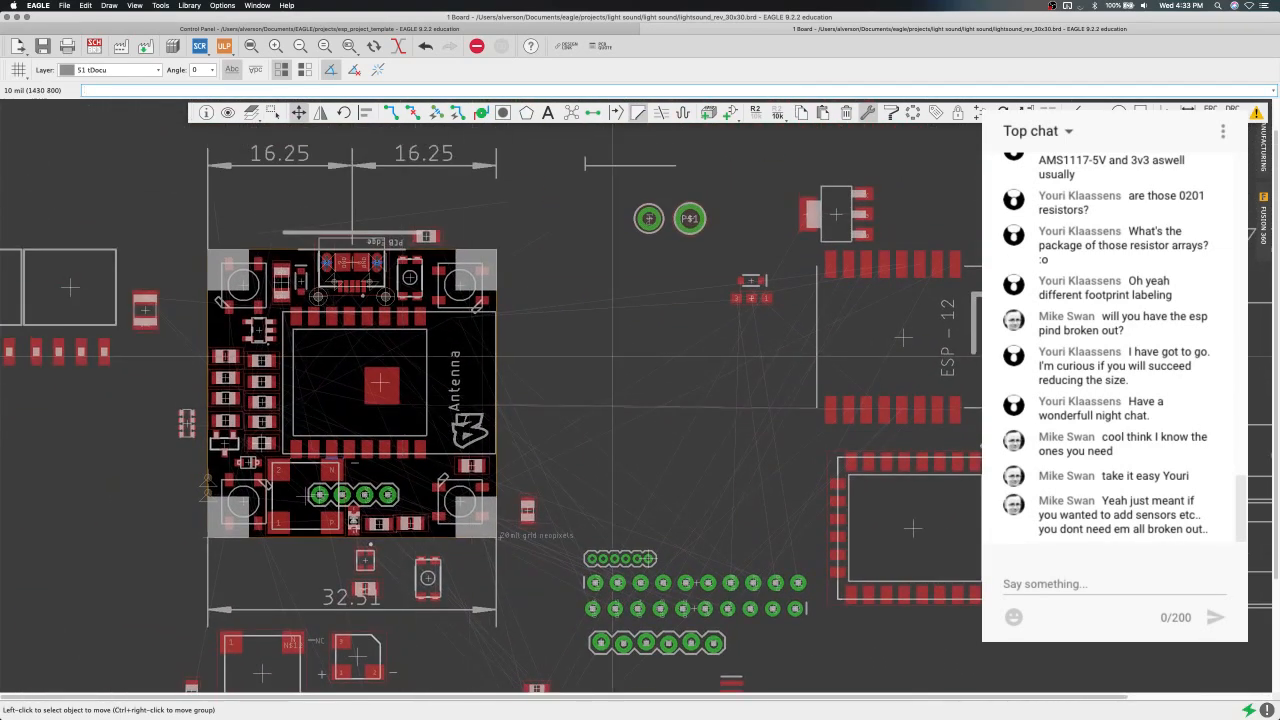
scroll(625, 350, down, 7)
scroll(430, 385, up, 2)
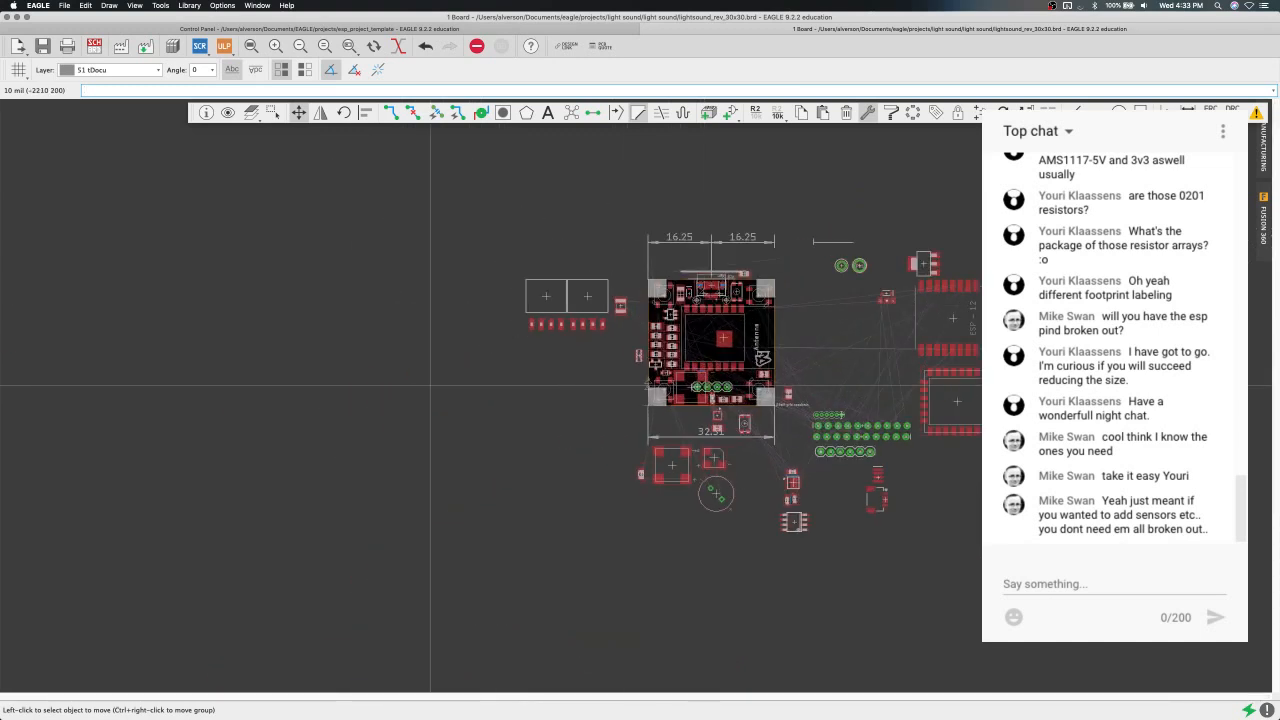
scroll(430, 385, up, 2)
right_click(430, 385)
click(609, 363)
middle_drag(678, 352, 711, 333)
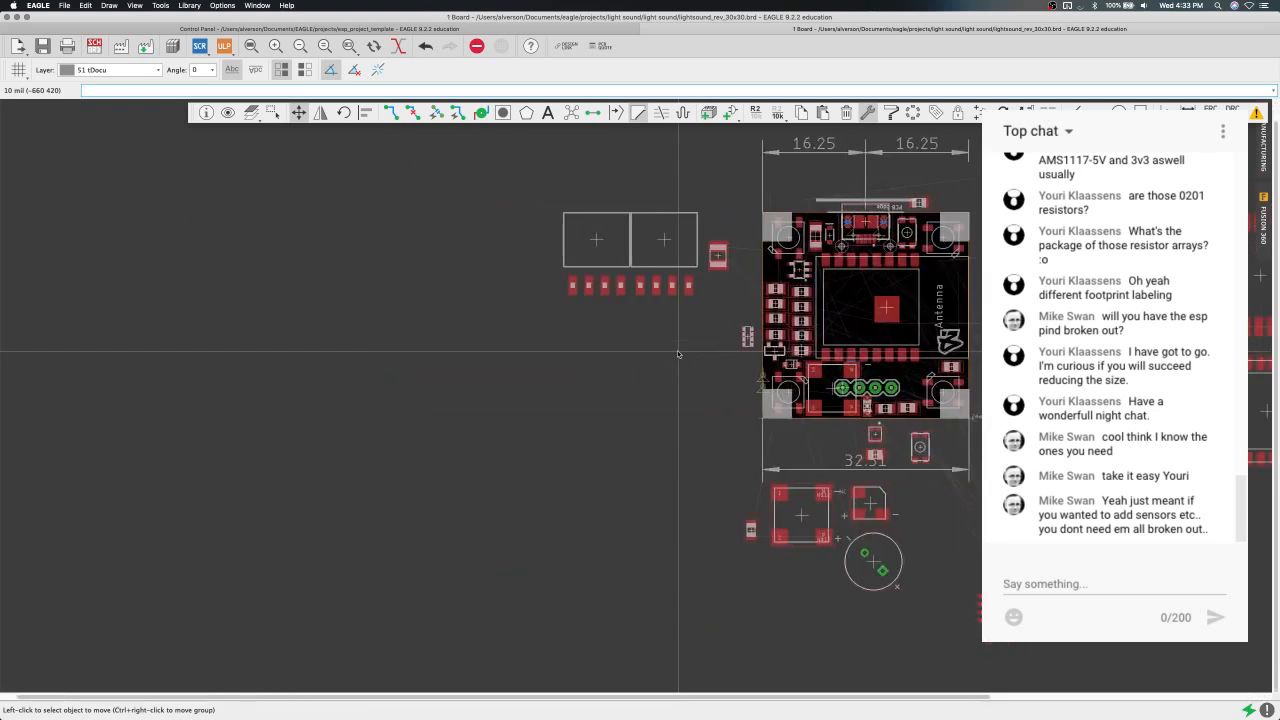
Move the round CST-911AP buzzer LS2 from below the board to the empty area far to its upper right.
scroll(678, 354, down, 3)
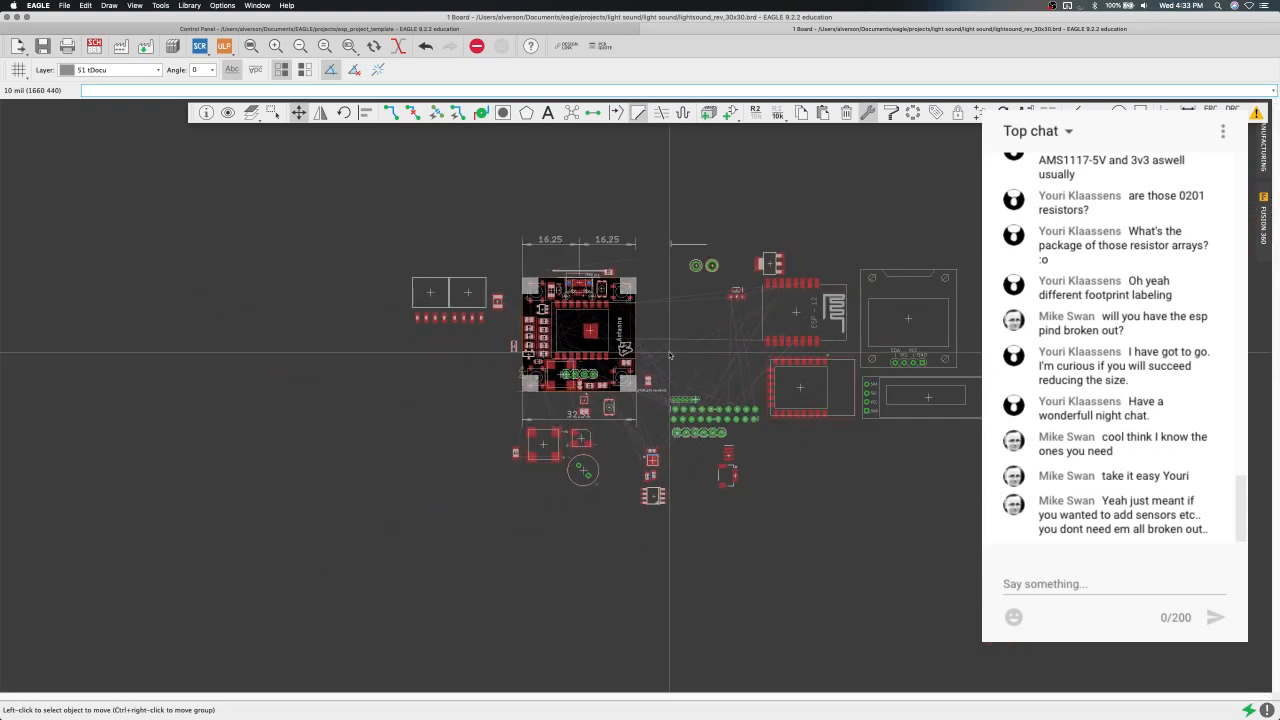
click(582, 467)
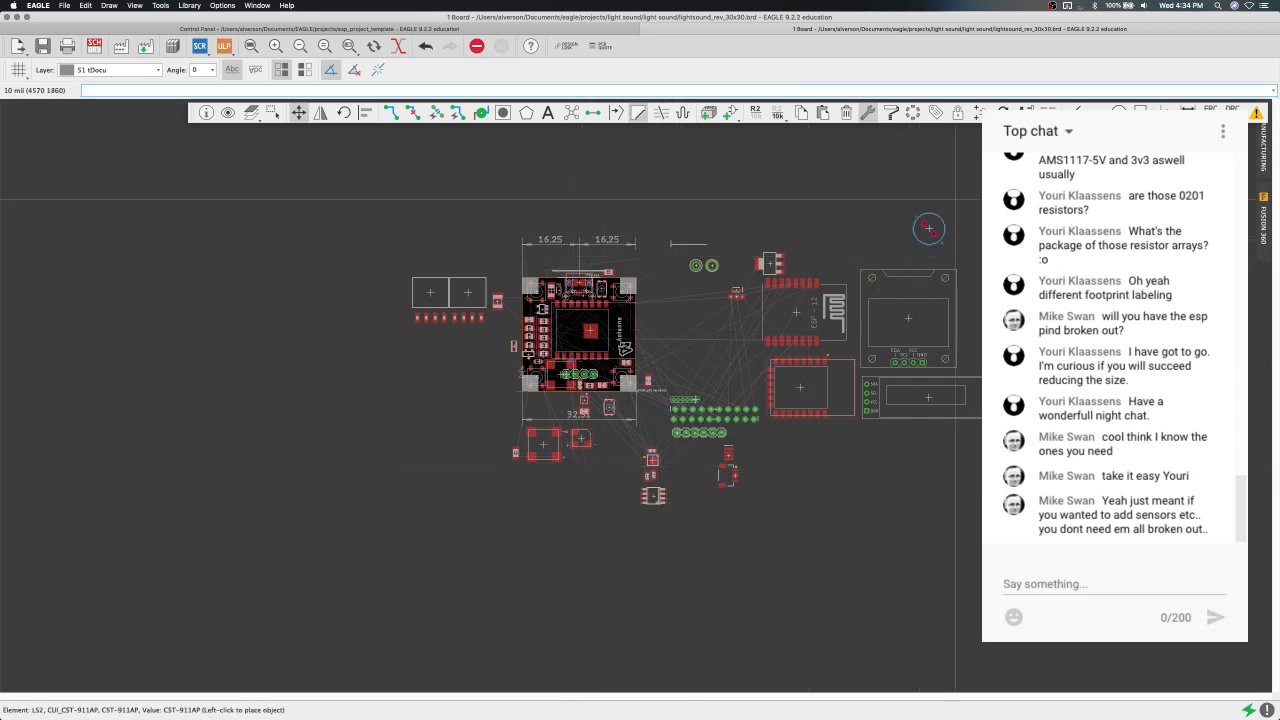
click(1044, 147)
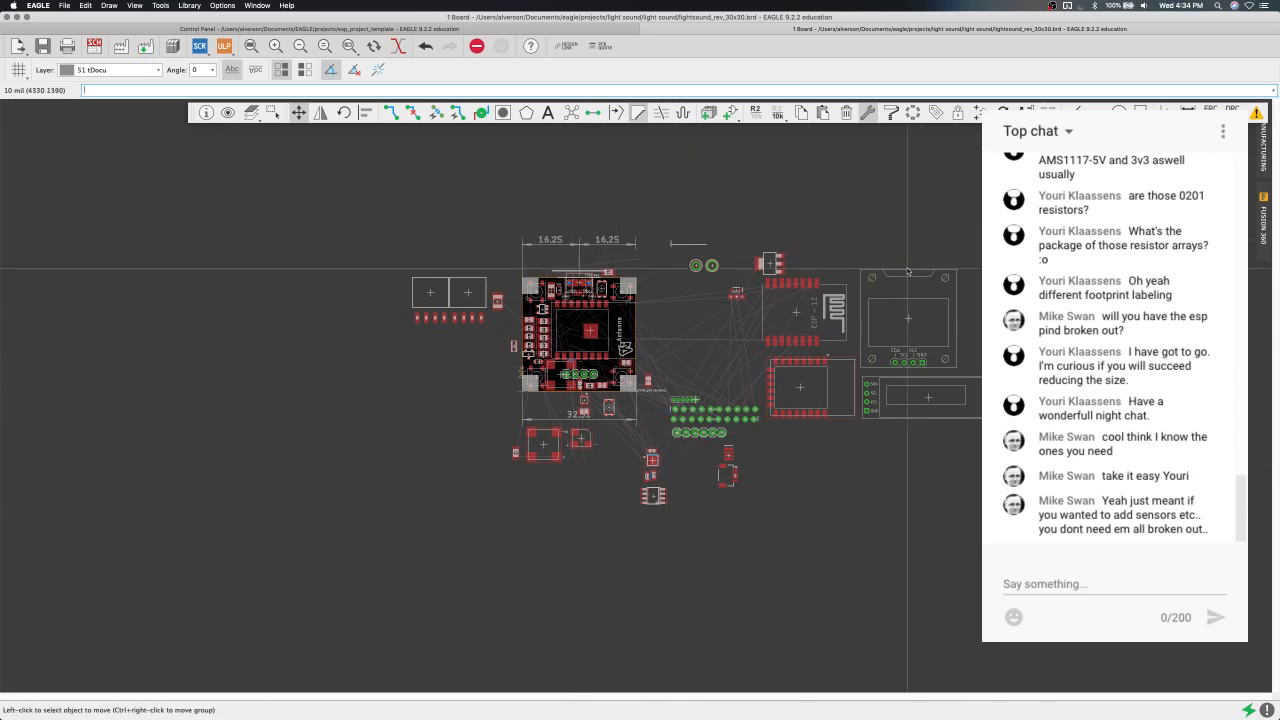
Move the four-pin 1 mm connector J3 from beneath the pin headers to the empty area far to the board's lower left.
click(728, 478)
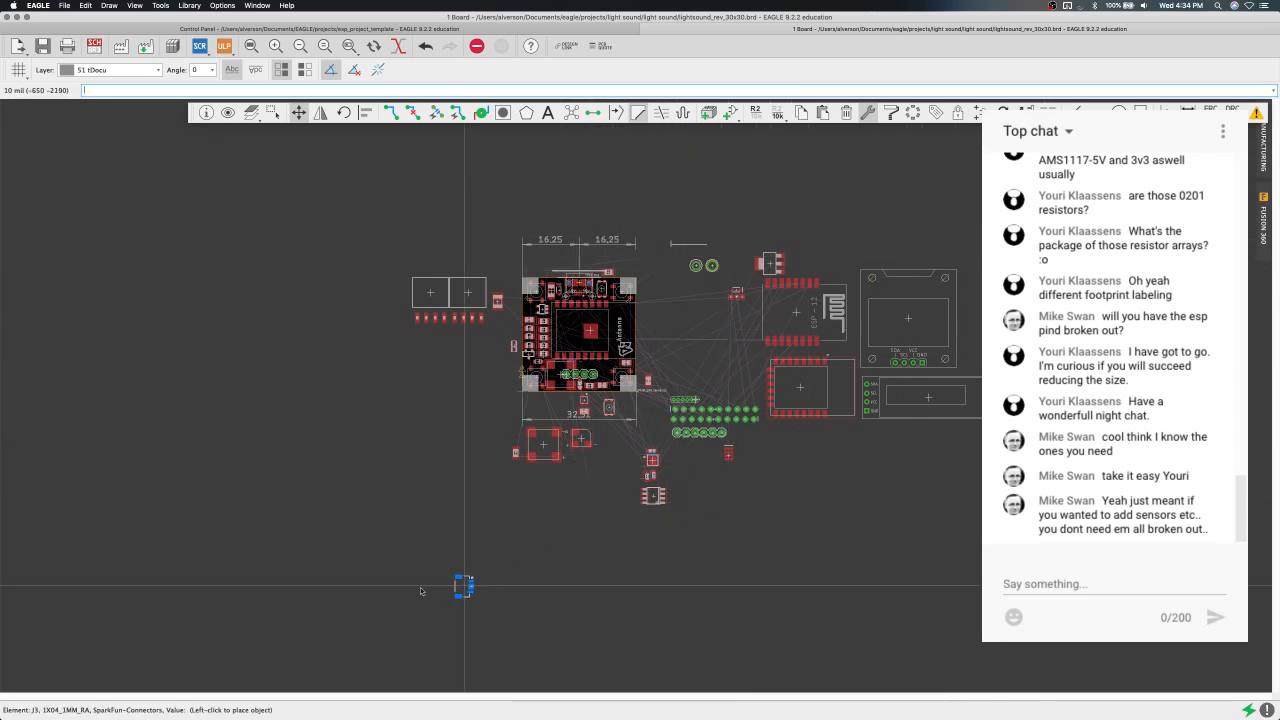
click(194, 654)
scroll(556, 402, up, 2)
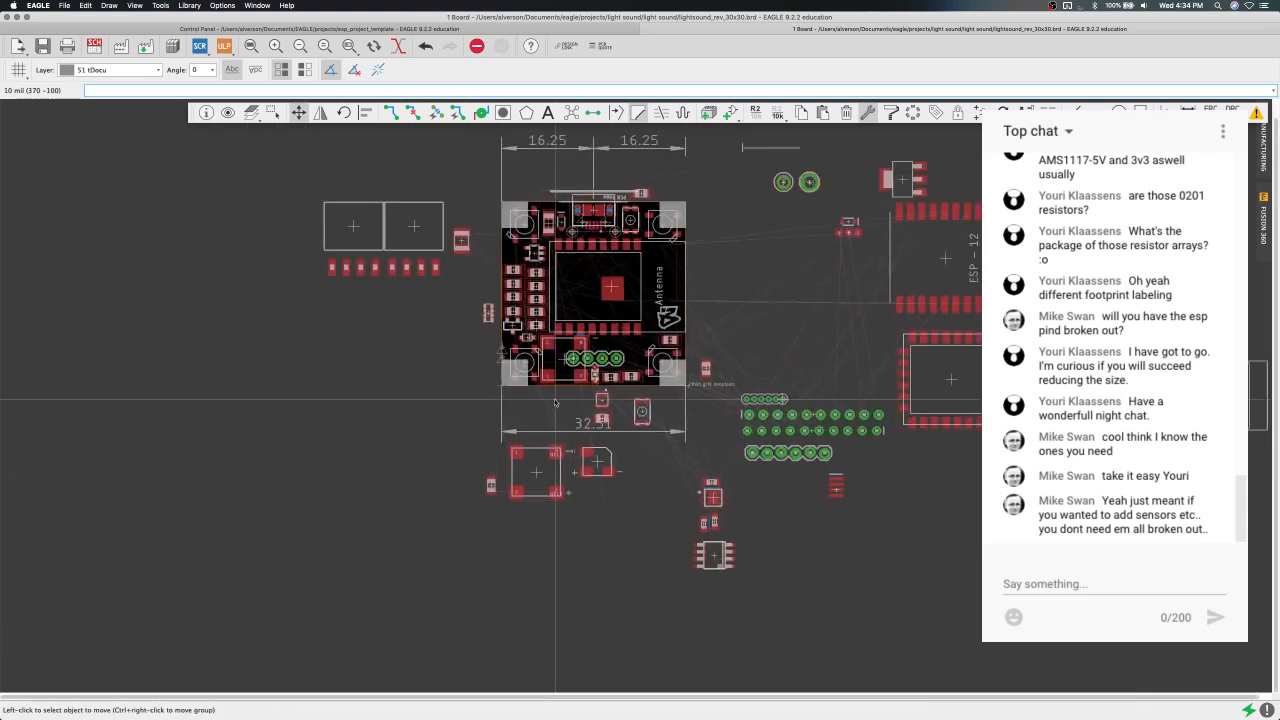
scroll(545, 404, down, 4)
scroll(537, 405, up, 5)
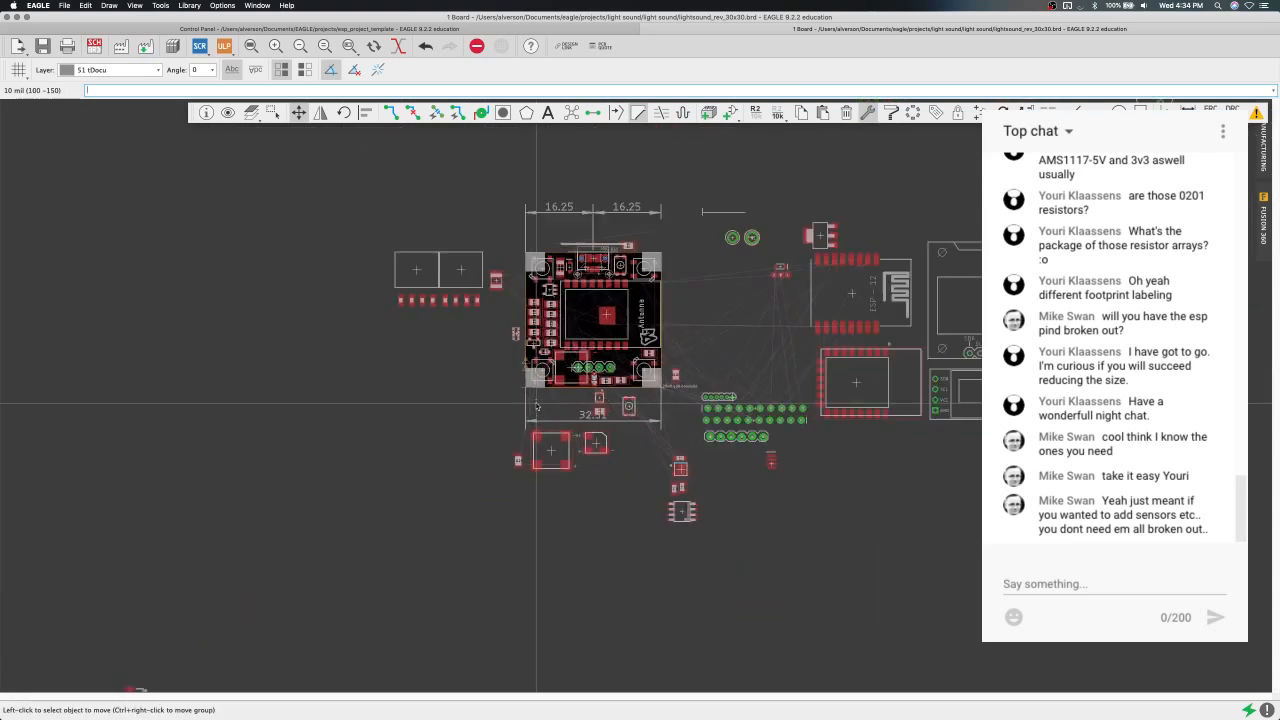
scroll(537, 405, down, 6)
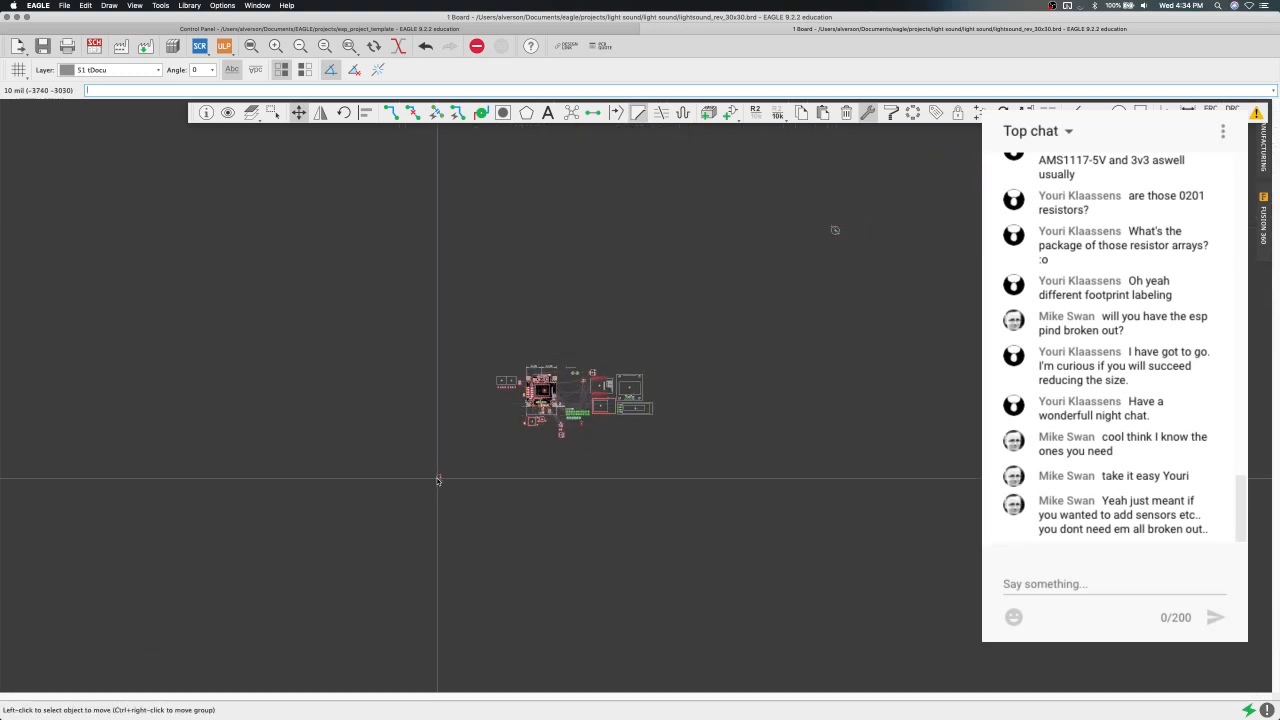
scroll(619, 331, up, 2)
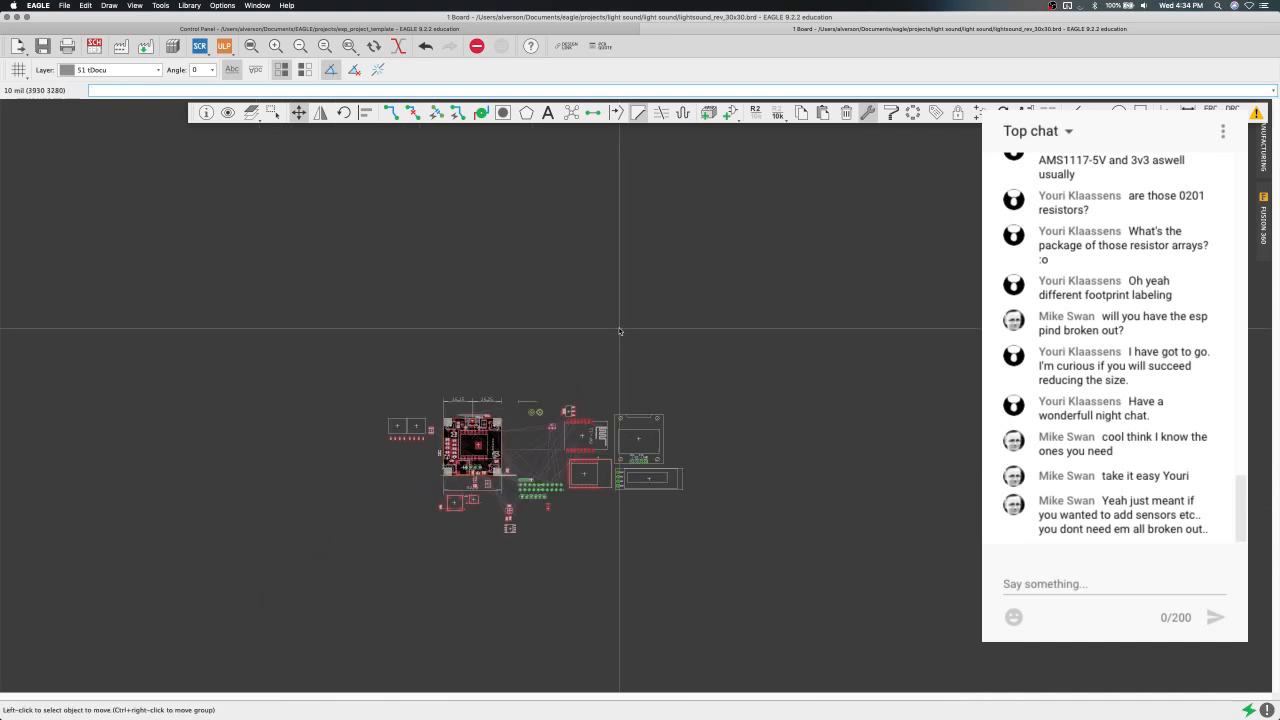
click(484, 485)
scroll(484, 485, up, 1)
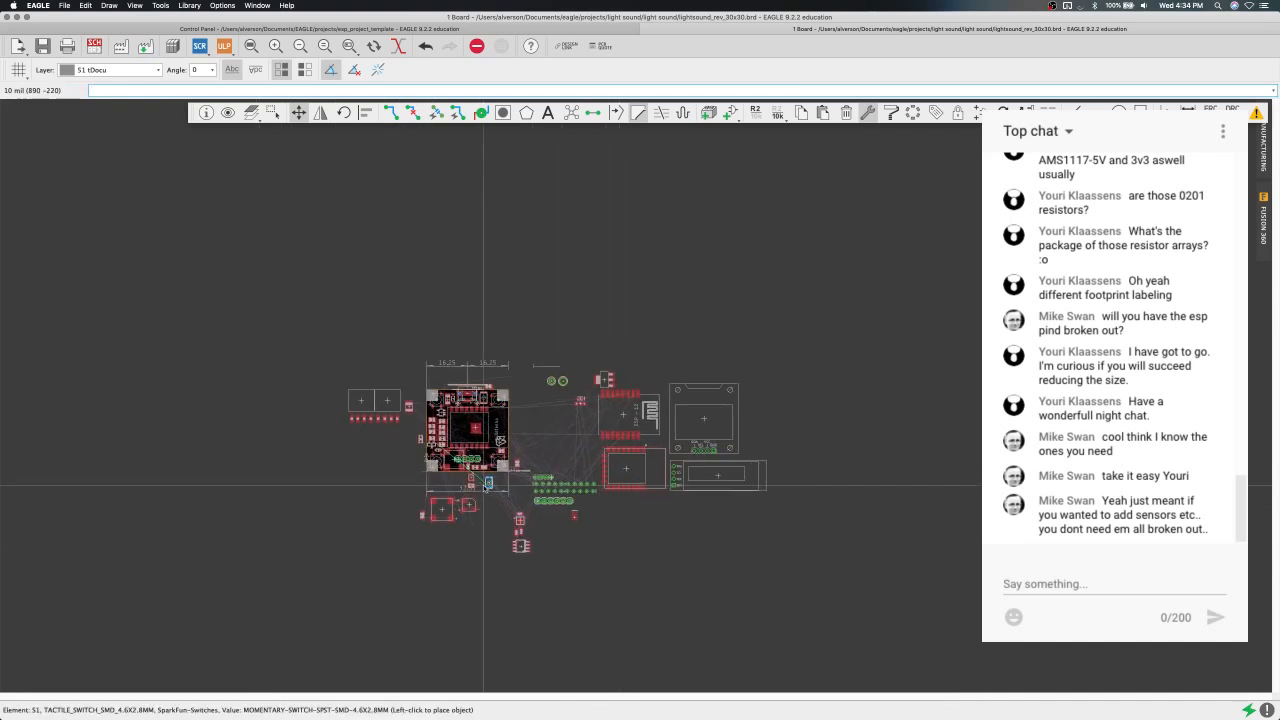
scroll(491, 543, up, 5)
scroll(491, 543, down, 4)
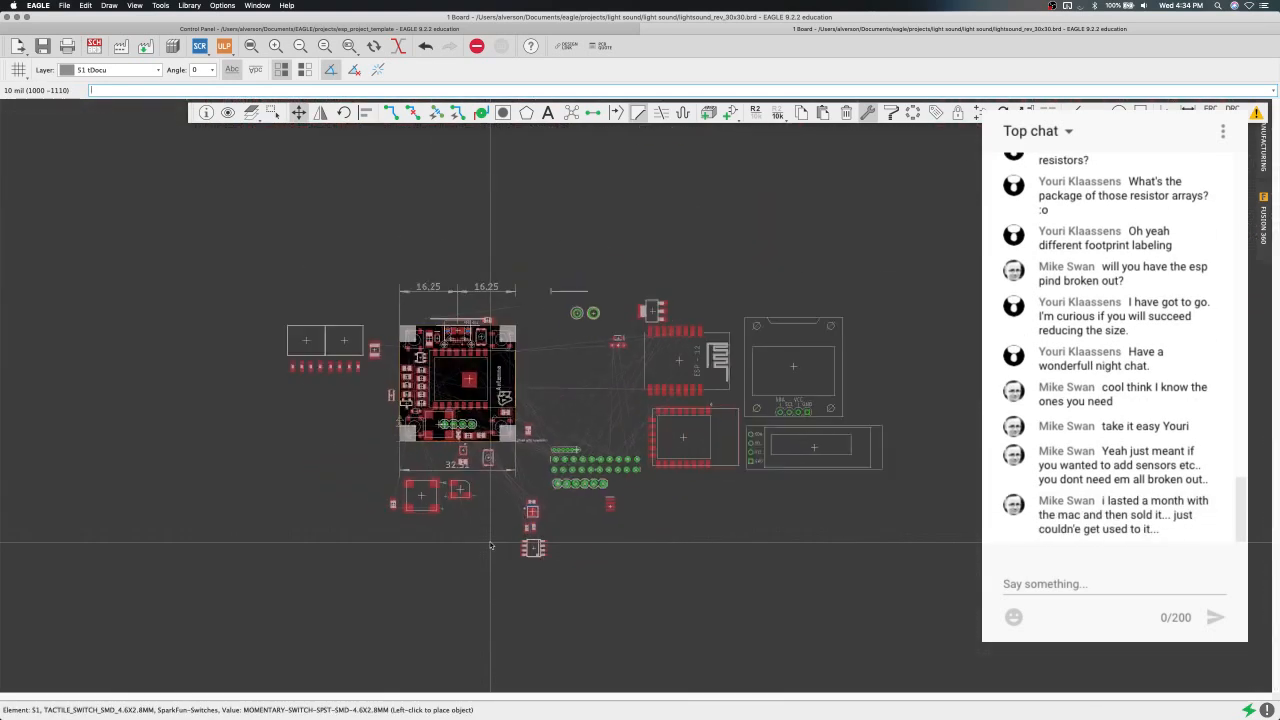
scroll(516, 540, down, 1)
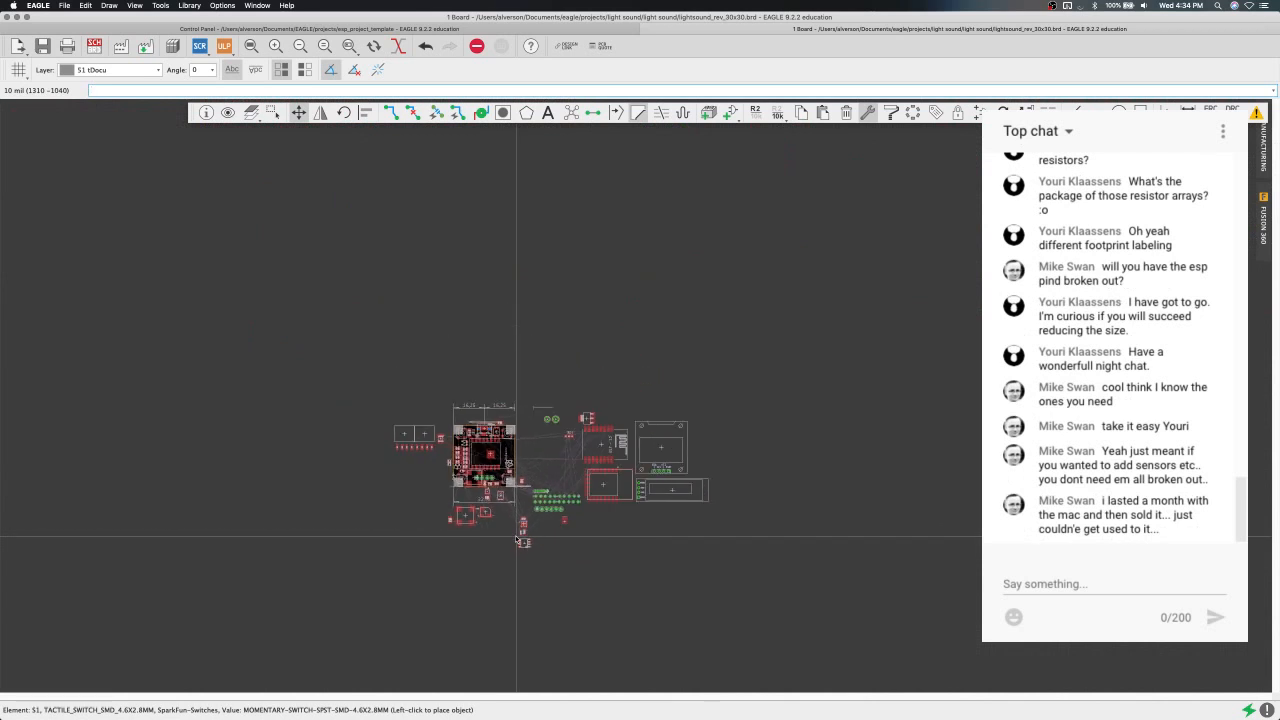
click(525, 505)
click(525, 410)
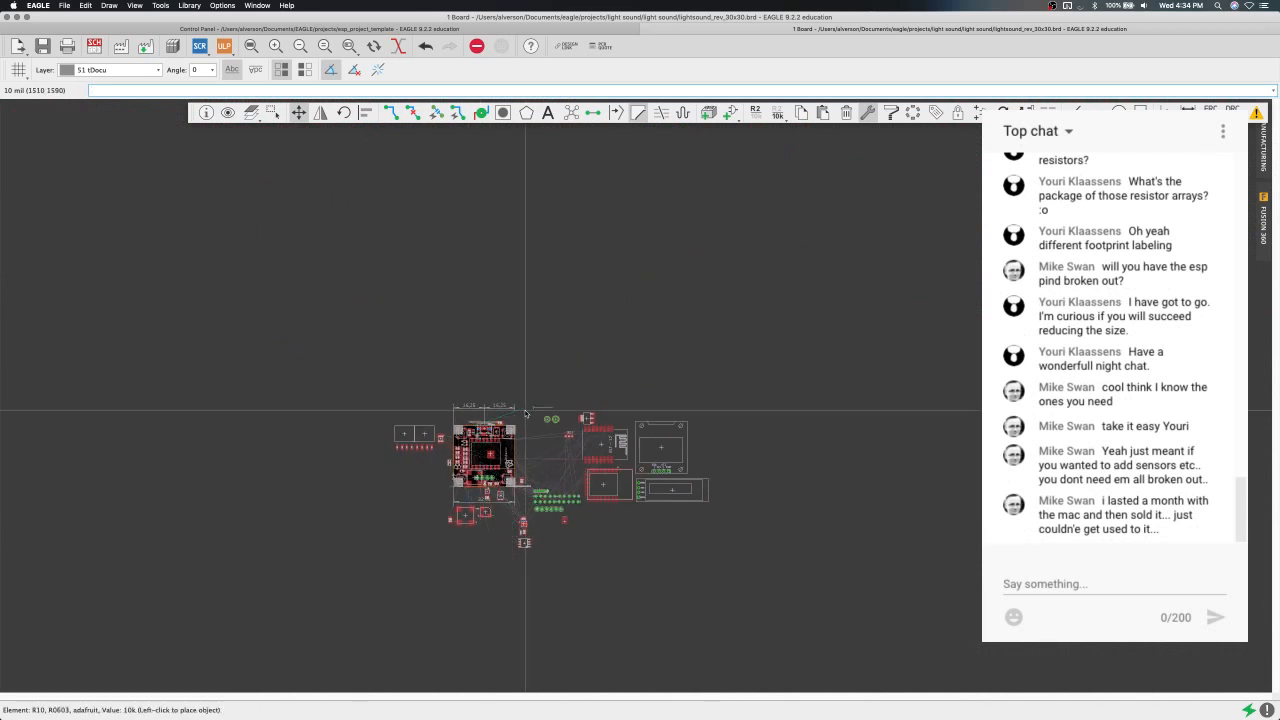
scroll(575, 360, down, 2)
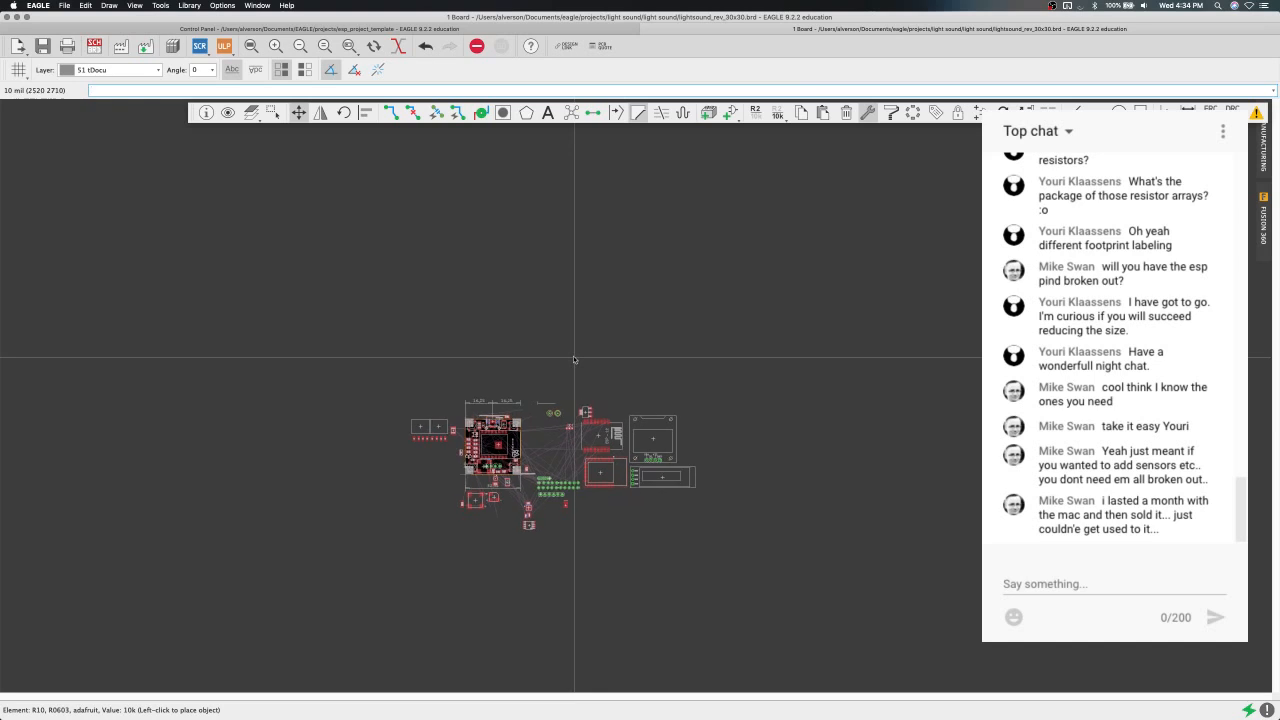
scroll(575, 360, up, 2)
scroll(575, 360, down, 3)
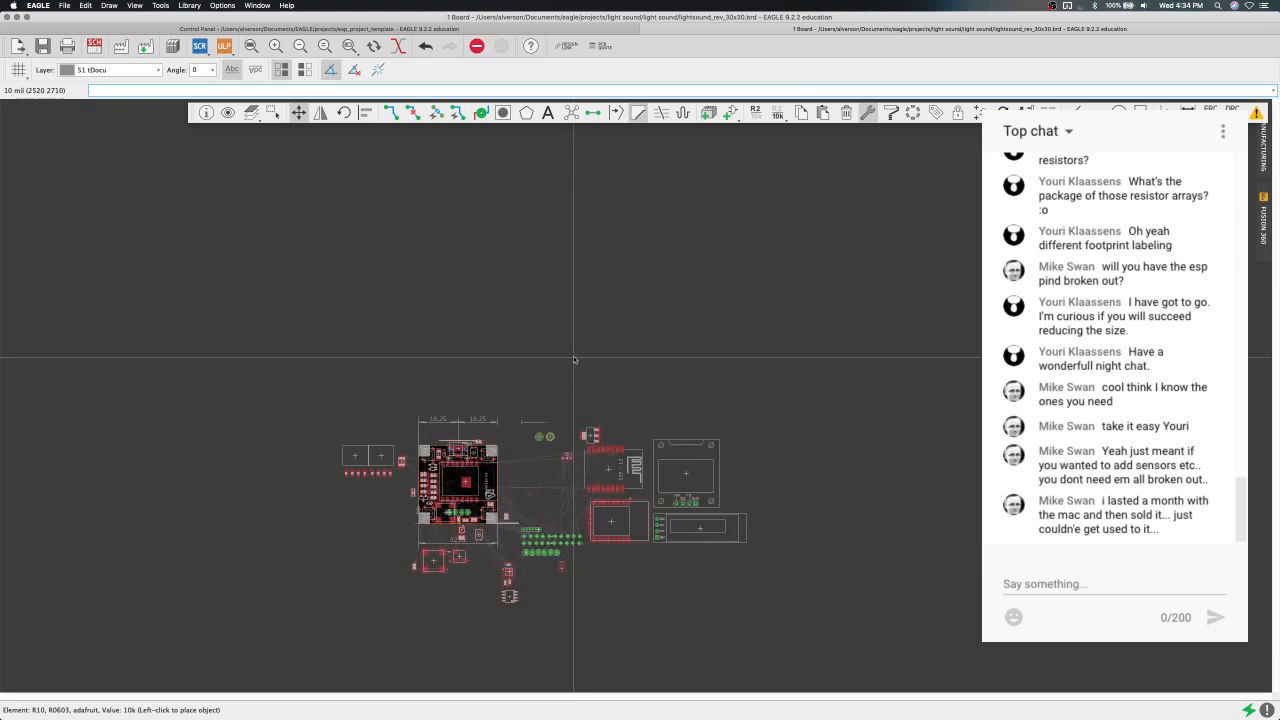
scroll(575, 360, up, 5)
scroll(507, 435, down, 1)
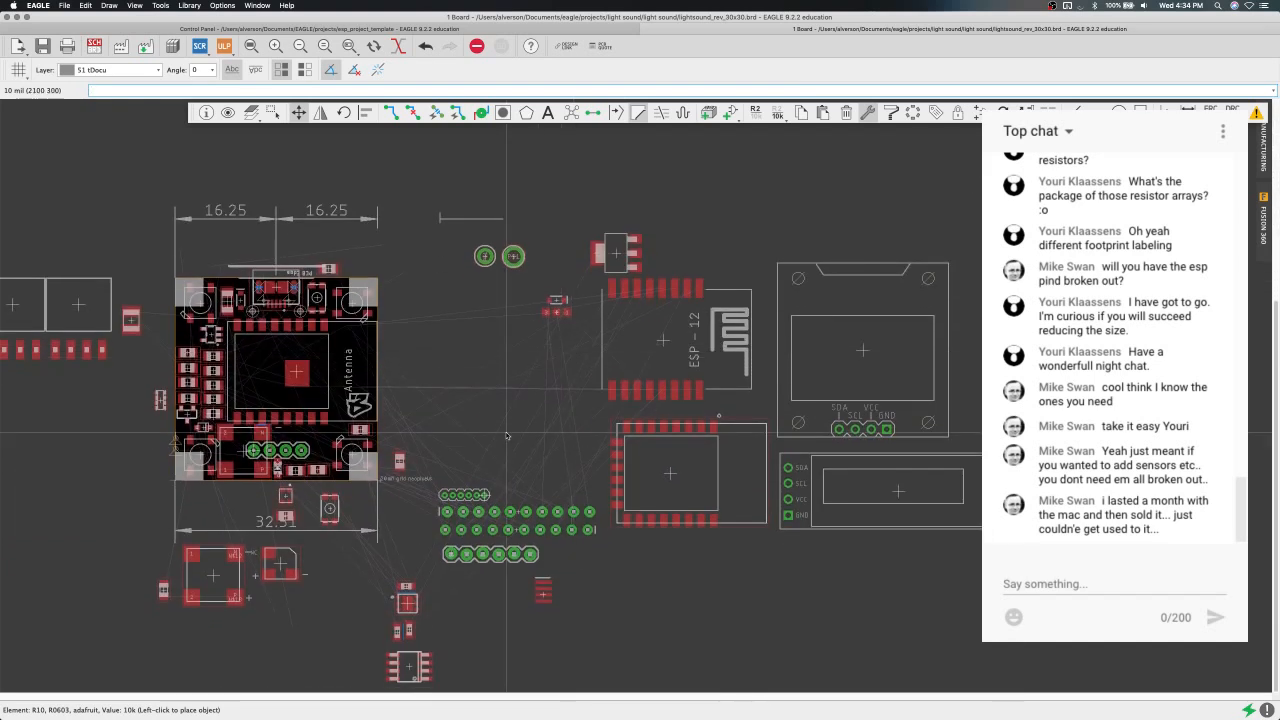
scroll(507, 435, up, 2)
scroll(507, 435, down, 2)
scroll(507, 435, up, 5)
scroll(507, 435, down, 2)
scroll(507, 435, up, 2)
scroll(507, 435, down, 2)
scroll(507, 435, up, 9)
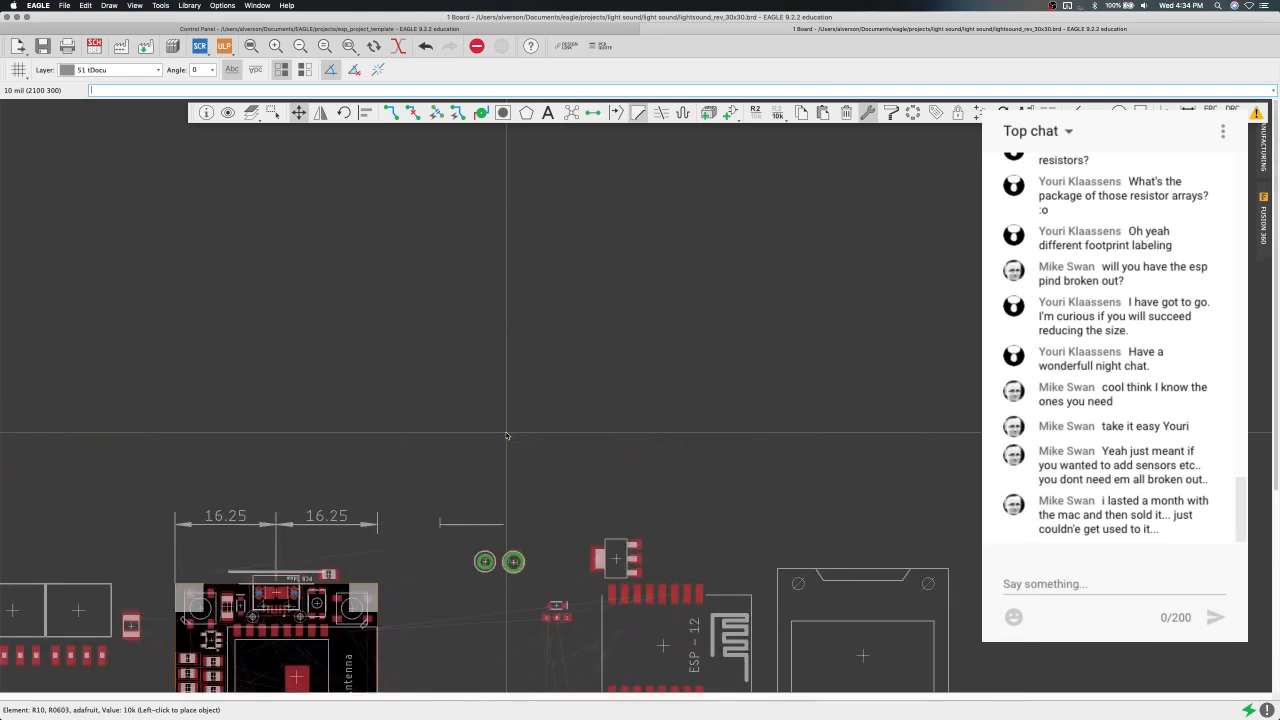
scroll(507, 435, down, 8)
scroll(507, 435, down, 1)
scroll(507, 435, up, 1)
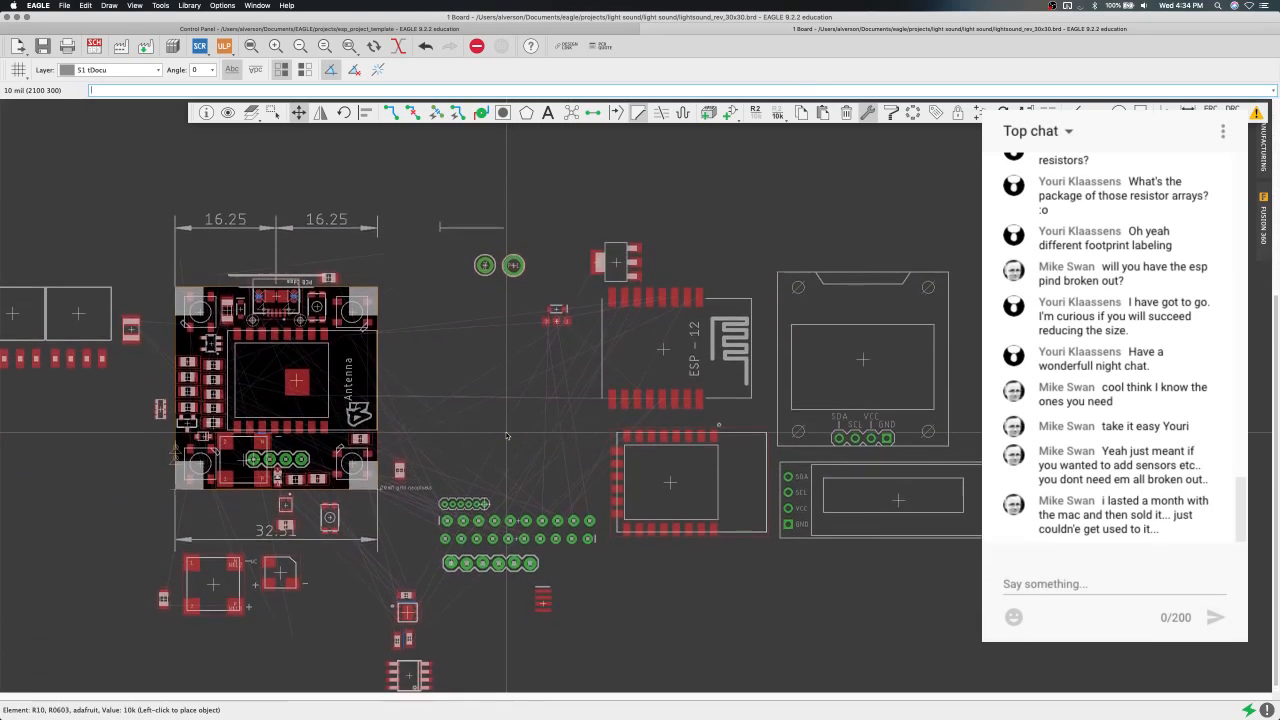
scroll(507, 435, up, 7)
scroll(507, 435, down, 8)
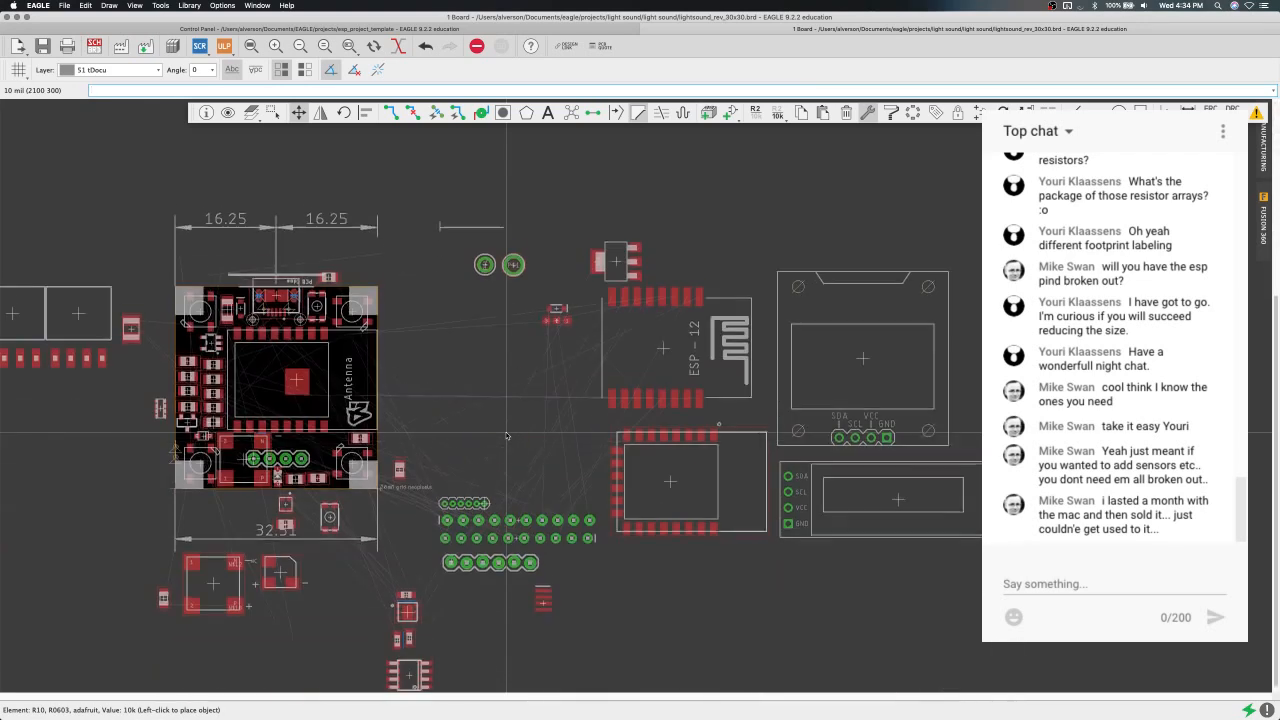
scroll(507, 435, up, 7)
scroll(507, 435, down, 4)
scroll(507, 435, up, 4)
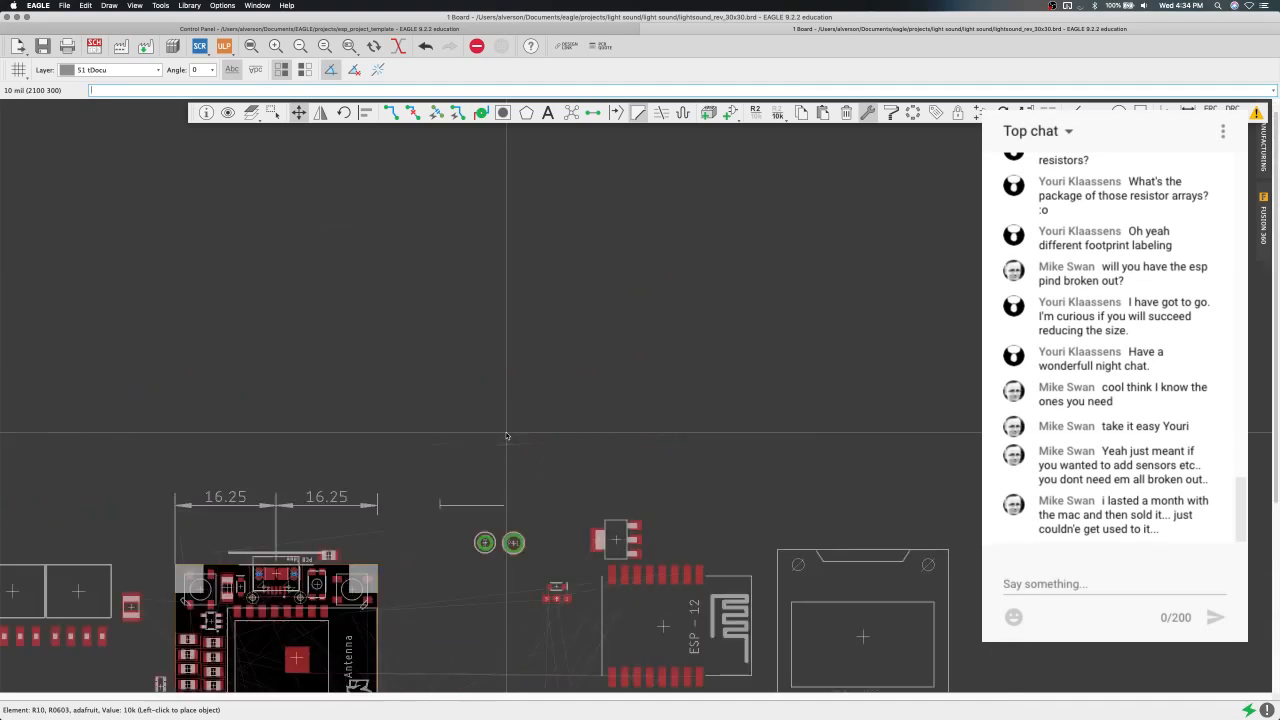
scroll(507, 435, down, 4)
scroll(507, 435, down, 4)
scroll(507, 435, up, 7)
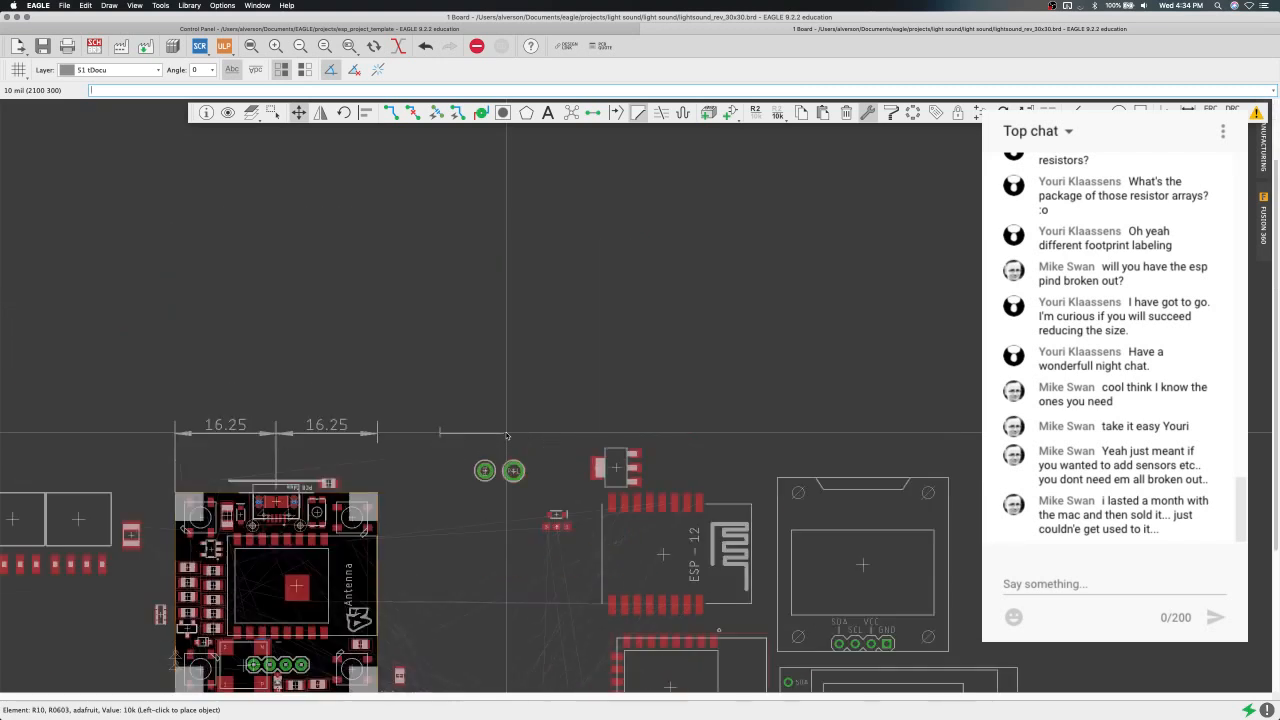
scroll(507, 435, down, 7)
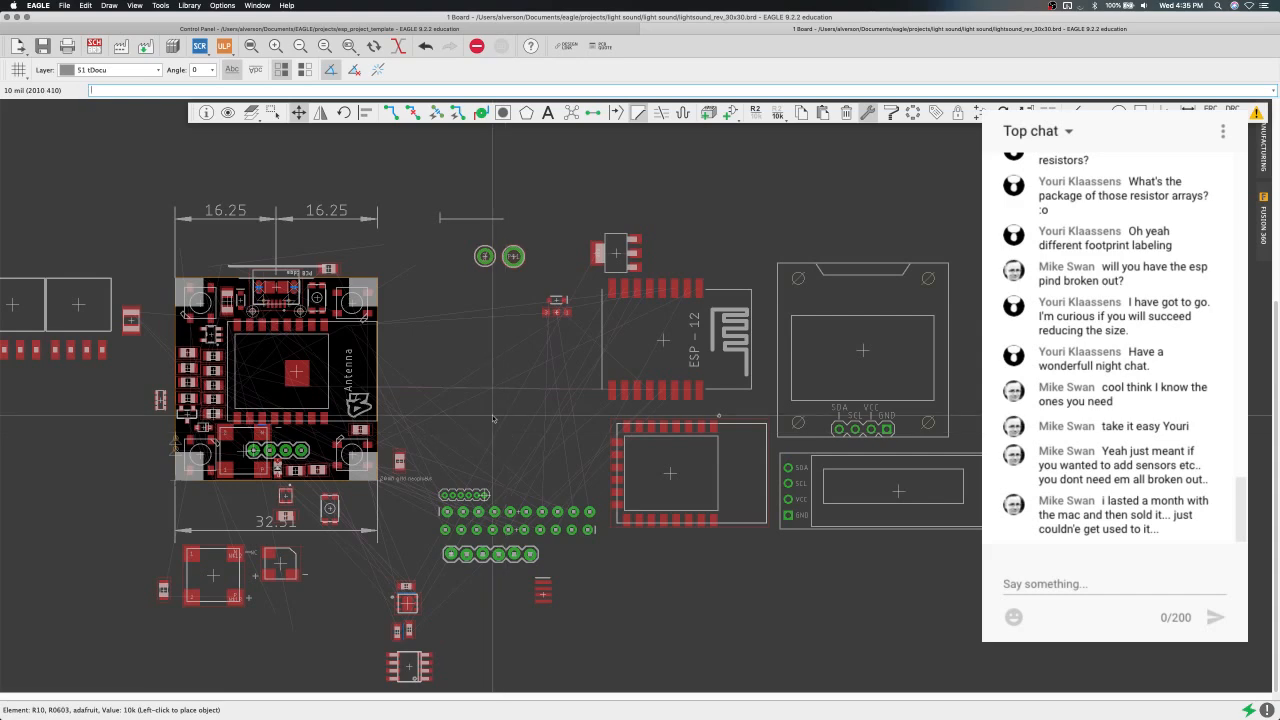
Look over the schematic and the reference board screenshot, and return to the board layout.
key(ctrl+Right)
key(ctrl+Right)
key(ctrl+Left)
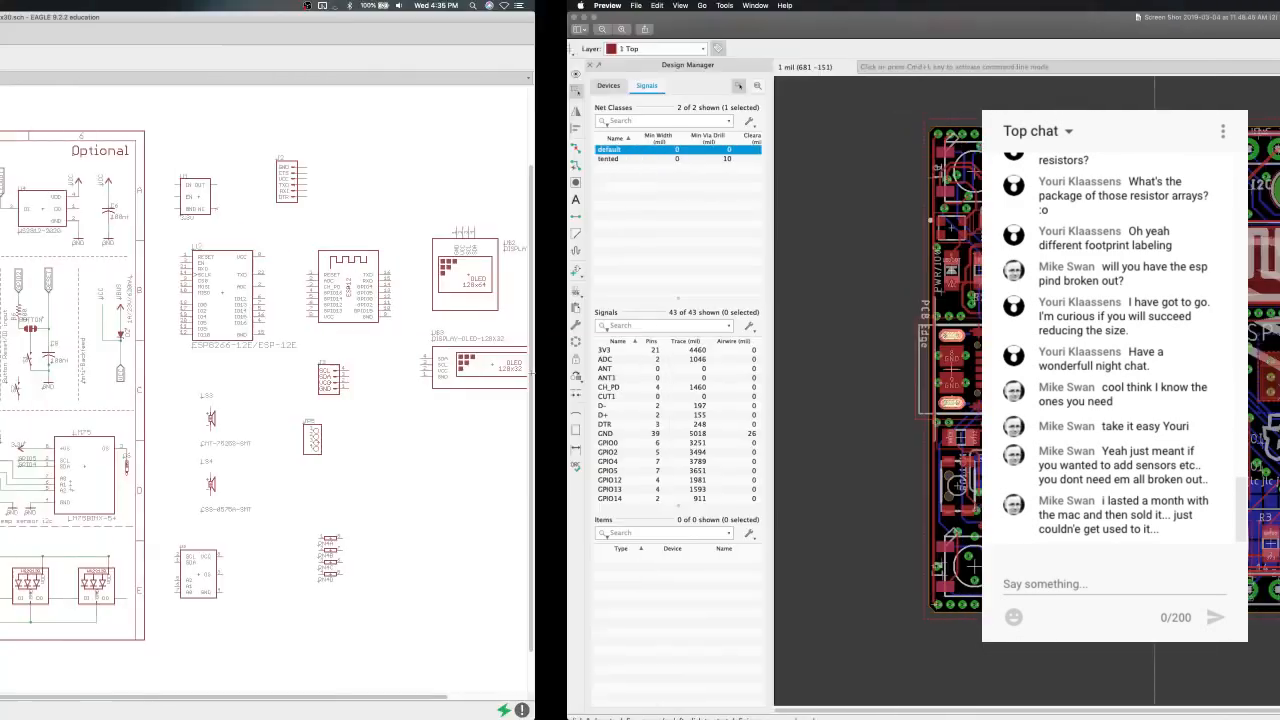
key(ctrl+Left)
key(ctrl+Right)
key(ctrl+Right)
key(ctrl+Left)
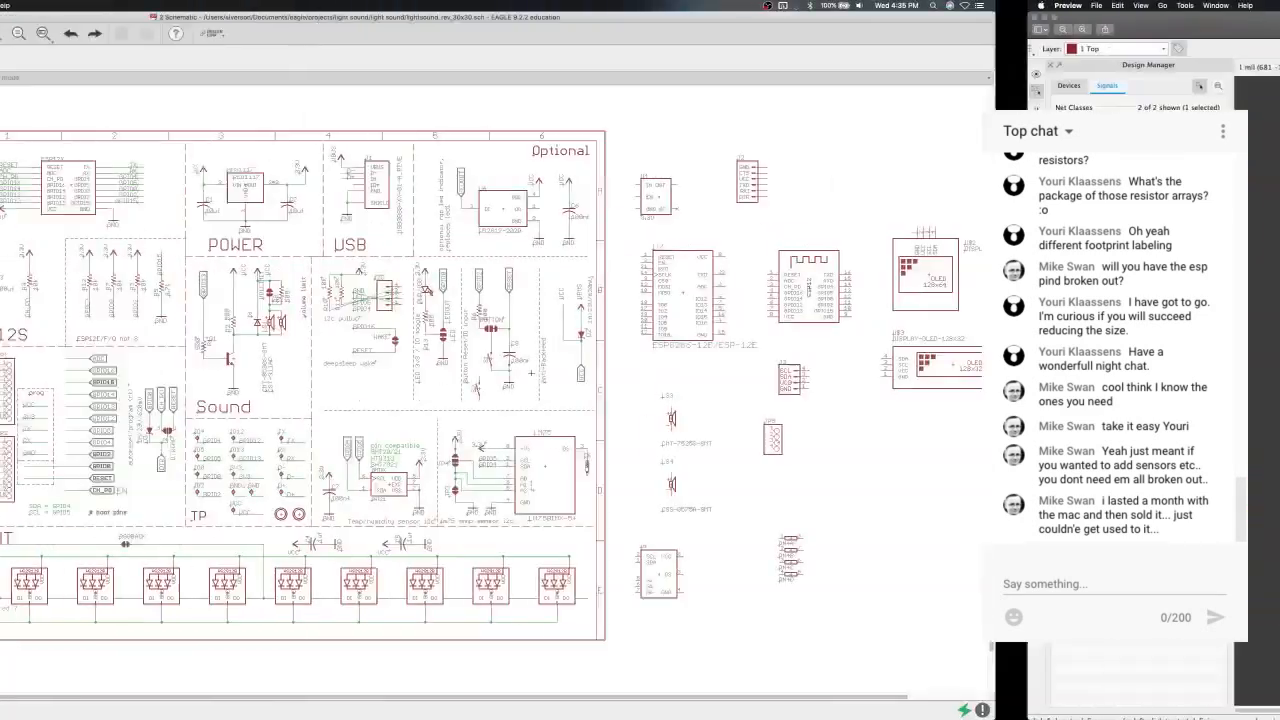
key(ctrl+Left)
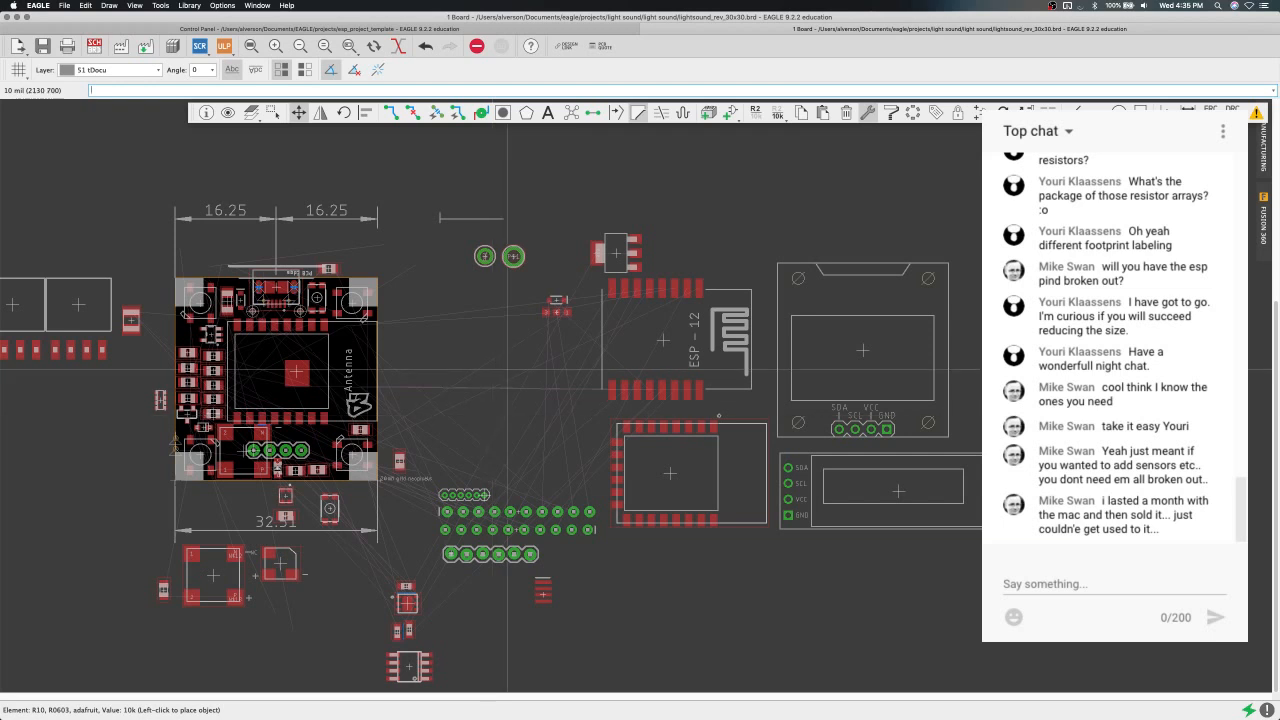
scroll(508, 369, up, 2)
scroll(508, 369, down, 2)
scroll(508, 369, up, 6)
scroll(508, 369, down, 6)
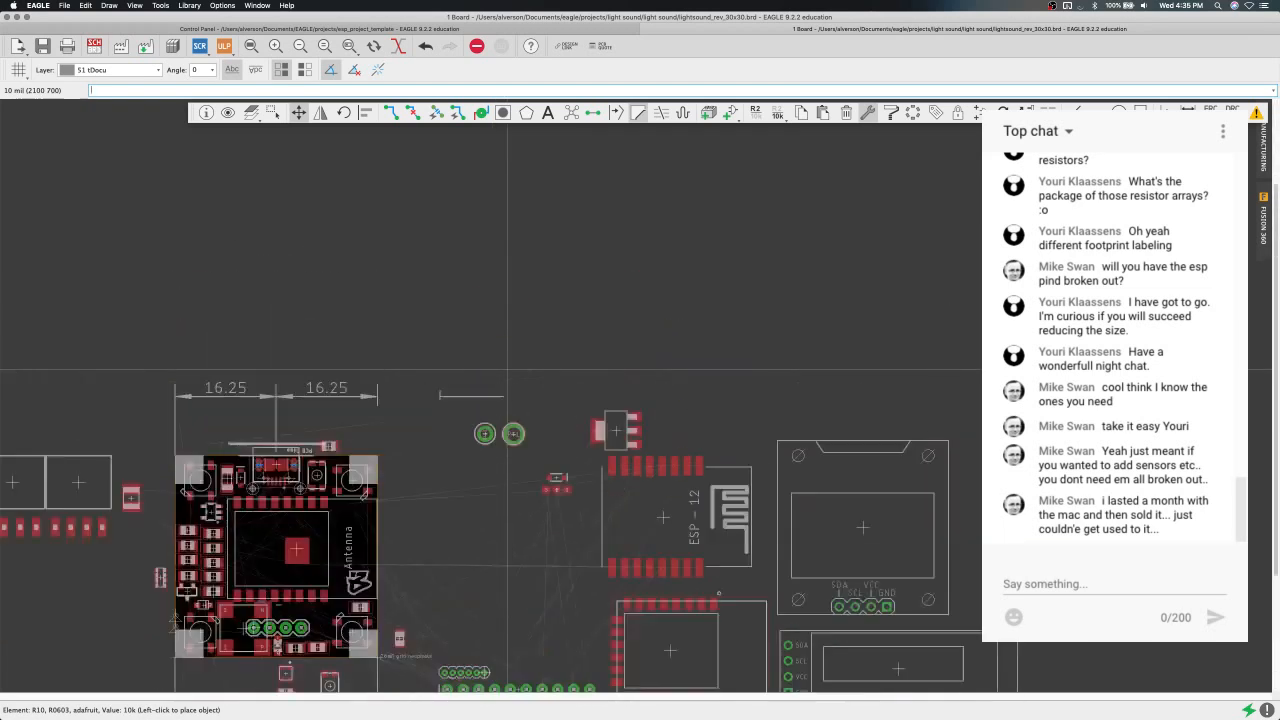
Move connector J3 even farther away from the board toward the far lower left of the drawing area.
scroll(508, 369, down, 10)
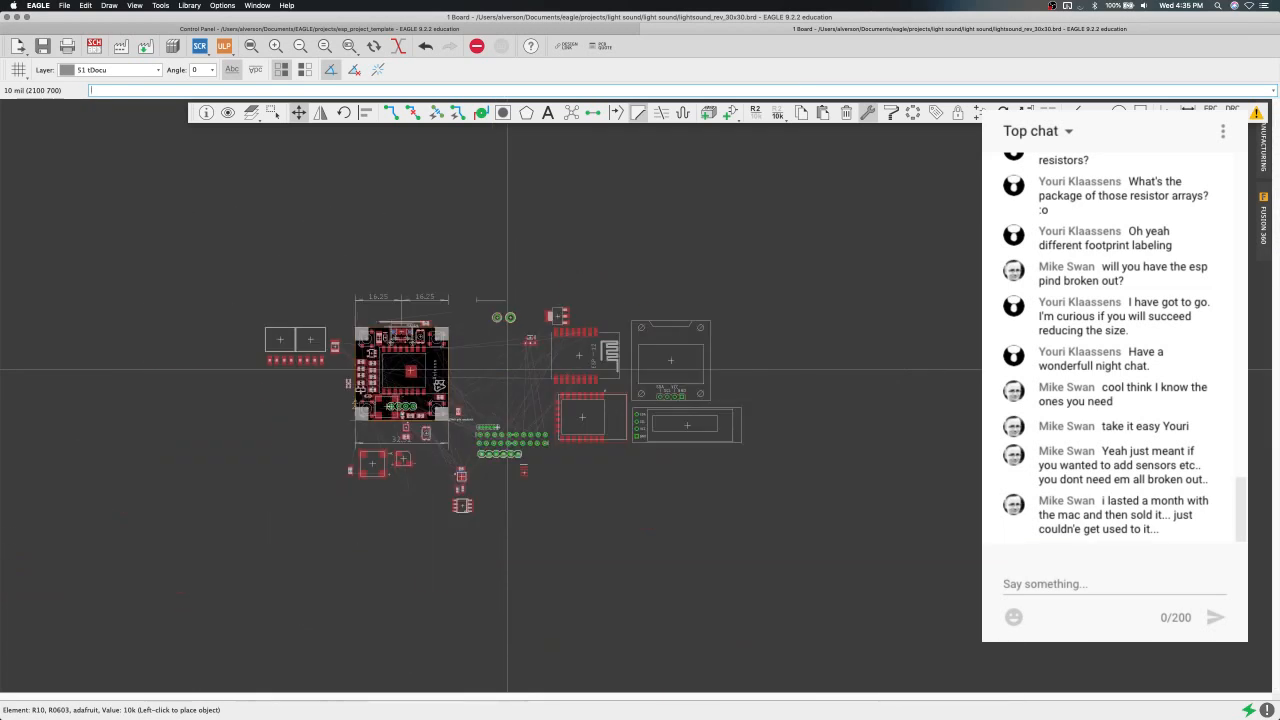
click(310, 483)
click(248, 536)
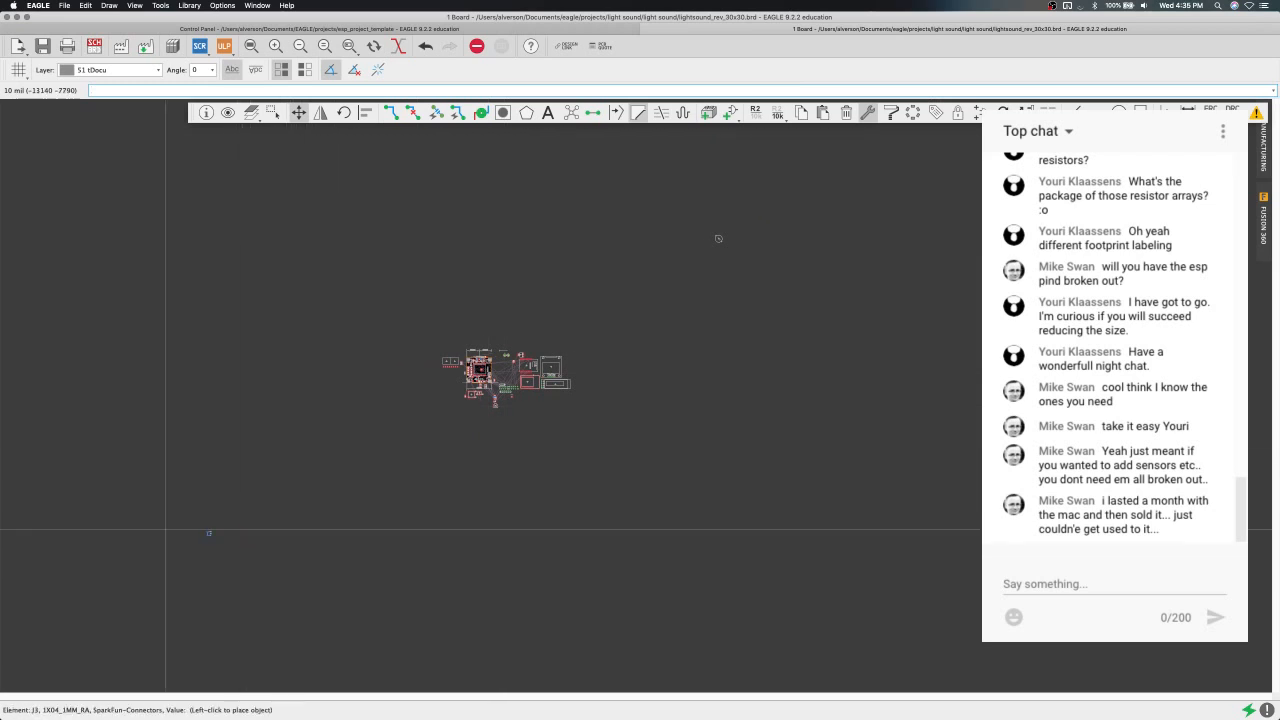
click(63, 527)
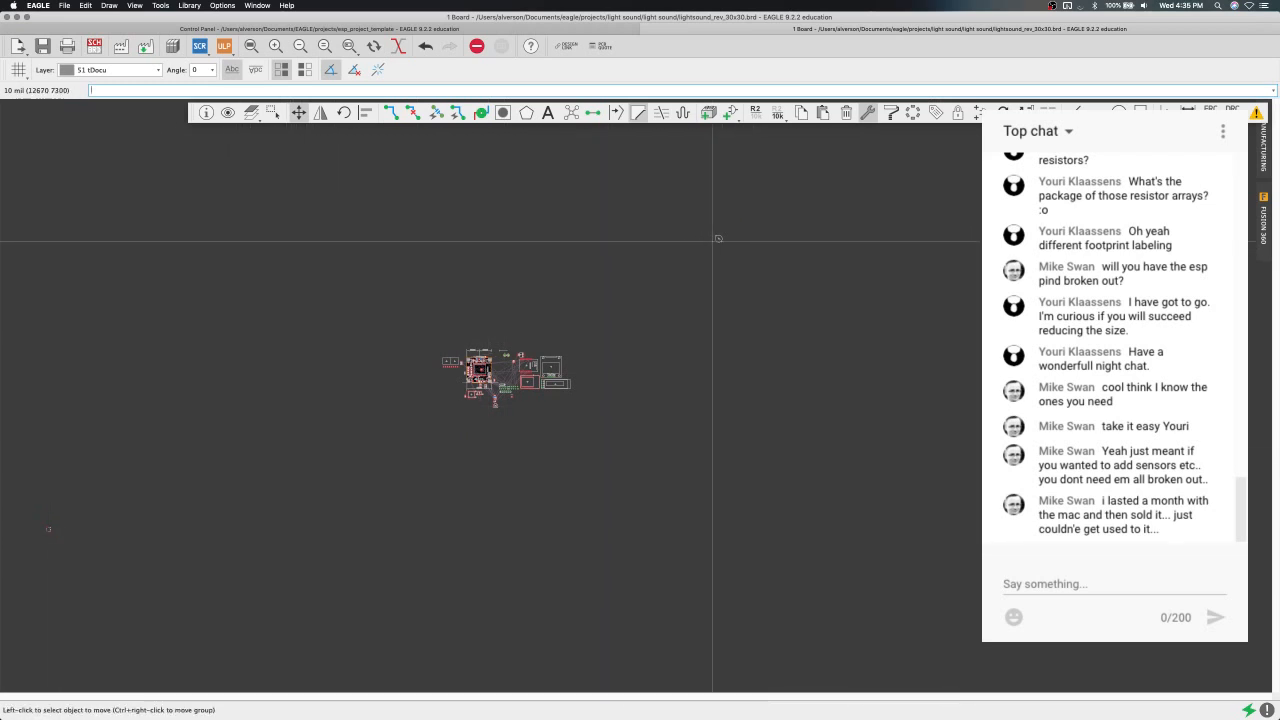
Move buzzer LS2 even farther out beyond the board's upper right, away from the component cluster.
click(716, 237)
click(726, 237)
scroll(540, 373, up, 3)
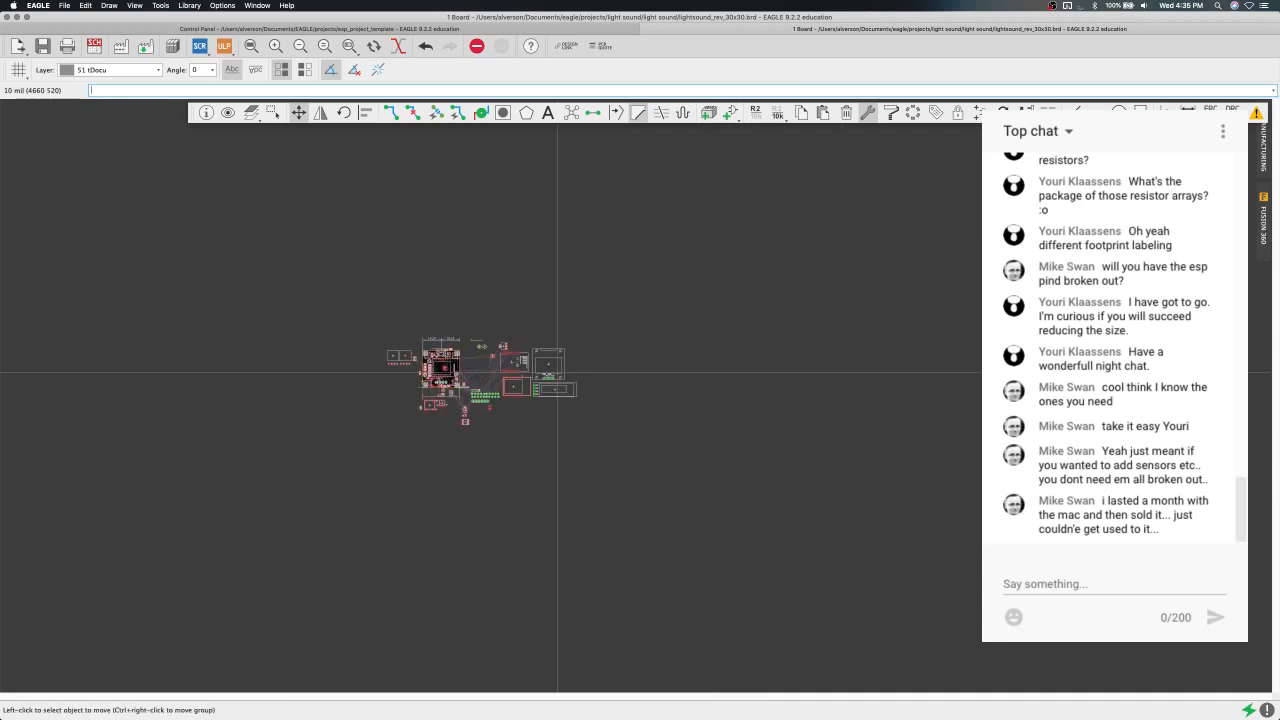
scroll(557, 373, up, 6)
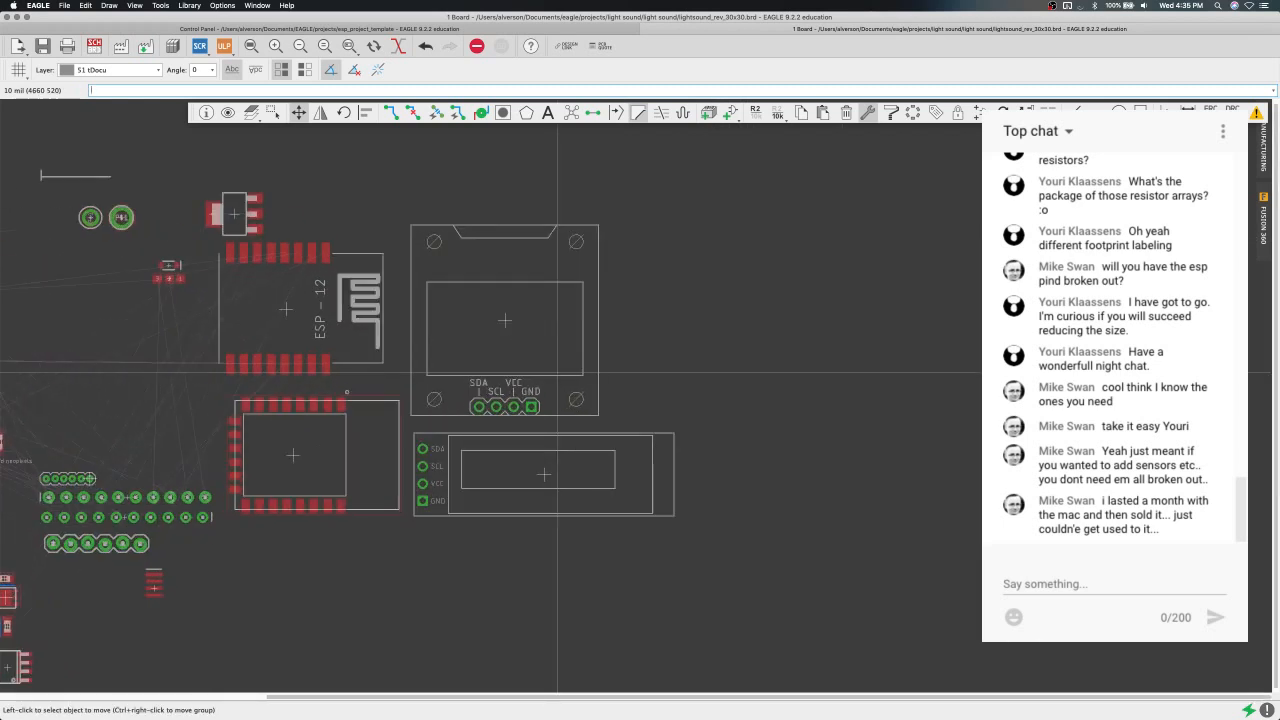
Survey the full board layout, including the compact board outline and the spare components placed around it.
scroll(557, 373, down, 5)
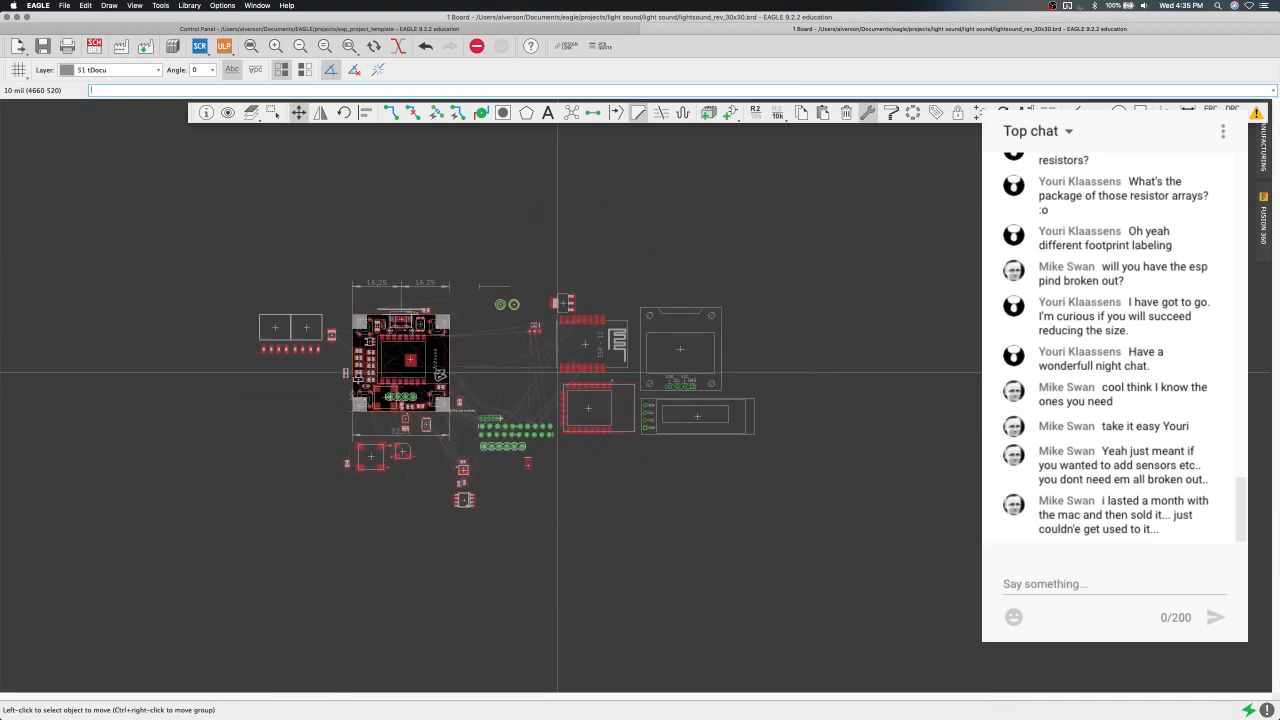
scroll(557, 373, down, 2)
scroll(557, 375, up, 2)
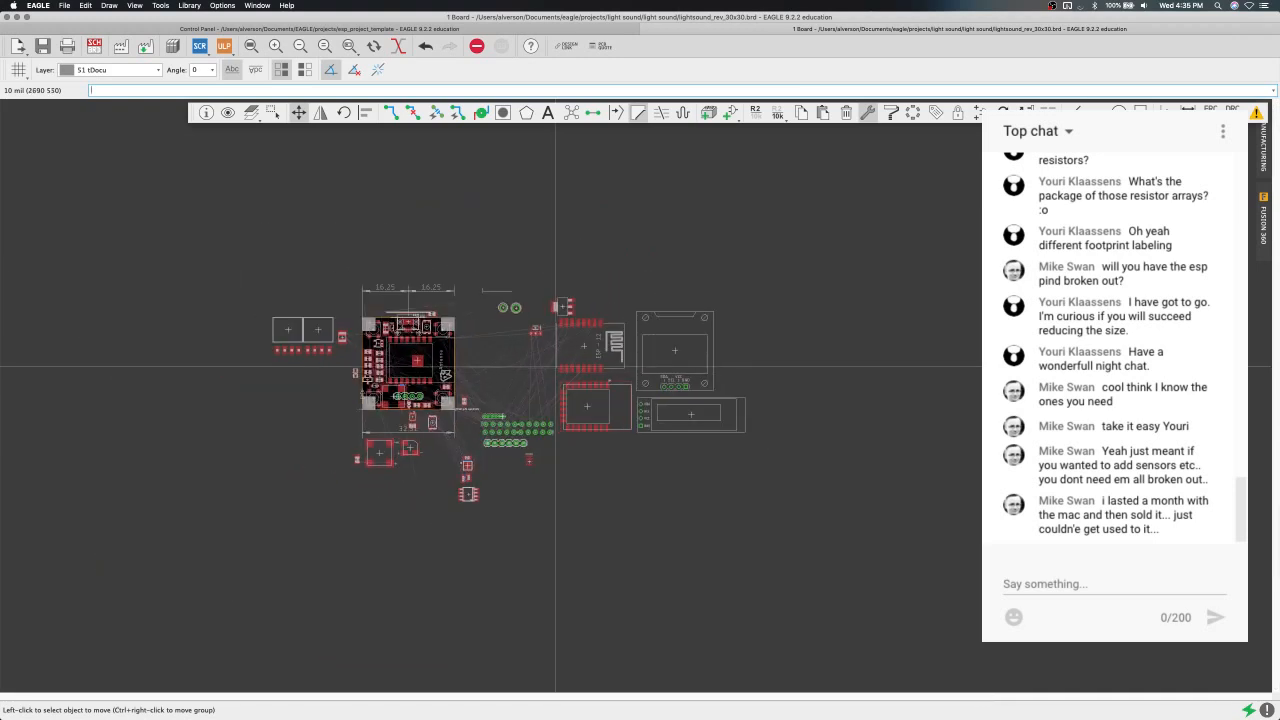
scroll(557, 365, up, 10)
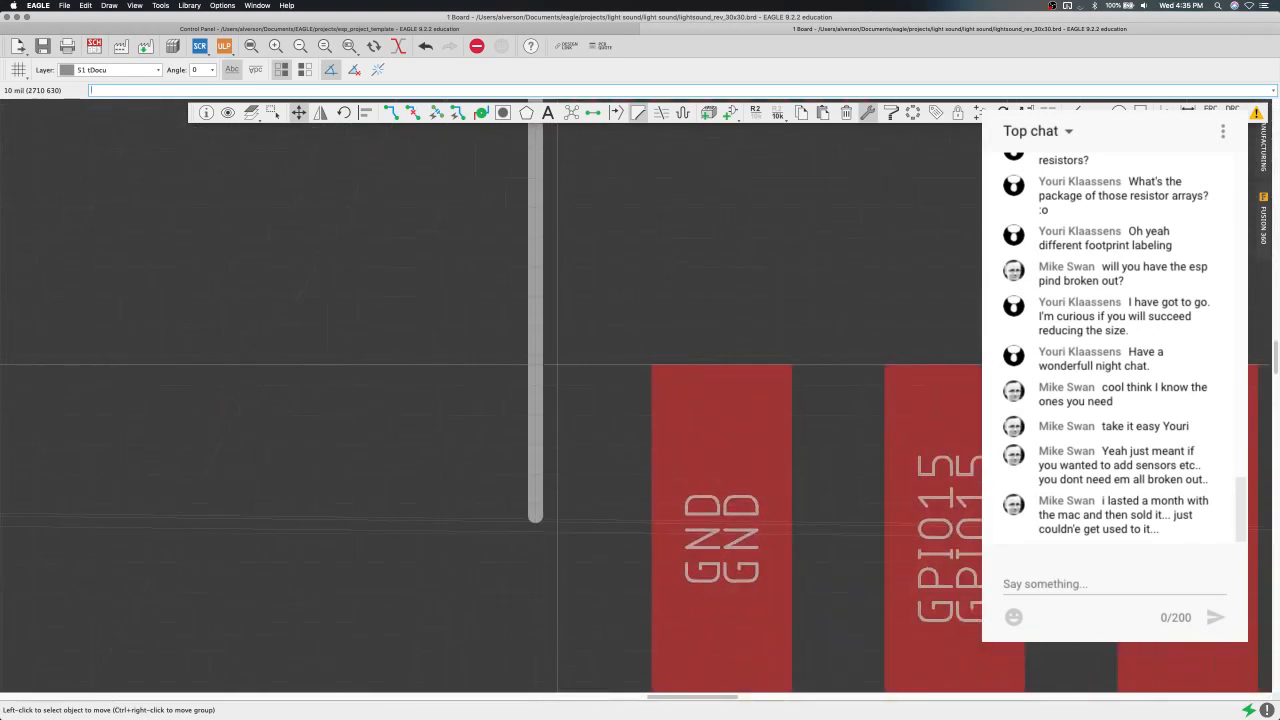
scroll(557, 365, down, 6)
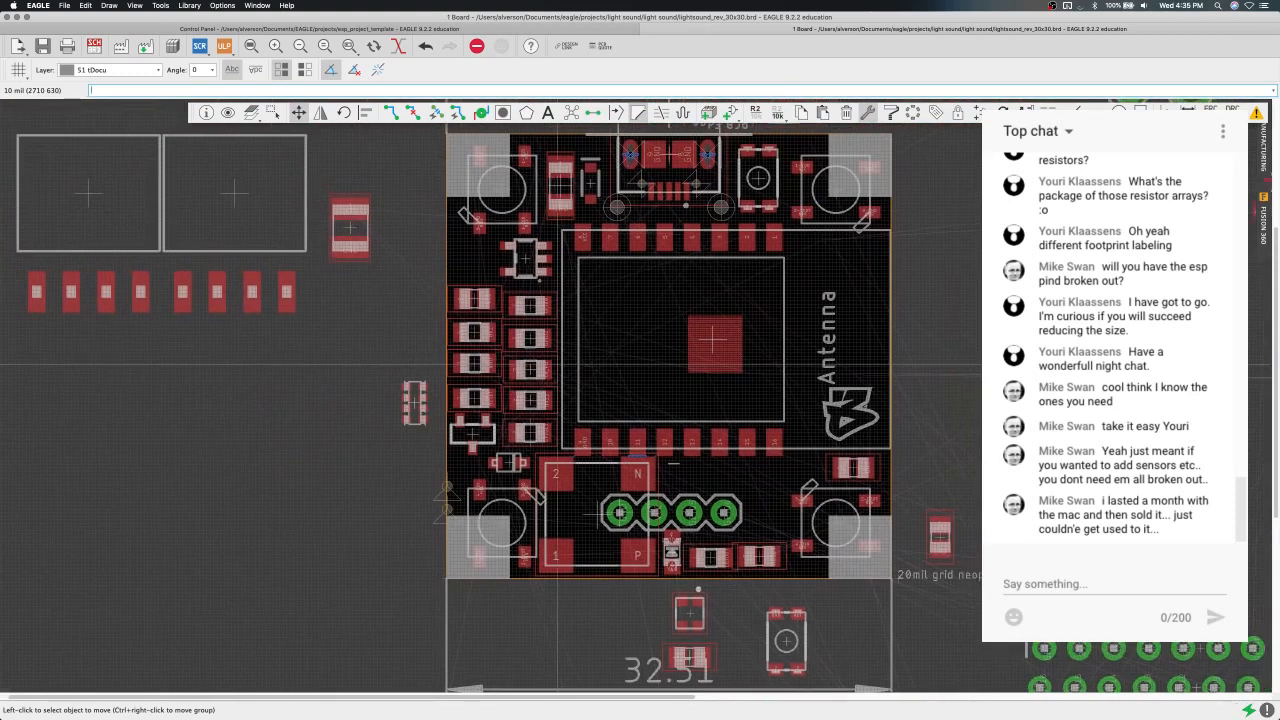
scroll(557, 365, right, 8)
scroll(557, 365, down, 2)
scroll(557, 365, left, 8)
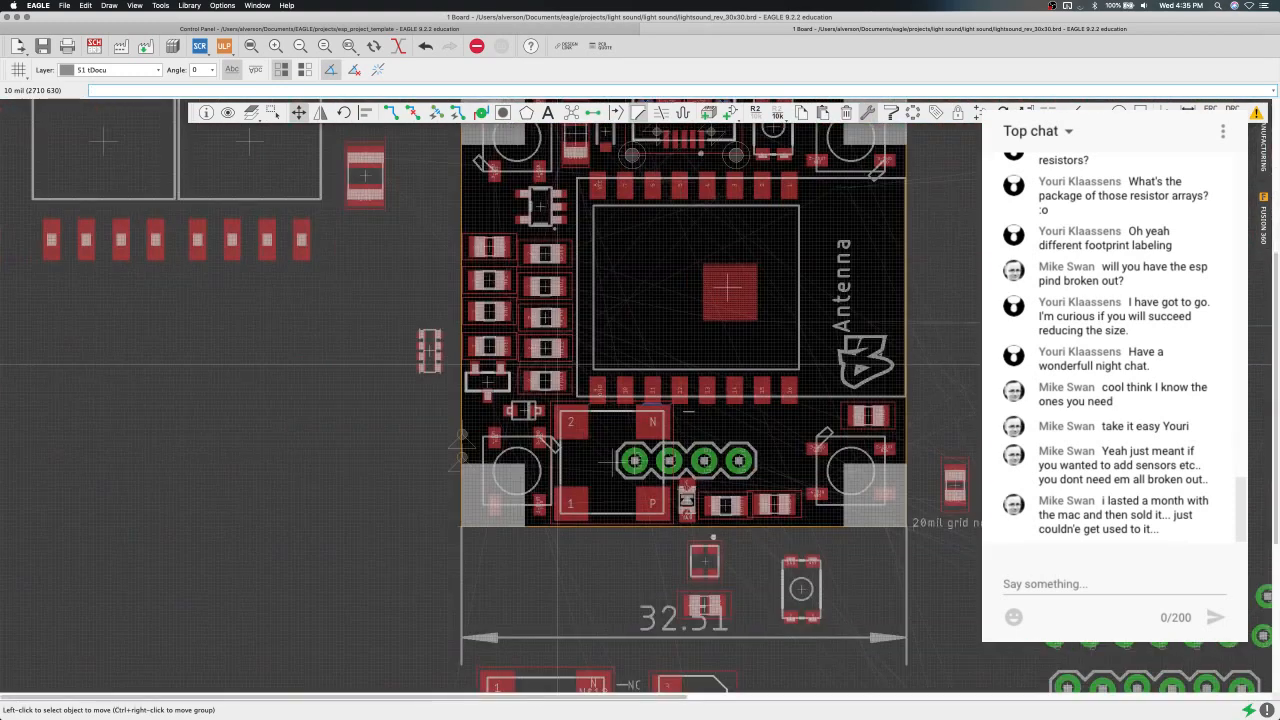
scroll(557, 365, right, 2)
scroll(557, 365, down, 3)
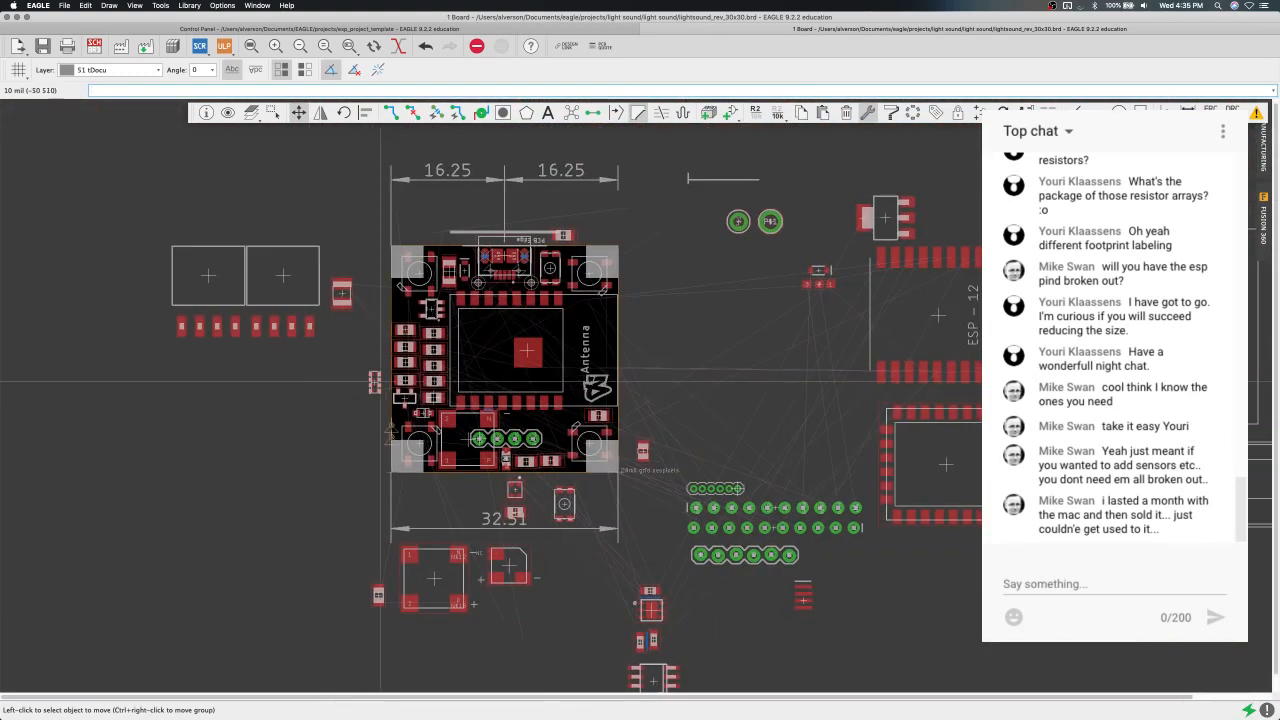
Examine the small resistor array beside the board outline and compare it with the individual resistors inside the board.
scroll(367, 384, up, 4)
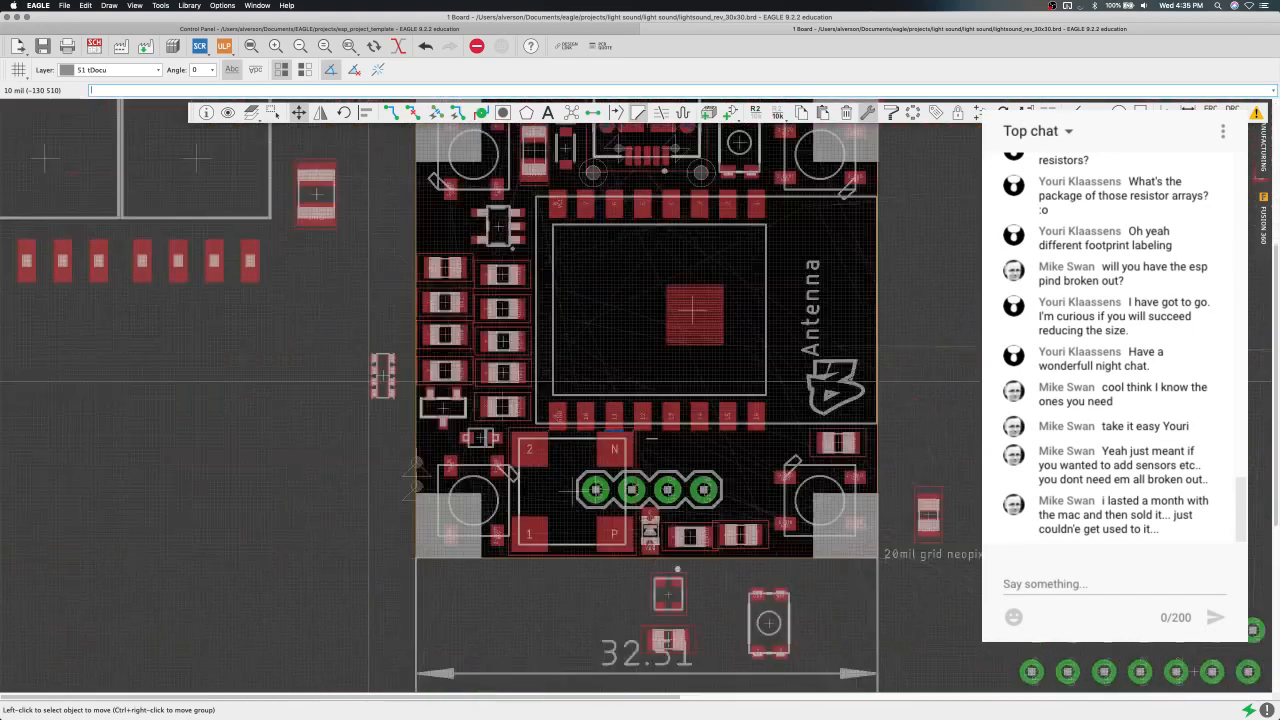
scroll(367, 384, up, 8)
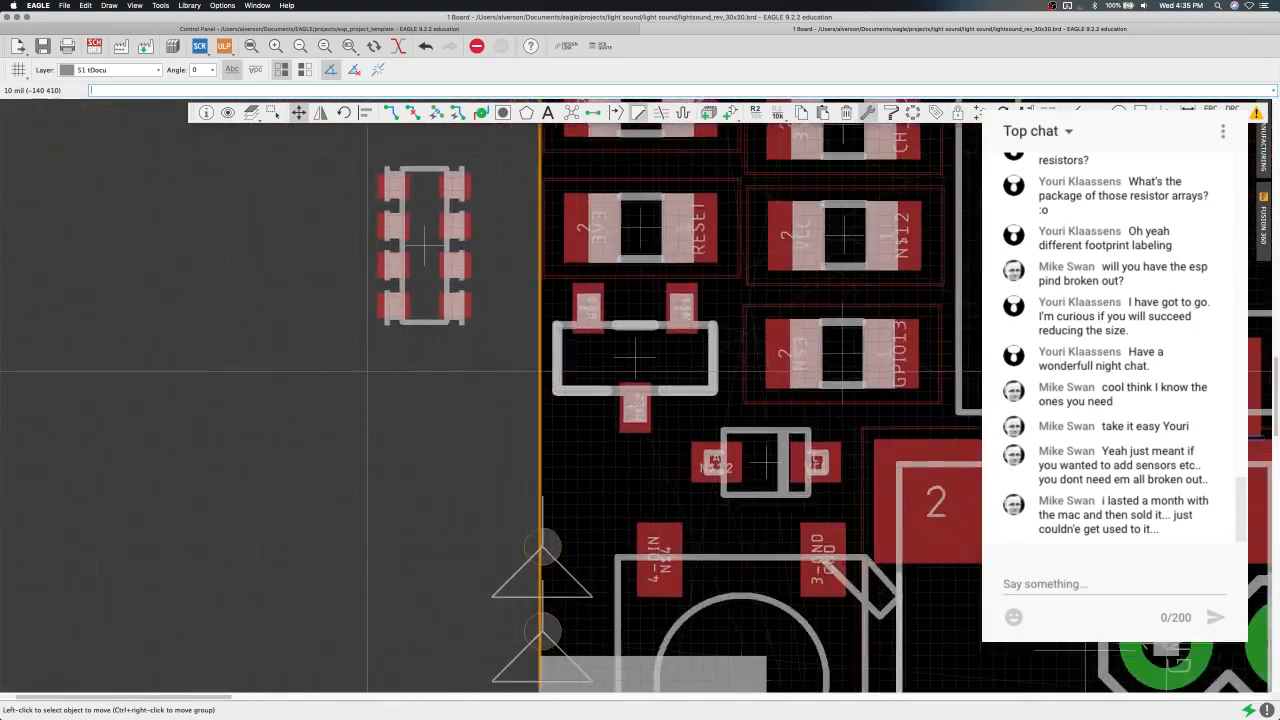
scroll(367, 371, up, 1)
scroll(654, 471, down, 5)
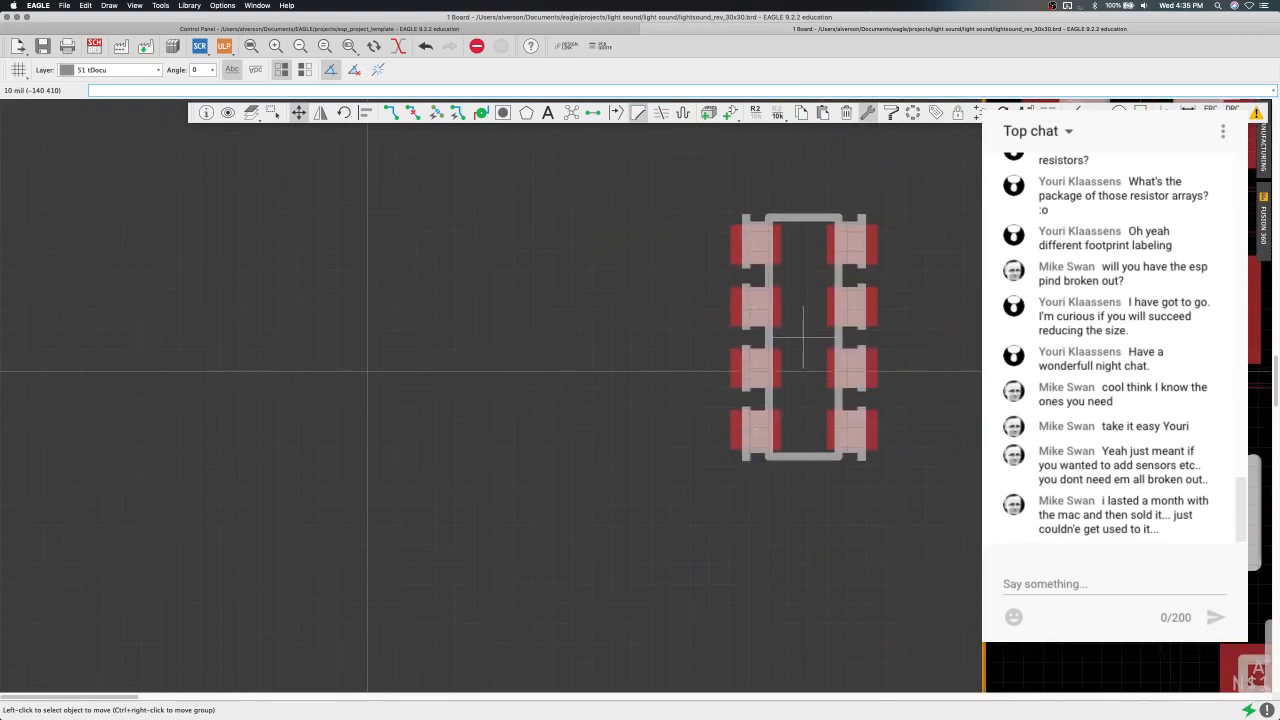
scroll(366, 371, down, 3)
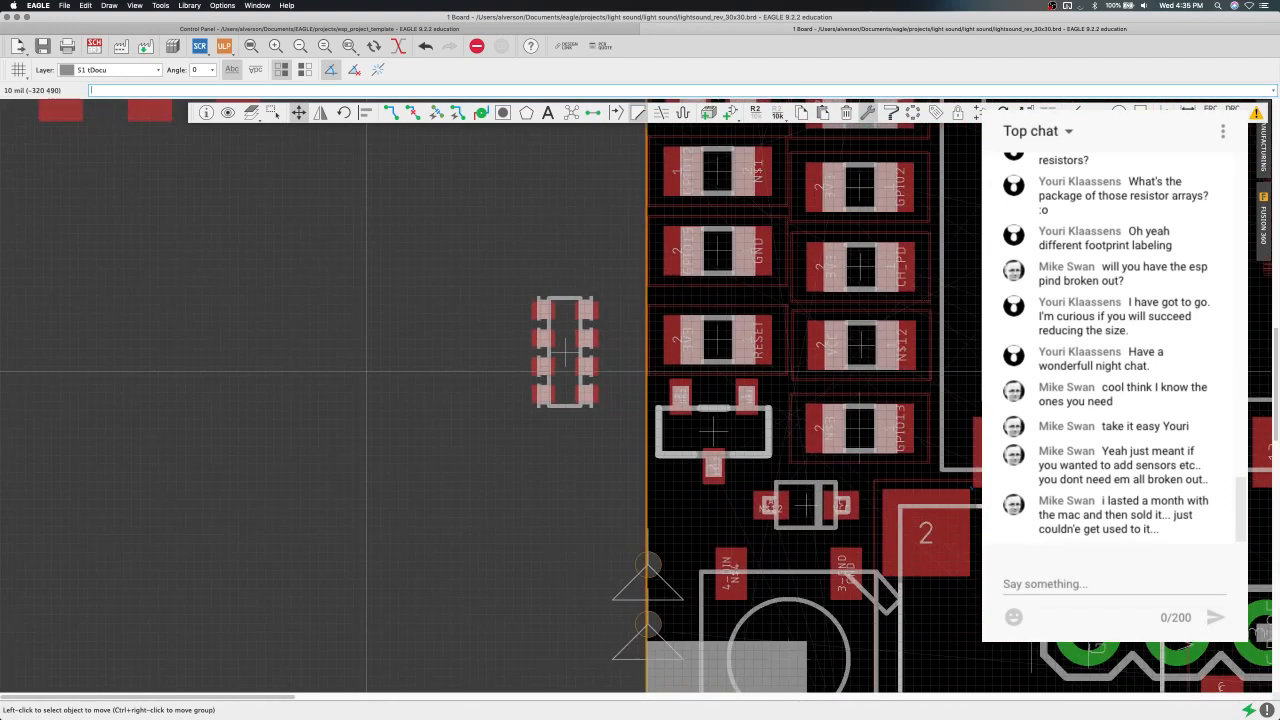
scroll(583, 347, up, 5)
scroll(594, 348, down, 5)
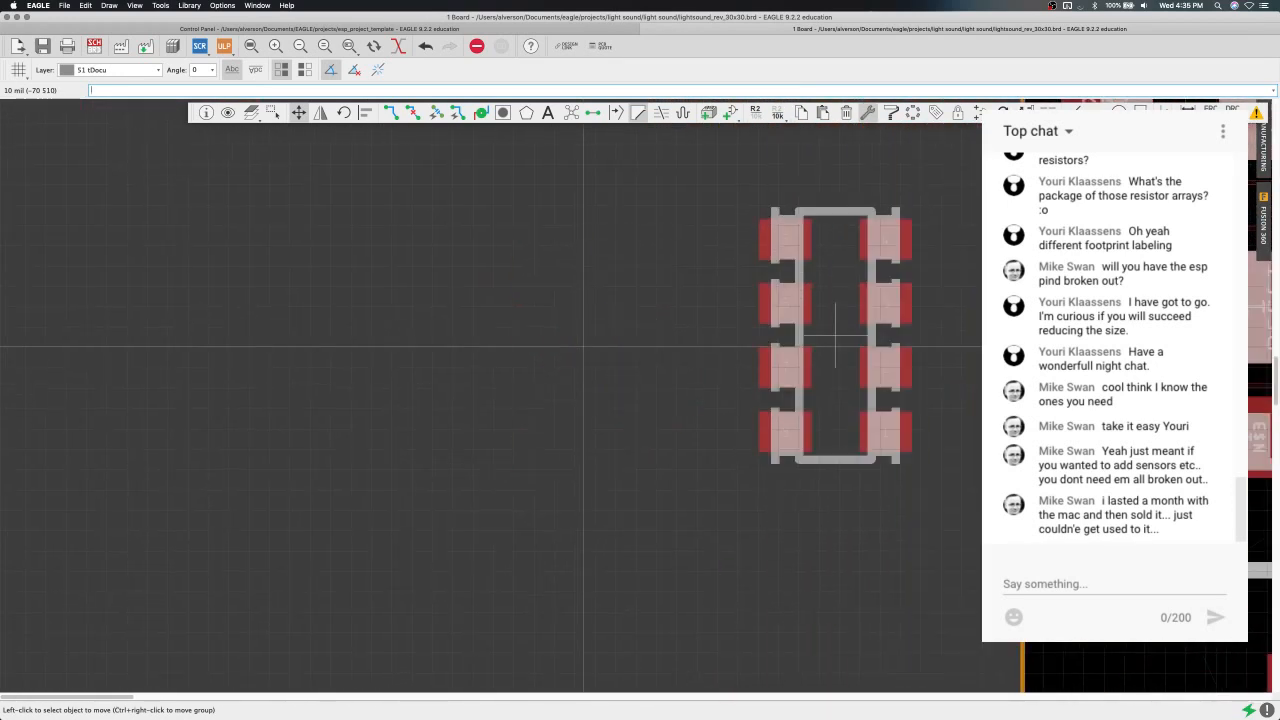
Move connector J3 from the far lower left back to the empty area just below the board and its spare parts.
scroll(582, 349, down, 5)
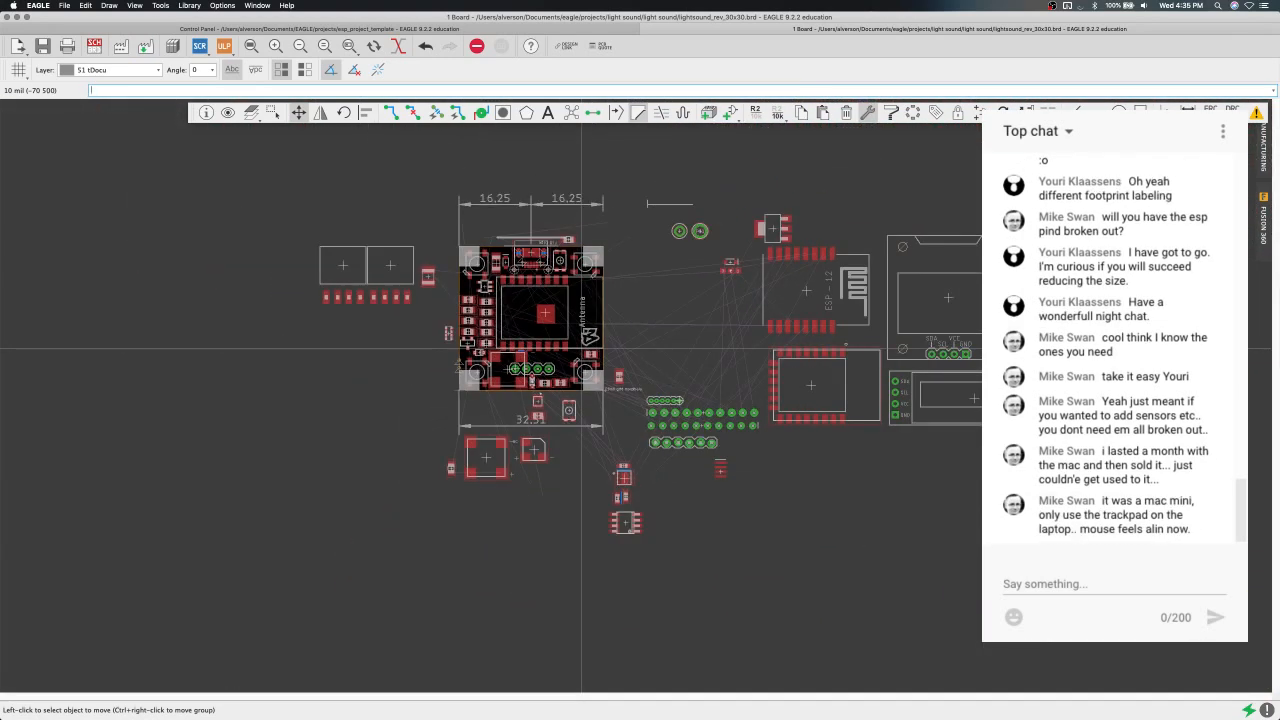
scroll(582, 349, down, 5)
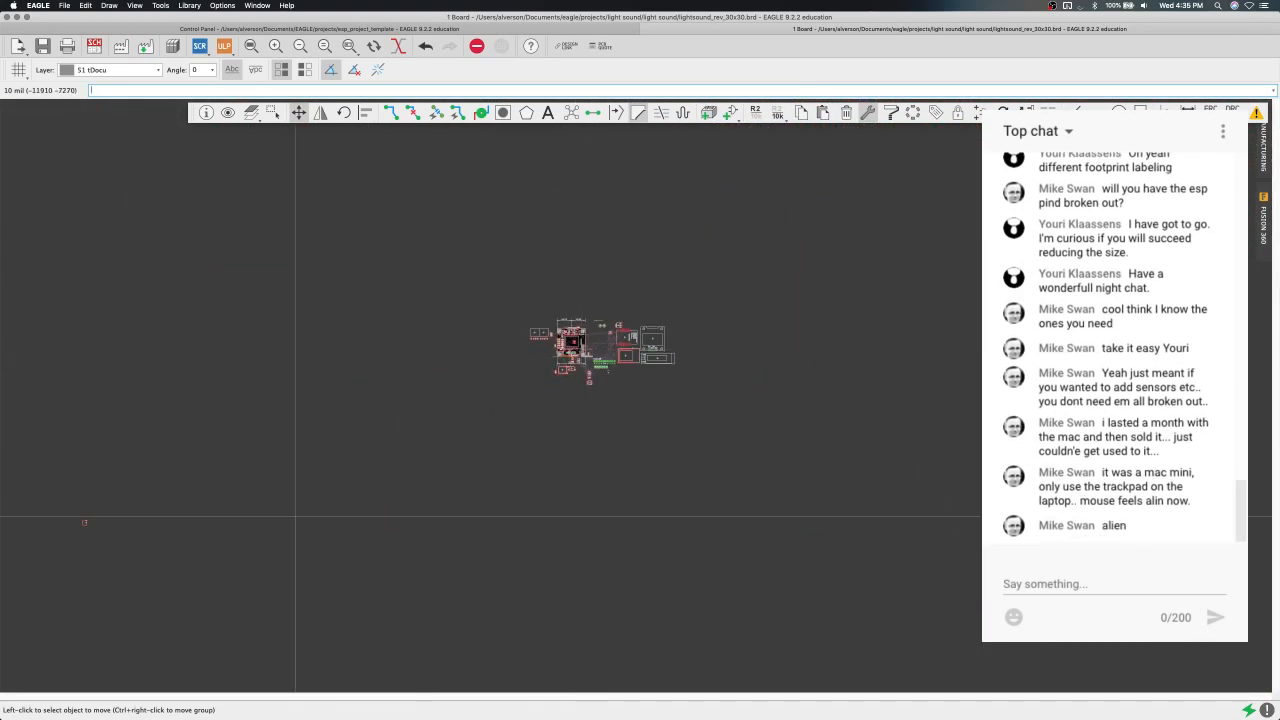
click(85, 523)
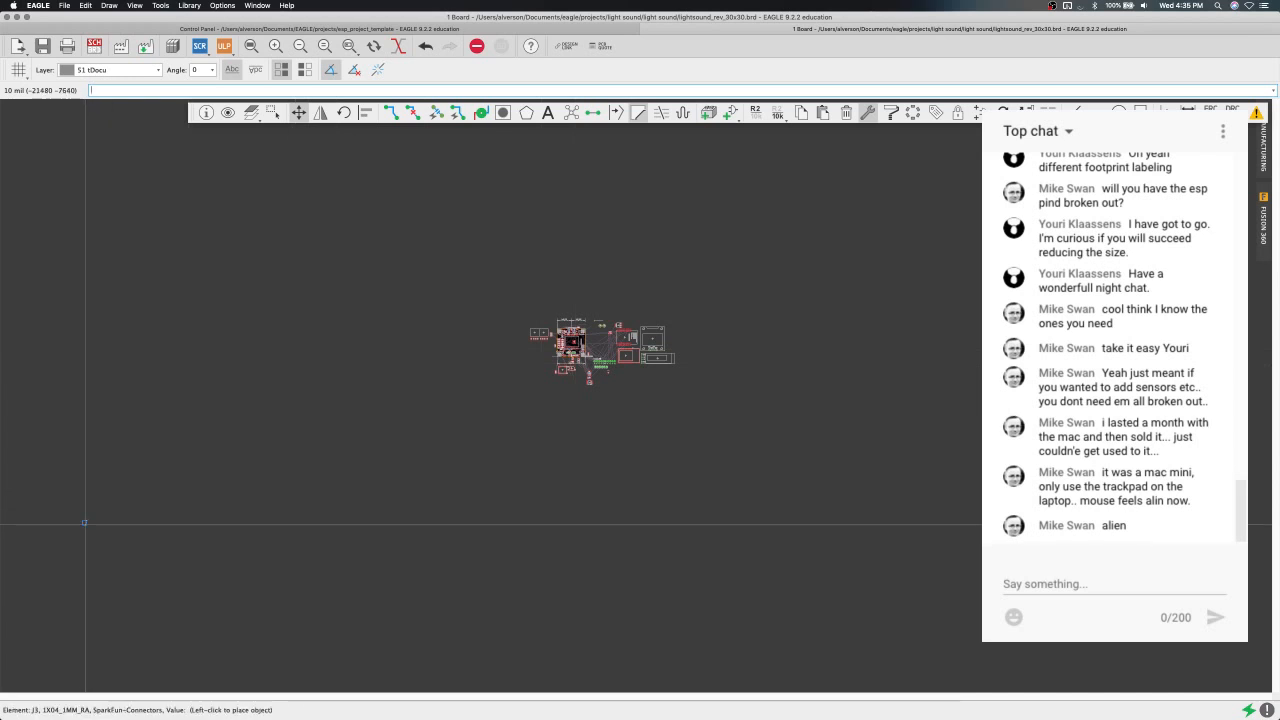
click(613, 380)
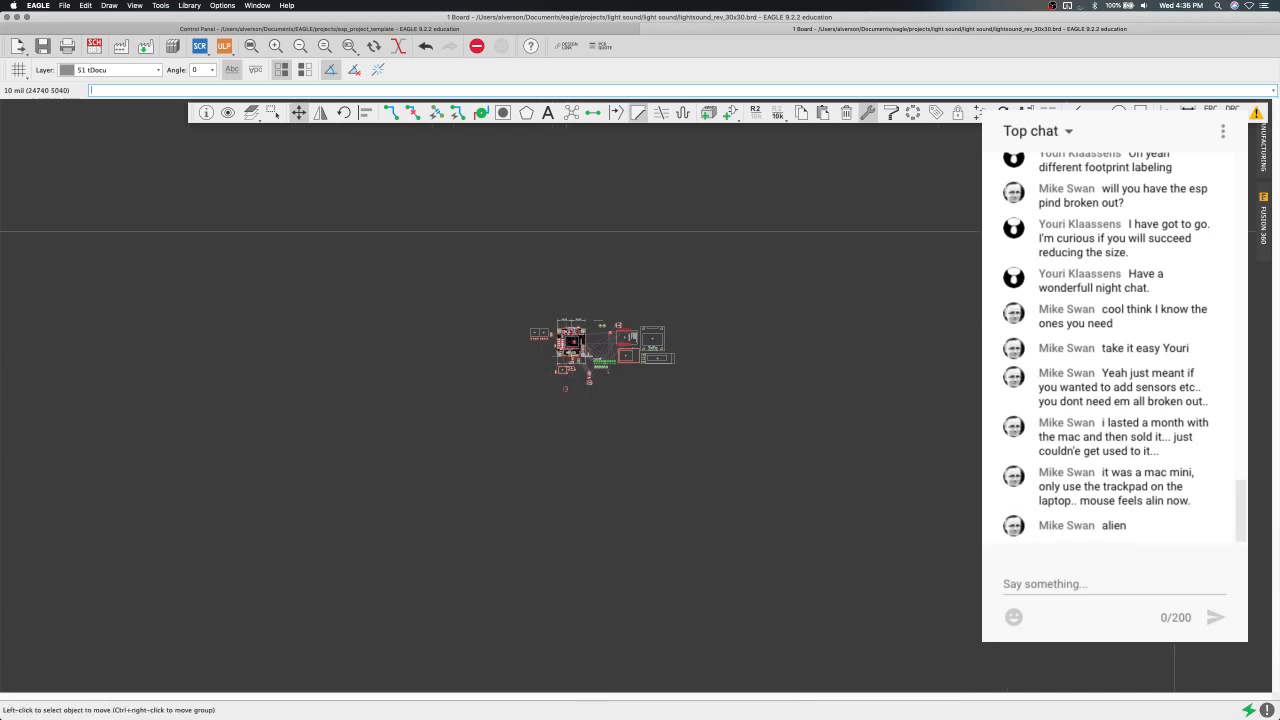
Move buzzer LS2 from the far upper right back to the empty area below the pin headers.
click(1212, 190)
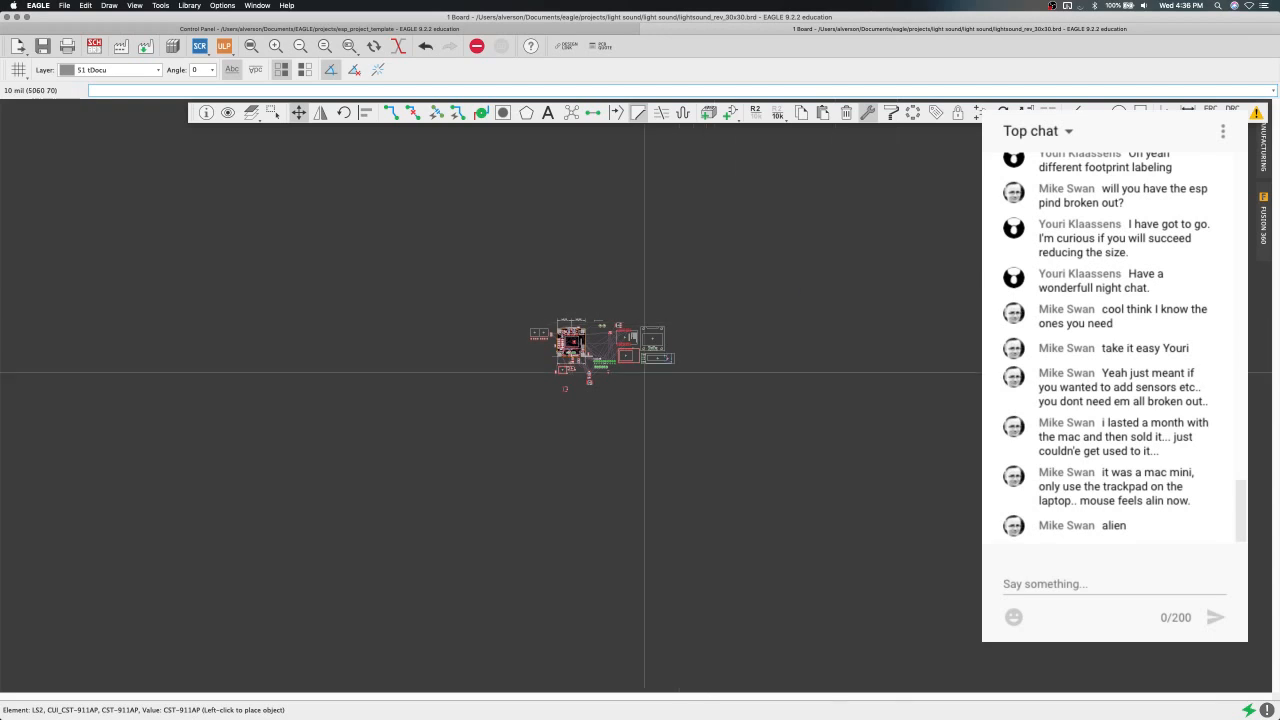
click(617, 394)
scroll(641, 361, up, 3)
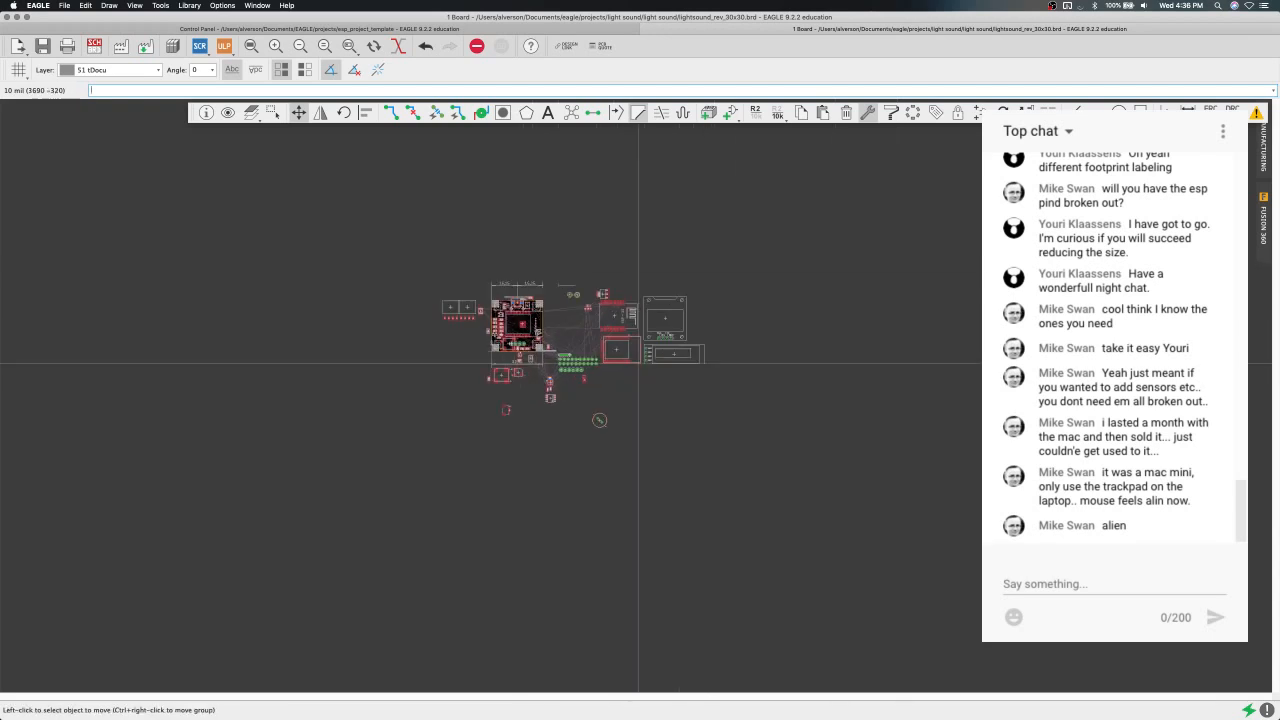
scroll(641, 361, up, 5)
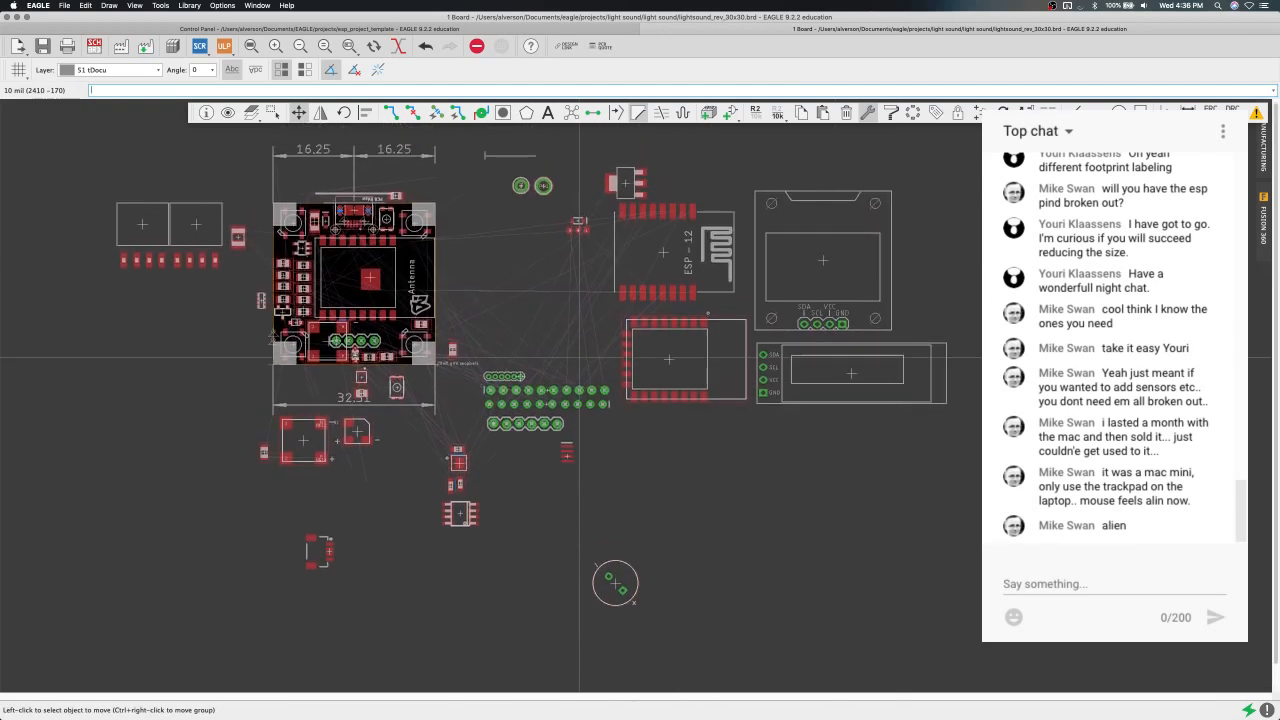
Inspect the component placement within the compact board outline and the spare parts surrounding it.
scroll(579, 355, down, 5)
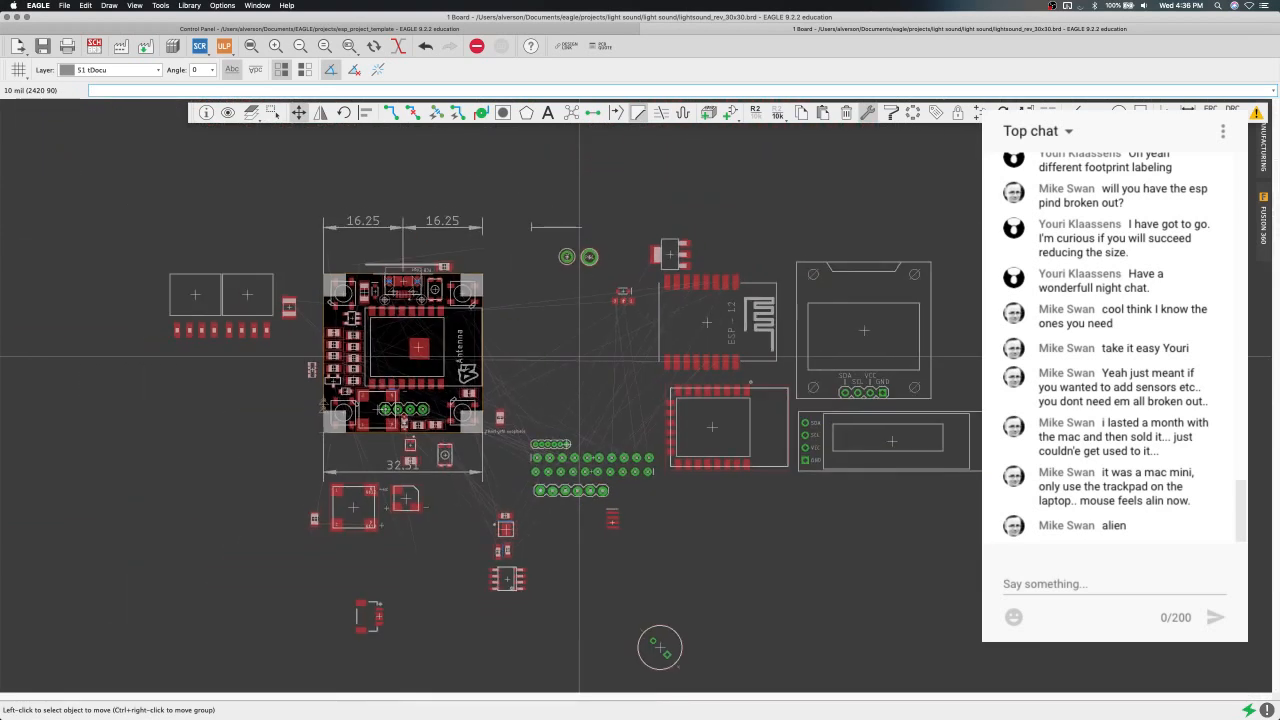
scroll(419, 348, up, 4)
scroll(419, 348, down, 2)
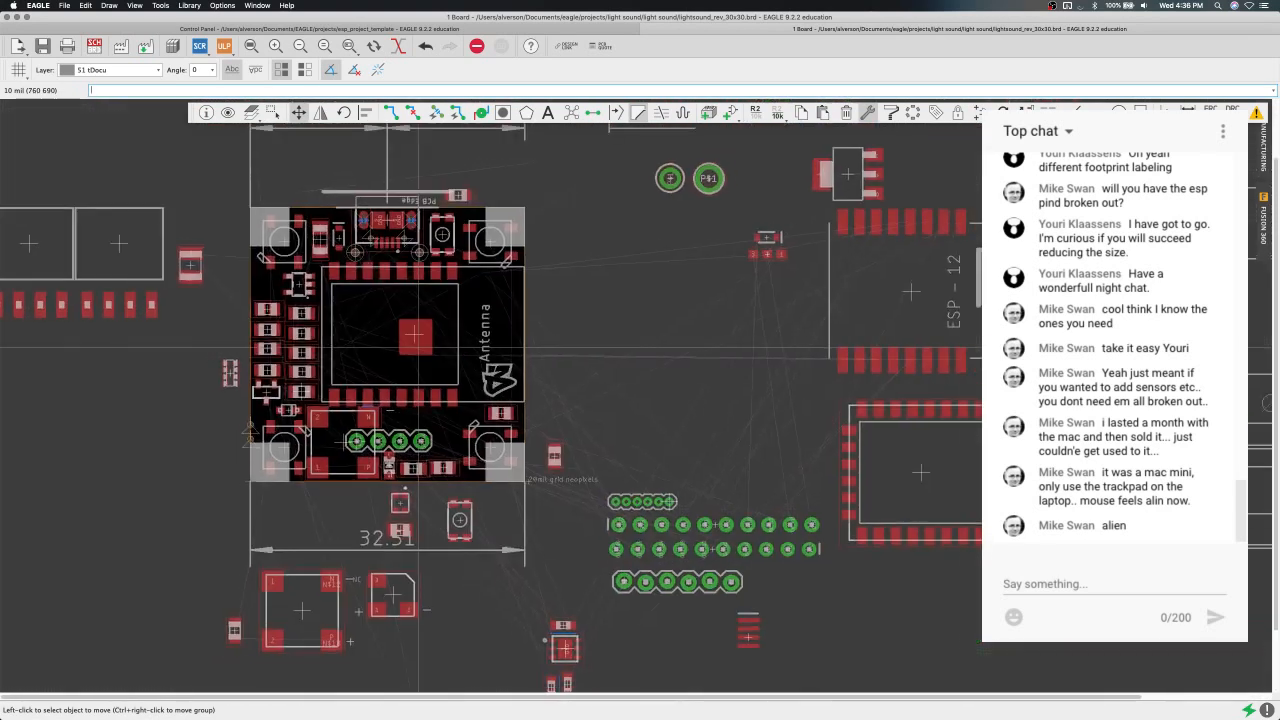
scroll(419, 348, up, 1)
scroll(245, 370, down, 4)
scroll(238, 376, up, 4)
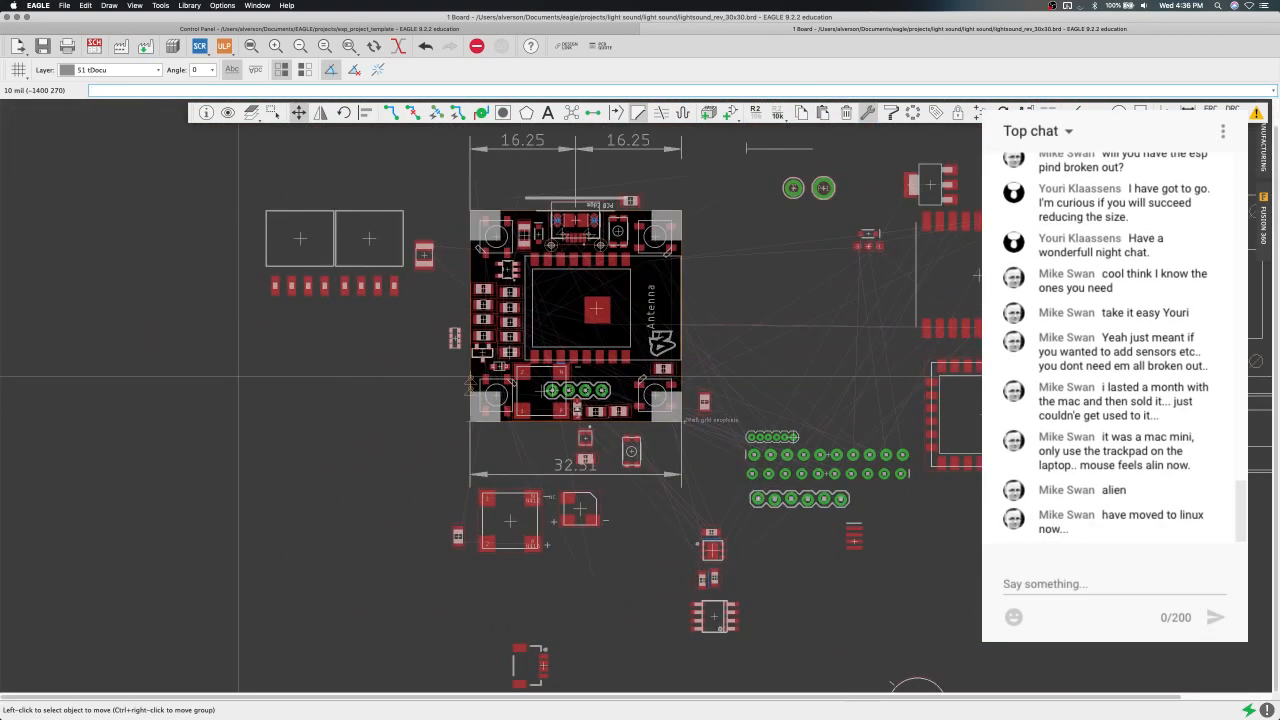
scroll(429, 441, up, 5)
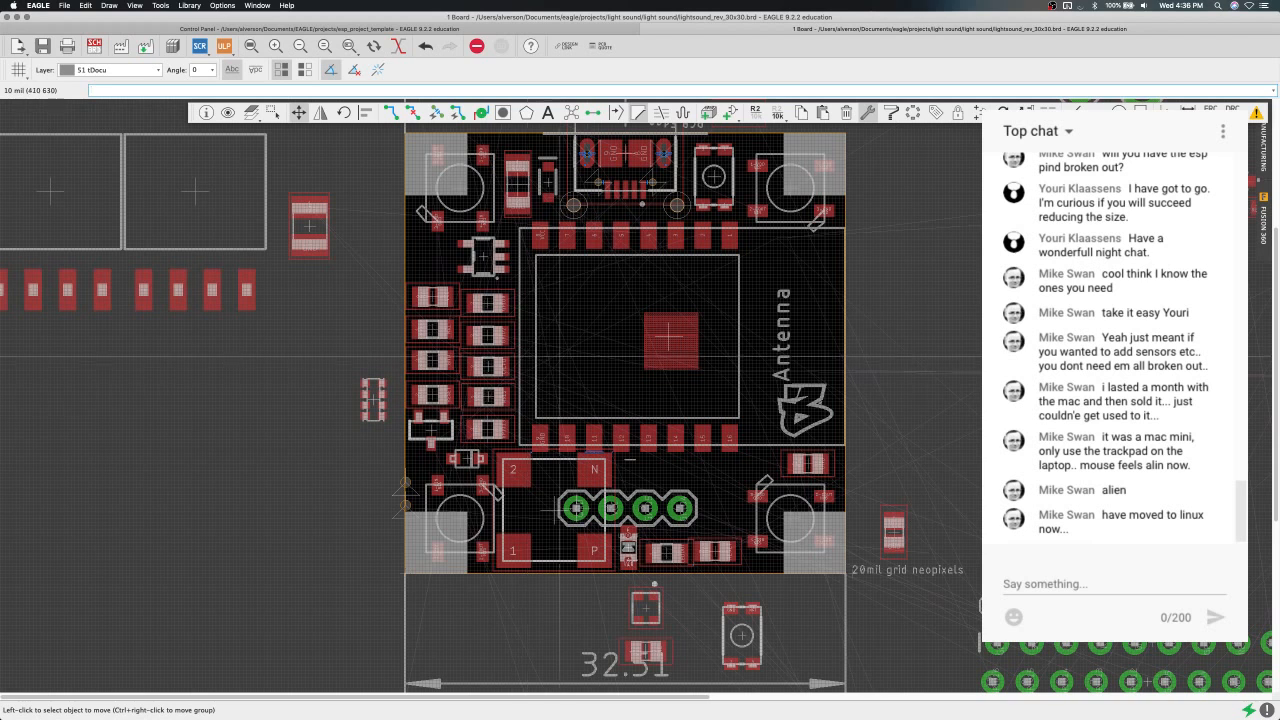
middle_drag(608, 370, 566, 407)
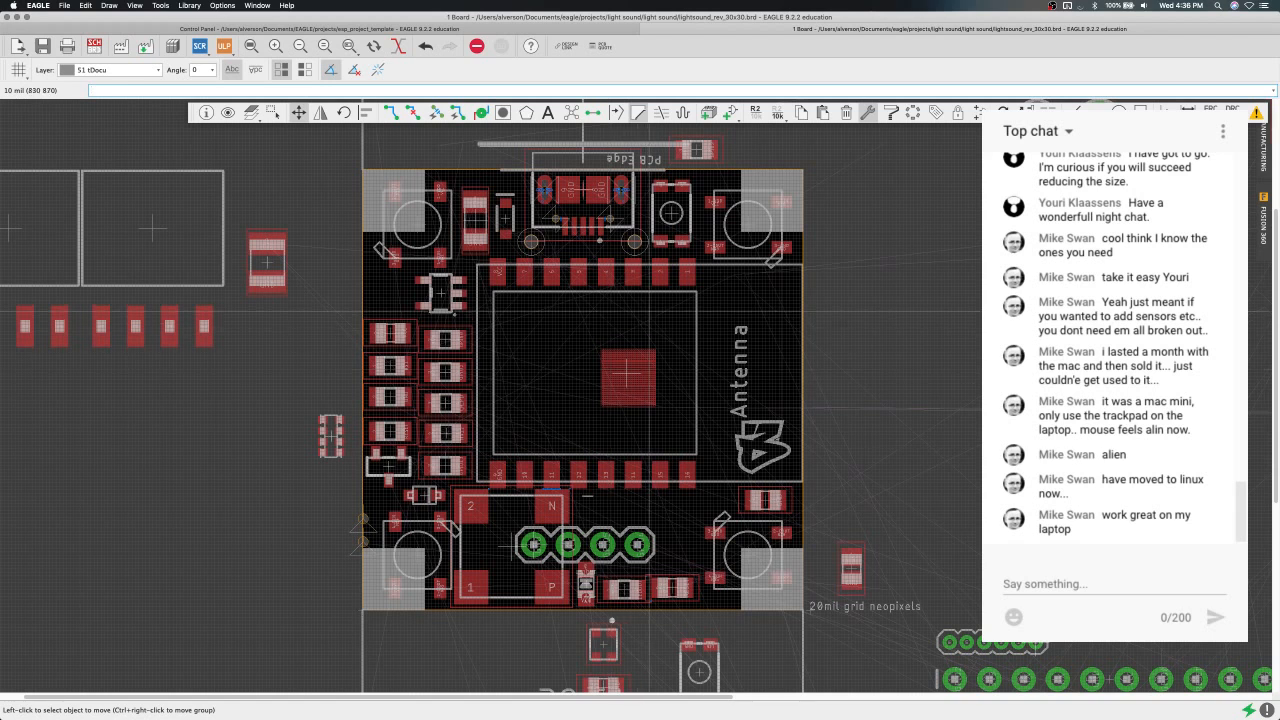
scroll(362, 396, down, 3)
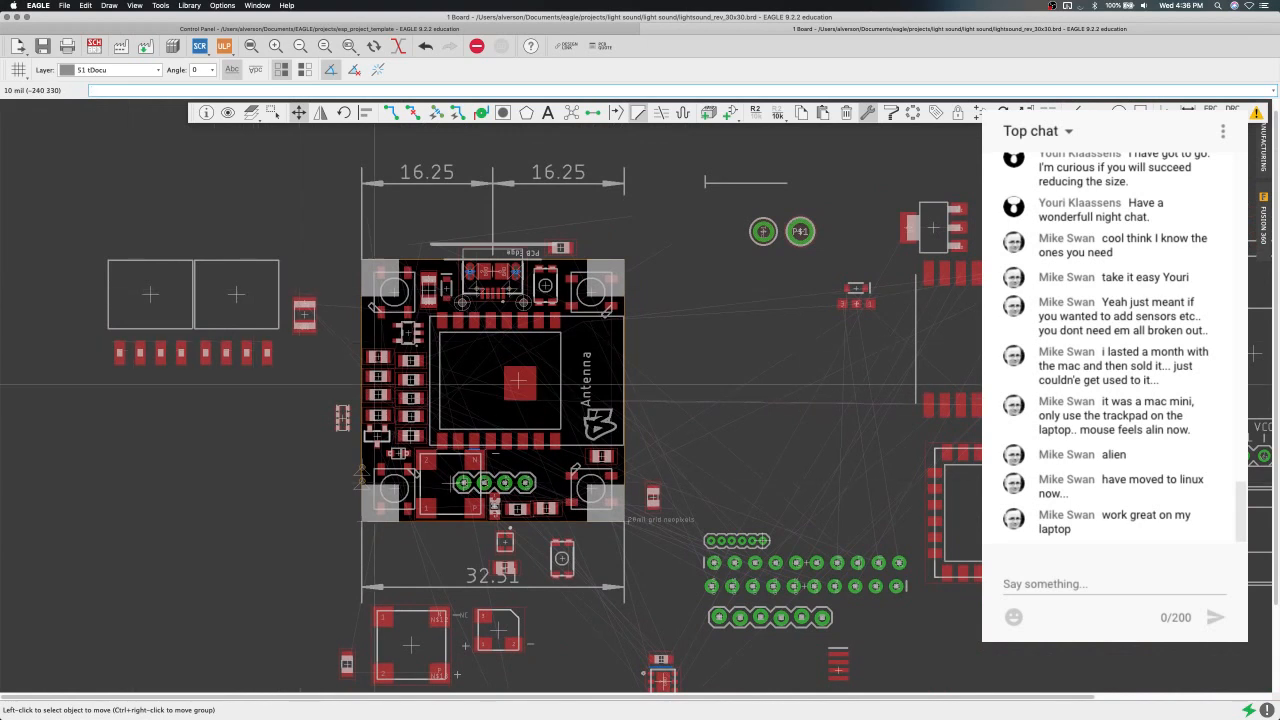
scroll(482, 398, up, 3)
scroll(482, 398, down, 1)
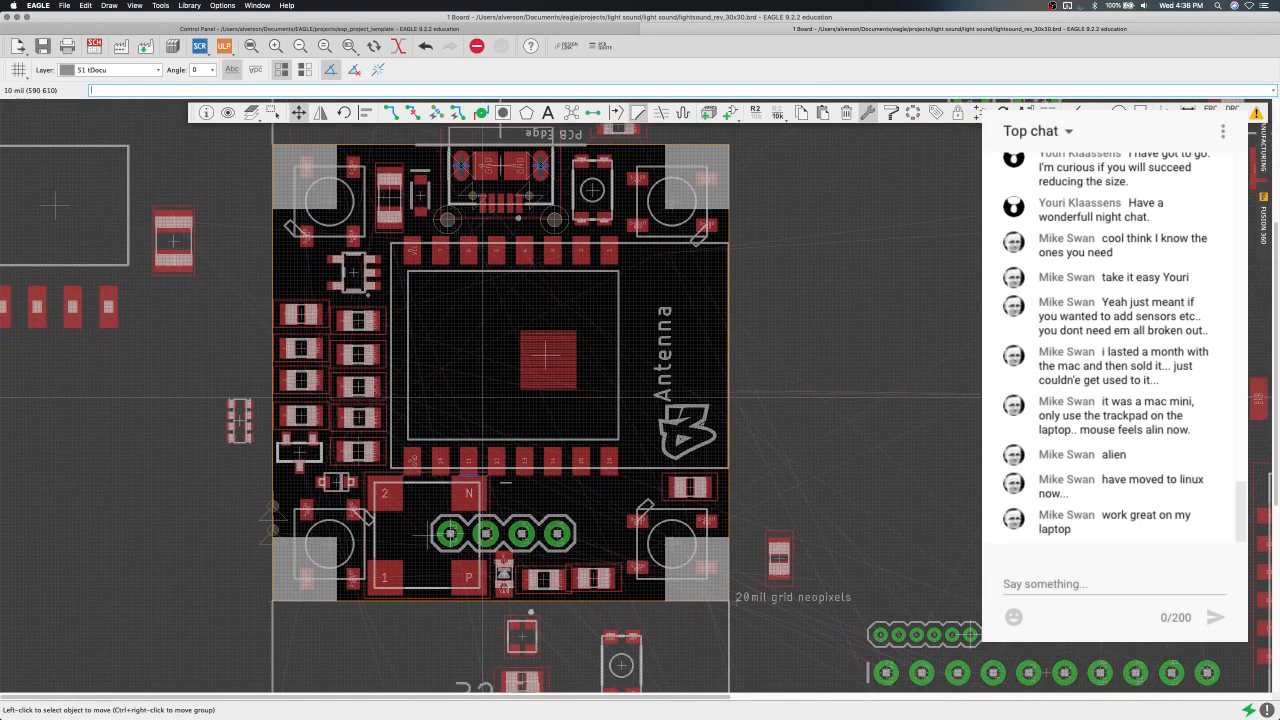
Examine the reference board screenshot in Preview for its component placement, and return to the EAGLE board layout.
key(ctrl+Right)
key(ctrl+Right)
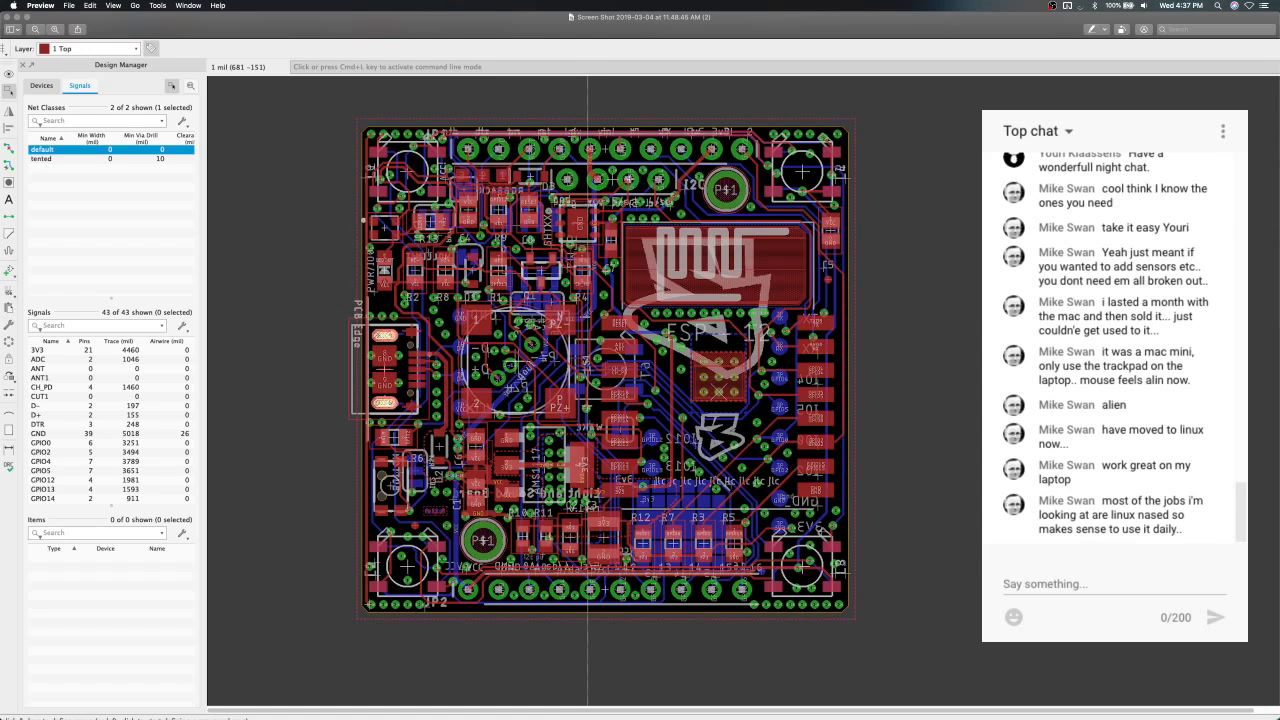
scroll(630, 178, up, 5)
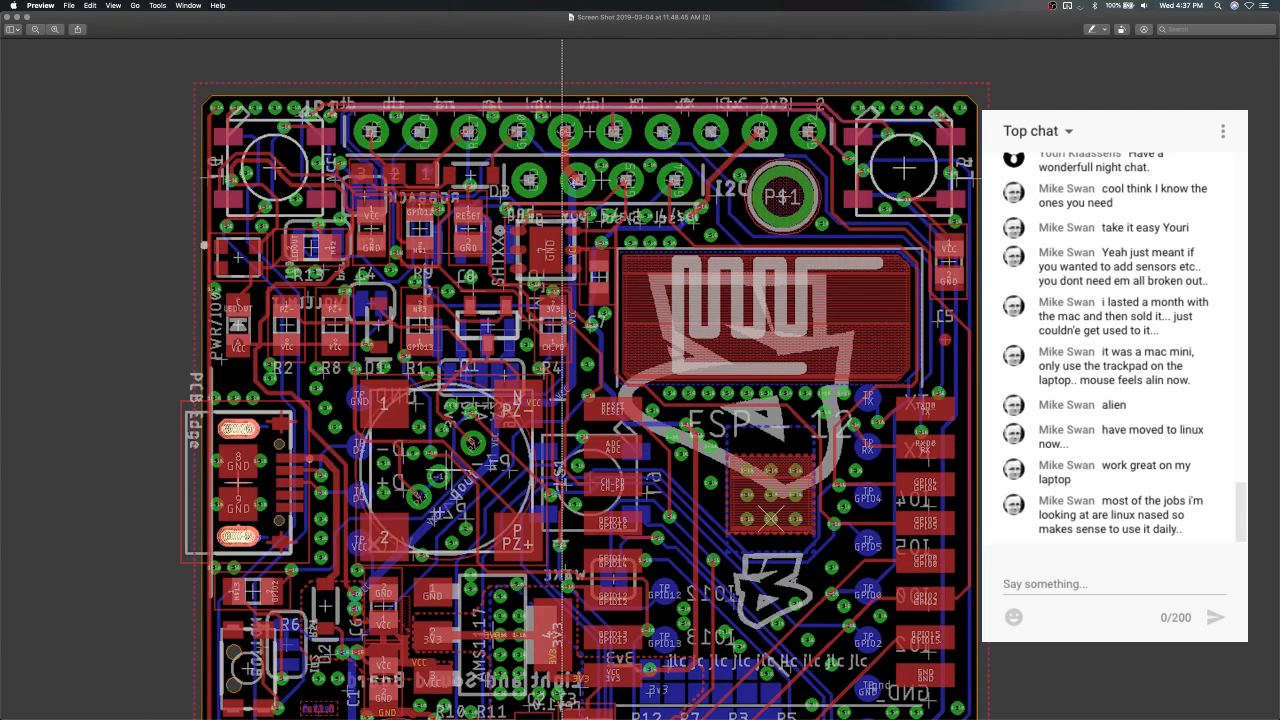
scroll(578, 183, down, 5)
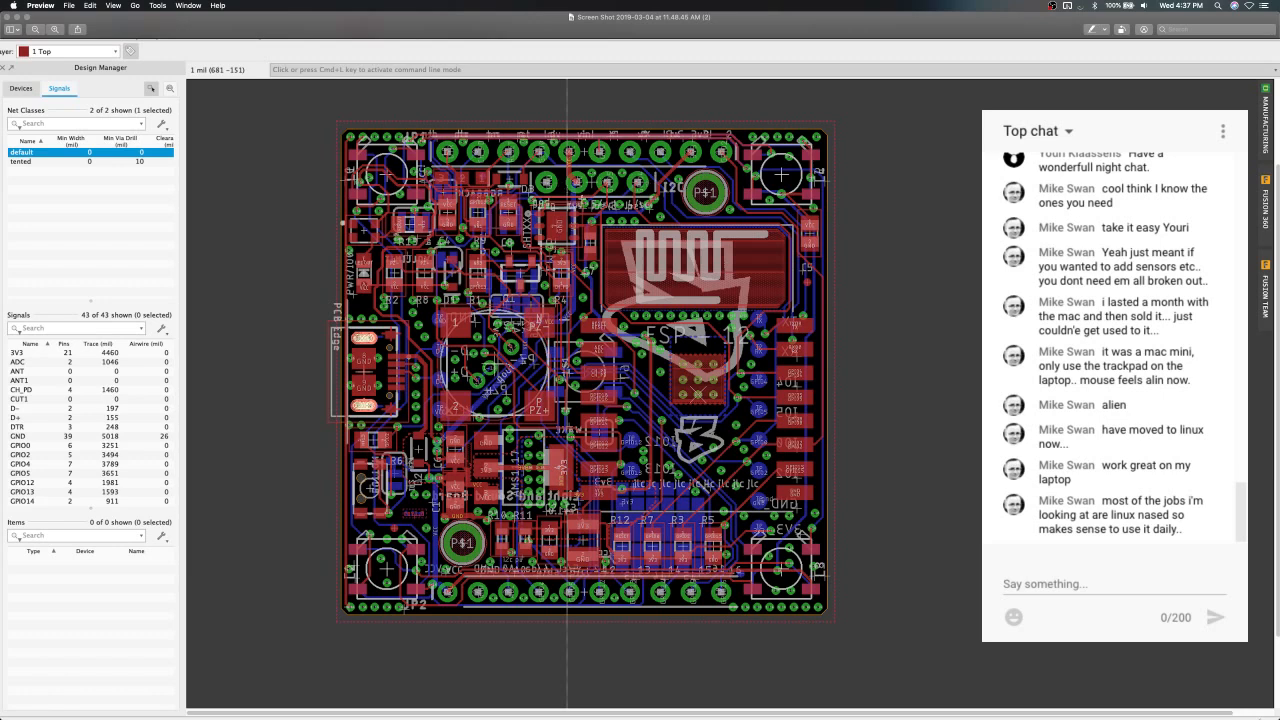
scroll(560, 240, up, 3)
scroll(560, 240, down, 2)
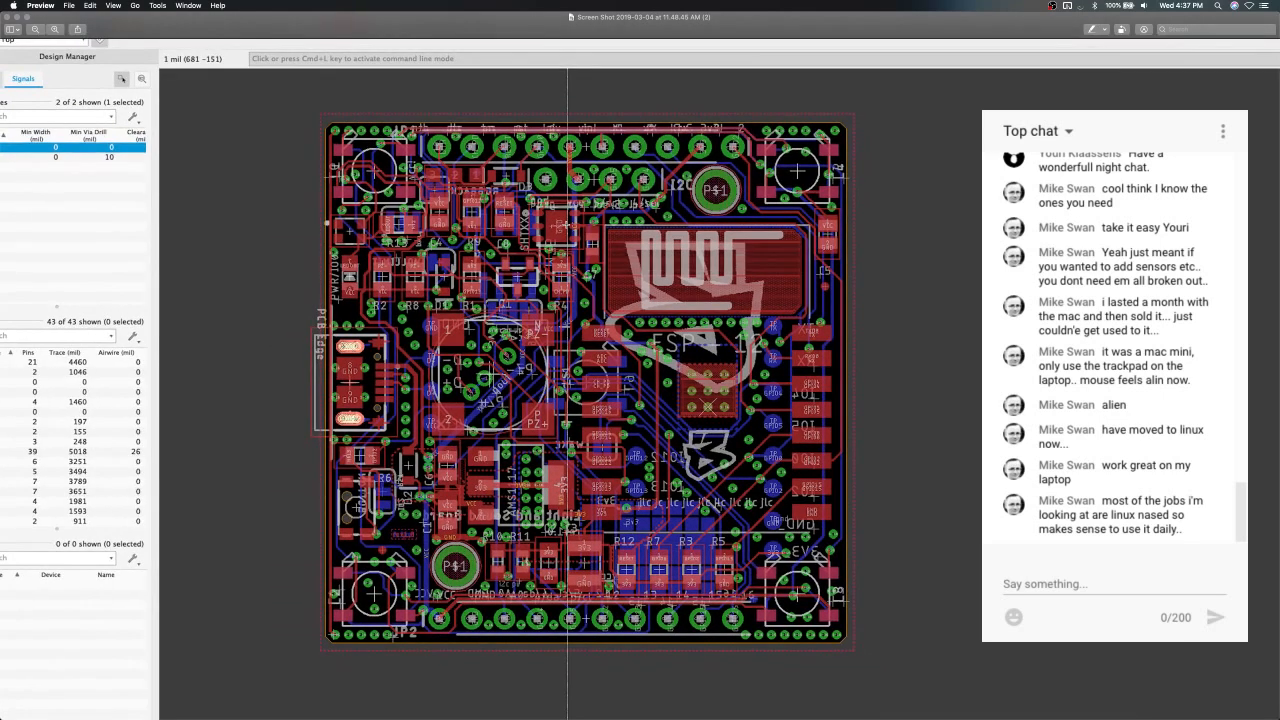
scroll(600, 380, down, 5)
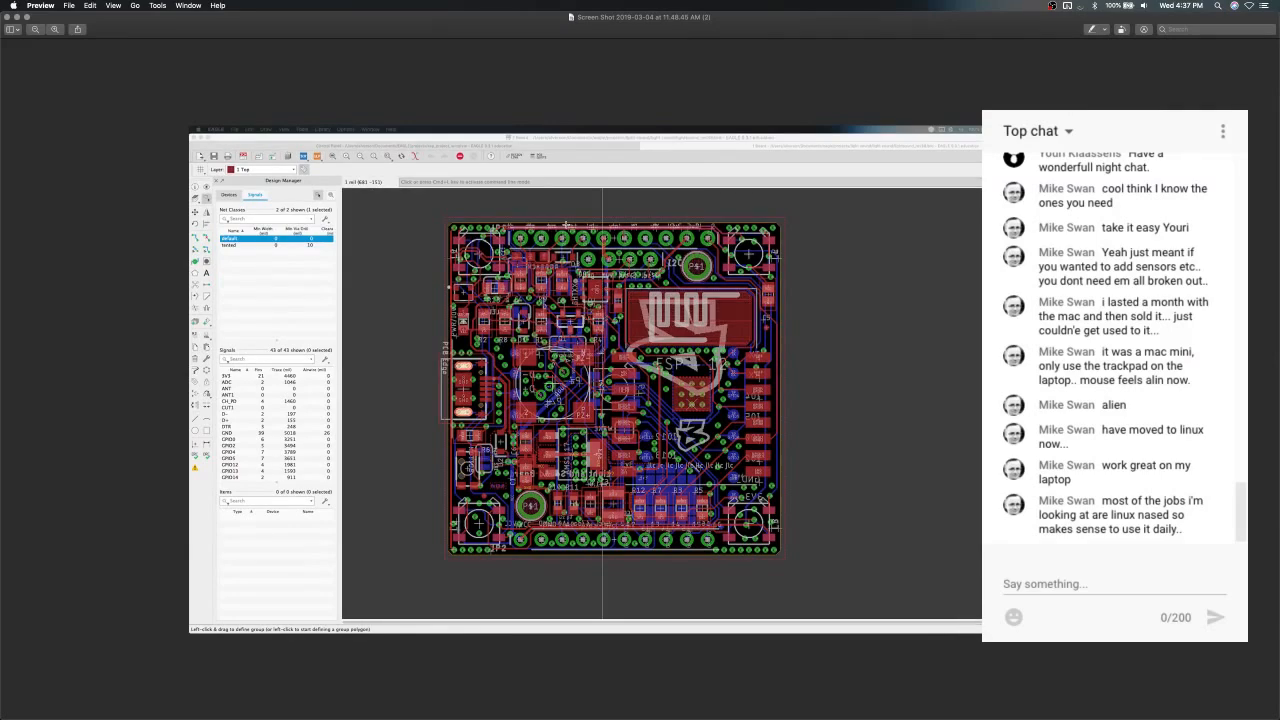
scroll(640, 330, up, 3)
scroll(640, 330, down, 3)
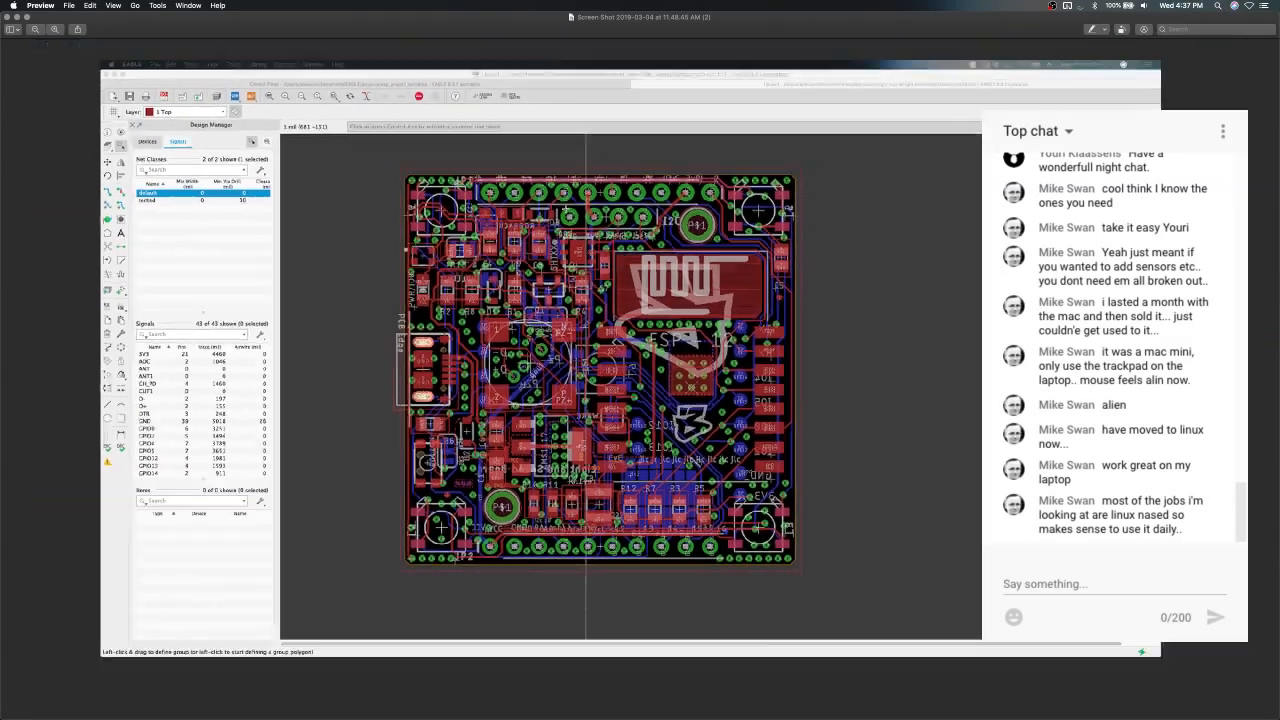
scroll(640, 330, up, 4)
key(ctrl+Left)
key(ctrl+Left)
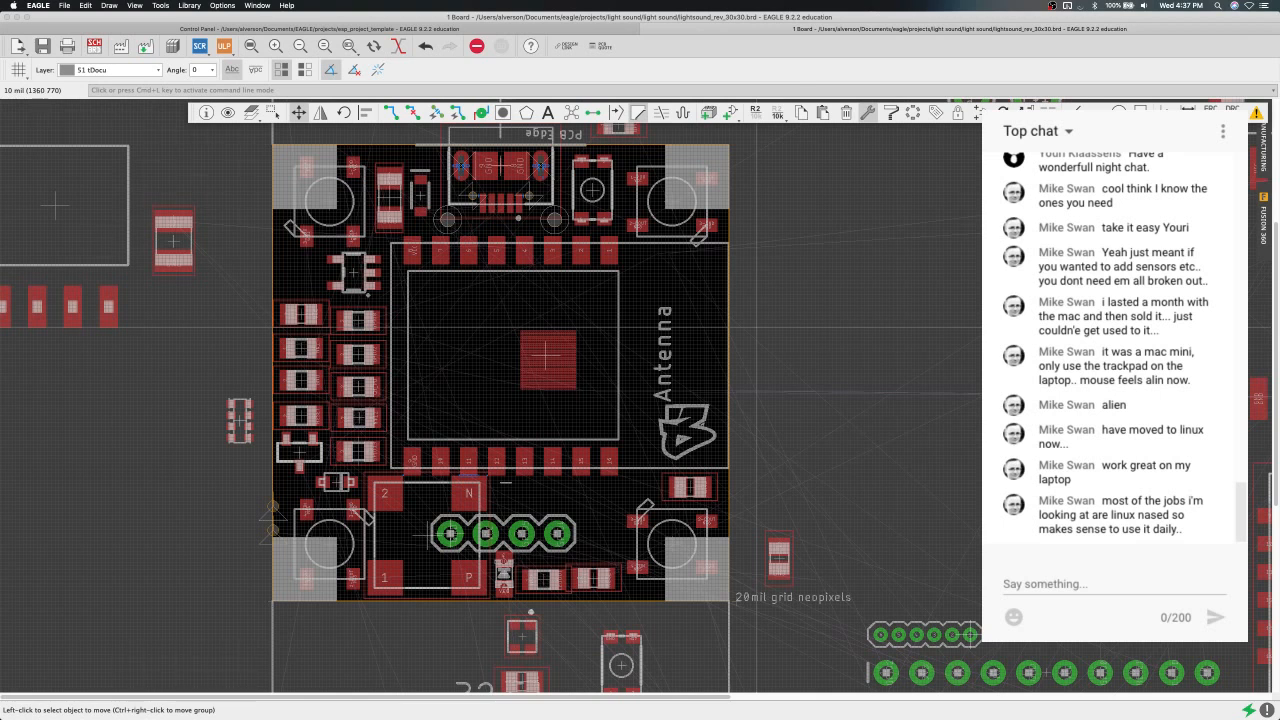
Inspect the resistor columns and the parts around the wireless module on the compact board.
scroll(759, 331, down, 1)
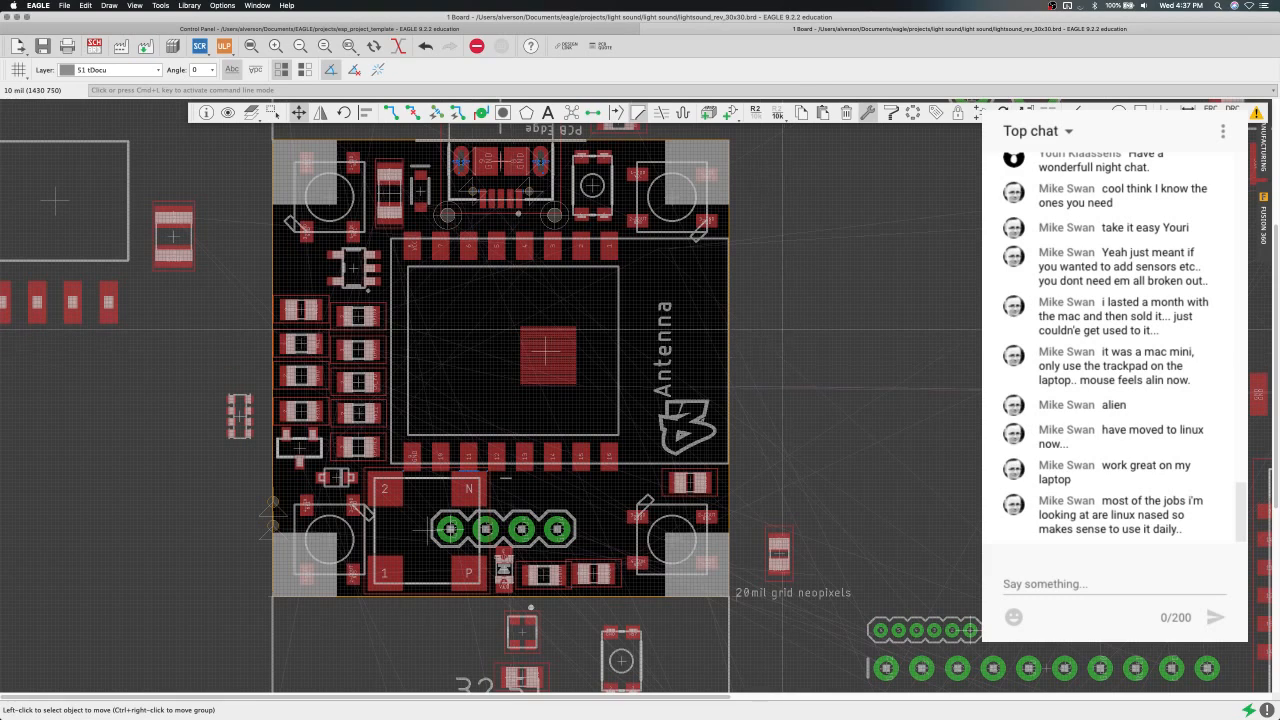
scroll(481, 350, up, 2)
scroll(481, 348, left, 6)
scroll(481, 348, right, 6)
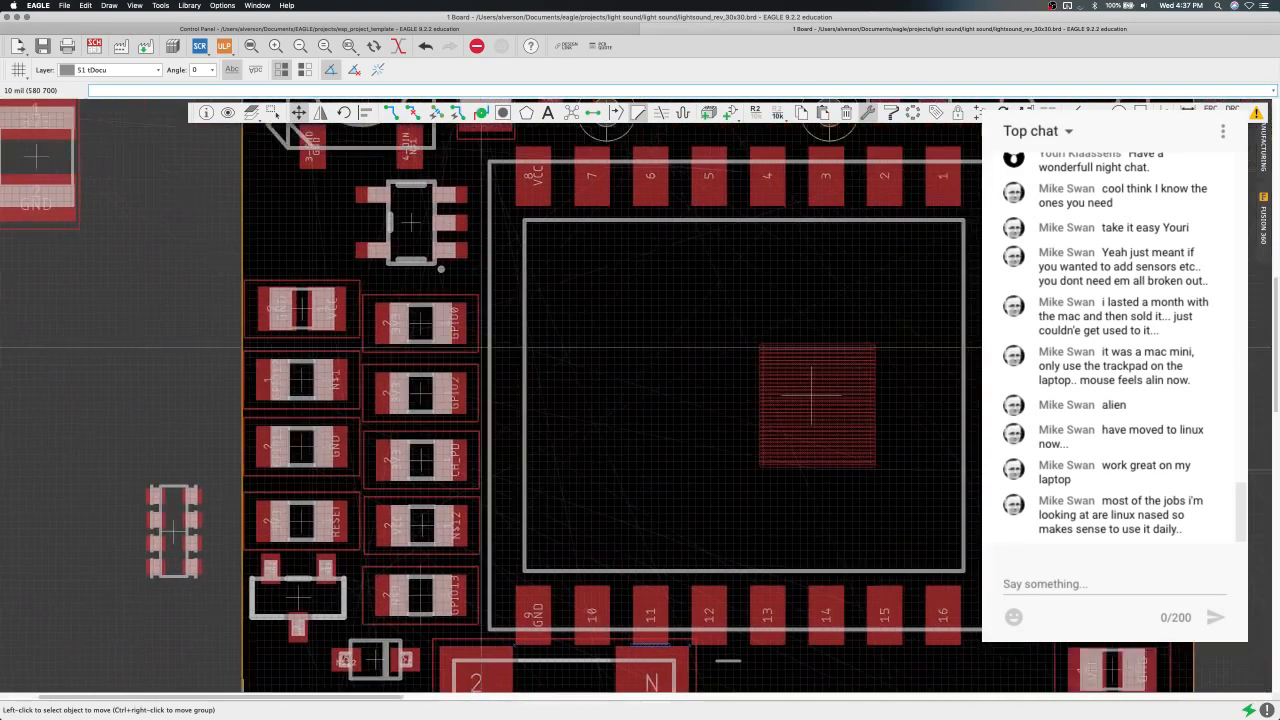
scroll(481, 348, up, 2)
scroll(481, 348, left, 2)
scroll(481, 348, down, 2)
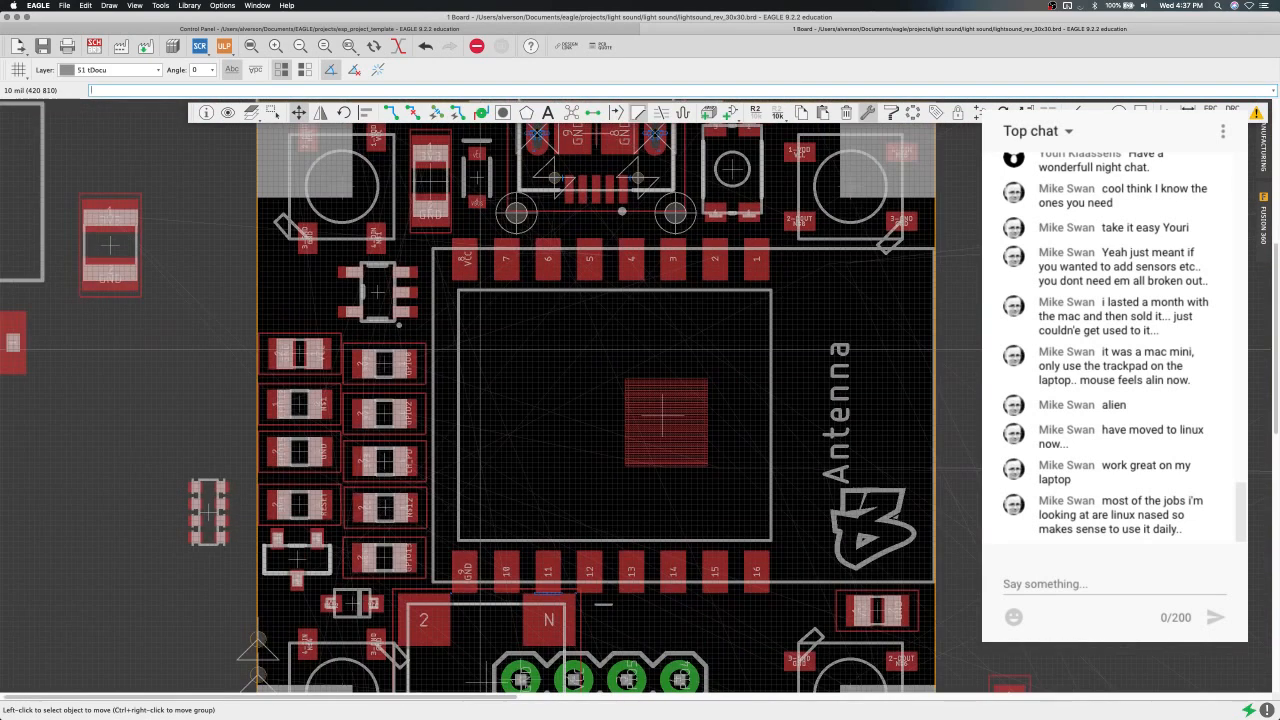
Examine the compact board's overall layout together with the spare modules and connectors around its outline.
scroll(481, 348, down, 2)
scroll(481, 348, right, 1)
scroll(481, 348, down, 1)
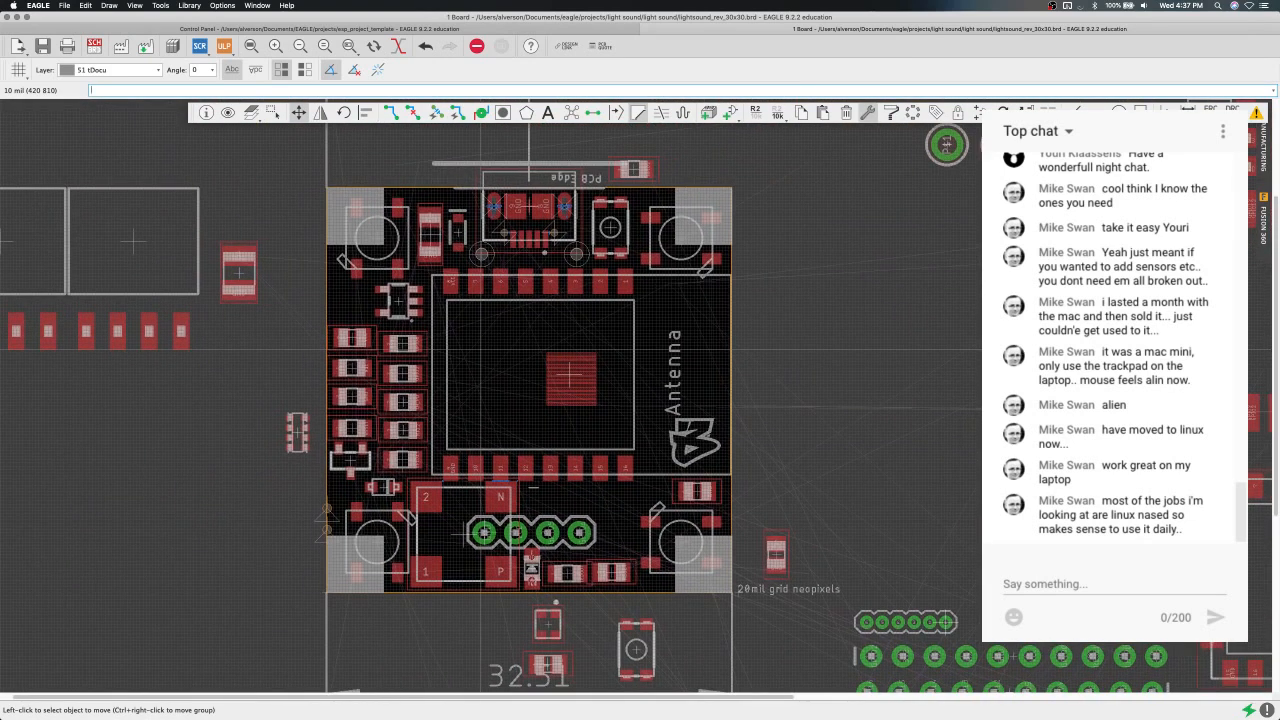
scroll(481, 348, up, 2)
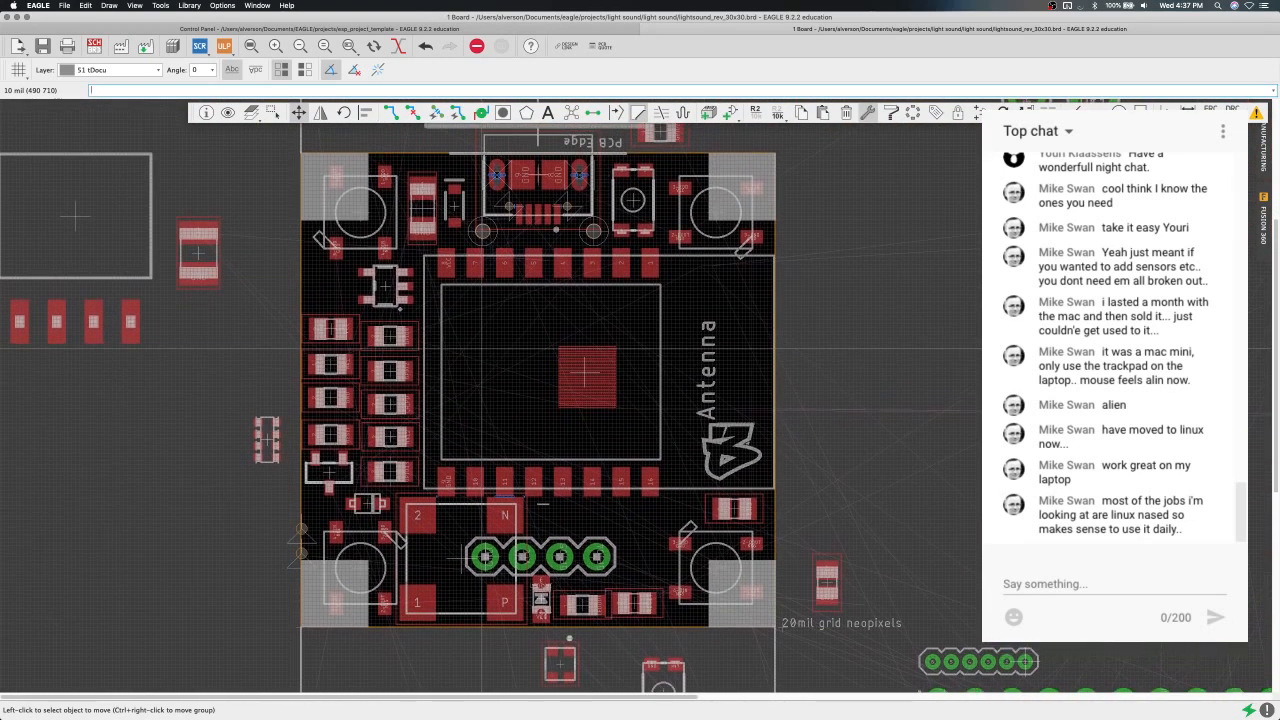
scroll(481, 348, down, 1)
scroll(481, 348, down, 2)
scroll(481, 348, right, 1)
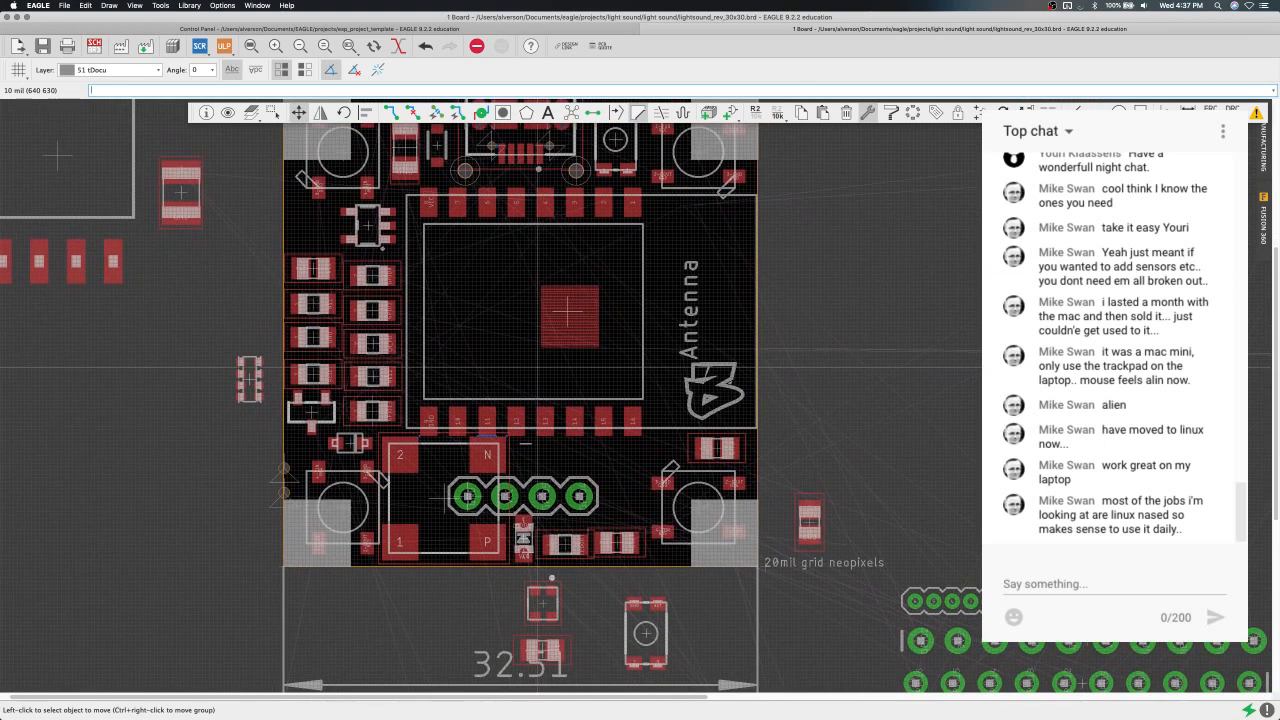
scroll(481, 348, up, 1)
scroll(481, 348, left, 1)
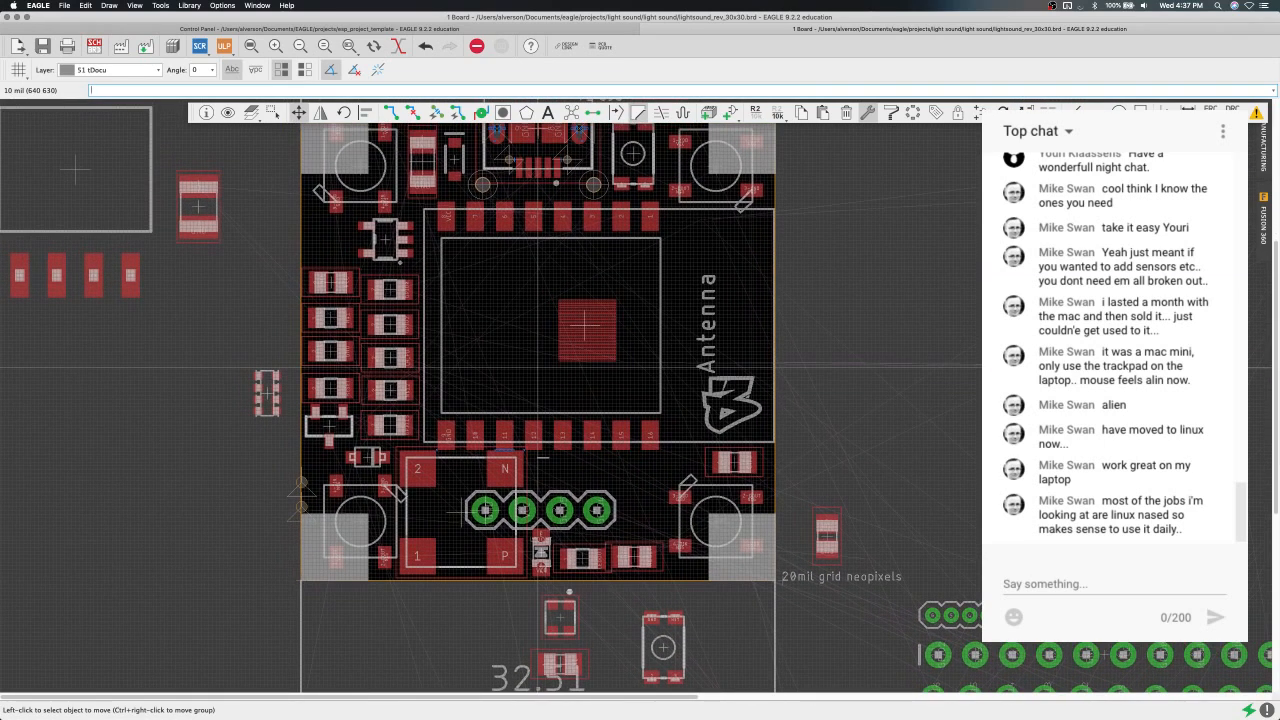
scroll(538, 367, up, 1)
scroll(538, 367, down, 3)
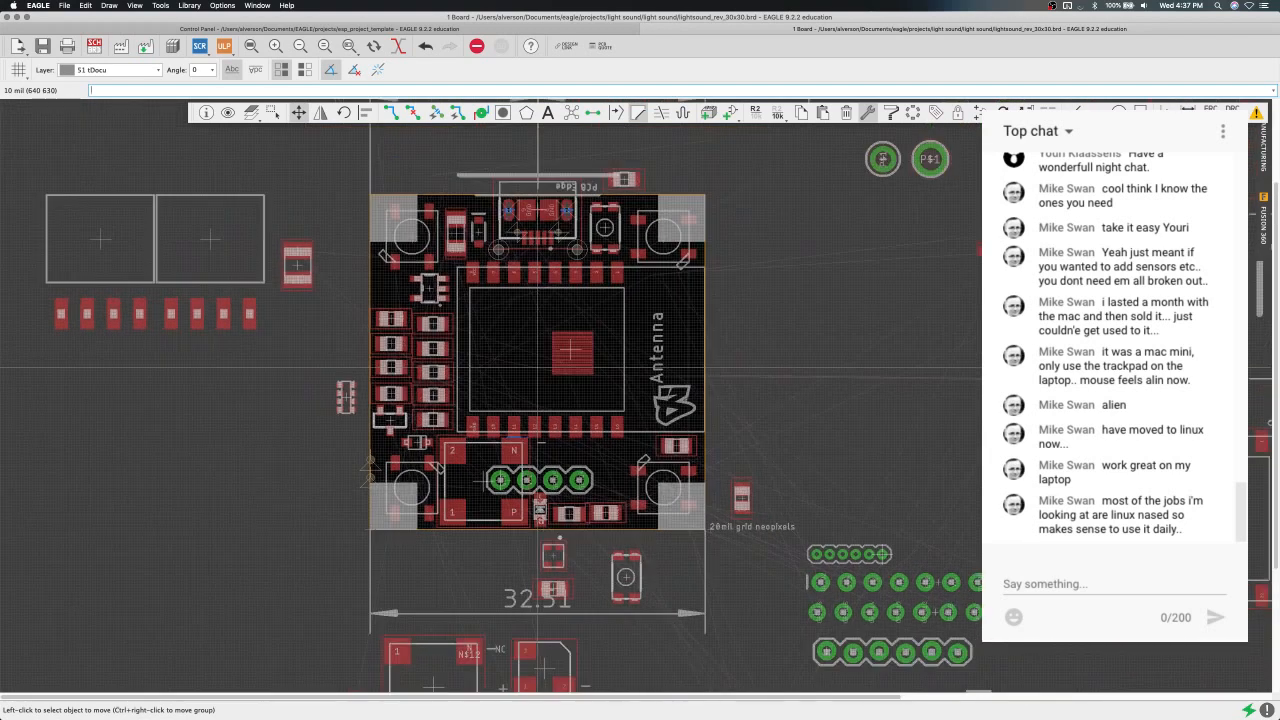
scroll(538, 367, up, 1)
scroll(538, 367, down, 3)
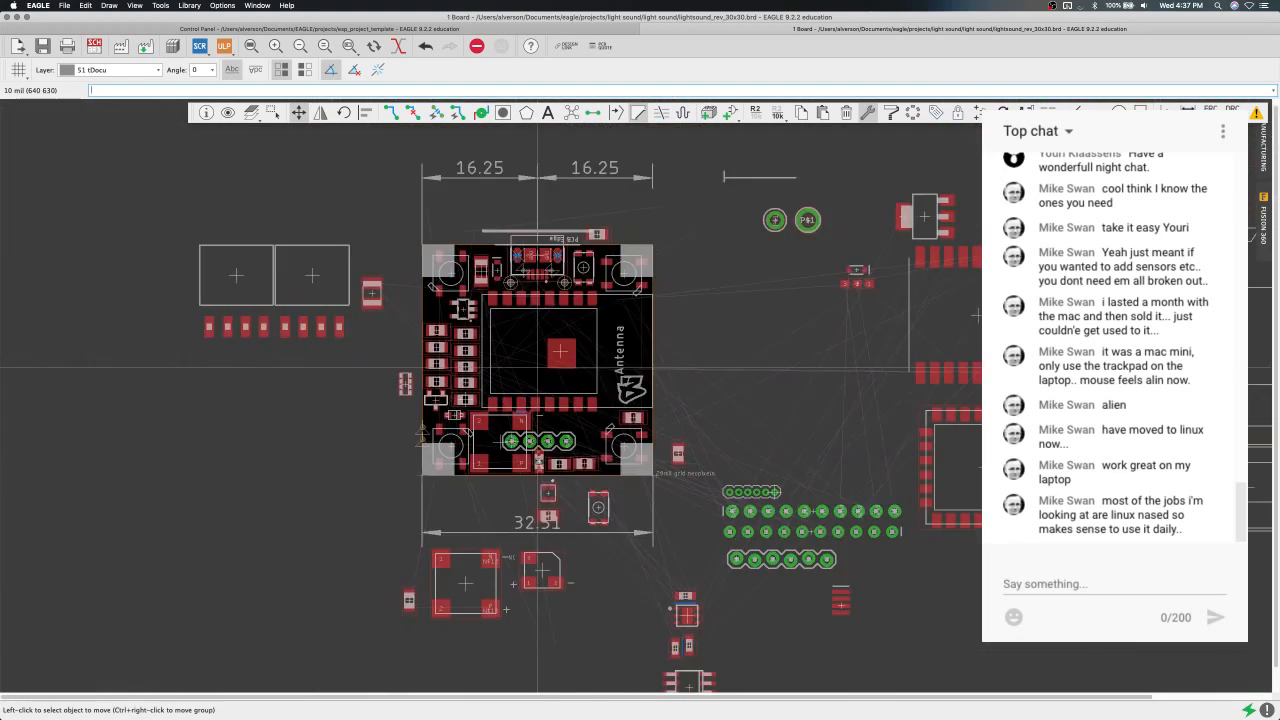
scroll(538, 367, down, 2)
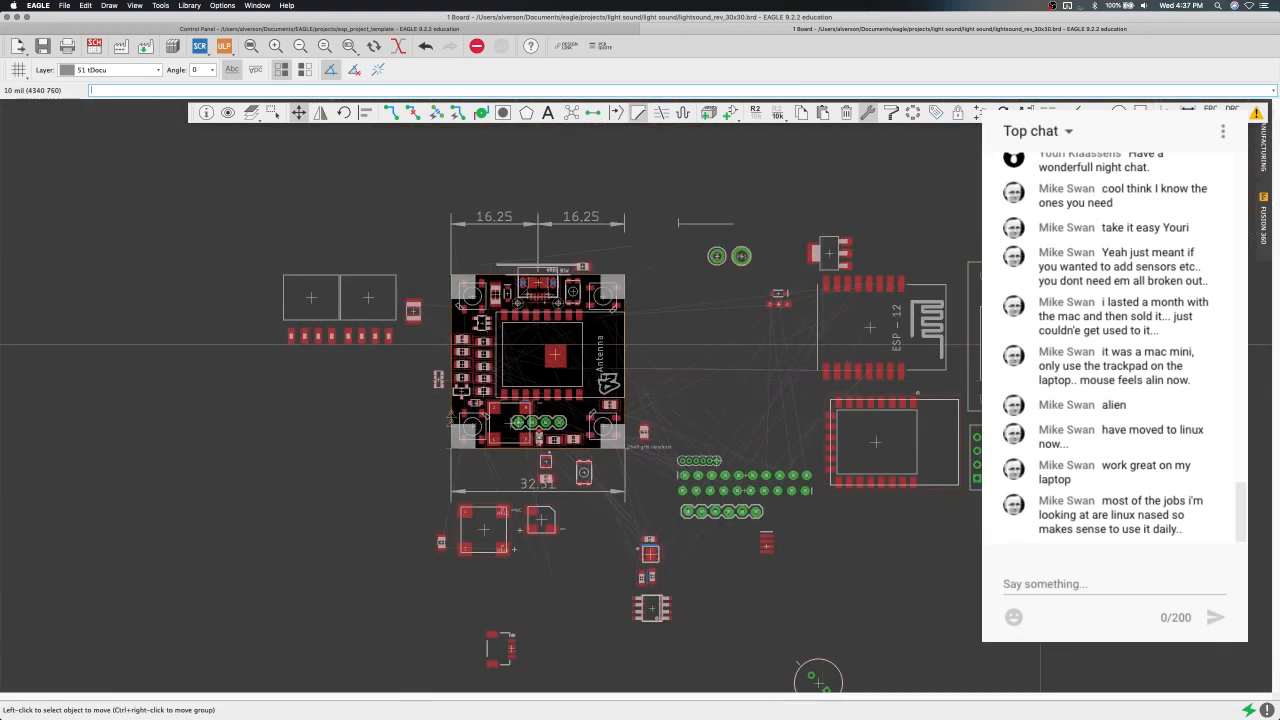
Try the 128x64 I2C OLED display over the compact board, with its pins on the four-pin header.
click(545, 345)
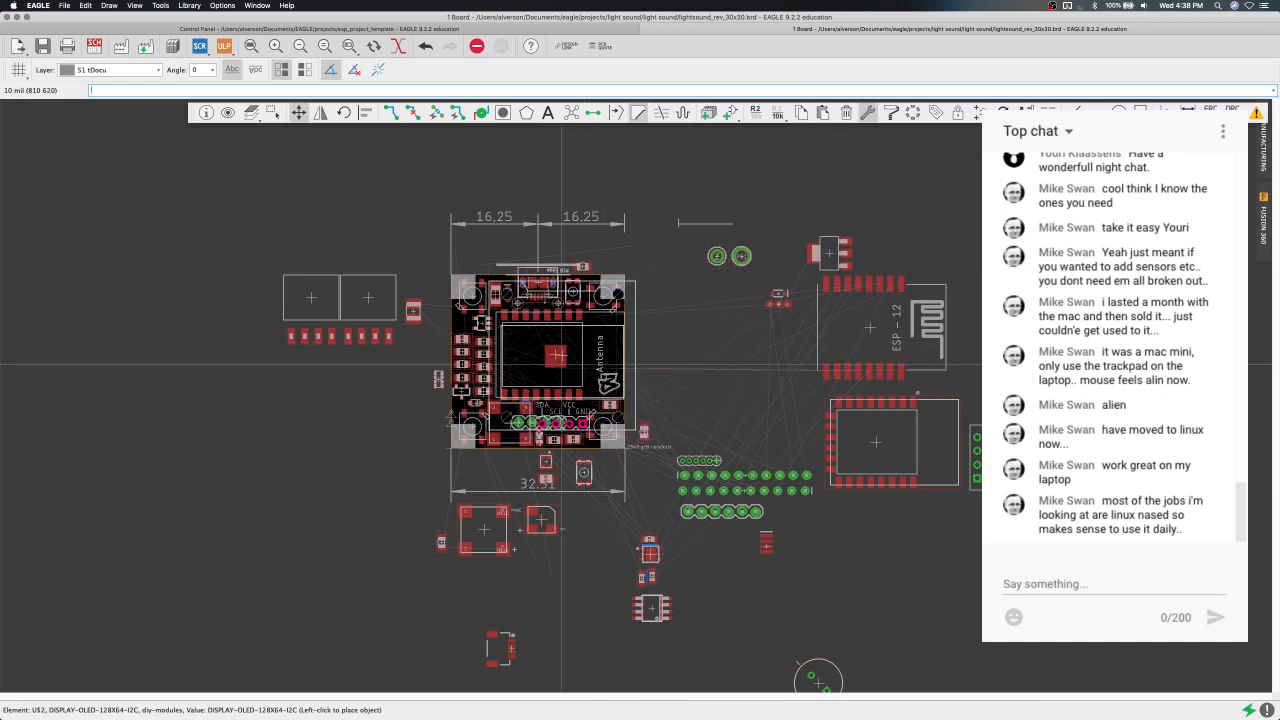
scroll(548, 360, up, 2)
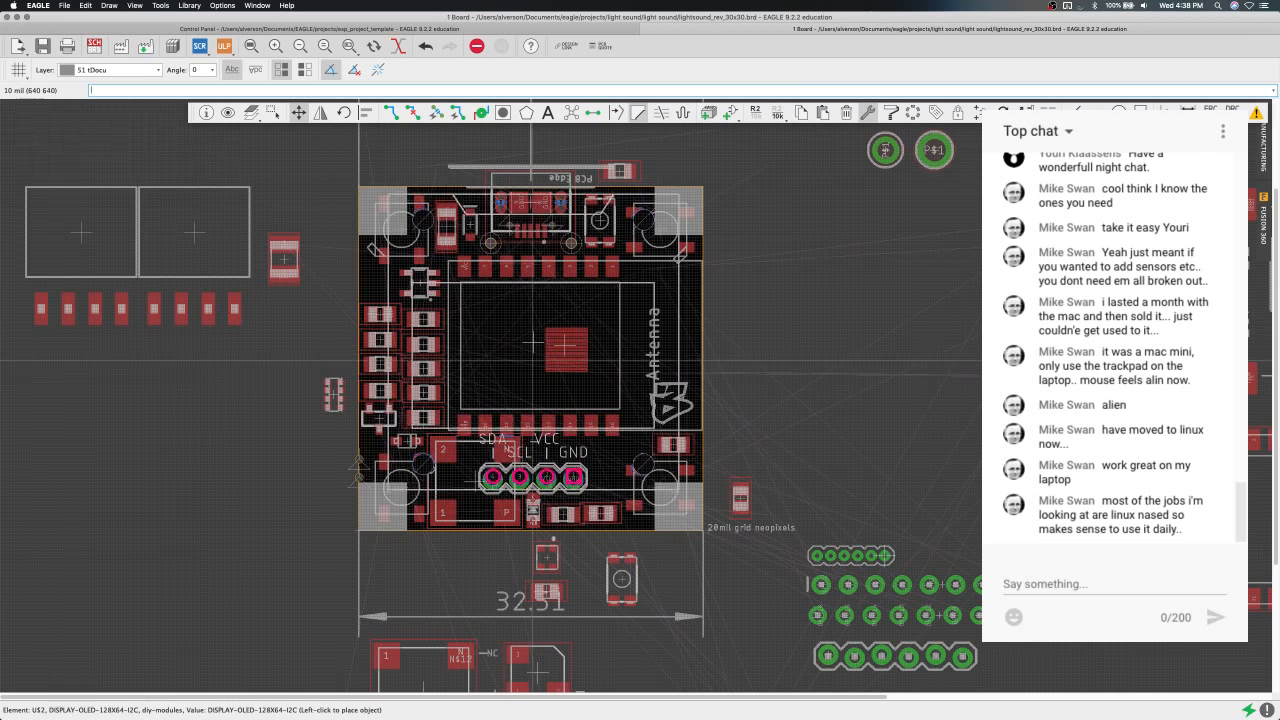
click(533, 361)
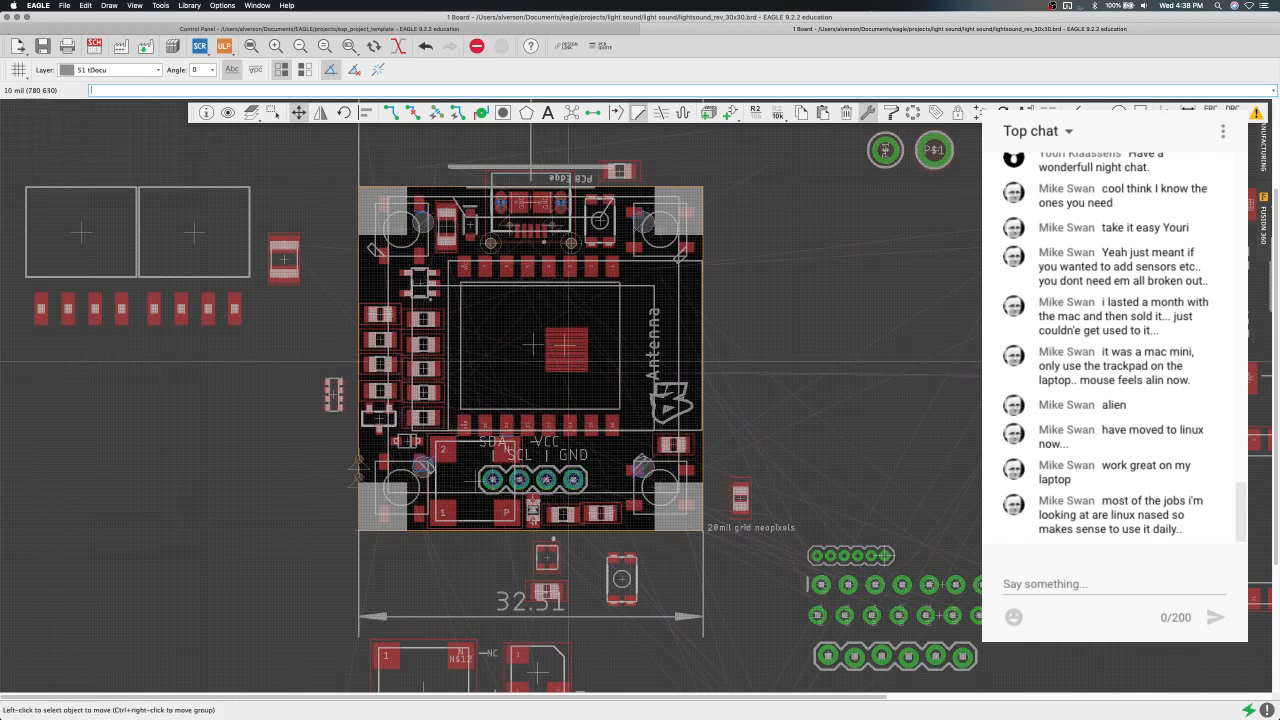
Move the 128x64 I2C OLED display off the compact board and place it just outside the antenna-side edge.
scroll(720, 380, down, 10)
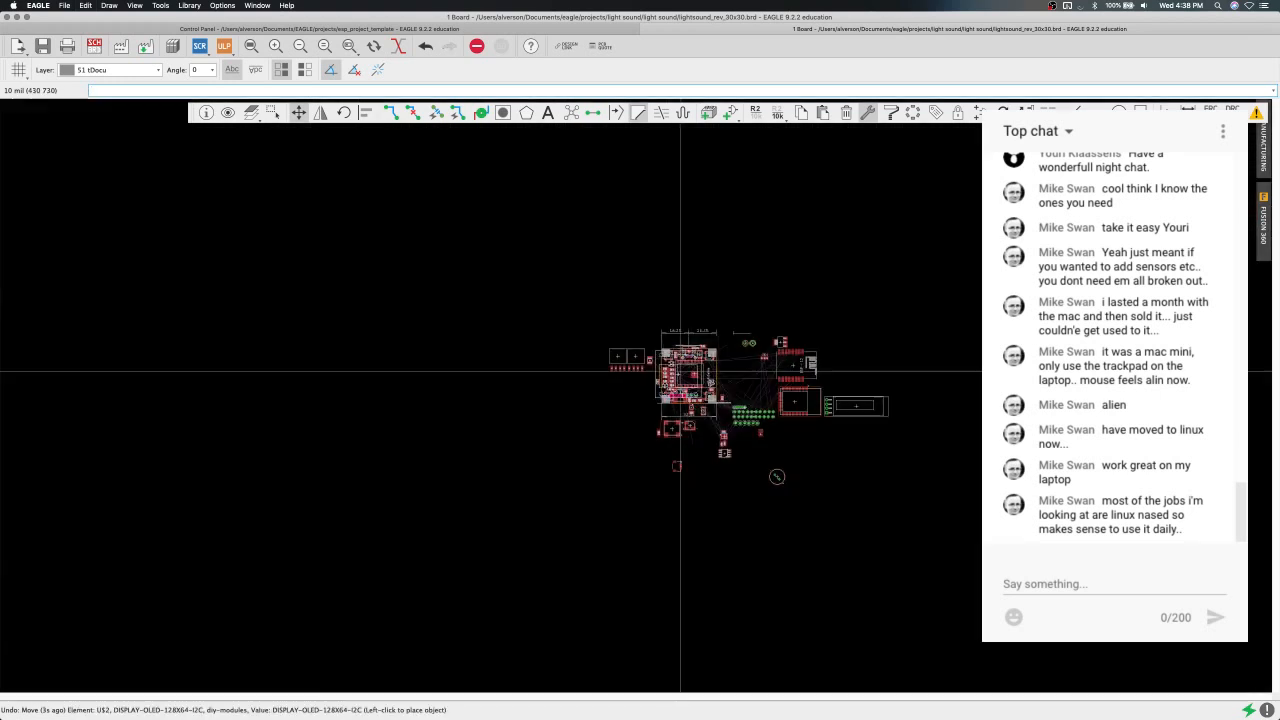
click(679, 377)
scroll(681, 374, up, 5)
scroll(675, 377, up, 4)
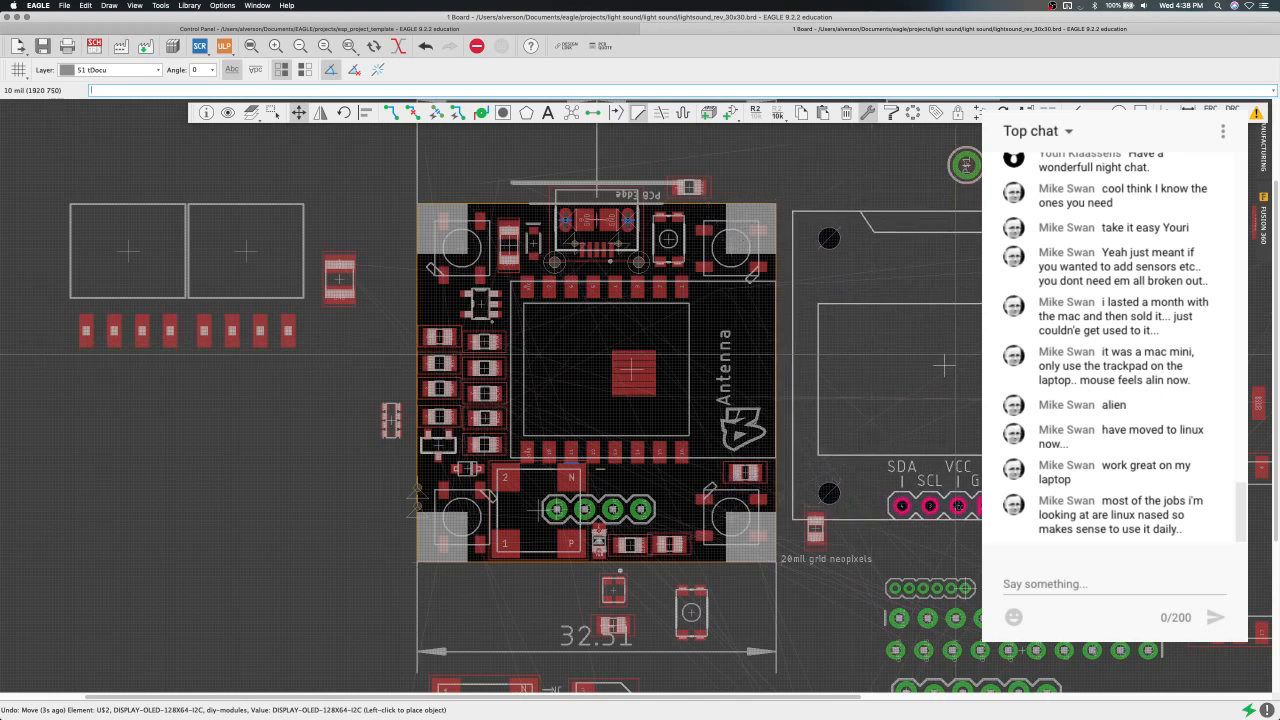
click(938, 373)
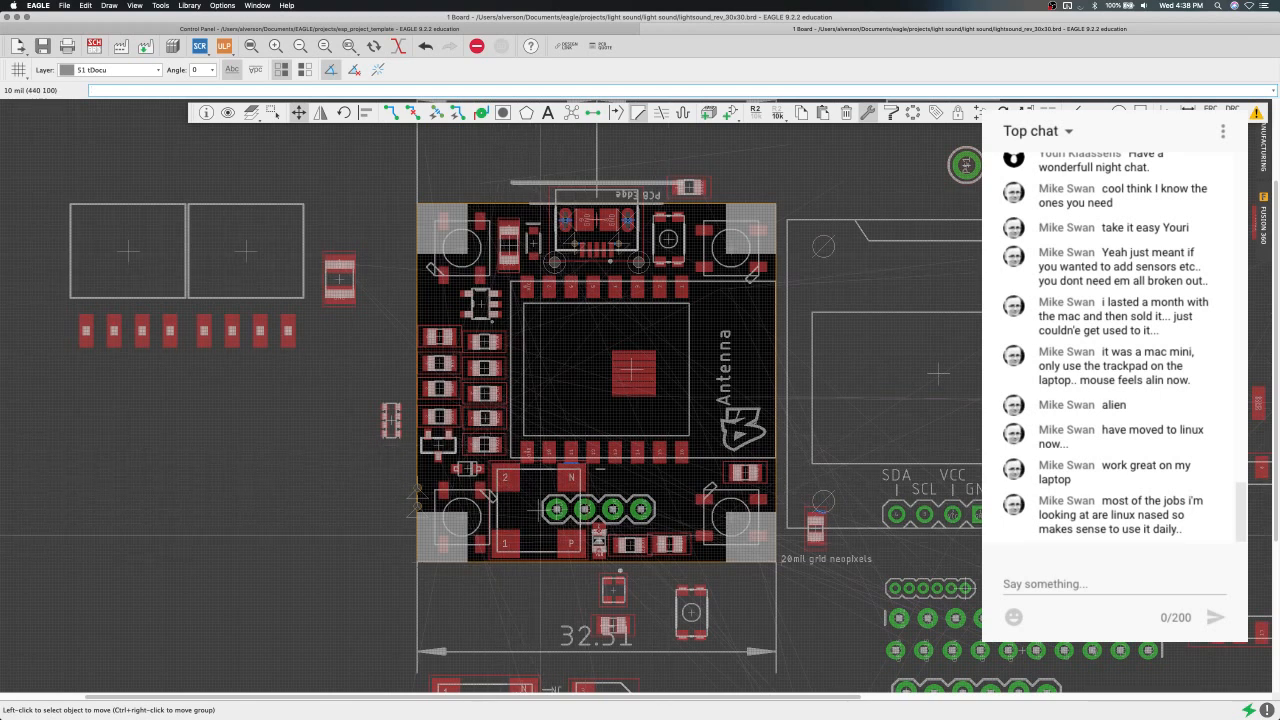
Try buzzer LS2 over the compact board's lower area, and park it outside the outline near the lower left corner.
scroll(540, 535, down, 3)
scroll(540, 535, down, 3)
scroll(540, 535, right, 3)
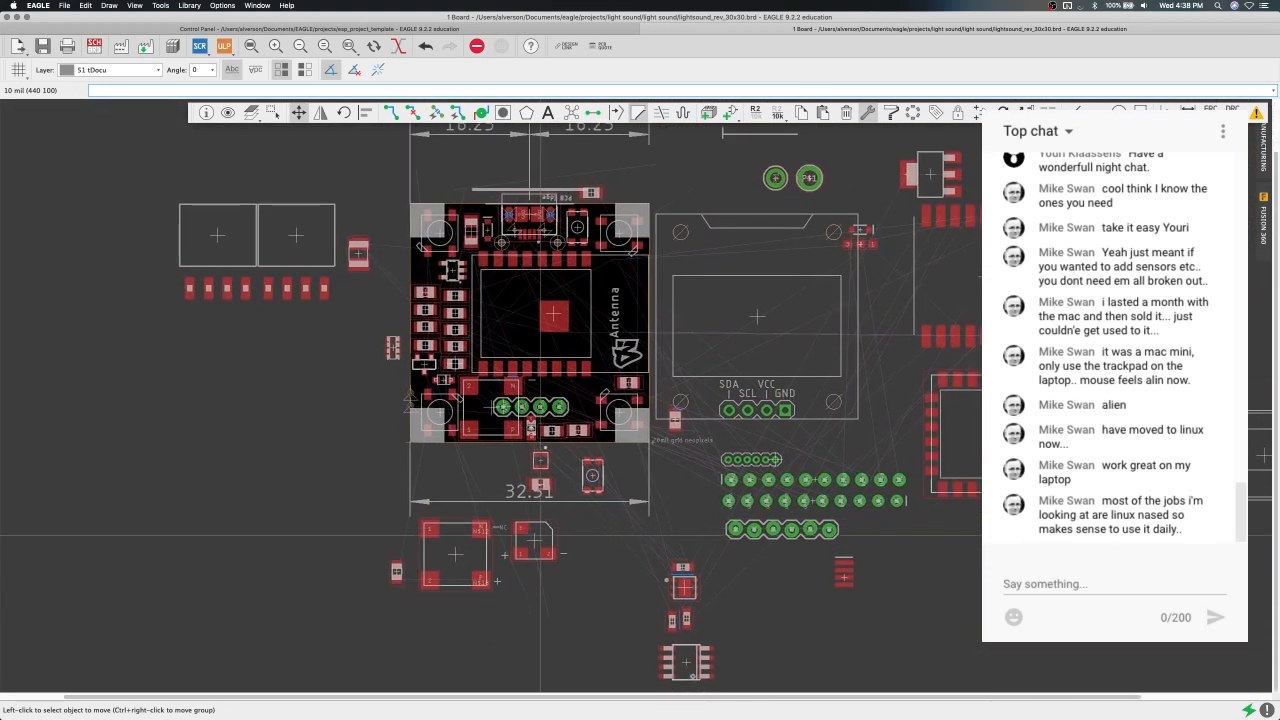
scroll(540, 535, left, 2)
scroll(540, 535, down, 5)
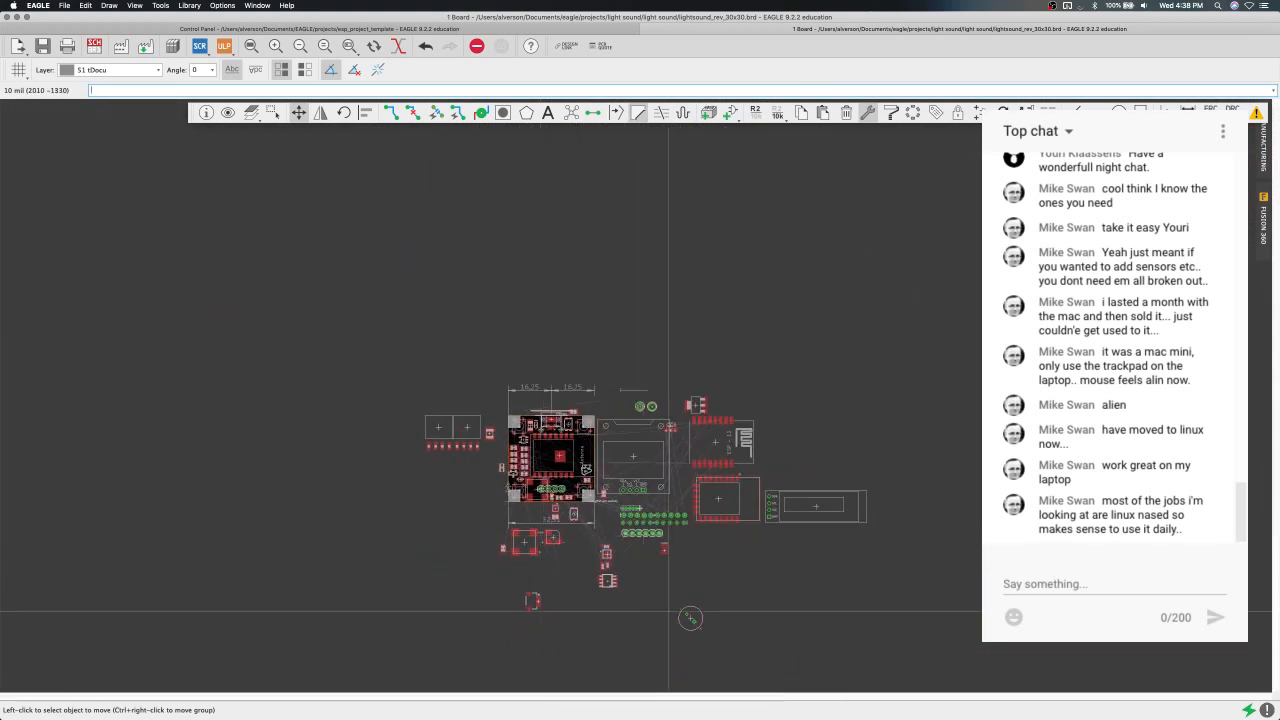
click(688, 617)
scroll(533, 478, up, 5)
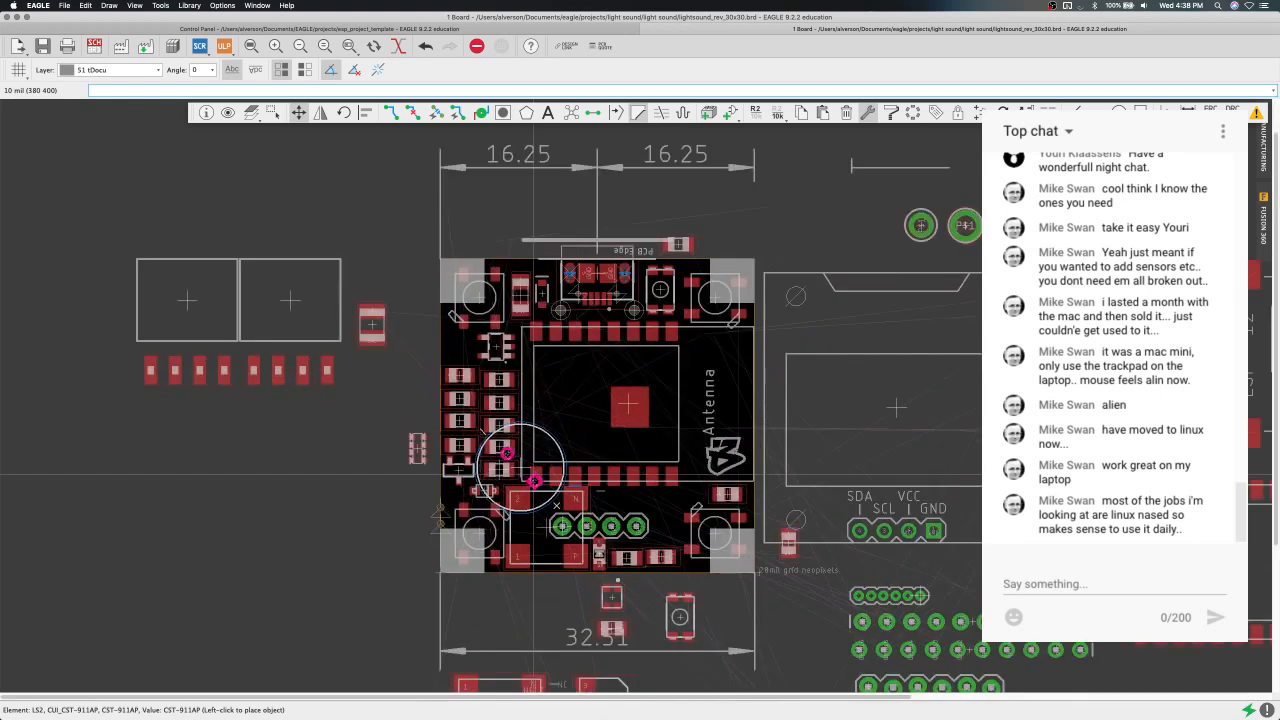
scroll(536, 473, up, 2)
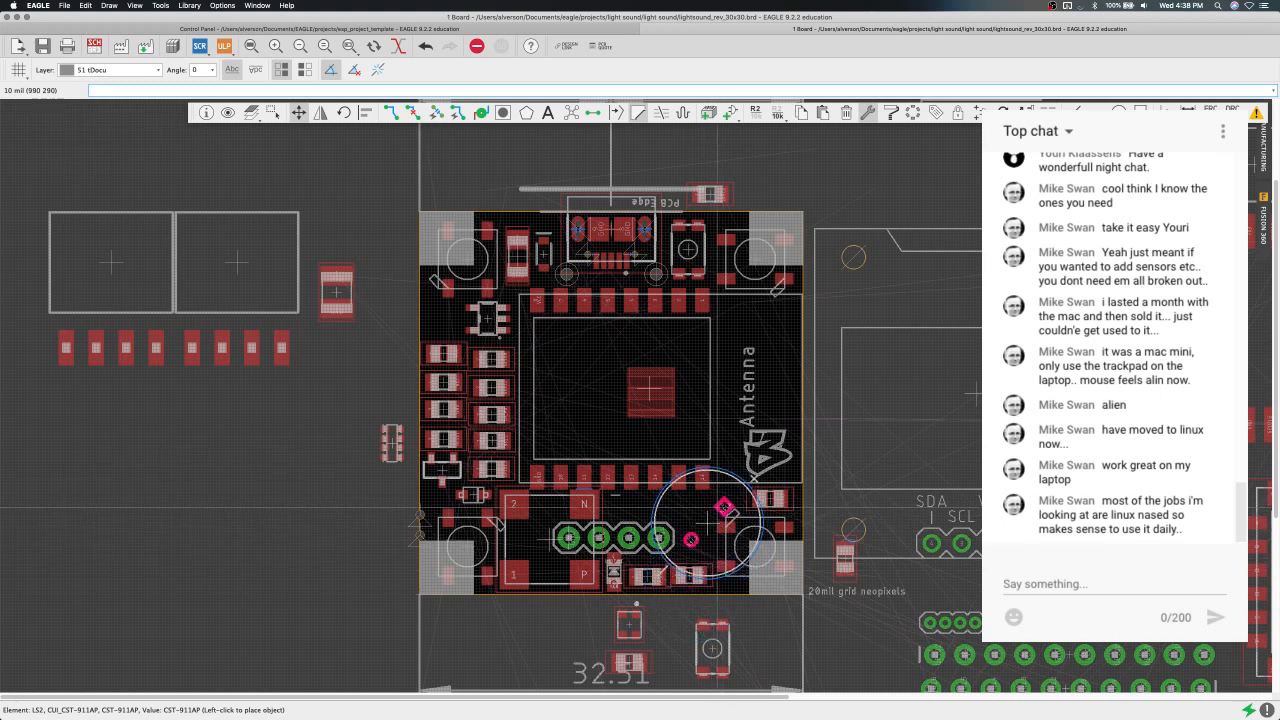
click(309, 592)
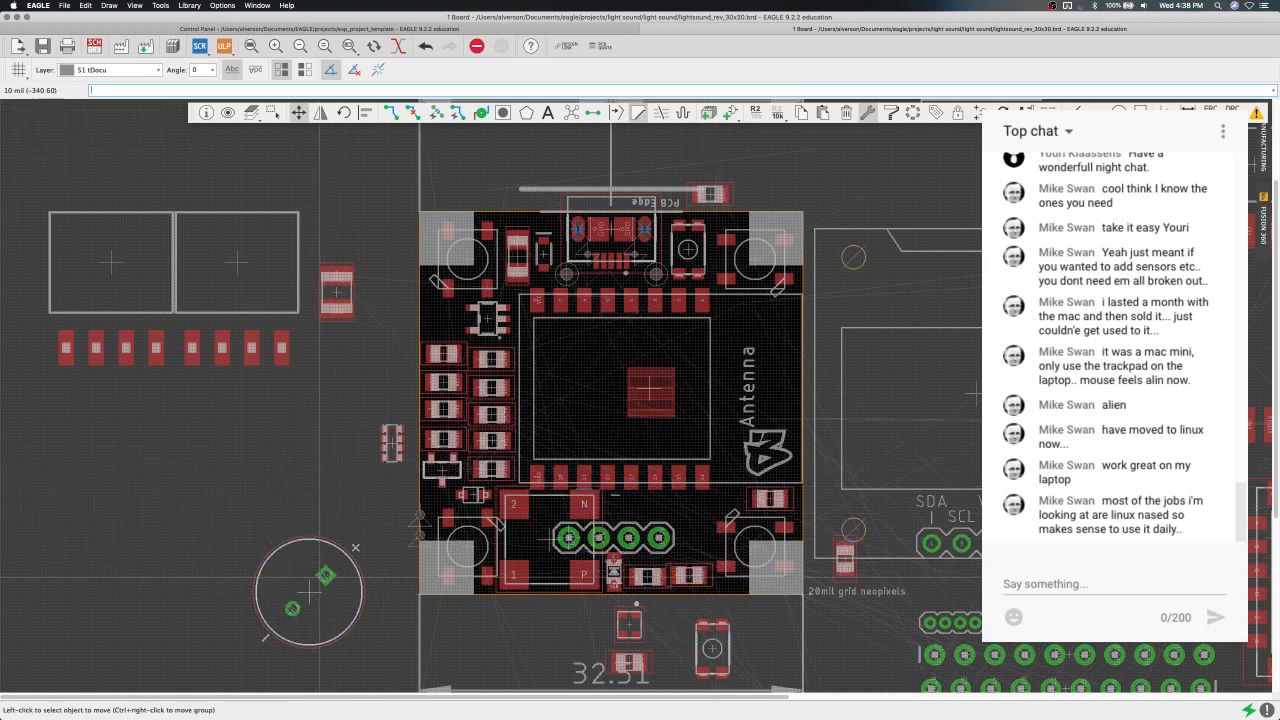
Examine the compact board's component placement in relation to the adjacent OLED display and the parked buzzer.
middle_drag(543, 539, 498, 514)
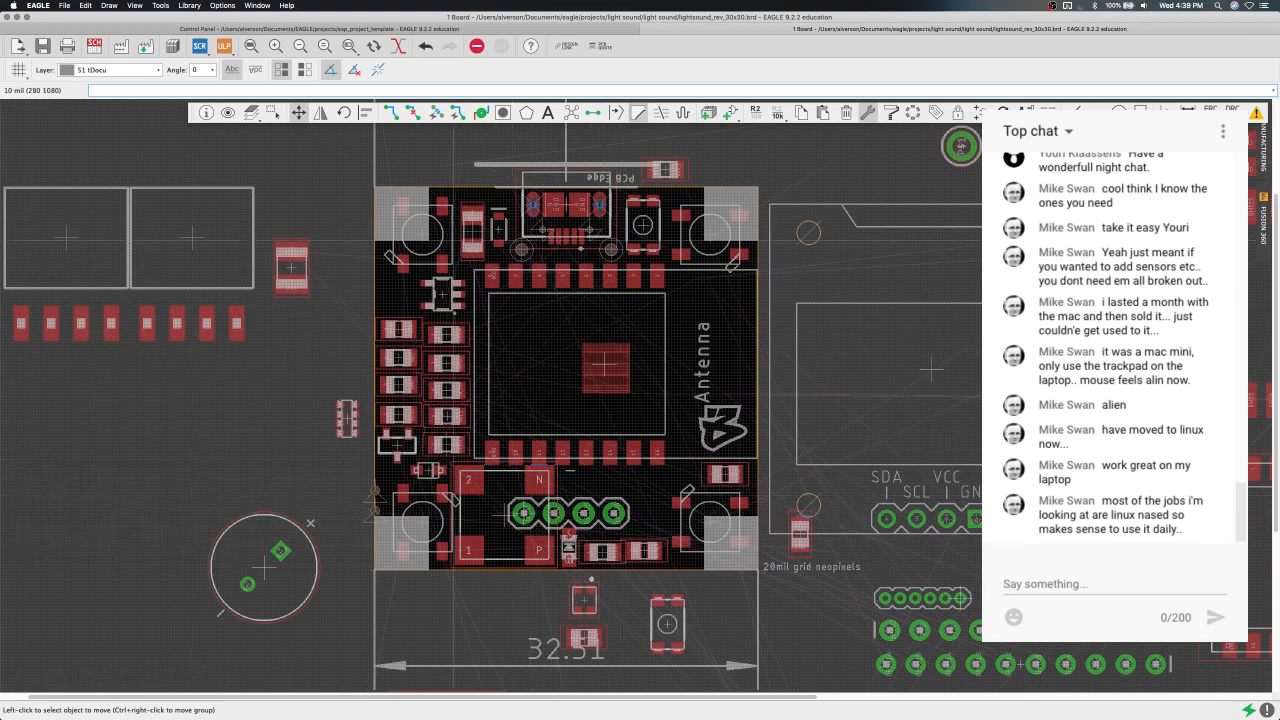
scroll(620, 490, down, 4)
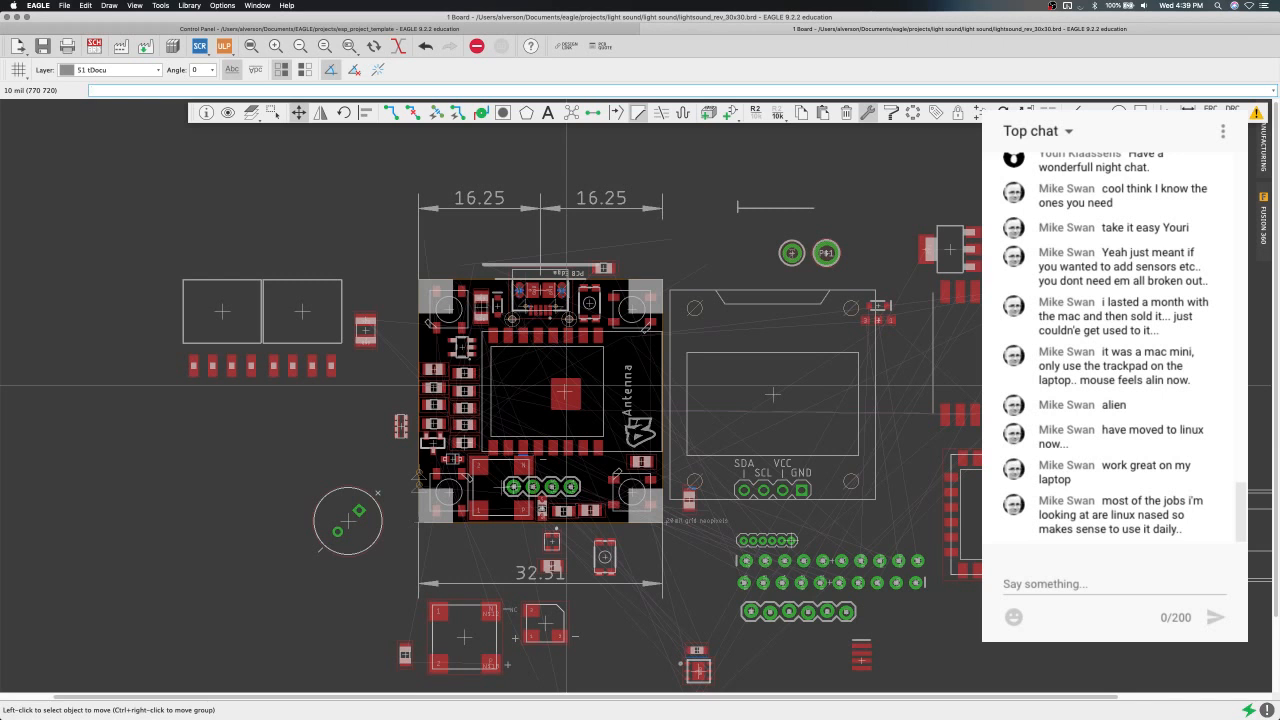
scroll(565, 385, down, 2)
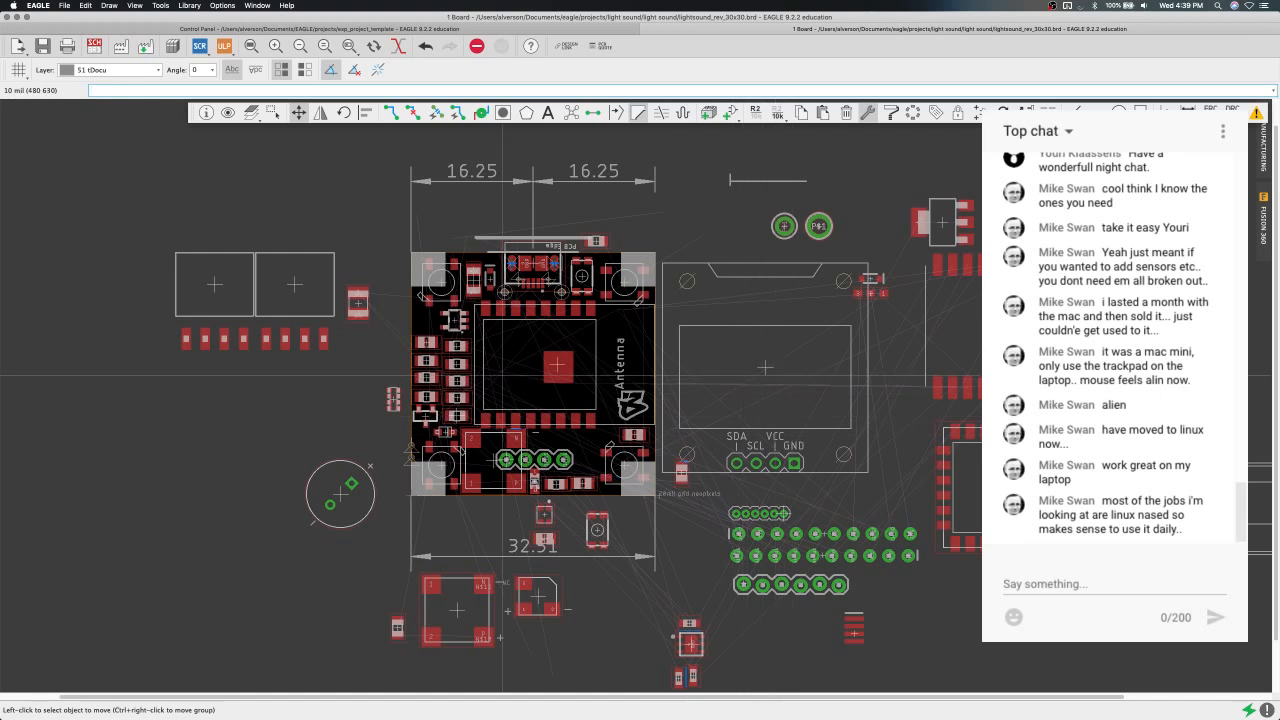
scroll(587, 330, down, 3)
scroll(502, 377, up, 2)
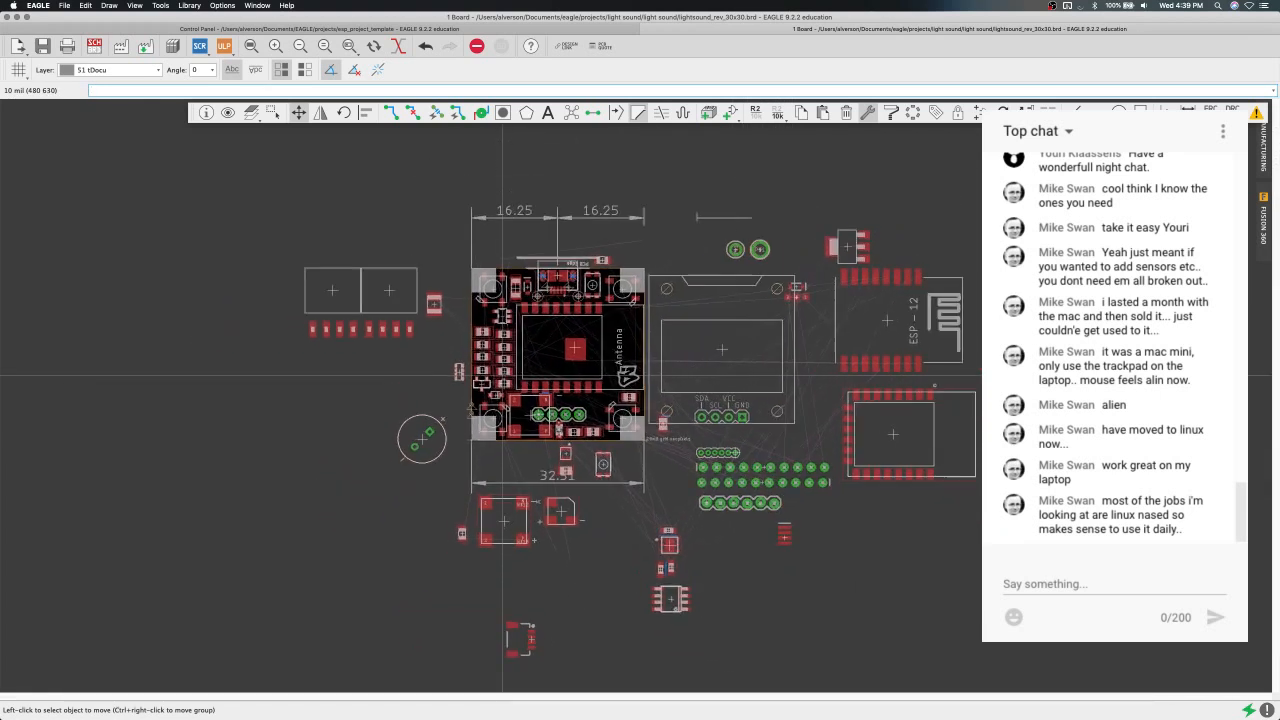
scroll(502, 377, up, 3)
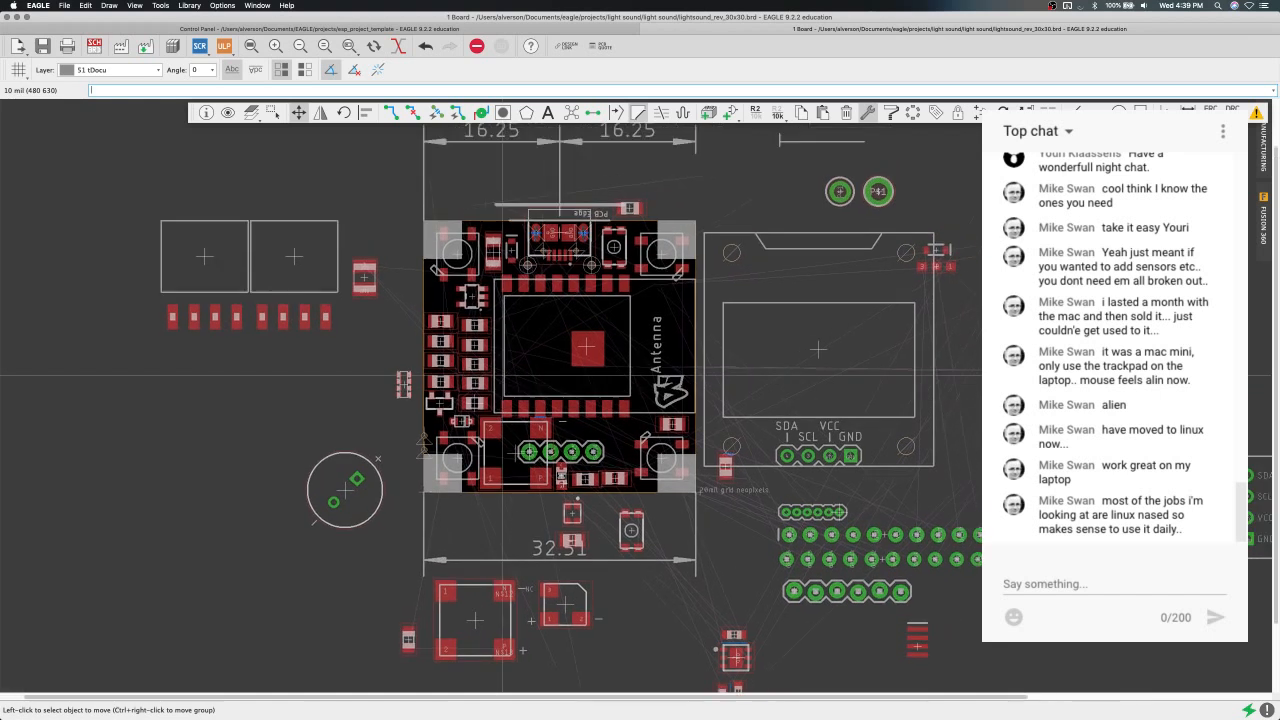
scroll(502, 377, down, 1)
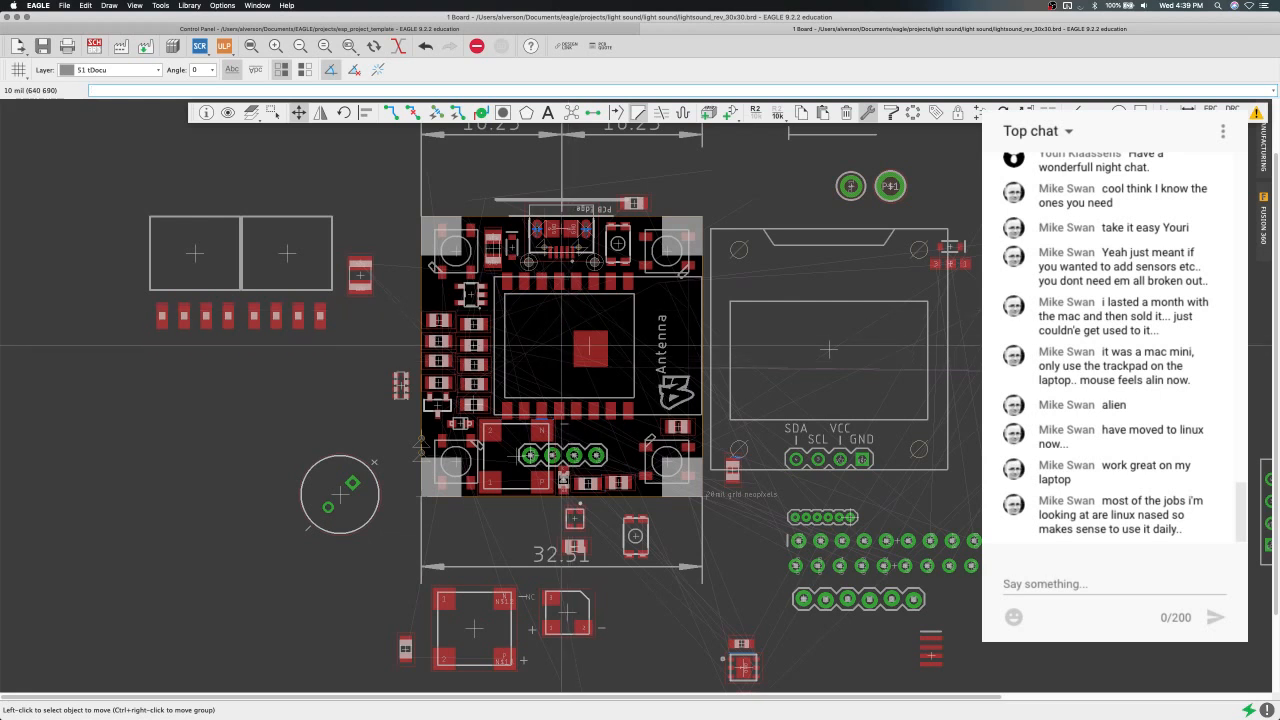
scroll(562, 345, up, 3)
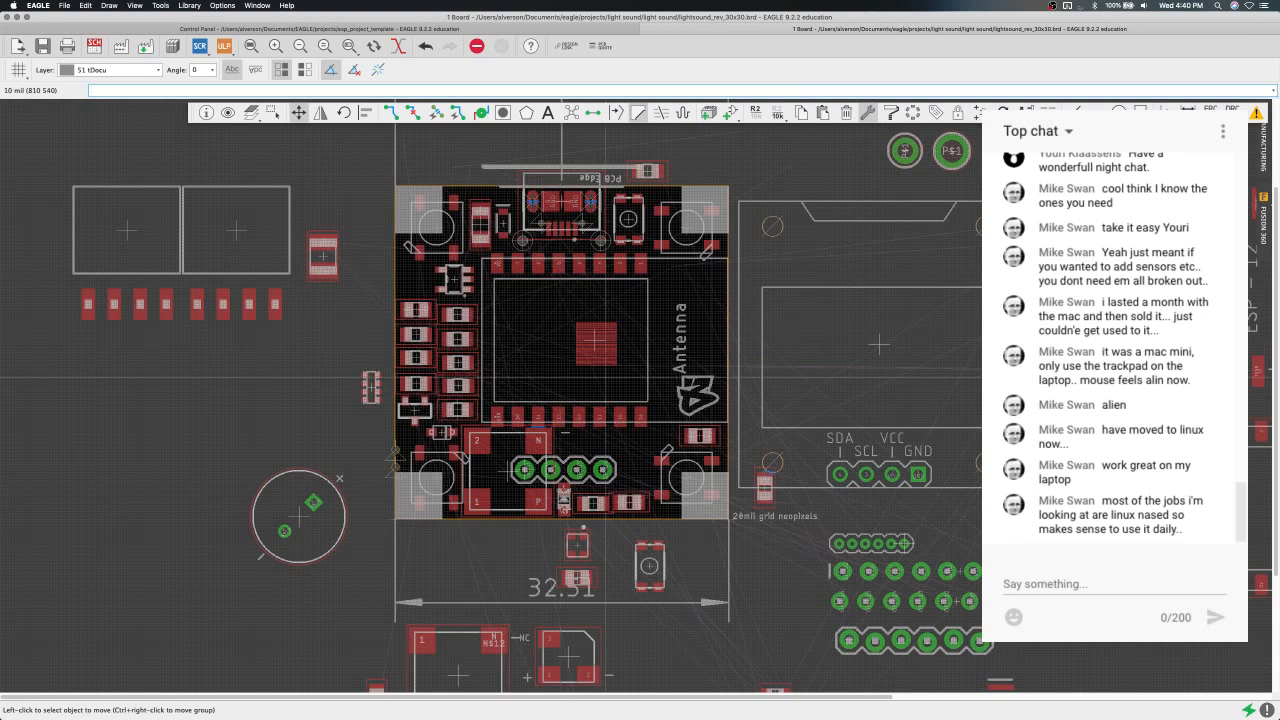
scroll(606, 377, down, 2)
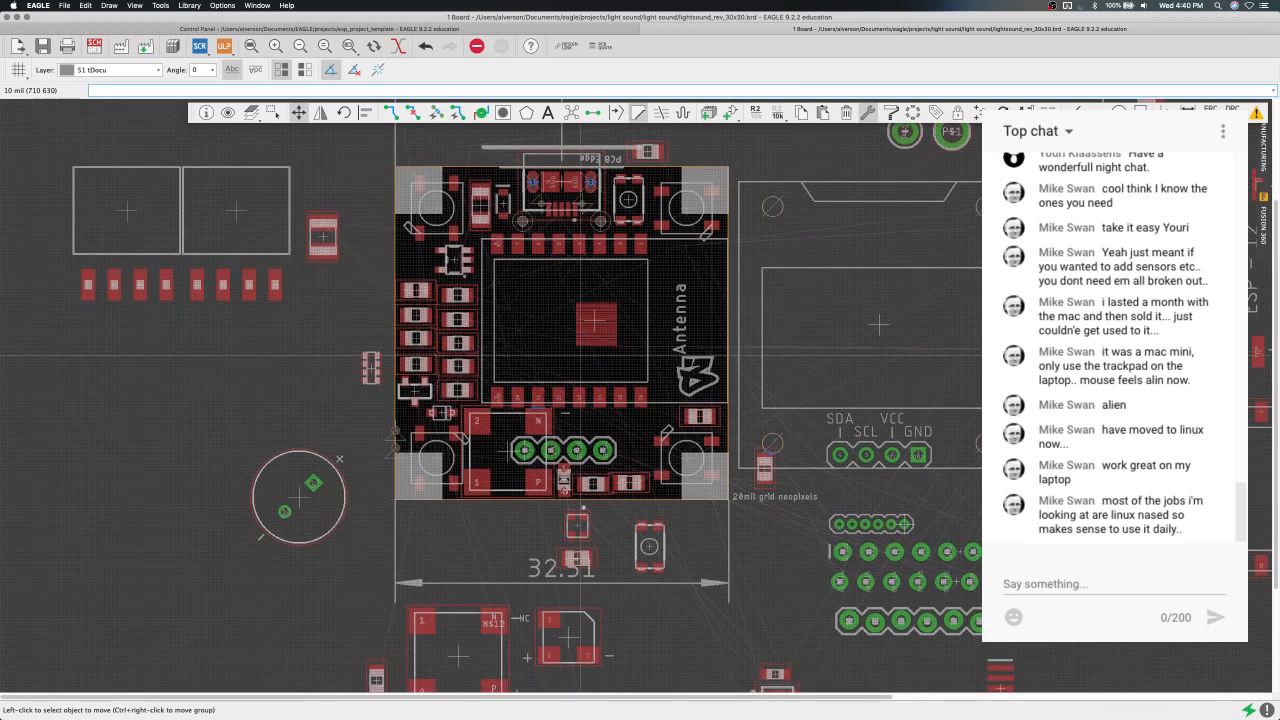
scroll(580, 355, down, 3)
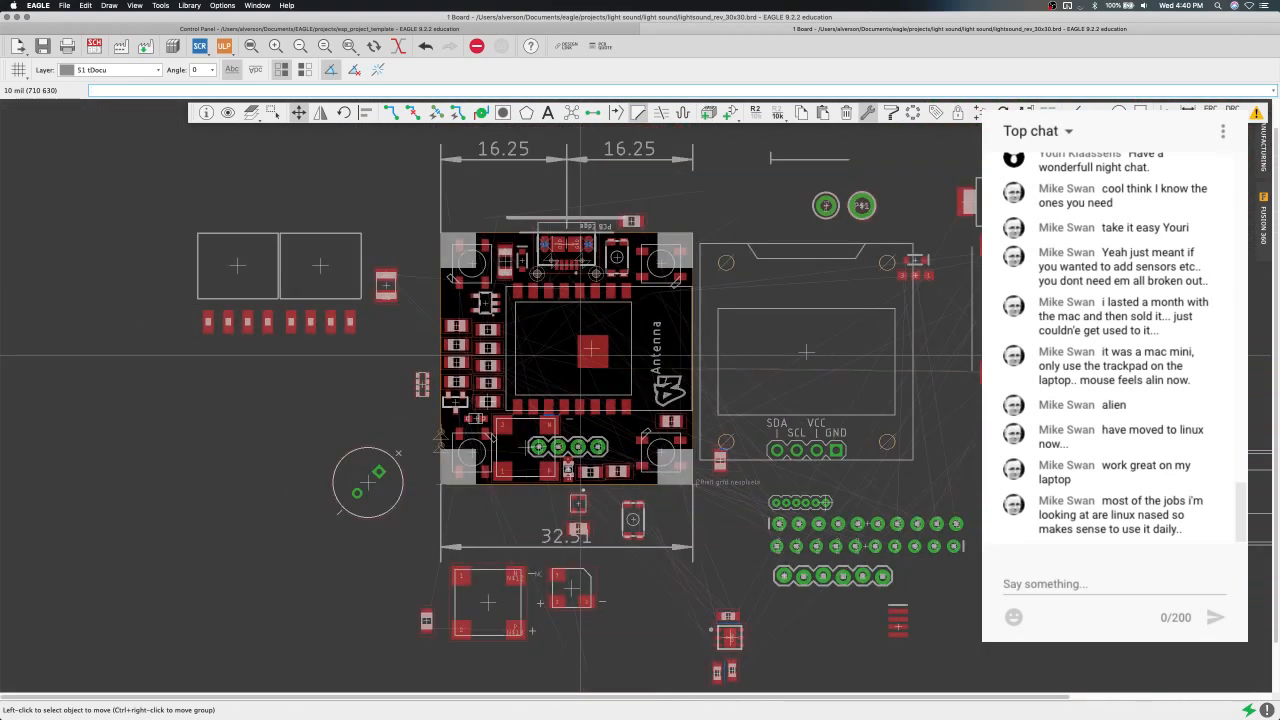
scroll(580, 355, up, 2)
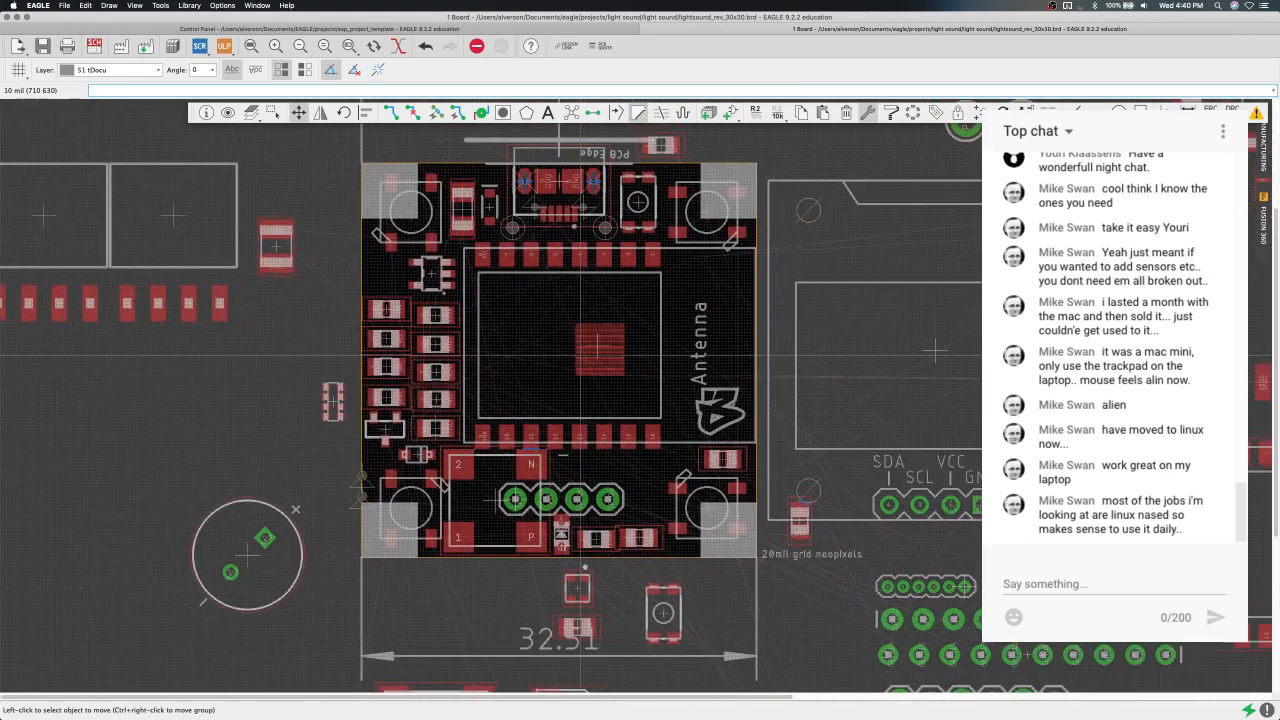
scroll(580, 355, up, 2)
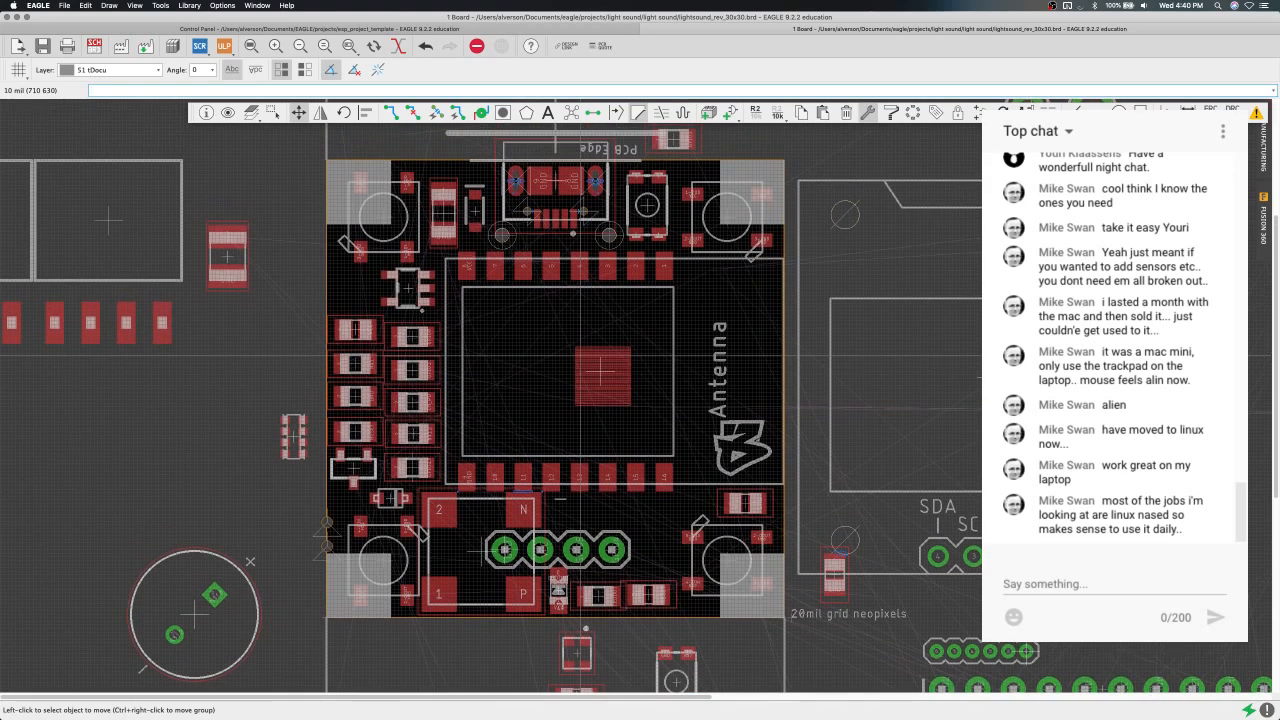
scroll(580, 355, up, 1)
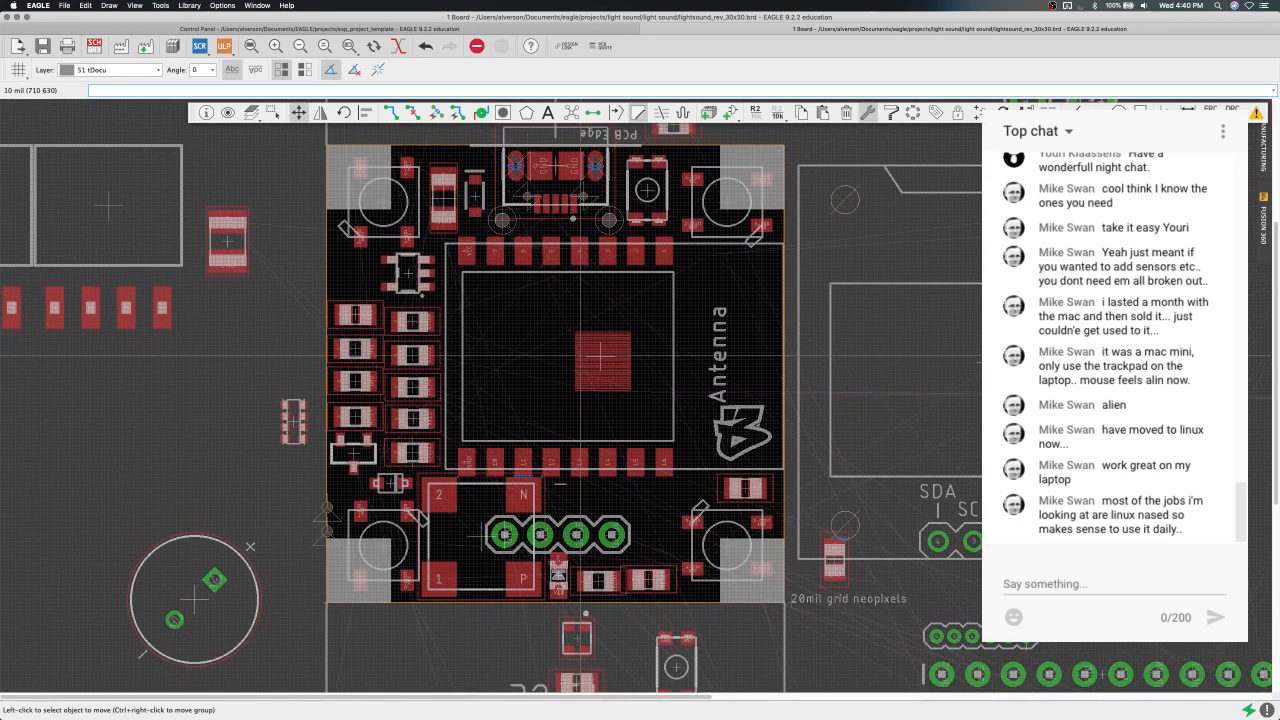
scroll(580, 355, down, 3)
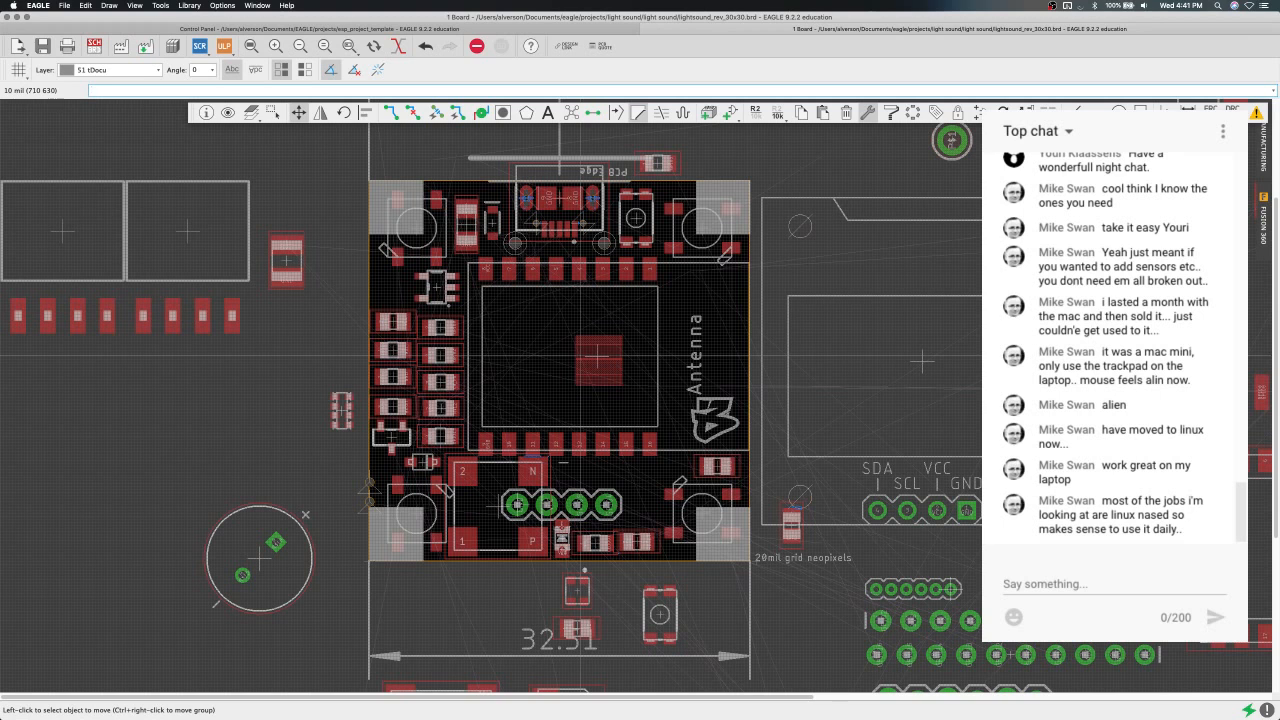
mouse_move(583, 352)
middle_down()
mouse_move(584, 336)
mouse_move(605, 346)
middle_up()
scroll(617, 342, down, 1)
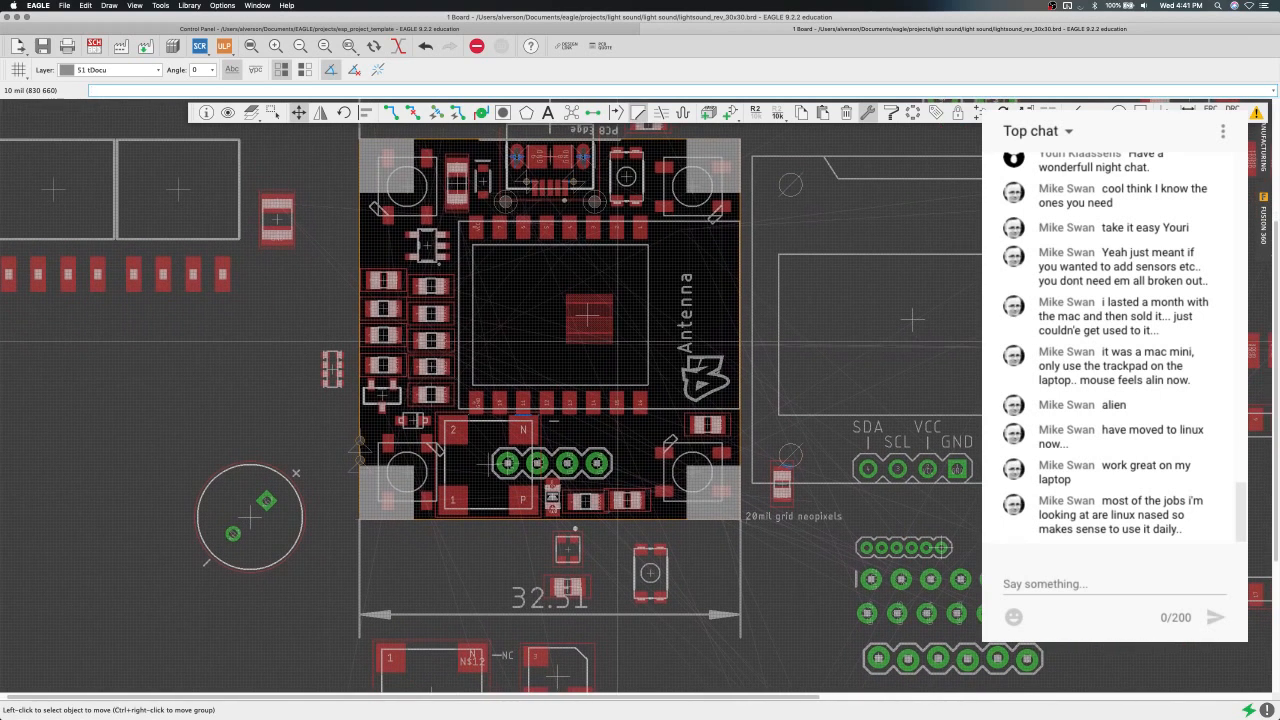
Try the 128x32 OLED display, rotated upright, over the compact board's four-pin header, and park it beyond the ESP modules outside the outline.
scroll(617, 342, up, 1)
scroll(617, 342, down, 5)
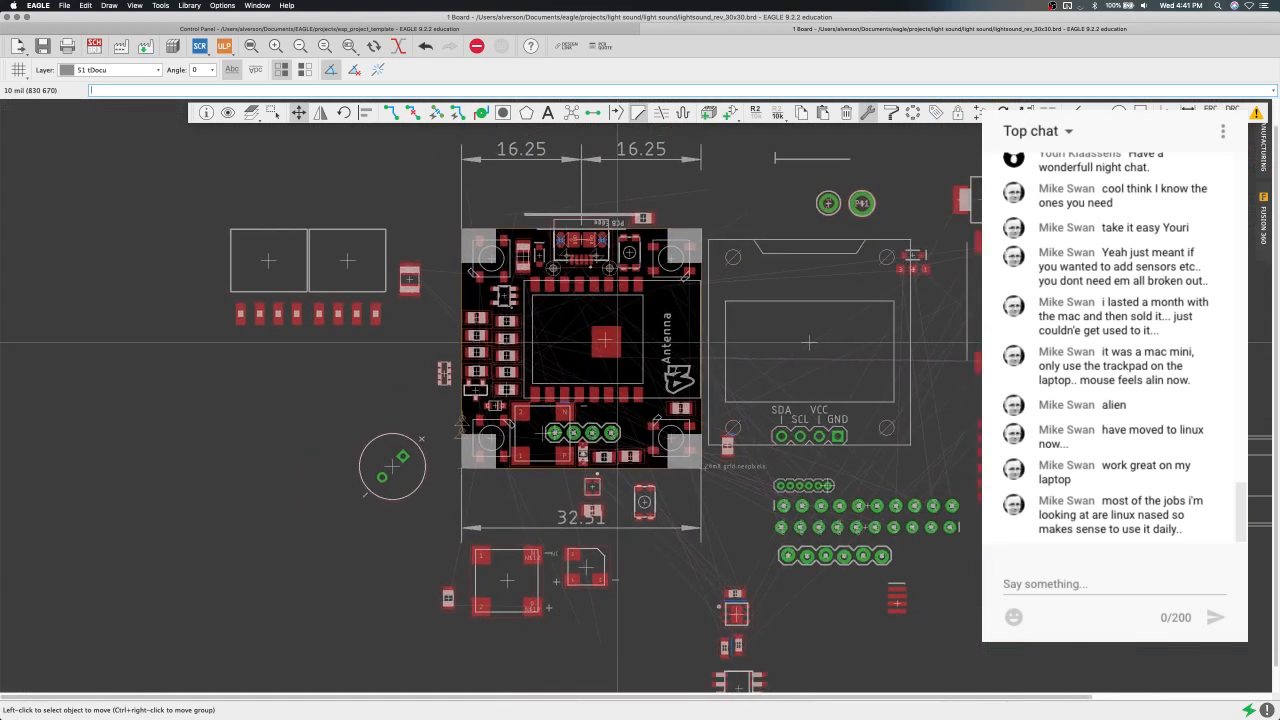
scroll(617, 342, up, 2)
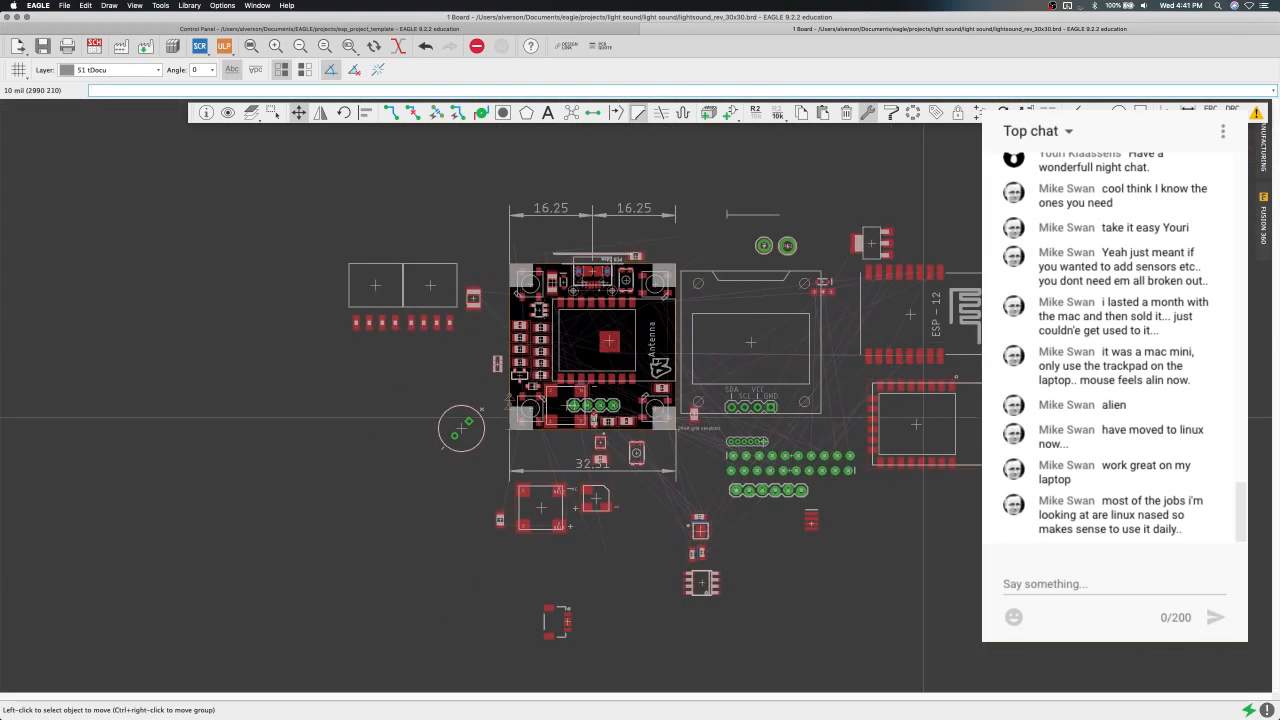
click(1085, 443)
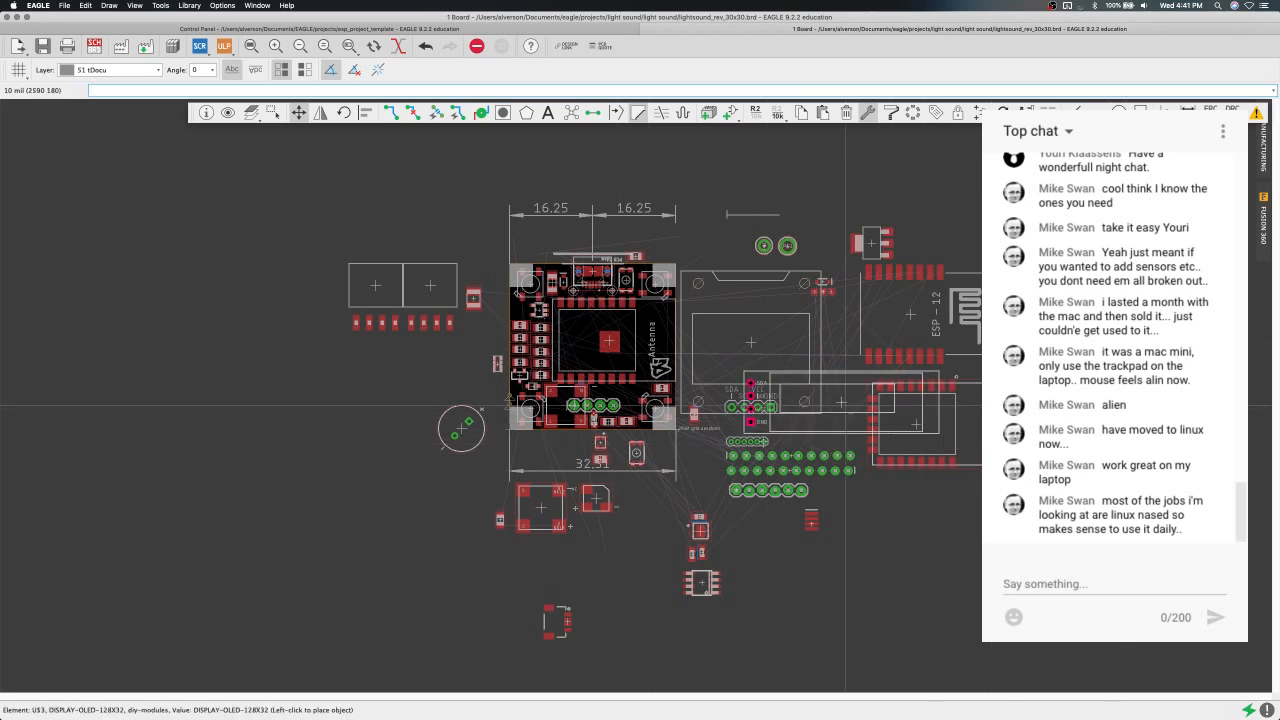
right_click(784, 392)
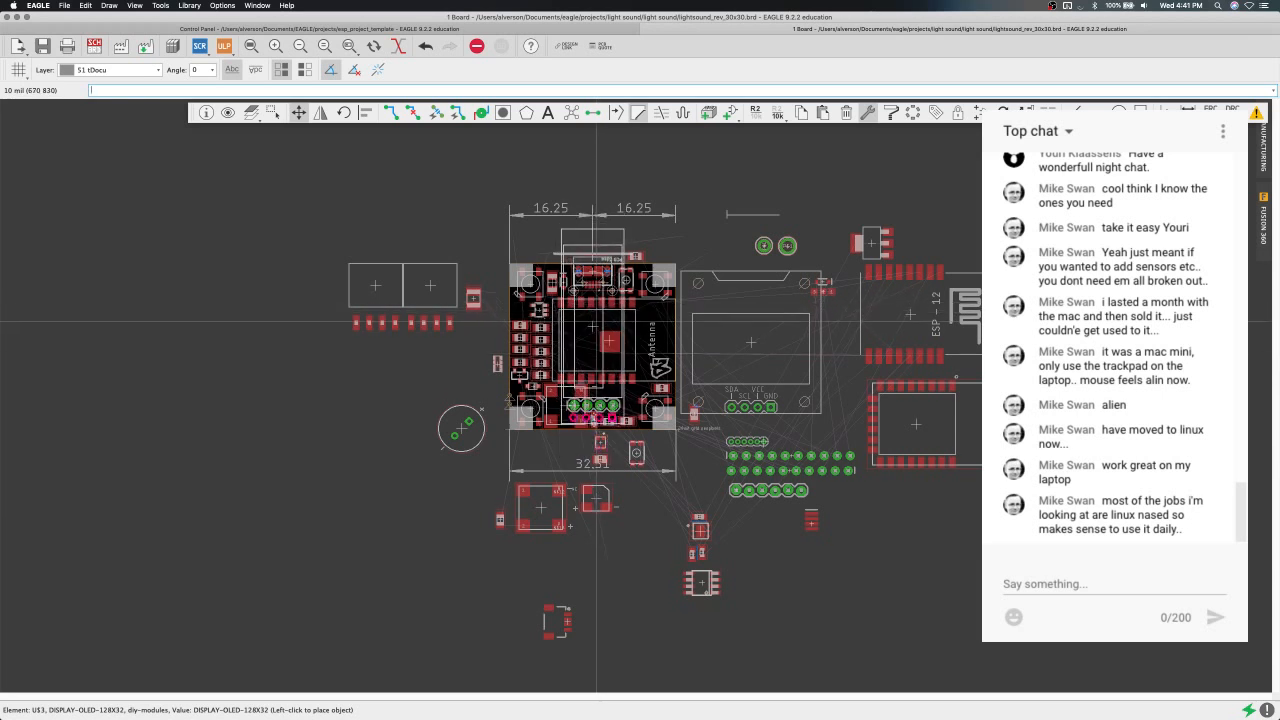
click(1073, 362)
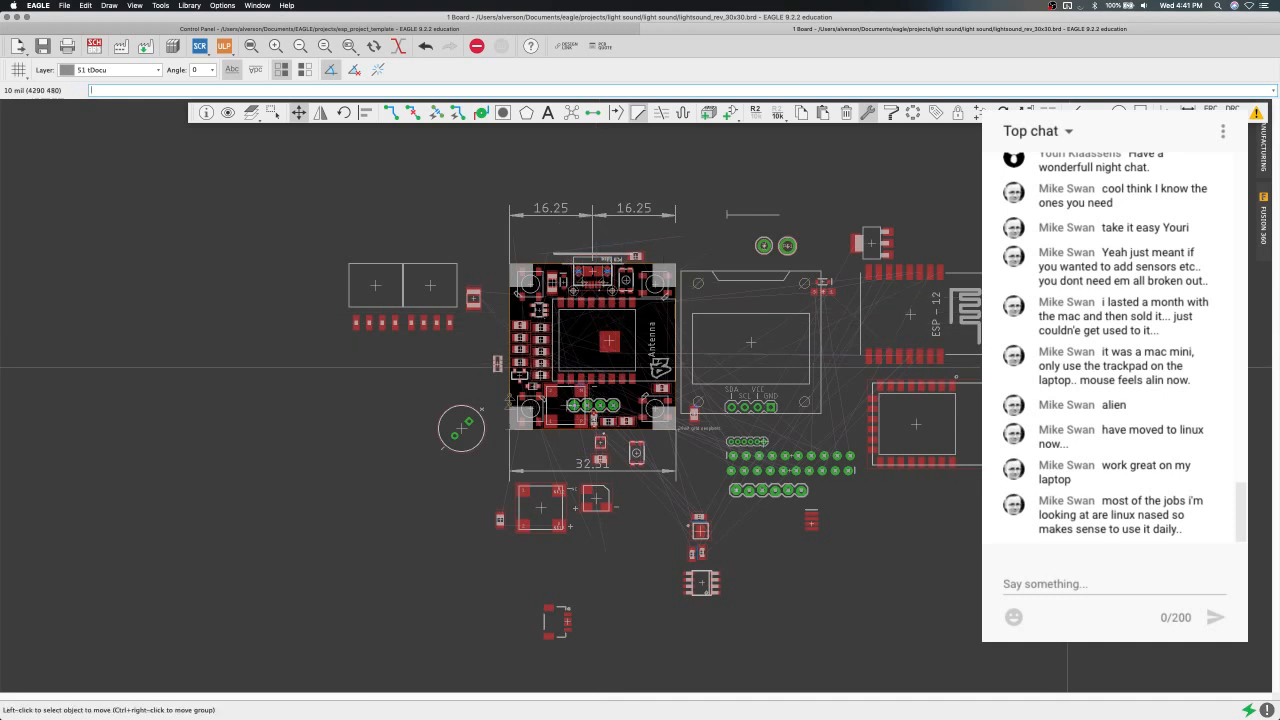
Compare the compact board's component placement with the schematic and the Preview screenshot of the earlier, fully routed lightsound board.
scroll(587, 290, up, 4)
scroll(580, 289, up, 3)
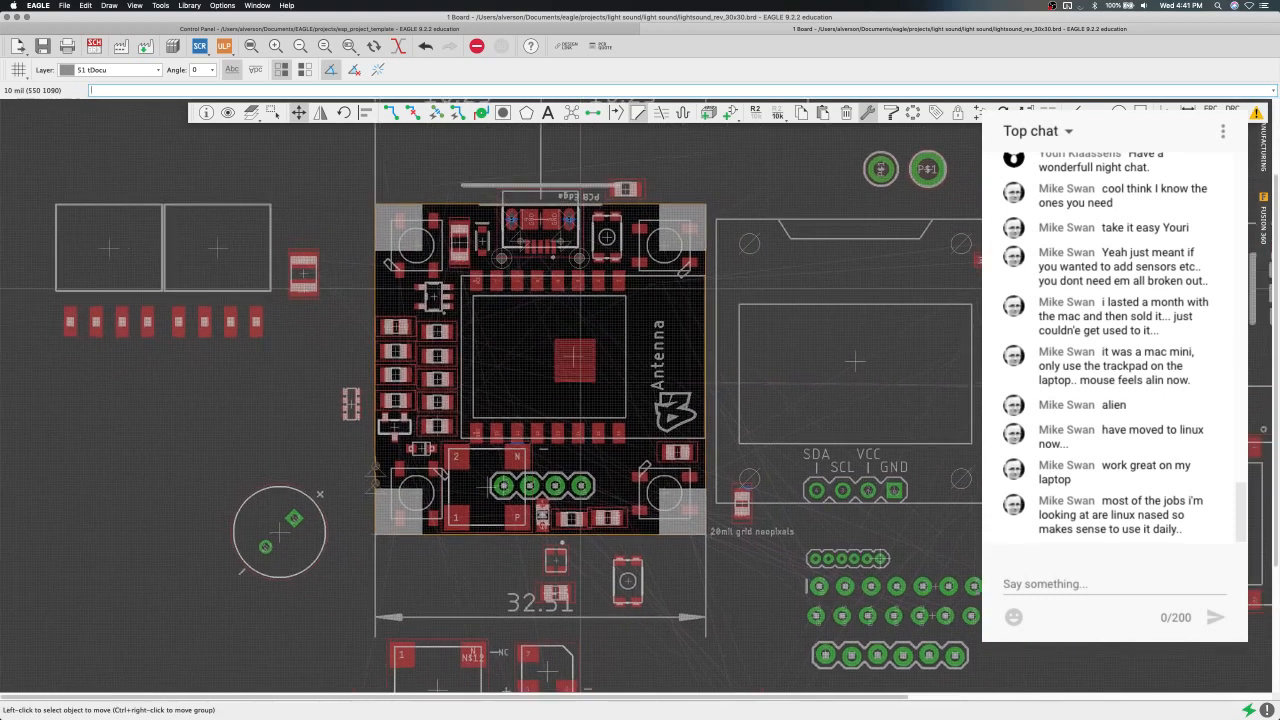
scroll(580, 289, down, 3)
scroll(580, 289, down, 2)
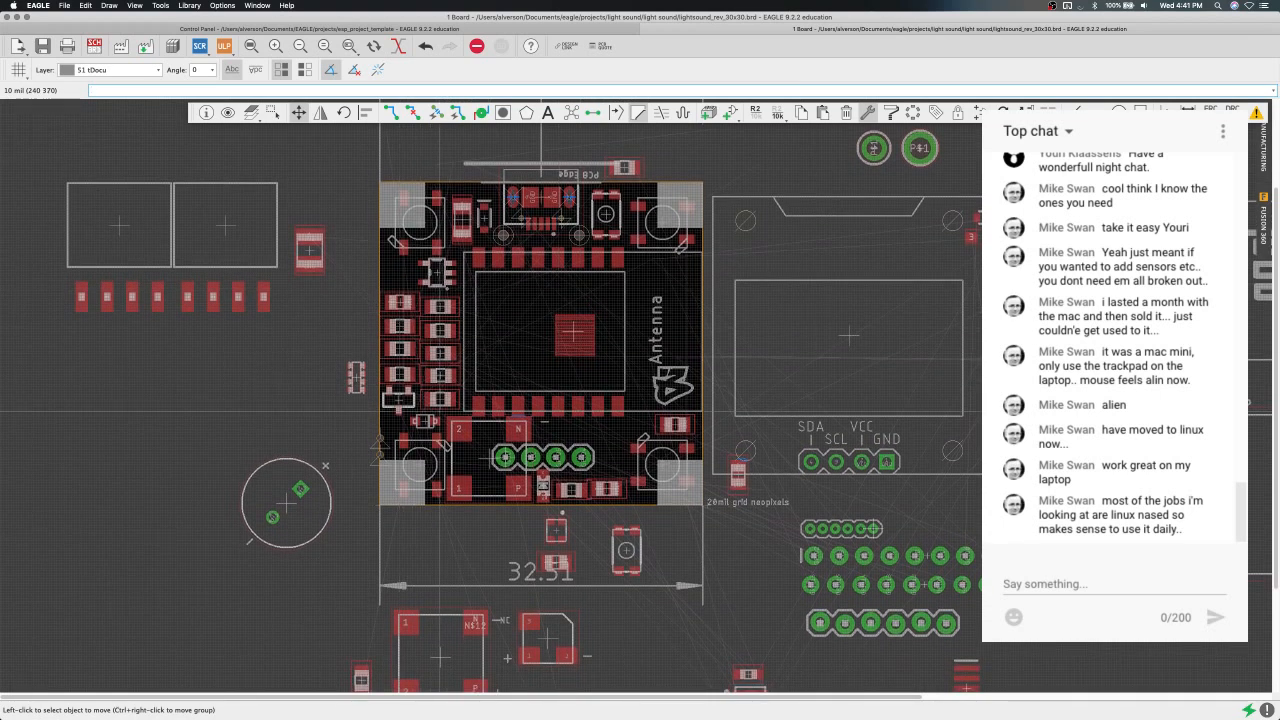
scroll(490, 458, down, 3)
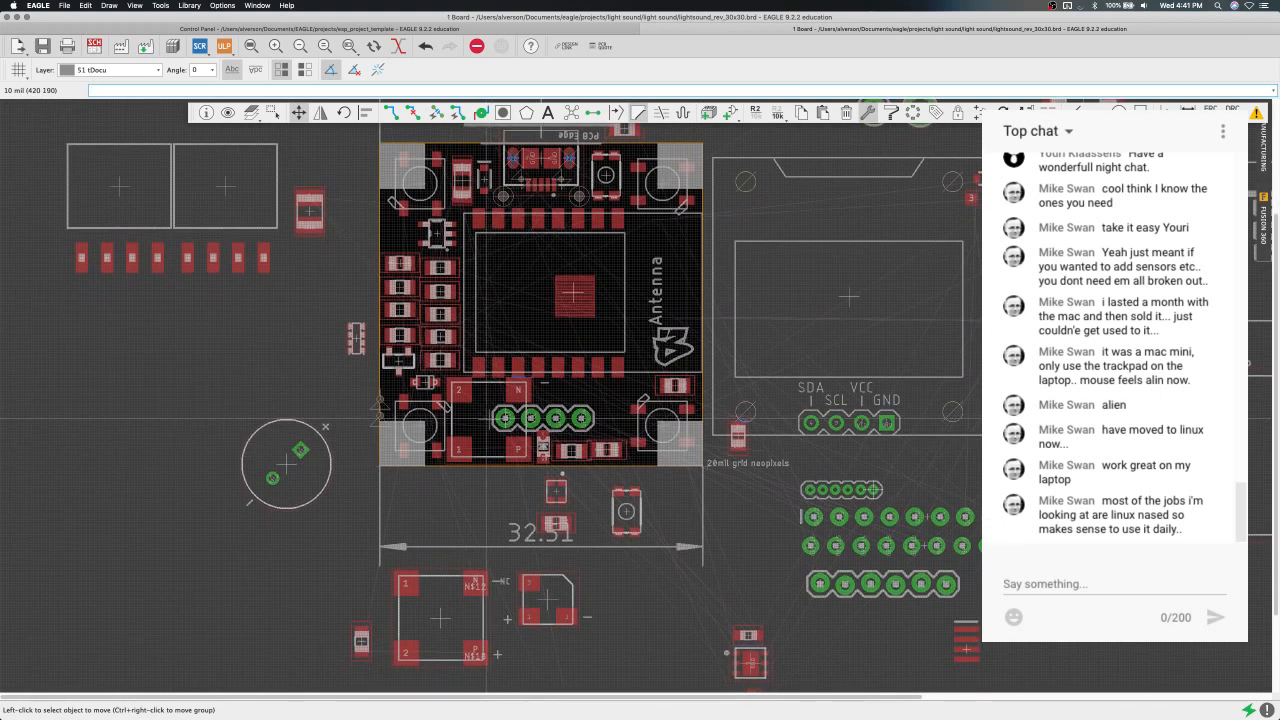
scroll(541, 380, up, 3)
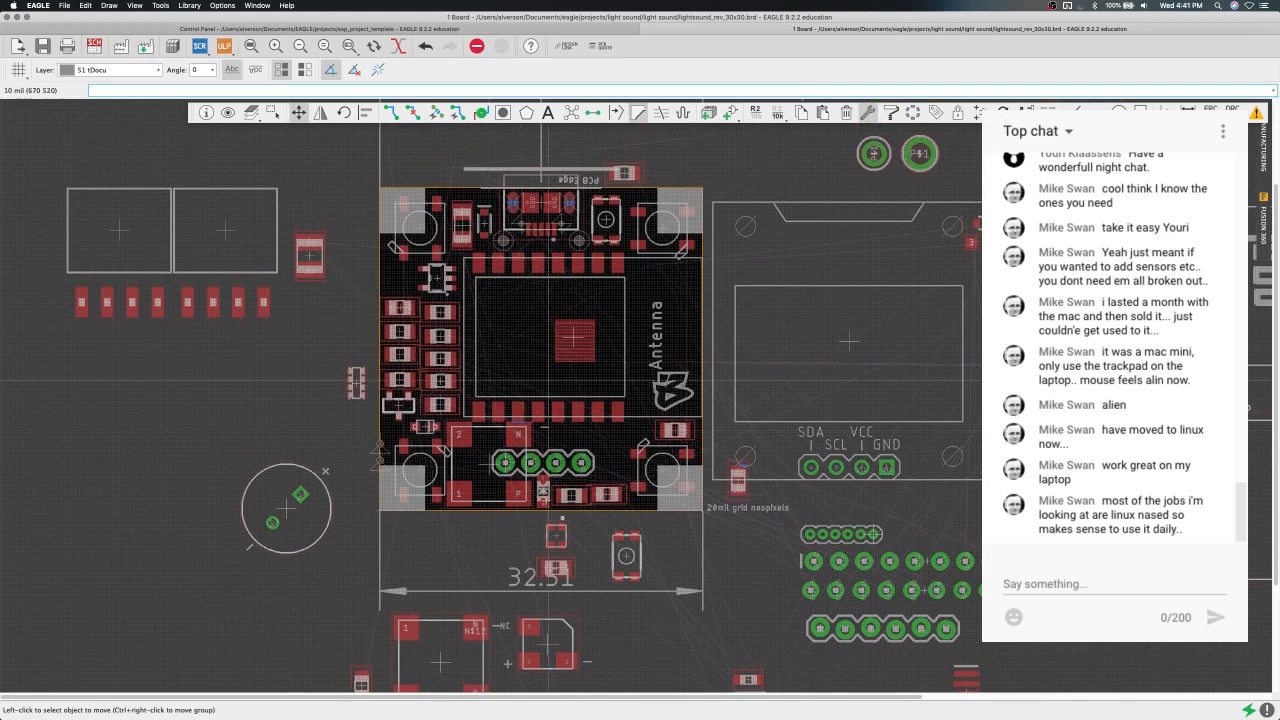
key(ctrl+Right)
key(ctrl+Right)
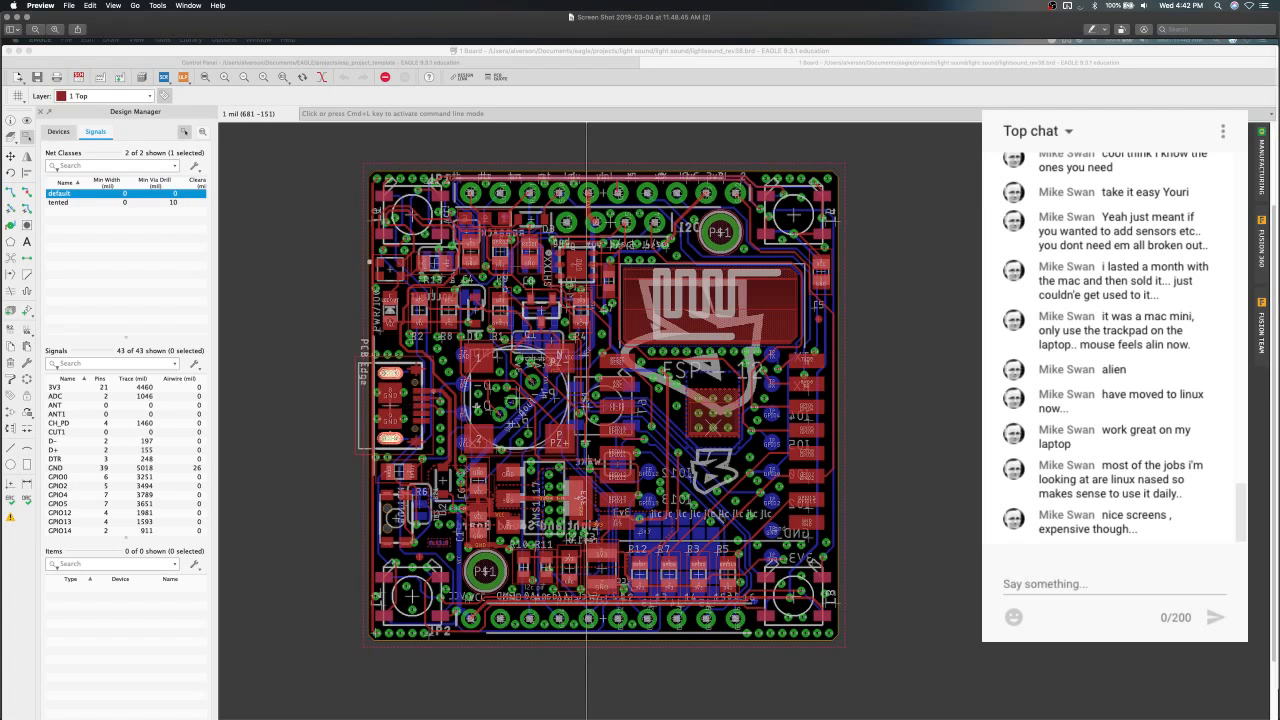
scroll(412, 405, down, 1)
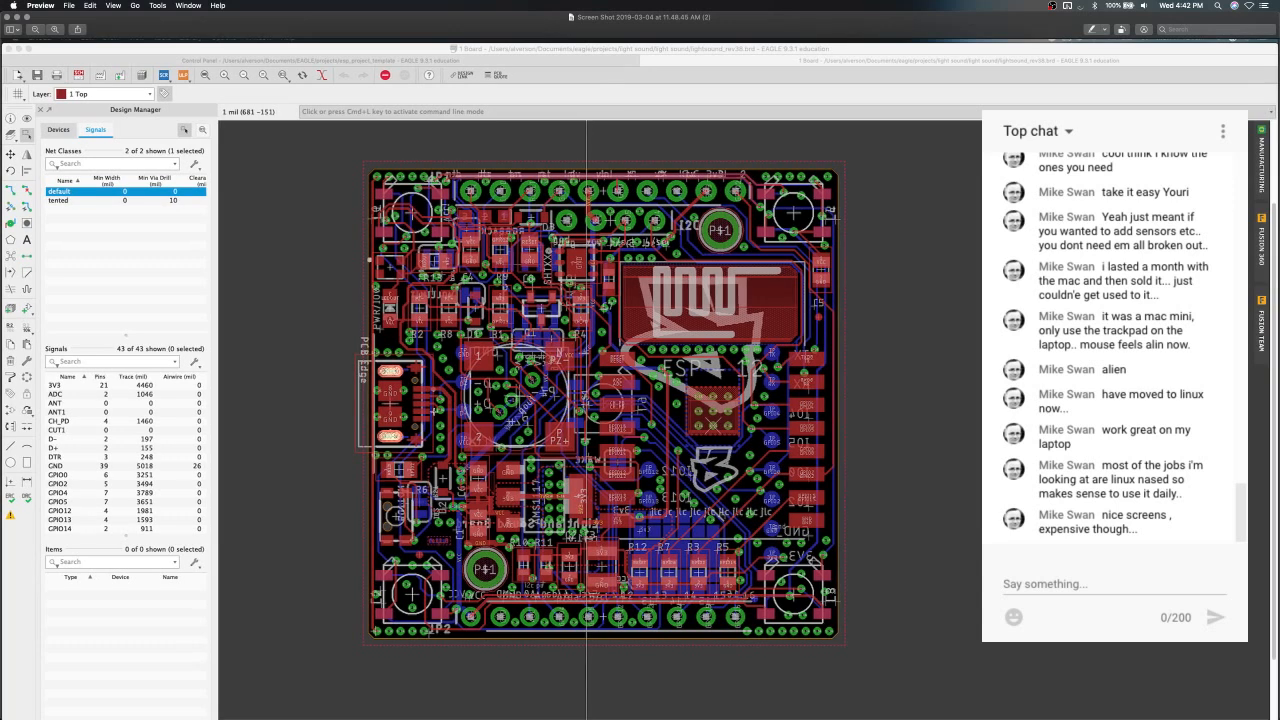
key(ctrl+Left)
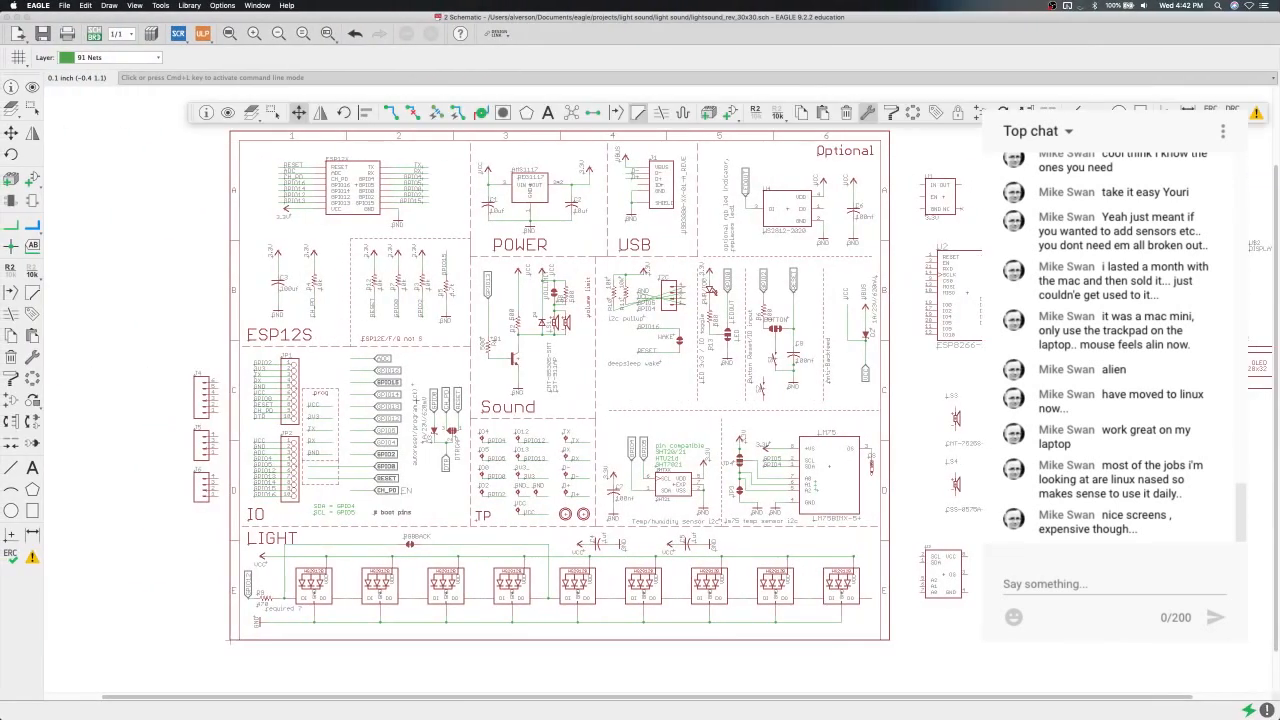
click(461, 381)
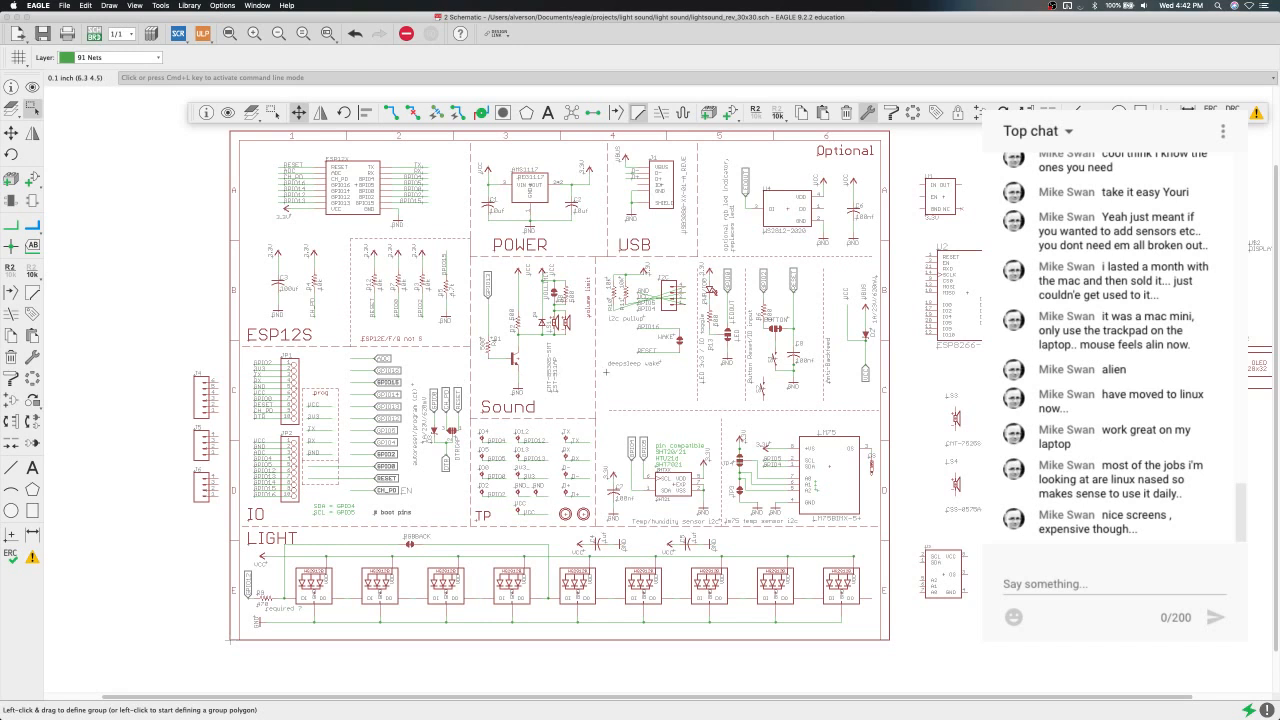
key(ctrl+Right)
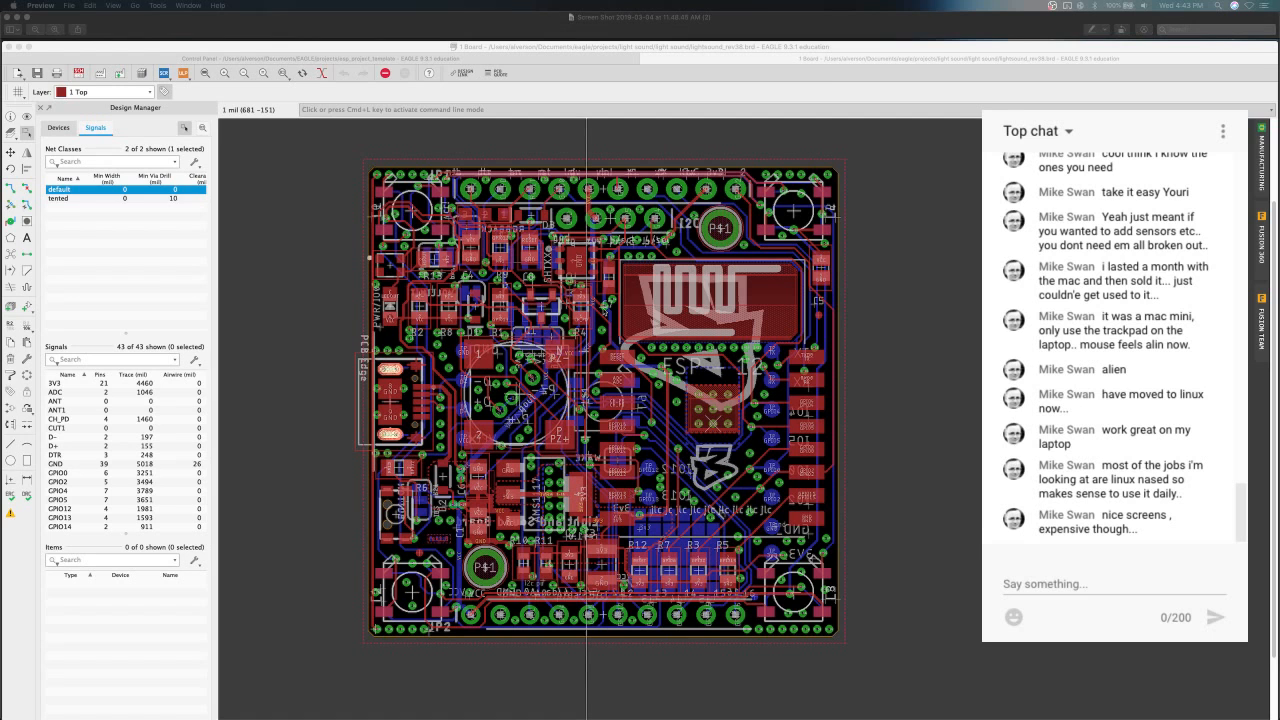
scroll(609, 323, down, 1)
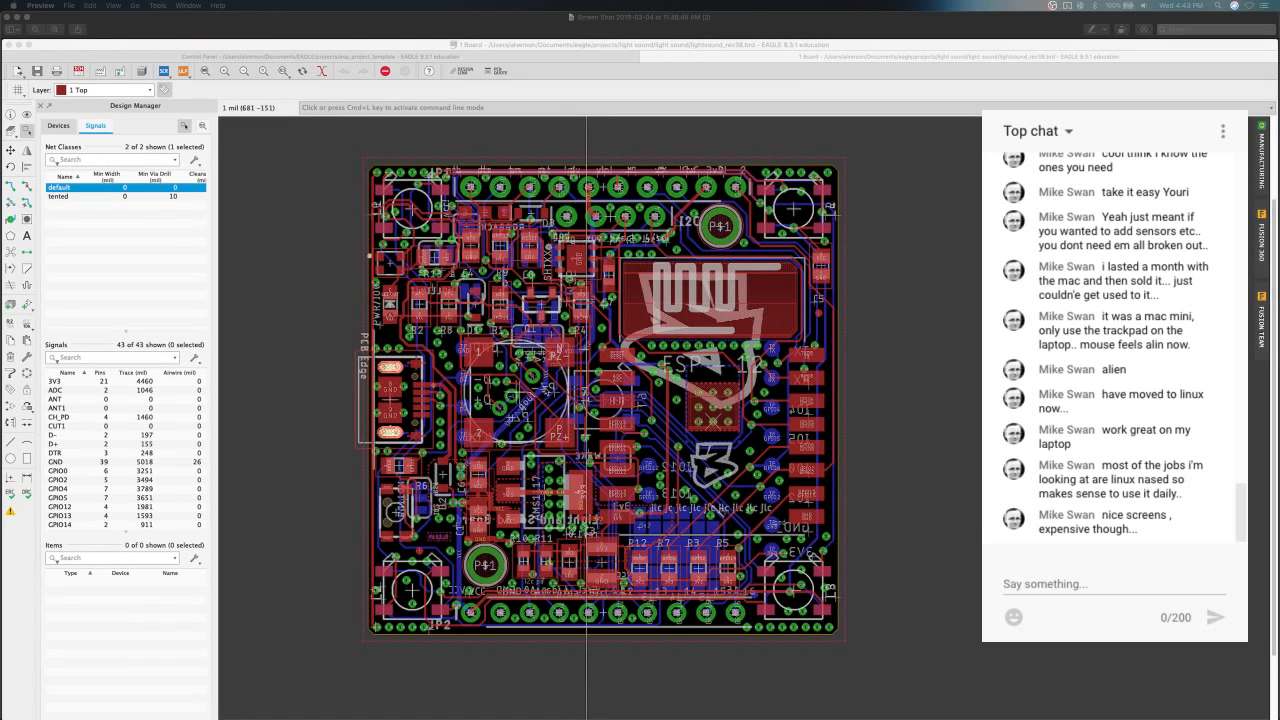
click(554, 379)
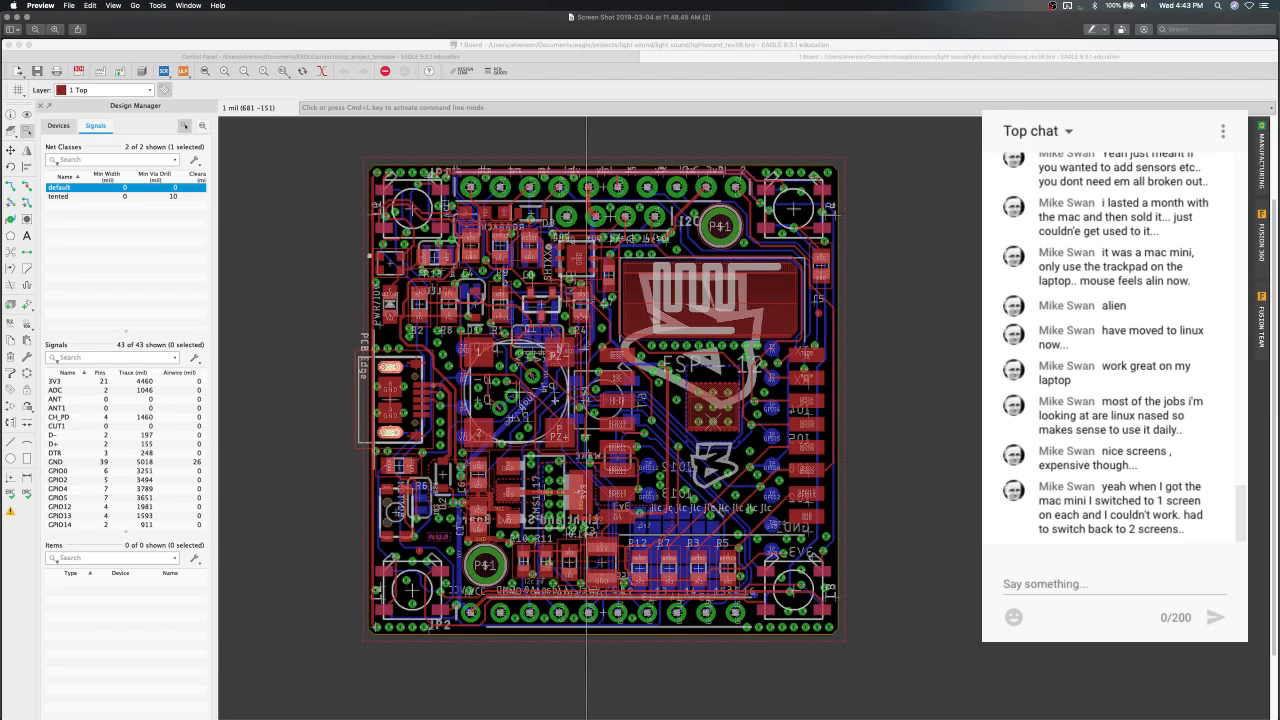
key(ctrl+Left)
key(ctrl+Left)
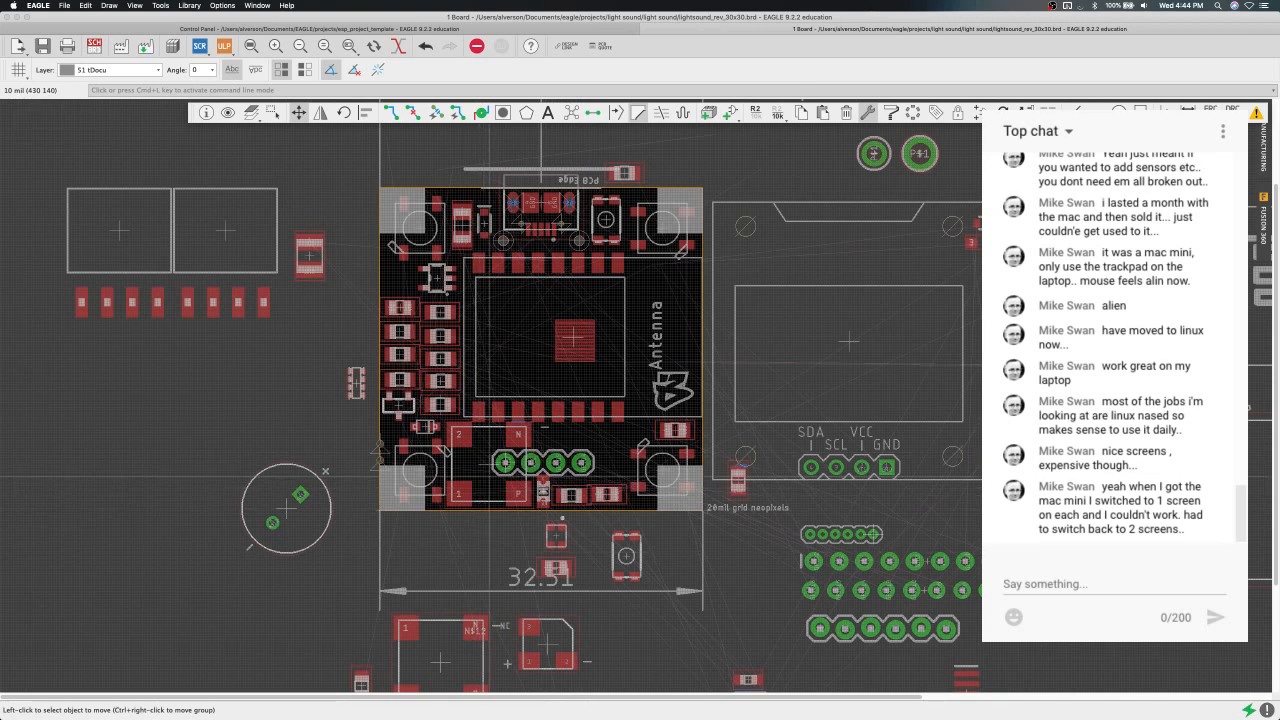
Look back and forth between the desktops holding the compact board layout, the schematic and the earlier board's screenshot, ending on the layout.
middle_drag(509, 433, 481, 431)
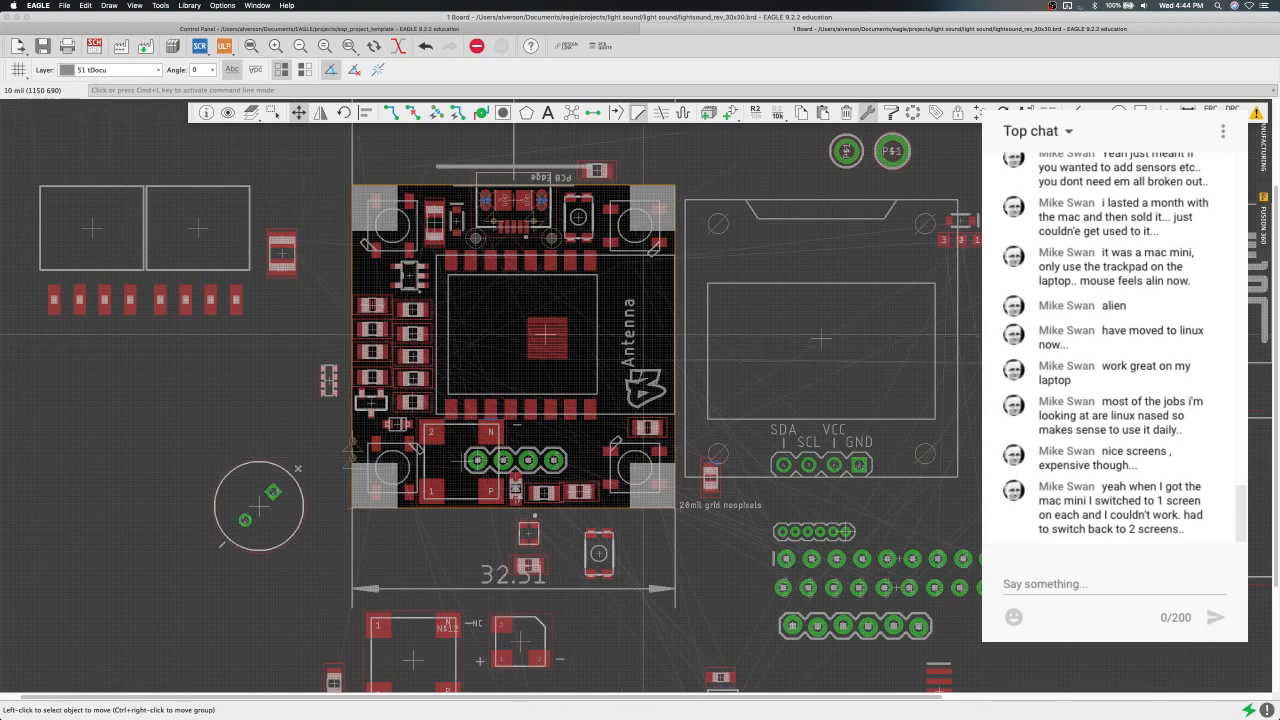
key(ctrl+Right)
key(ctrl+Left)
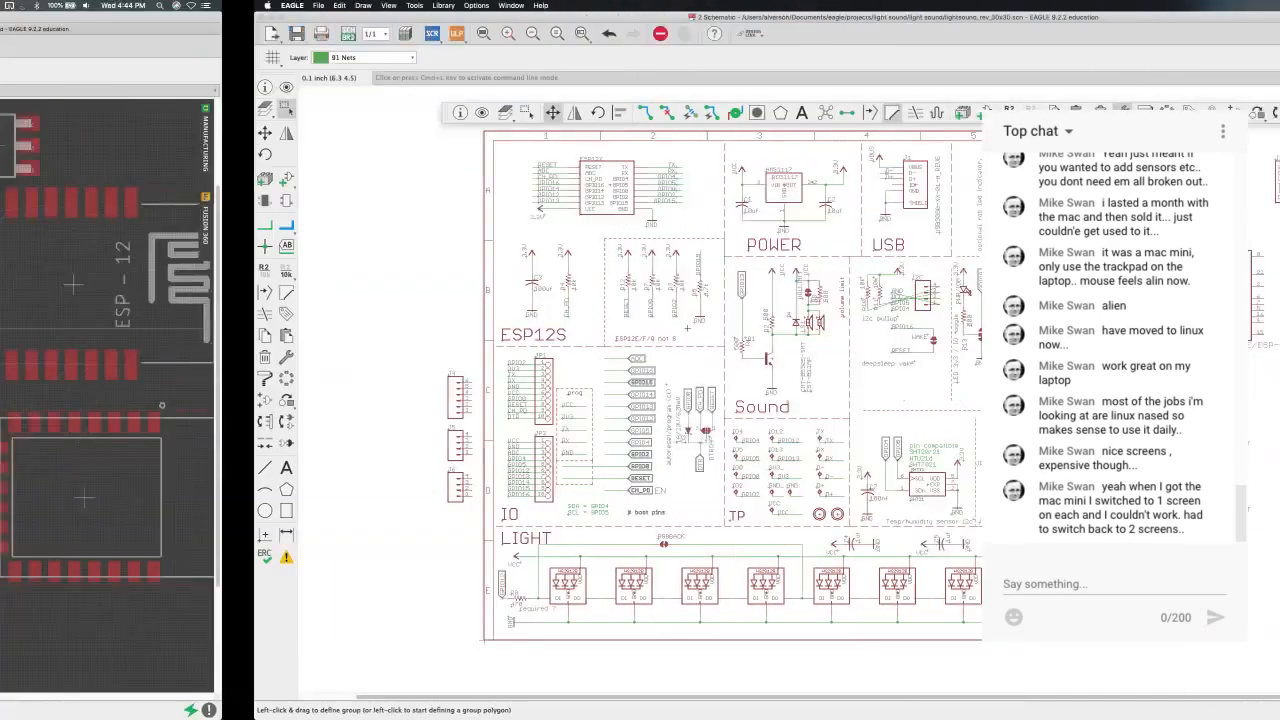
key(ctrl+Up)
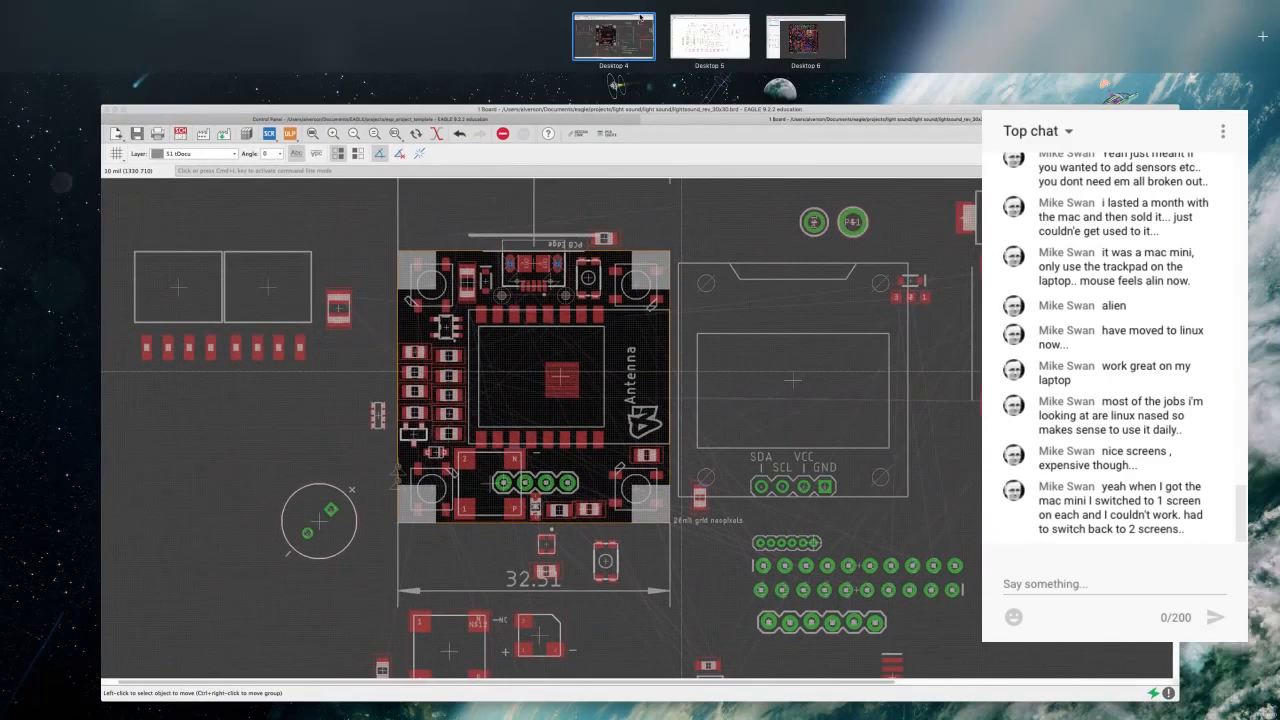
click(640, 30)
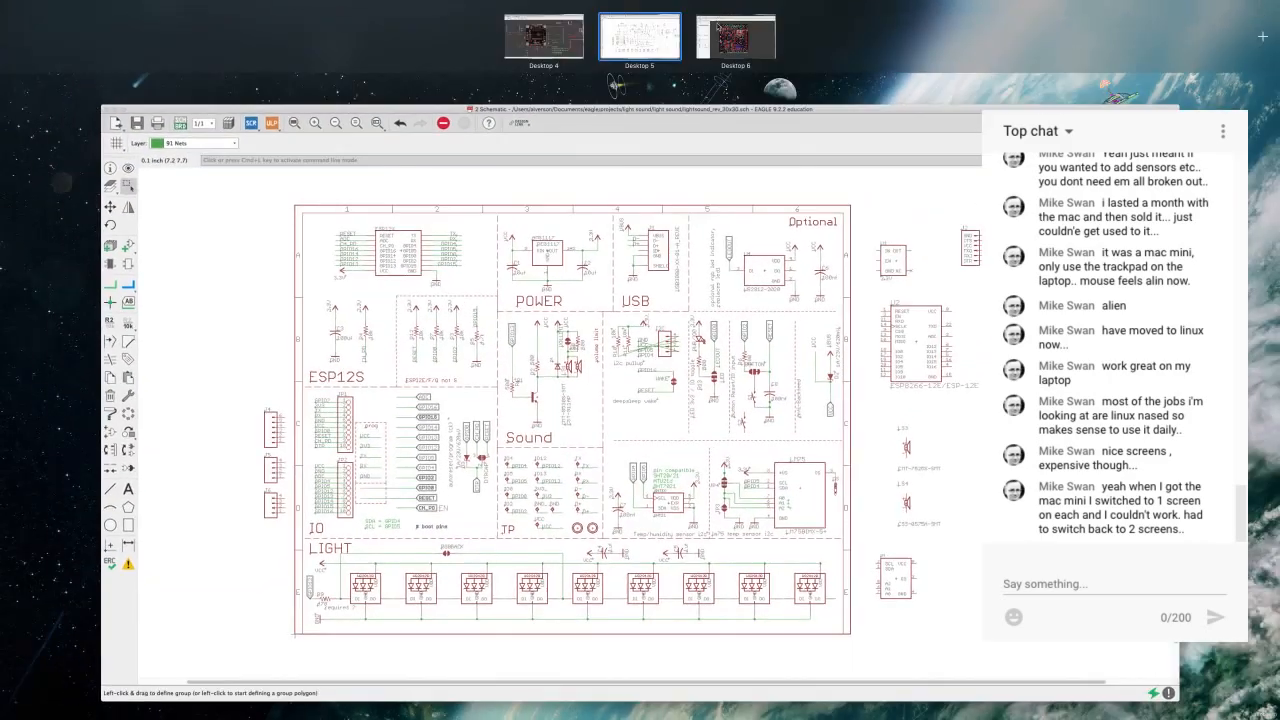
click(727, 38)
key(ctrl+Up)
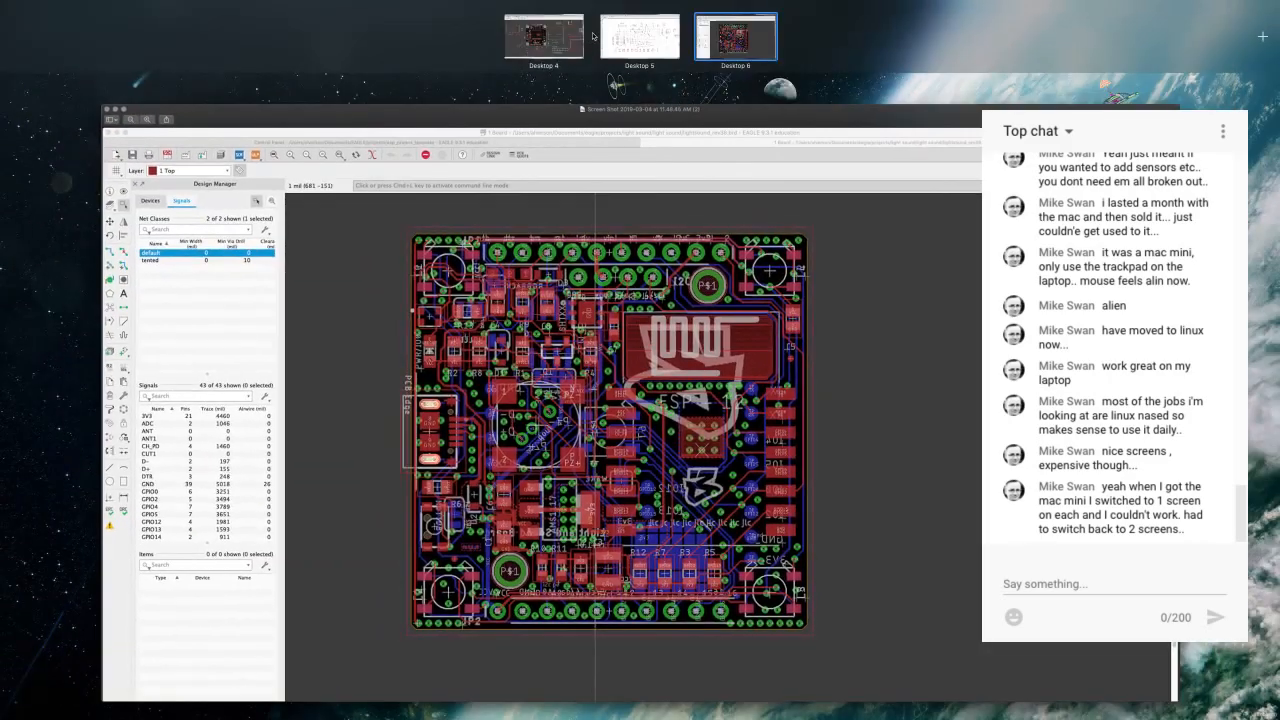
click(548, 35)
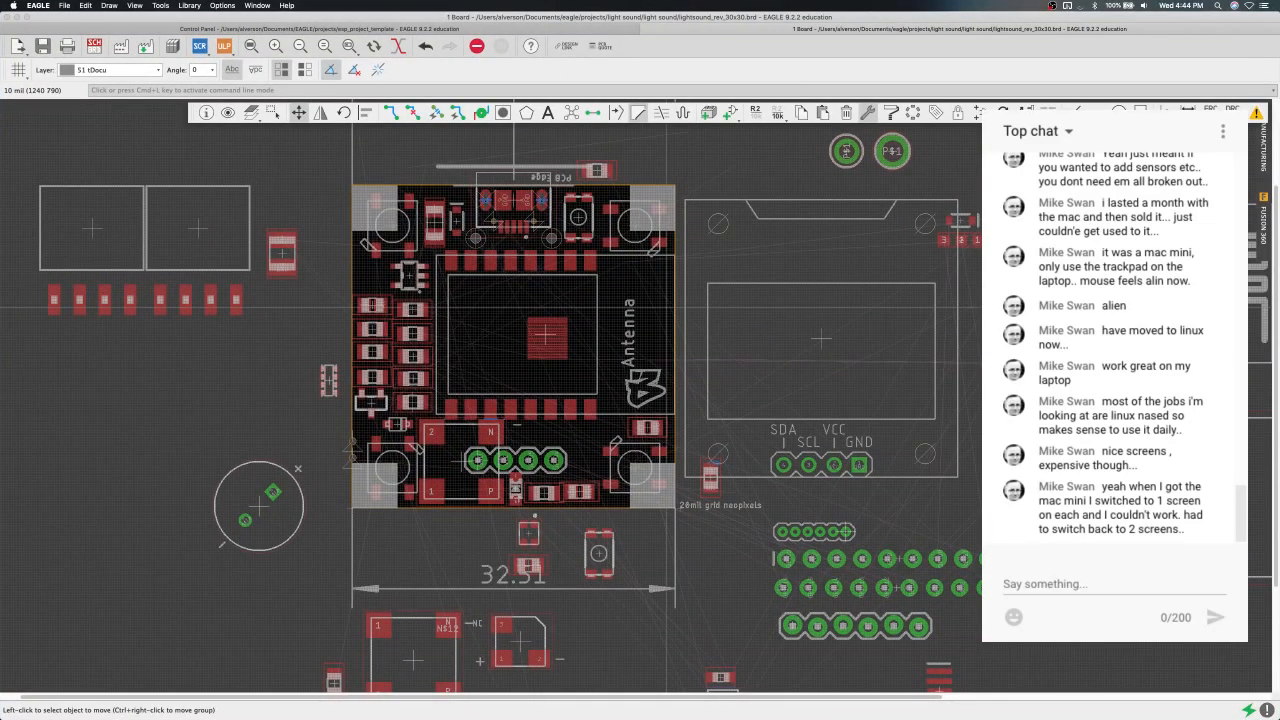
key(ctrl+Right)
key(ctrl+Right)
key(ctrl+Left)
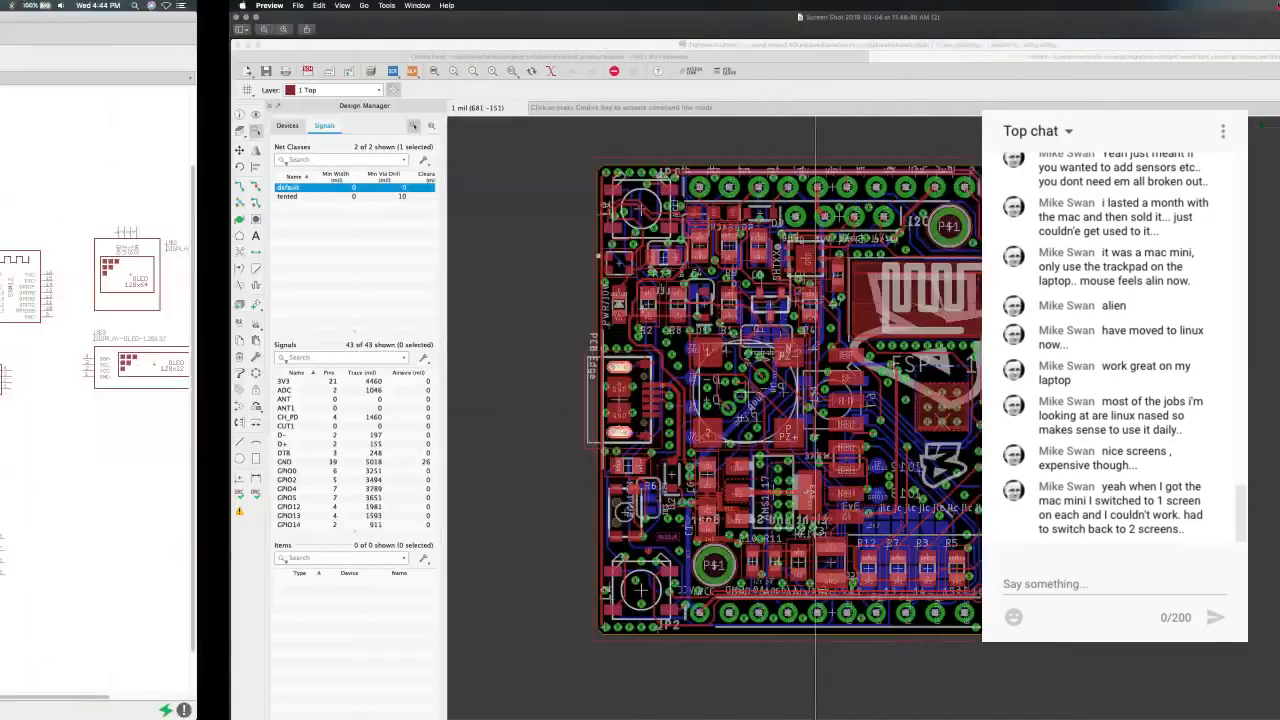
key(ctrl+Left)
key(ctrl+Right)
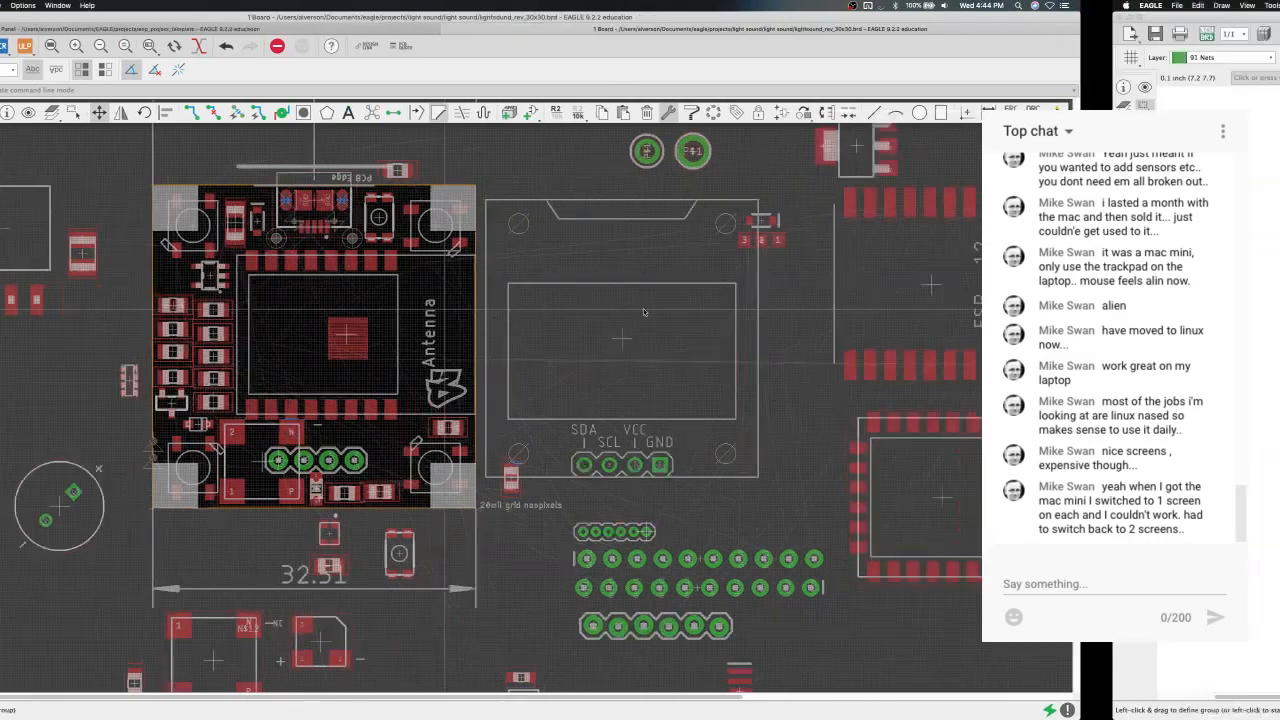
key(ctrl+Left)
key(ctrl+Right)
key(ctrl+Right)
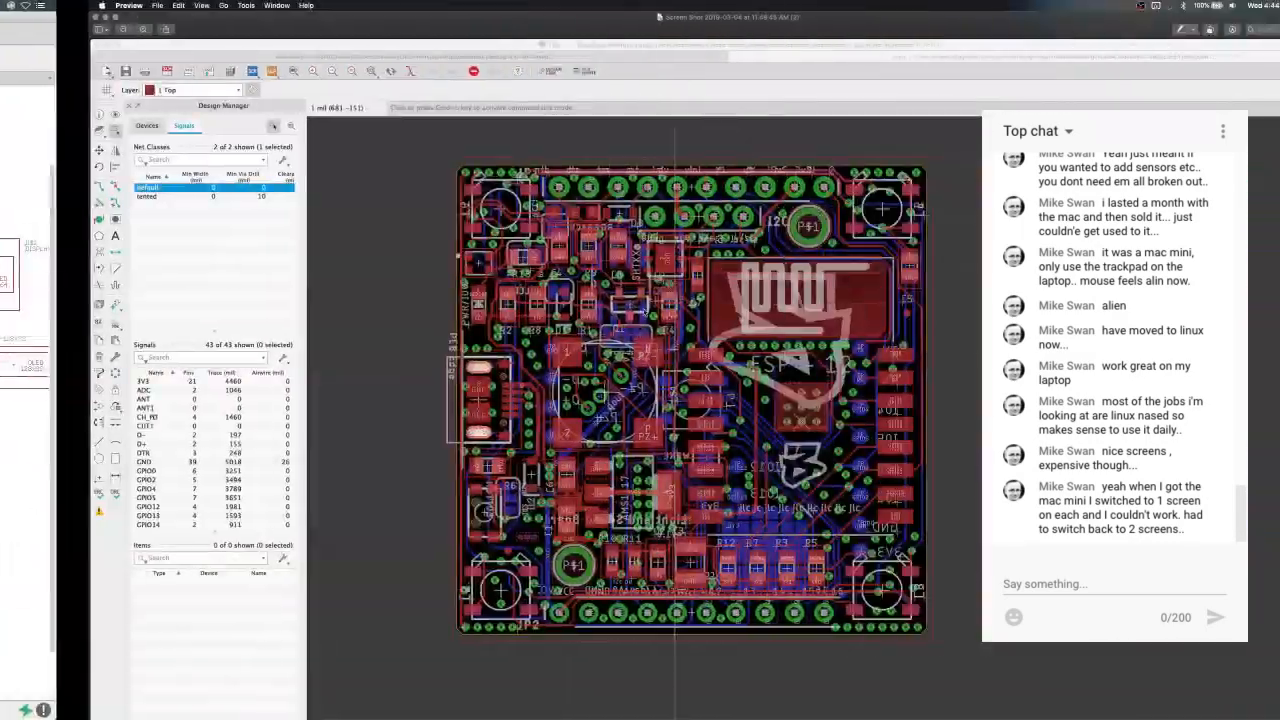
key(ctrl+Left)
key(ctrl+Left)
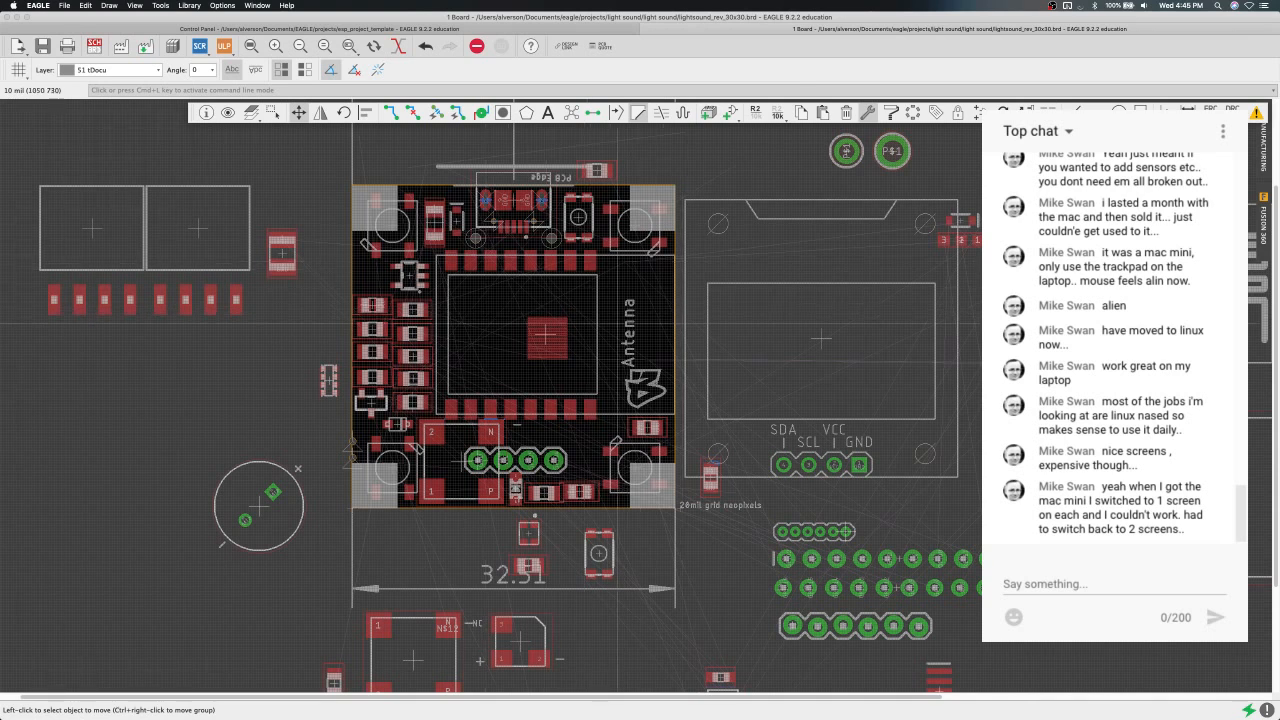
scroll(643, 330, right, 5)
scroll(643, 330, left, 5)
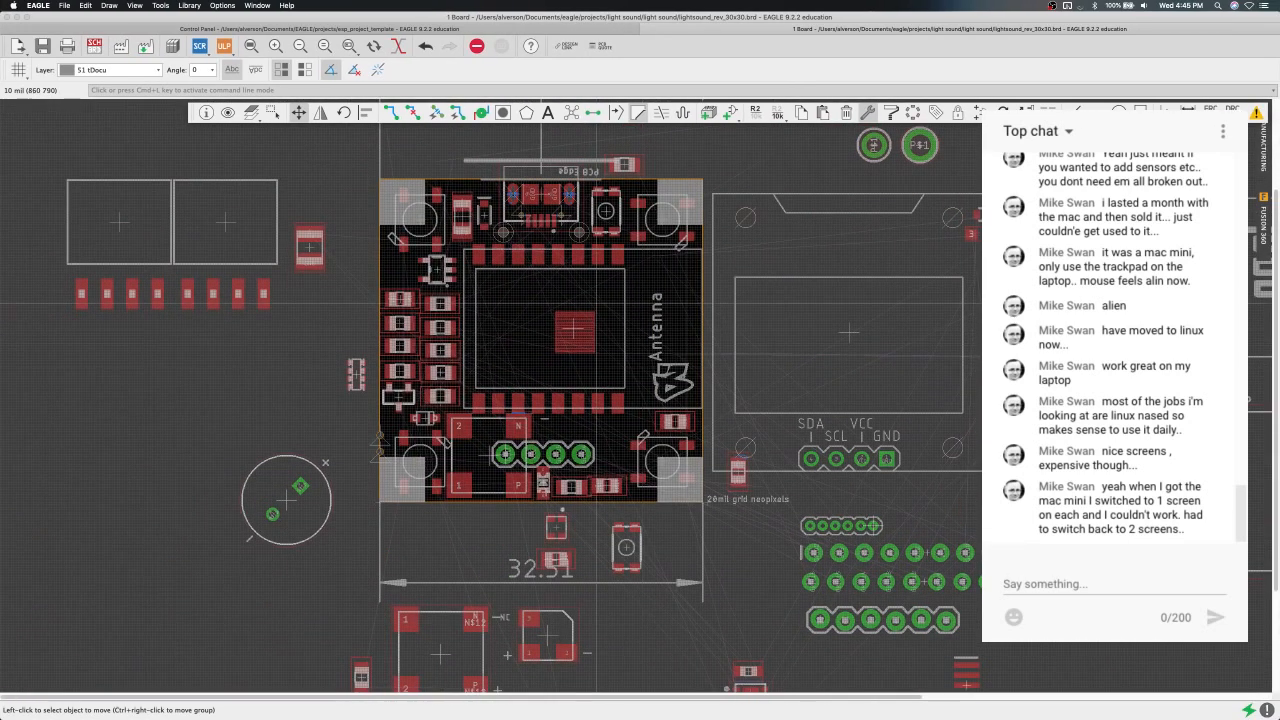
key(ctrl+Right)
key(ctrl+Left)
key(ctrl+Right)
key(ctrl+Right)
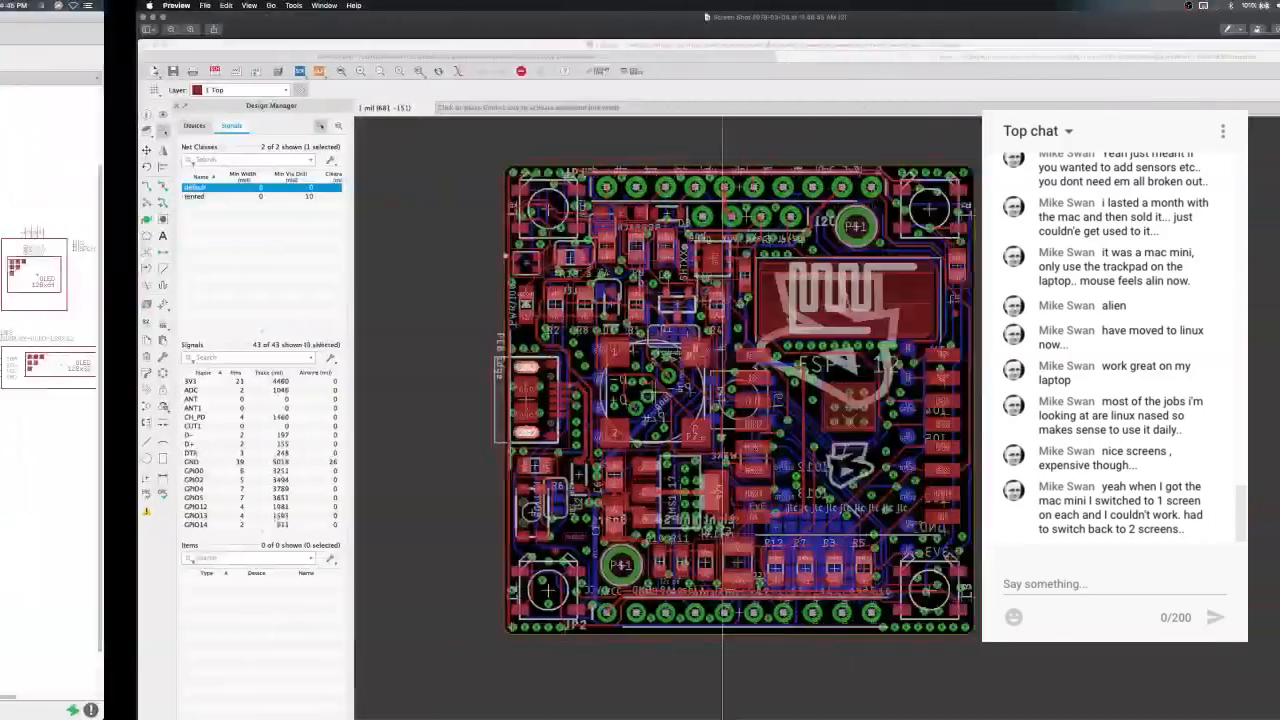
key(ctrl+Left)
key(ctrl+Left)
key(ctrl+Right)
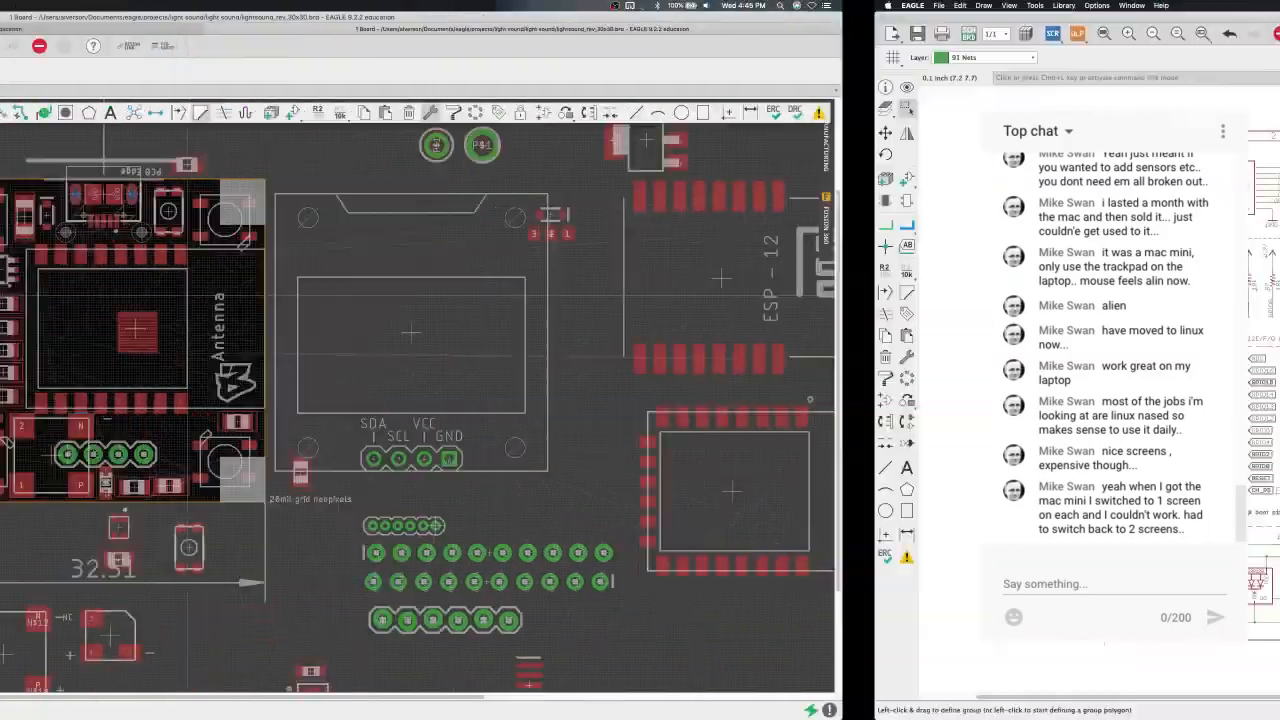
key(ctrl+Right)
key(ctrl+Left)
key(ctrl+Left)
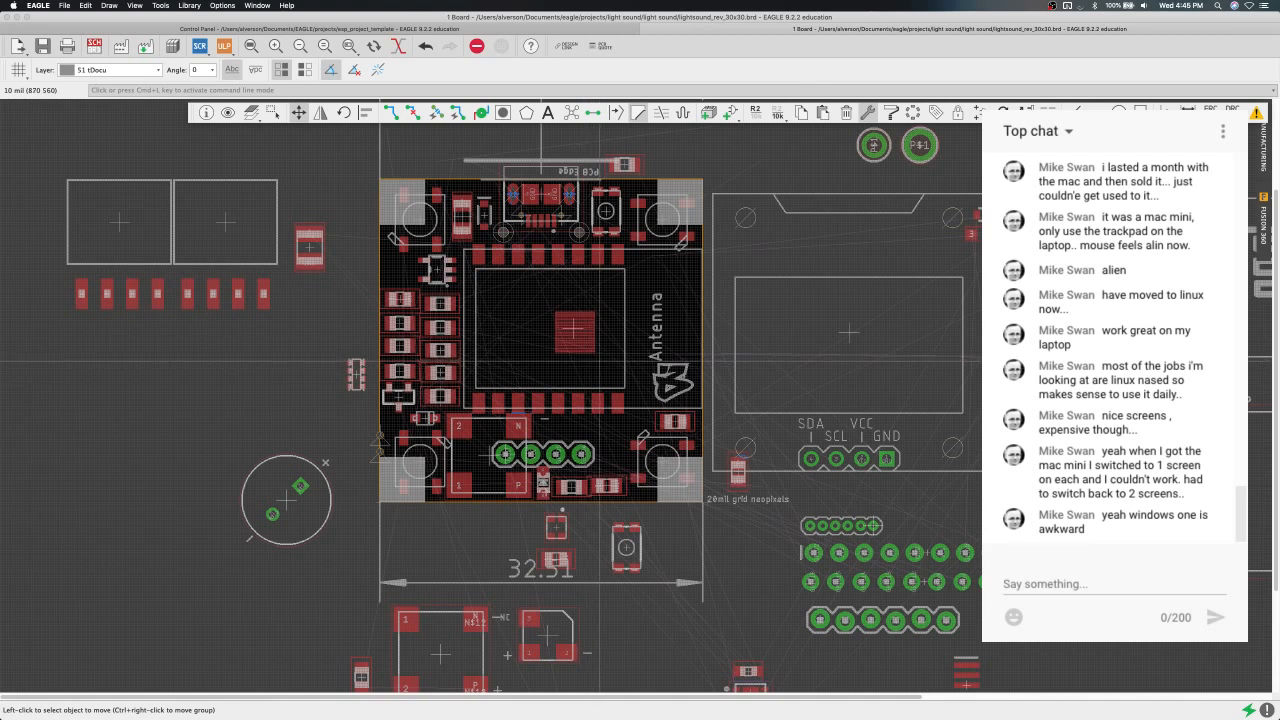
scroll(540, 360, up, 3)
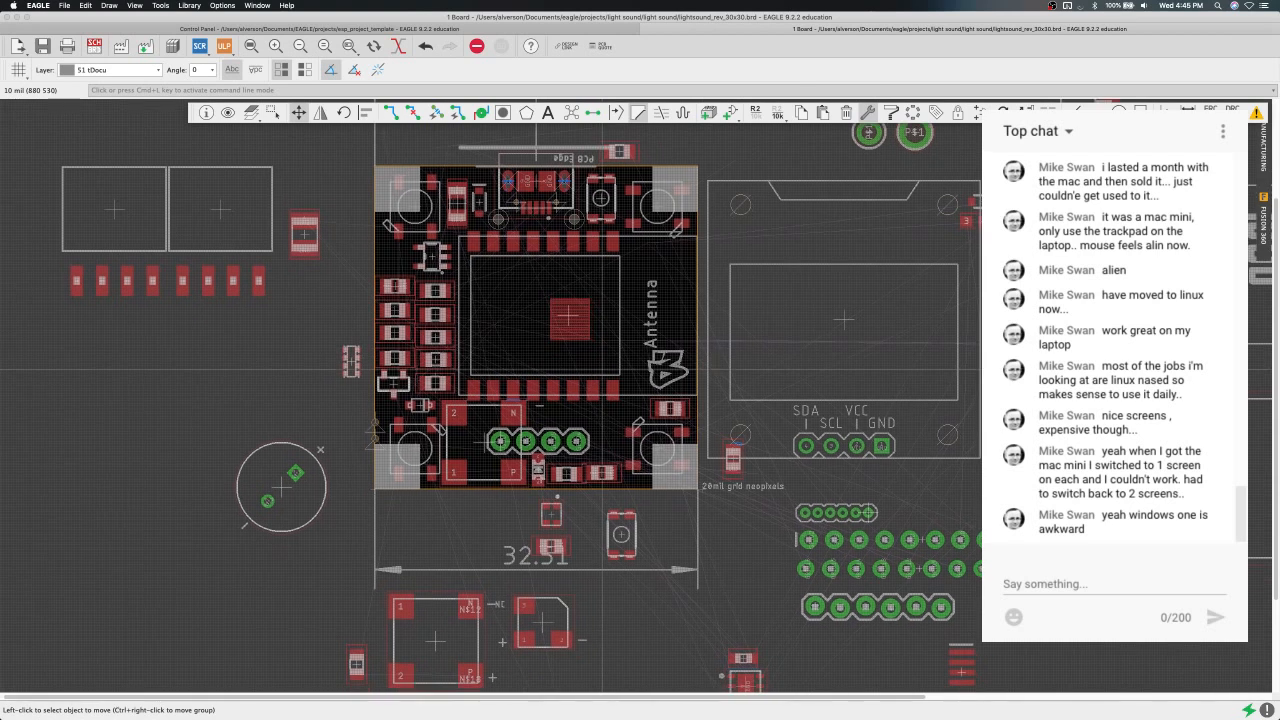
scroll(540, 368, up, 2)
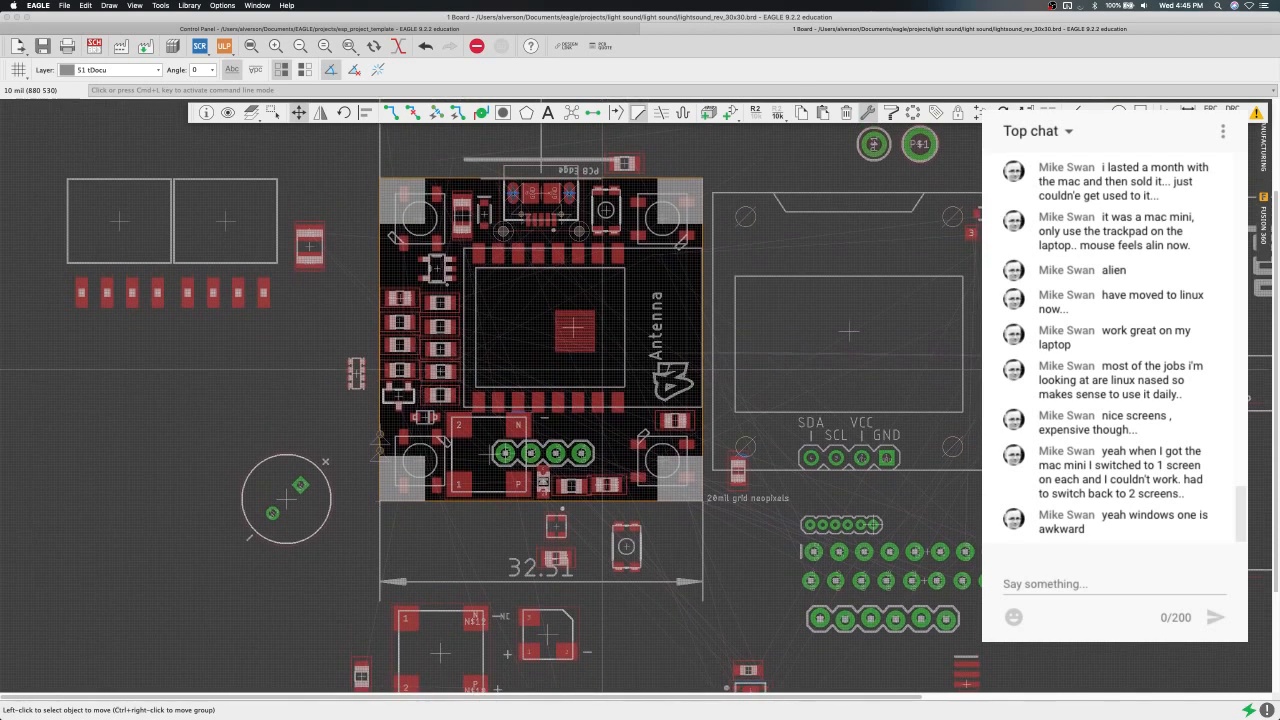
scroll(560, 330, down, 4)
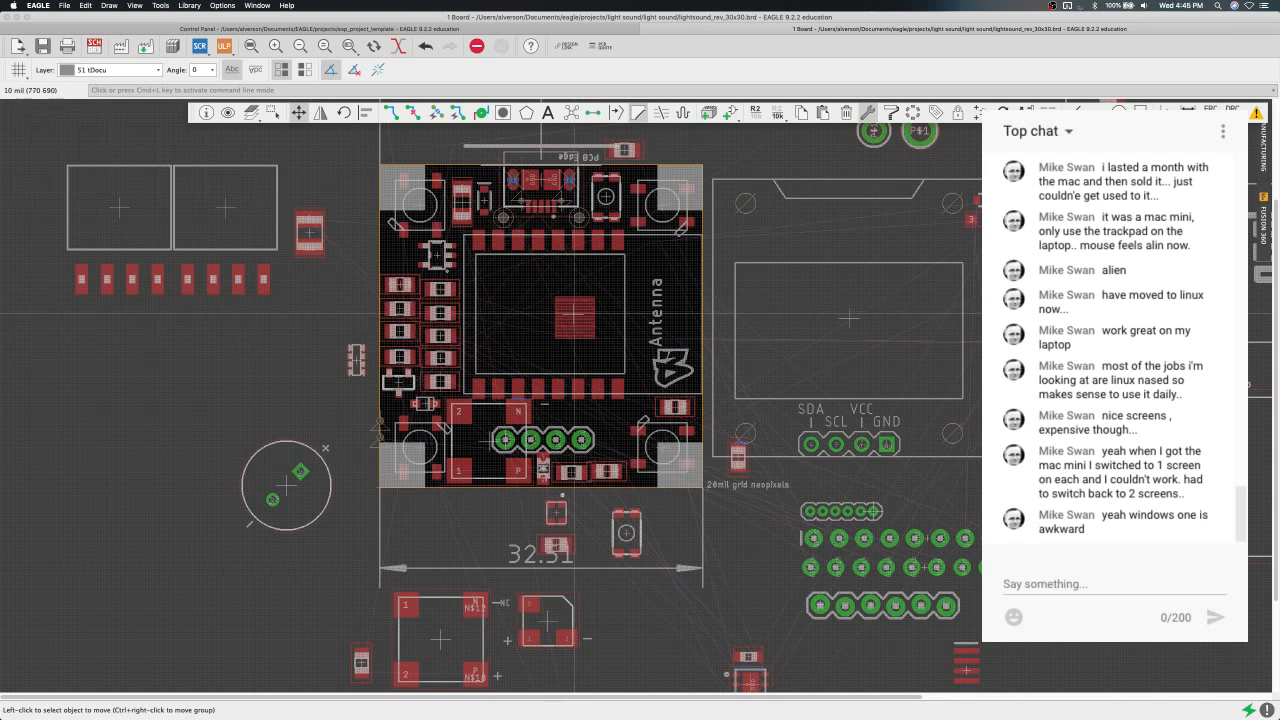
scroll(577, 330, up, 2)
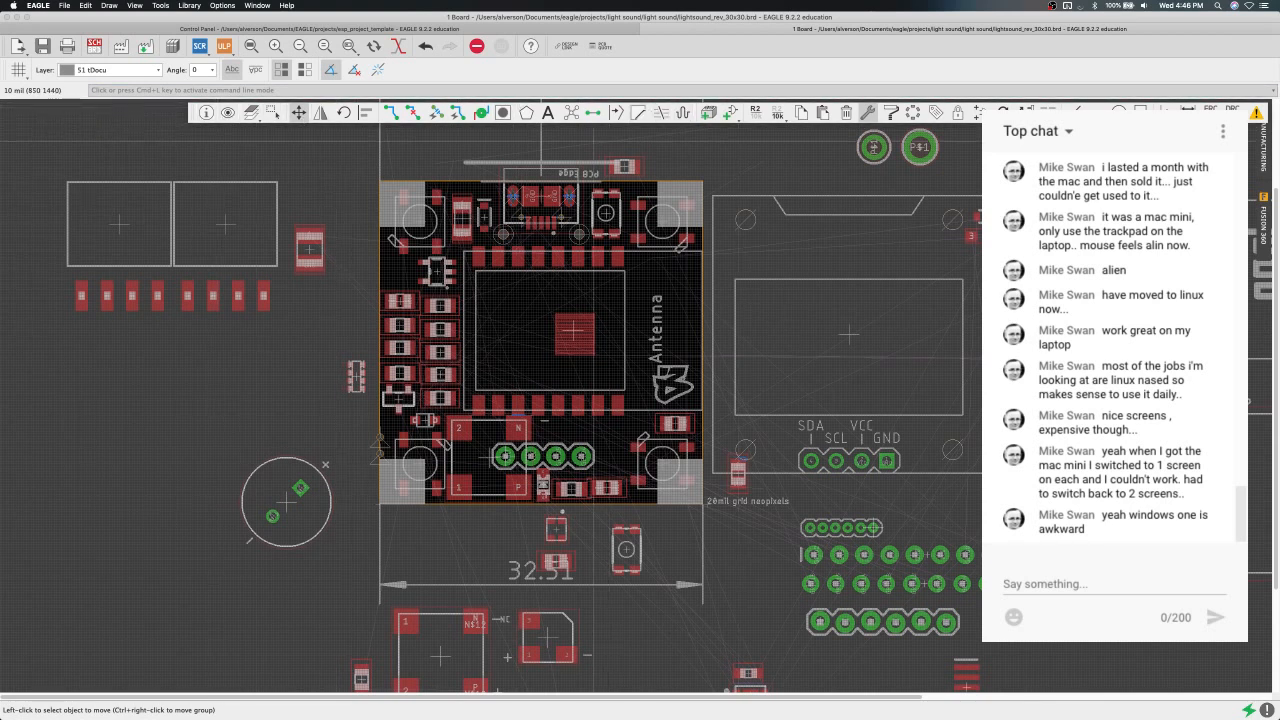
Recalculate the compact board's airwires with Ratsnest and inspect the area around the ESP-12 module with Show.
click(570, 112)
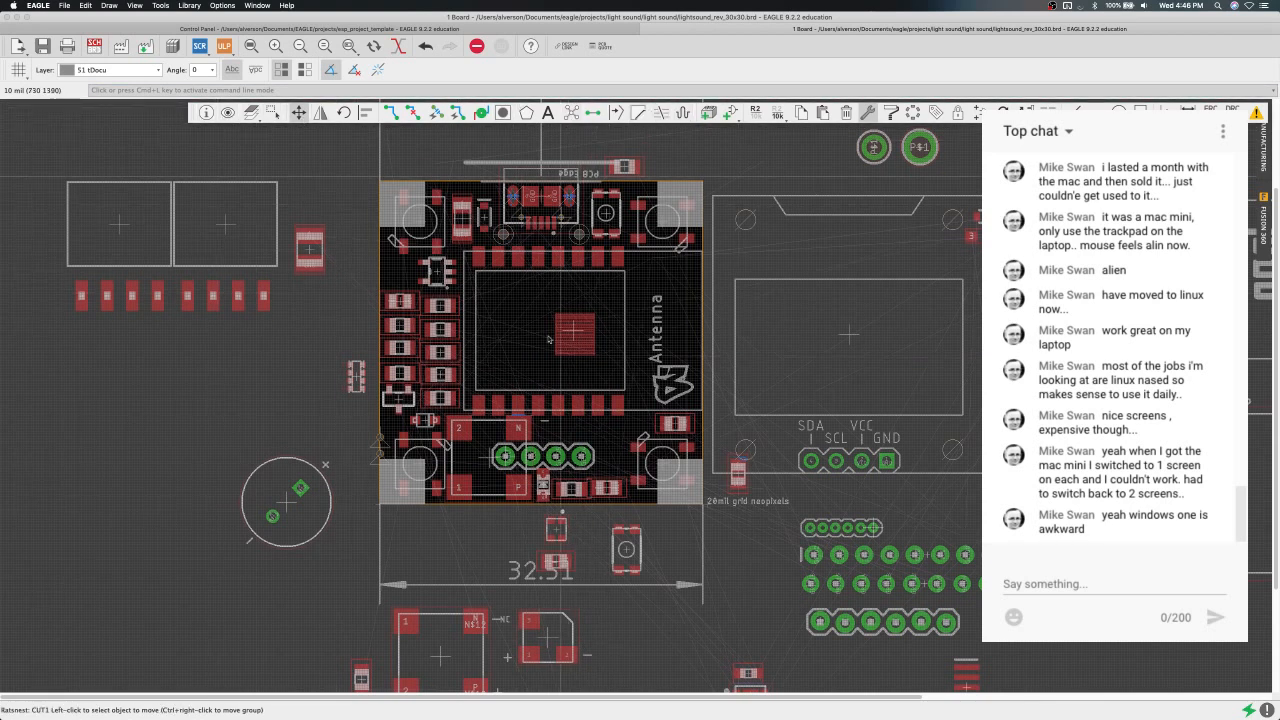
click(228, 112)
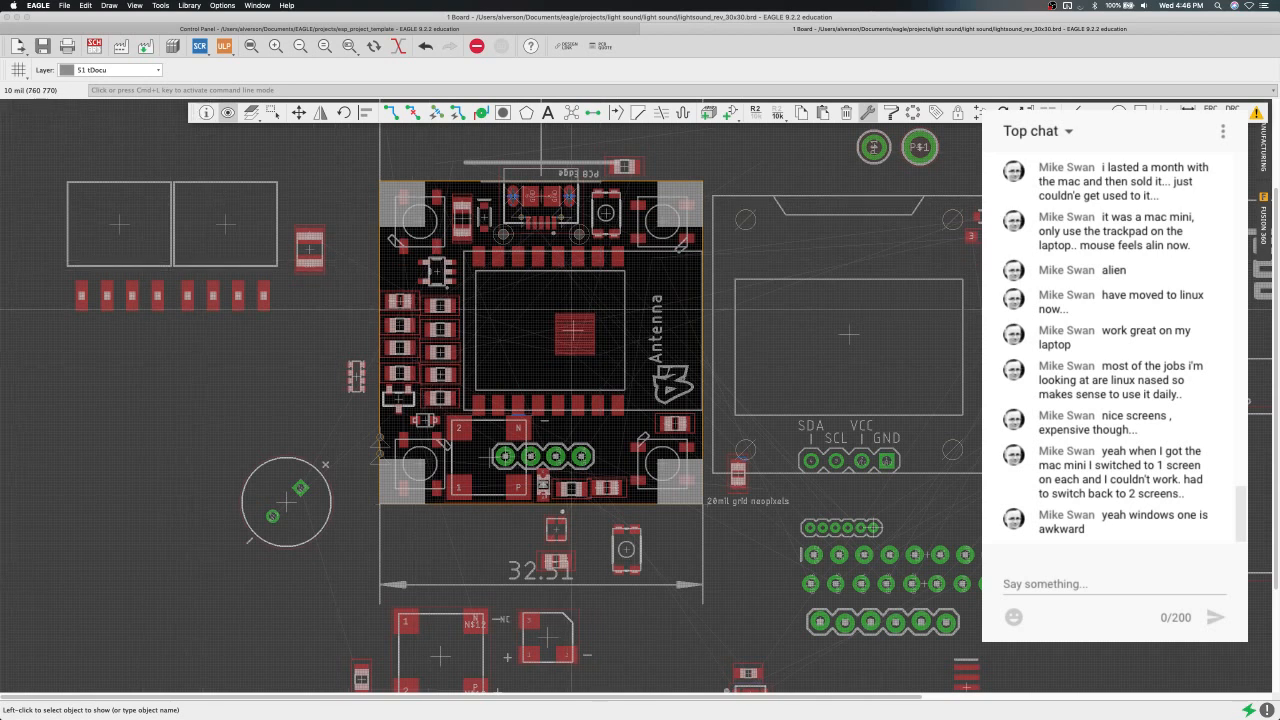
scroll(540, 310, down, 3)
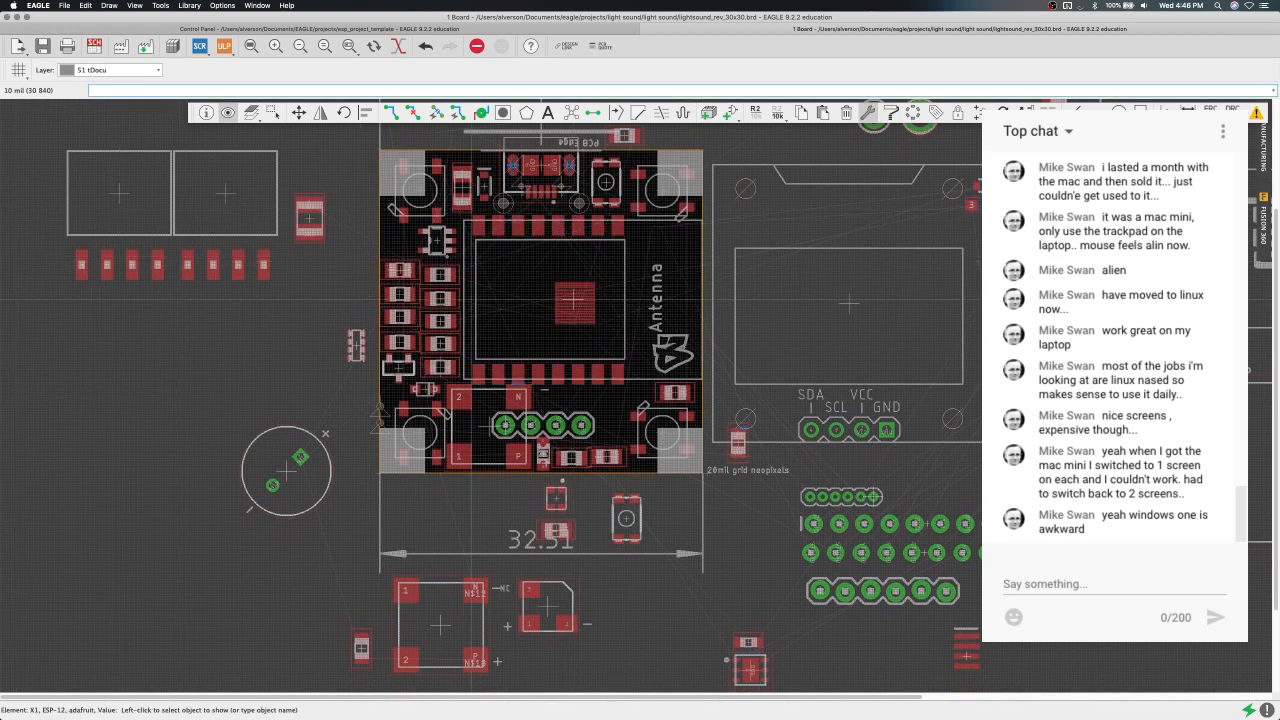
click(573, 113)
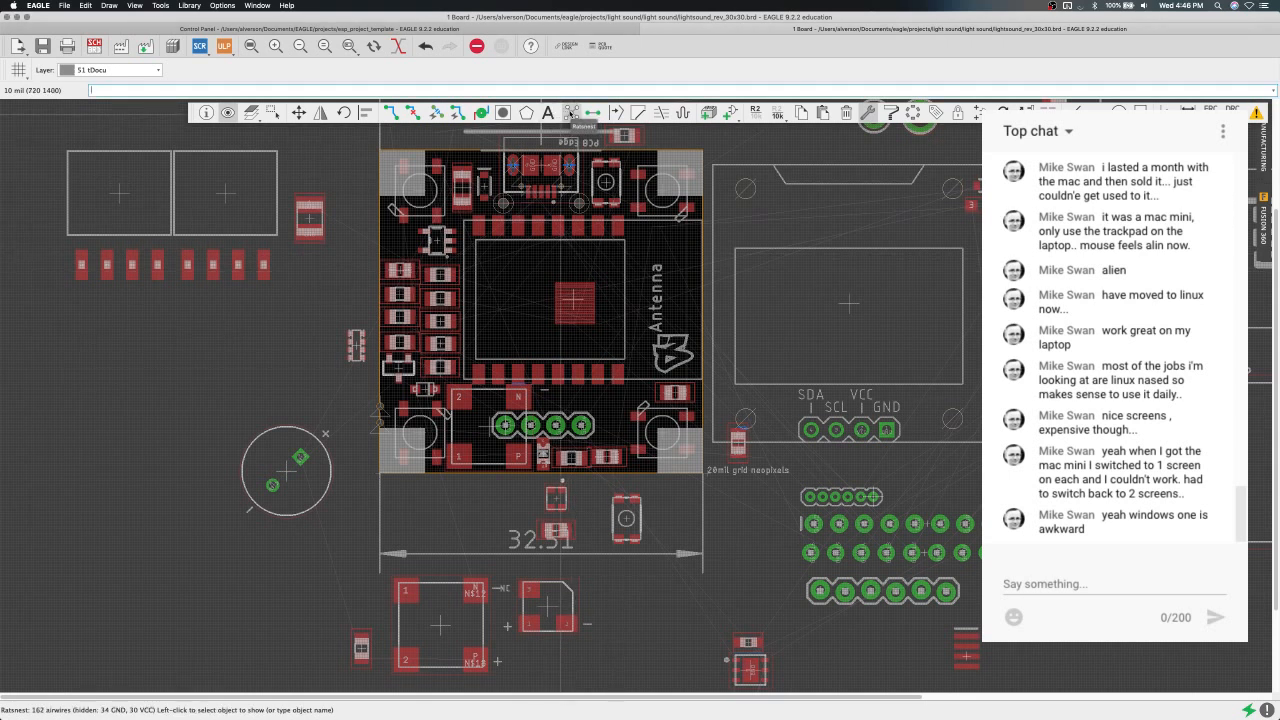
Try placing vias with a 13.77953 drill inside the ESP-12 module's outline, and undo them.
click(482, 113)
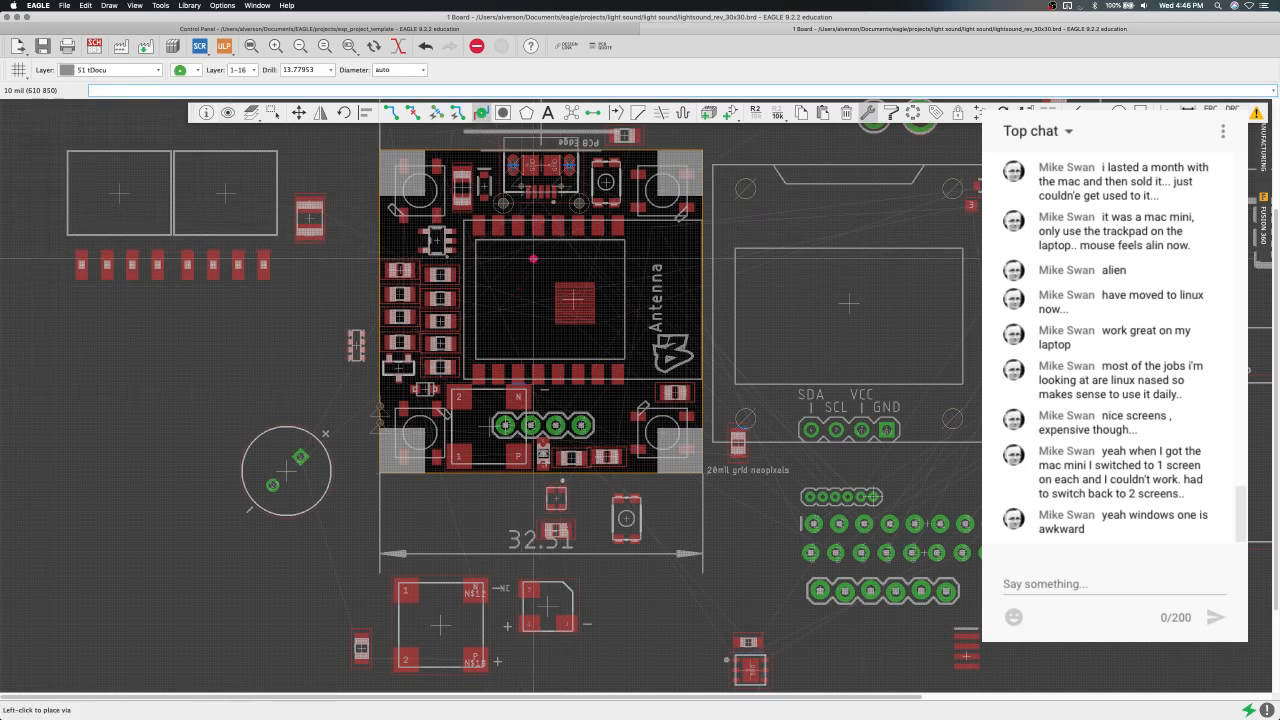
click(533, 258)
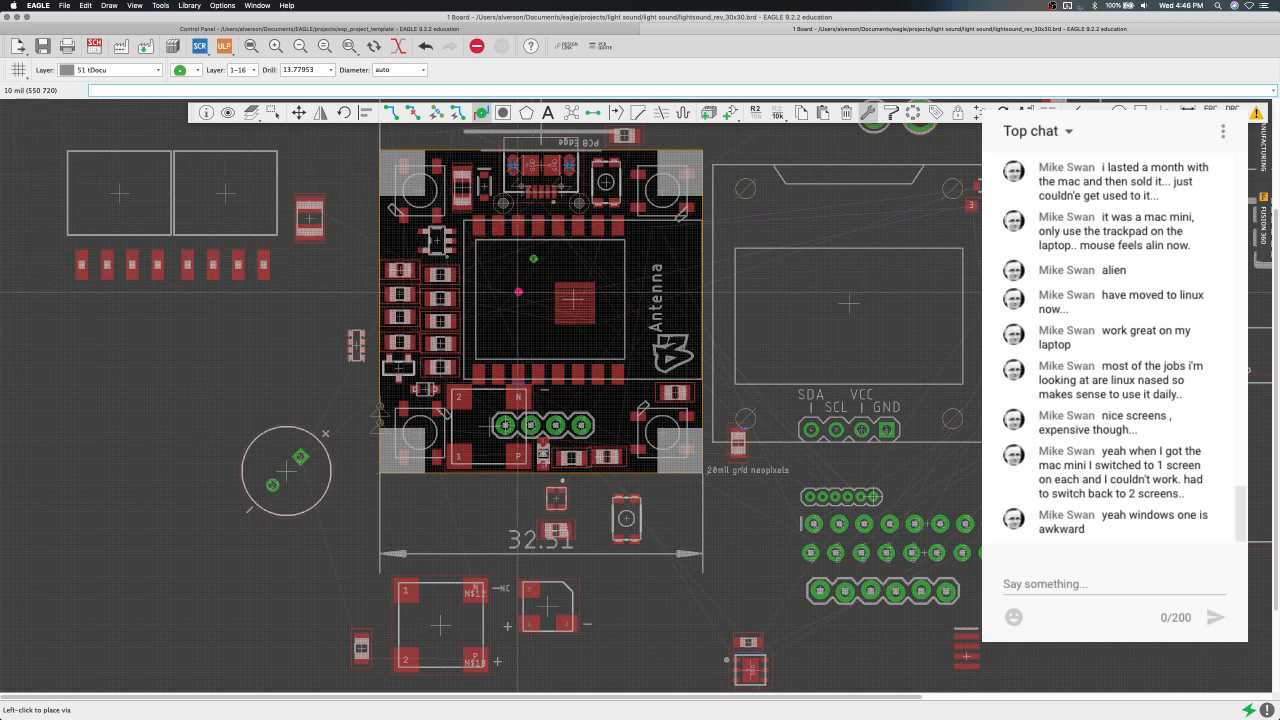
key(super+z)
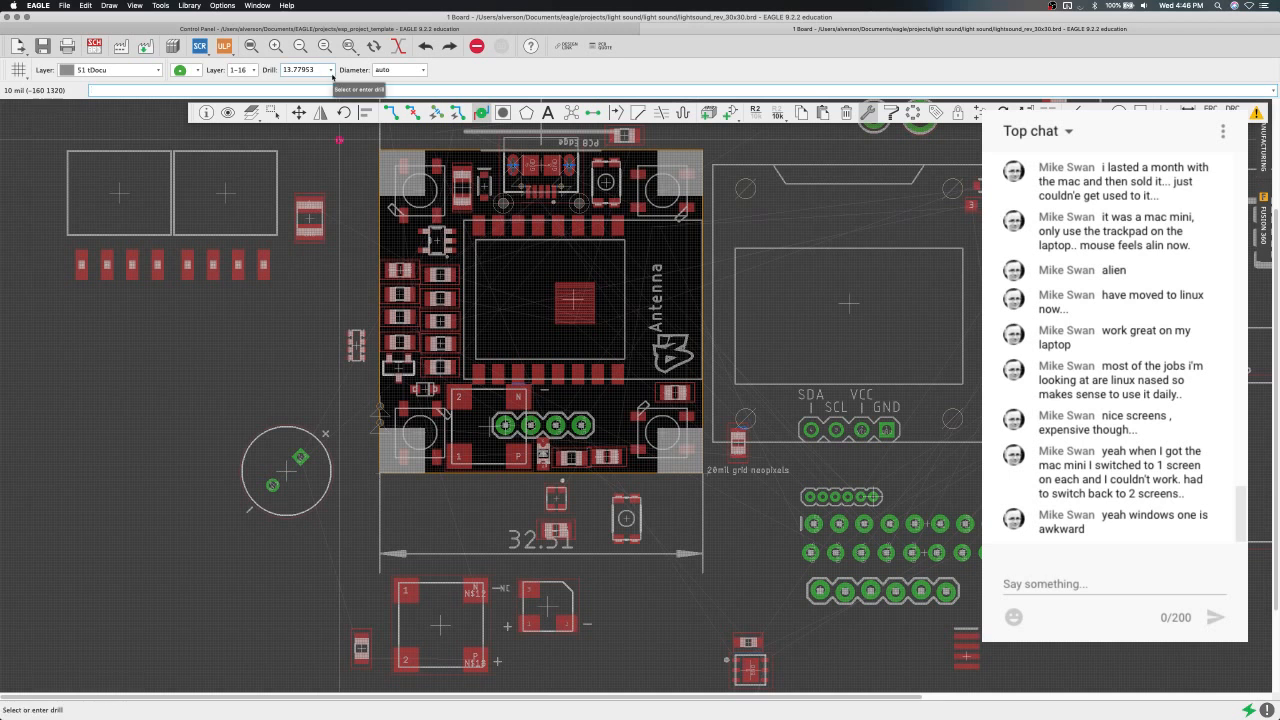
click(529, 268)
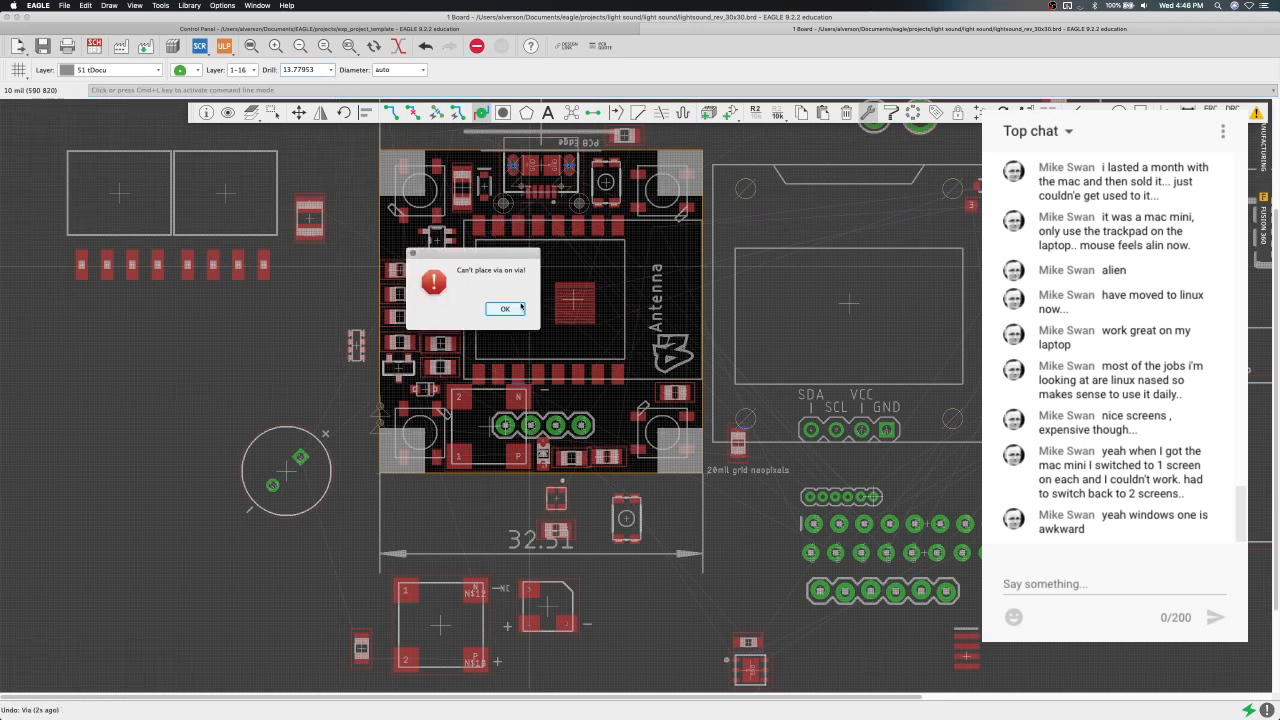
key(Return)
key(super+z)
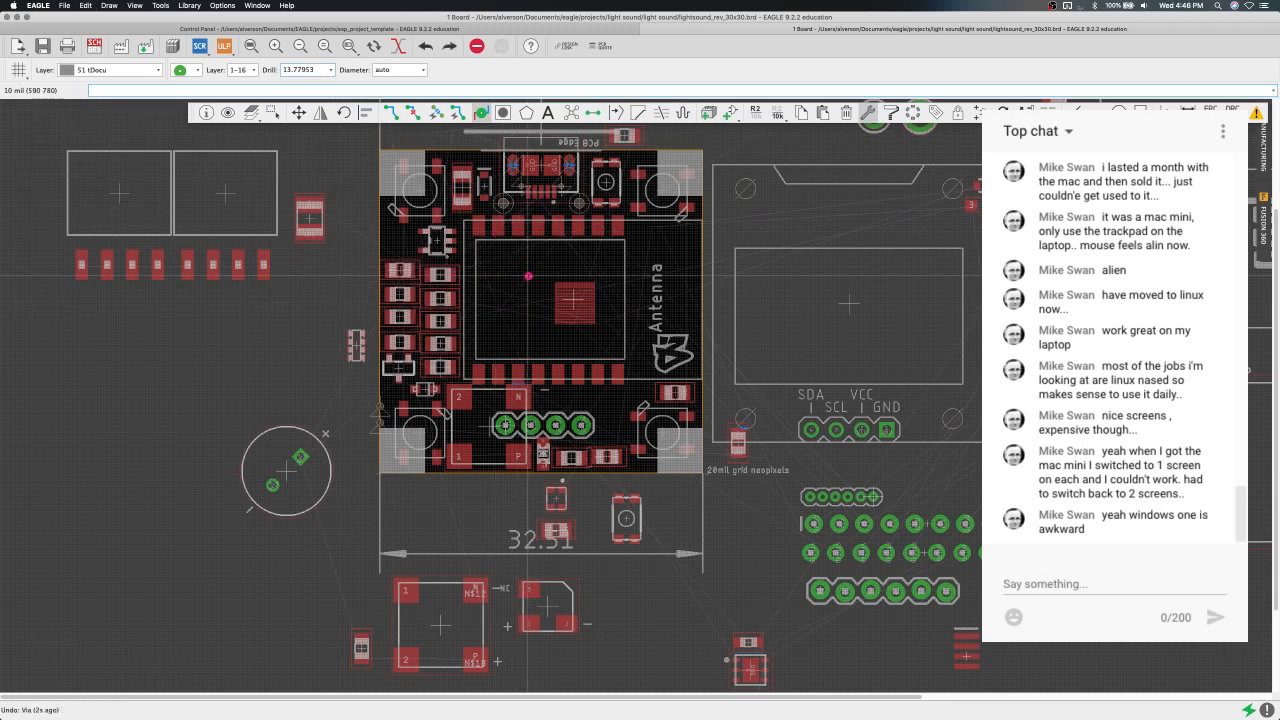
Activate the Group tool and shift the floating editing toolbar sideways to uncover more of its tools.
click(273, 112)
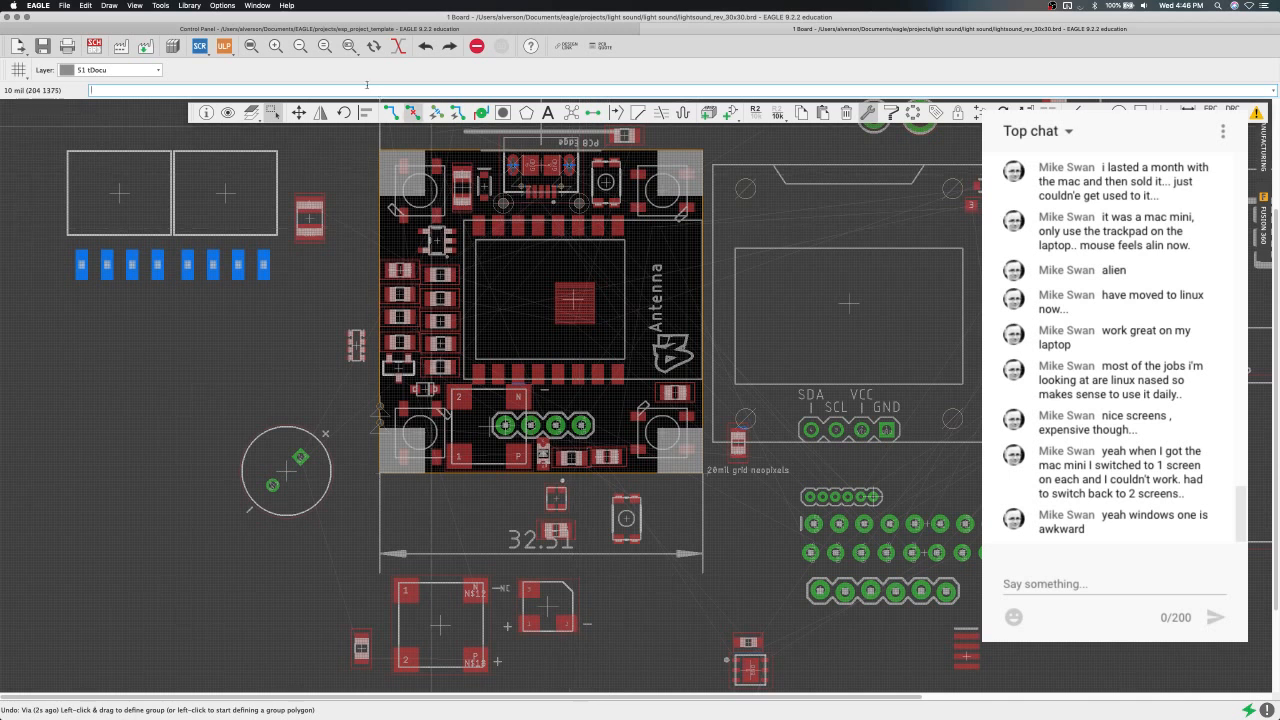
drag(192, 114, 161, 114)
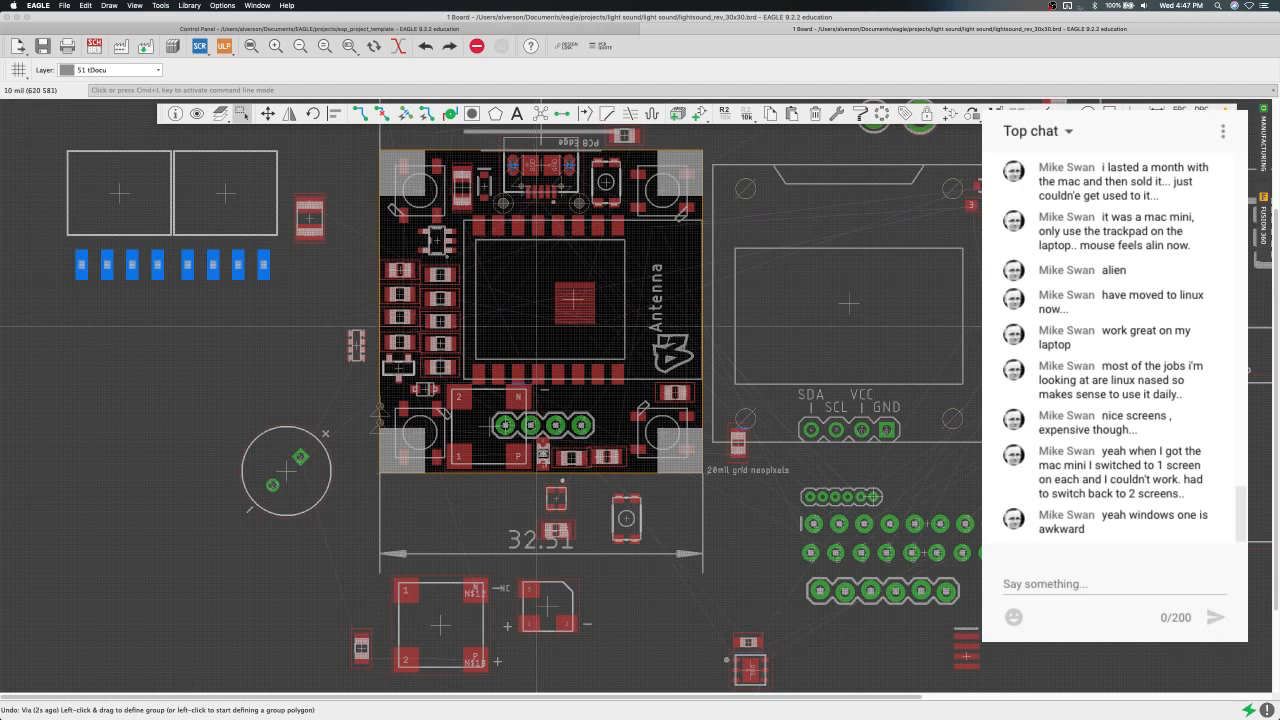
scroll(537, 326, up, 2)
scroll(537, 326, down, 2)
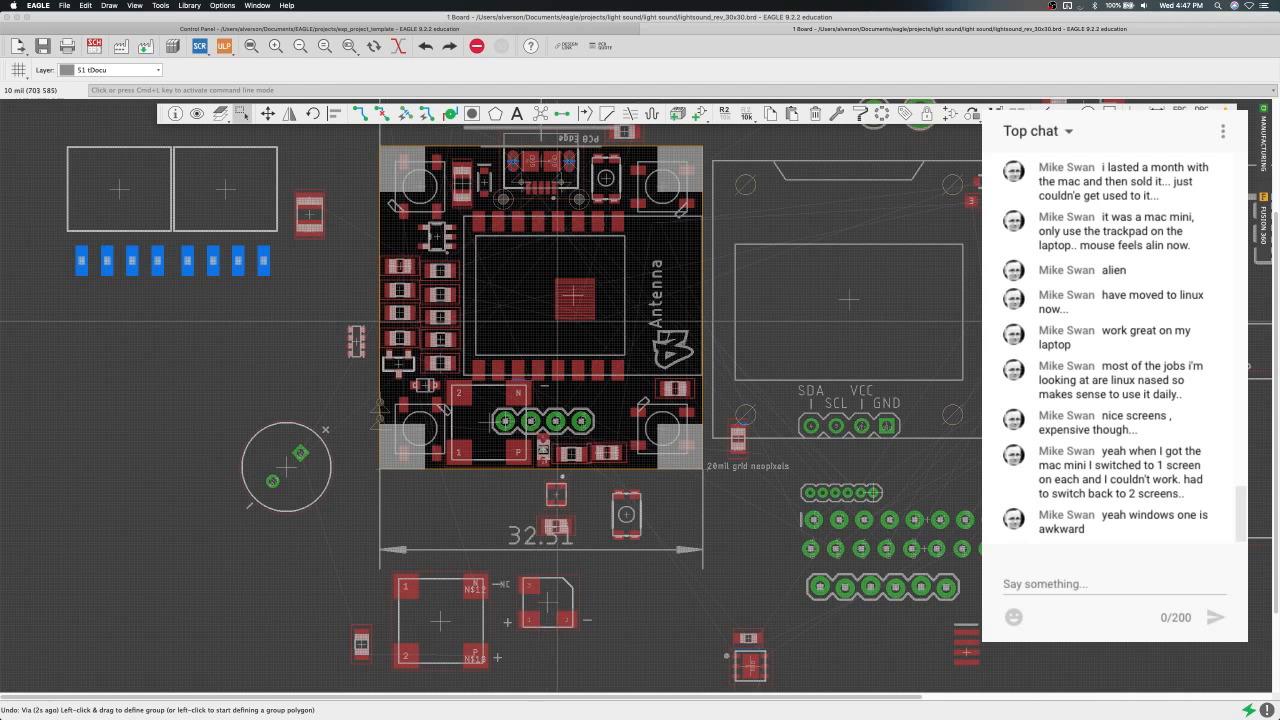
scroll(555, 320, up, 5)
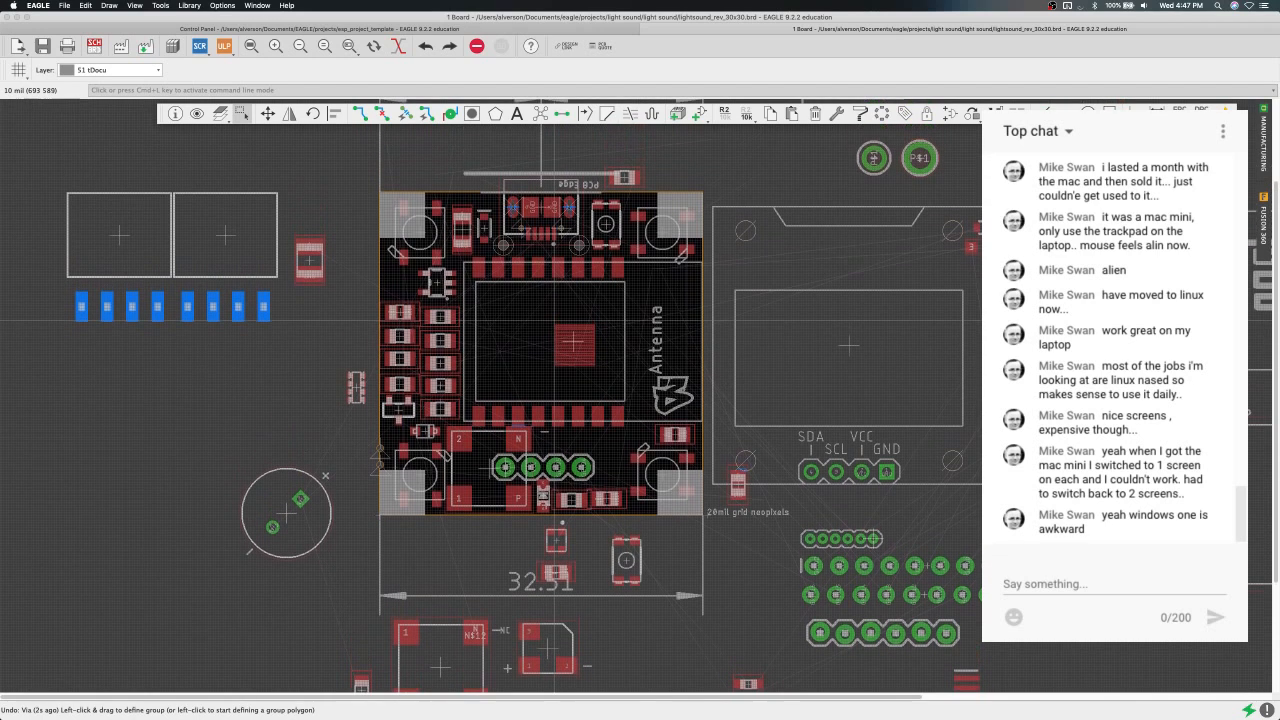
scroll(555, 320, down, 5)
scroll(555, 322, up, 5)
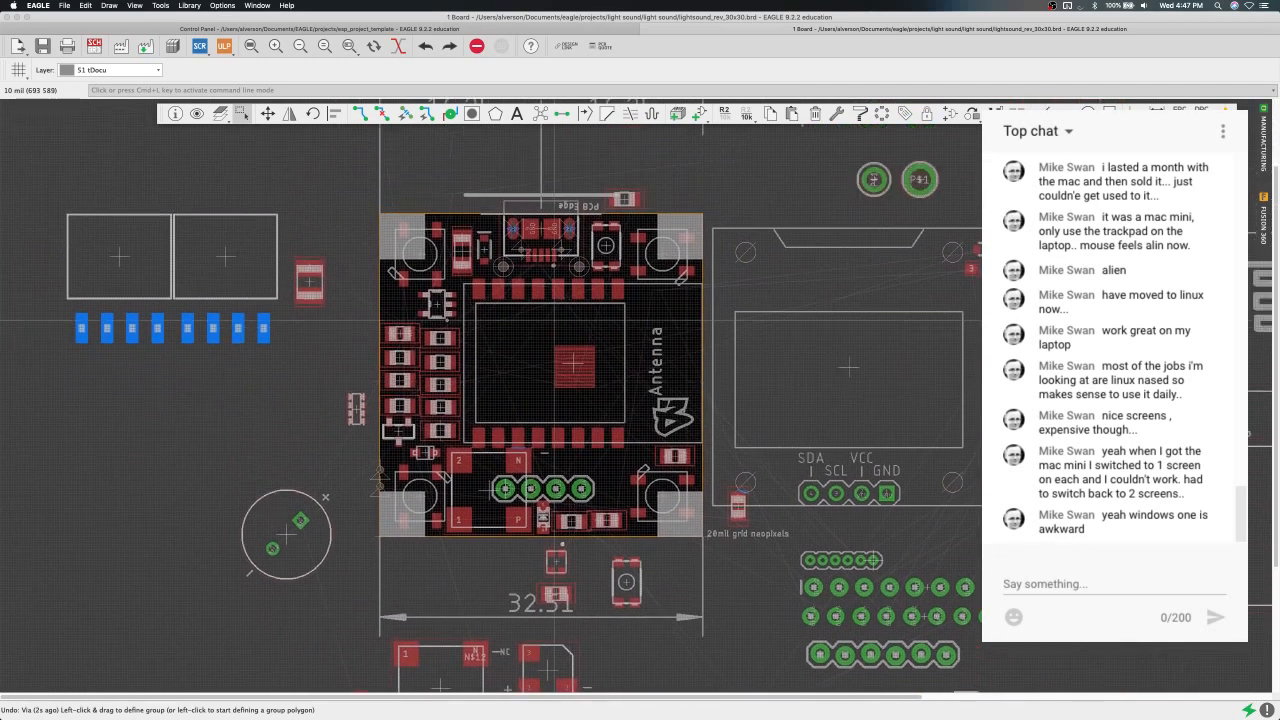
scroll(555, 322, down, 2)
scroll(555, 322, down, 2)
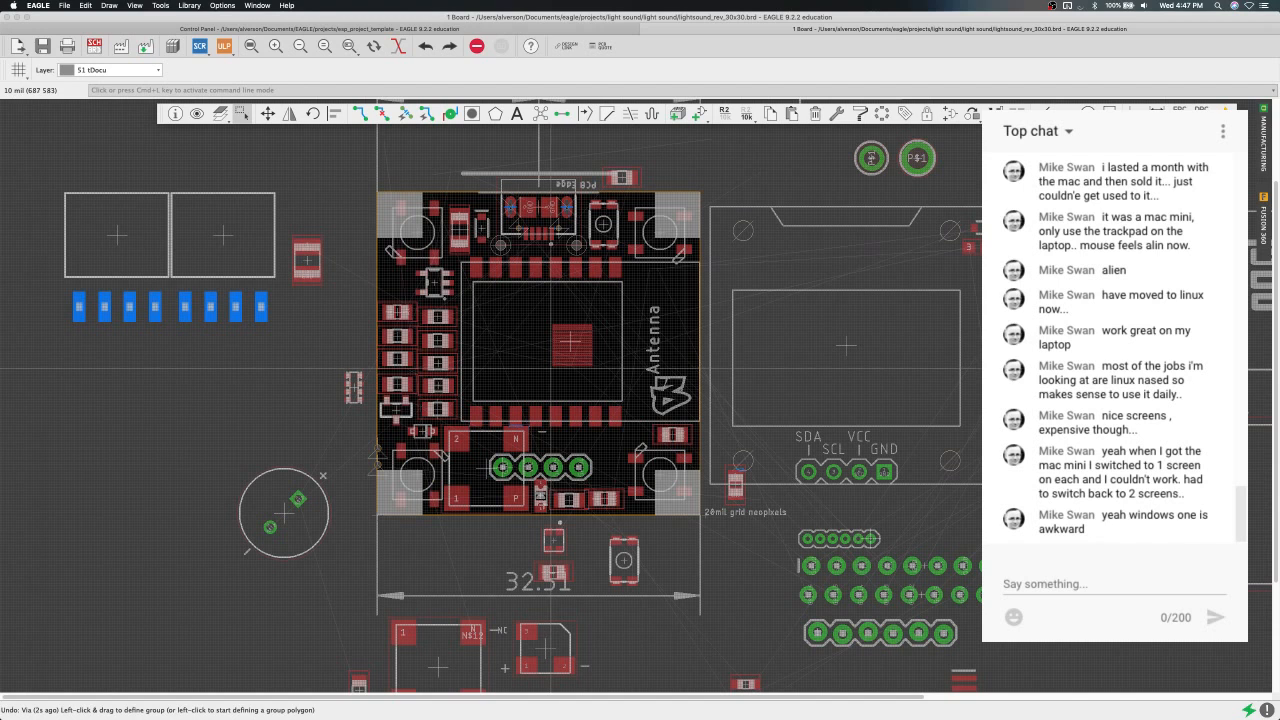
key(super+l)
mouse_move(511, 361)
middle_down()
mouse_move(514, 341)
mouse_move(514, 360)
middle_up()
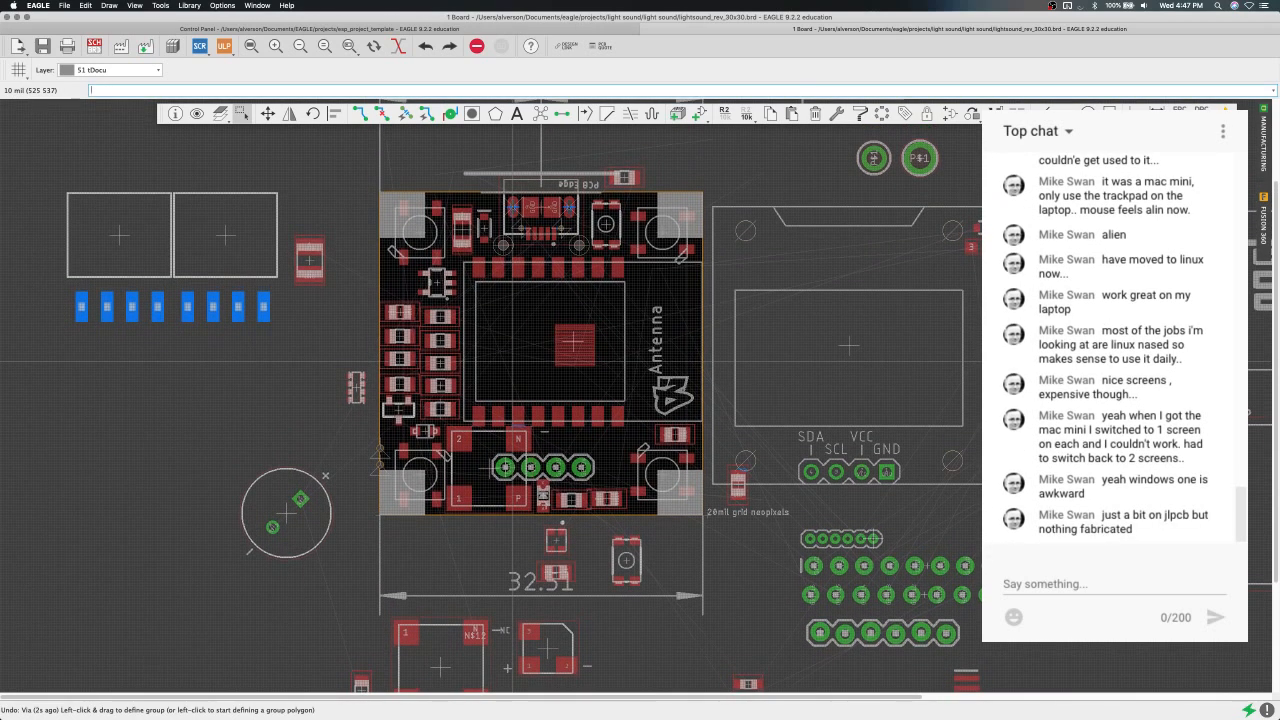
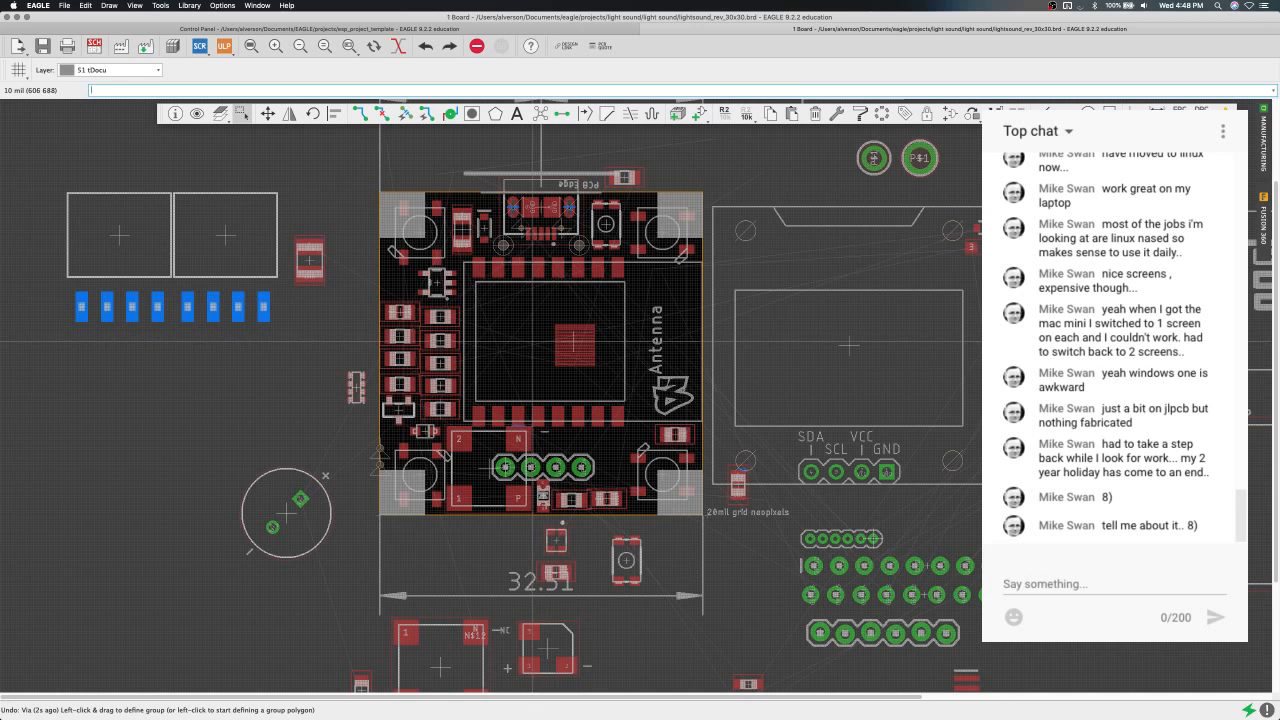
click(531, 341)
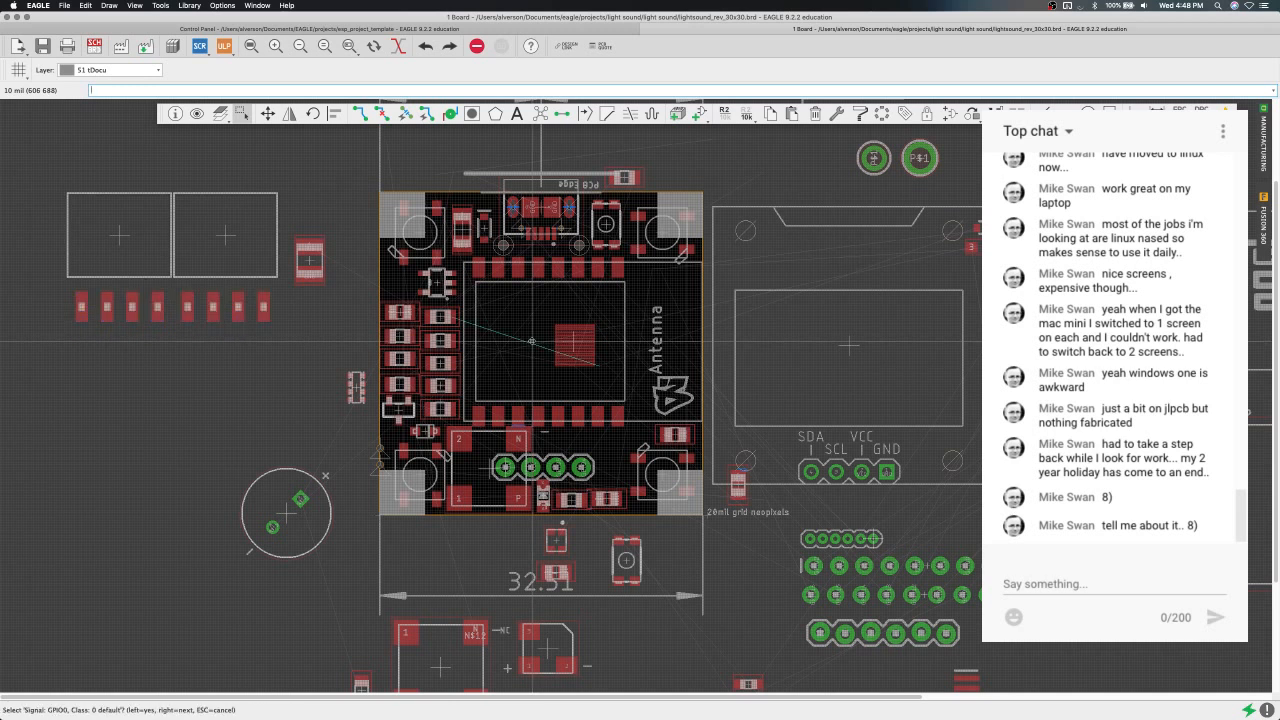
click(532, 341)
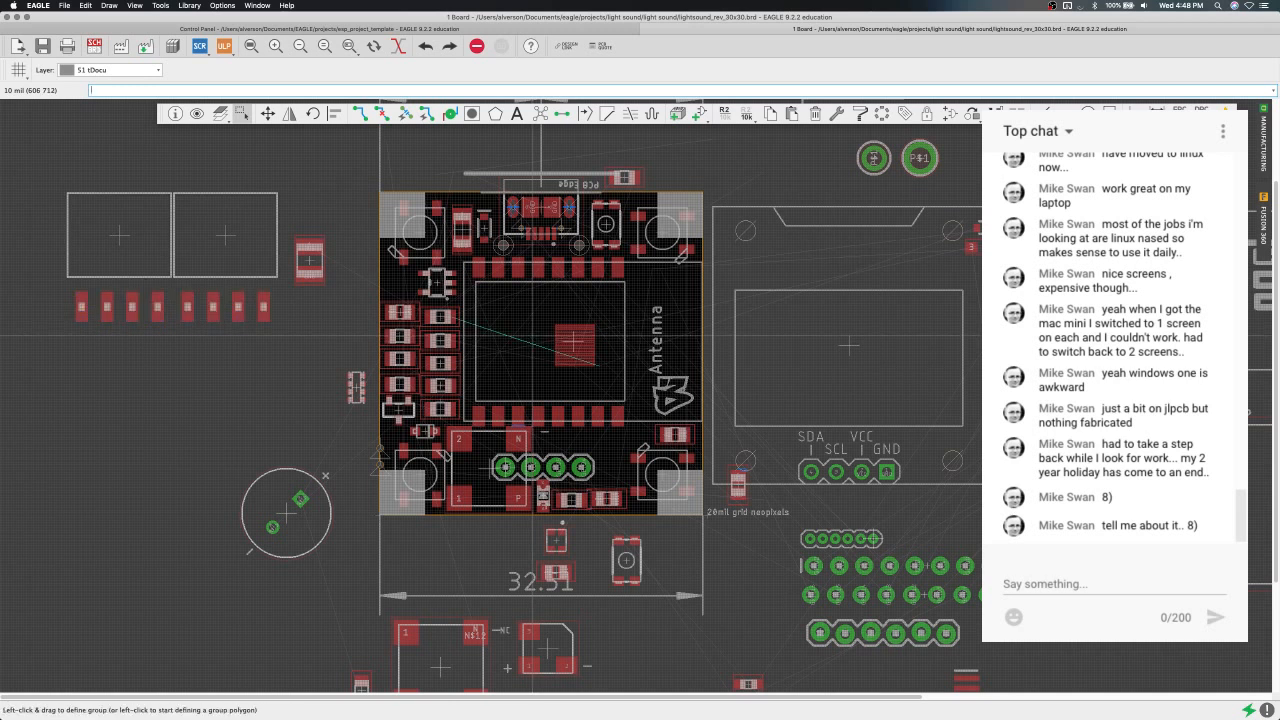
key(Escape)
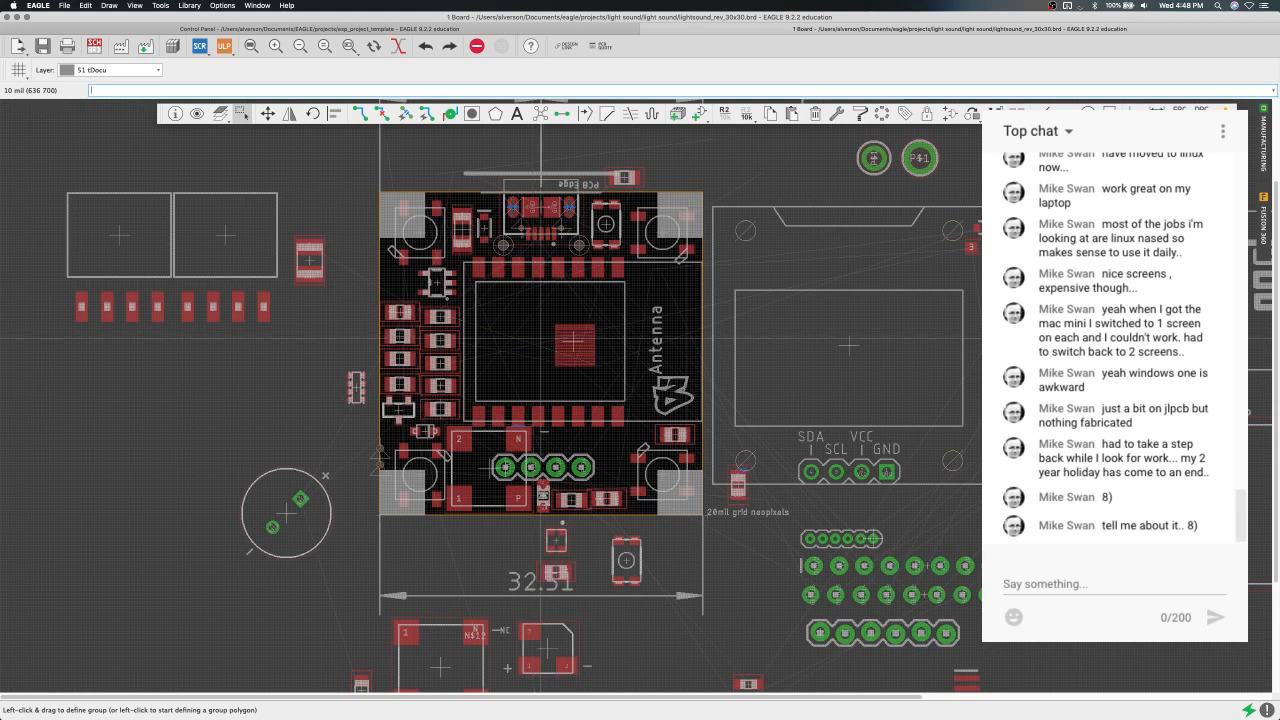
scroll(544, 342, up, 3)
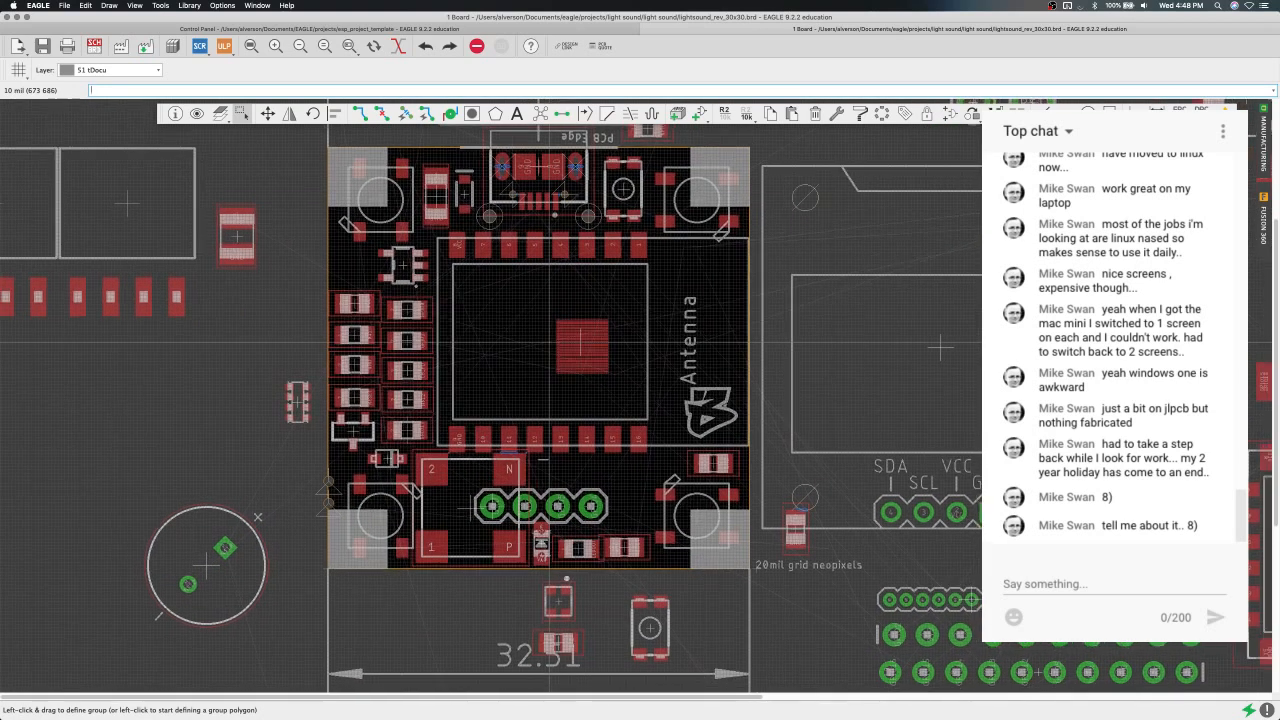
scroll(548, 342, down, 3)
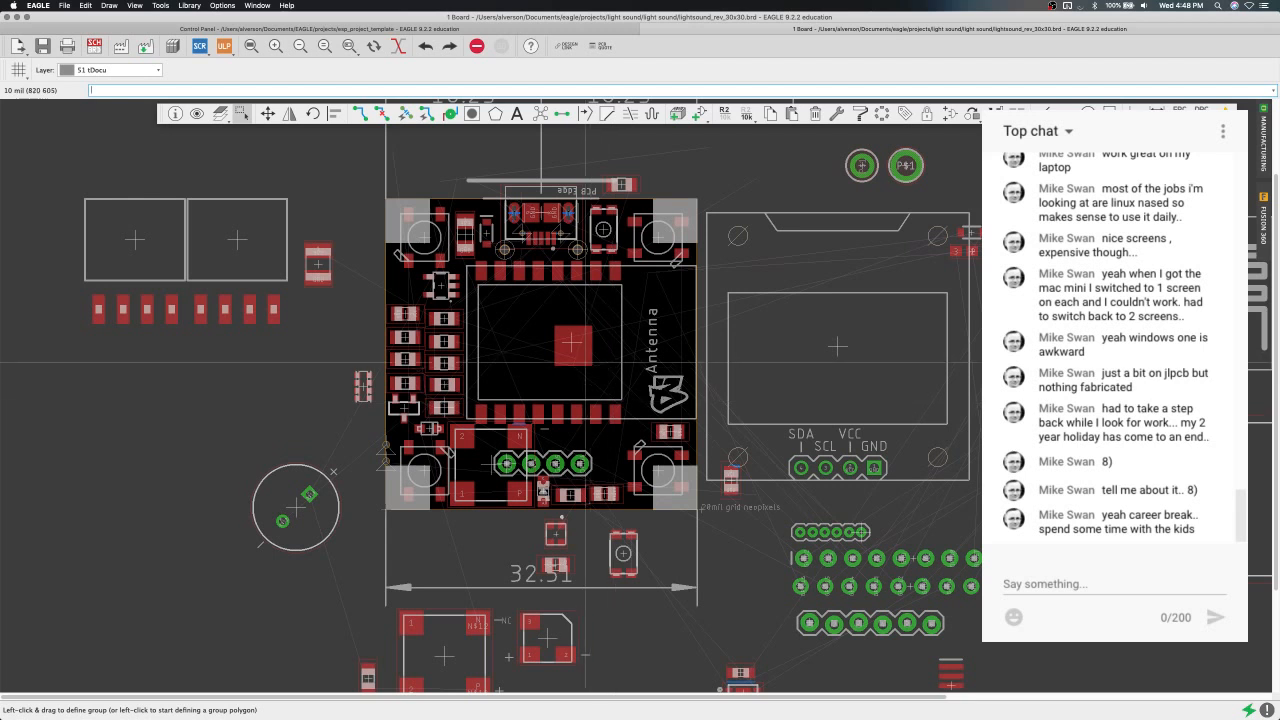
click(541, 312)
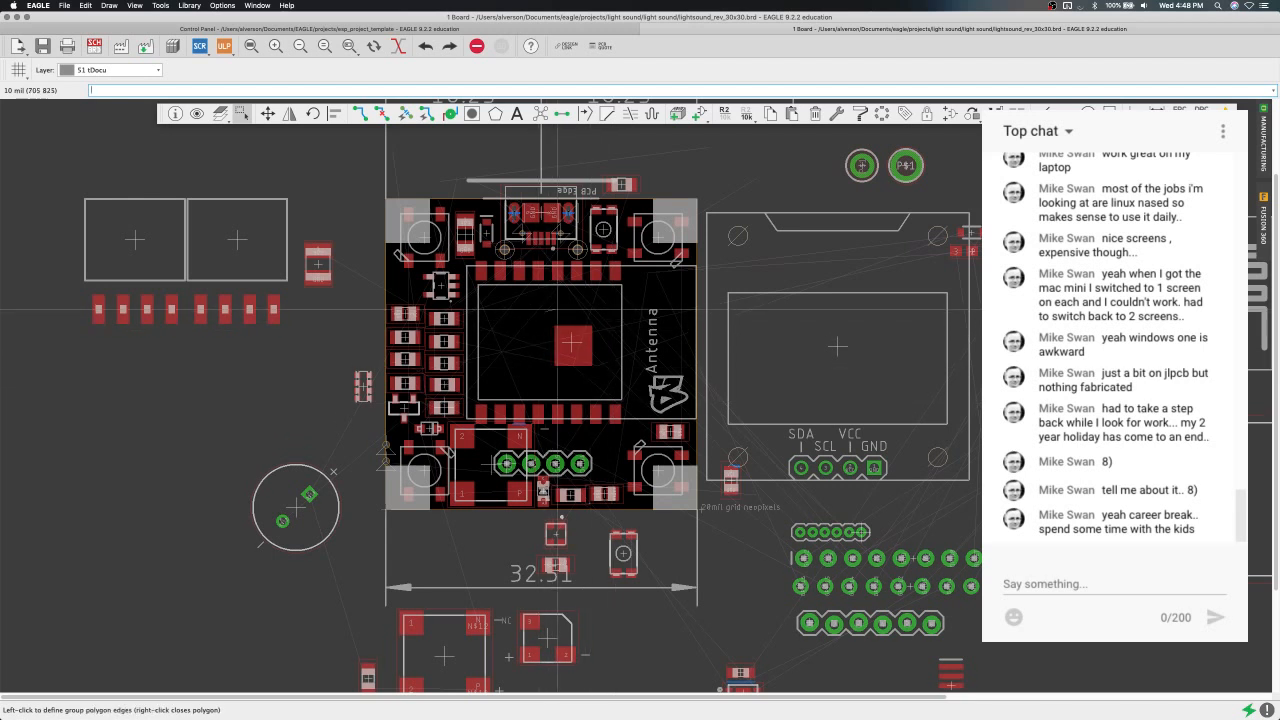
key(Escape)
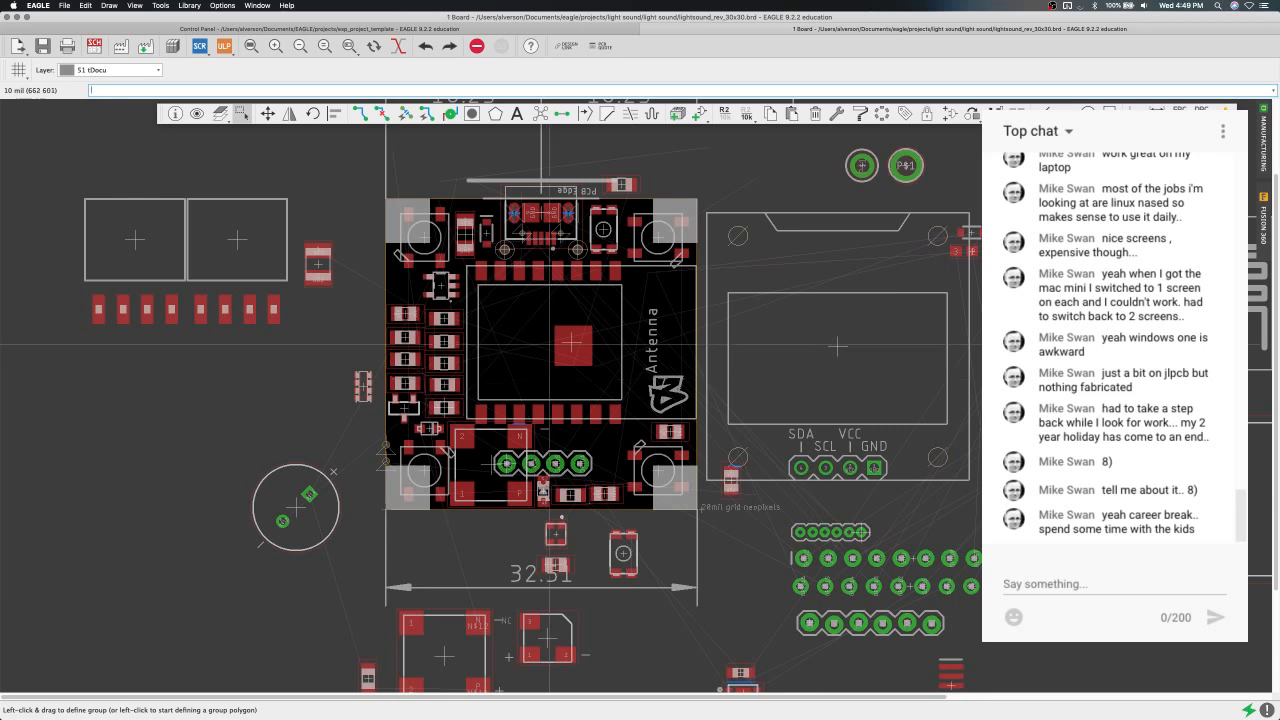
scroll(566, 347, down, 2)
scroll(566, 347, up, 1)
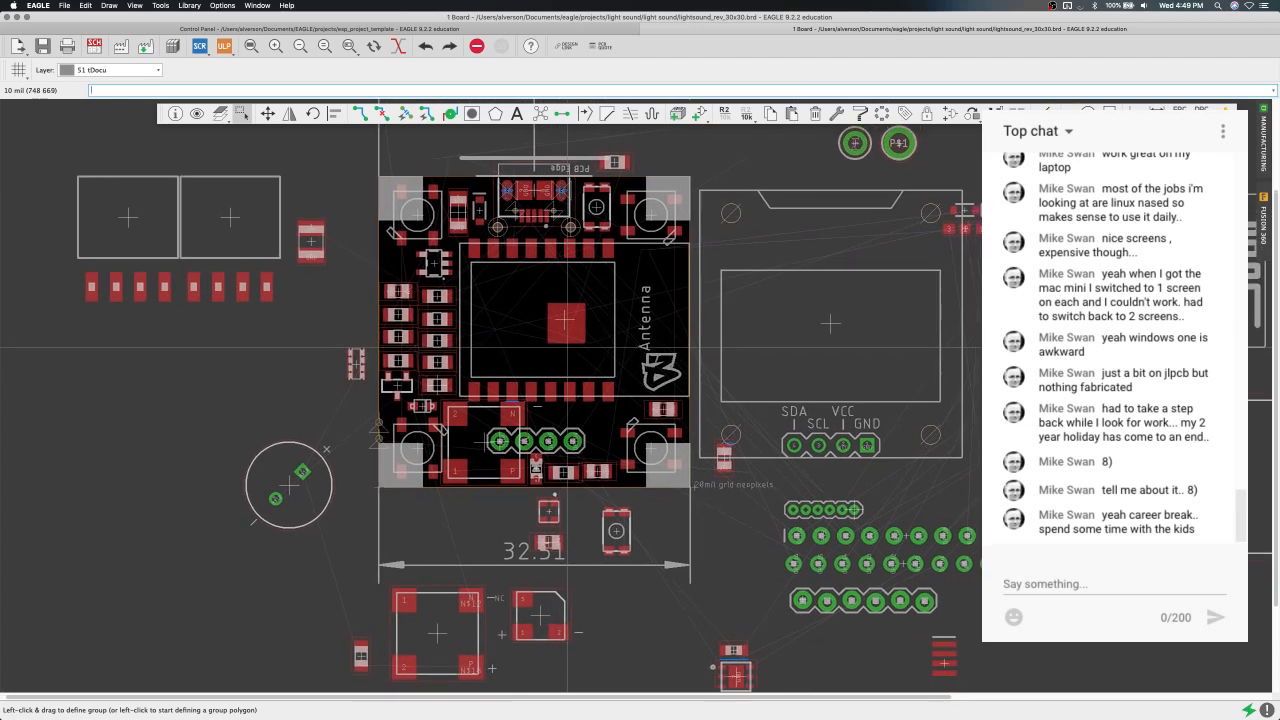
scroll(566, 347, down, 1)
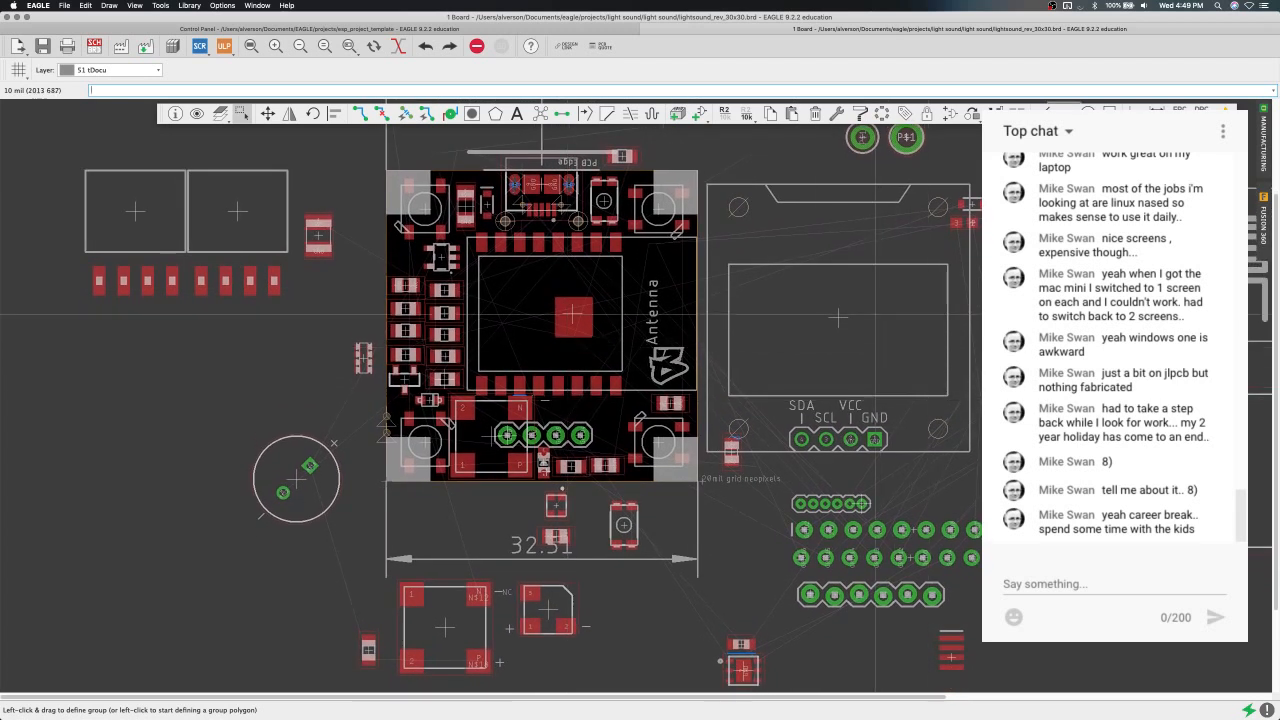
scroll(656, 384, down, 3)
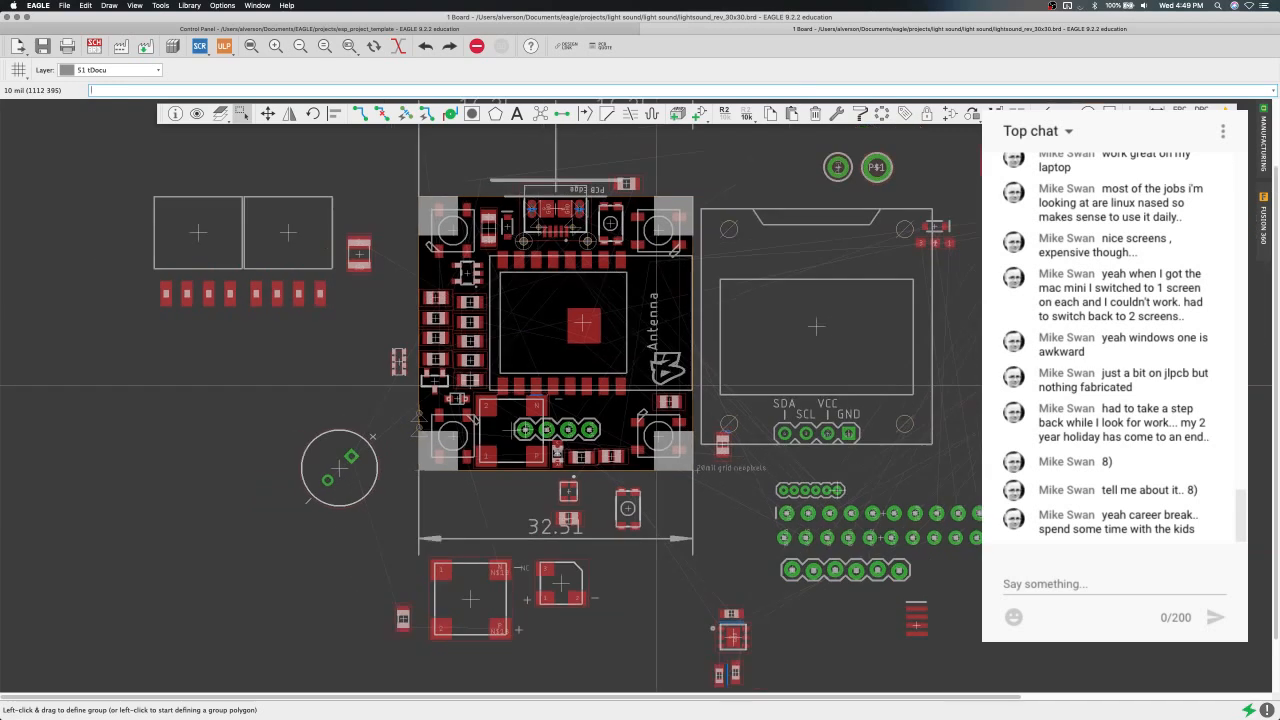
scroll(656, 384, up, 2)
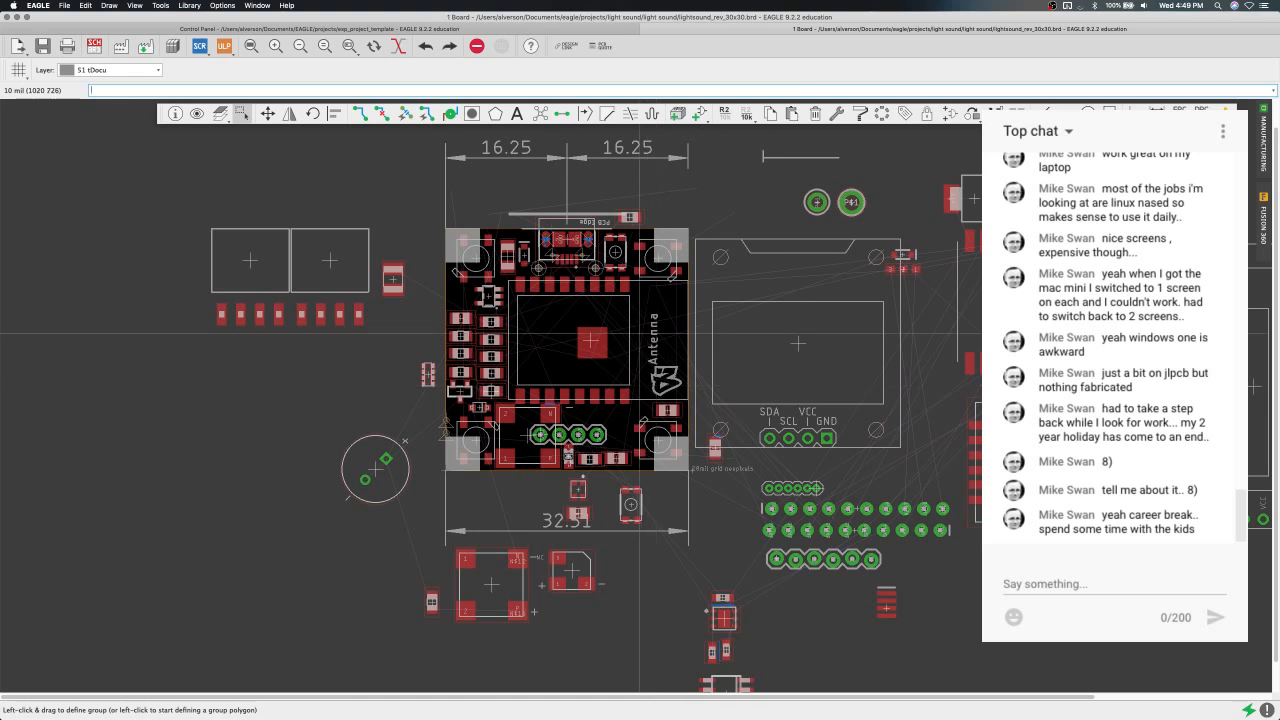
scroll(636, 361, up, 2)
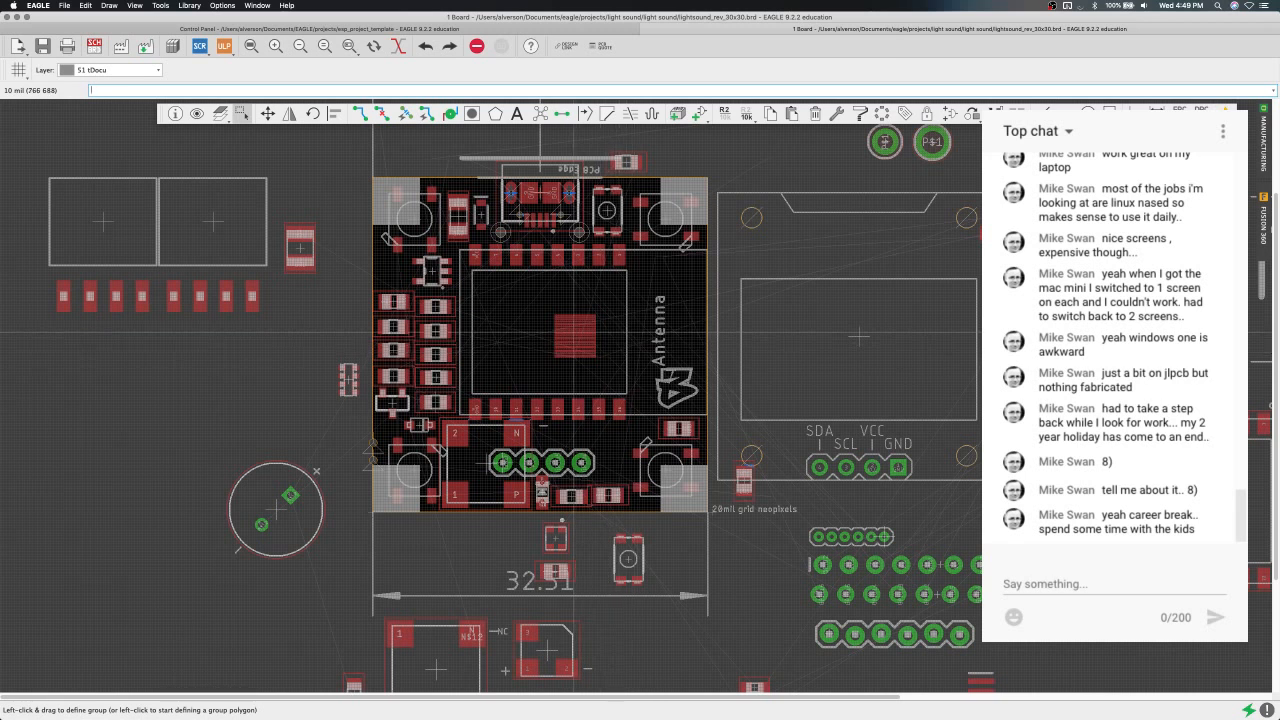
scroll(624, 370, down, 1)
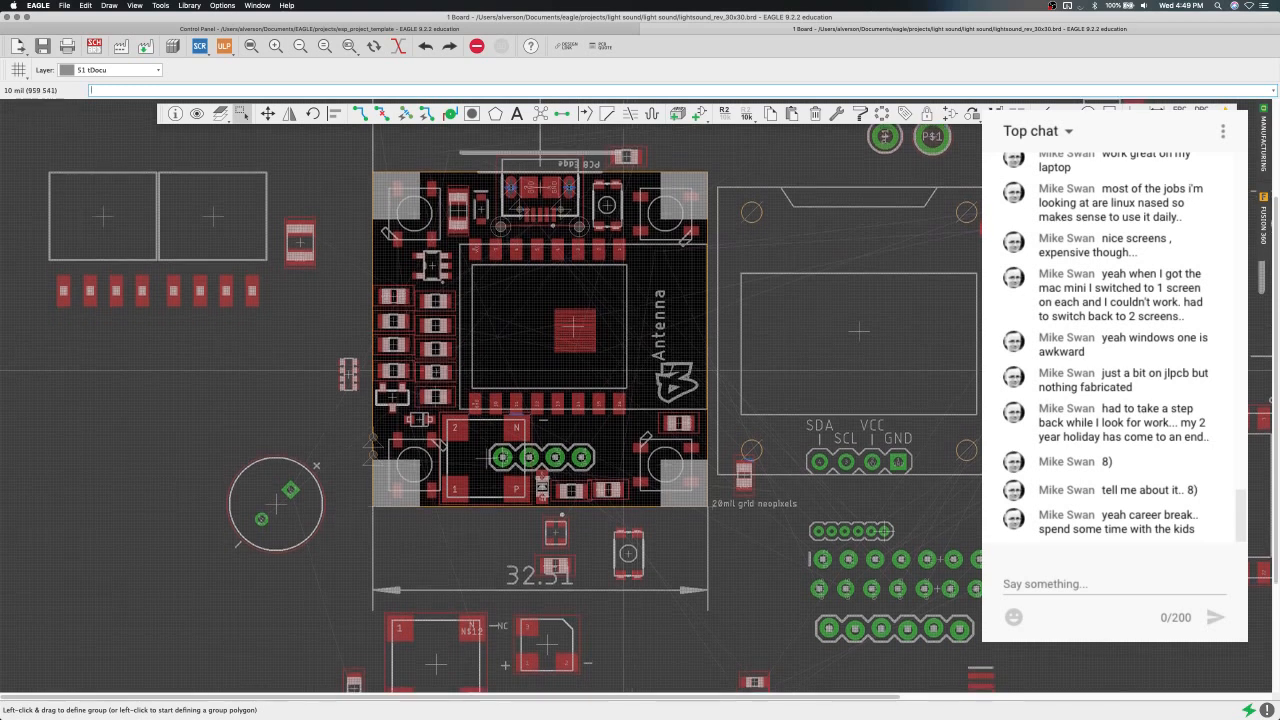
scroll(624, 370, down, 5)
scroll(624, 370, right, 3)
scroll(624, 370, left, 3)
scroll(624, 370, up, 5)
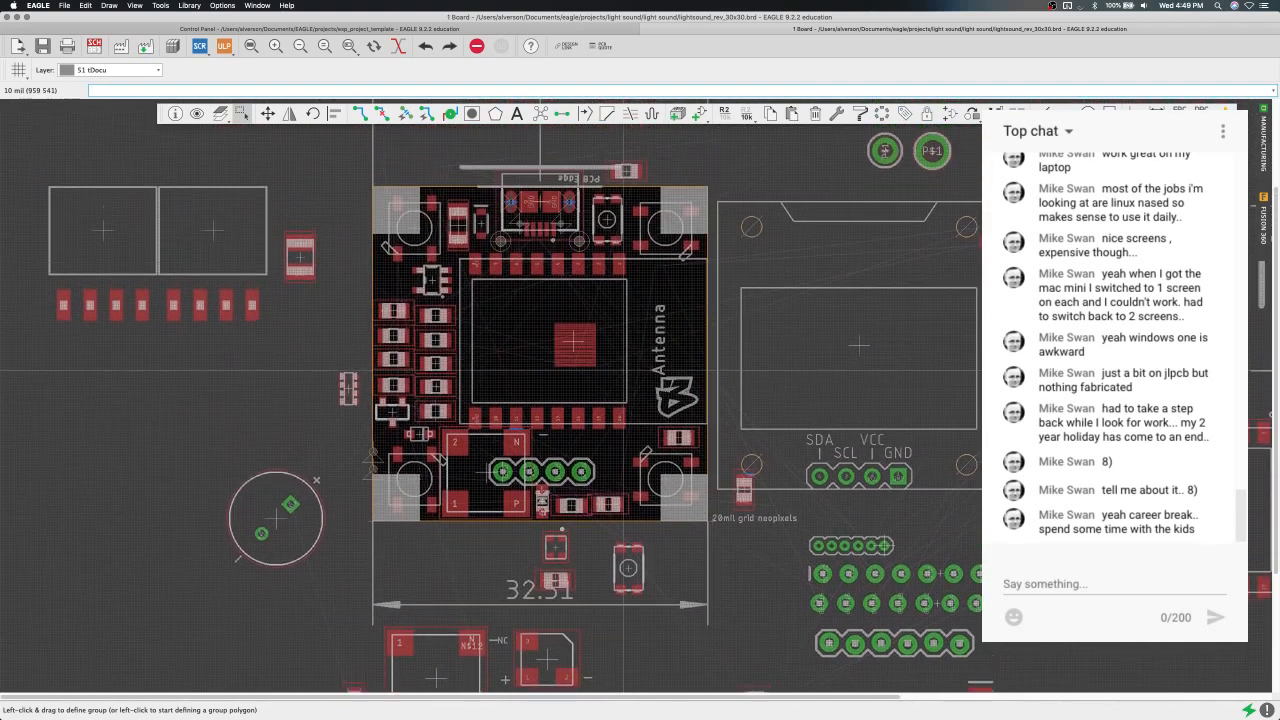
scroll(624, 370, up, 4)
scroll(564, 402, down, 5)
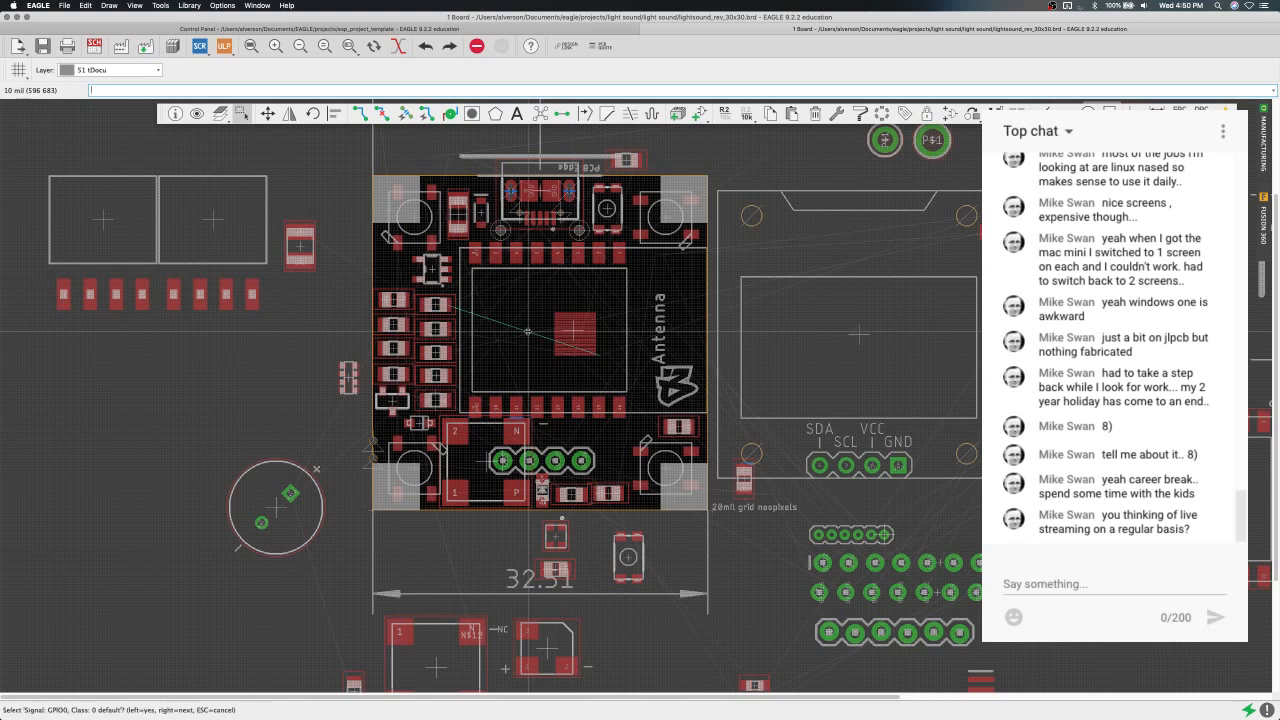
click(532, 321)
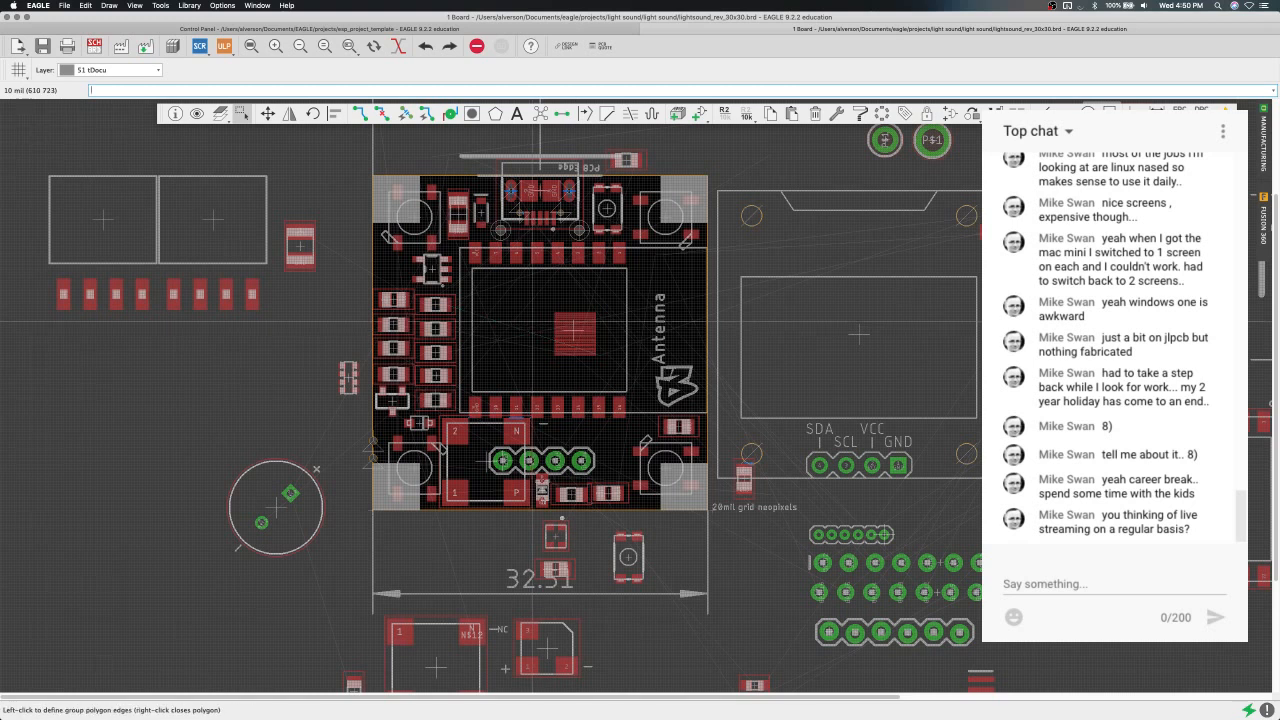
scroll(532, 321, down, 2)
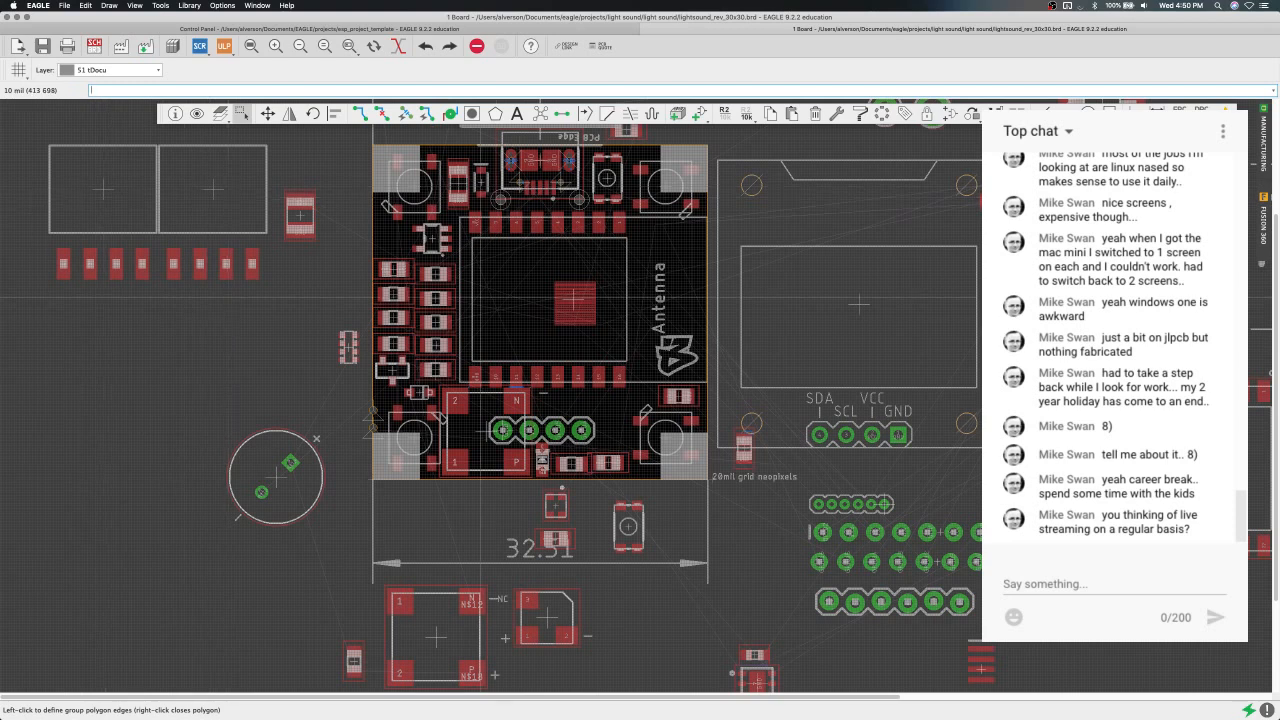
scroll(550, 334, up, 2)
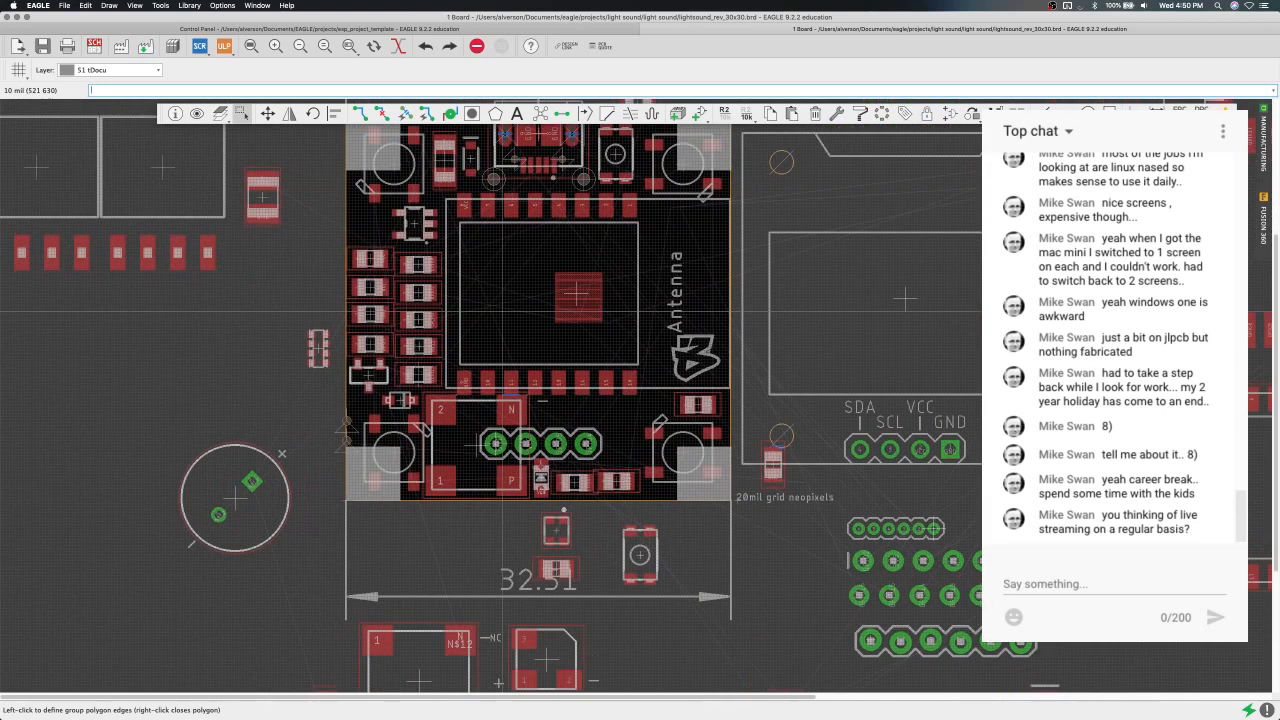
Examine the compact board's component placement around the ESP-12 module and the parts left outside the outline.
scroll(501, 320, down, 4)
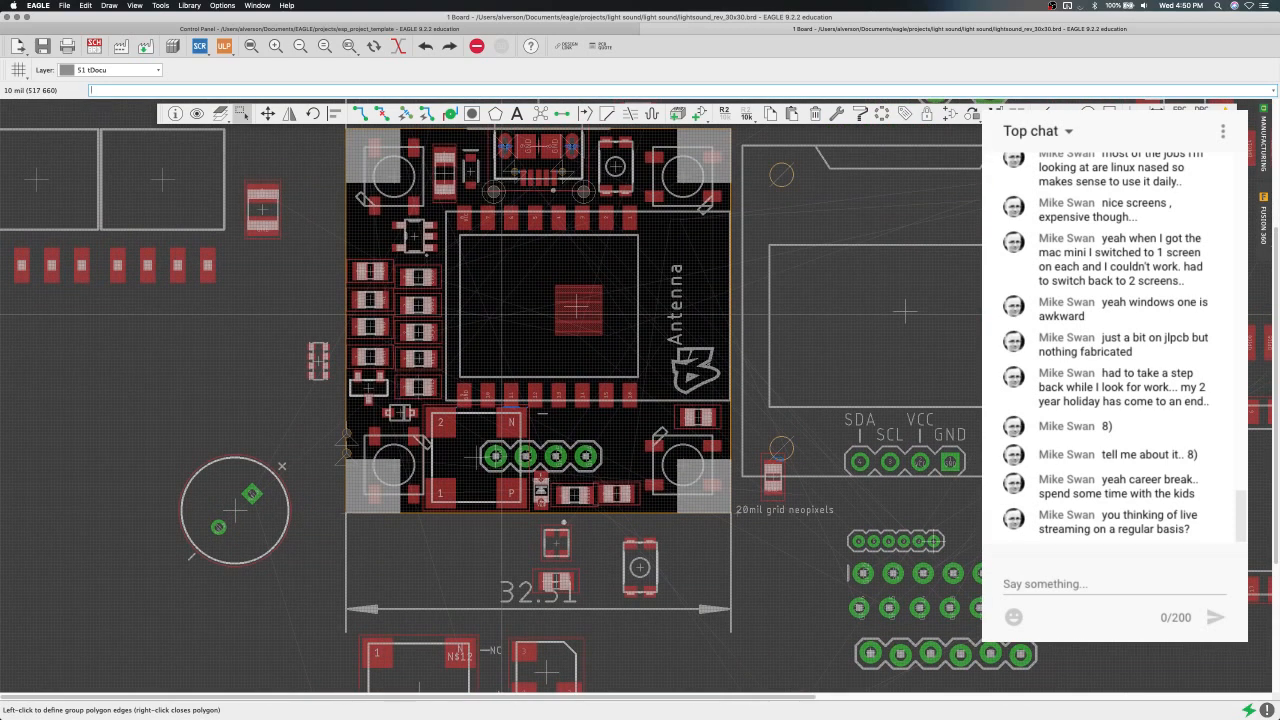
scroll(501, 315, down, 2)
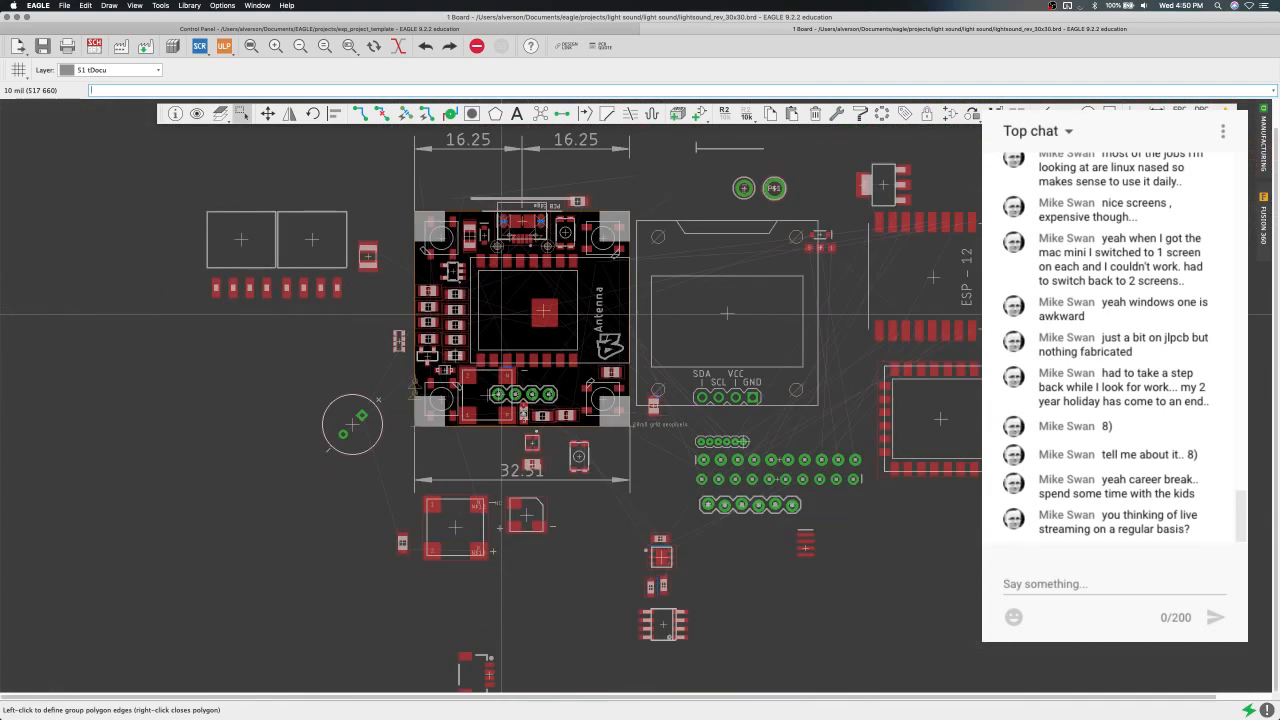
scroll(501, 315, up, 4)
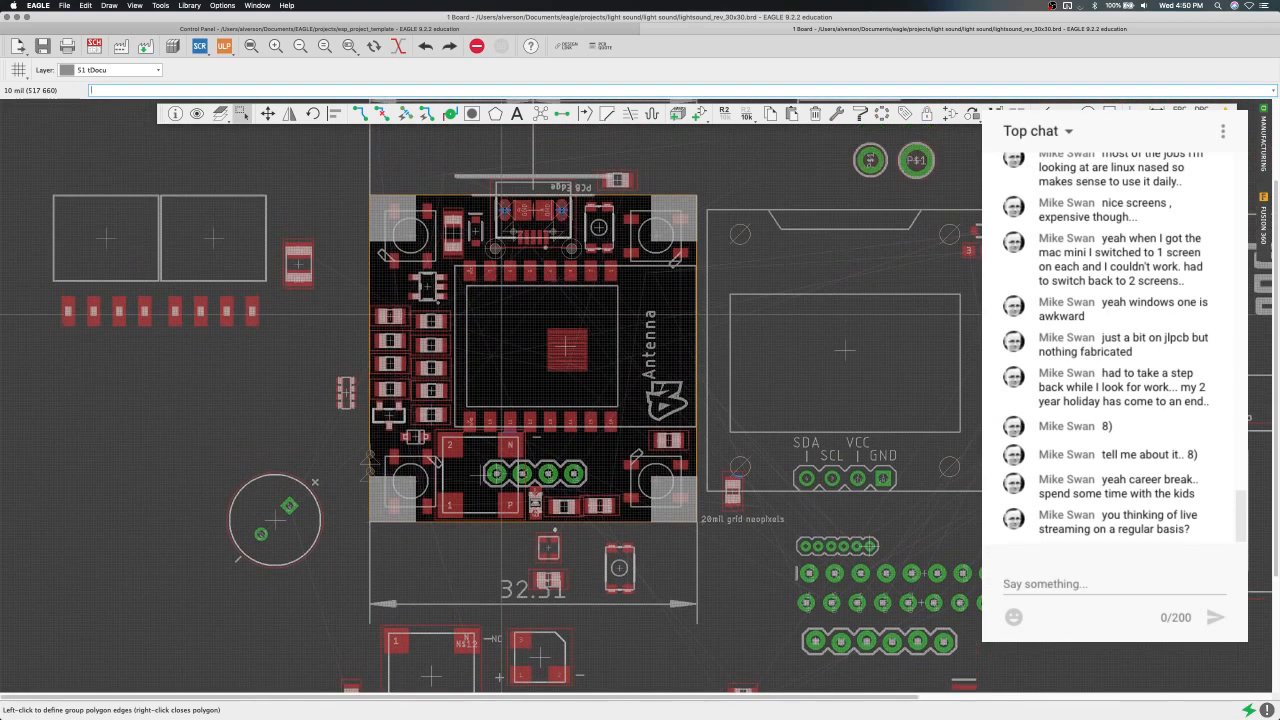
scroll(532, 315, down, 3)
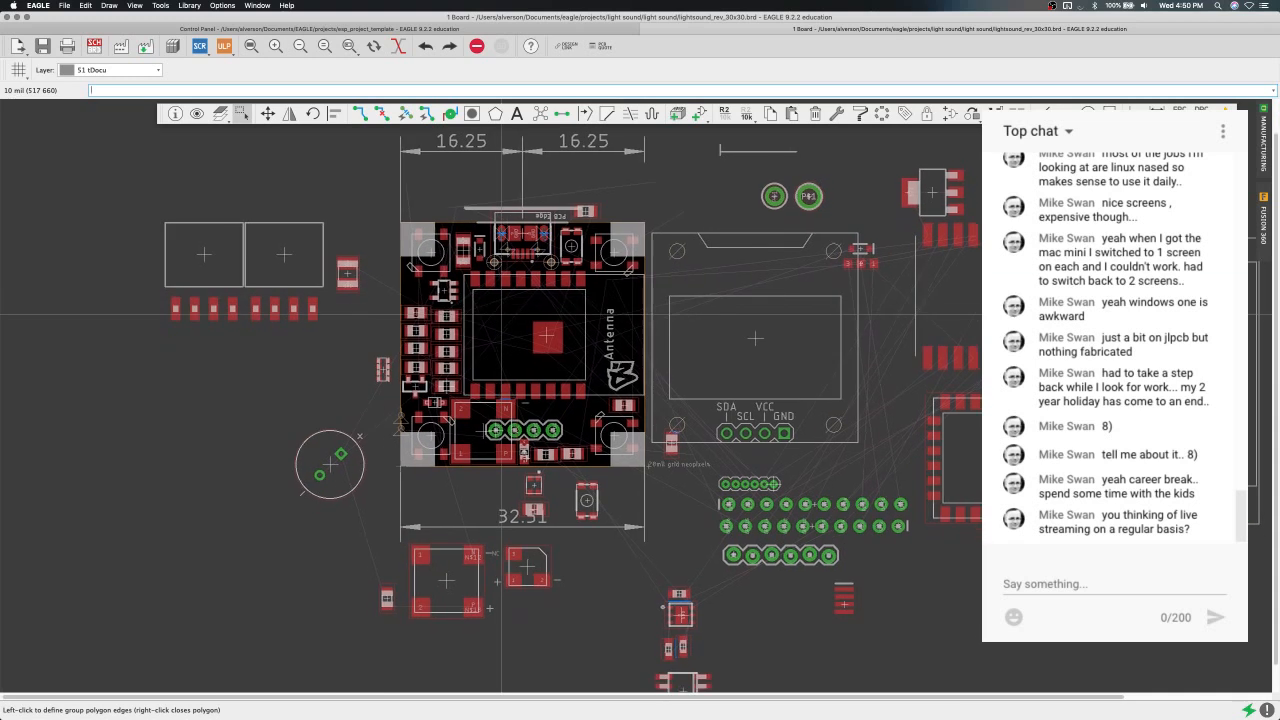
scroll(530, 380, up, 3)
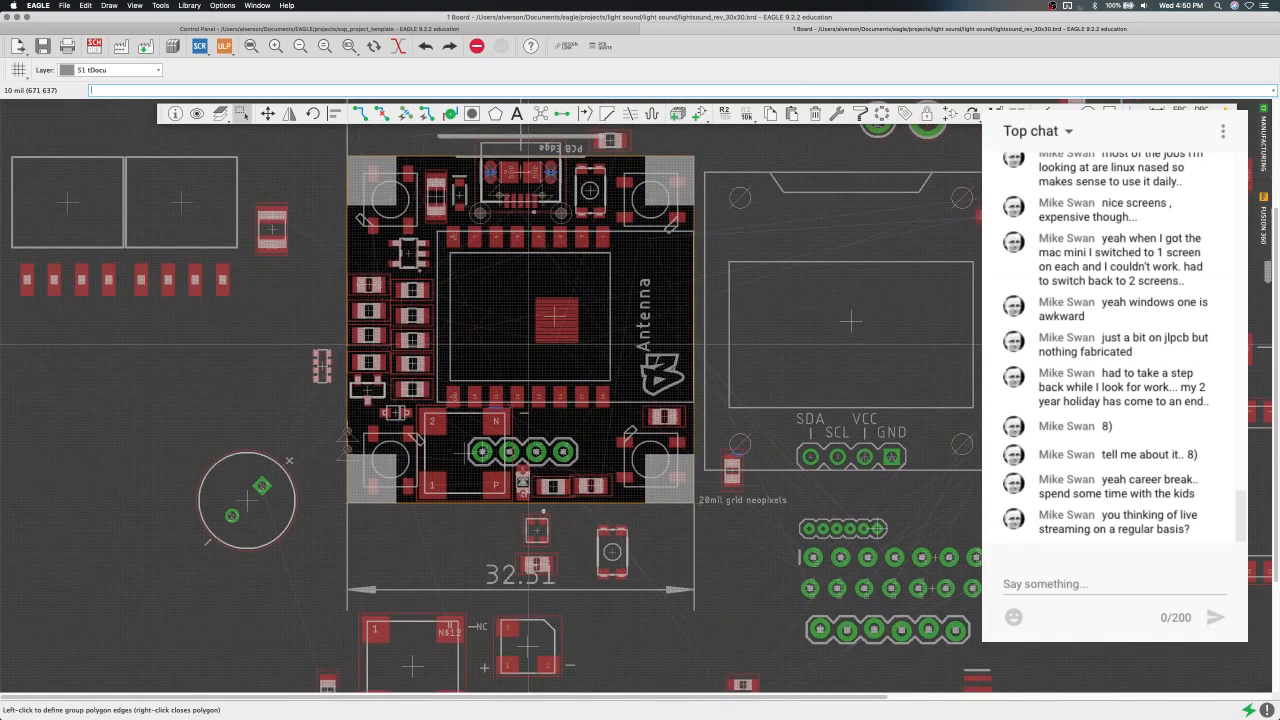
scroll(505, 528, up, 2)
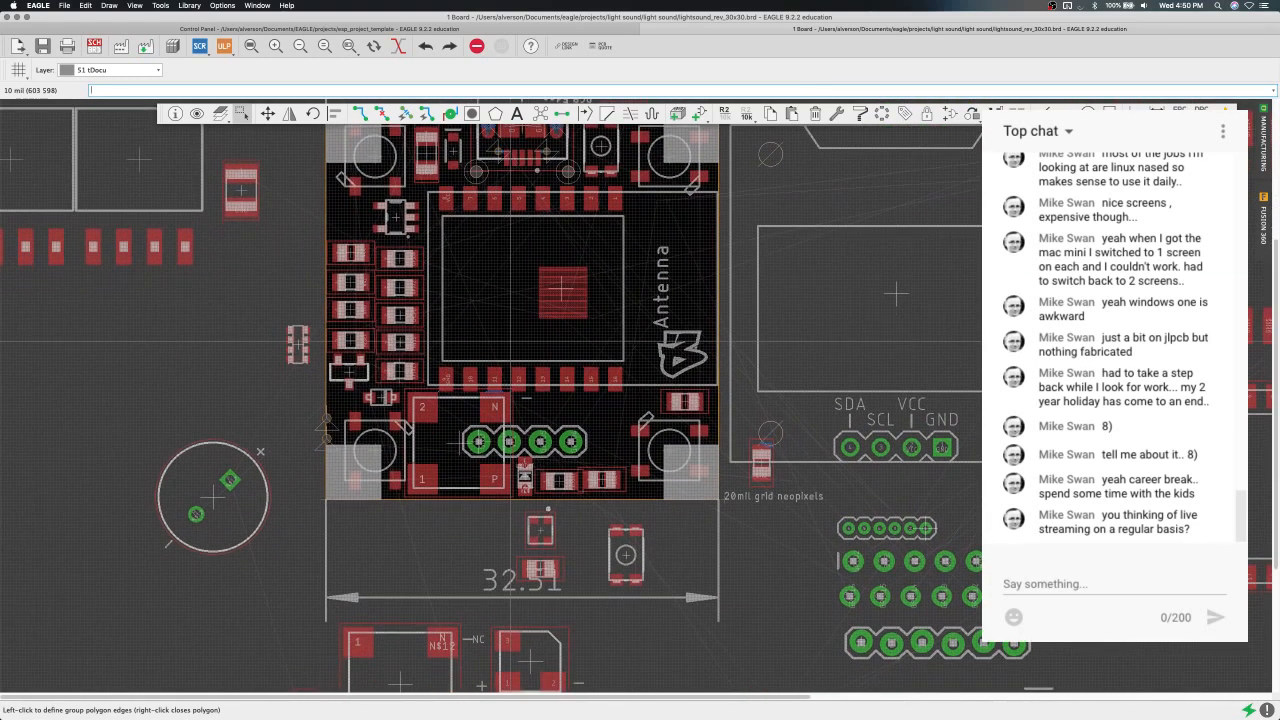
scroll(510, 372, down, 2)
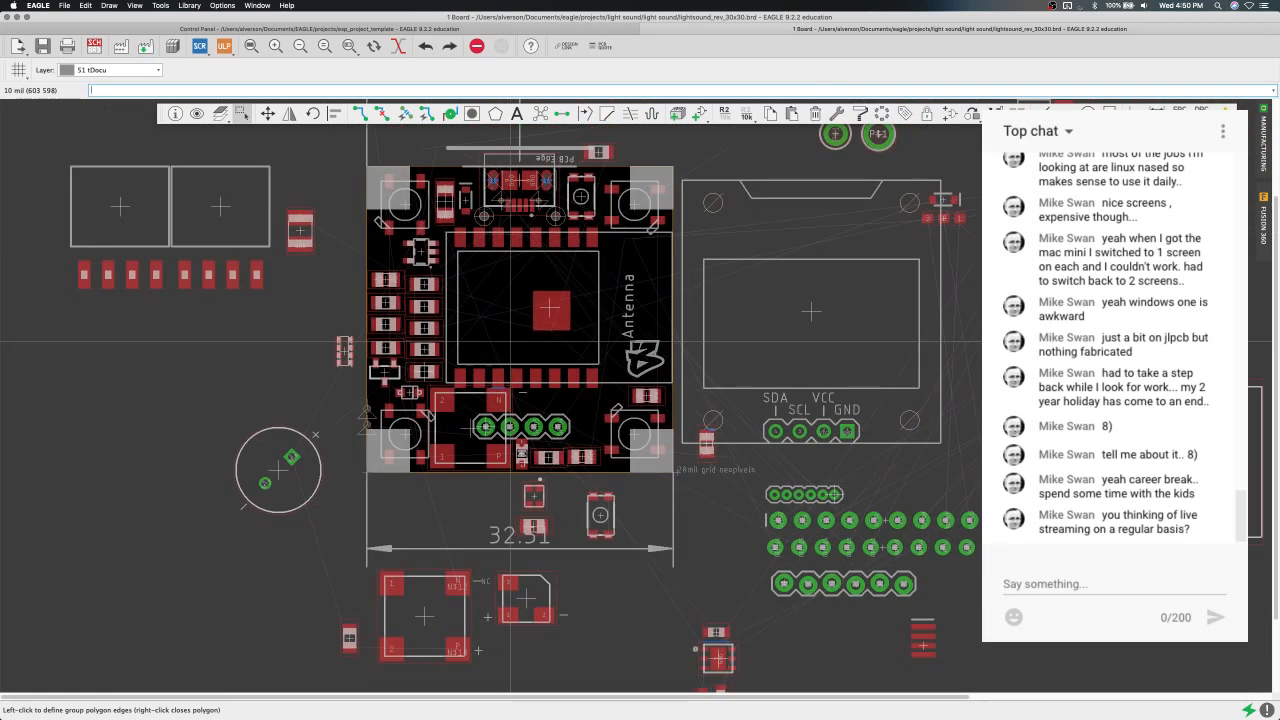
scroll(505, 260, up, 3)
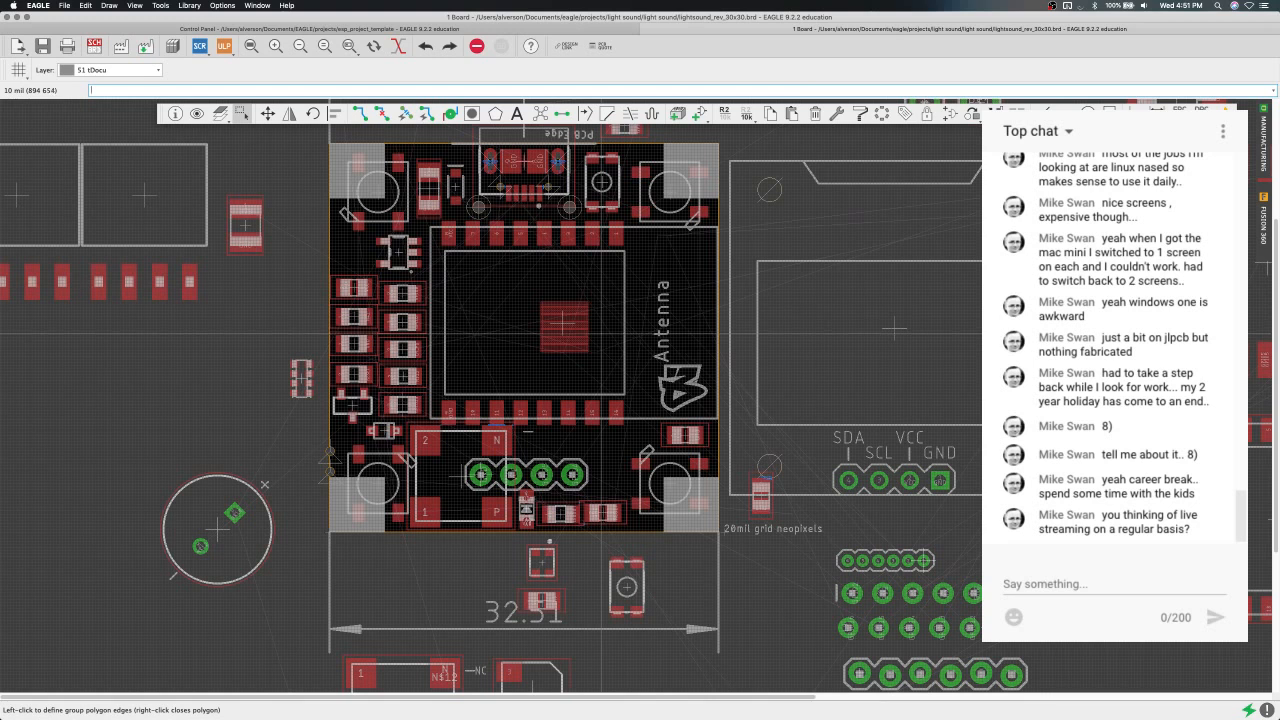
scroll(487, 290, up, 1)
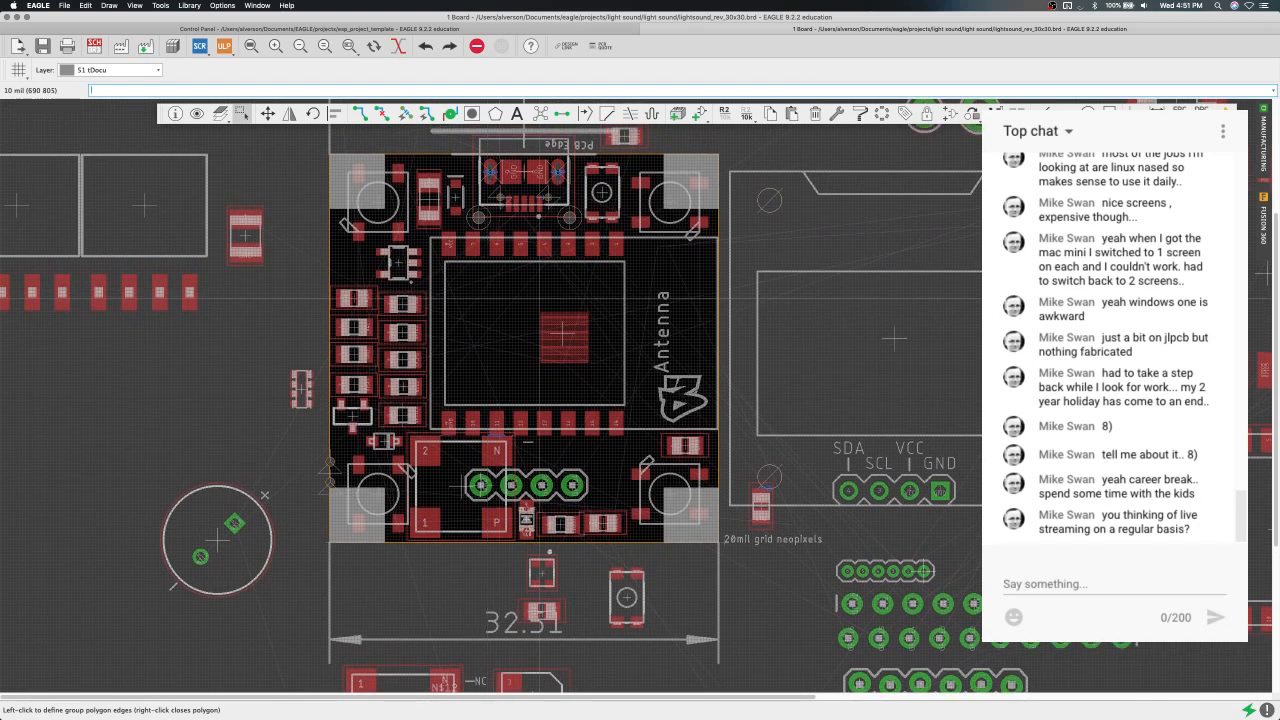
scroll(540, 298, down, 2)
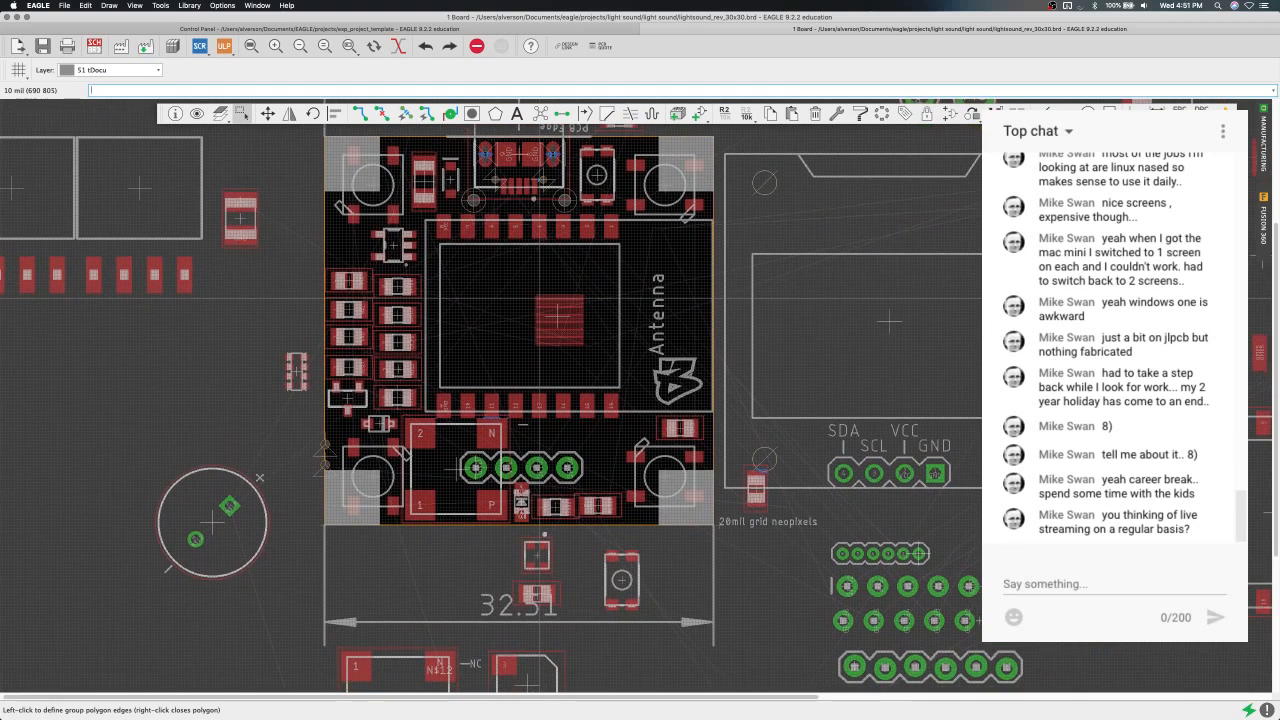
scroll(540, 298, up, 2)
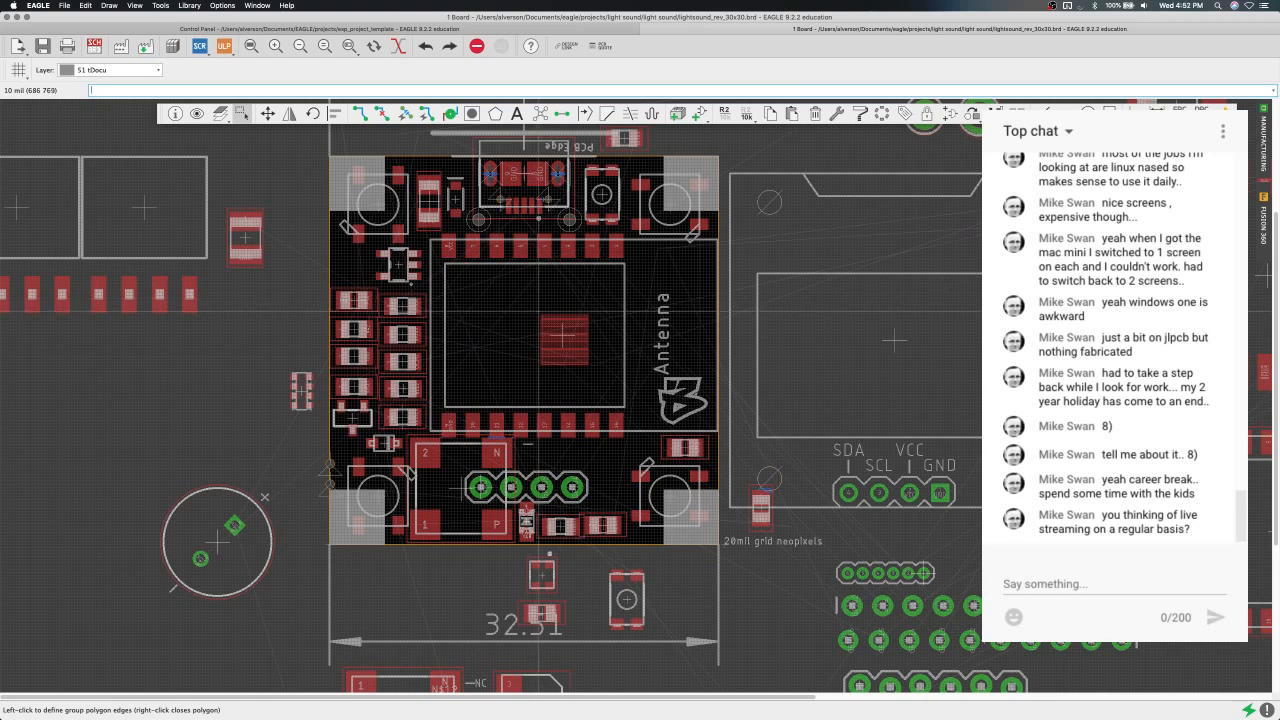
click(537, 310)
key(Escape)
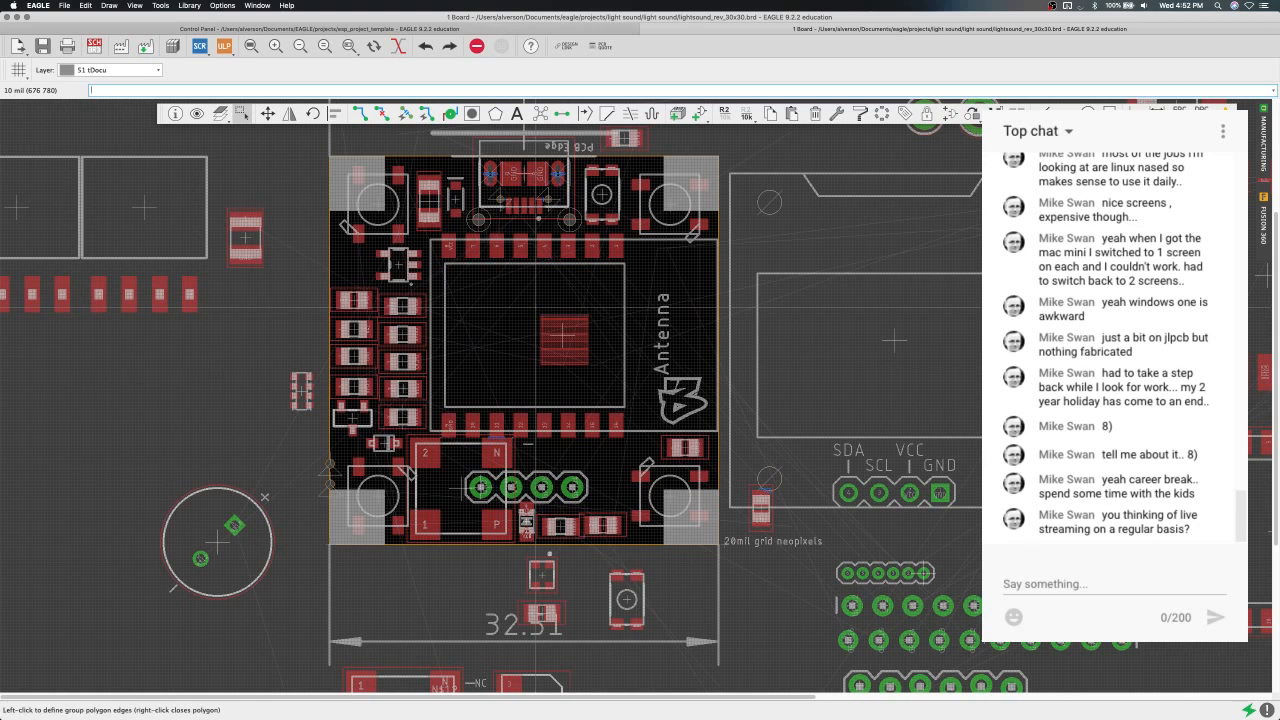
scroll(537, 330, up, 2)
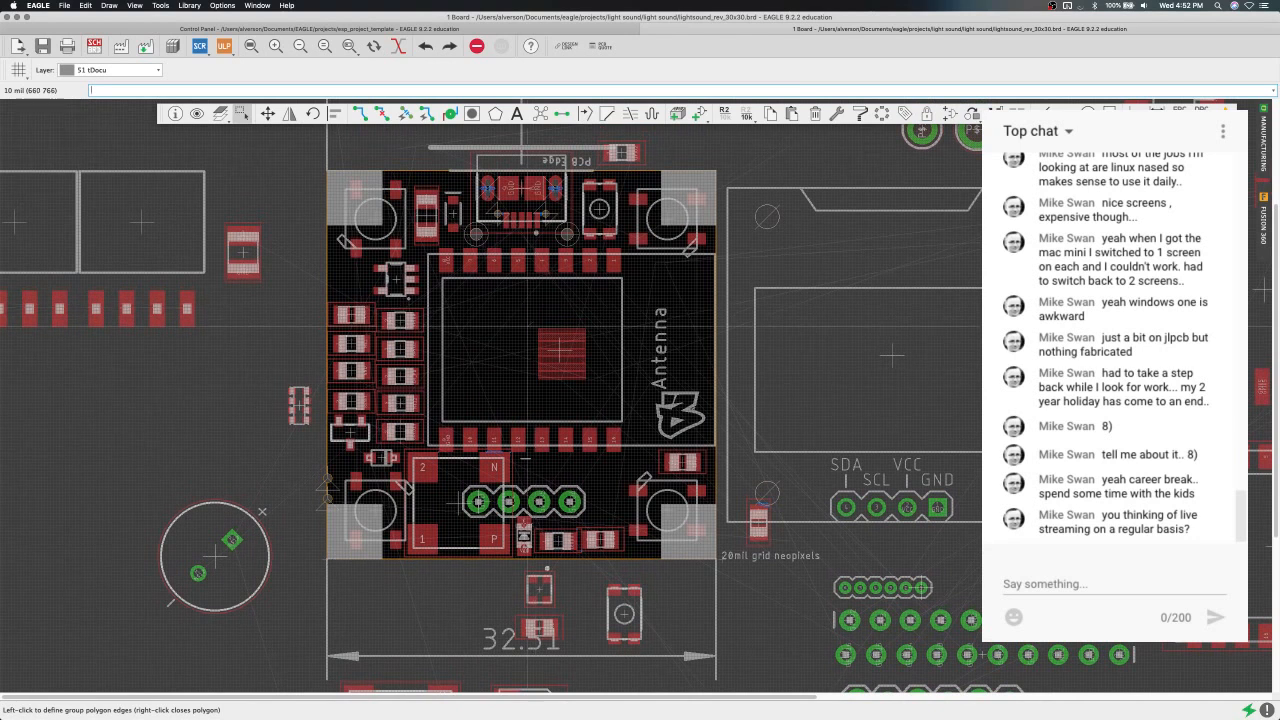
right_click(546, 310)
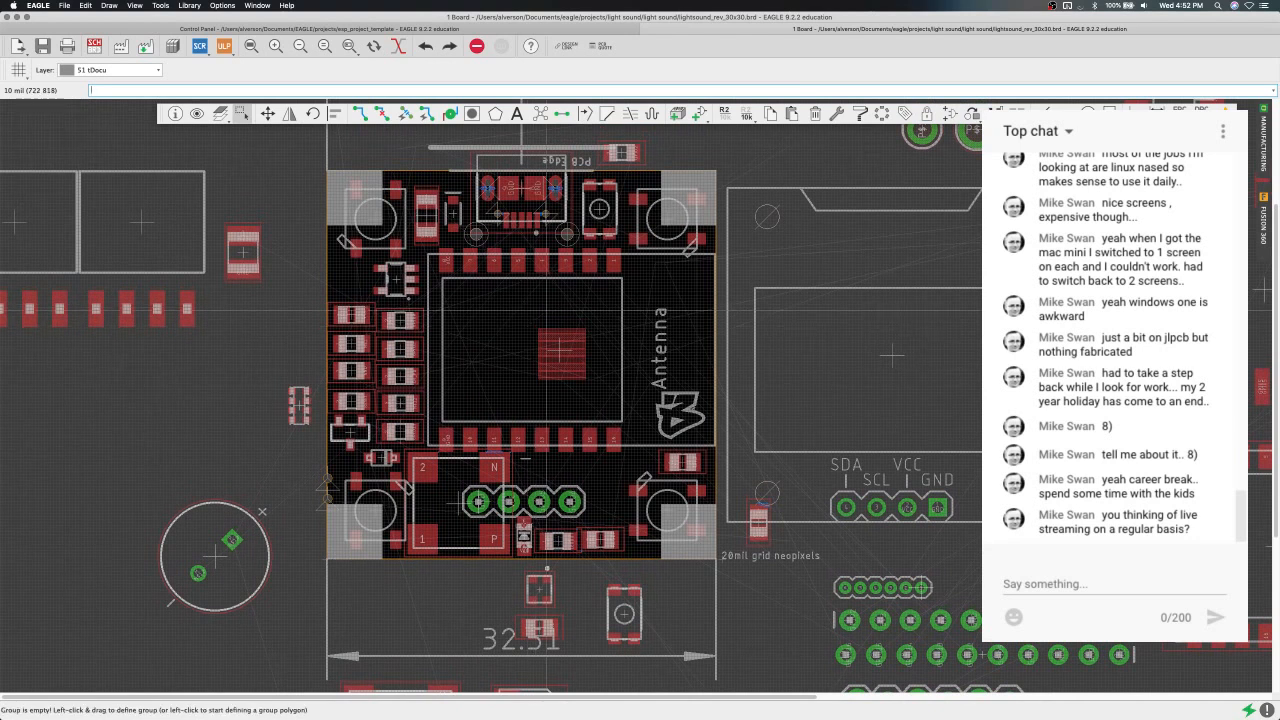
scroll(568, 315, left, 1)
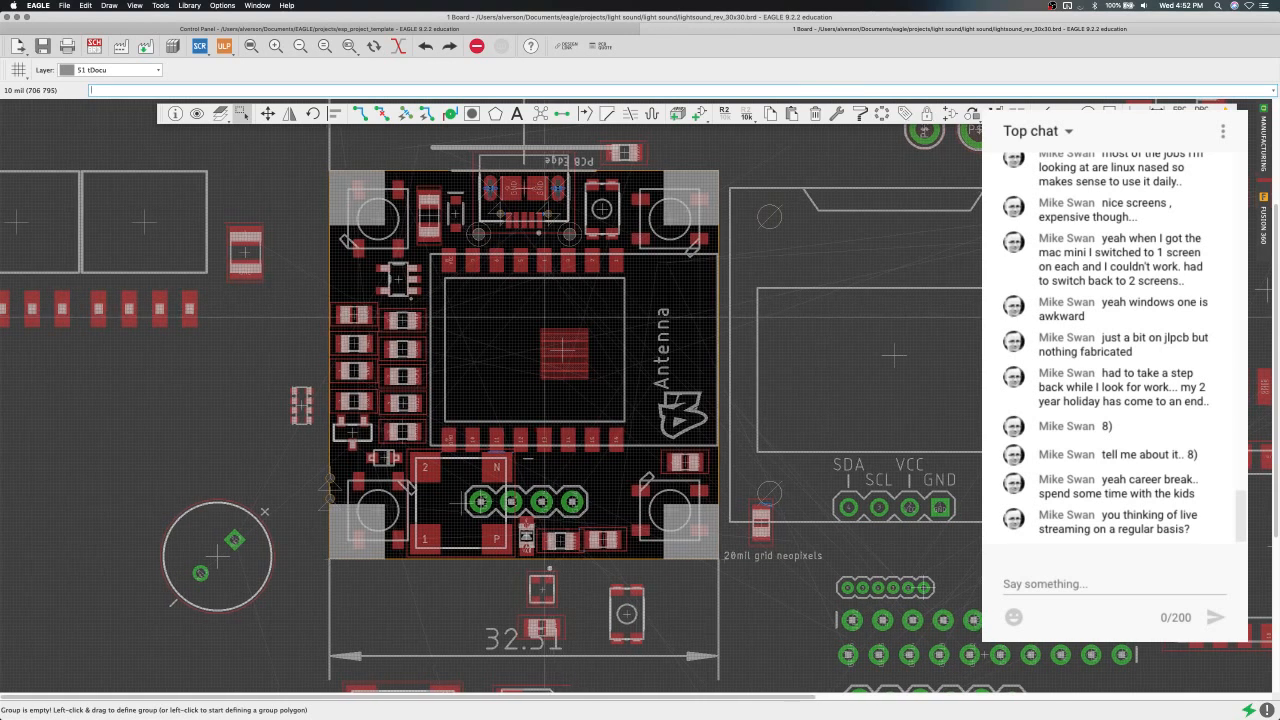
scroll(523, 460, up, 5)
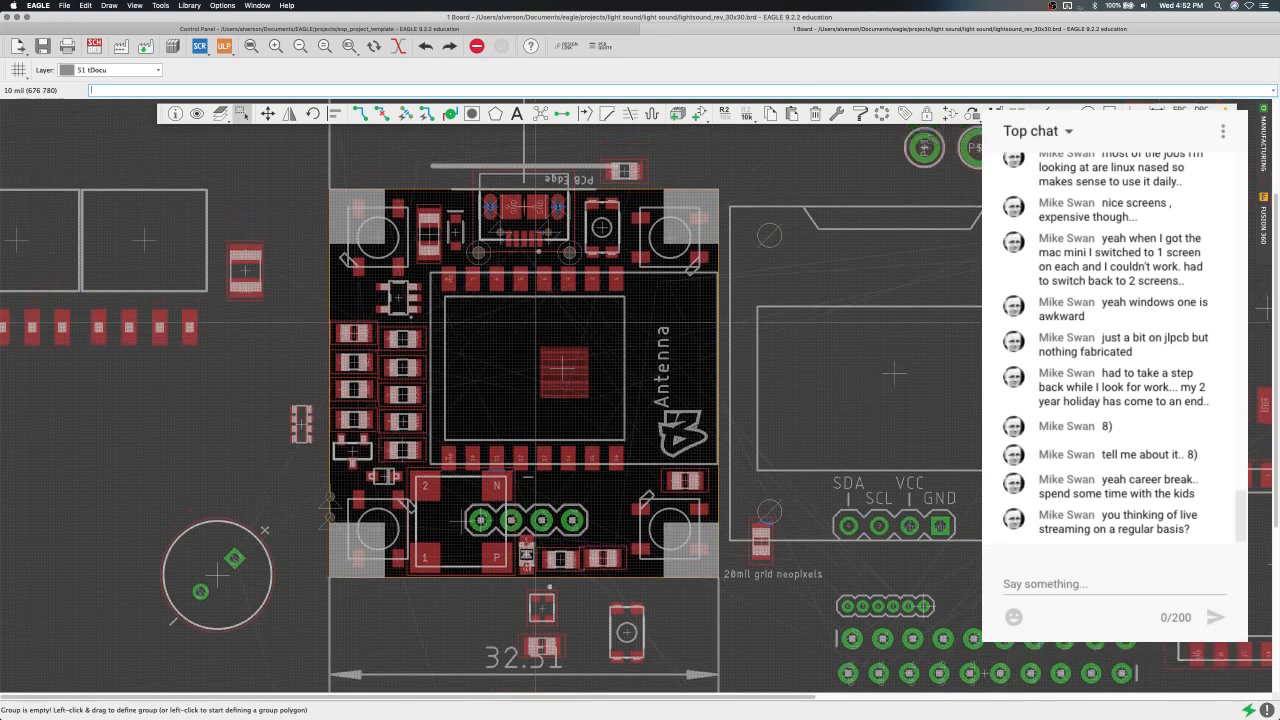
scroll(527, 463, down, 5)
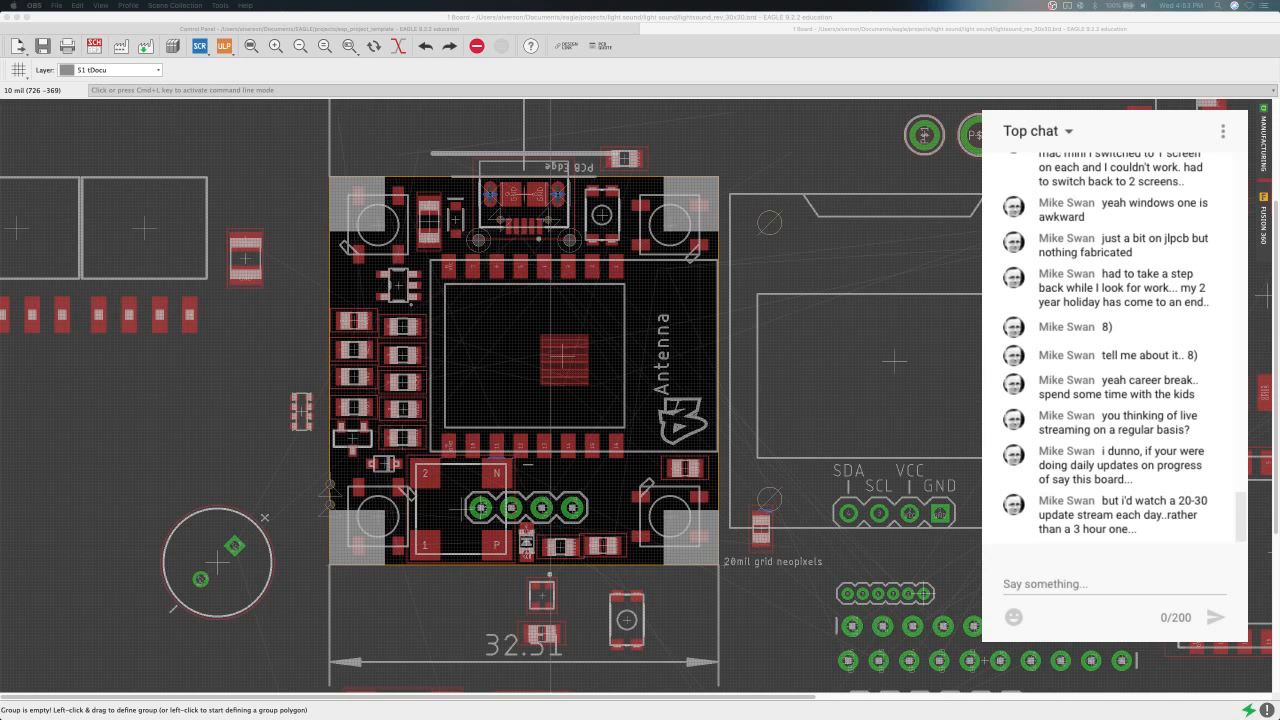
click(519, 397)
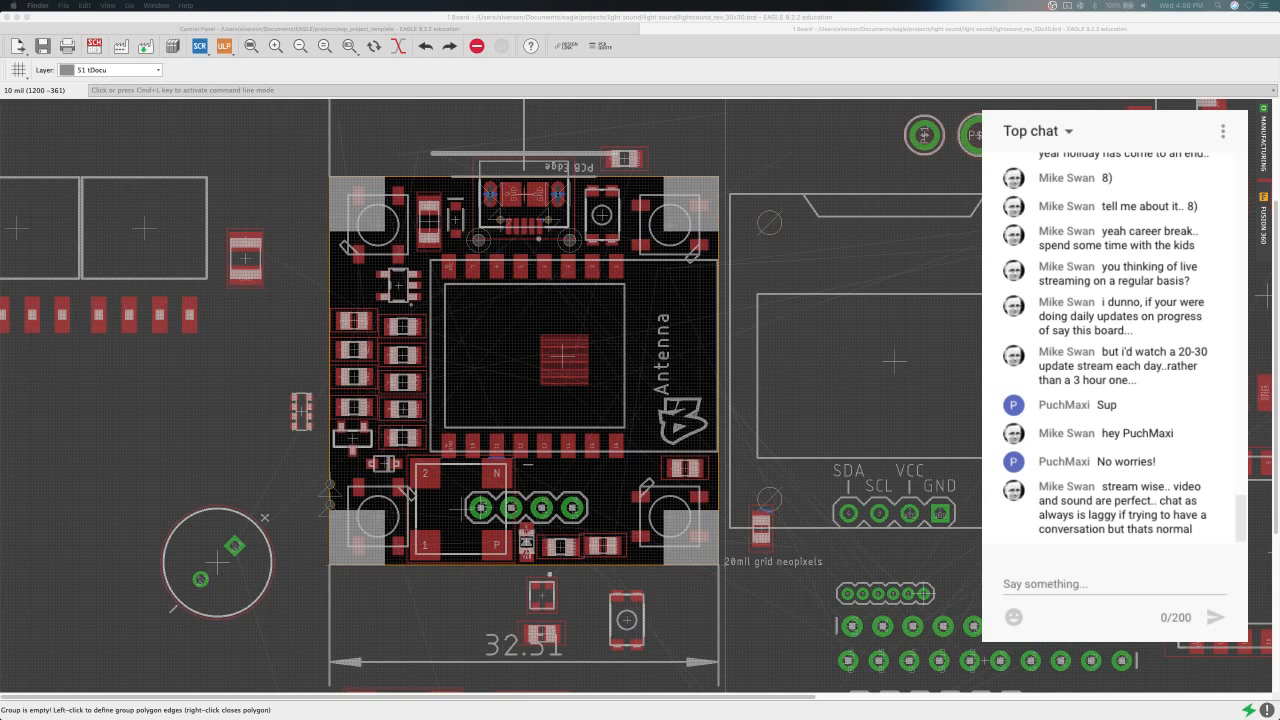
click(745, 355)
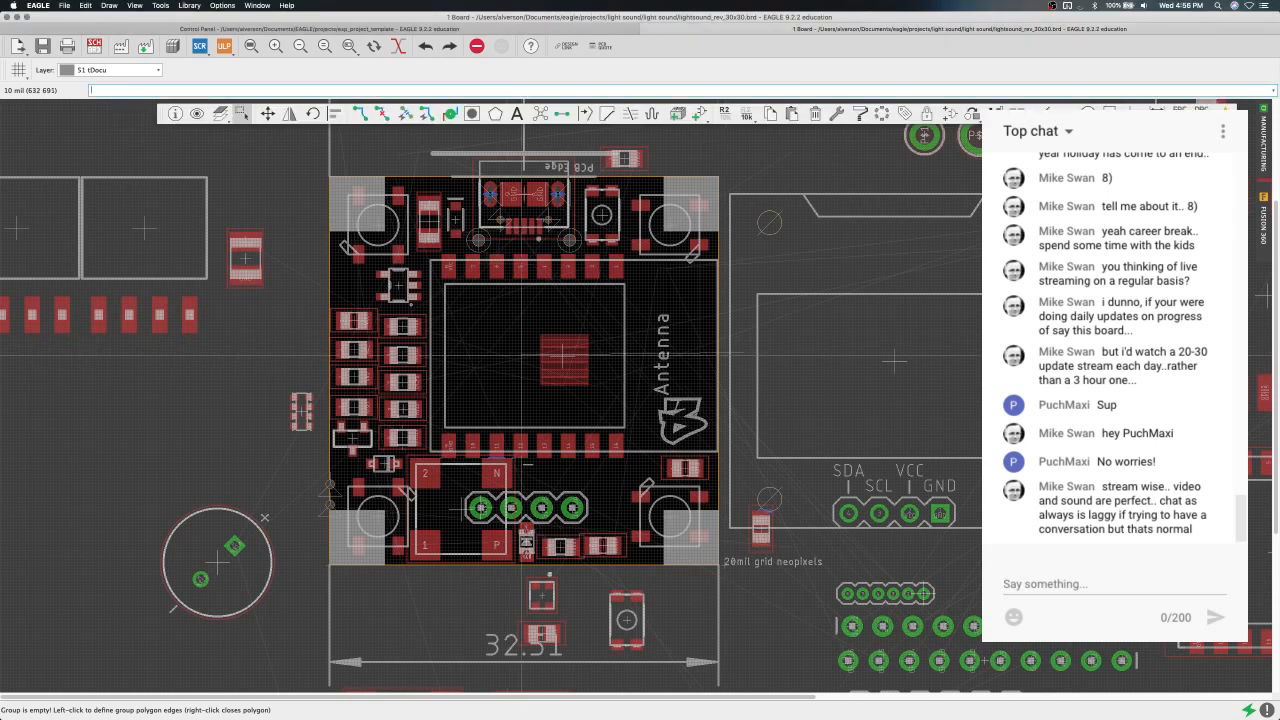
scroll(521, 355, down, 3)
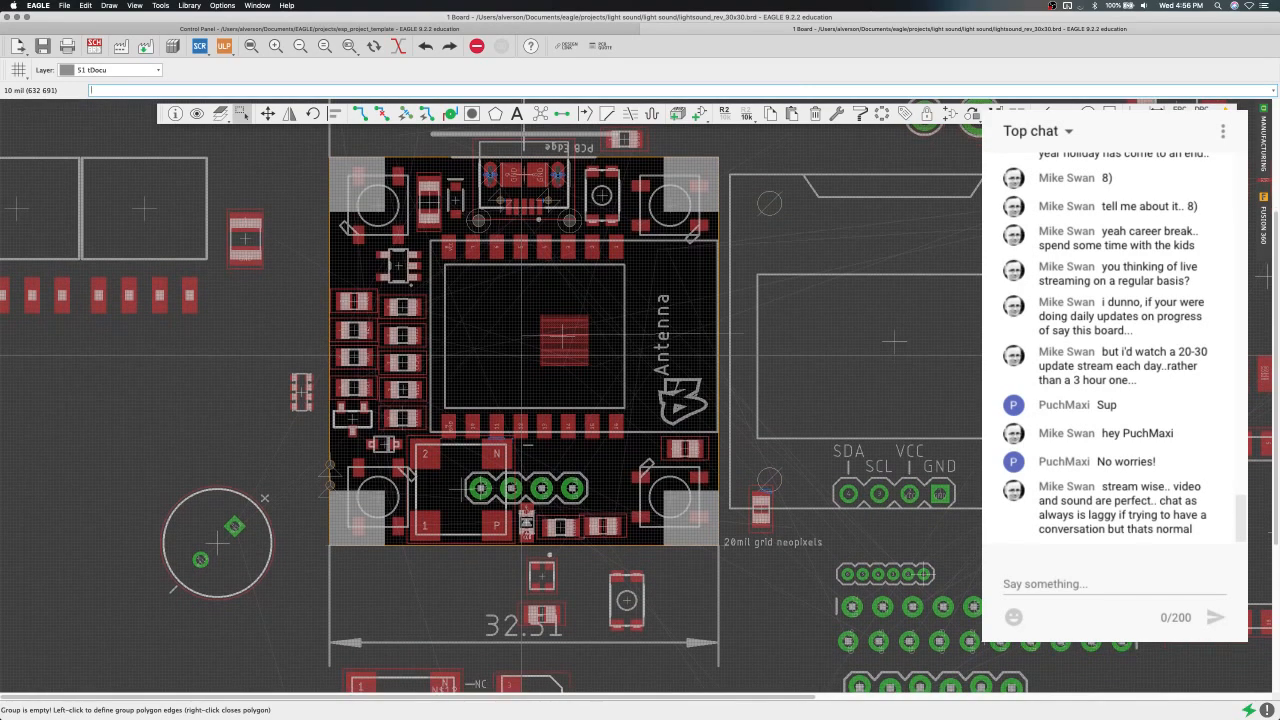
key(ctrl+Right)
key(ctrl+Right)
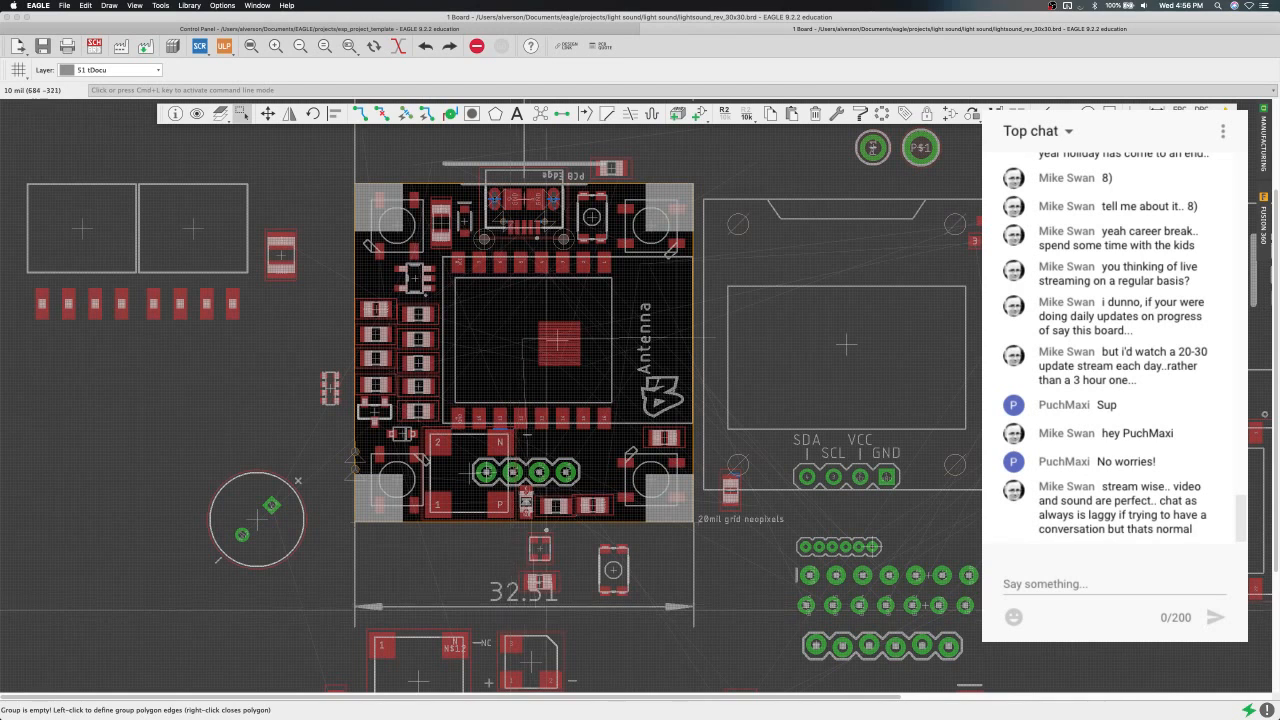
key(super+l)
key(Escape)
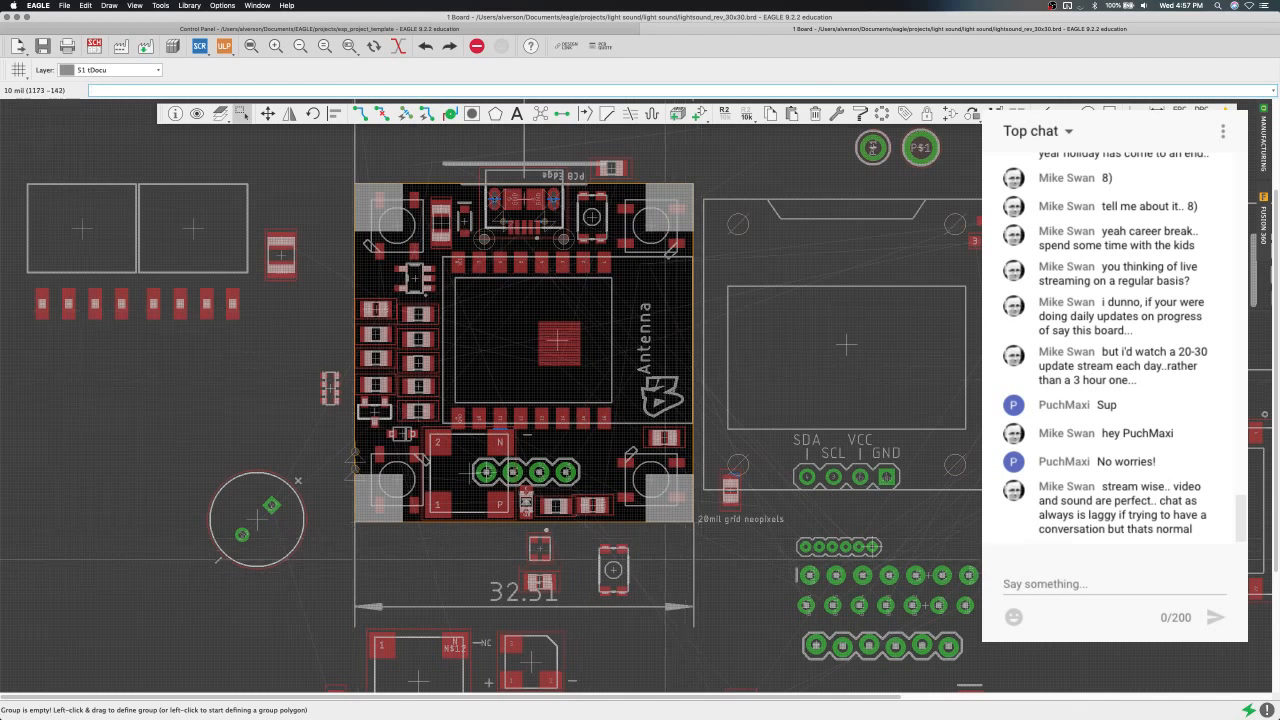
click(665, 559)
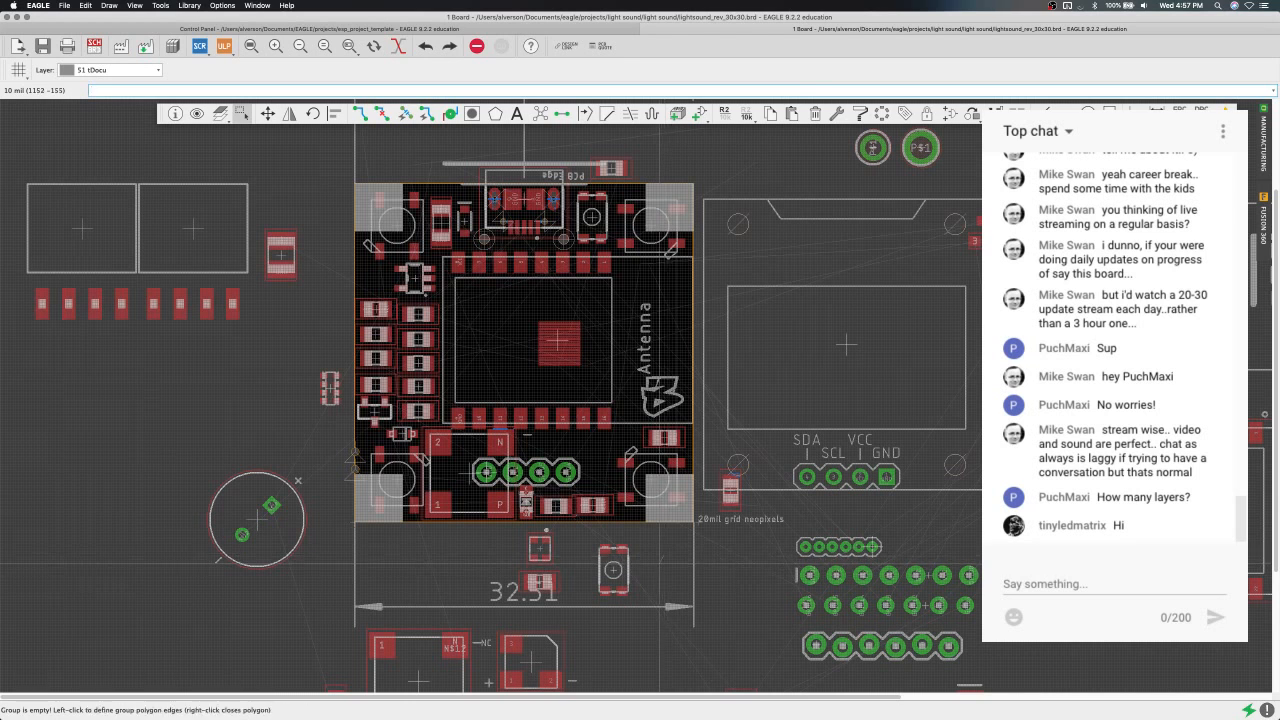
key(Escape)
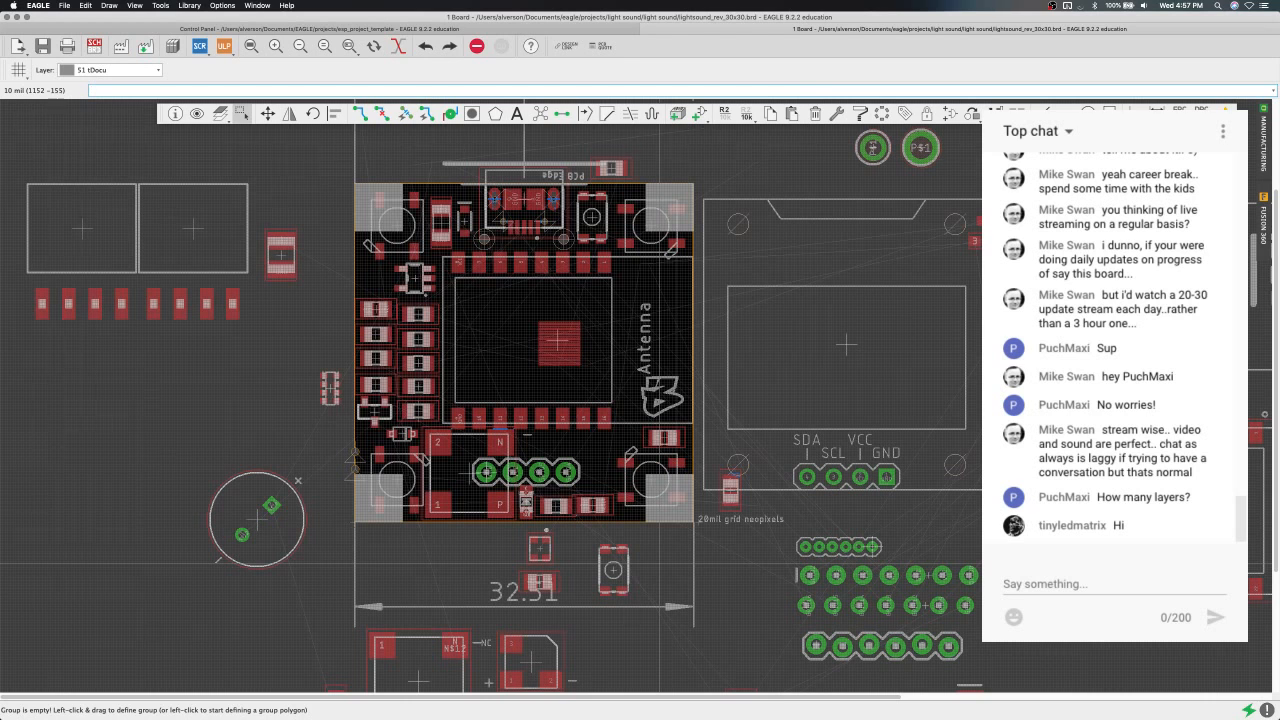
click(420, 316)
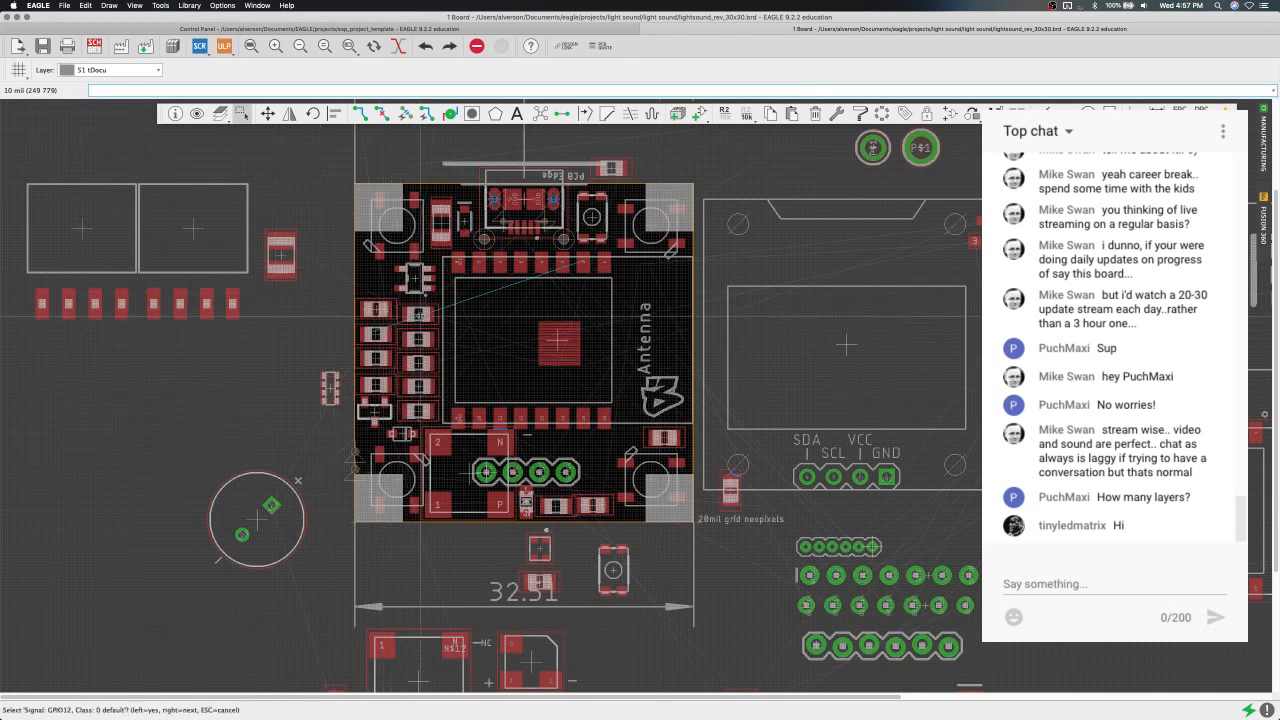
key(Escape)
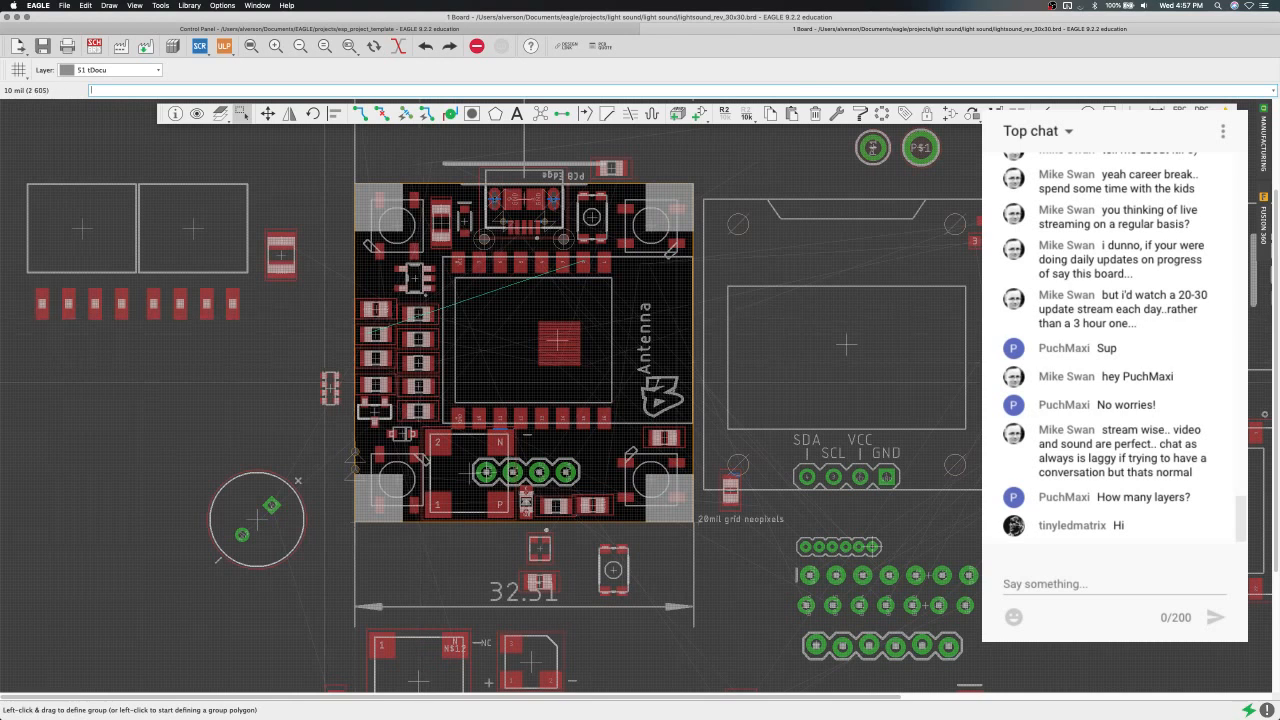
click(322, 342)
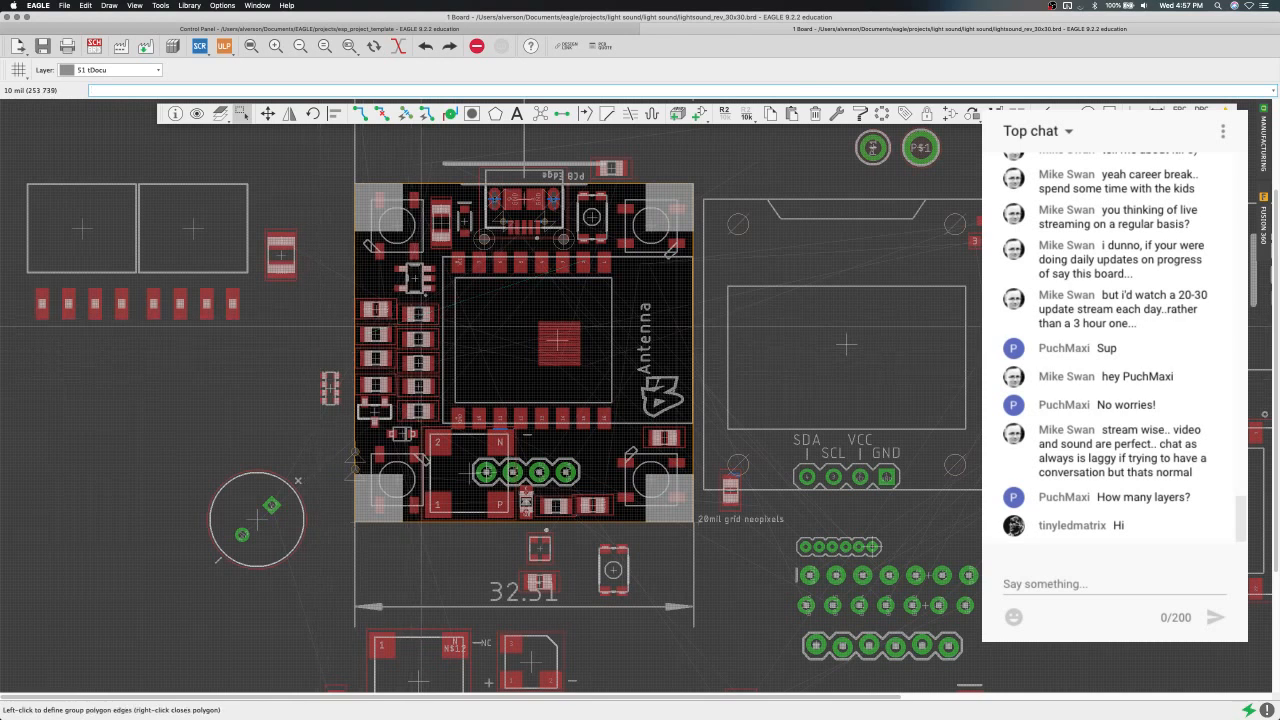
Inspect the two component columns beside the ESP-12 module up close, along with the header and the unplaced parts below the board.
scroll(411, 327, up, 5)
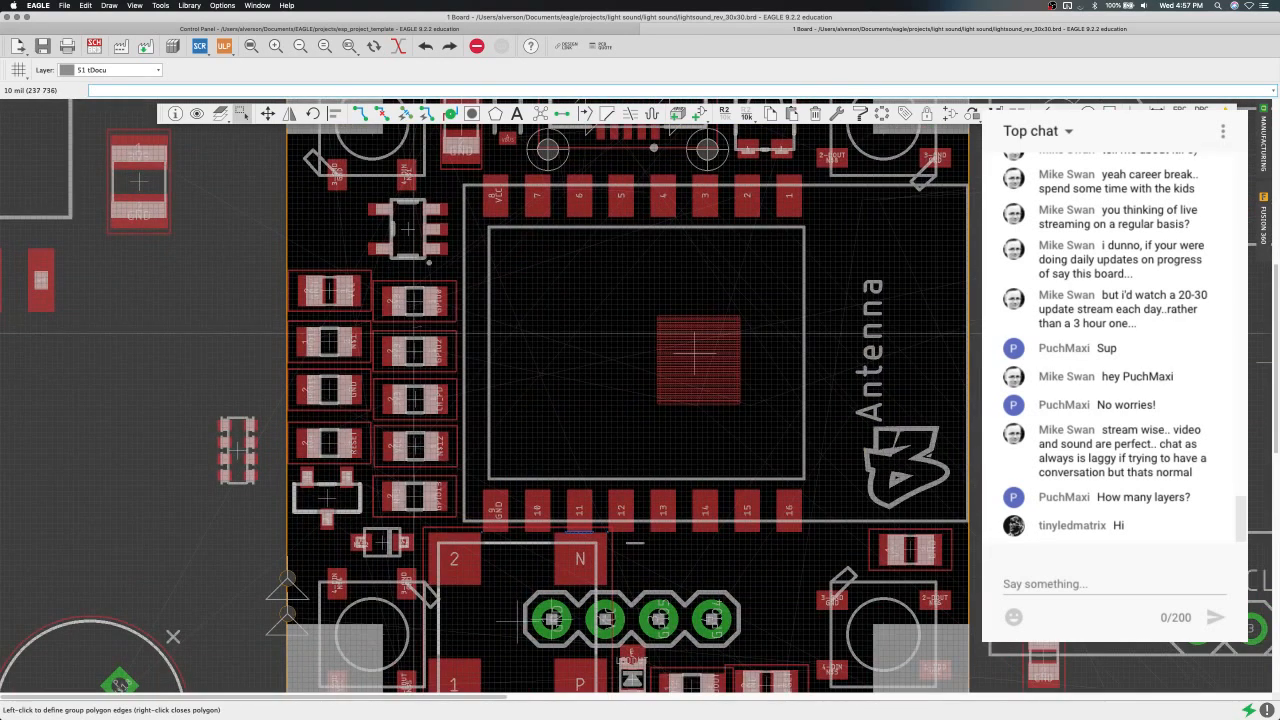
key(Escape)
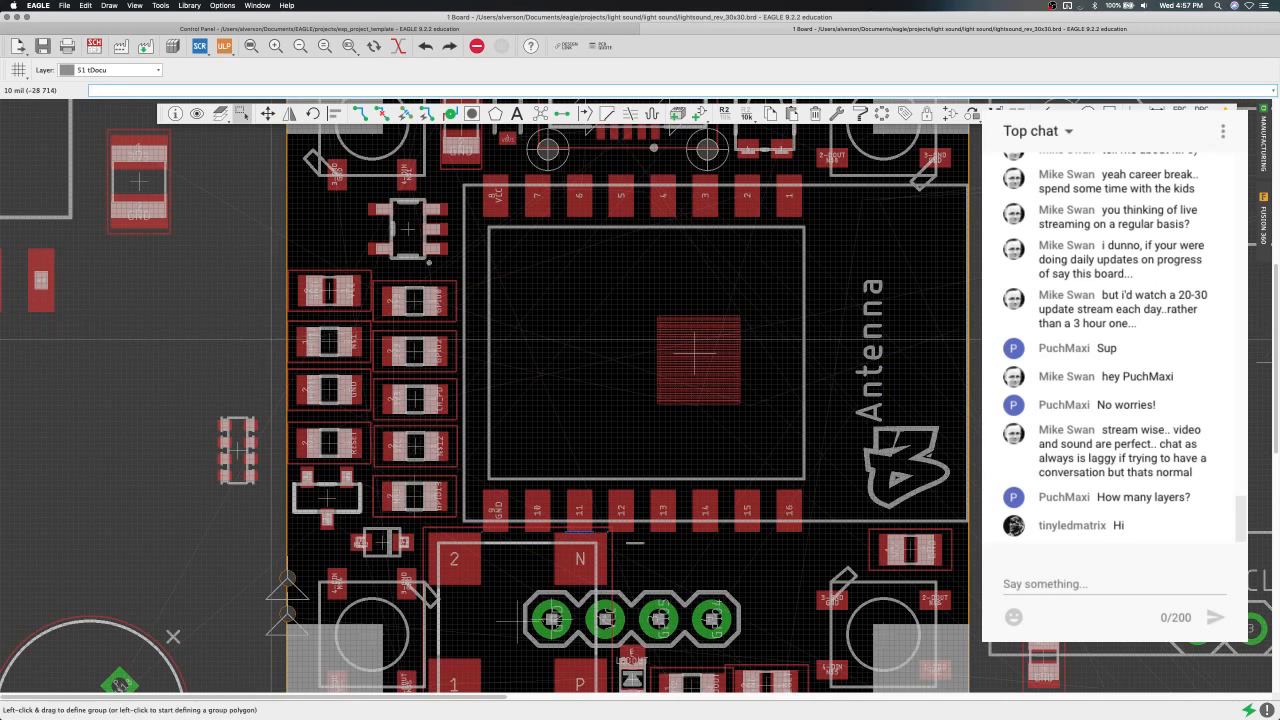
scroll(271, 337, down, 2)
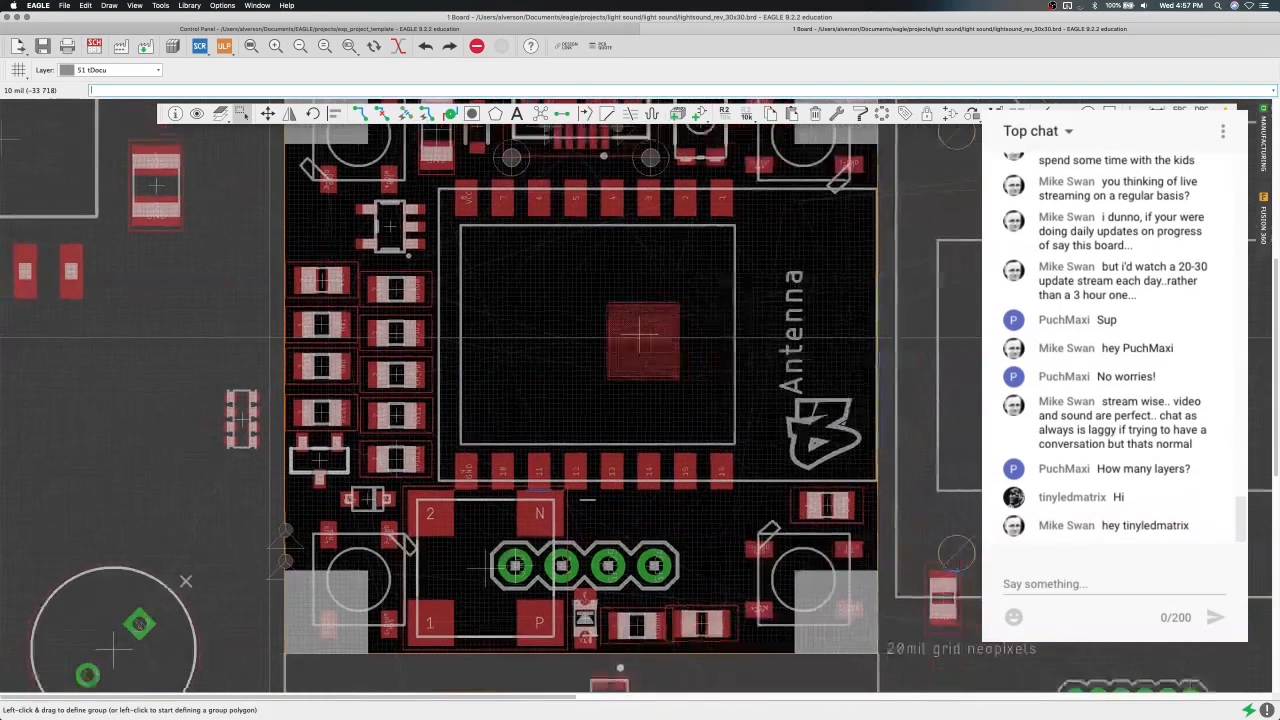
scroll(269, 337, down, 2)
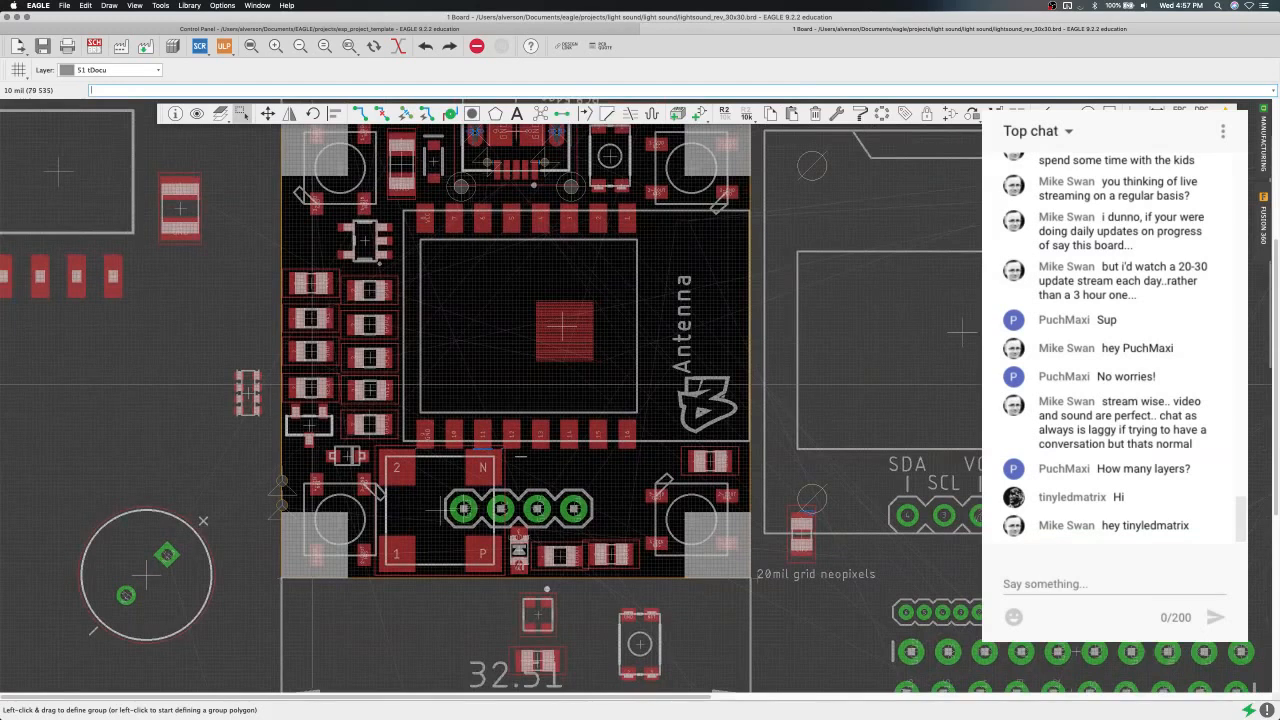
scroll(290, 350, down, 2)
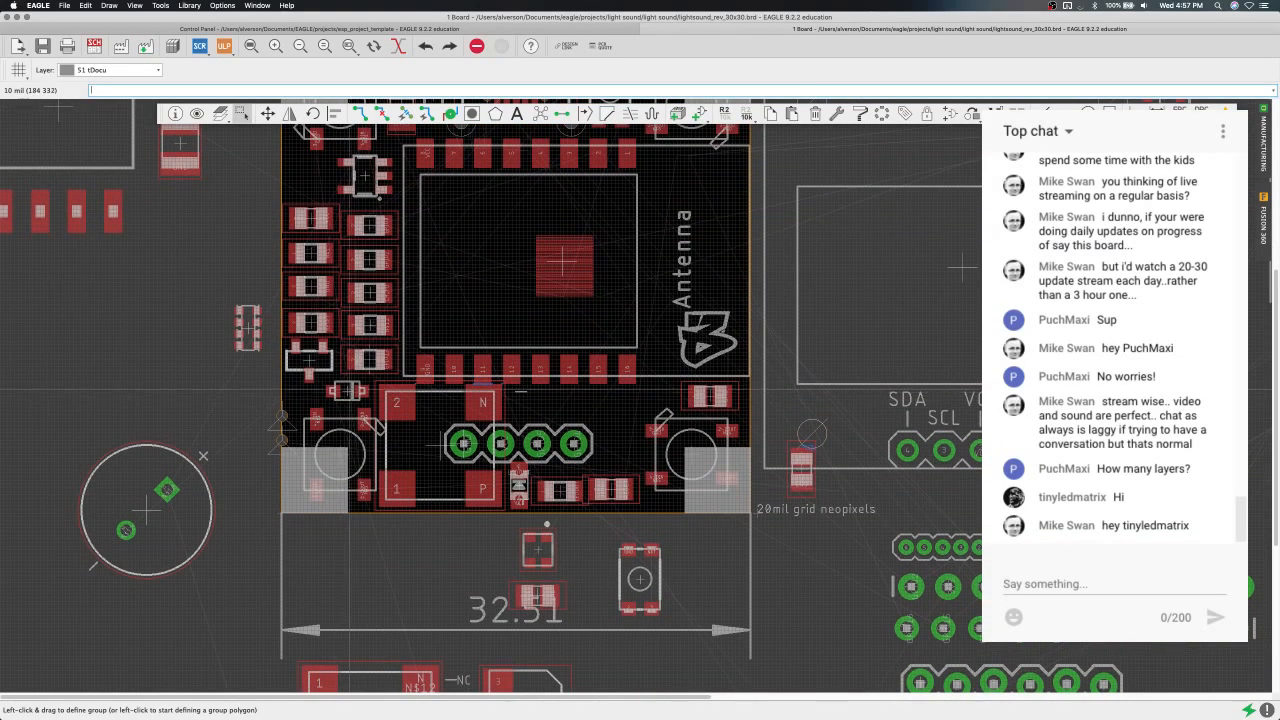
scroll(352, 394, down, 3)
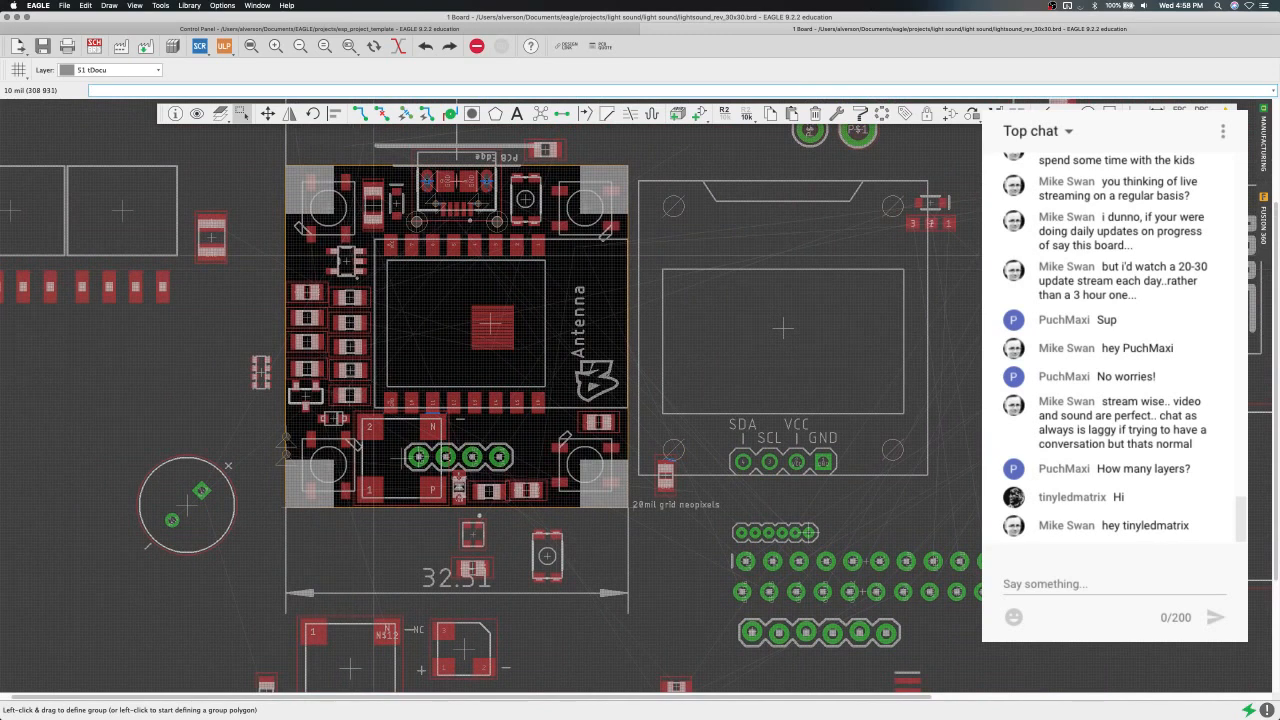
scroll(508, 278, down, 3)
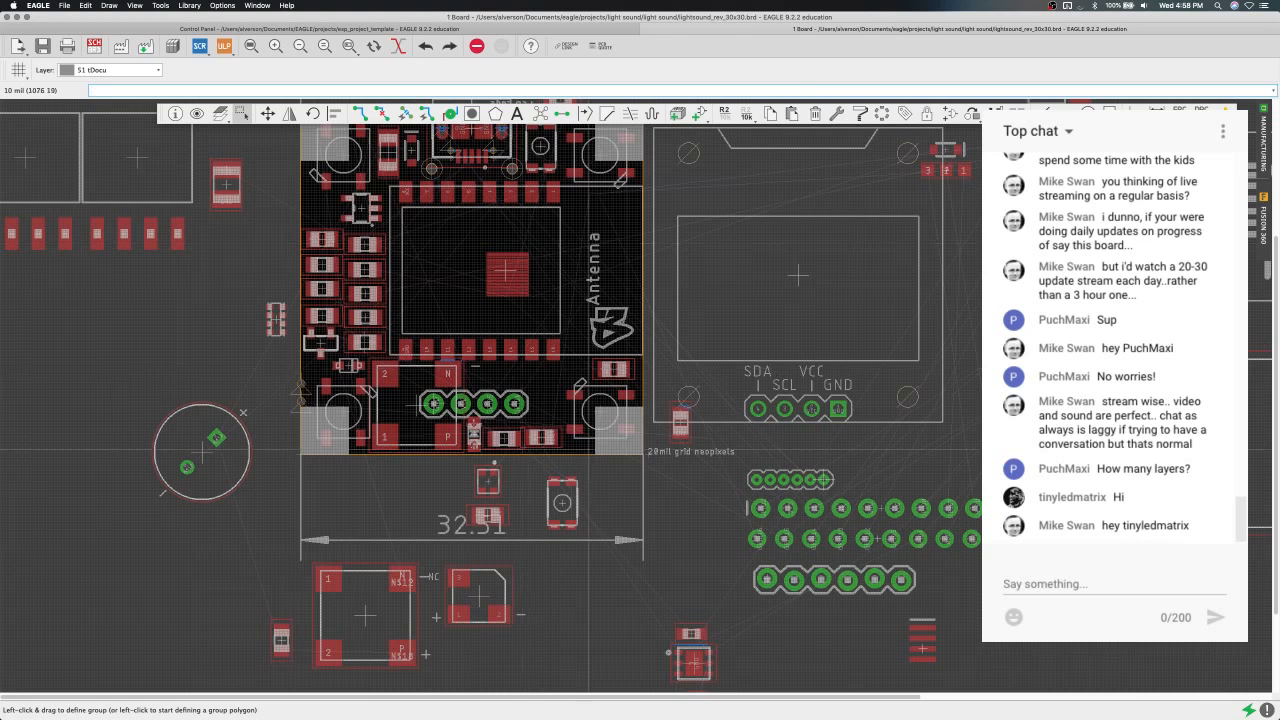
click(583, 565)
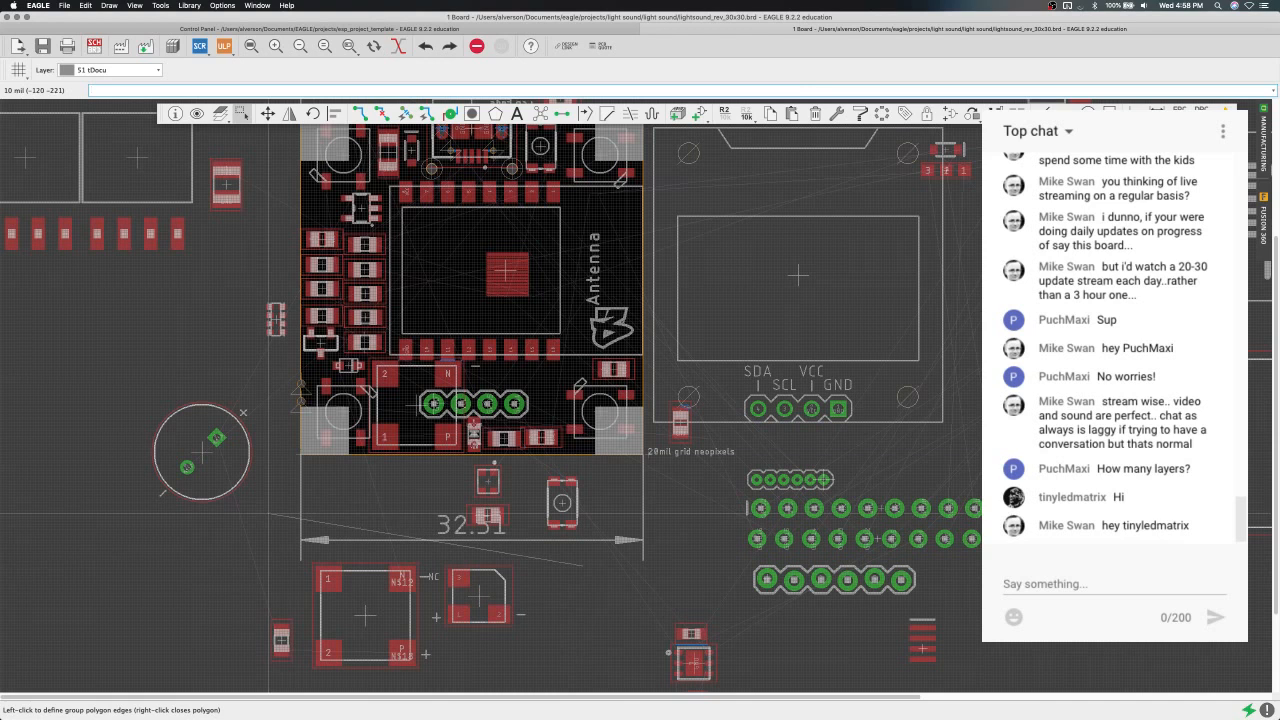
Show the manufacturing preview of the board's top side and enlarge the preview area.
key(Escape)
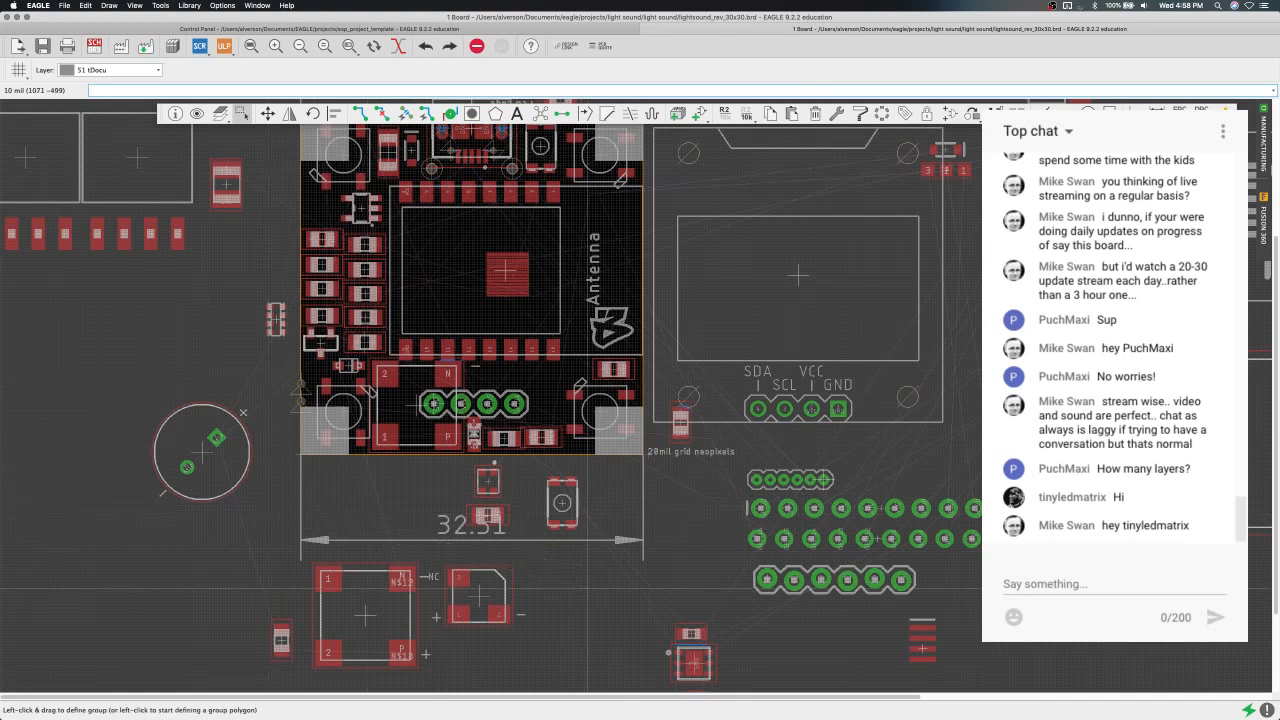
scroll(587, 575, up, 4)
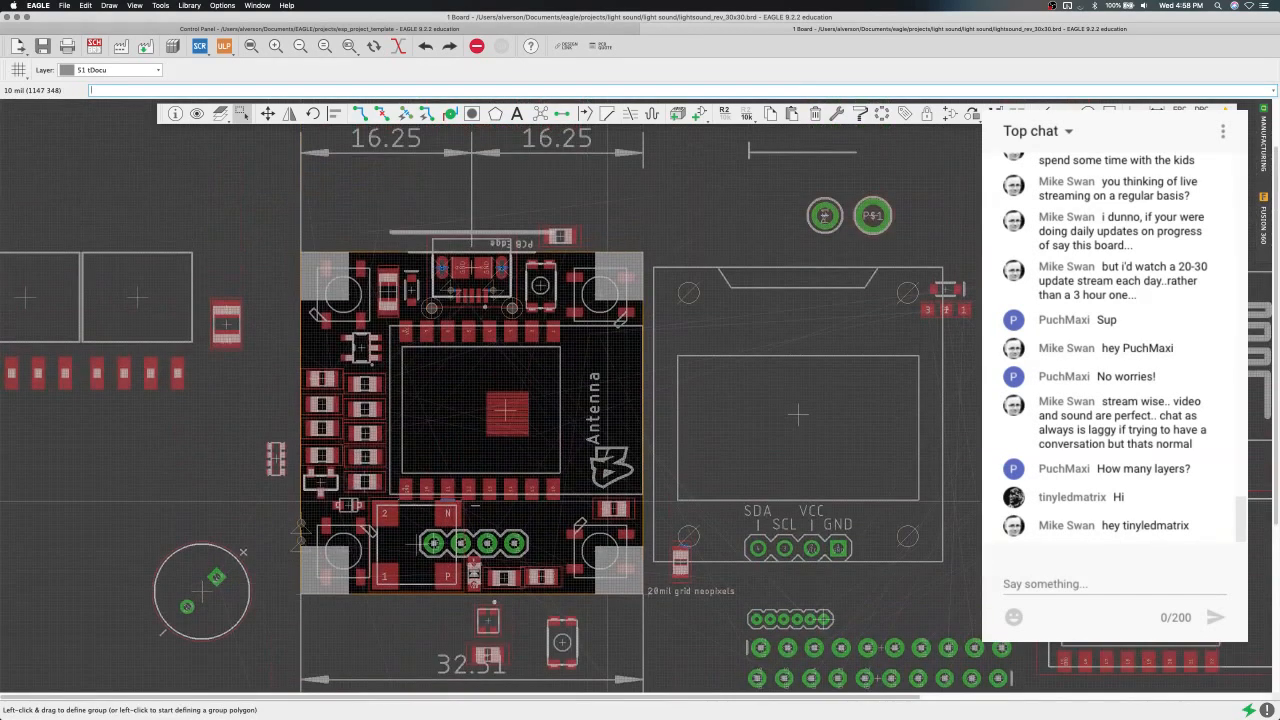
click(1262, 165)
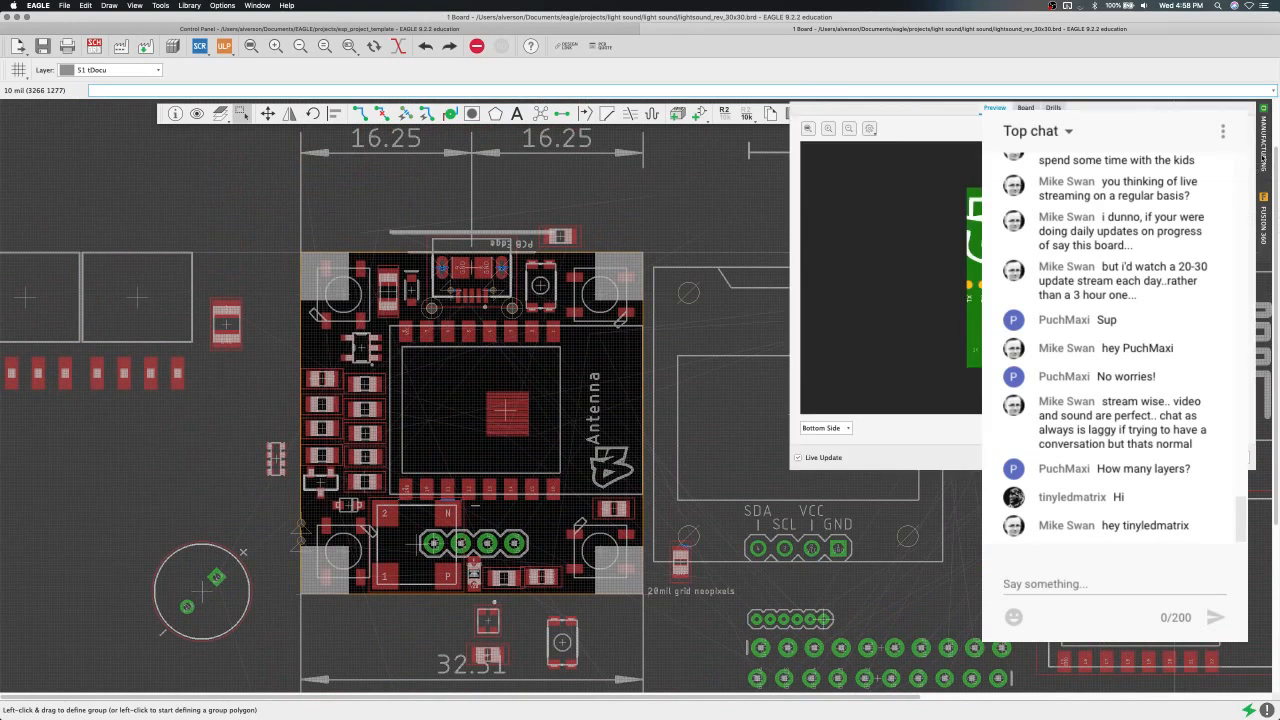
click(821, 430)
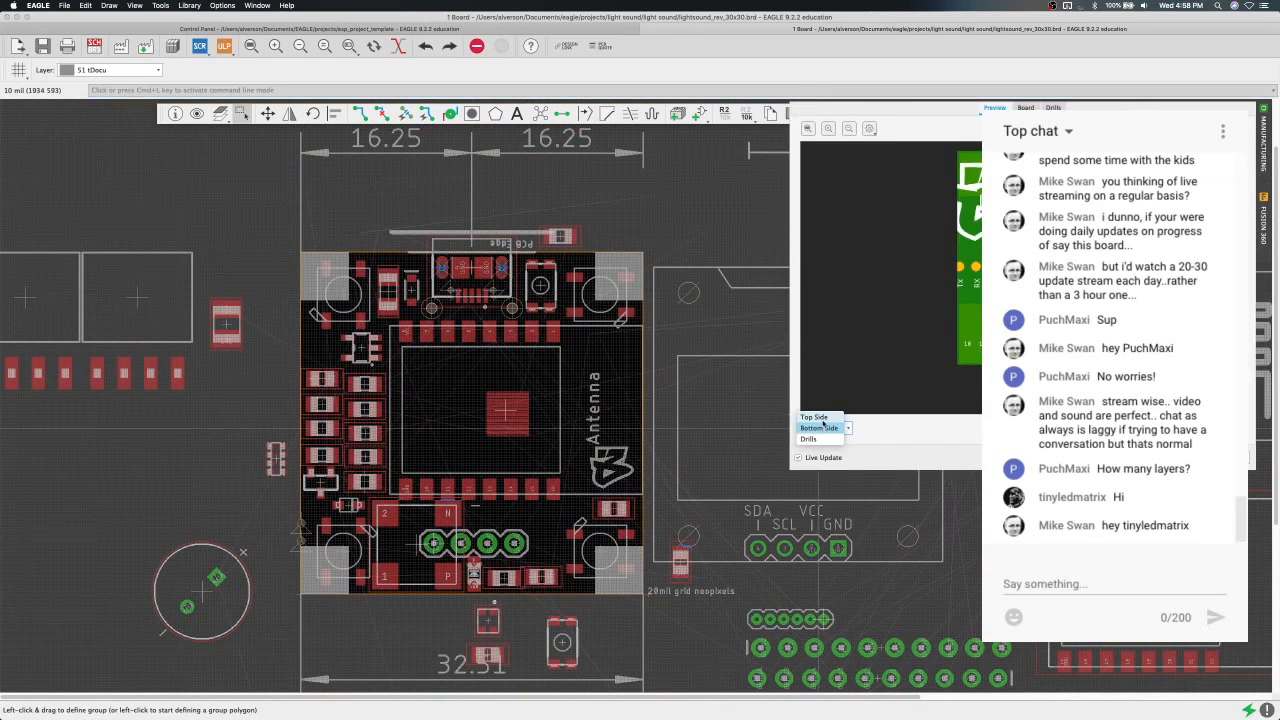
click(816, 429)
drag(790, 472, 158, 612)
Examine the top-side preview's pads, silkscreen and component spacing up close and as a whole board, and close it.
scroll(553, 310, up, 5)
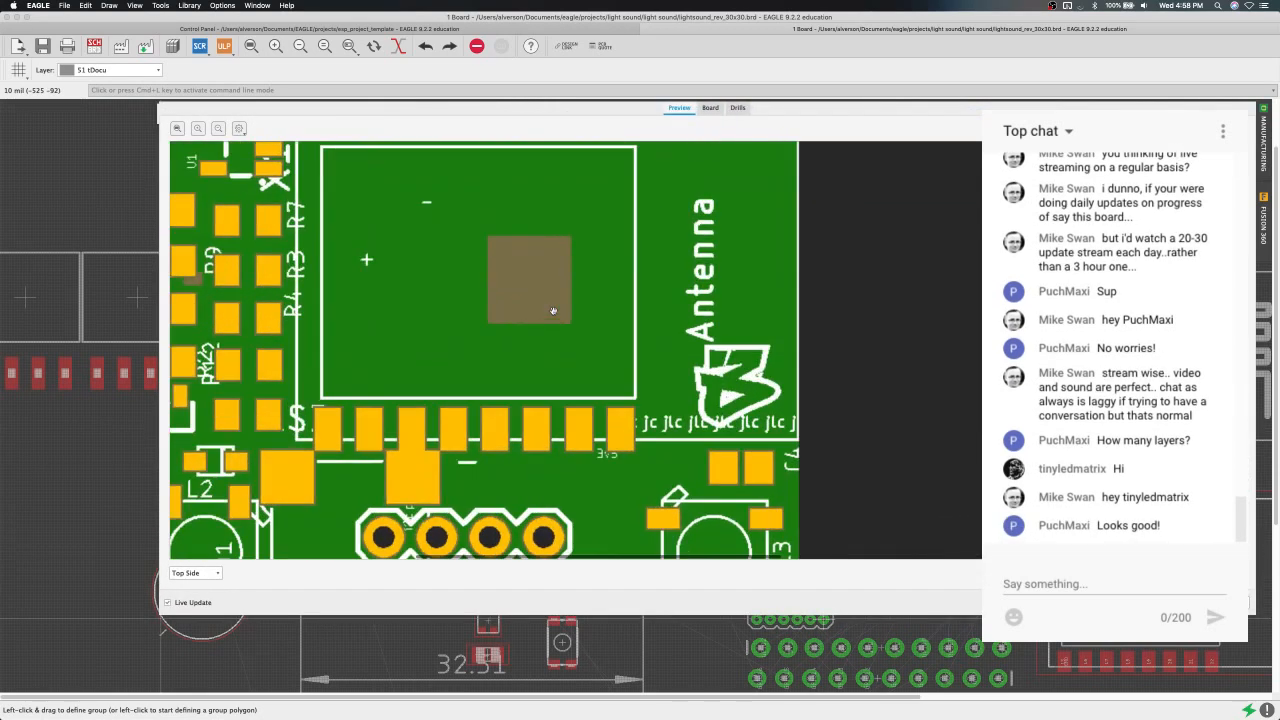
scroll(553, 311, down, 3)
scroll(553, 310, up, 2)
scroll(553, 310, down, 4)
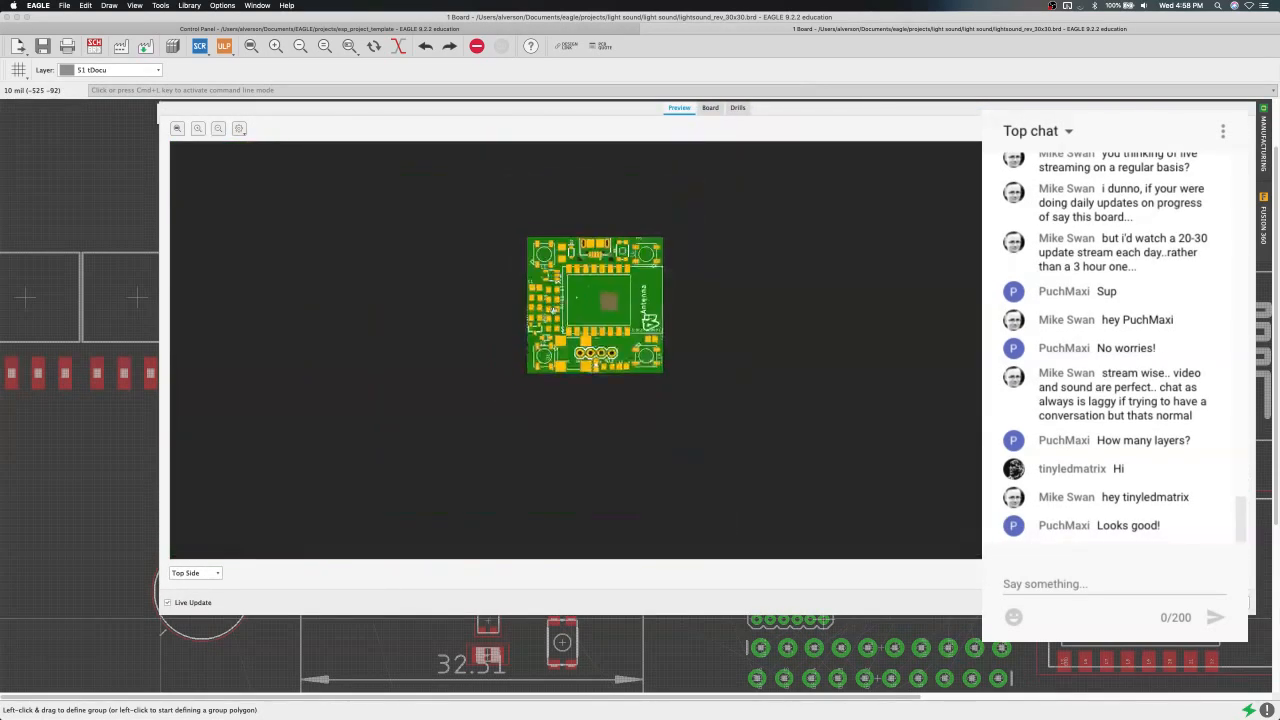
scroll(553, 310, up, 3)
scroll(553, 310, up, 2)
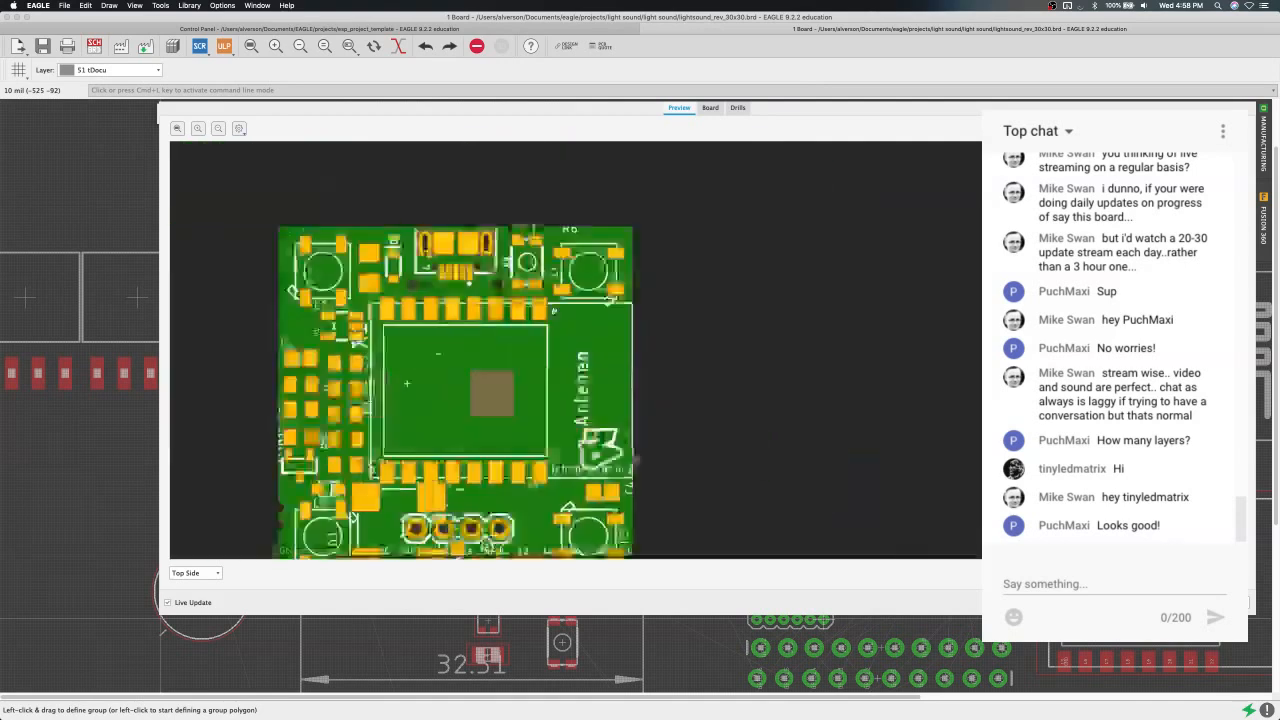
scroll(553, 310, down, 4)
scroll(553, 310, up, 2)
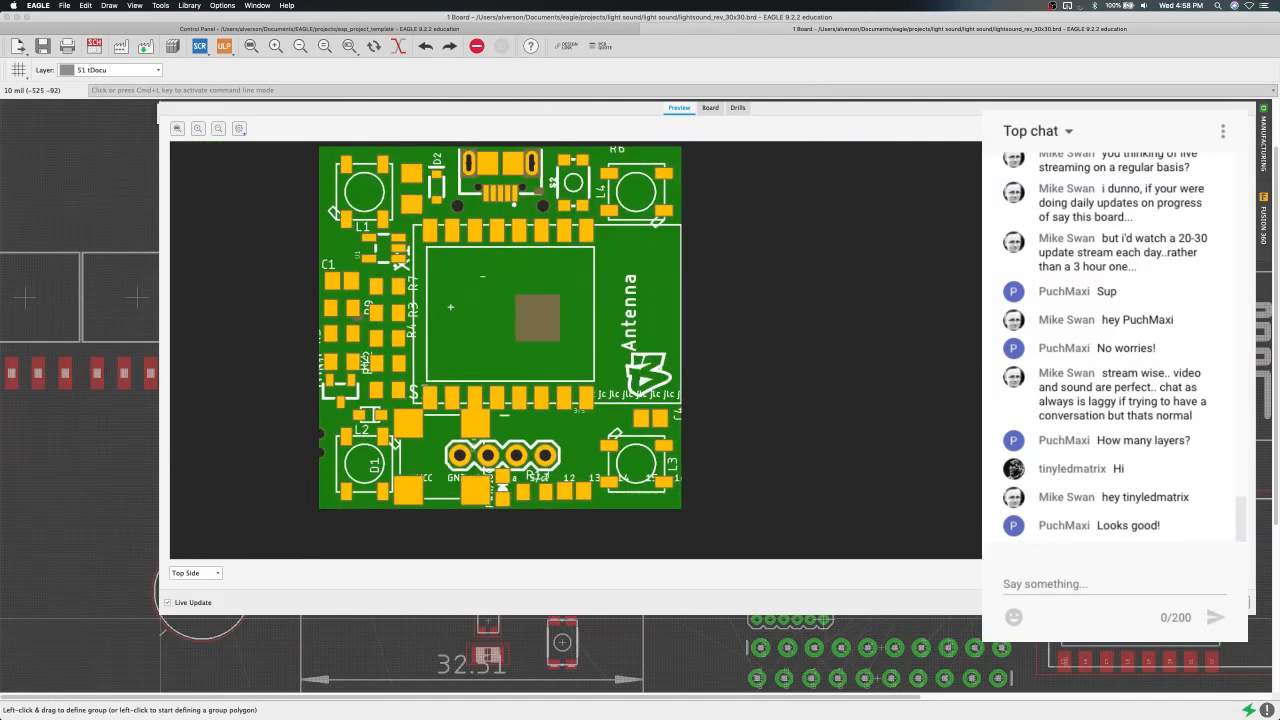
click(161, 630)
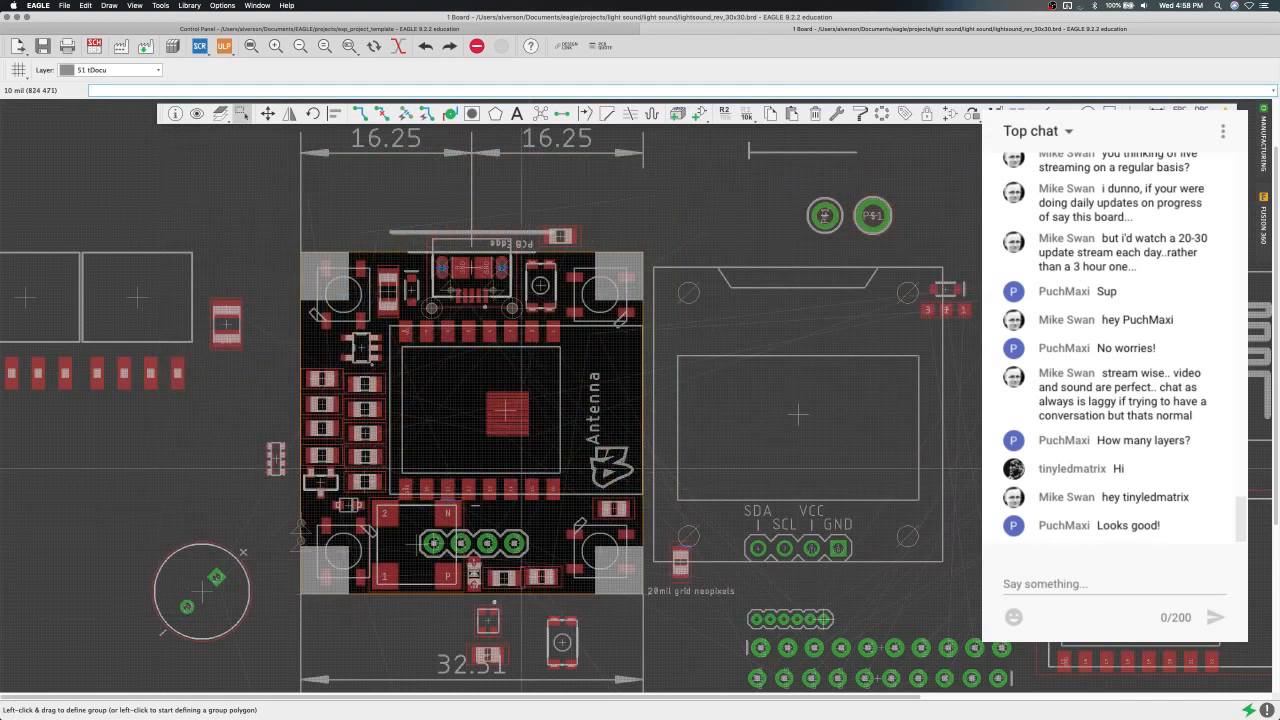
Compare the compact board's placement with the unplaced parts around it, including the display outline, headers and spare ESP modules.
scroll(521, 468, down, 1)
scroll(521, 468, up, 3)
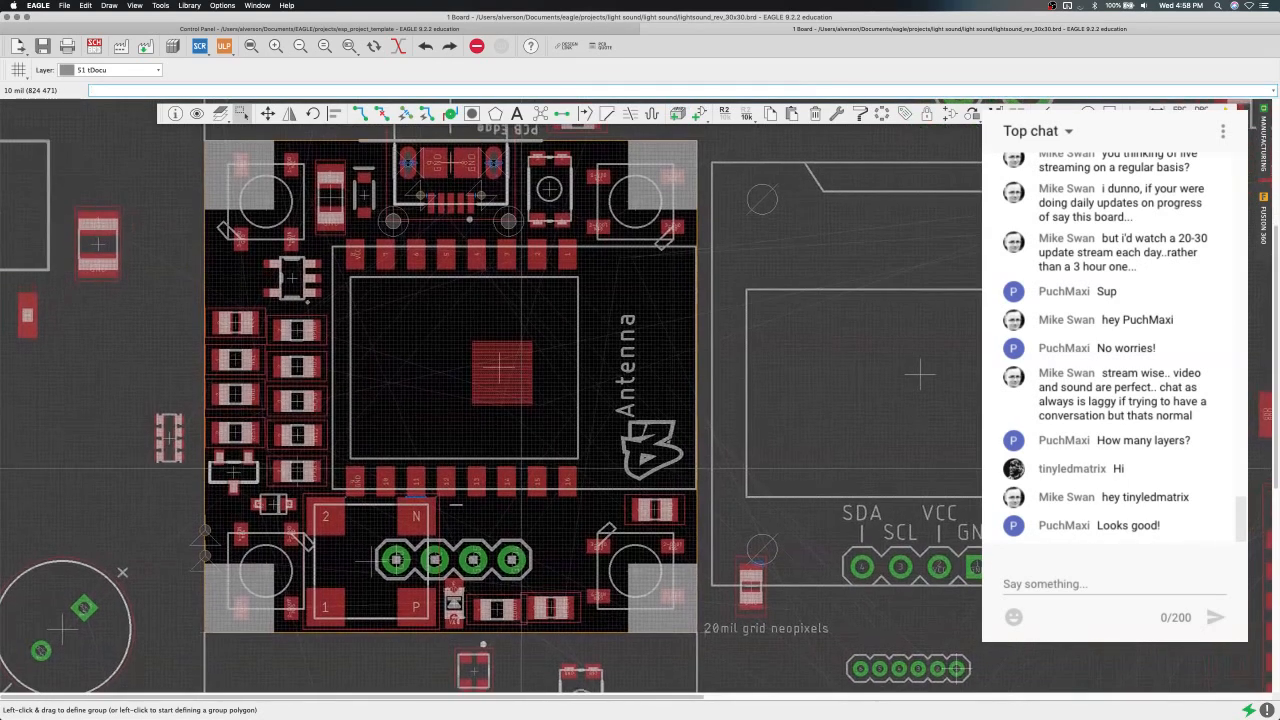
scroll(521, 468, down, 4)
scroll(521, 468, down, 2)
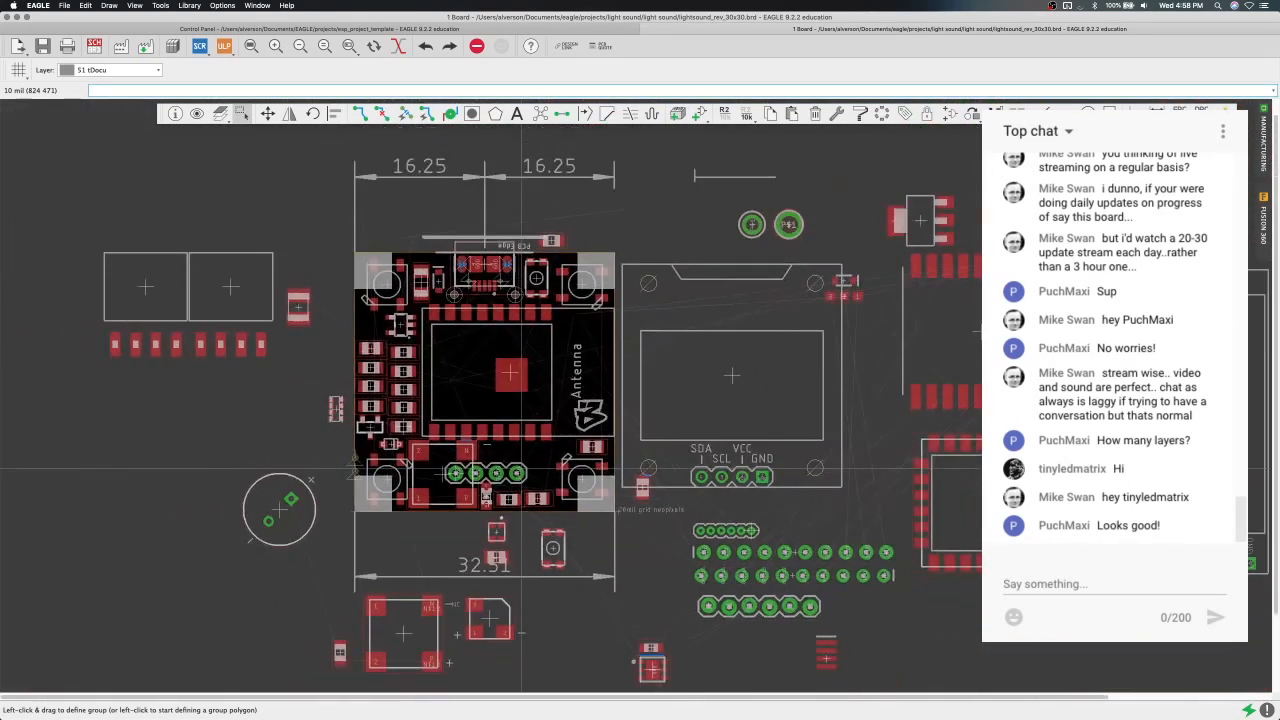
scroll(521, 468, up, 2)
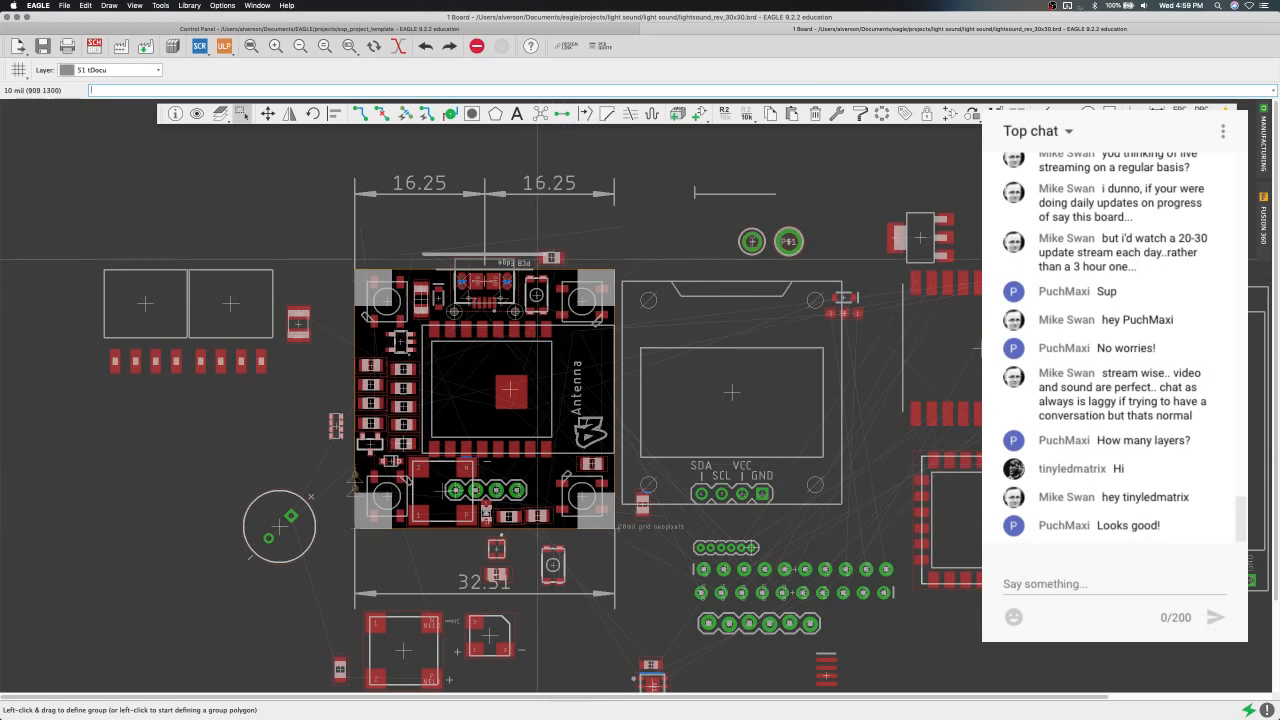
scroll(515, 366, down, 3)
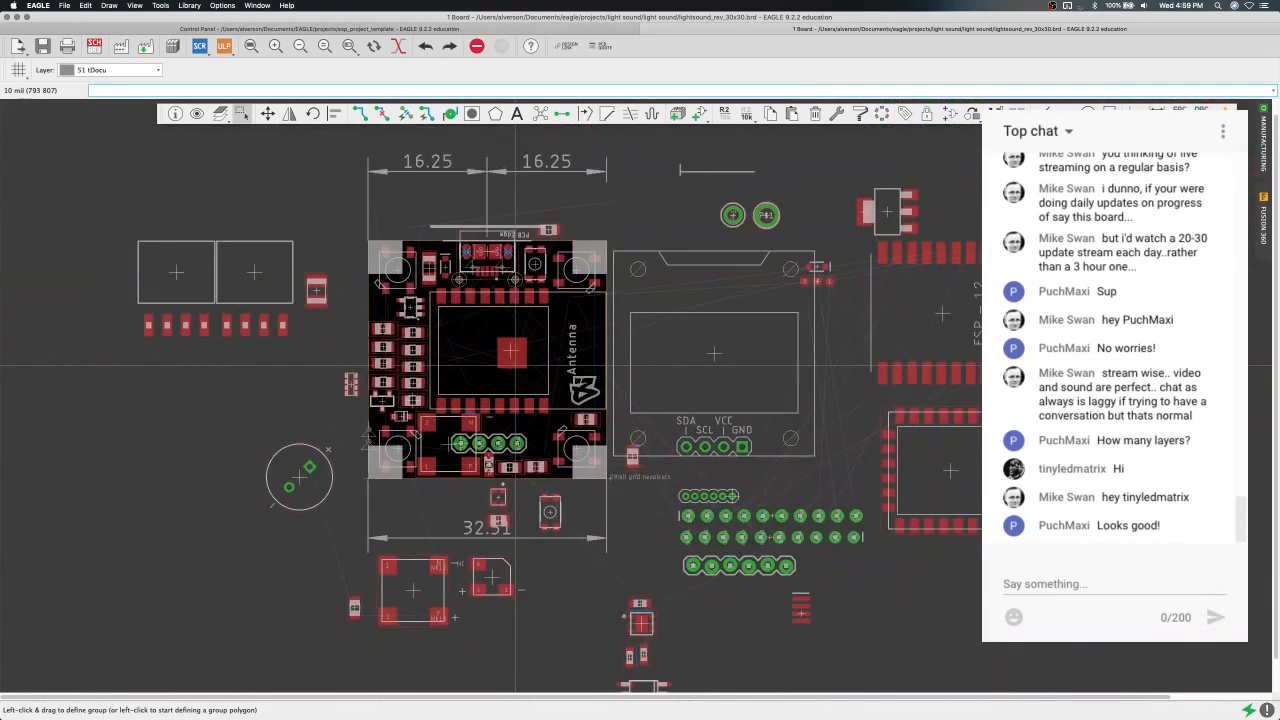
scroll(515, 366, down, 2)
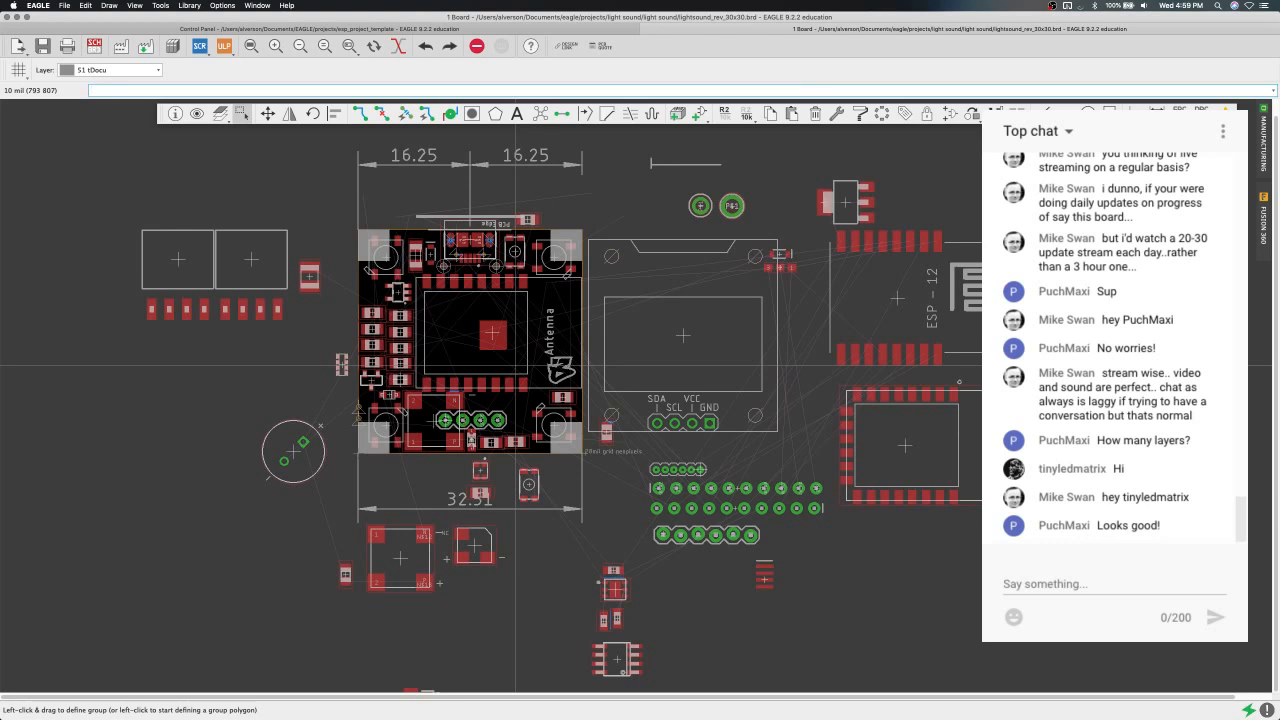
scroll(515, 366, up, 3)
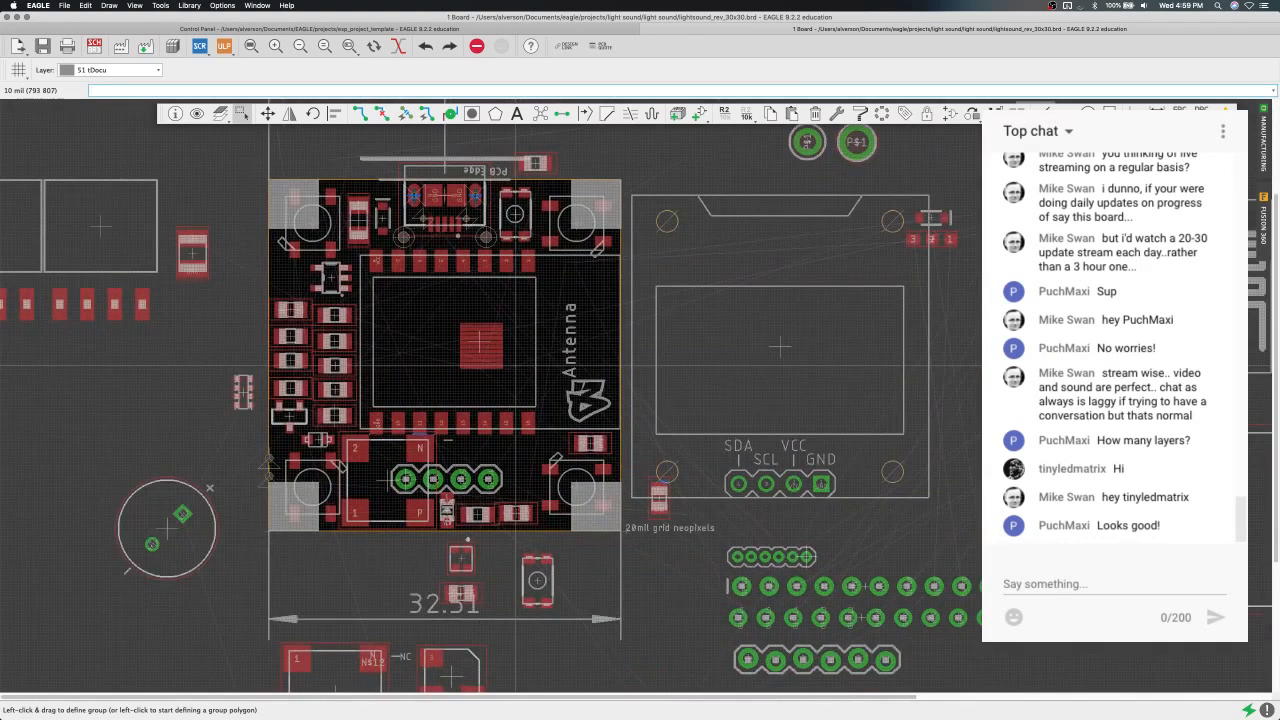
scroll(515, 366, down, 2)
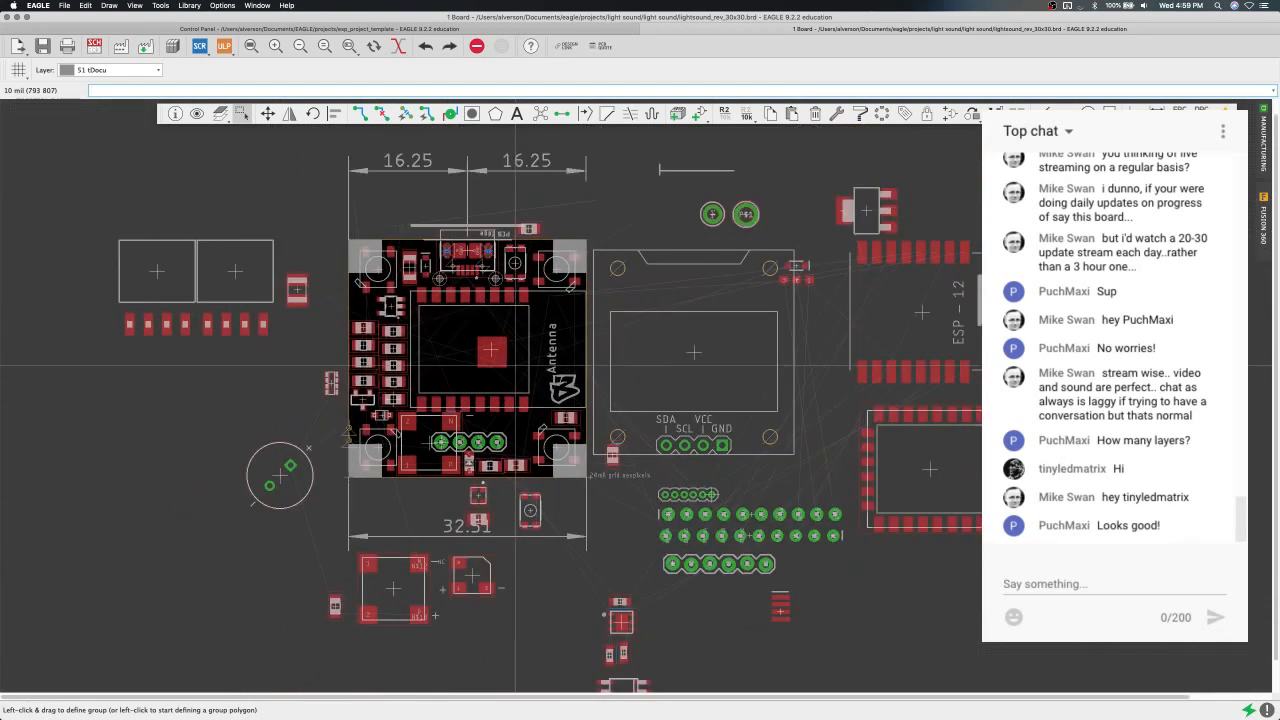
scroll(515, 366, down, 1)
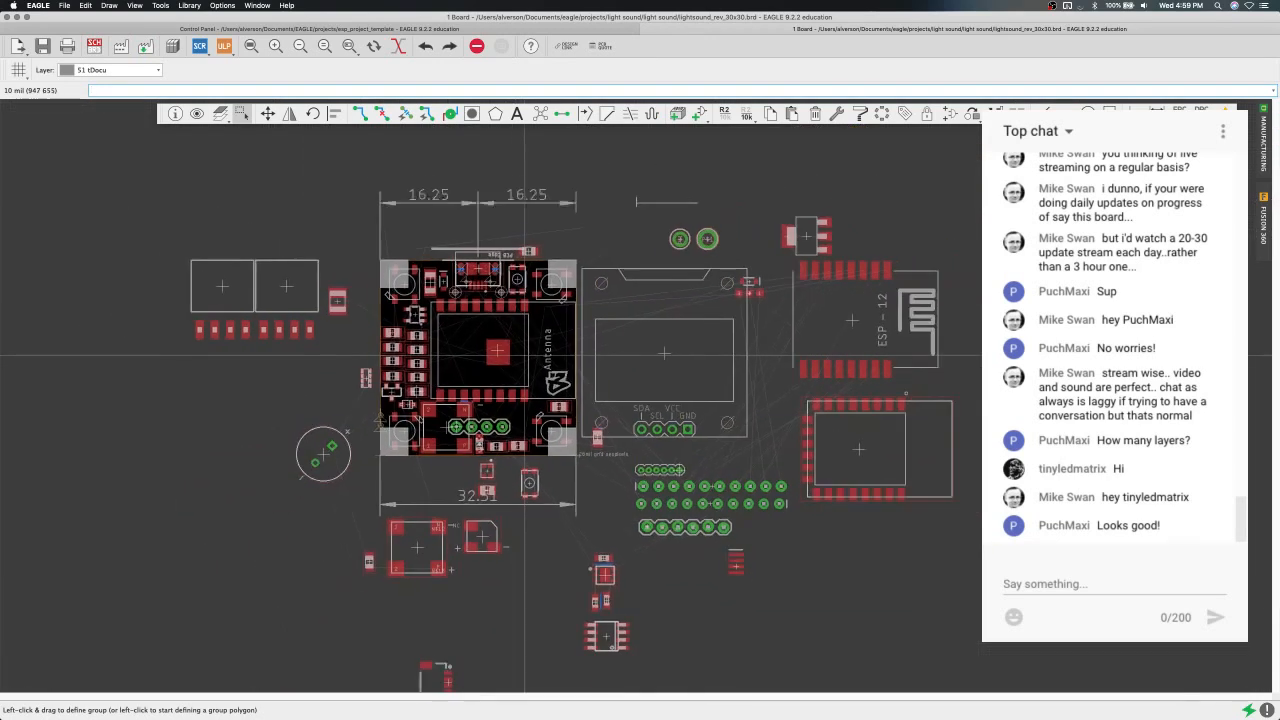
scroll(525, 355, up, 3)
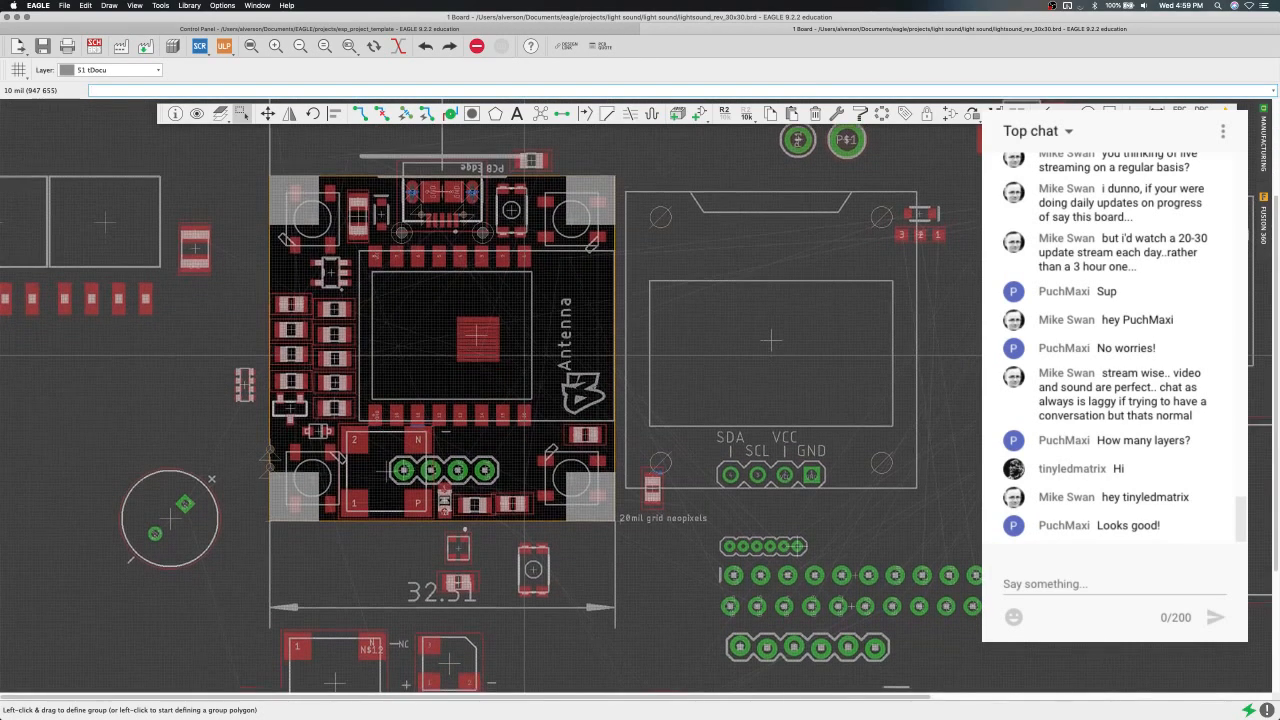
scroll(487, 381, down, 3)
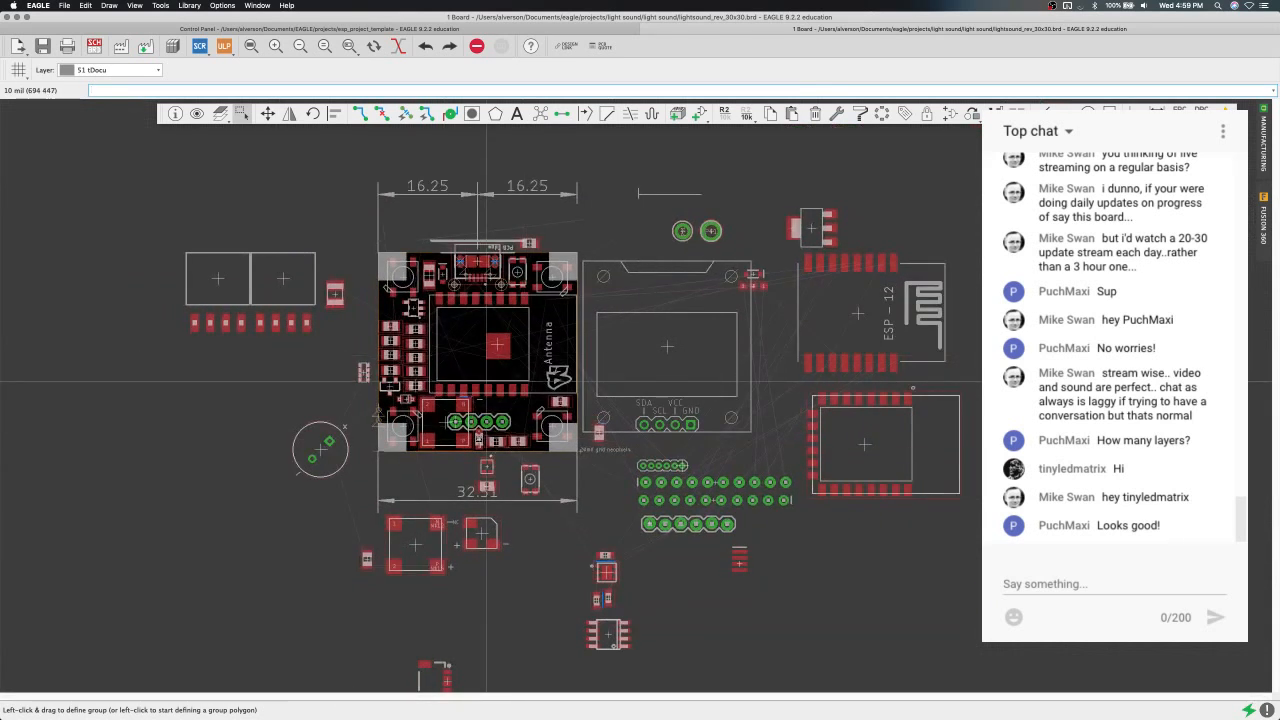